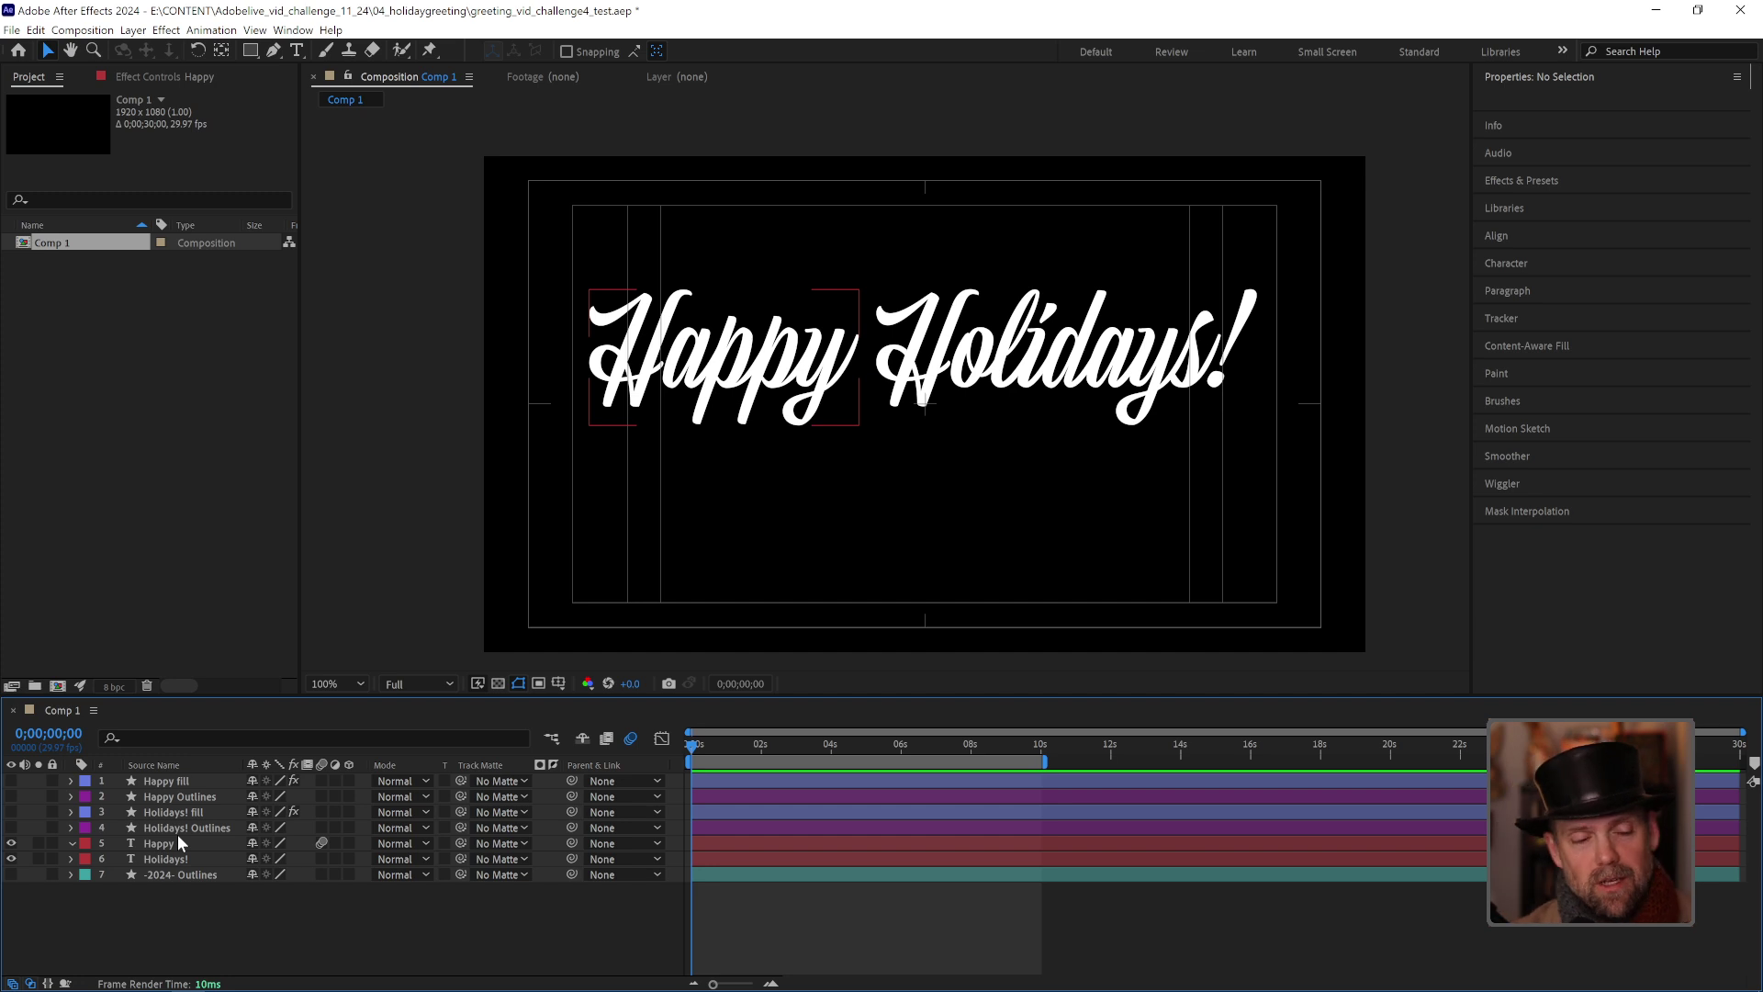
Step: Create a shape layer from the Happy text layer with Create Shapes from Text
{"action": "left_click", "coordinate": [171, 841]}
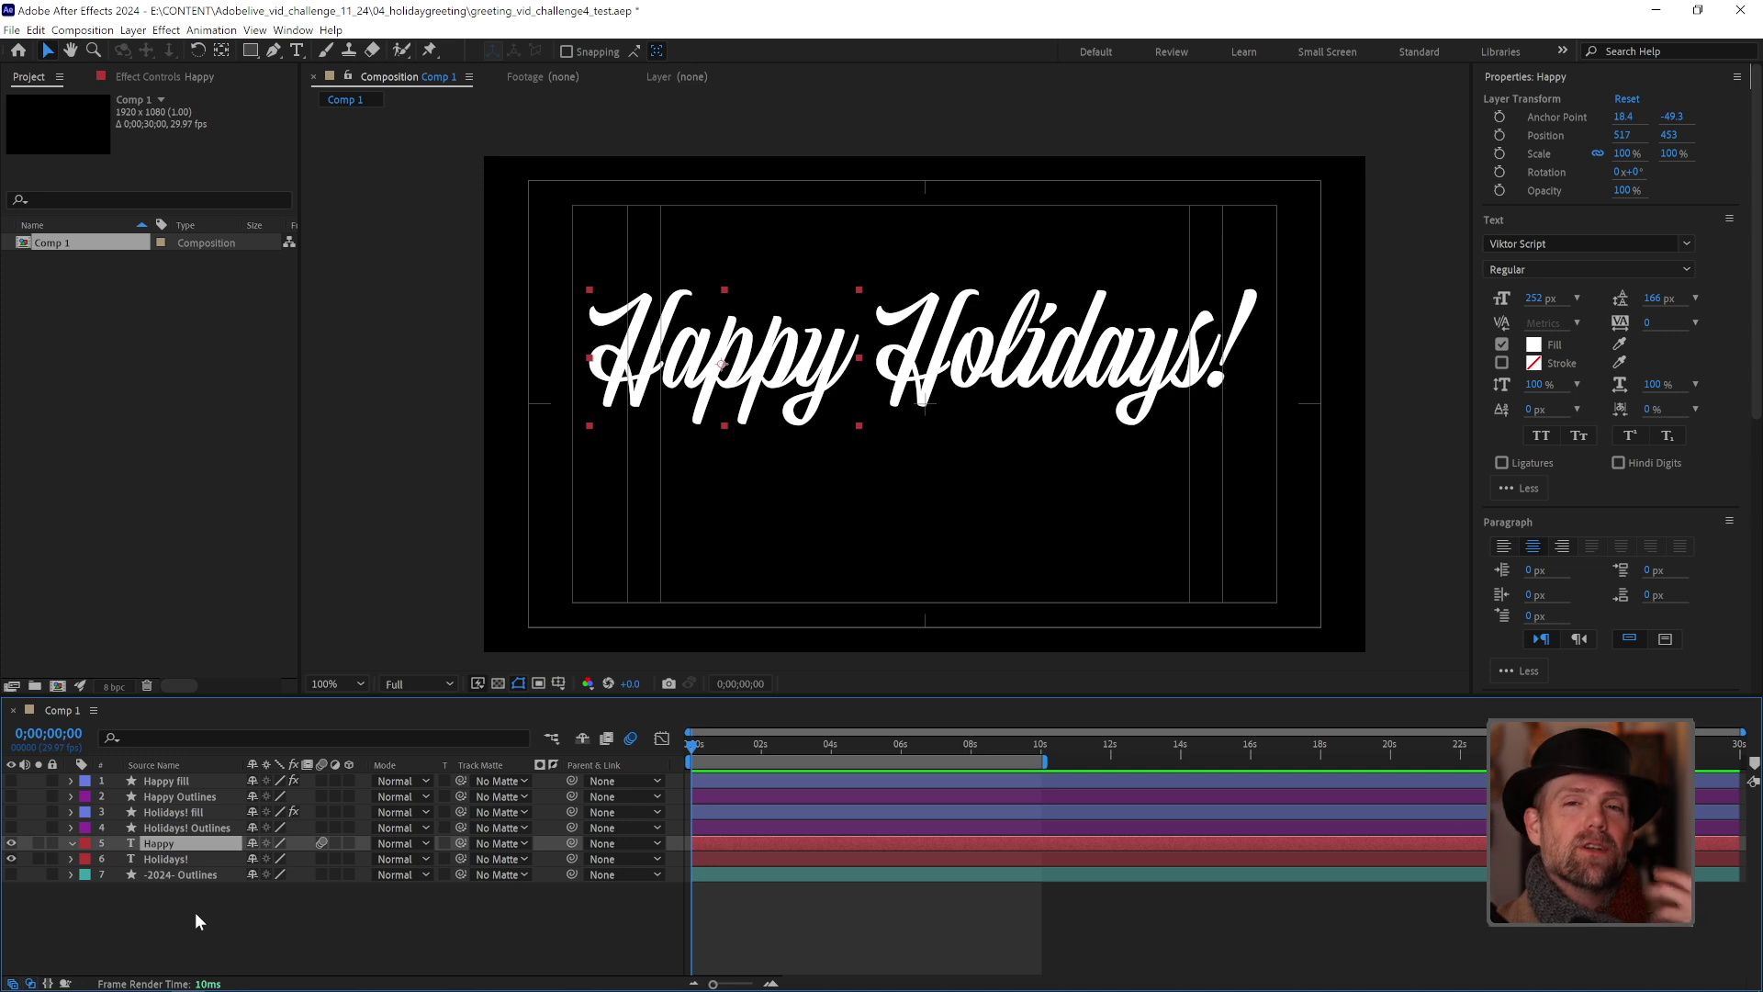
{"action": "right_click", "coordinate": [172, 843]}
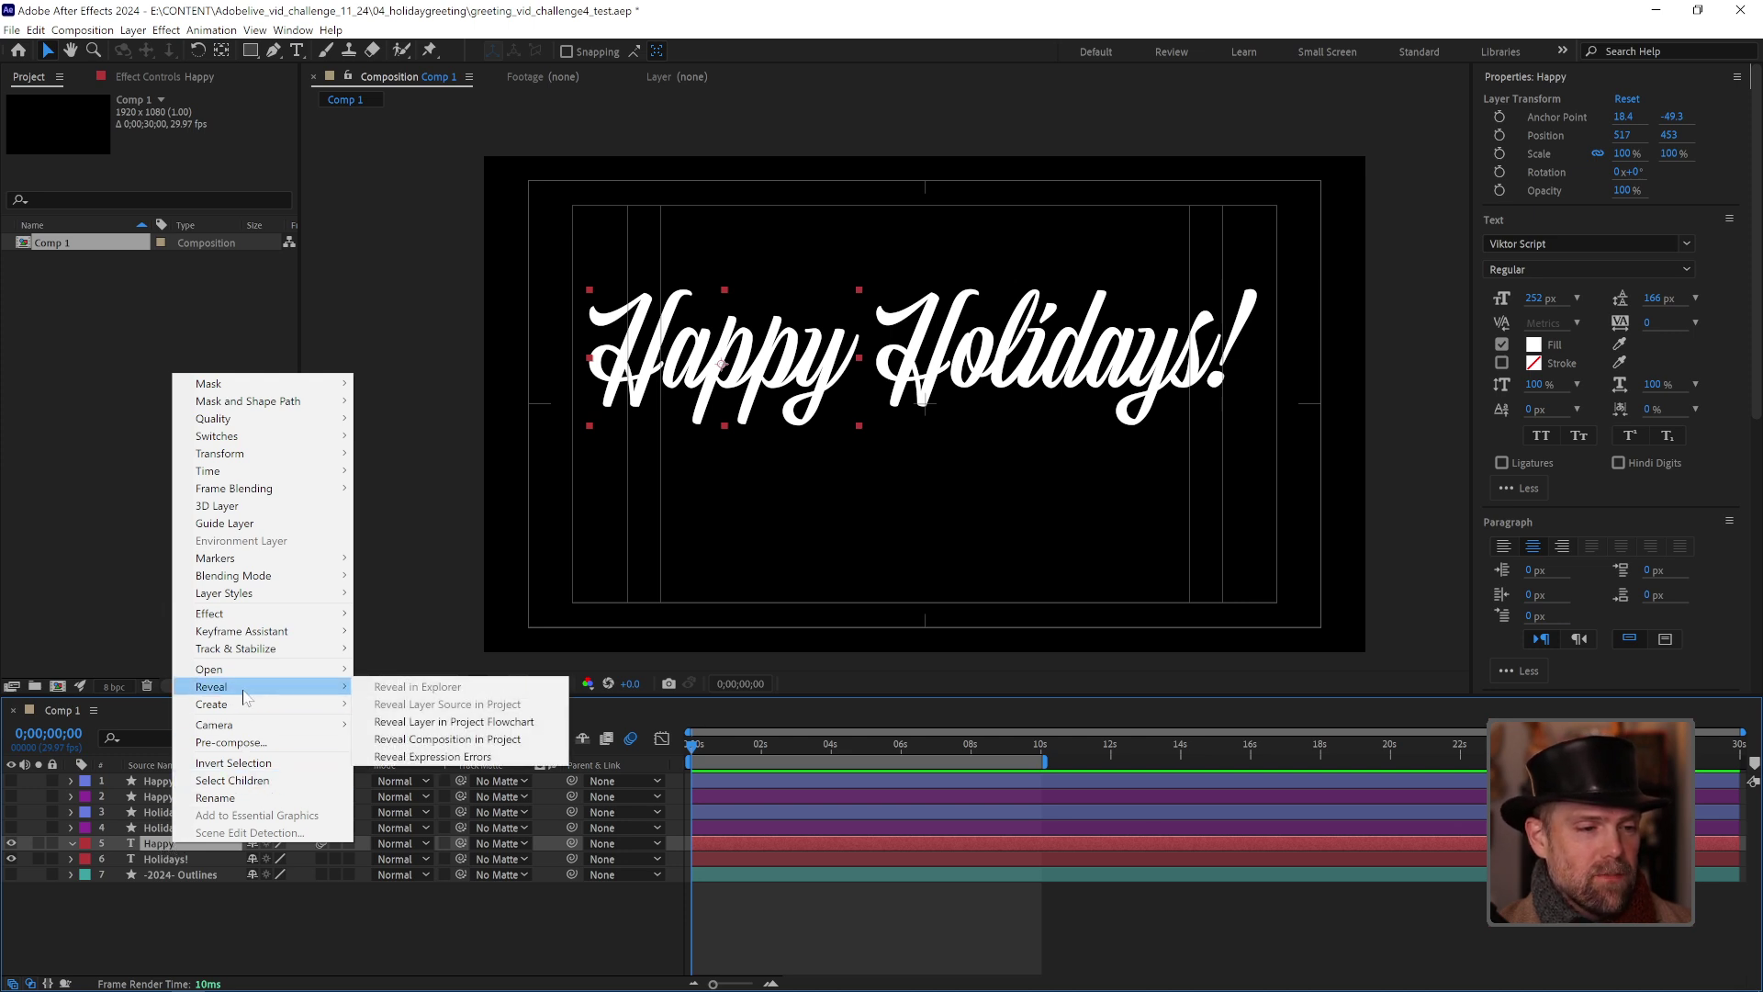
{"action": "mouse_move", "coordinate": [243, 706]}
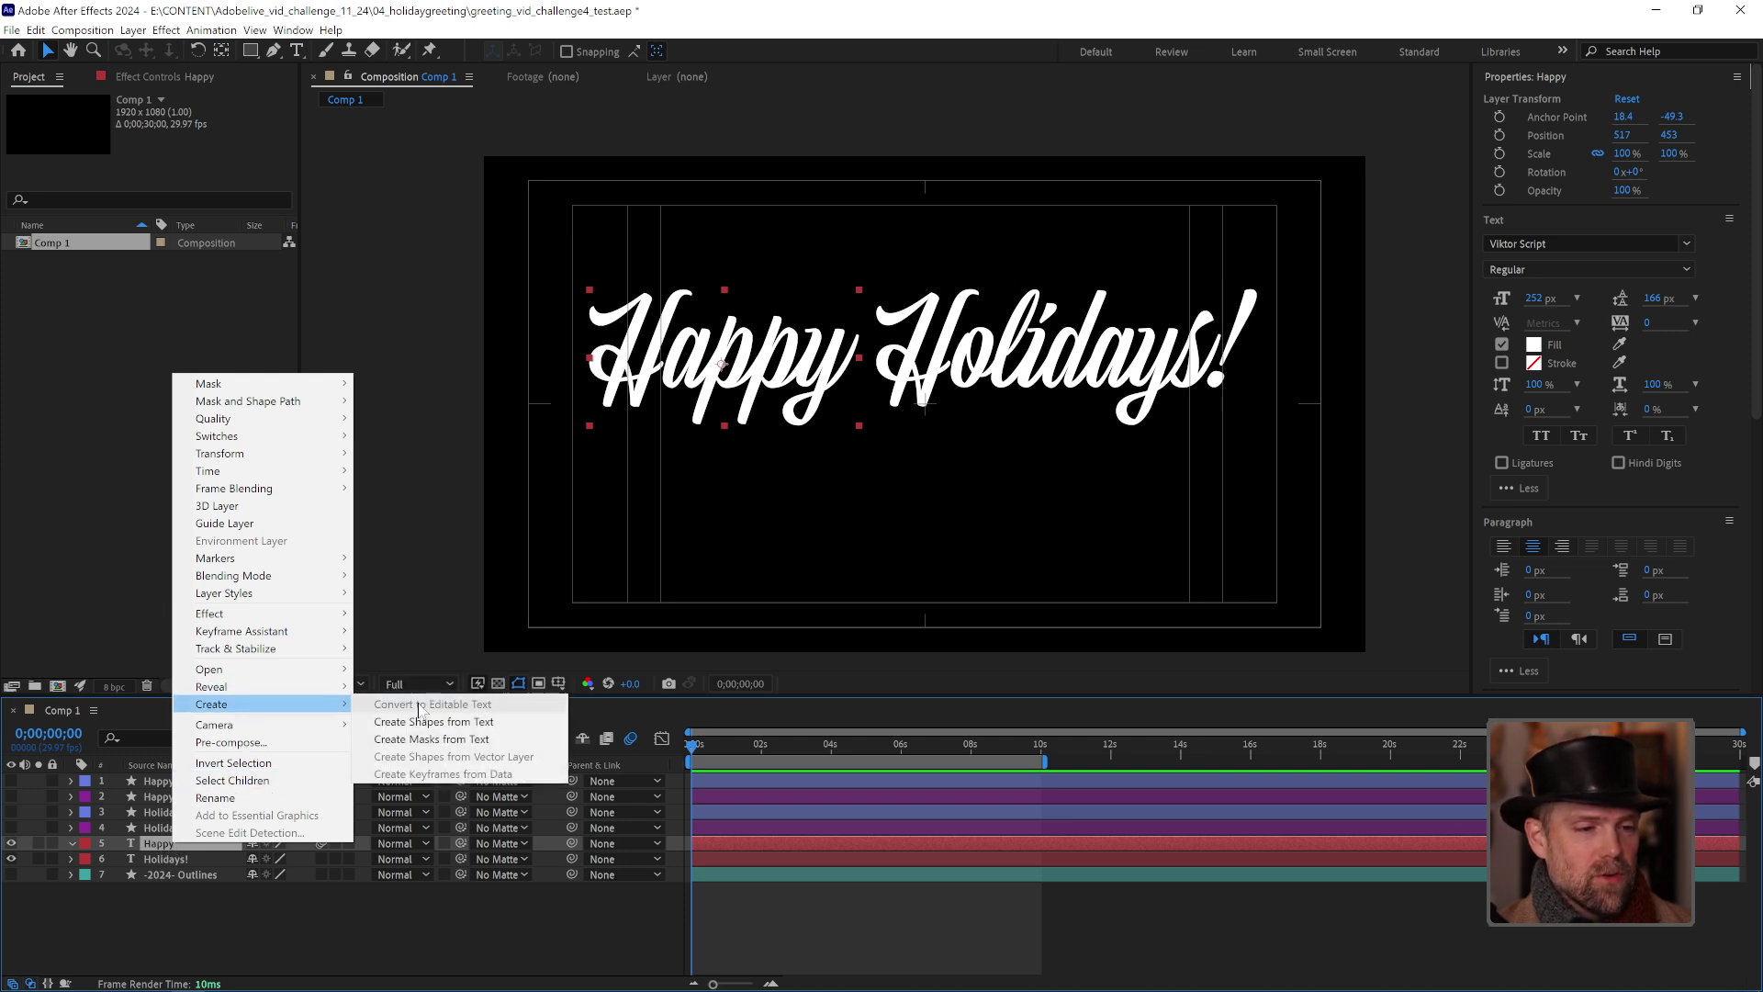
{"action": "left_click", "coordinate": [485, 723]}
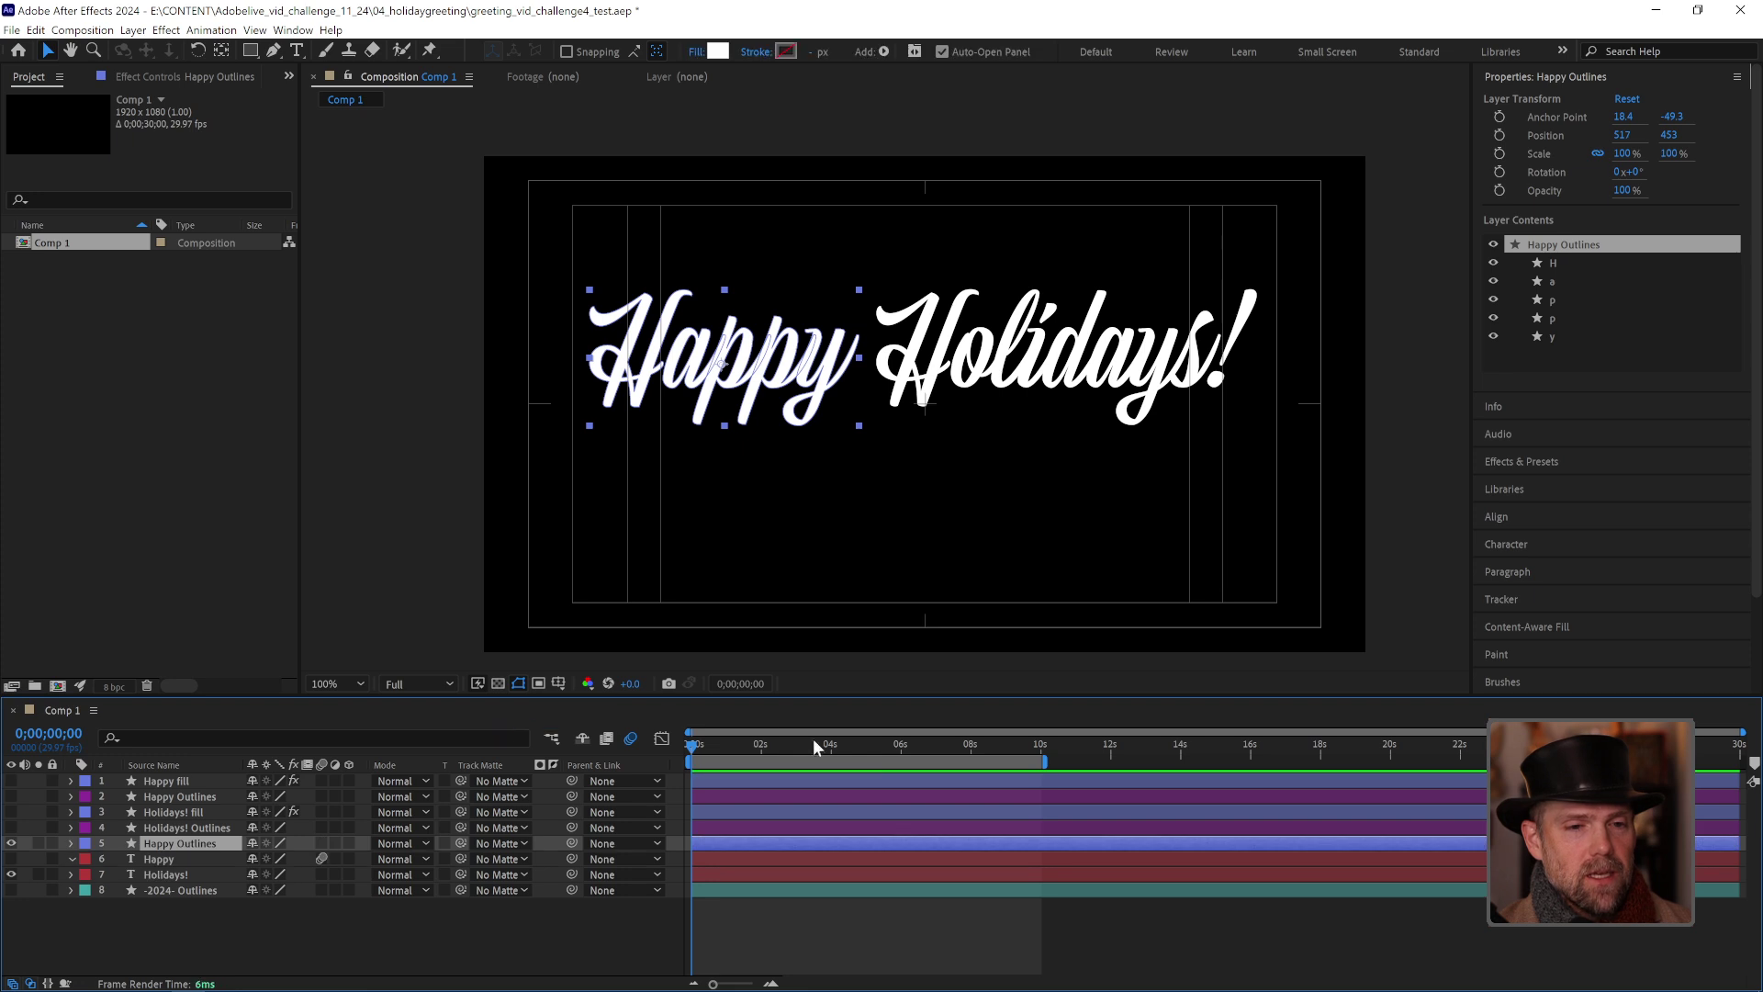
Step: Expand the contents of the new Happy Outlines shape layer and examine its individual letter groups, H, a, p, p and y
{"action": "left_click", "coordinate": [70, 842]}
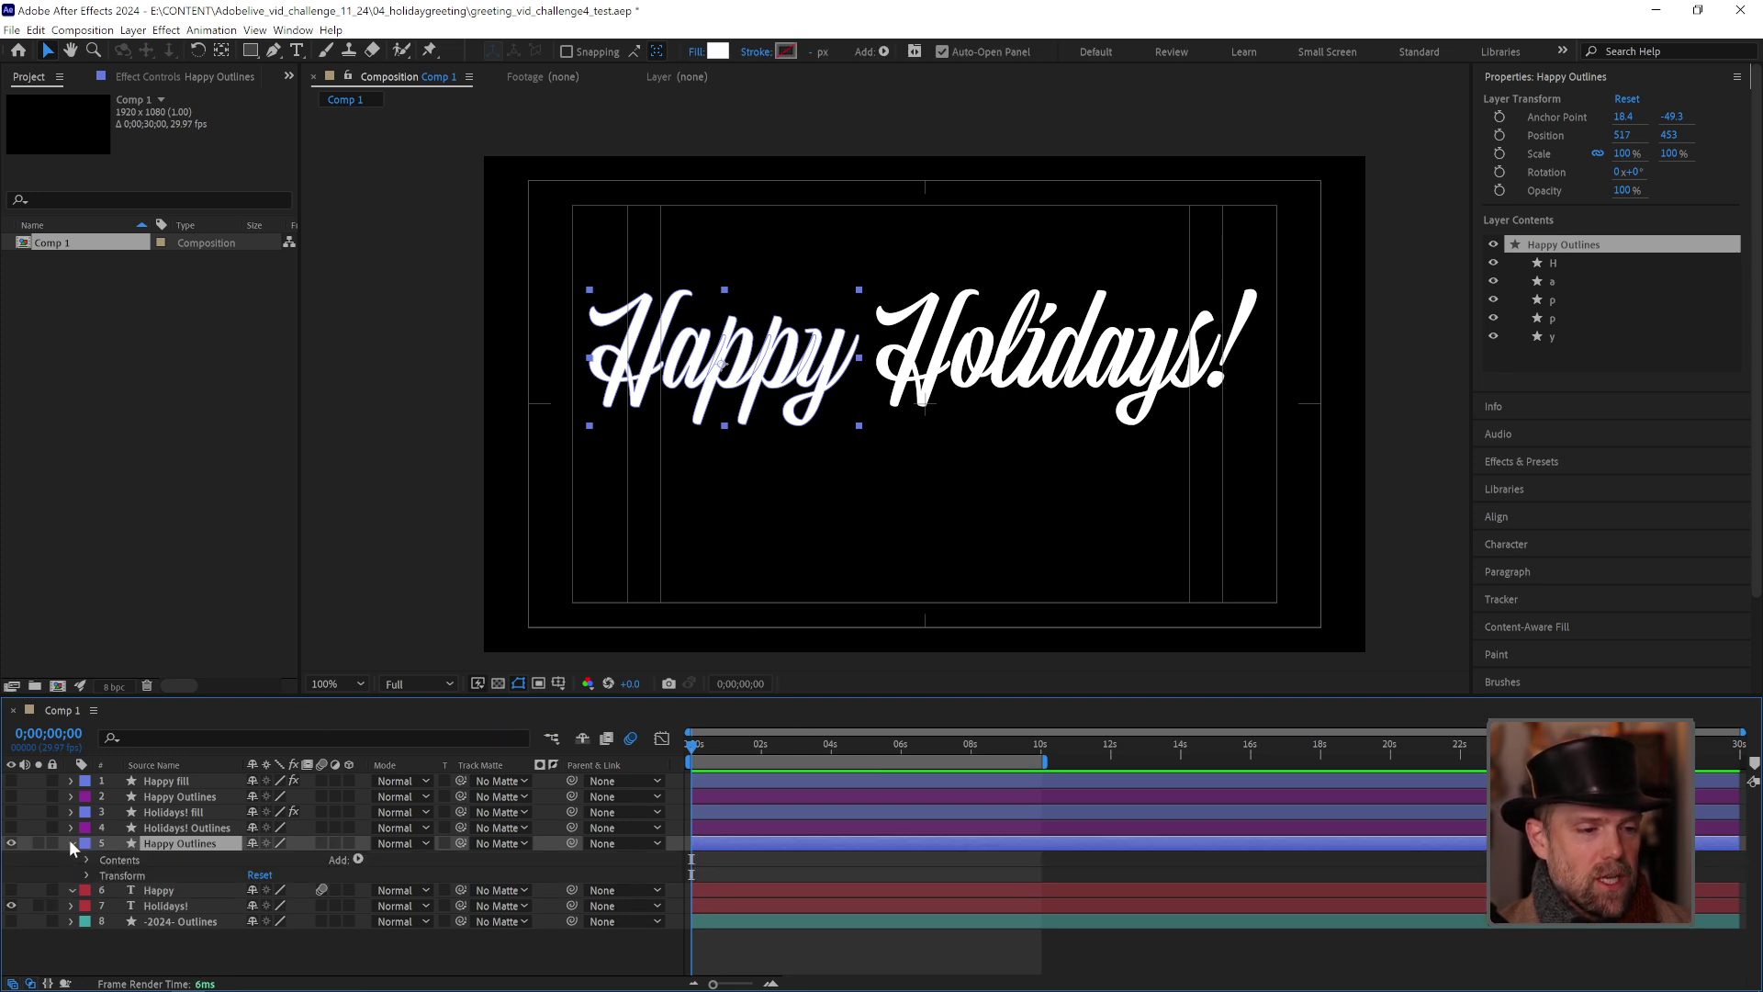
{"action": "left_click", "coordinate": [88, 860]}
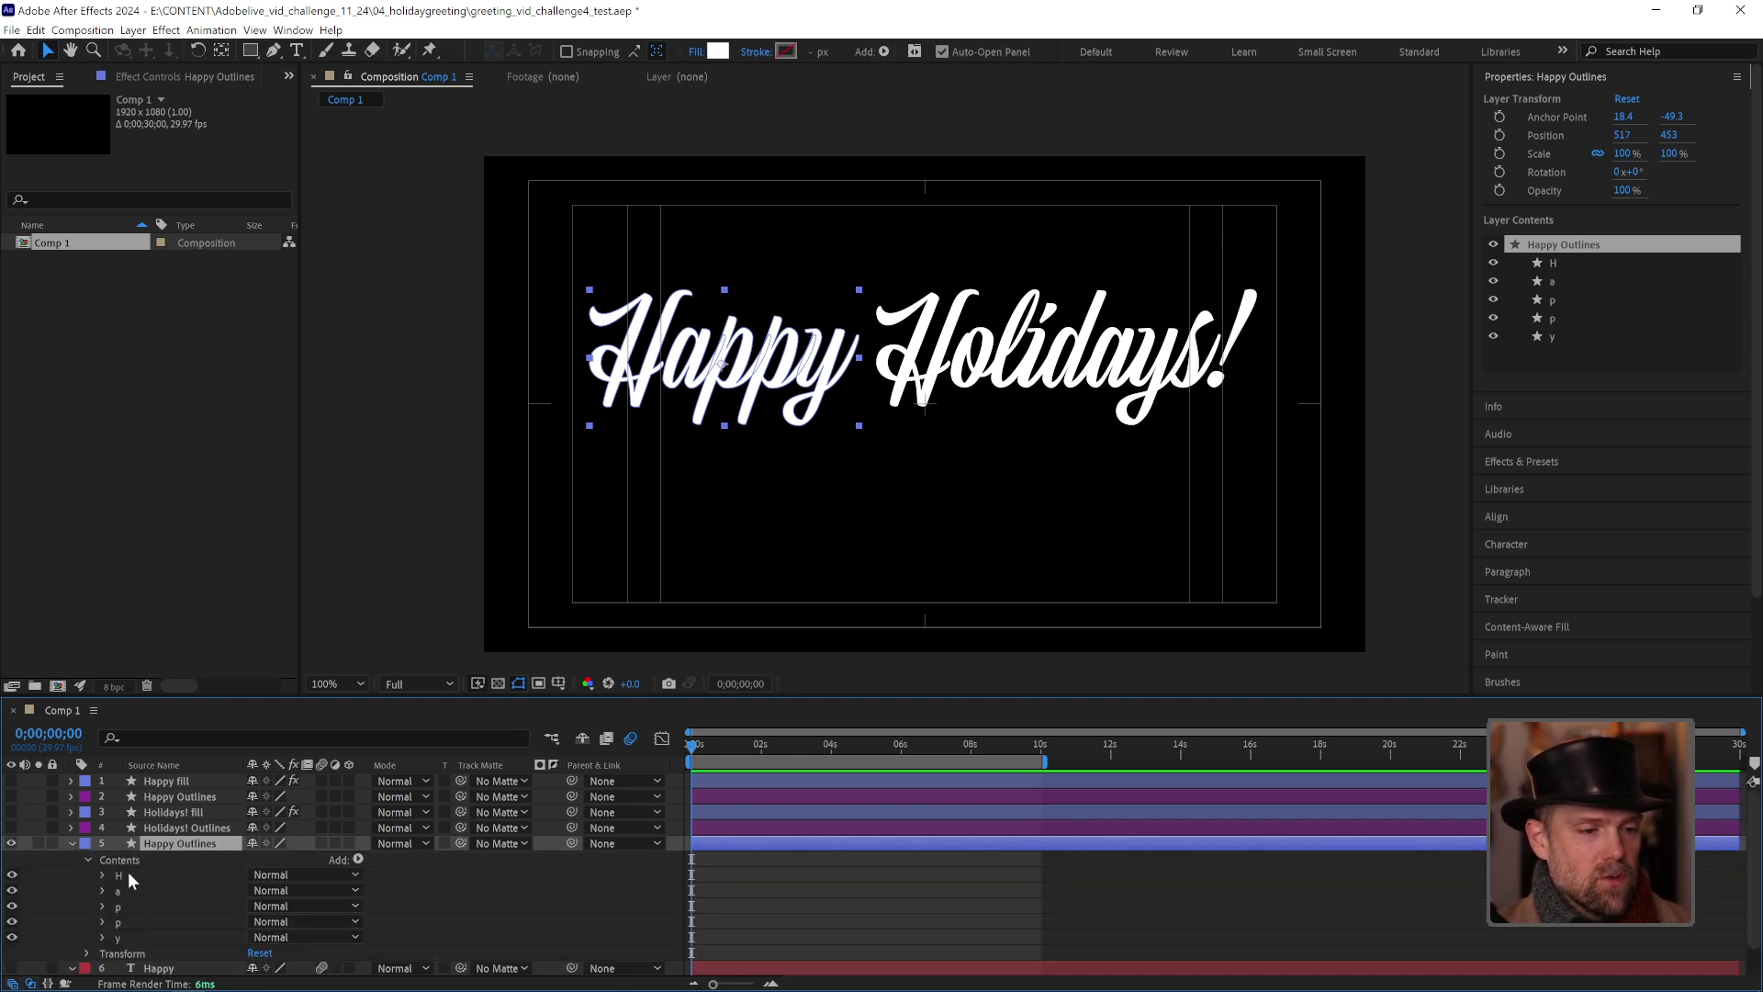
{"action": "left_click", "coordinate": [129, 875]}
{"action": "left_click", "coordinate": [162, 887]}
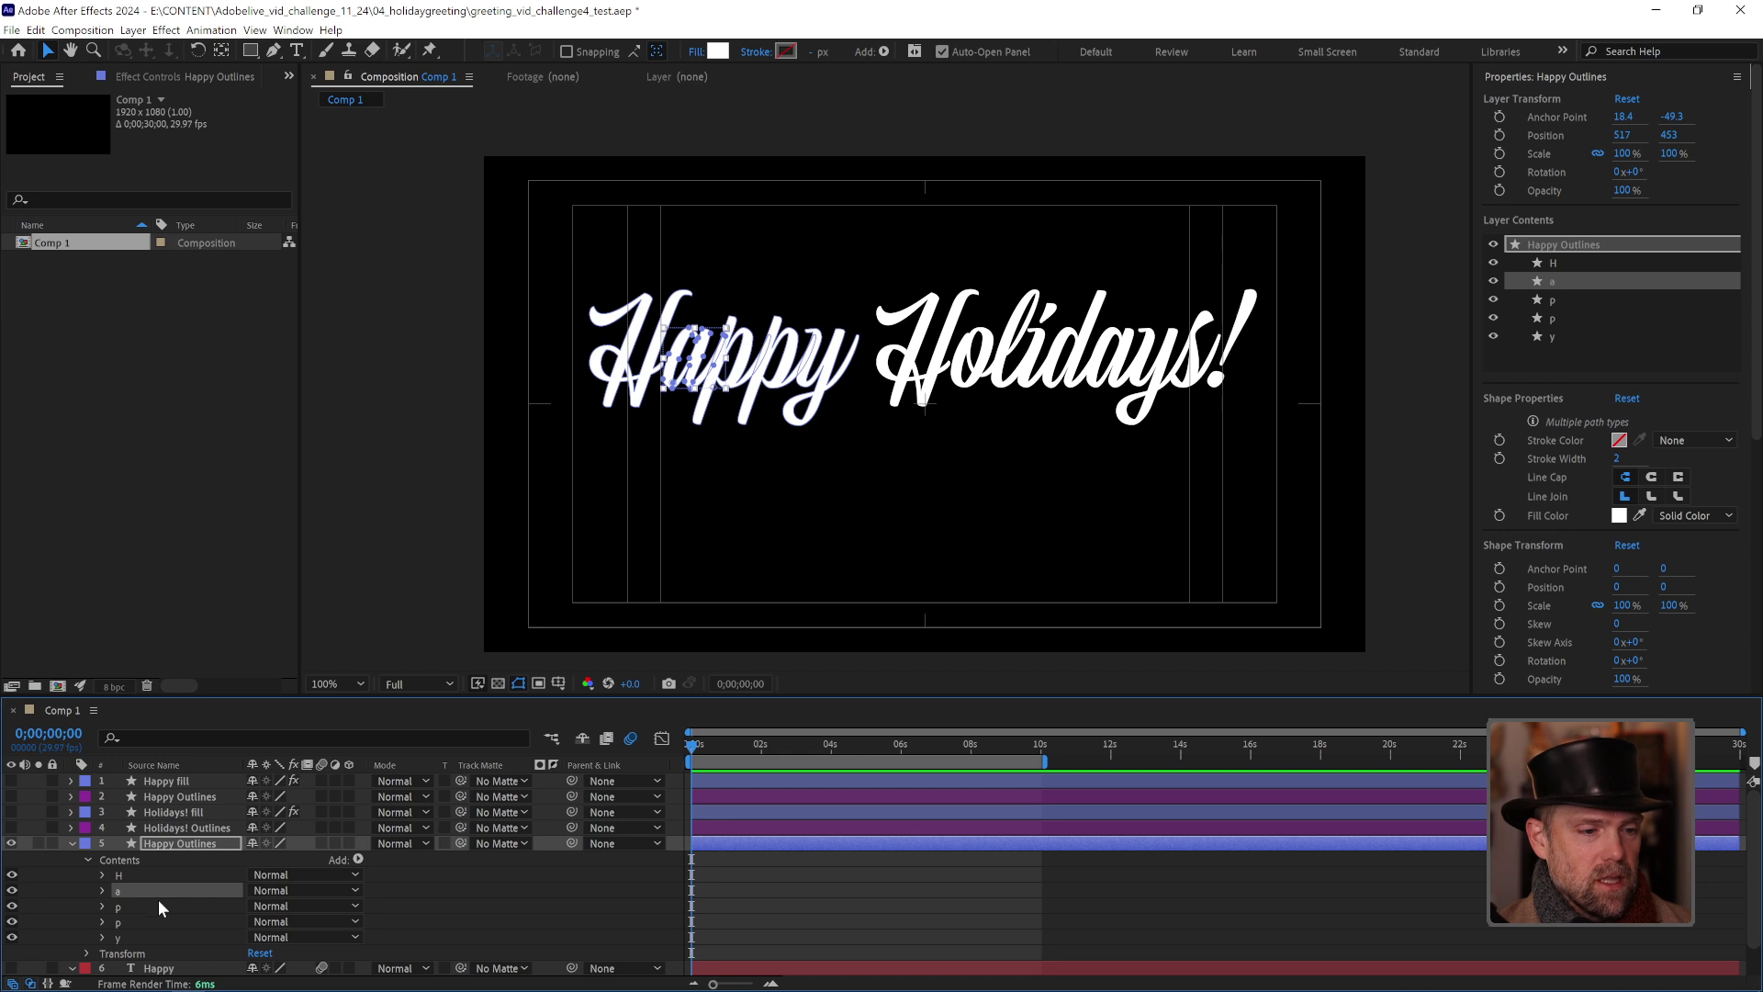
{"action": "left_click", "coordinate": [158, 906]}
{"action": "left_click", "coordinate": [157, 922]}
{"action": "left_click", "coordinate": [158, 936]}
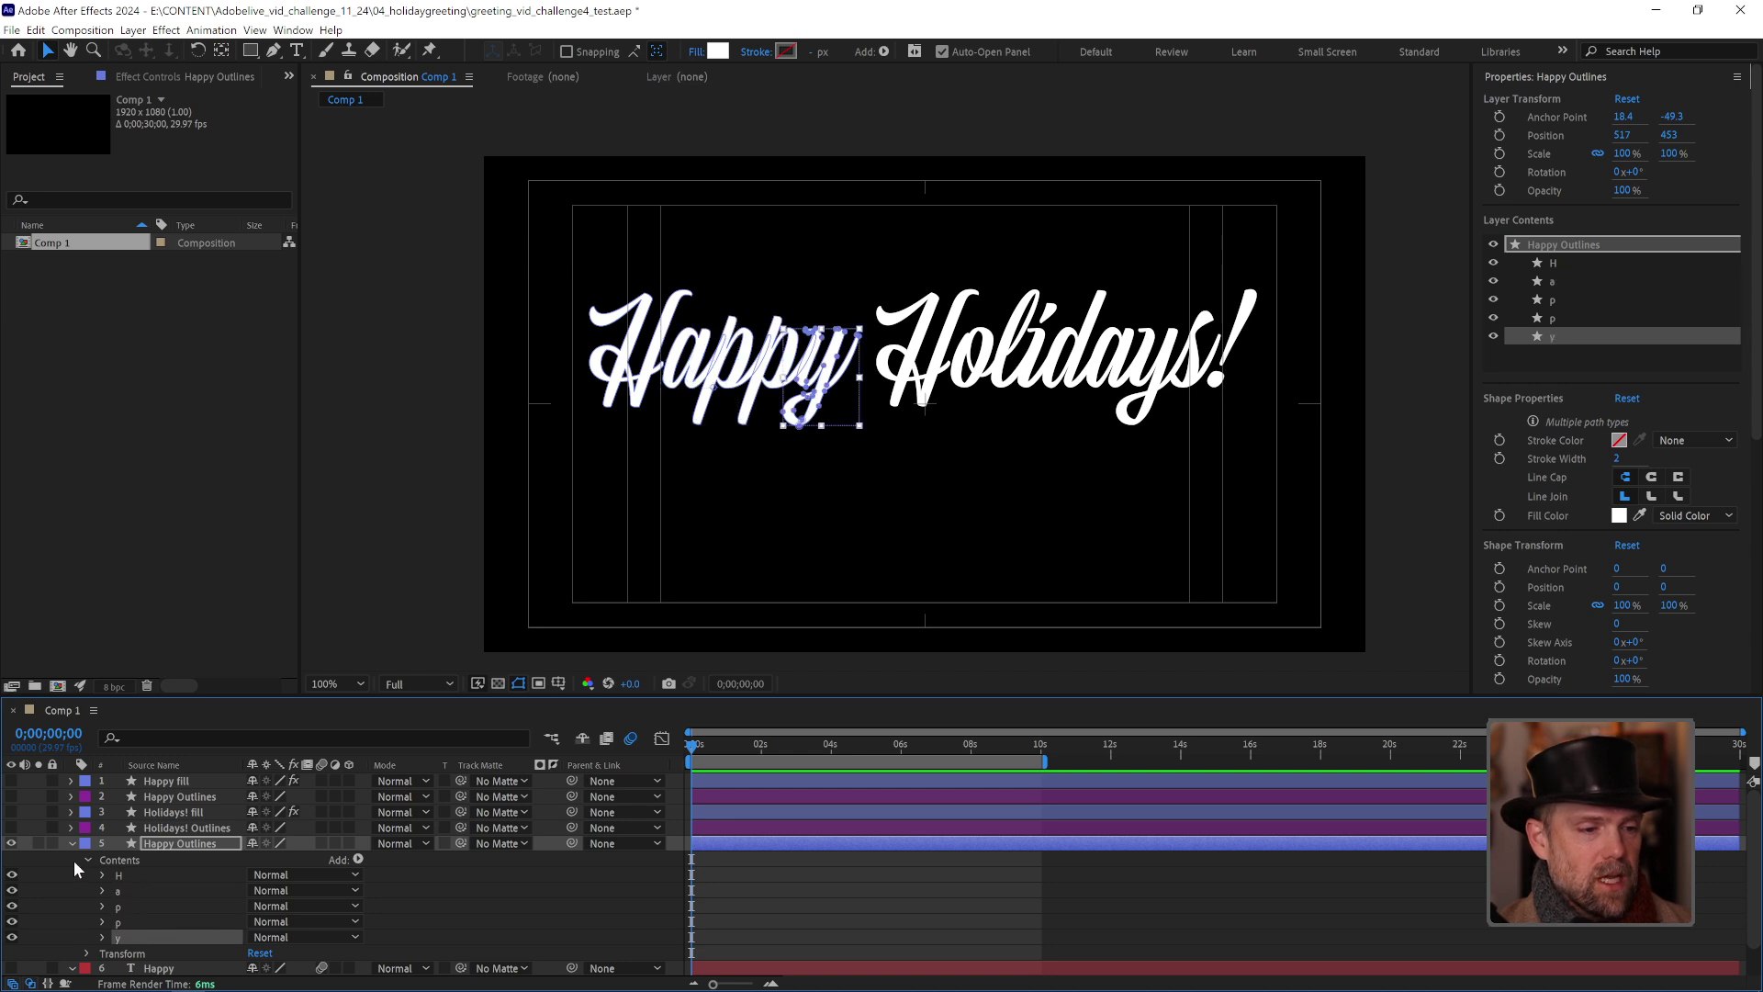
Step: Collapse the newly created Happy Outlines layer above the Happy text layer and delete it
{"action": "left_click", "coordinate": [71, 843]}
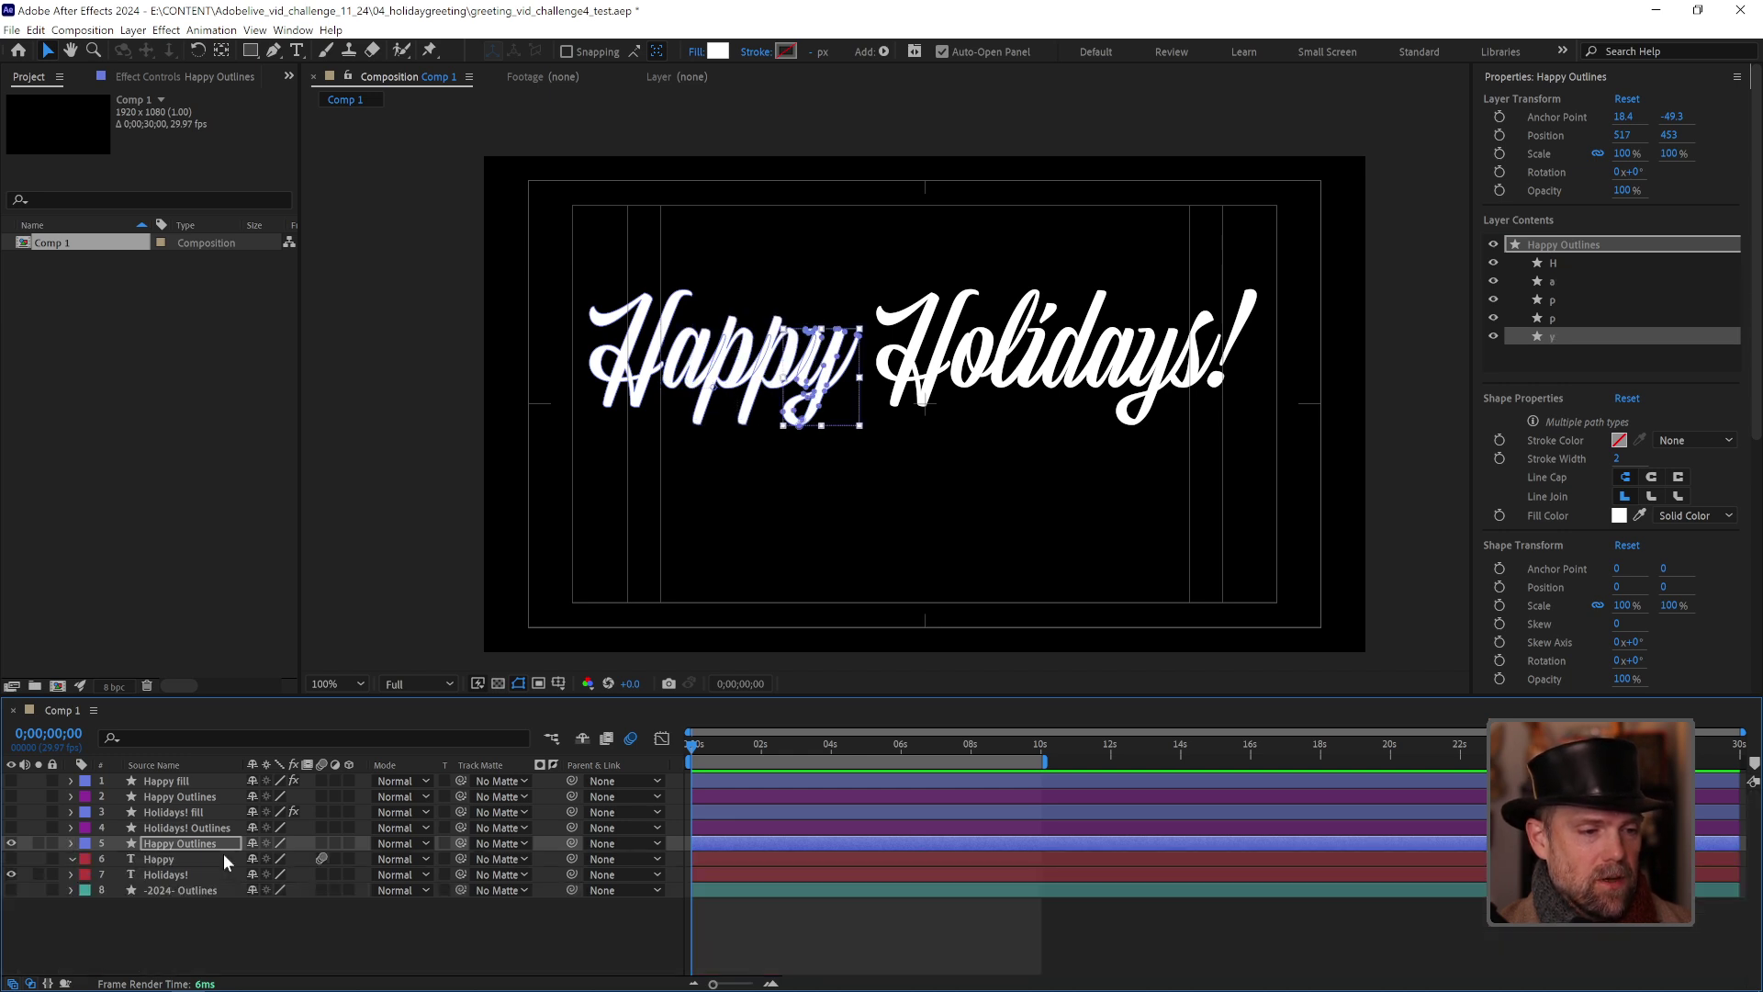
{"action": "left_click", "coordinate": [178, 842]}
{"action": "key", "text": "Delete"}
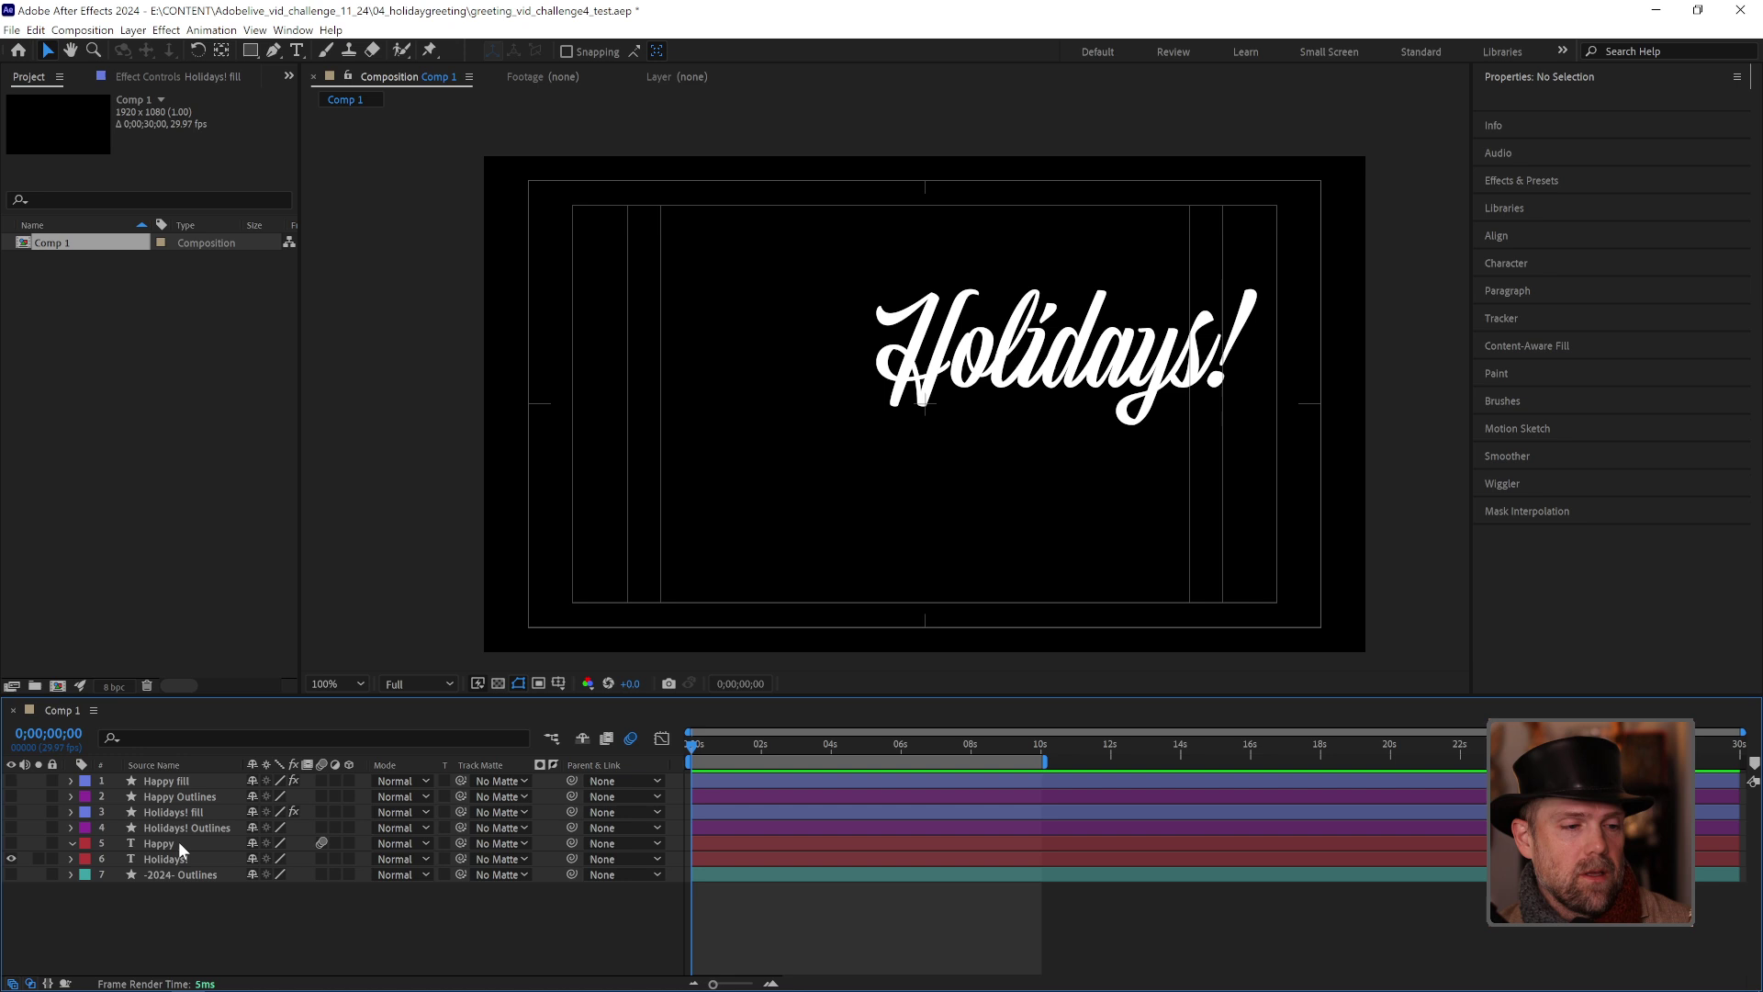
Step: Hide the Holidays! text layer and preview the Happy Outlines and Happy fill layers separately, leaving only Happy Outlines visible
{"action": "left_click", "coordinate": [11, 858]}
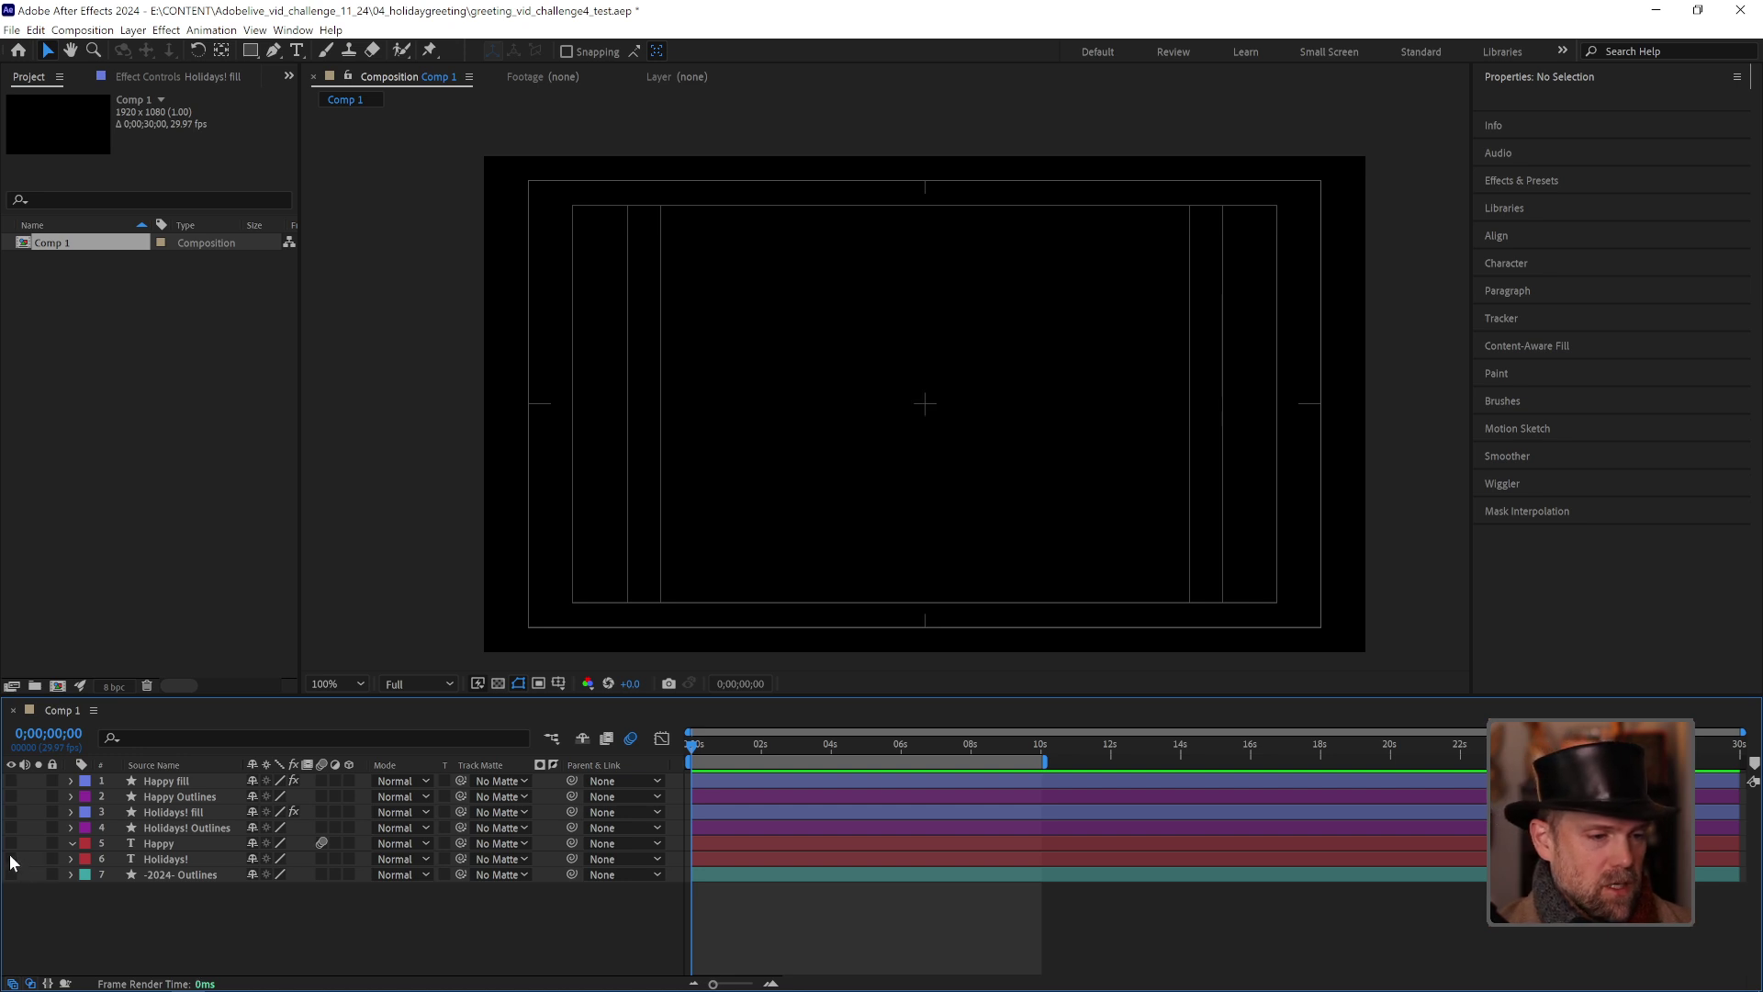
{"action": "left_click", "coordinate": [12, 796]}
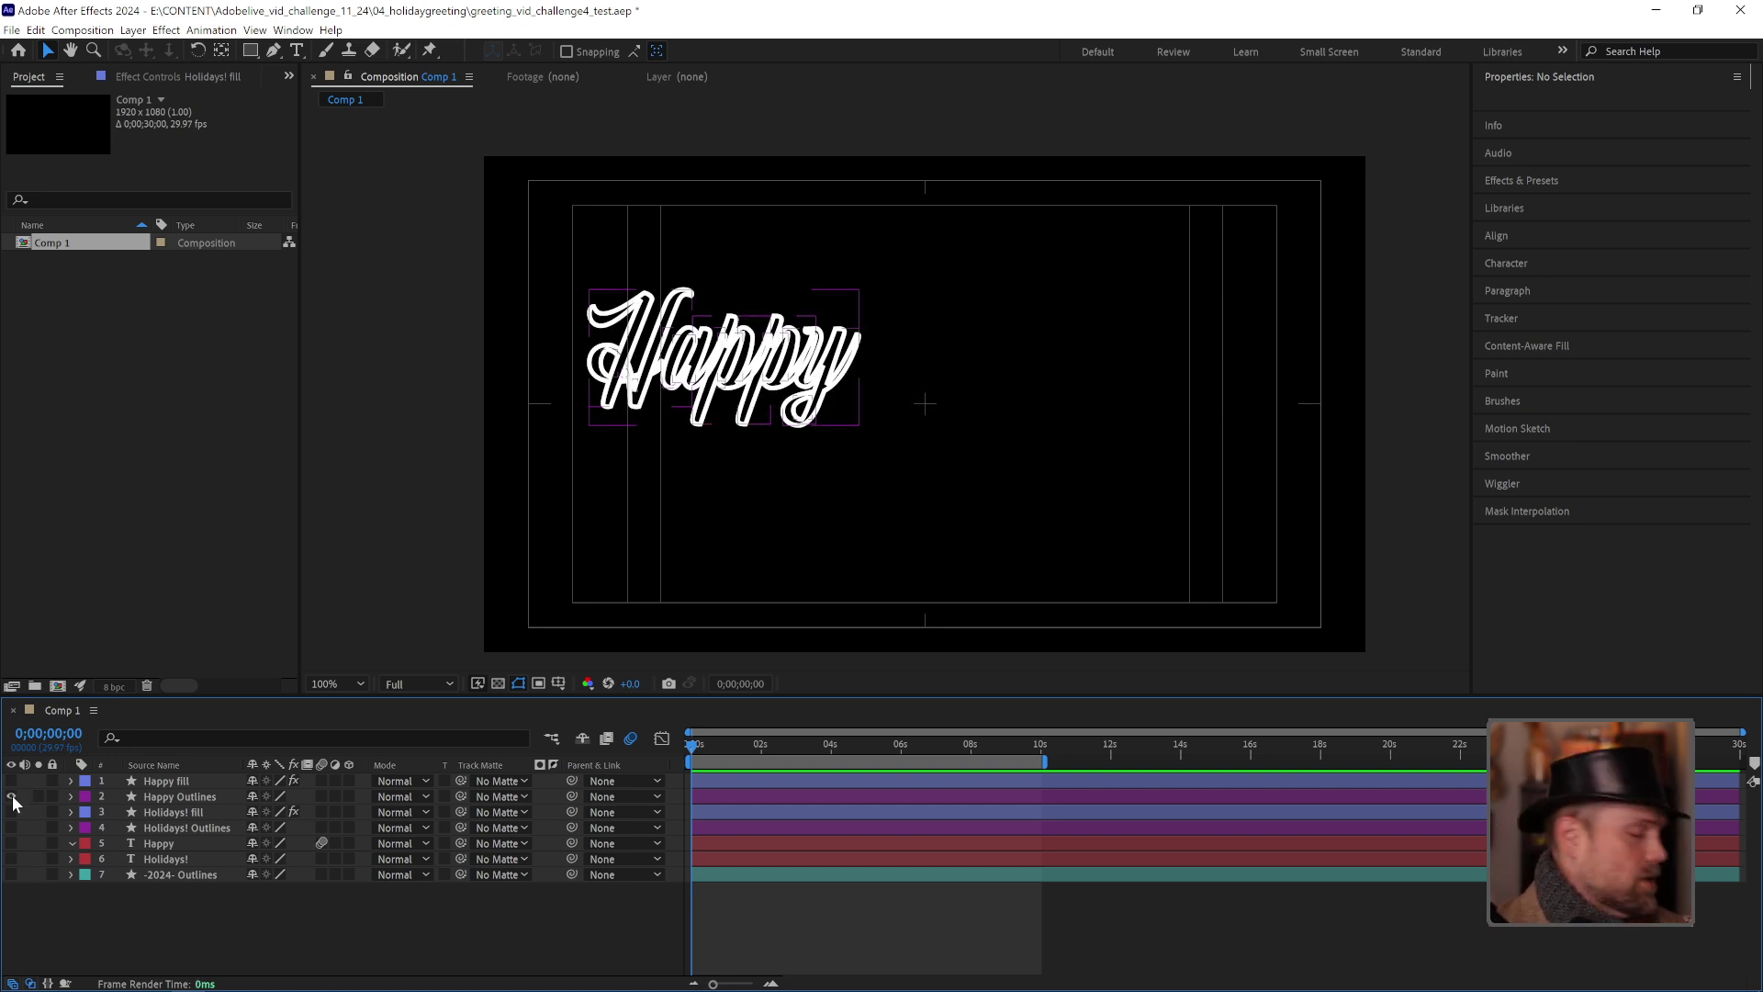
{"action": "left_click", "coordinate": [11, 797]}
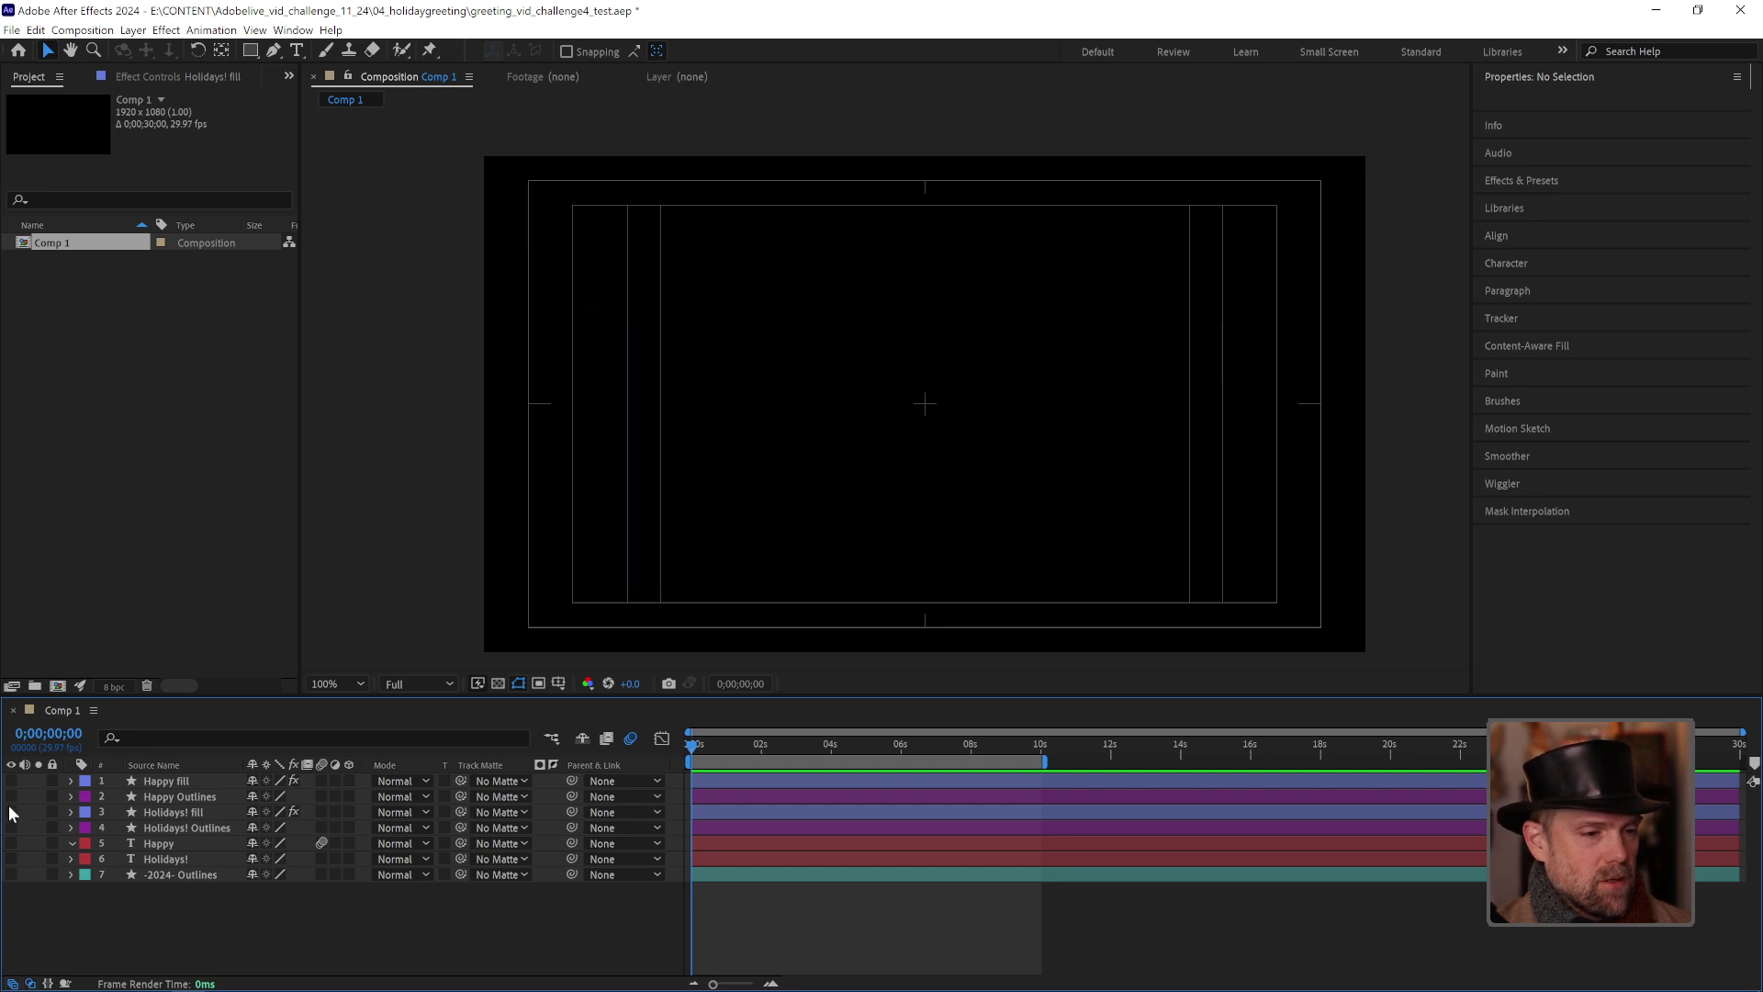
{"action": "left_click", "coordinate": [11, 781]}
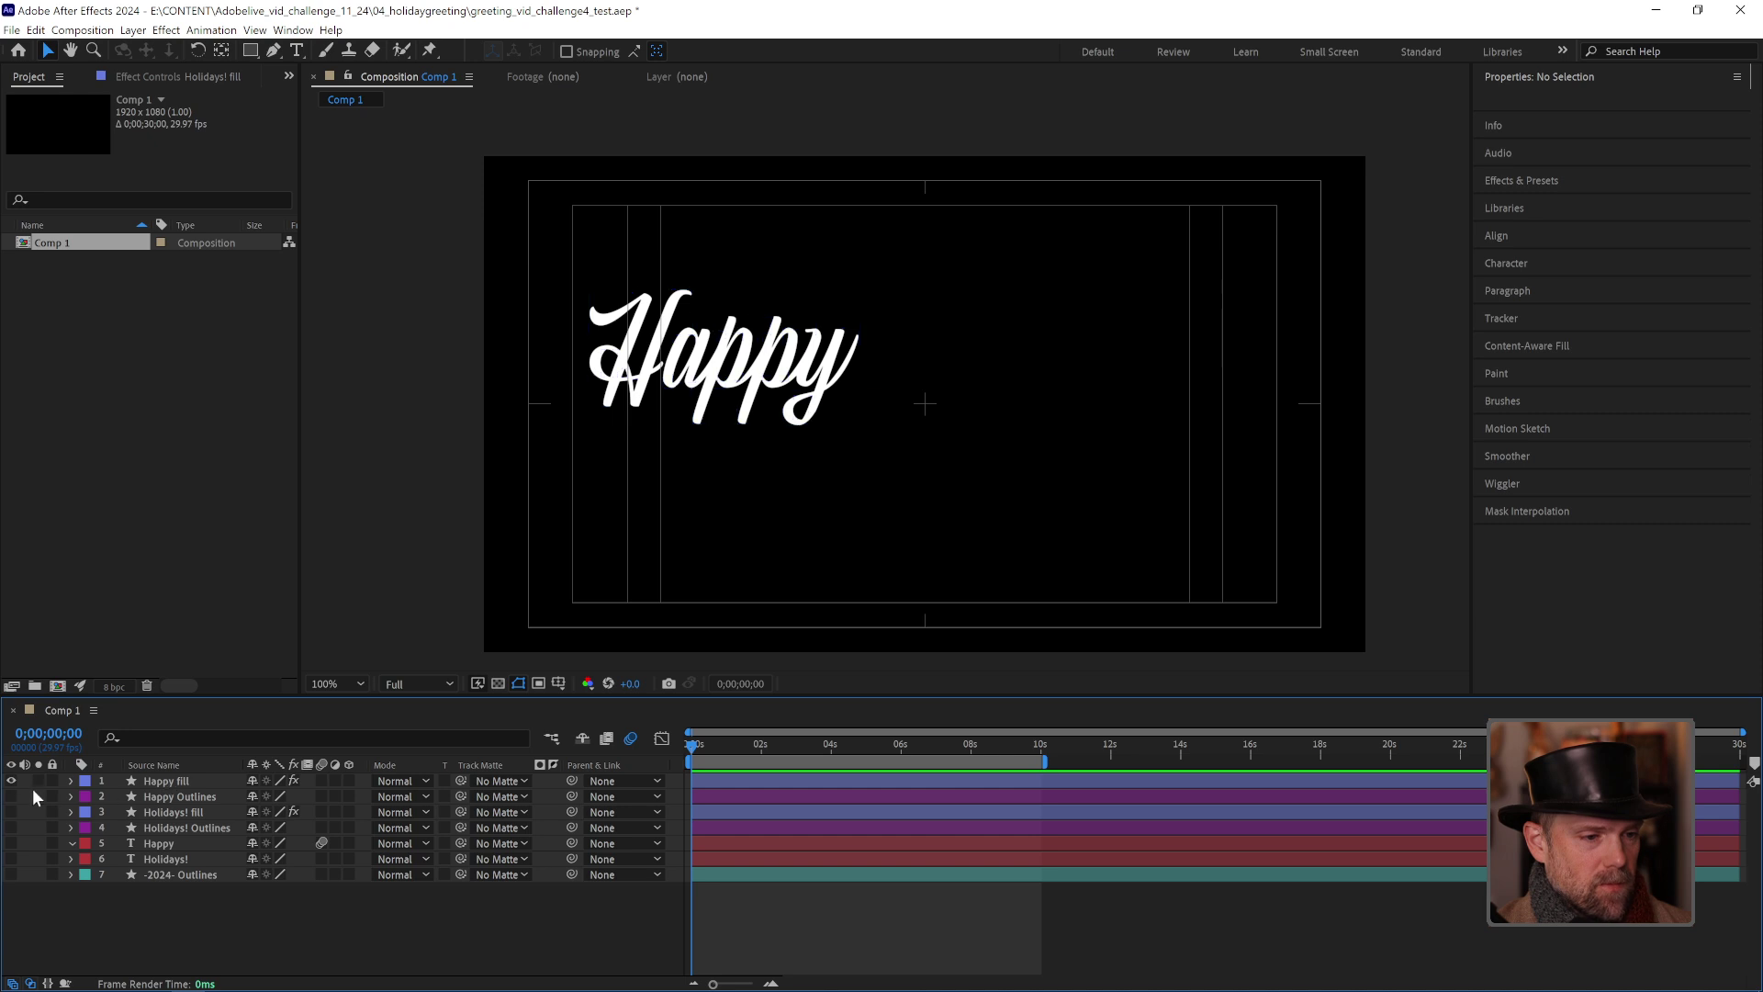
{"action": "left_click", "coordinate": [11, 781]}
{"action": "left_click", "coordinate": [11, 797]}
{"action": "left_click", "coordinate": [204, 796]}
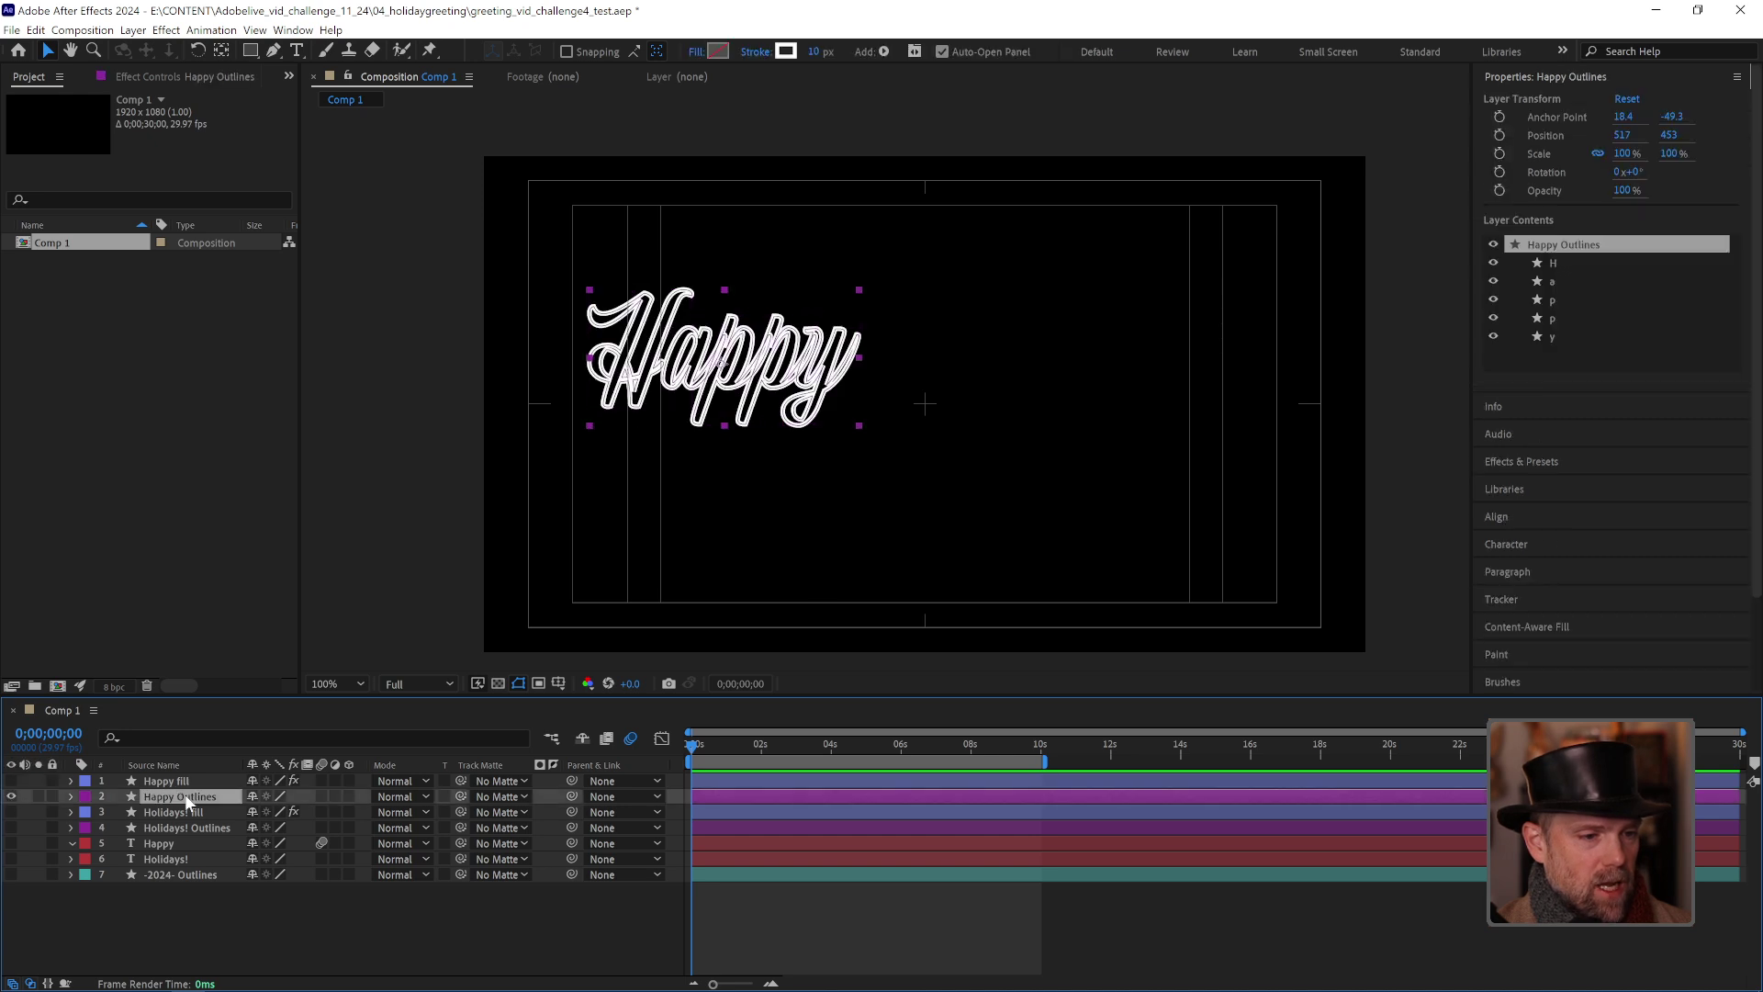
{"action": "left_click", "coordinate": [1045, 961]}
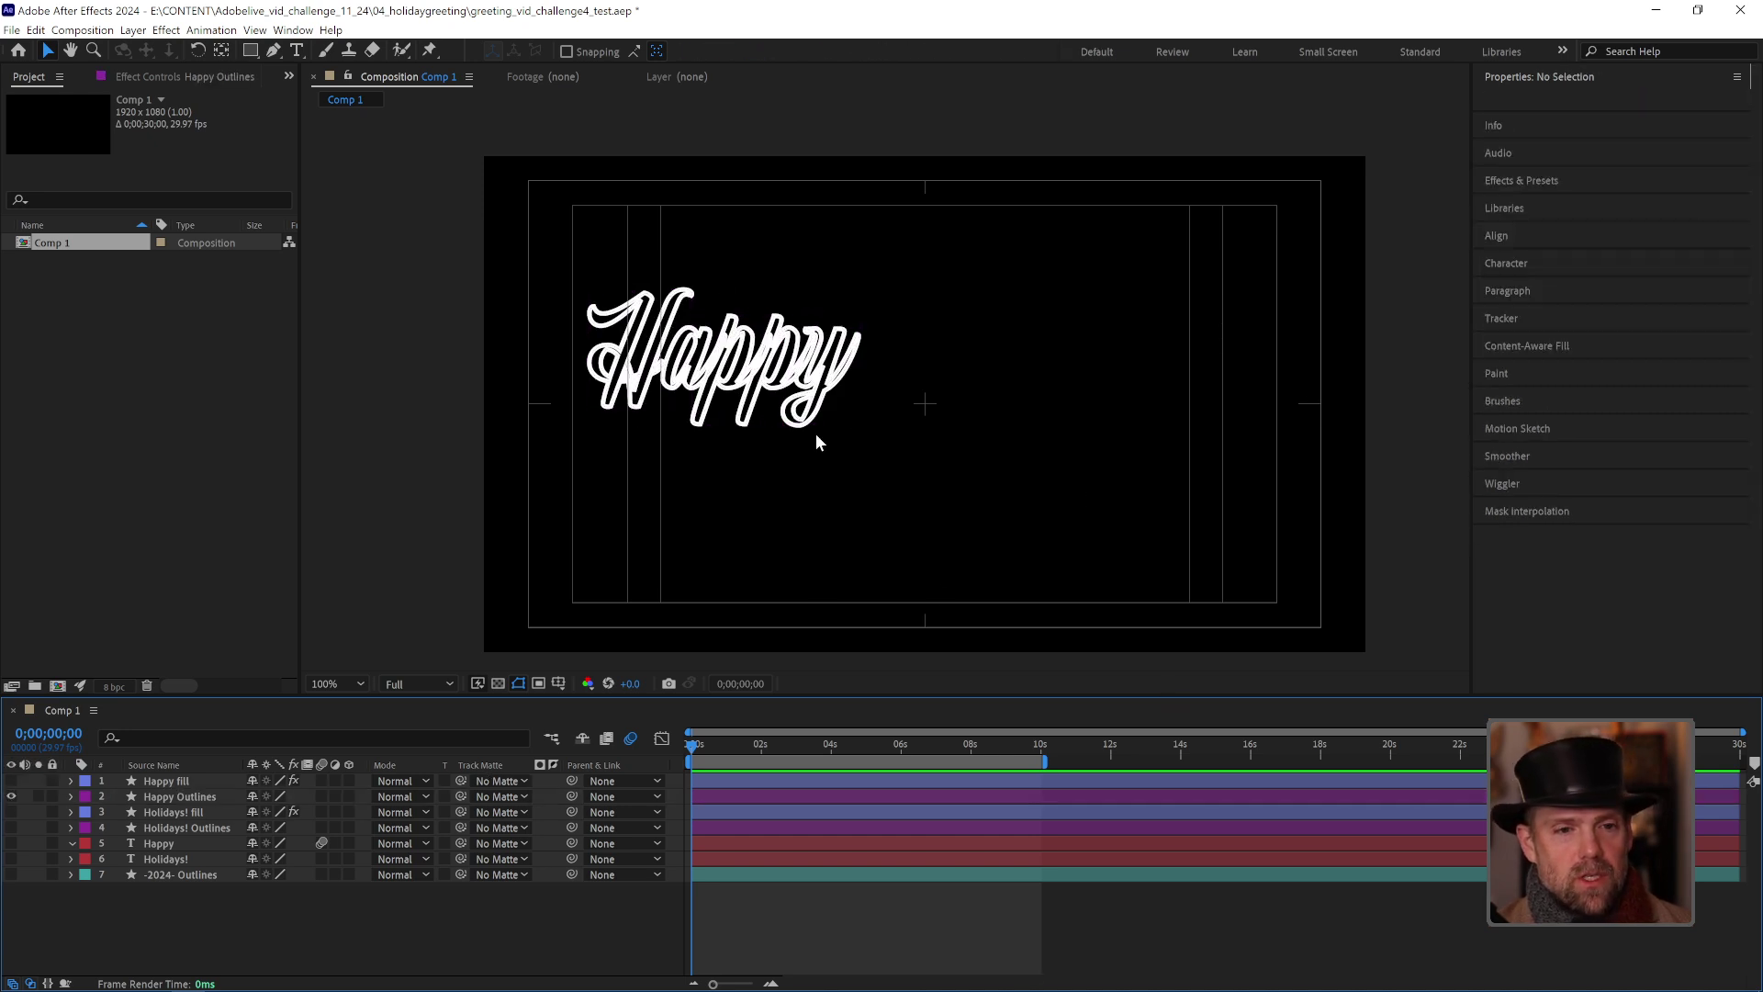
Step: Show the Happy fill layer instead of Happy Outlines, and inspect the shape properties of the H group in Happy Outlines
{"action": "left_click", "coordinate": [187, 795]}
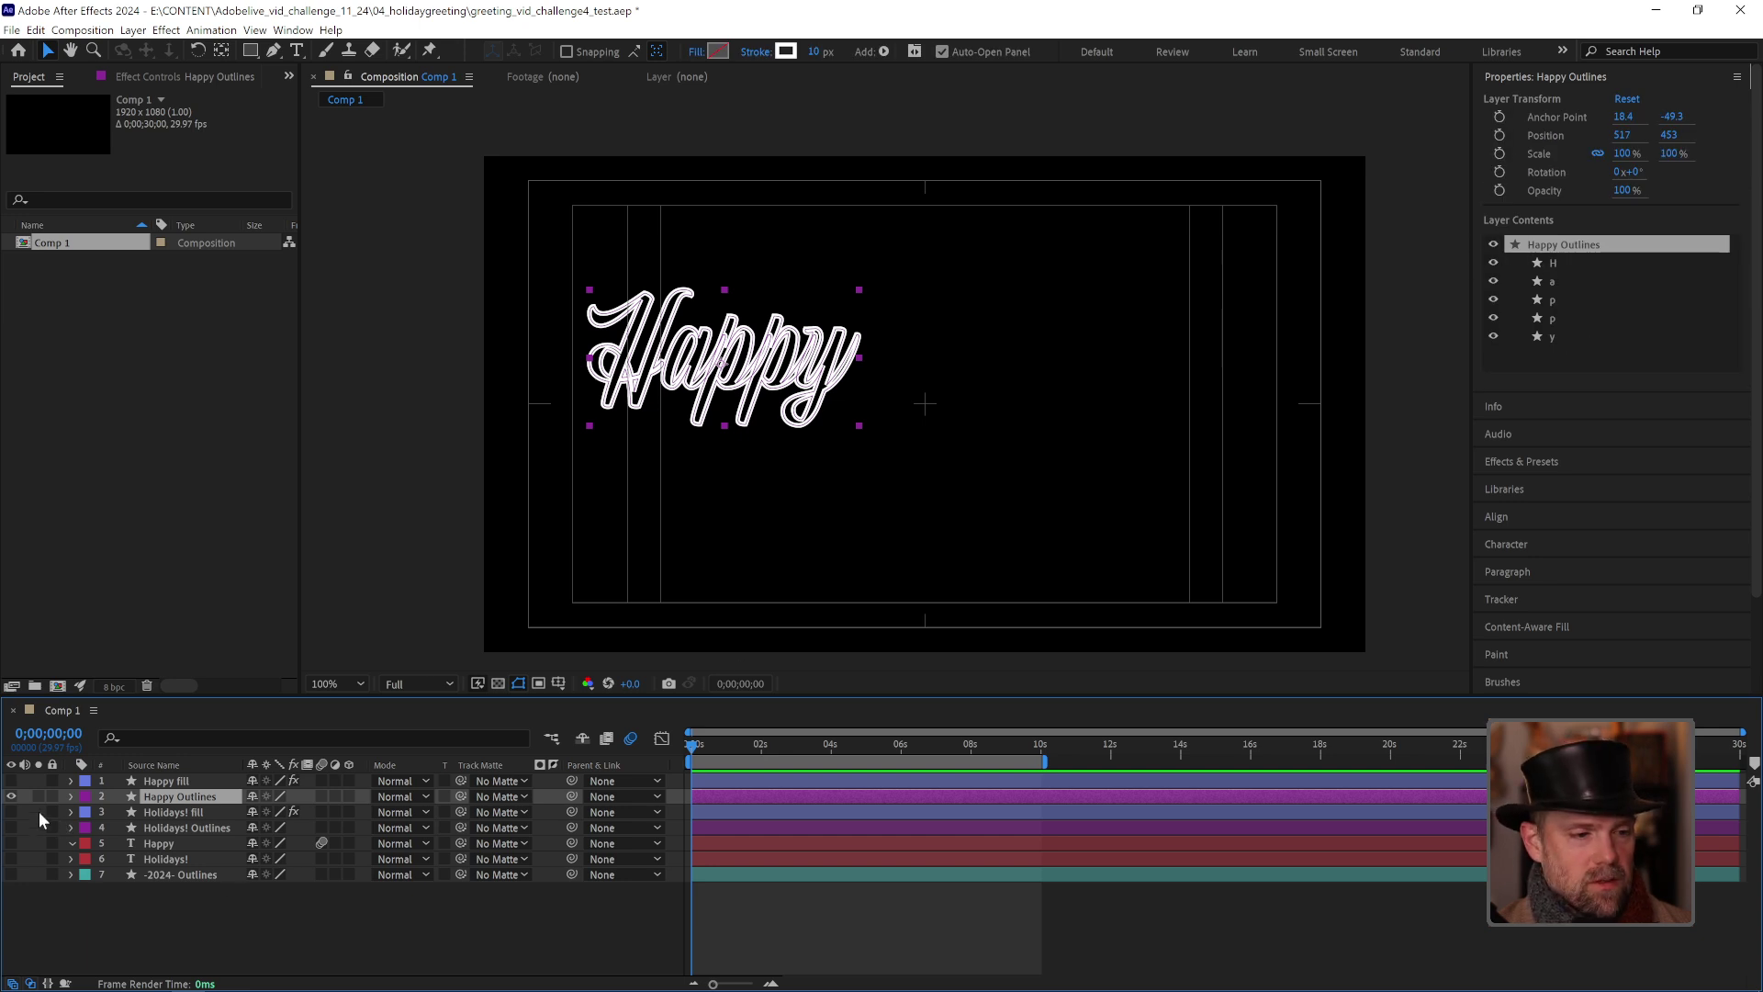
{"action": "left_click", "coordinate": [11, 796]}
{"action": "left_click", "coordinate": [11, 781]}
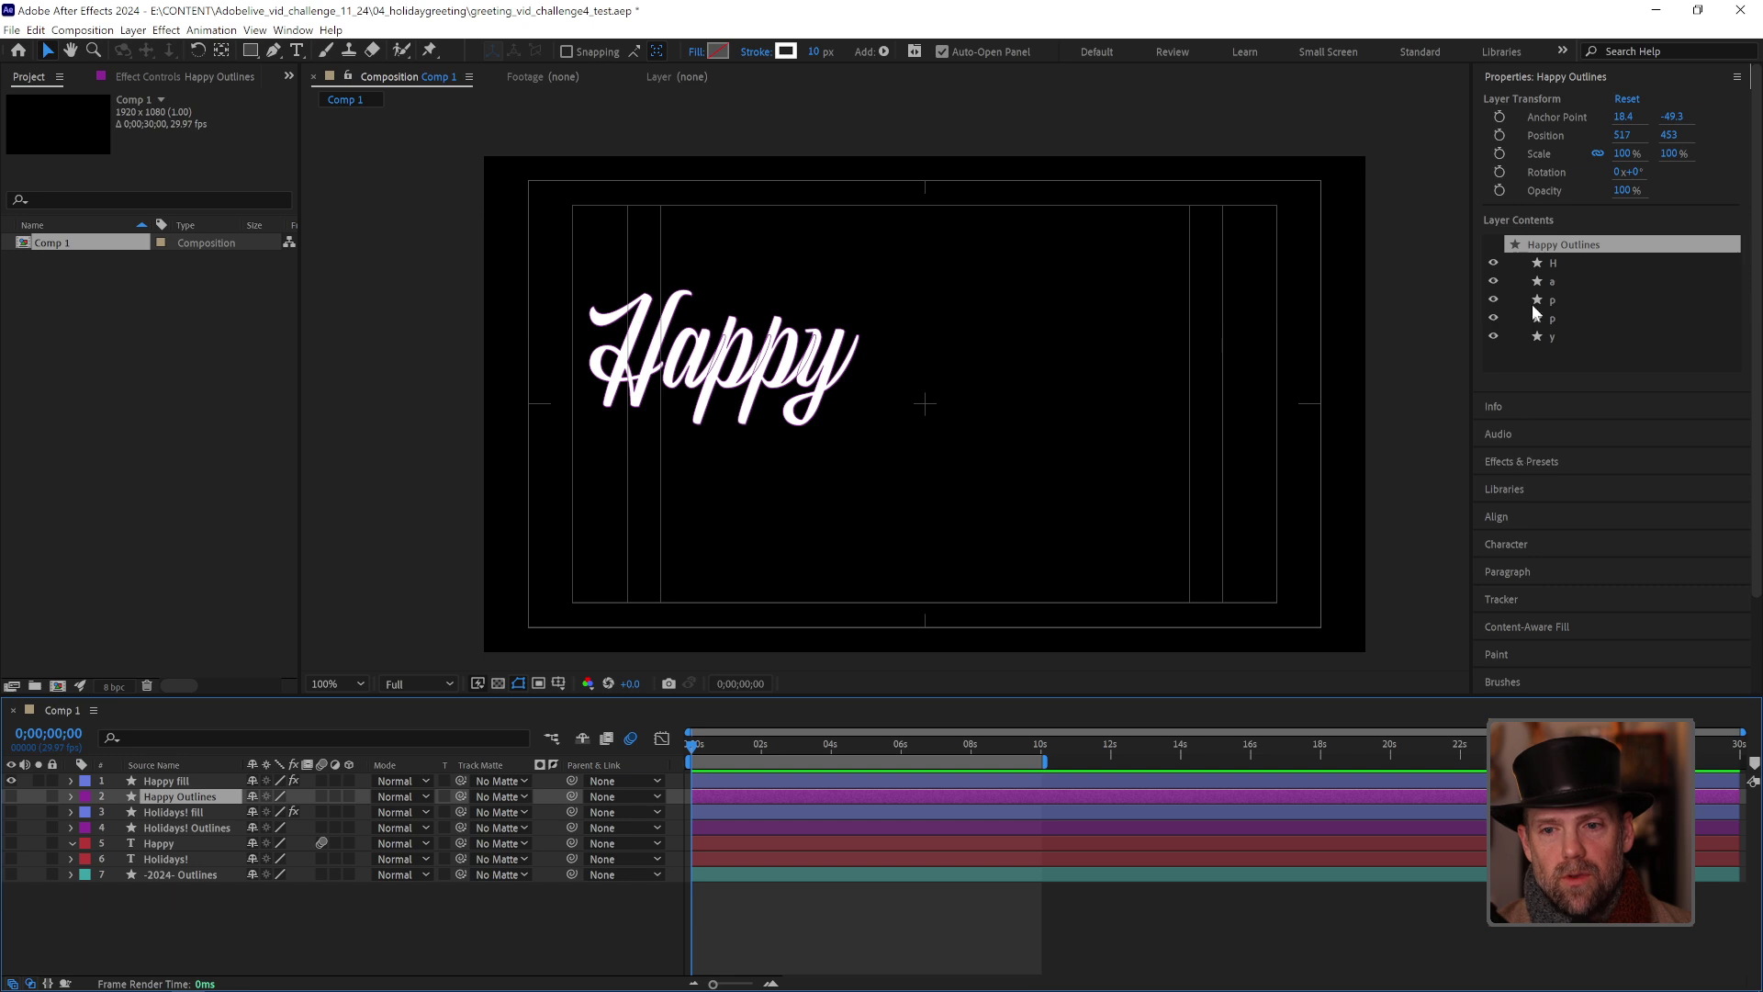
{"action": "left_click", "coordinate": [1528, 76]}
{"action": "left_click", "coordinate": [1529, 76]}
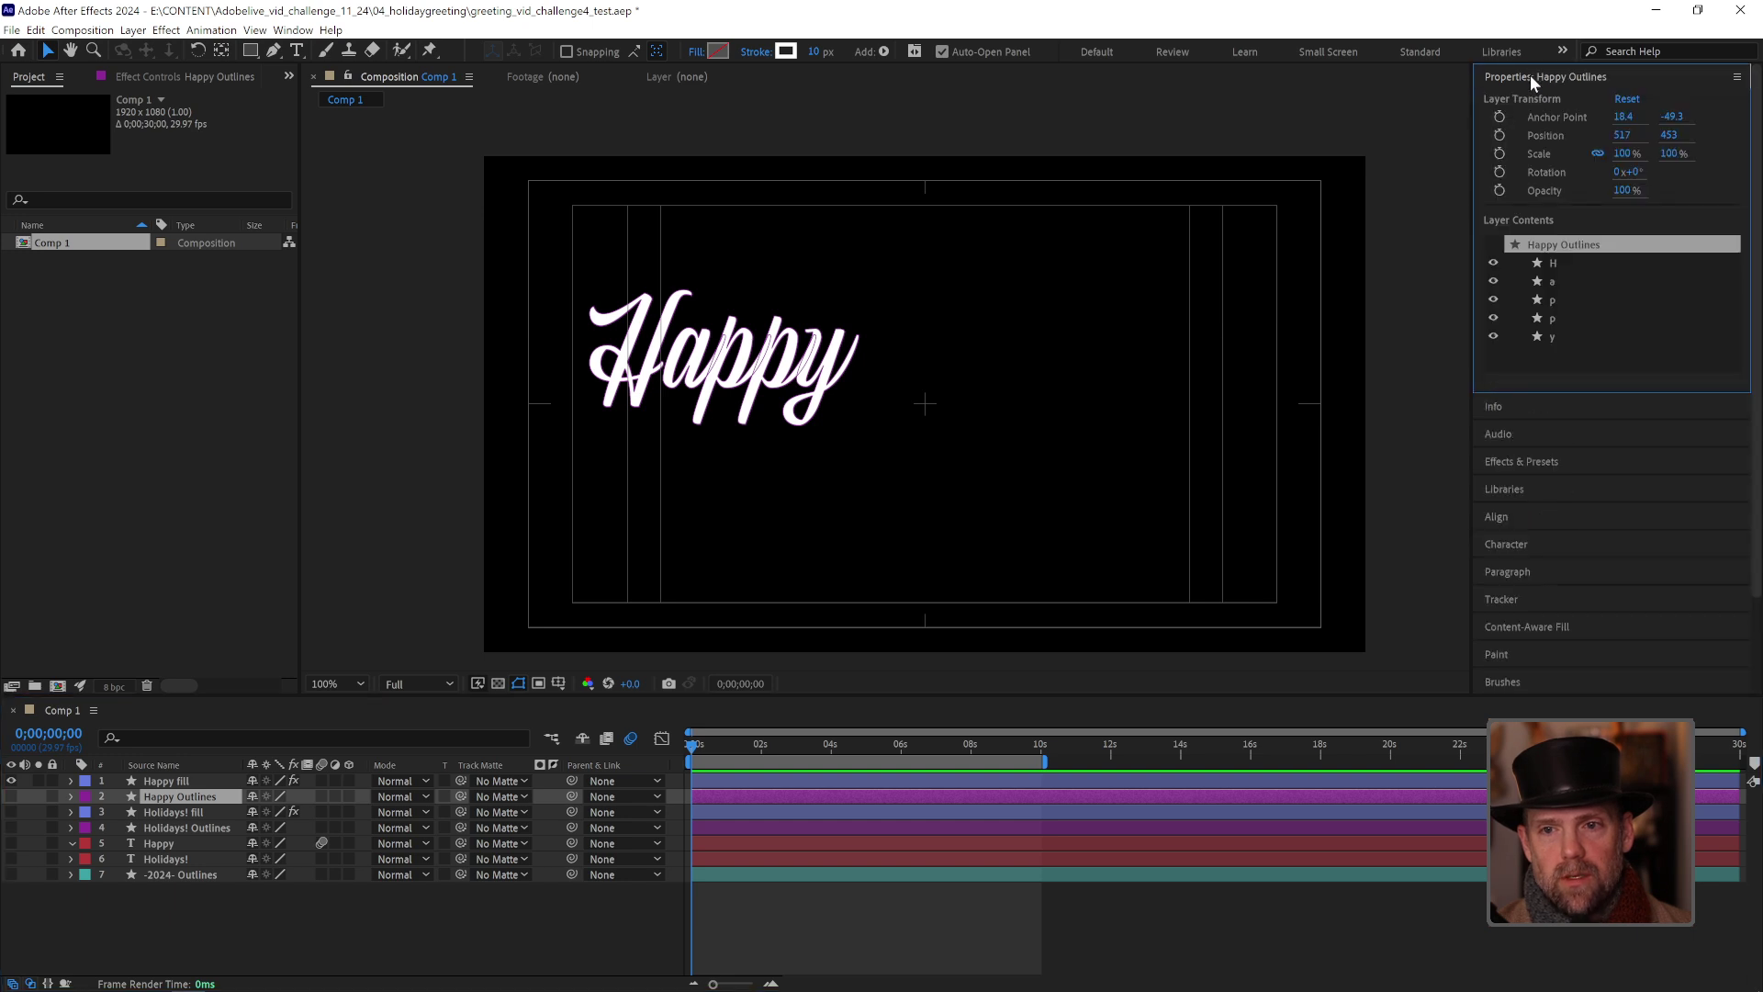
{"action": "left_click", "coordinate": [1547, 262]}
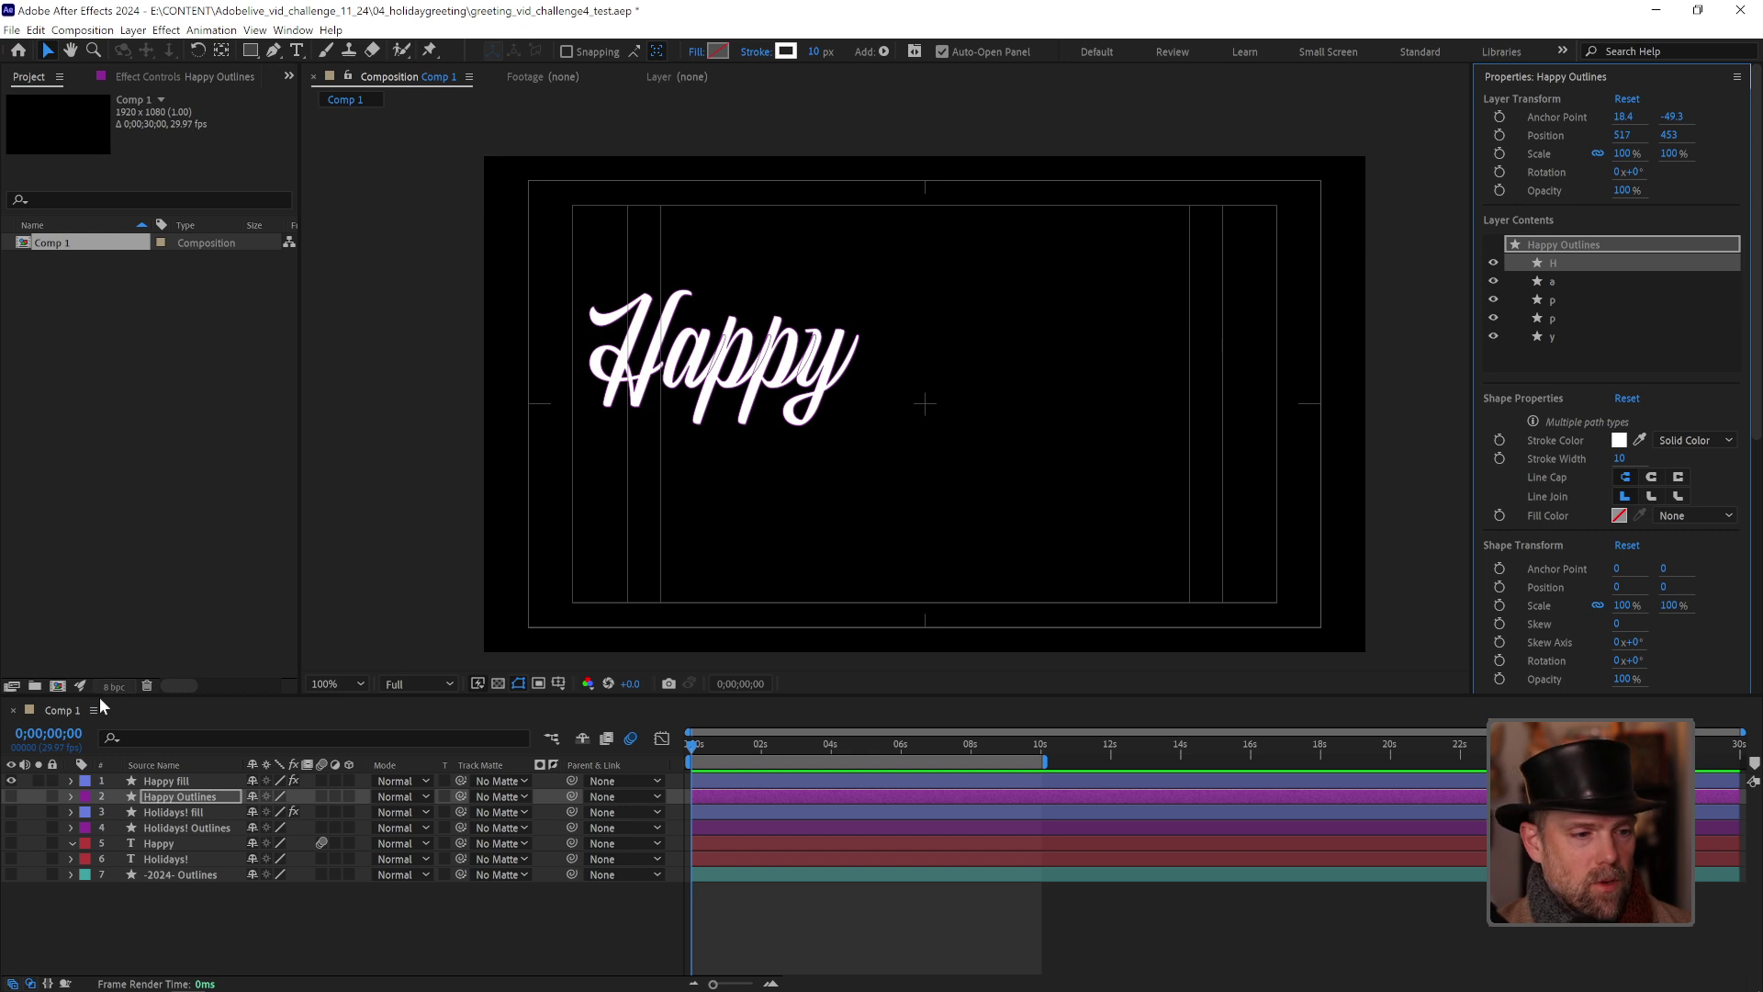
Step: Show only the Happy text layer, enable its stroke and turn off its fill
{"action": "left_click", "coordinate": [11, 780]}
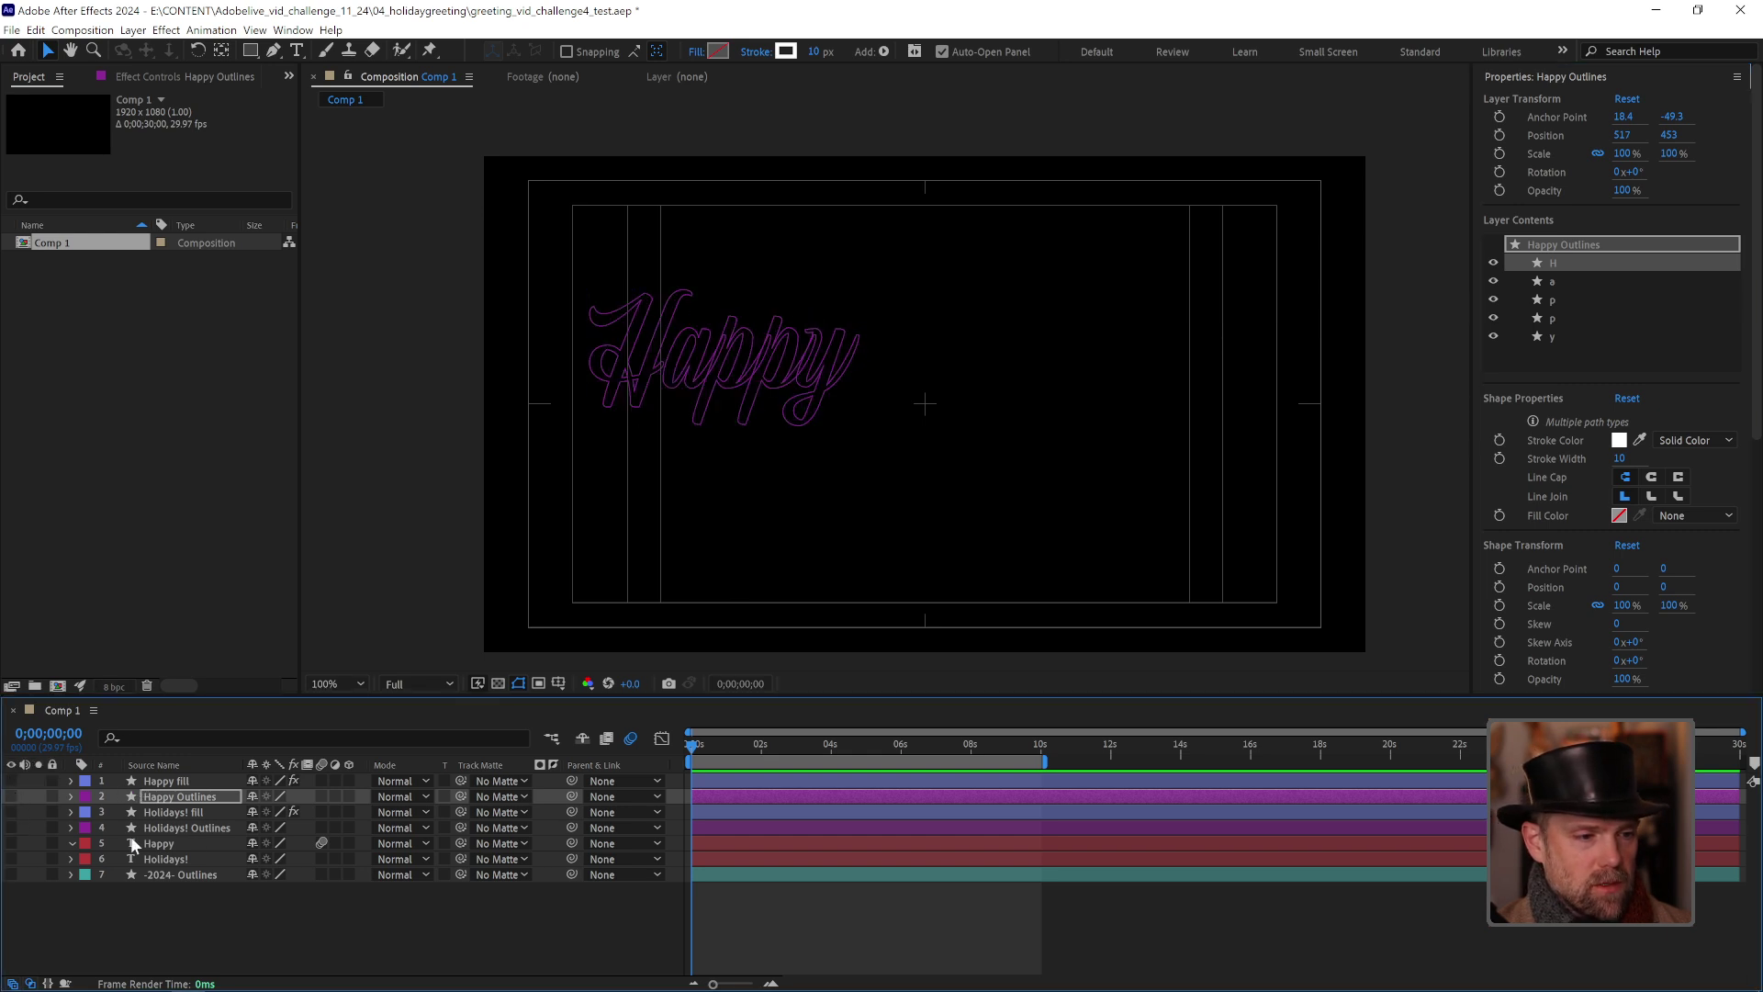
{"action": "left_click", "coordinate": [163, 843]}
{"action": "left_click", "coordinate": [11, 843]}
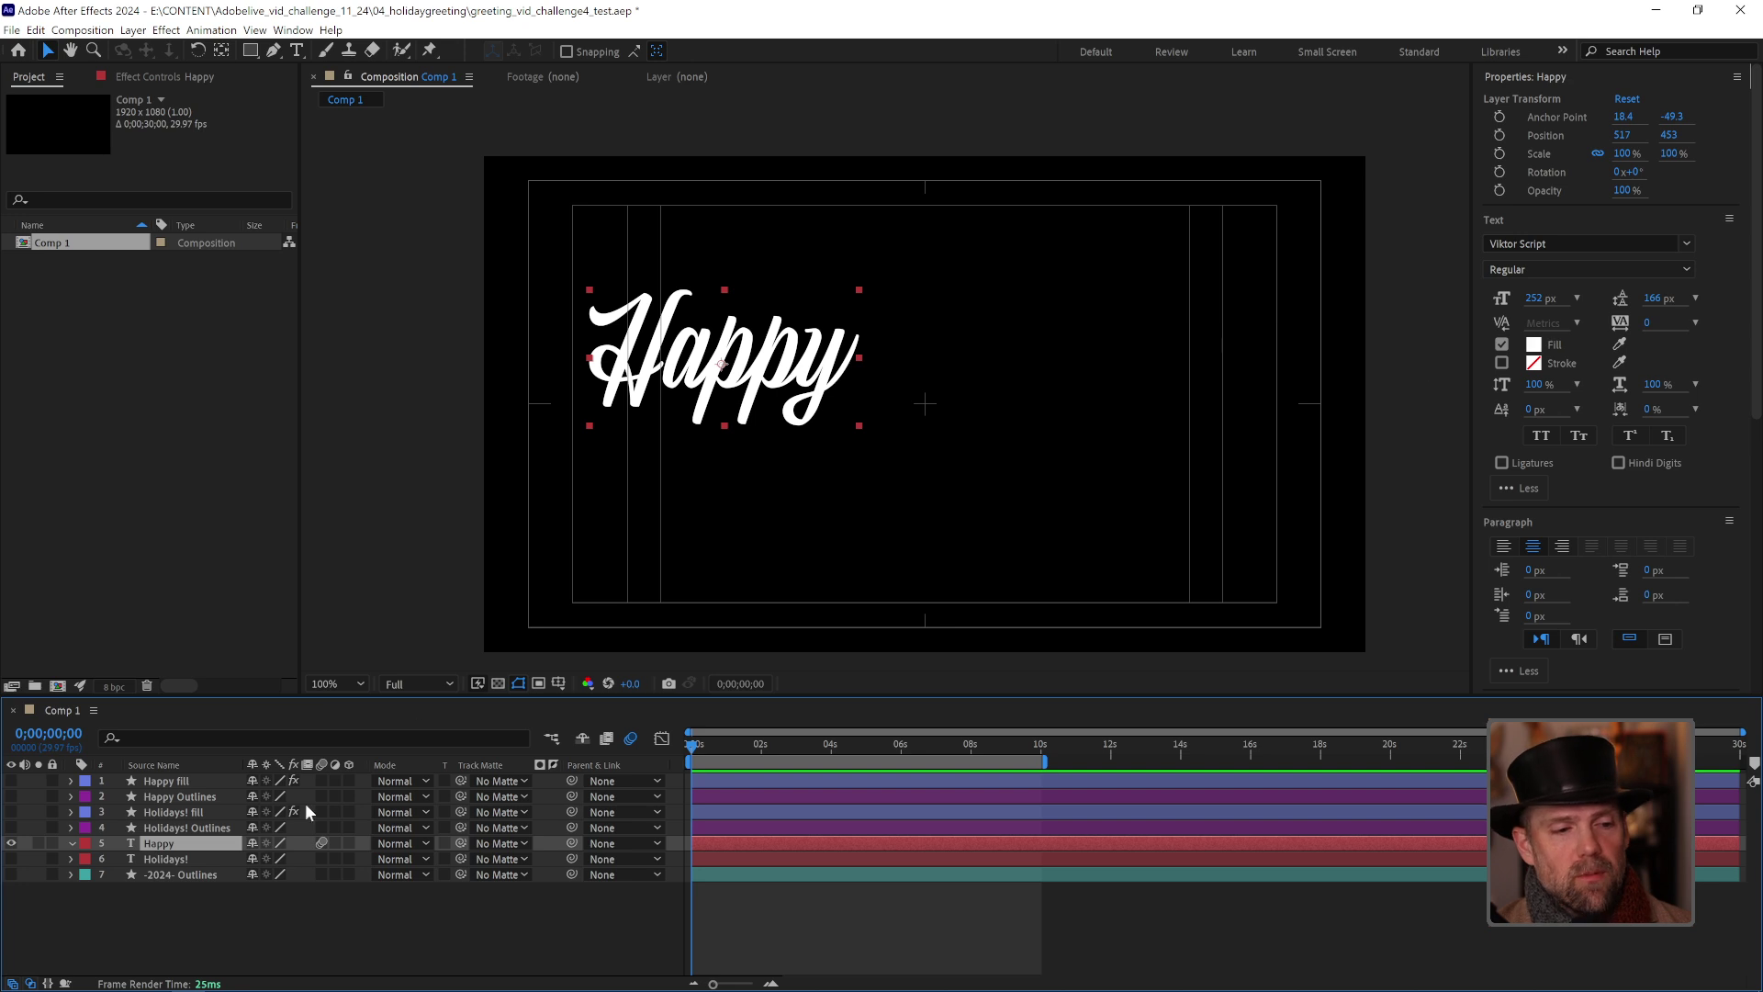
{"action": "left_click", "coordinate": [1502, 363]}
{"action": "left_click", "coordinate": [1502, 343]}
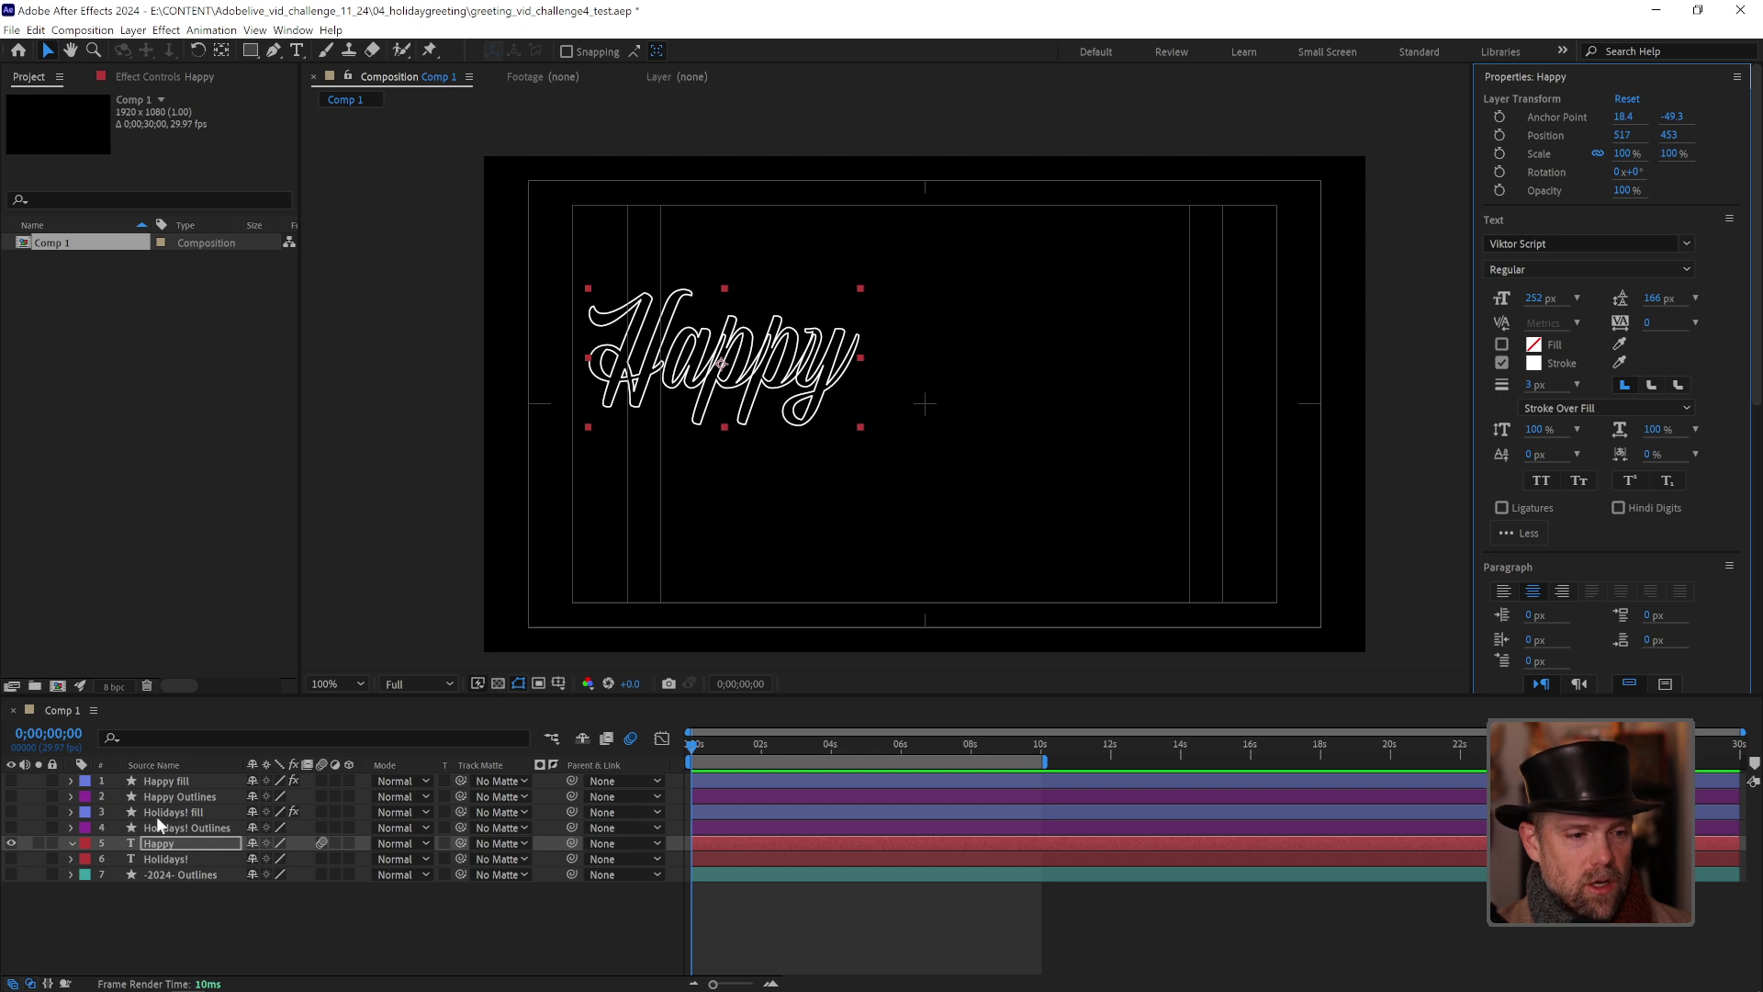
{"action": "right_click", "coordinate": [172, 845]}
{"action": "mouse_move", "coordinate": [237, 707]}
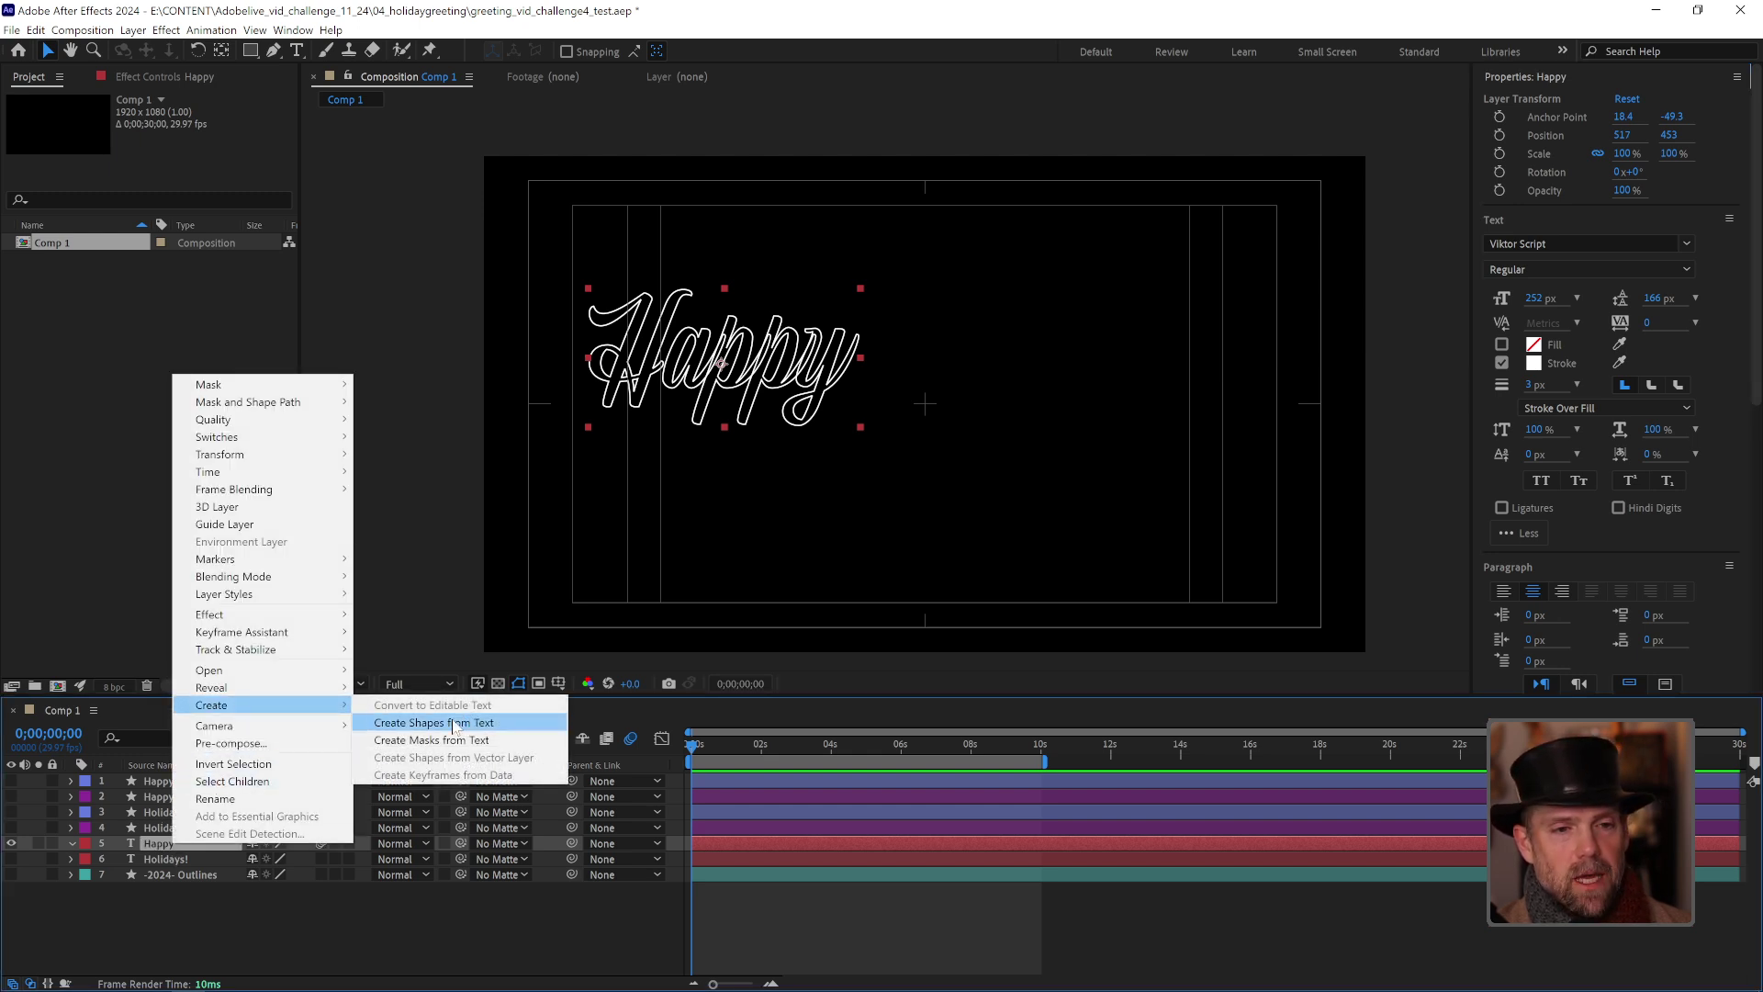
{"action": "left_click", "coordinate": [227, 916]}
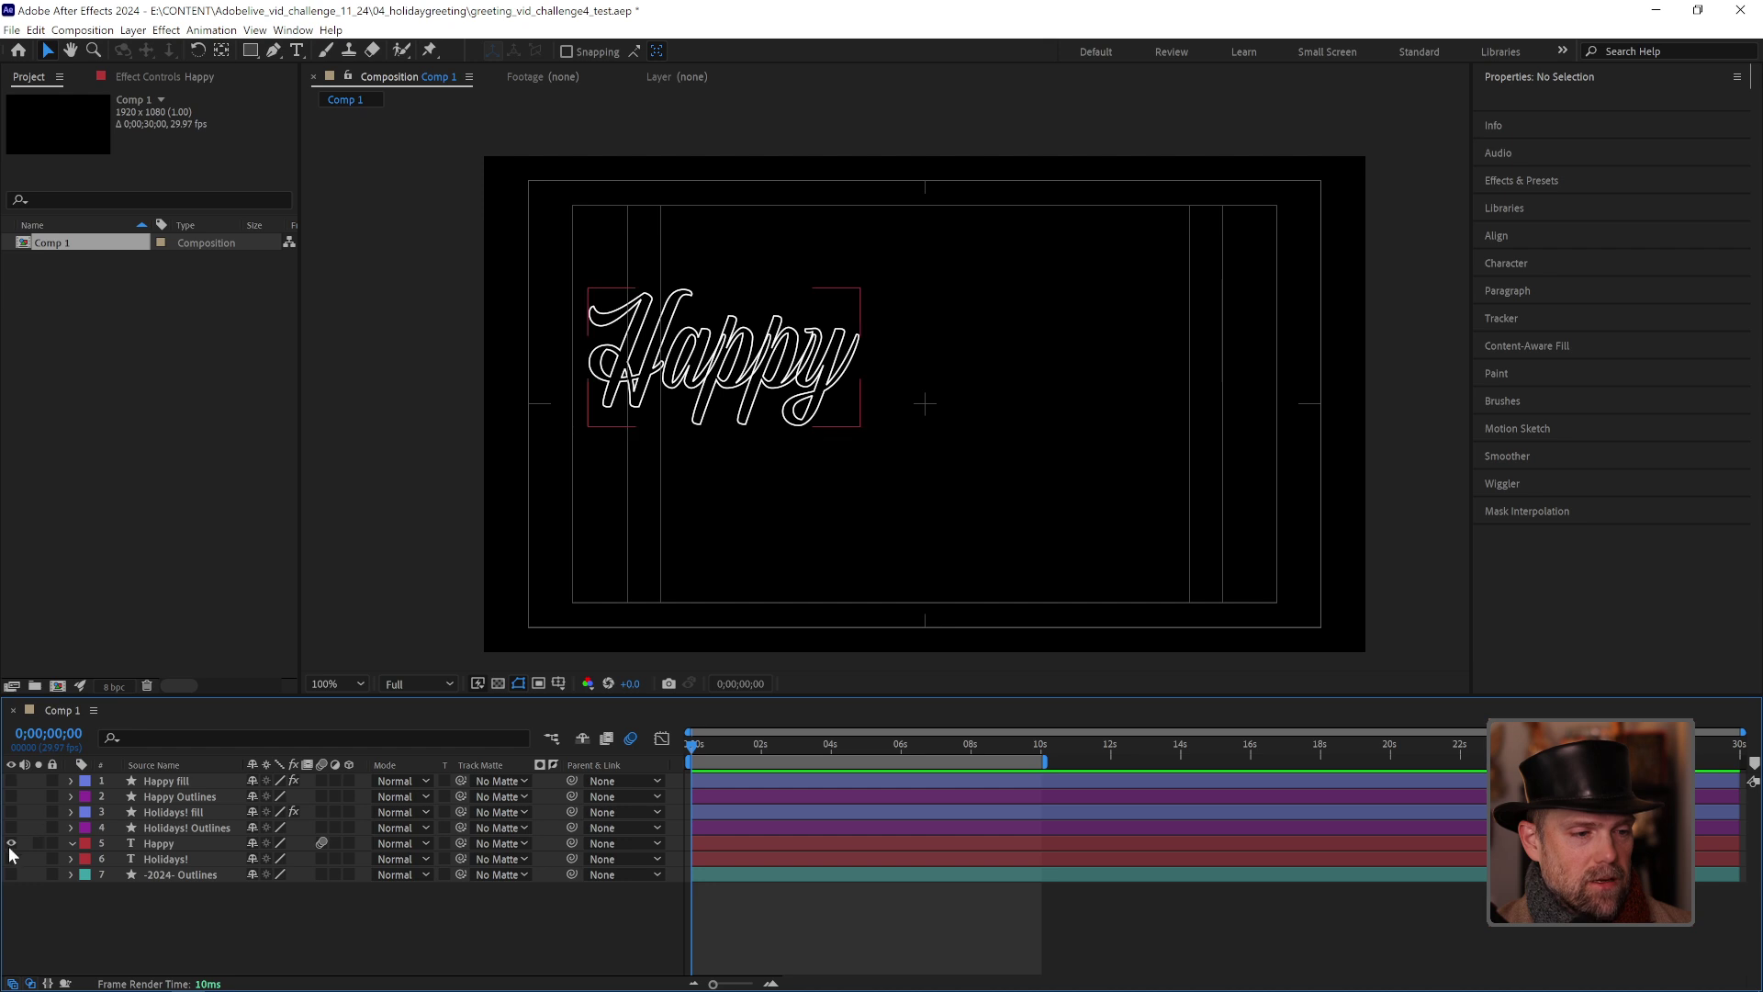
Step: Hide the Happy text layer, preview Happy fill briefly, and leave only the Happy Outlines layer visible for a close look
{"action": "left_click", "coordinate": [11, 843]}
{"action": "left_click", "coordinate": [11, 780]}
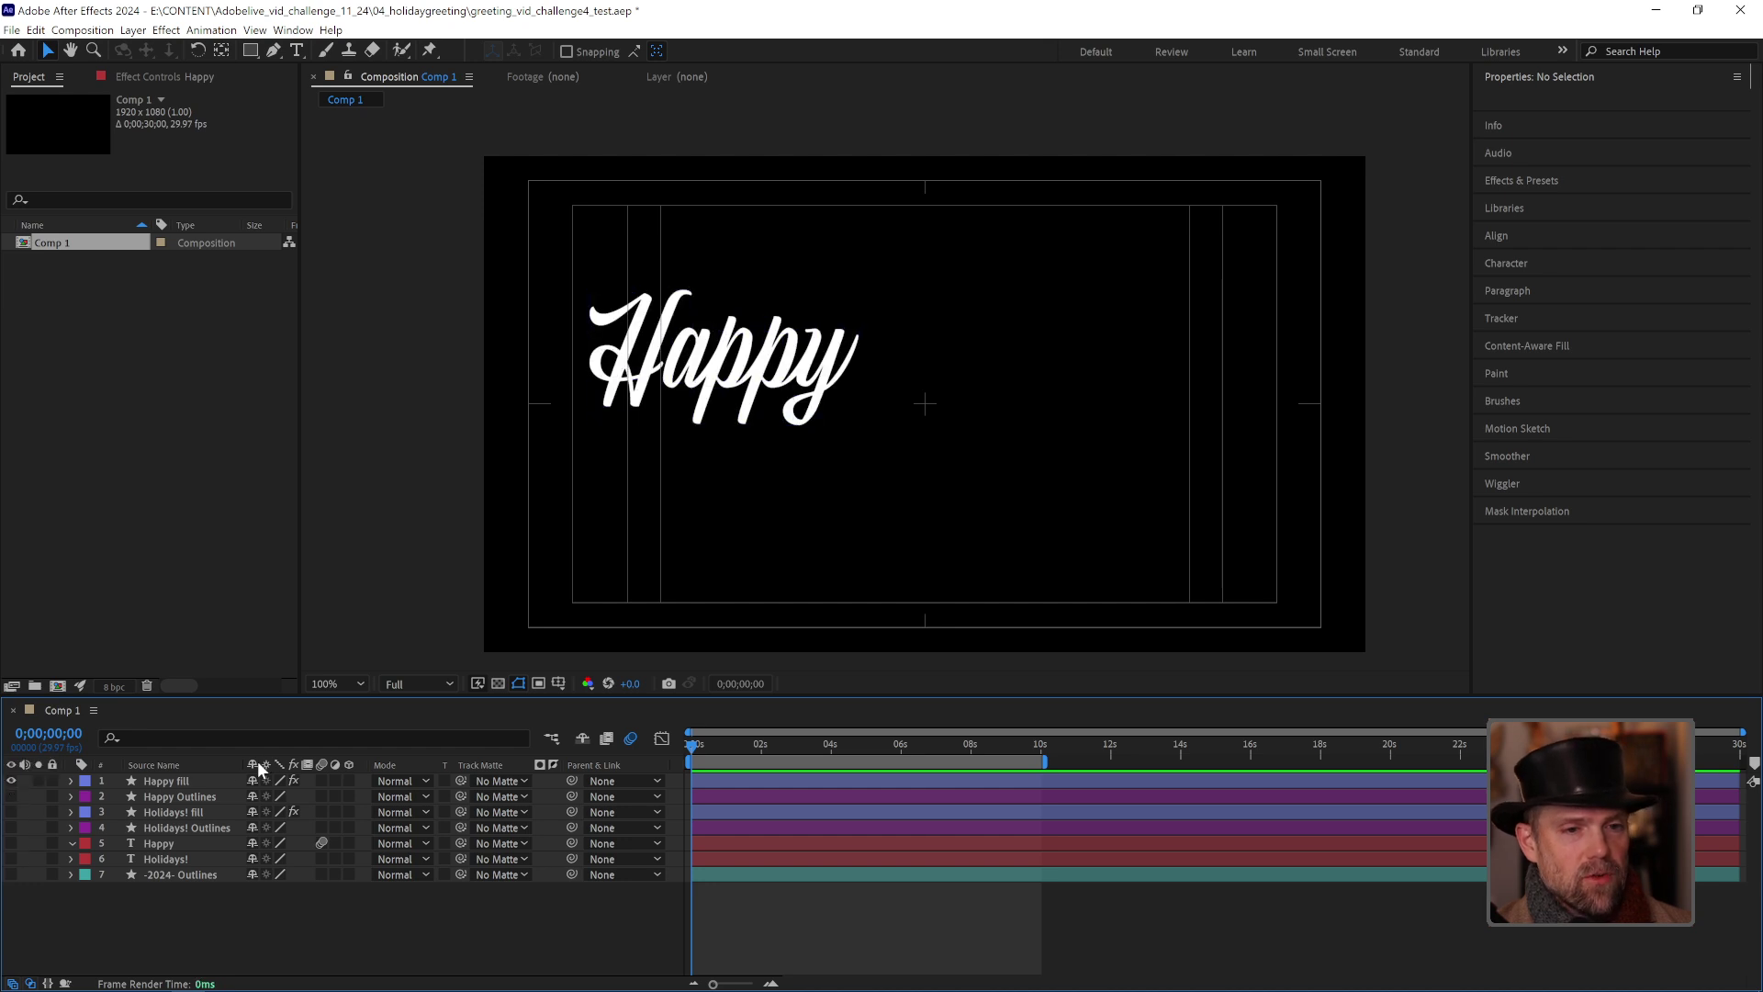
{"action": "left_click", "coordinate": [11, 780]}
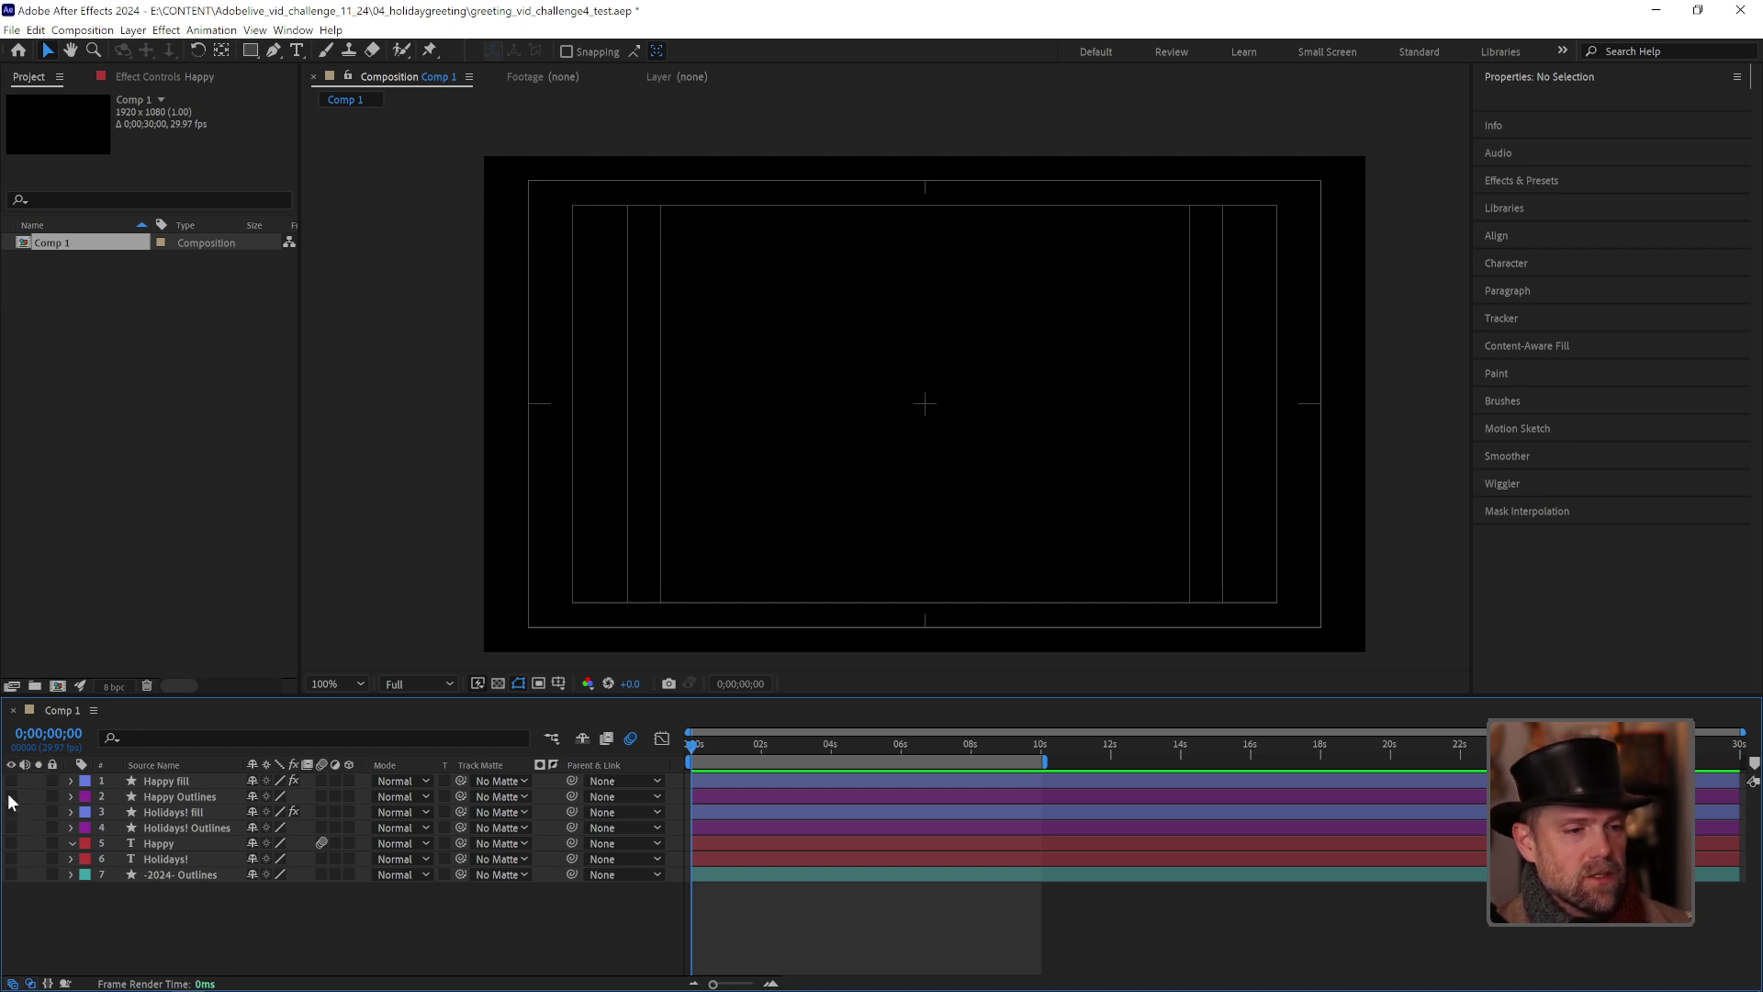
{"action": "left_click", "coordinate": [11, 796]}
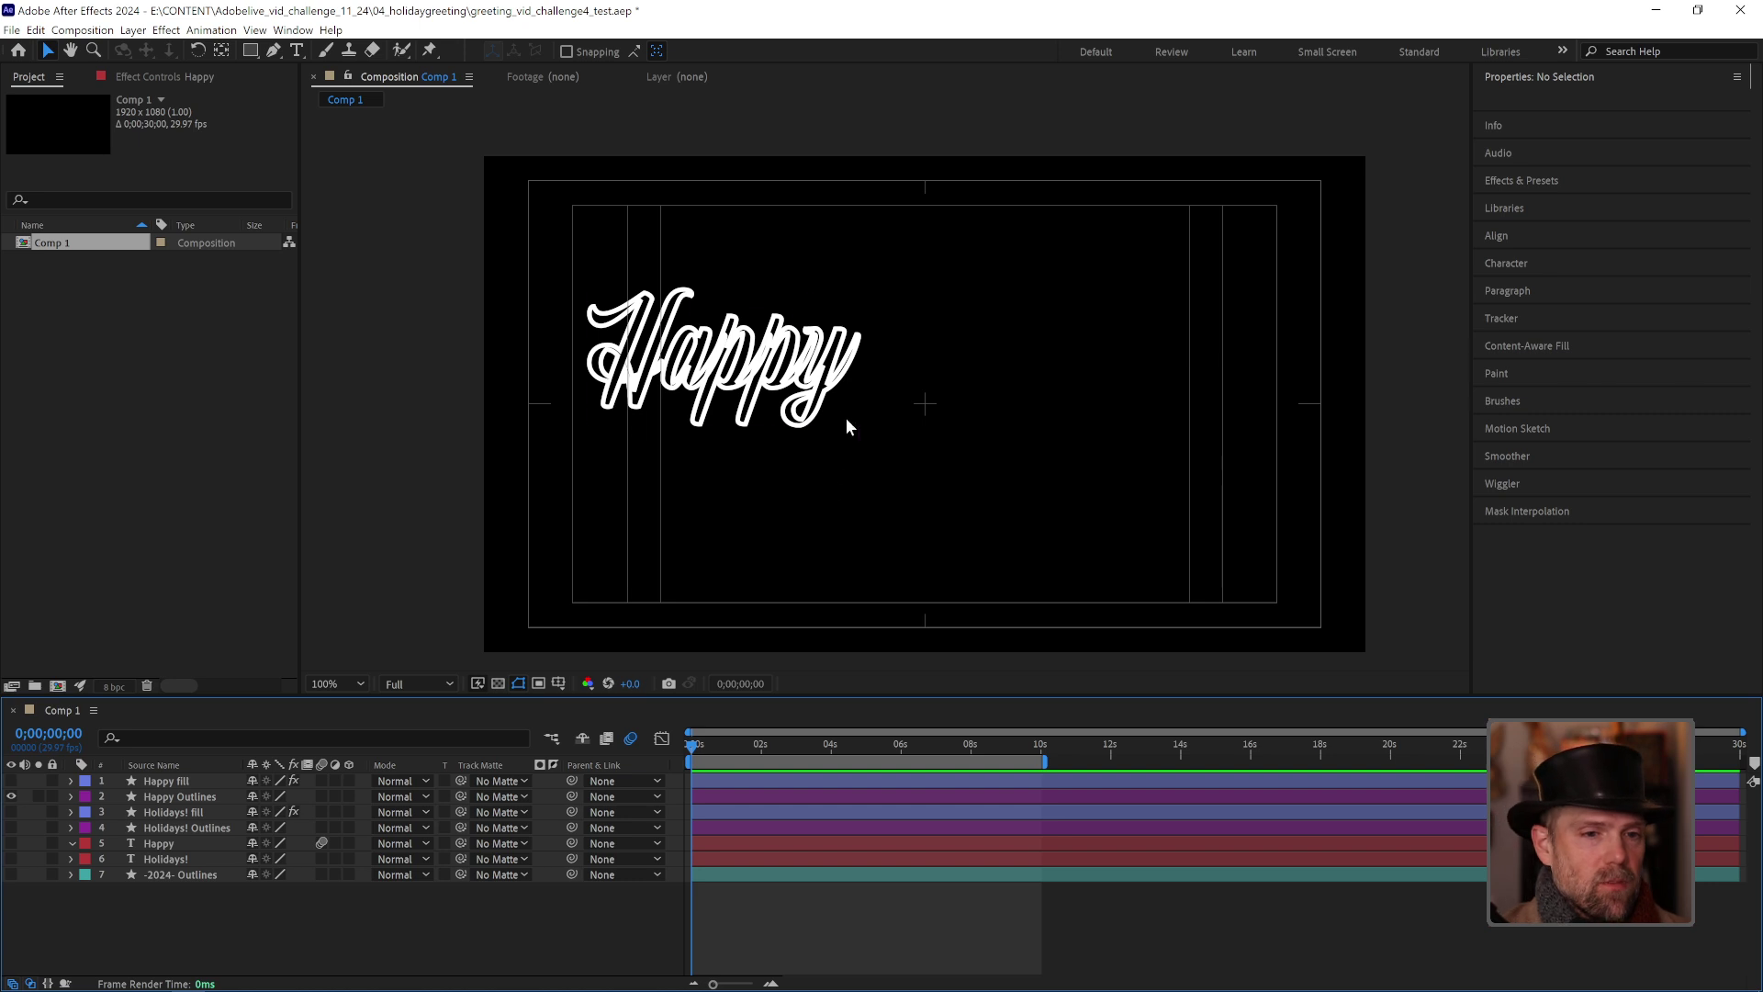
{"action": "scroll", "coordinate": [845, 378], "scroll_direction": "up", "scroll_amount": 4}
{"action": "scroll", "coordinate": [845, 378], "scroll_direction": "down", "scroll_amount": 2}
{"action": "left_click_drag", "start_coordinate": [833, 363], "coordinate": [1109, 363]}
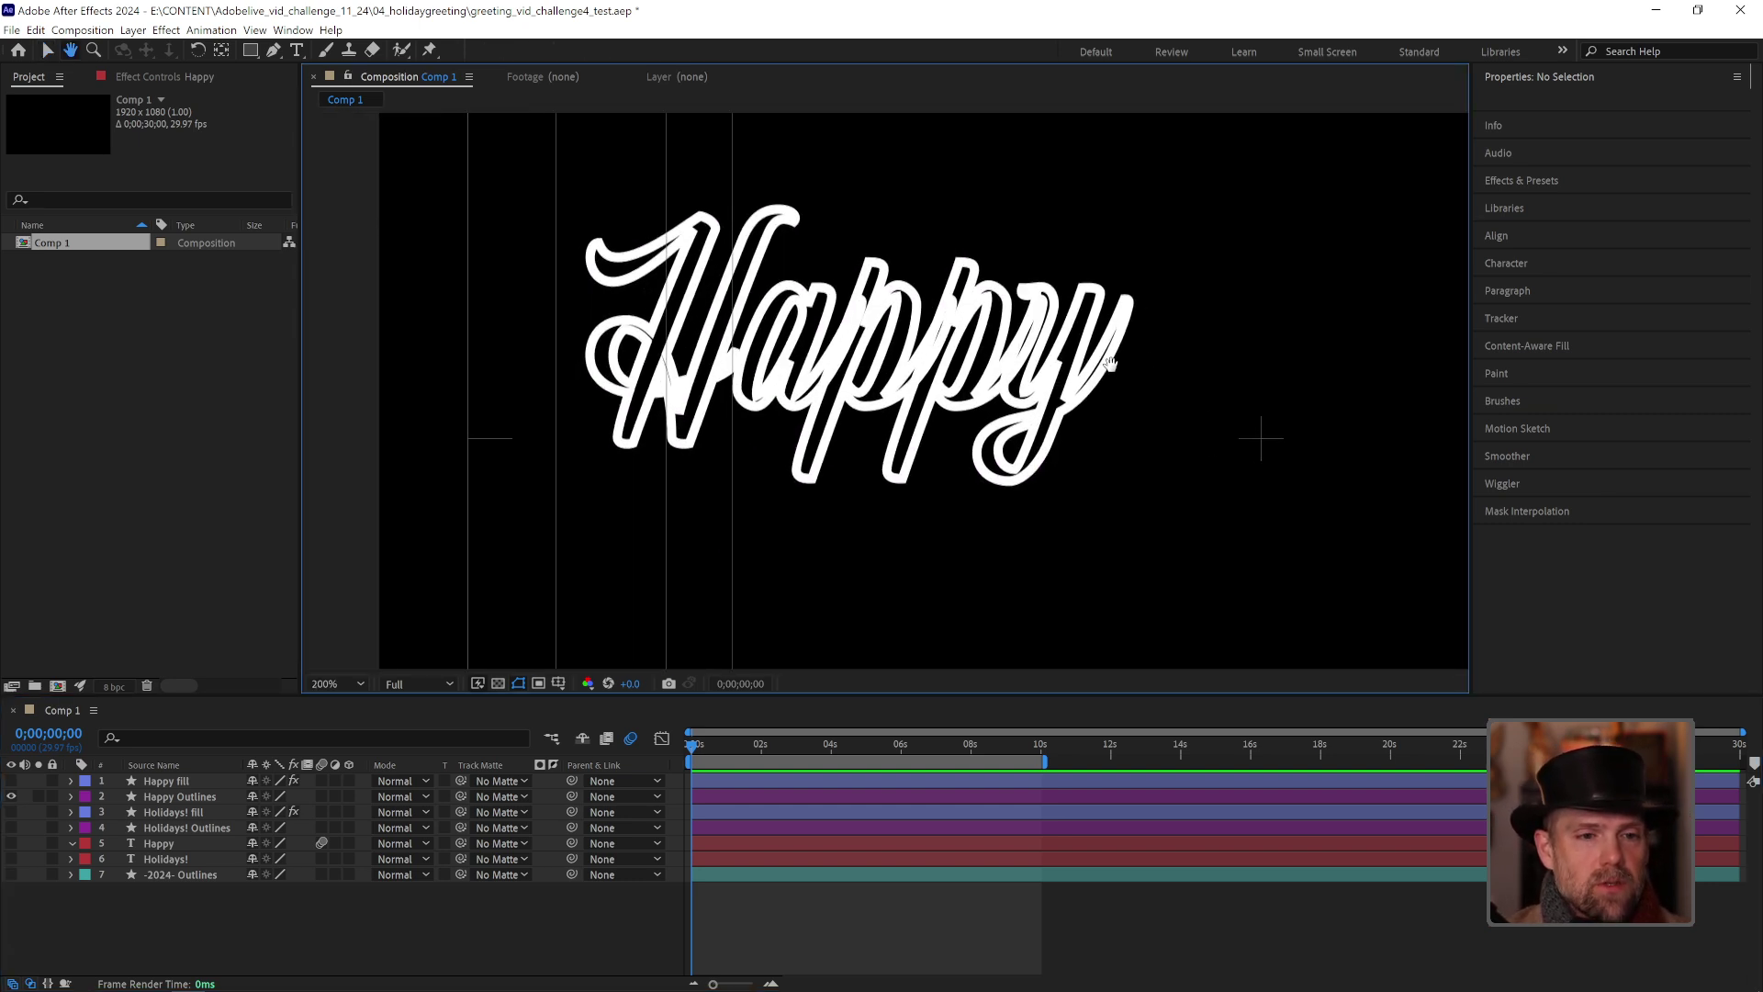
{"action": "key", "text": "v"}
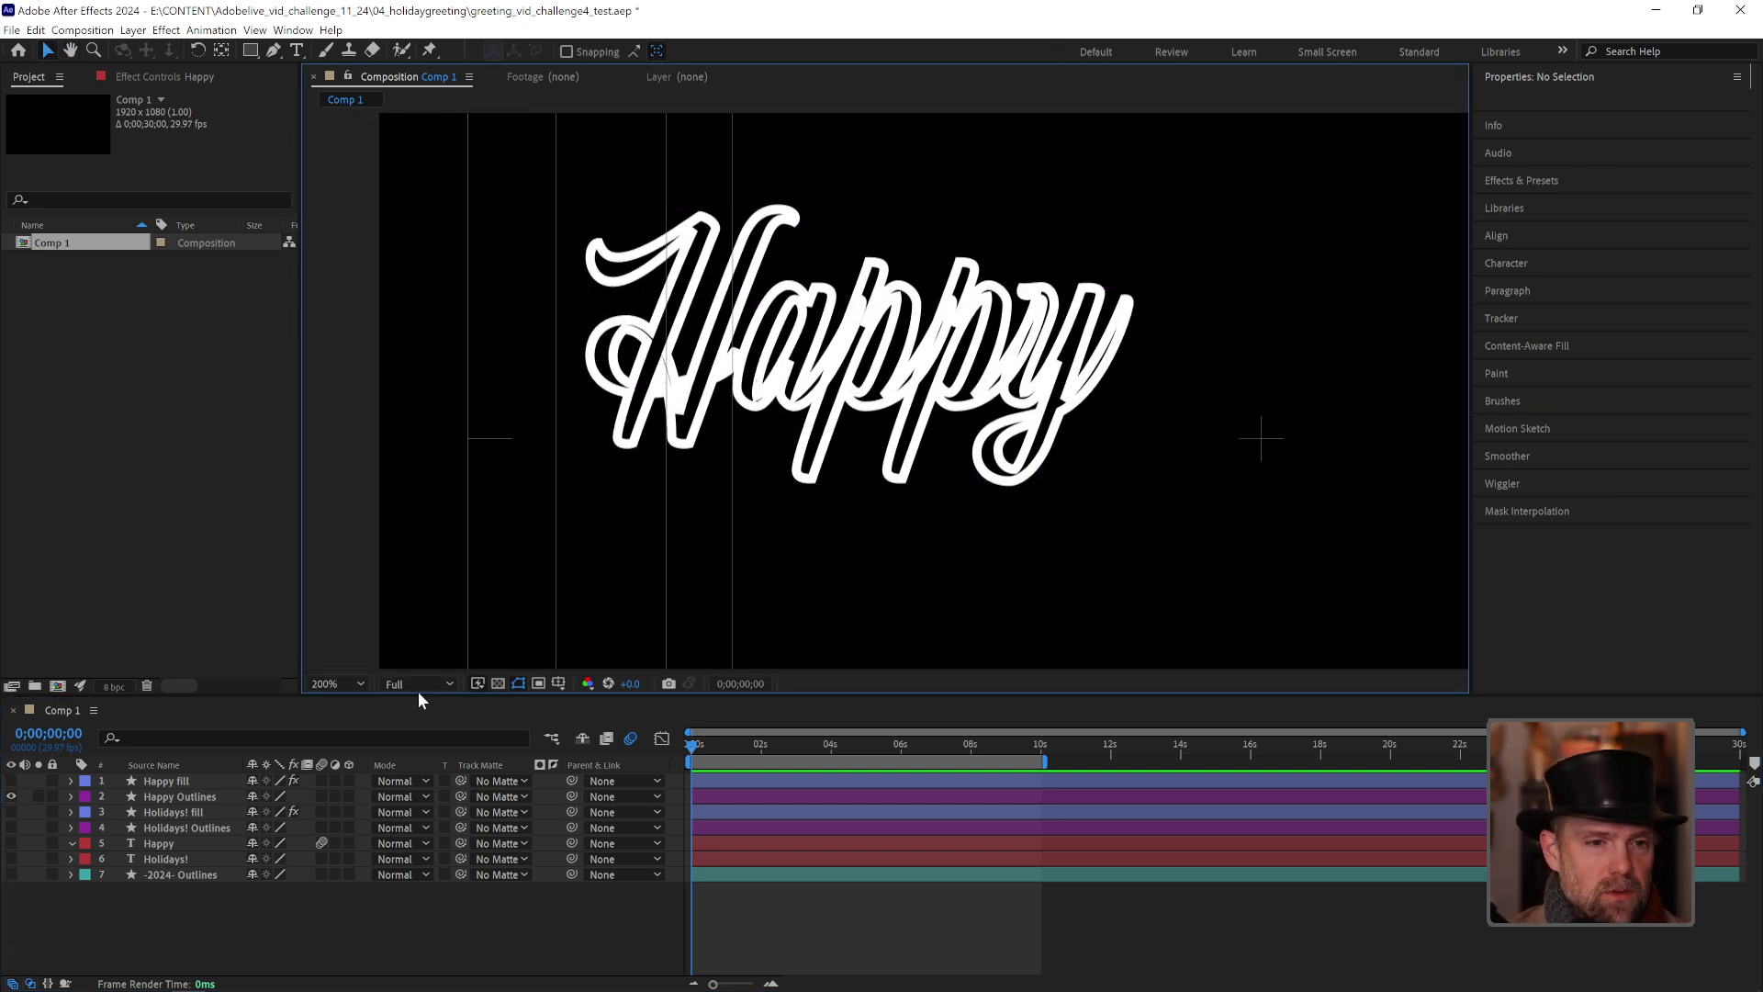
Step: Compare the H group's stroke and fill properties in the Holidays! fill and Happy Outlines layers, and select the Happy fill layer
{"action": "left_click", "coordinate": [183, 812]}
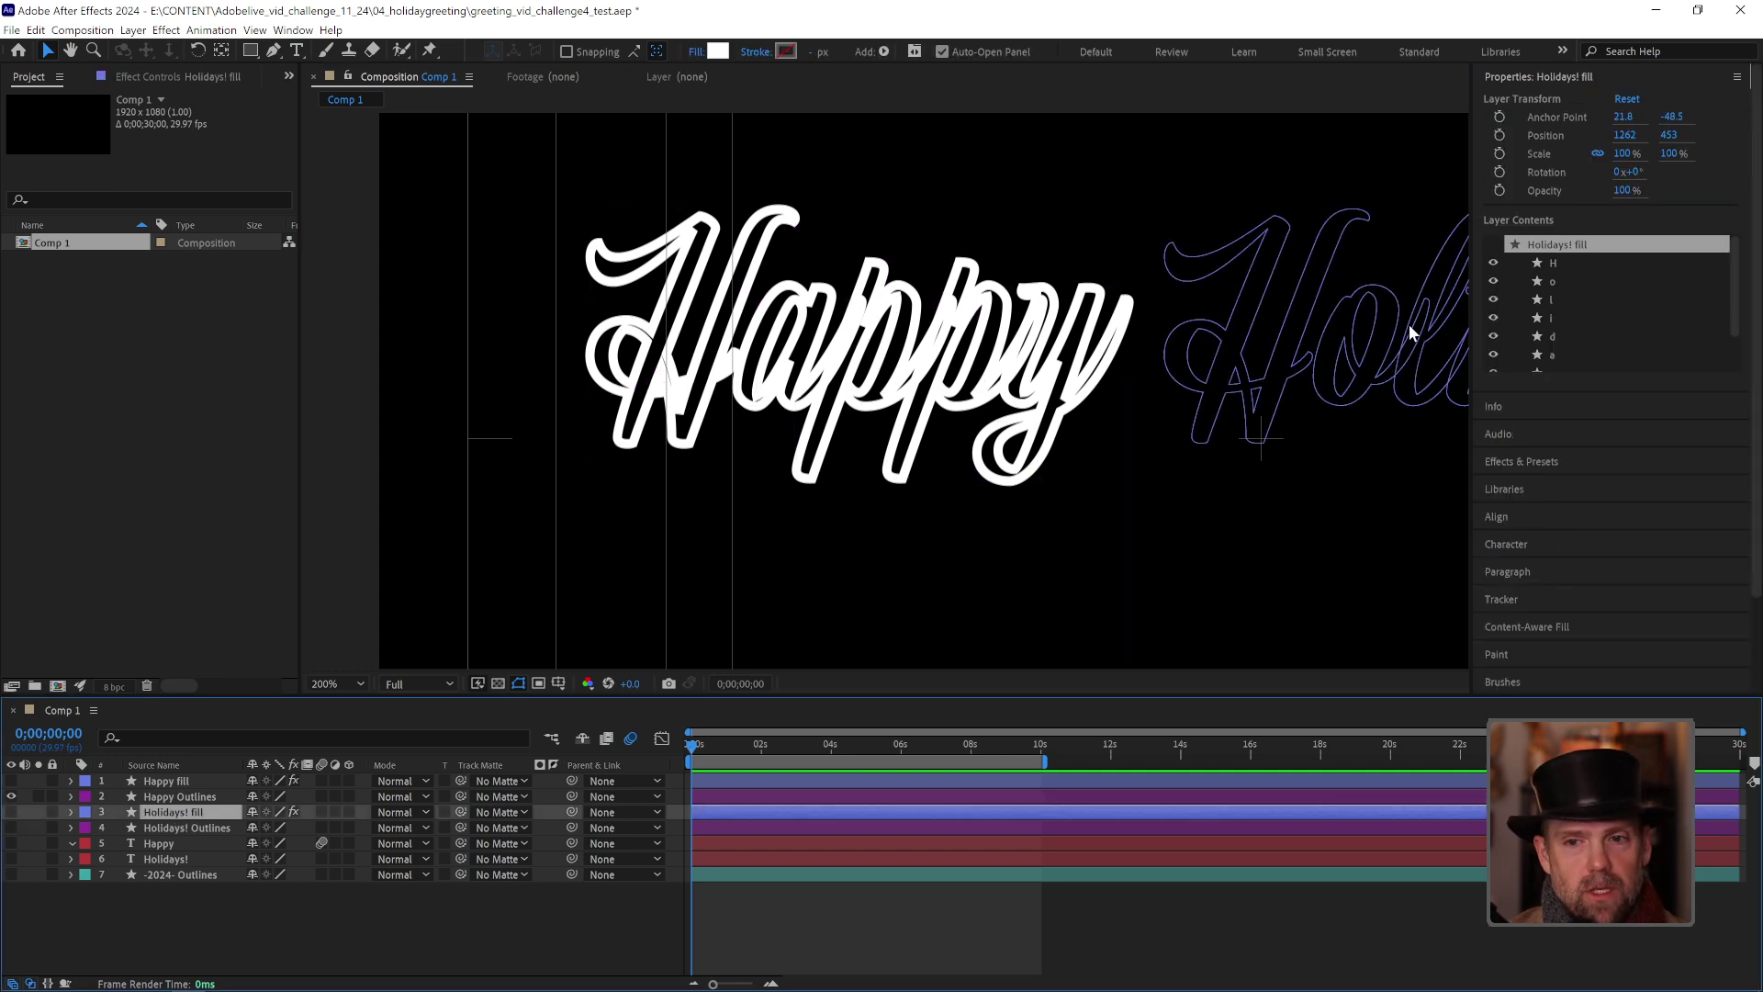
{"action": "left_click", "coordinate": [1543, 264]}
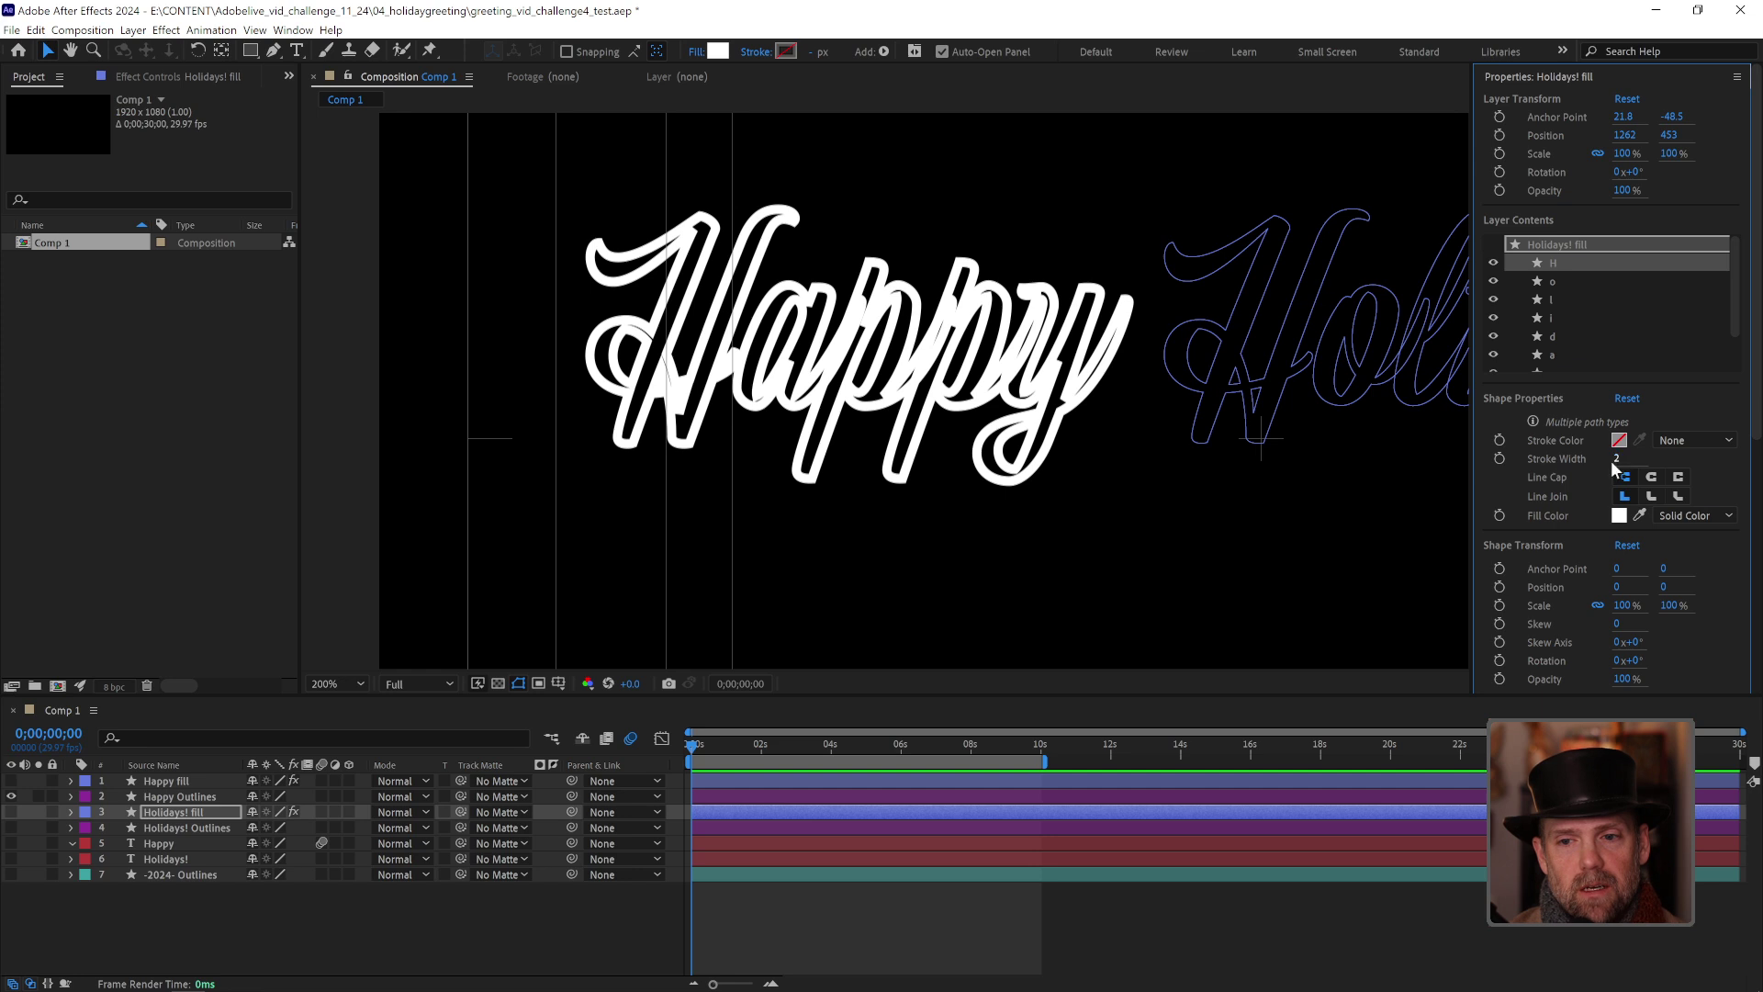
{"action": "key", "text": "ctrl+Up"}
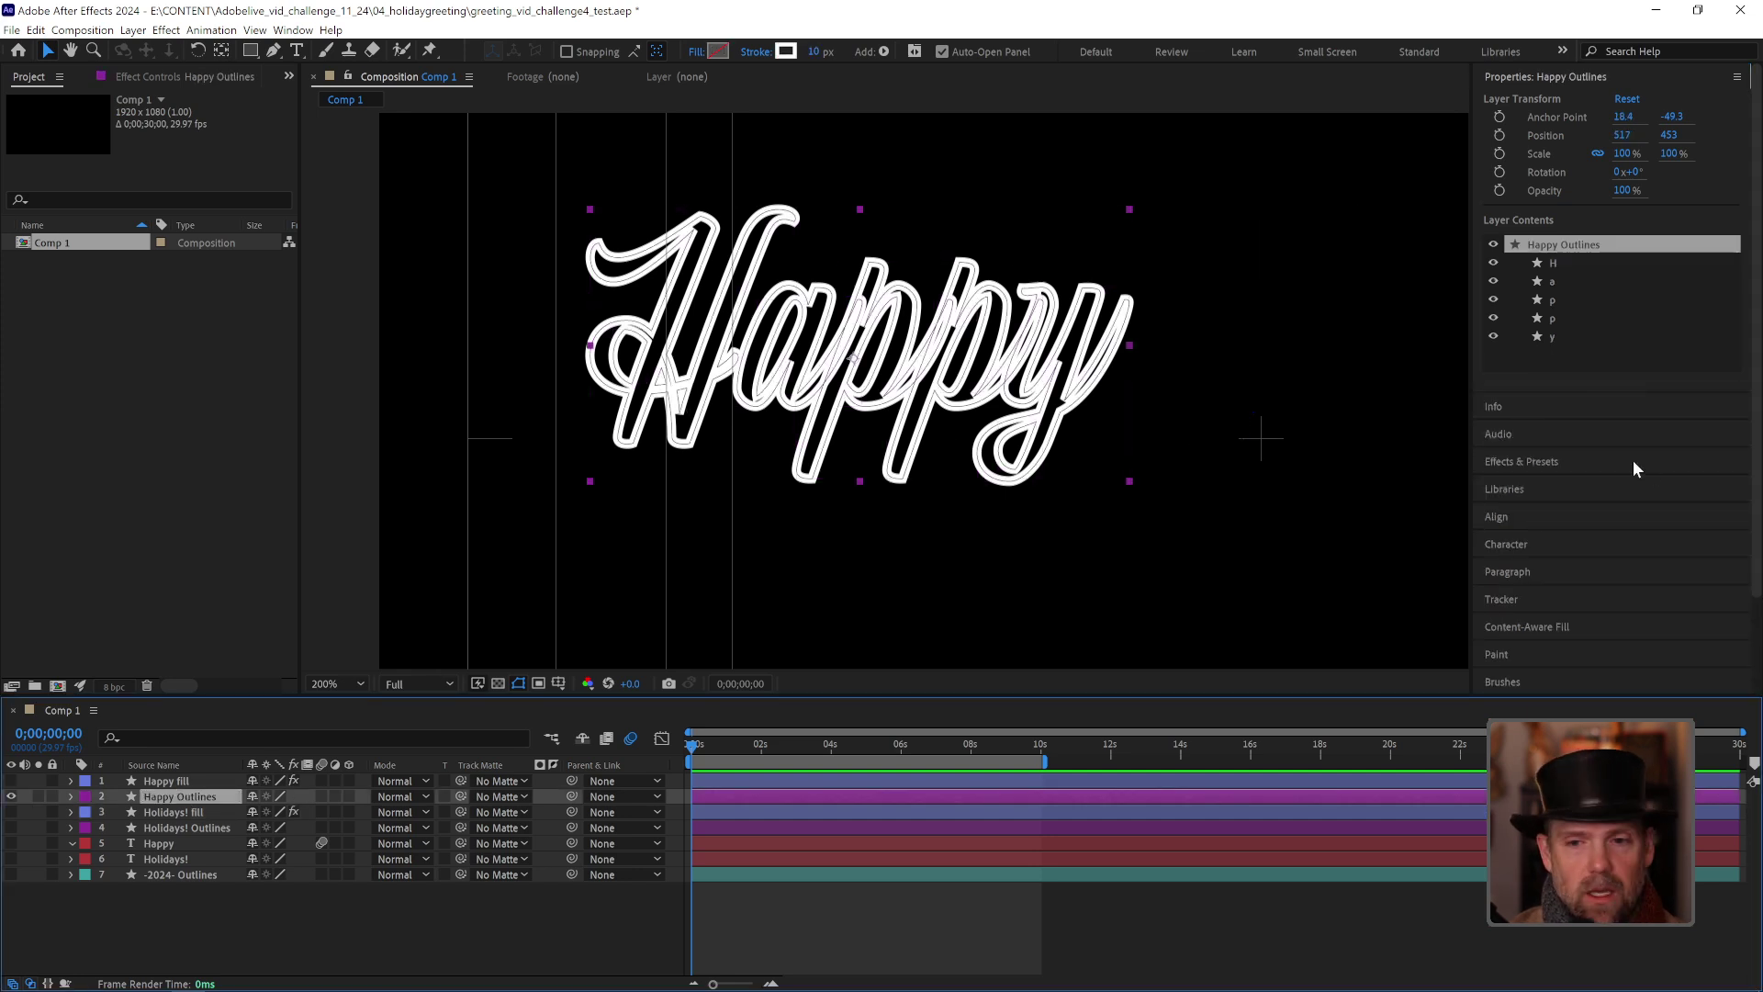
{"action": "left_click", "coordinate": [1552, 264]}
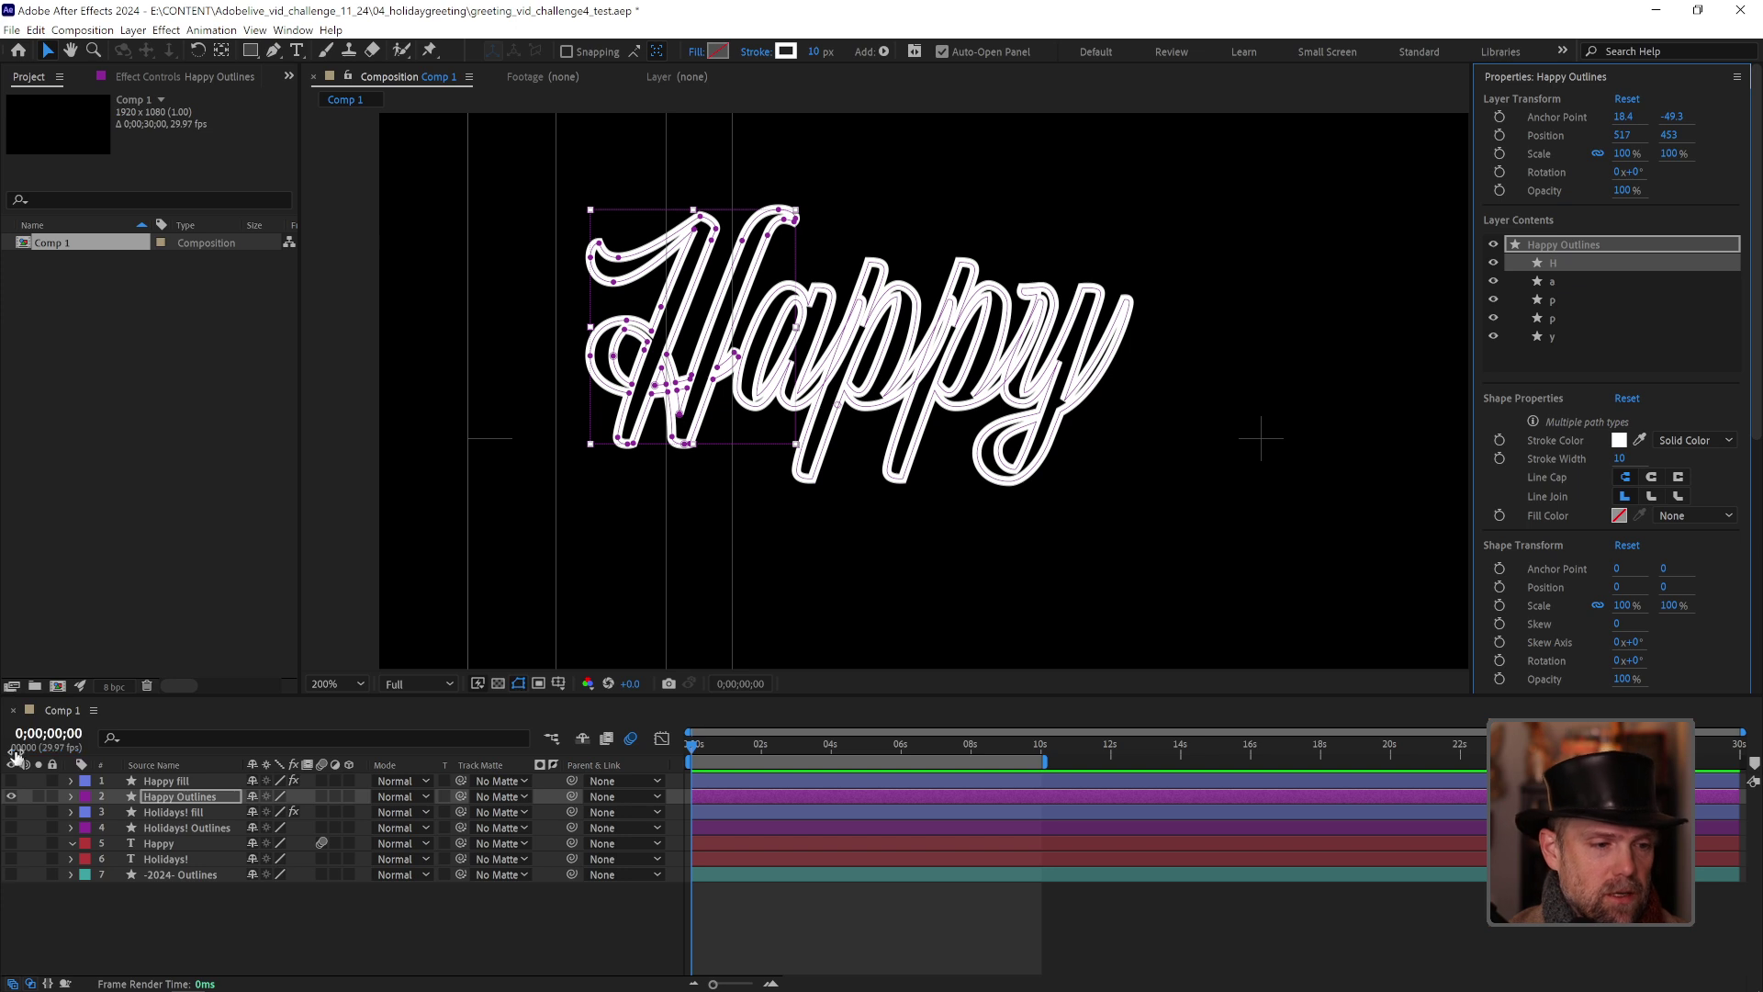
{"action": "left_click", "coordinate": [167, 783]}
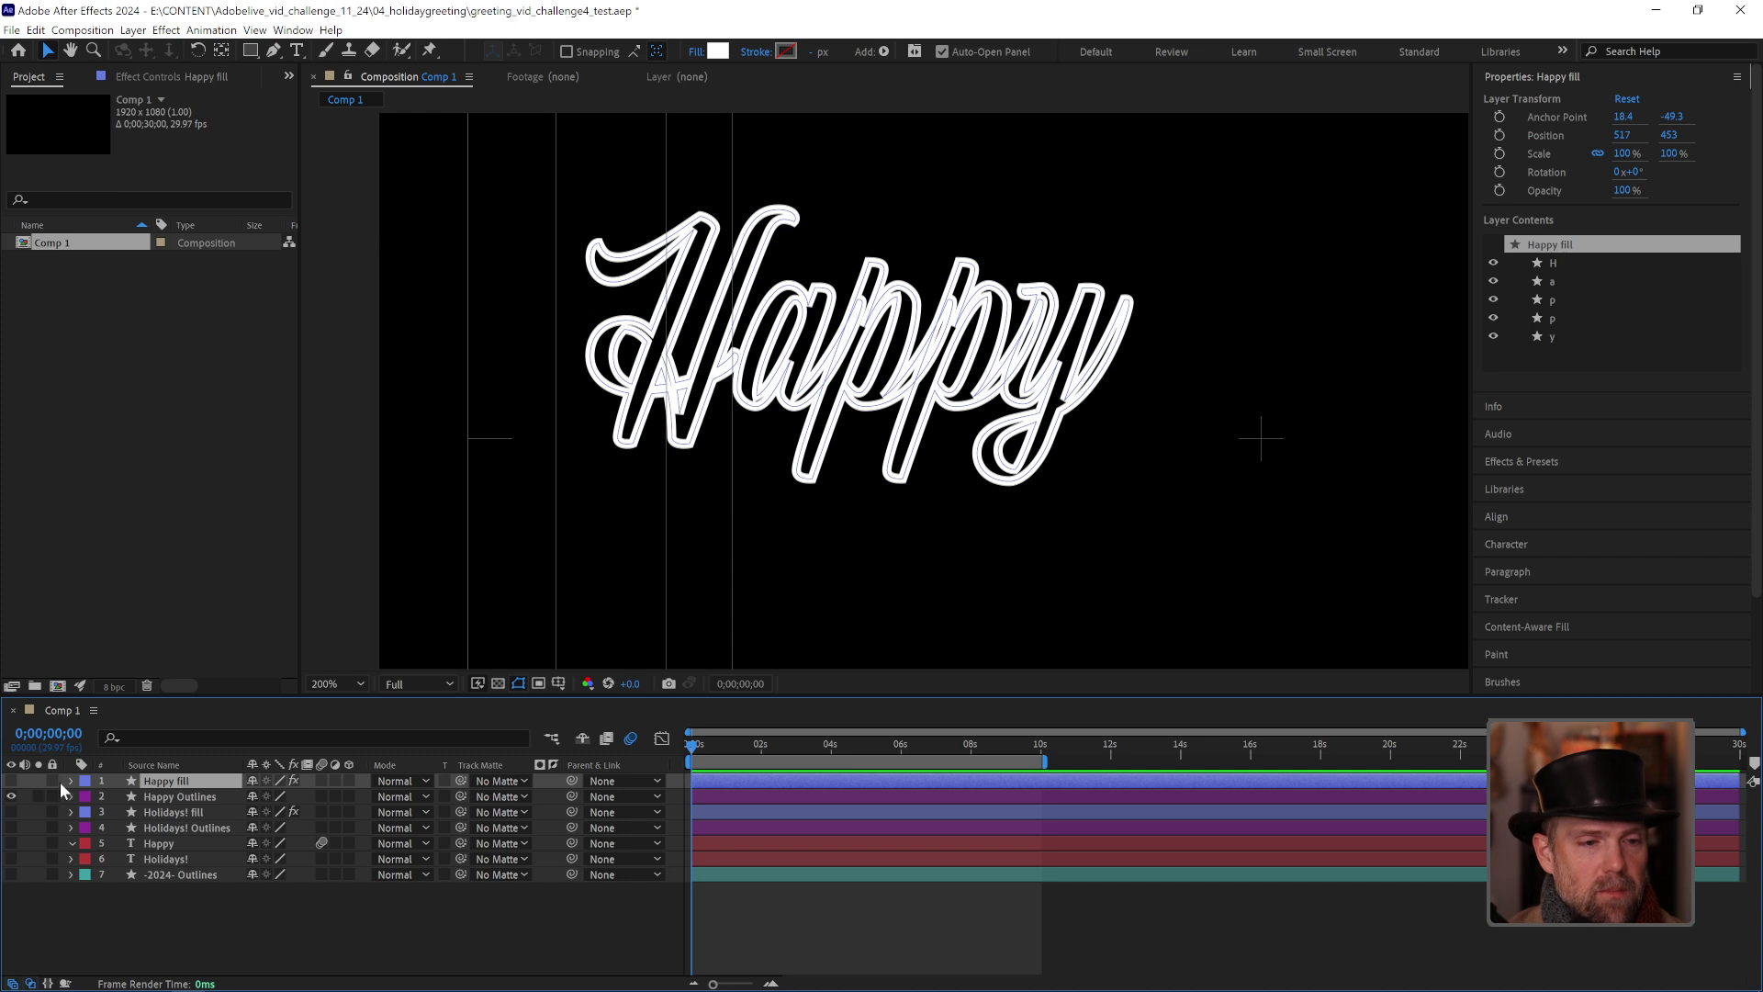
Step: Show the Happy fill layer alone, and show it together with Happy Outlines to compare their shapes
{"action": "left_click", "coordinate": [11, 780]}
{"action": "left_click", "coordinate": [12, 796]}
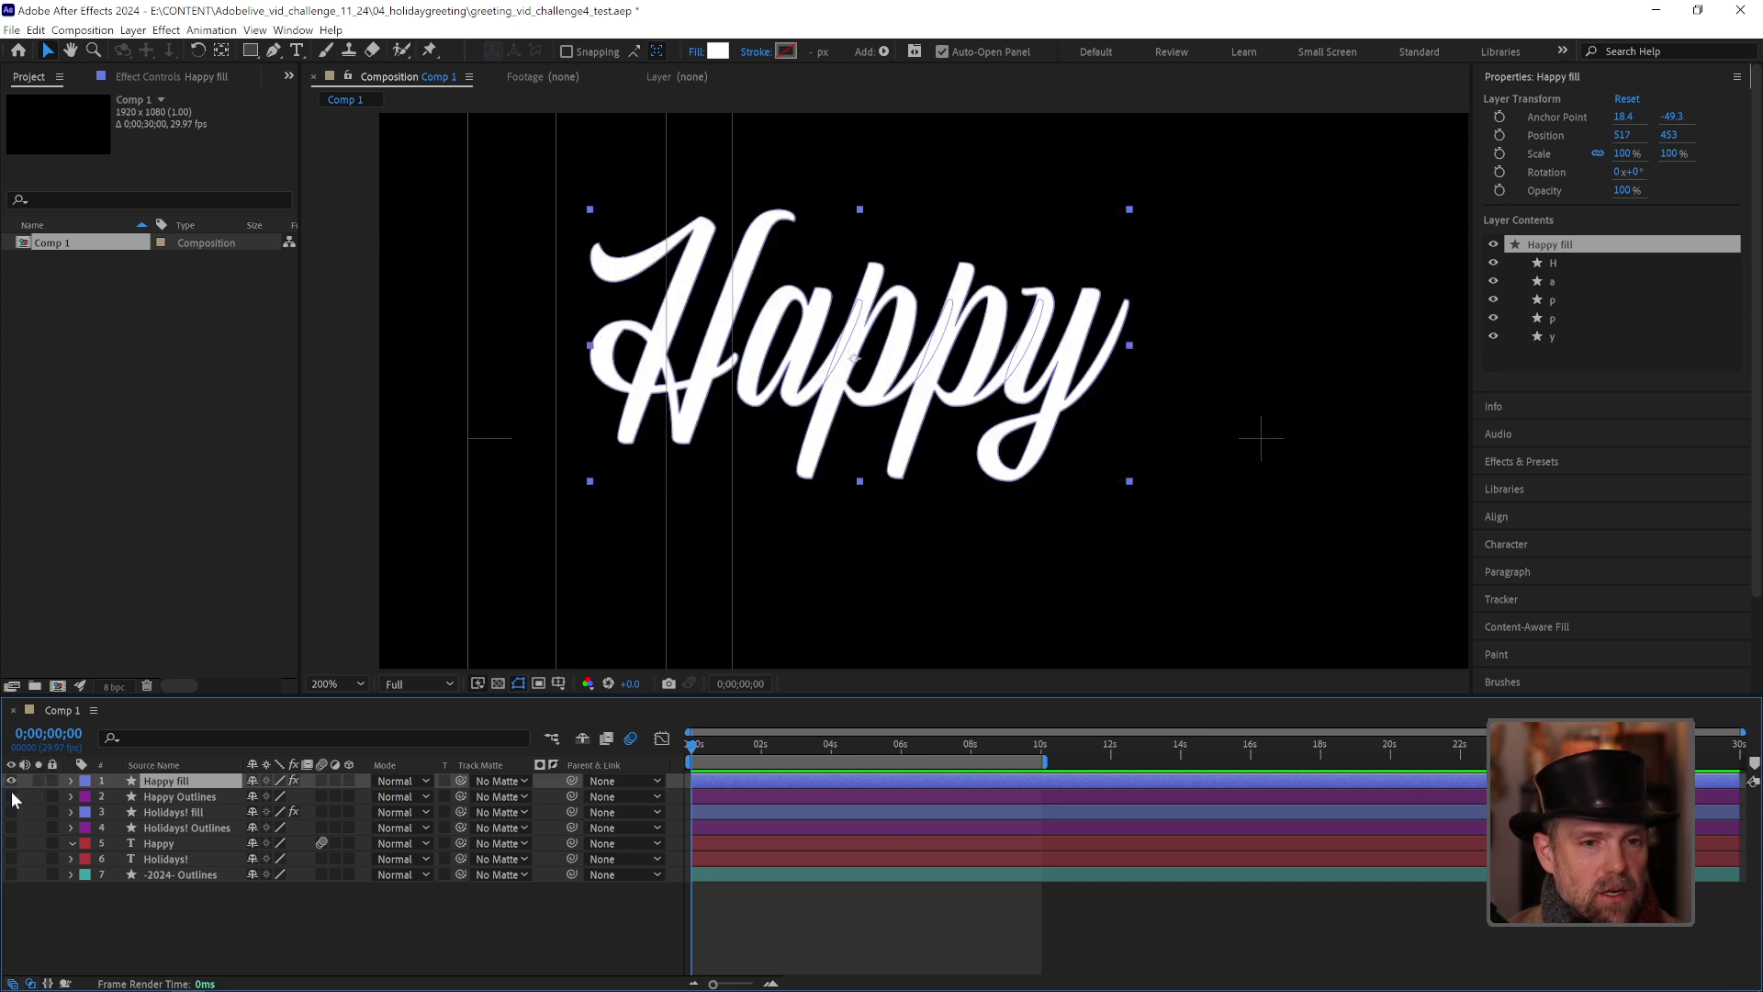
{"action": "left_click", "coordinate": [12, 796]}
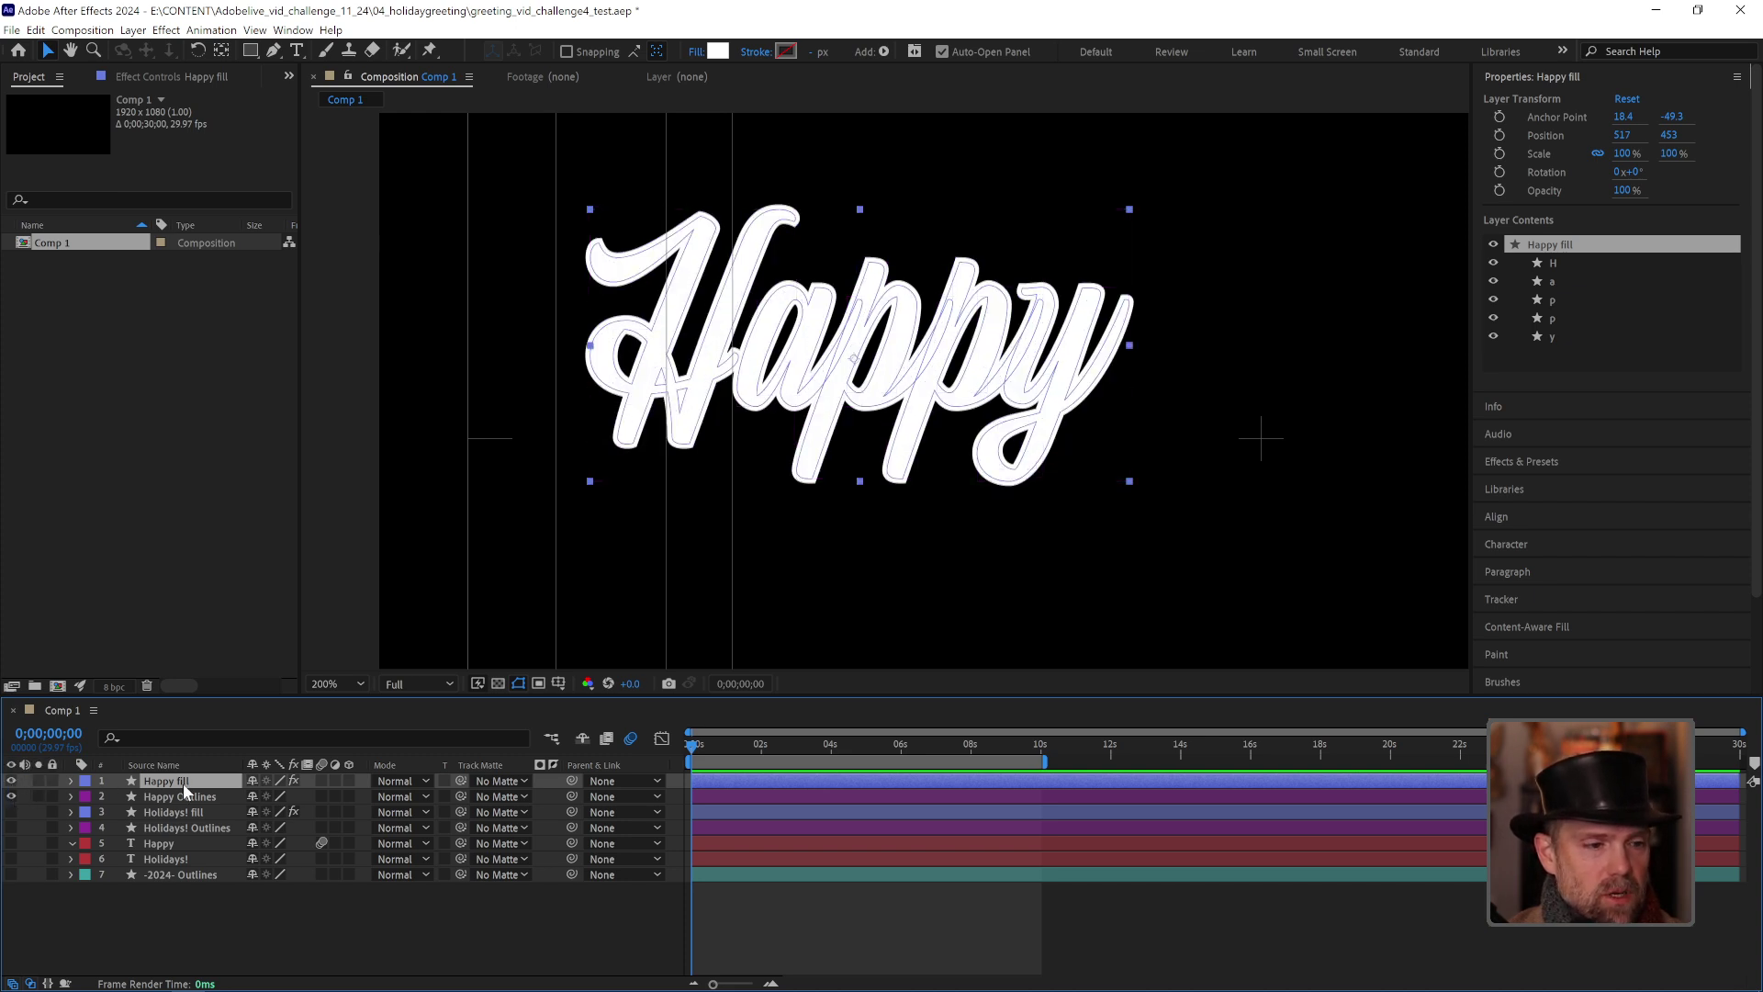
Step: Use Happy fill as an inverted track matte for Happy Outlines so that only the outer stroke of the lettering shows
{"action": "left_click", "coordinate": [519, 796]}
{"action": "left_click", "coordinate": [528, 834]}
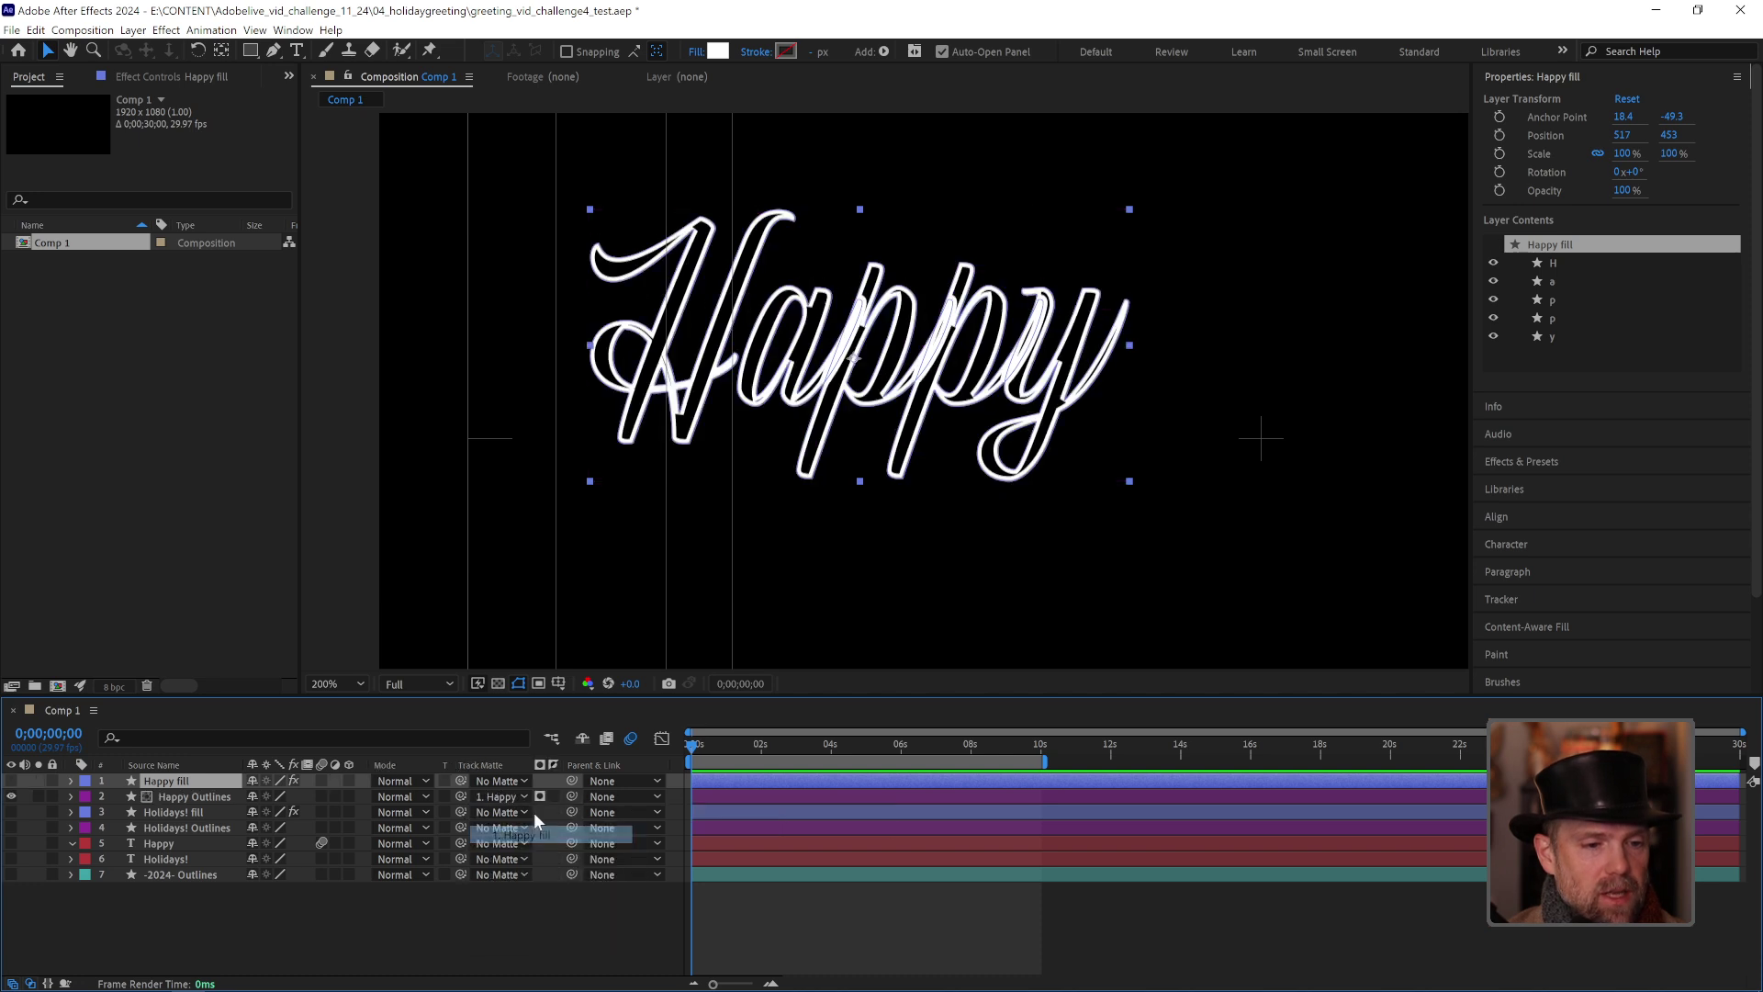
{"action": "left_click", "coordinate": [553, 795]}
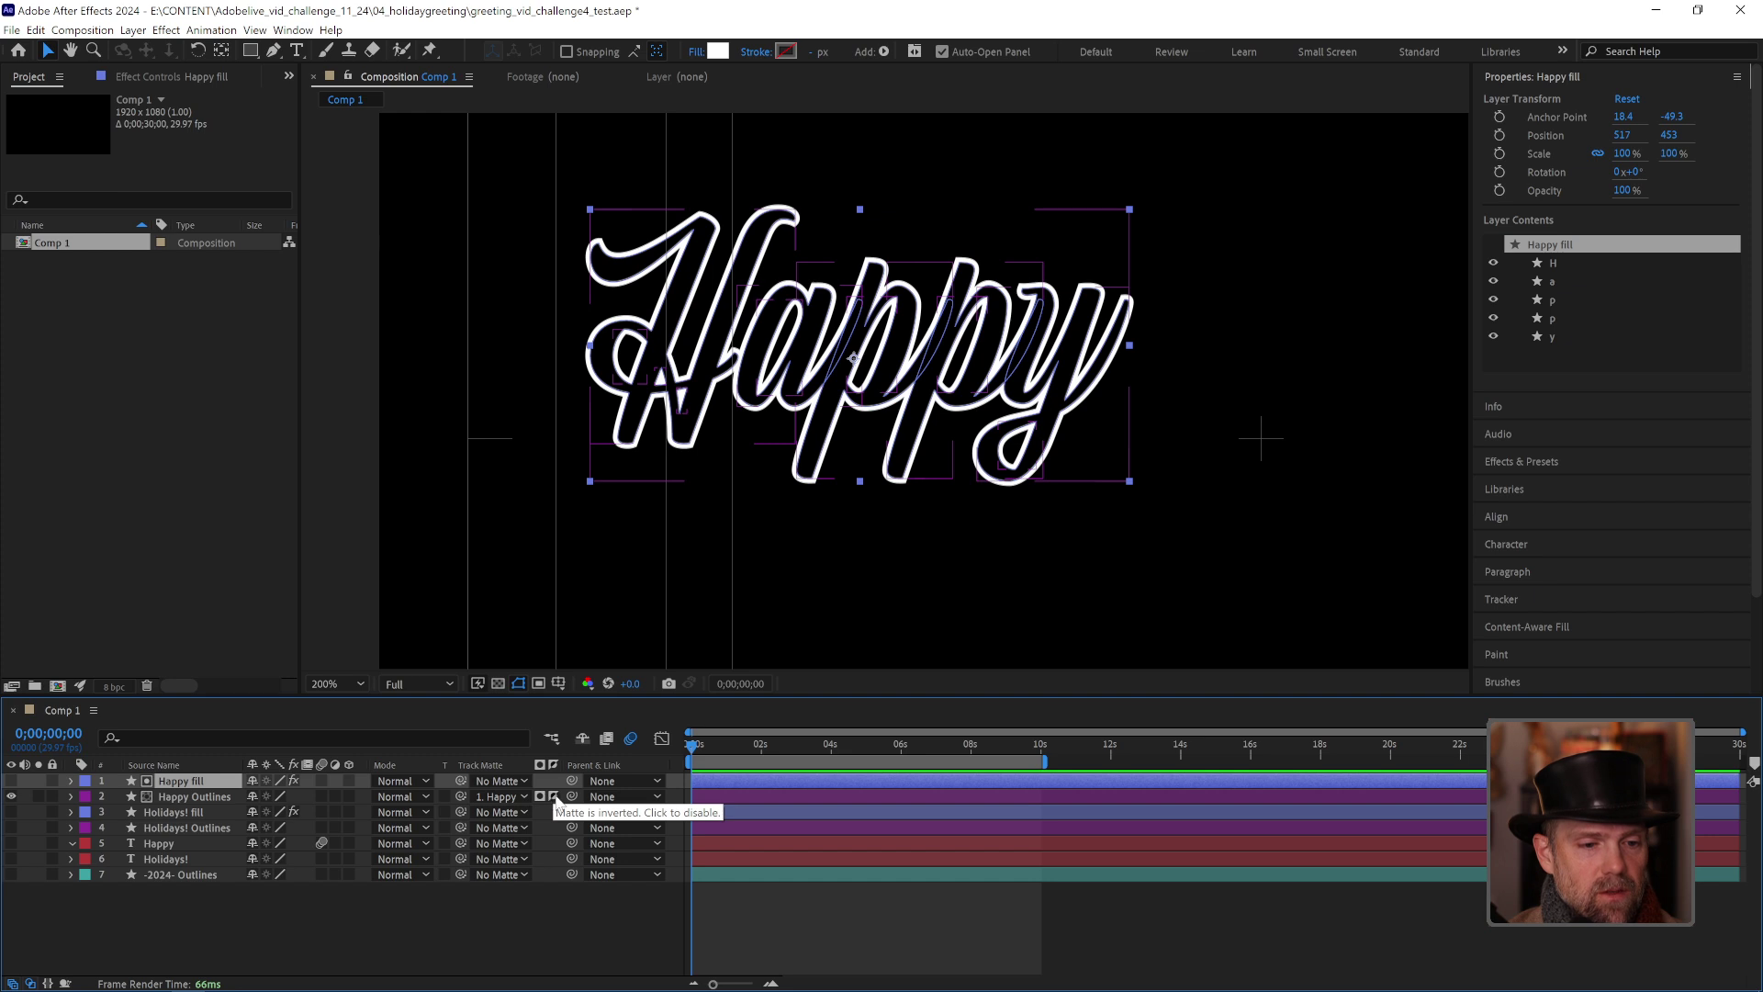
{"action": "left_click", "coordinate": [856, 927]}
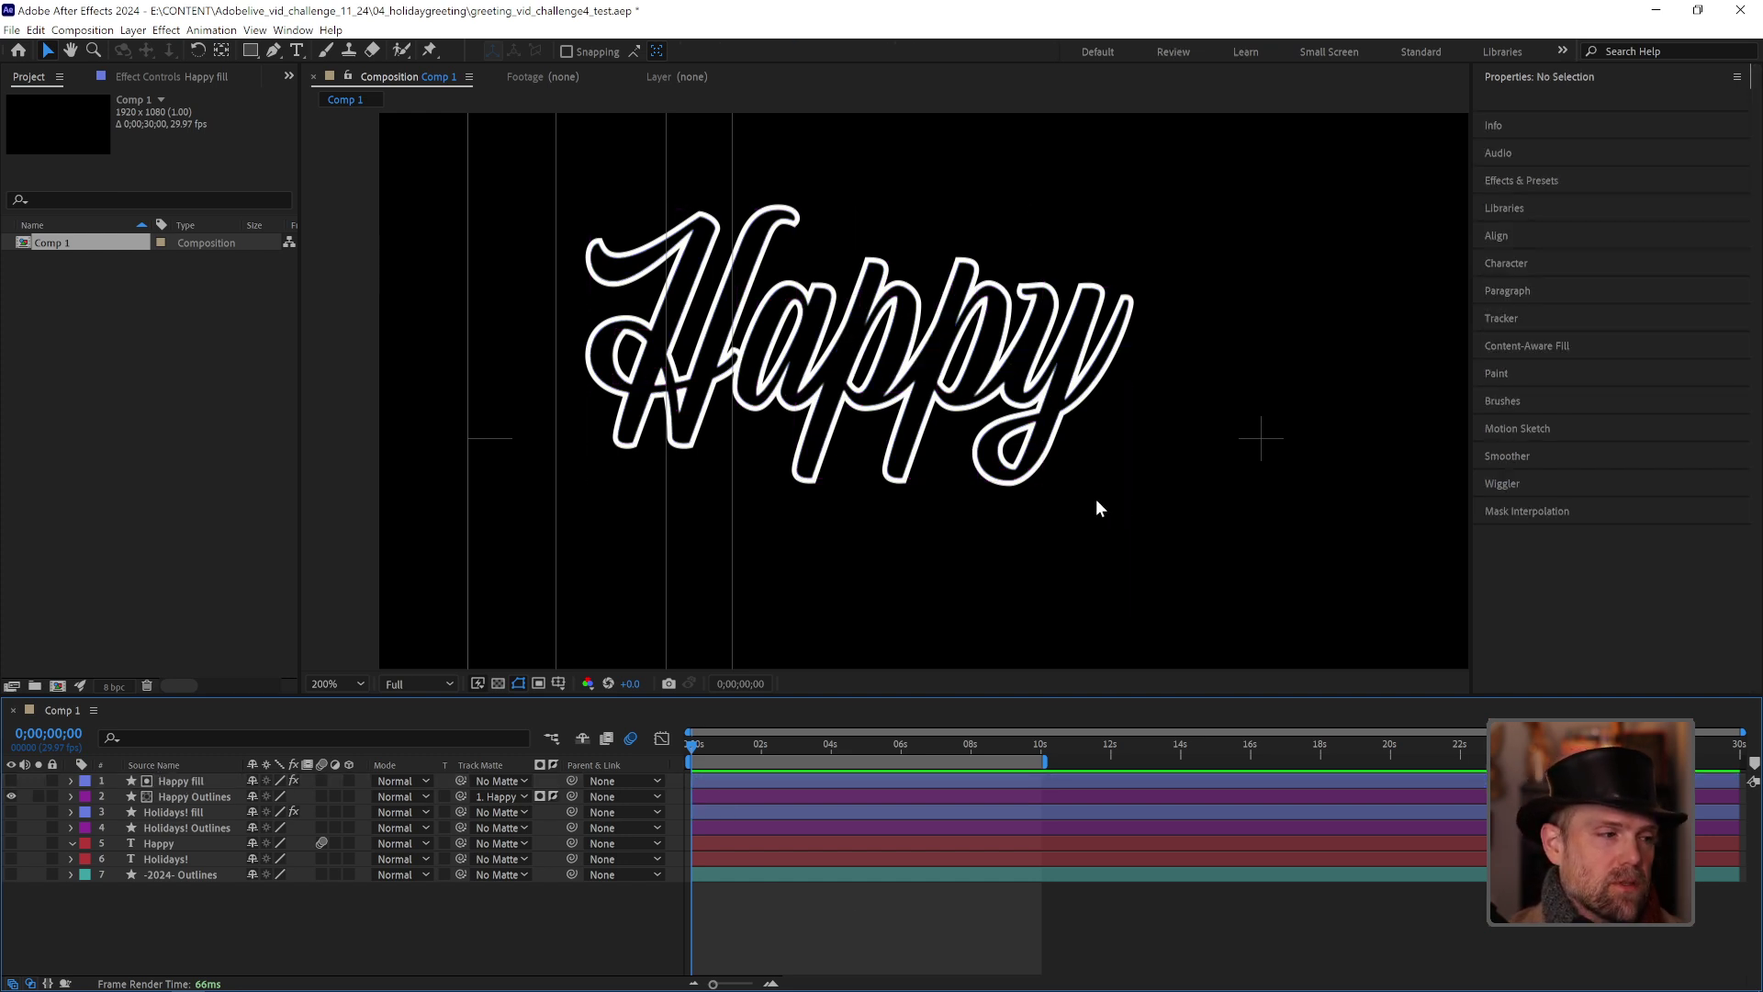
Step: Remove the track matte from Happy Outlines to compare the look, and reapply Happy fill as its inverted matte
{"action": "left_click", "coordinate": [520, 795]}
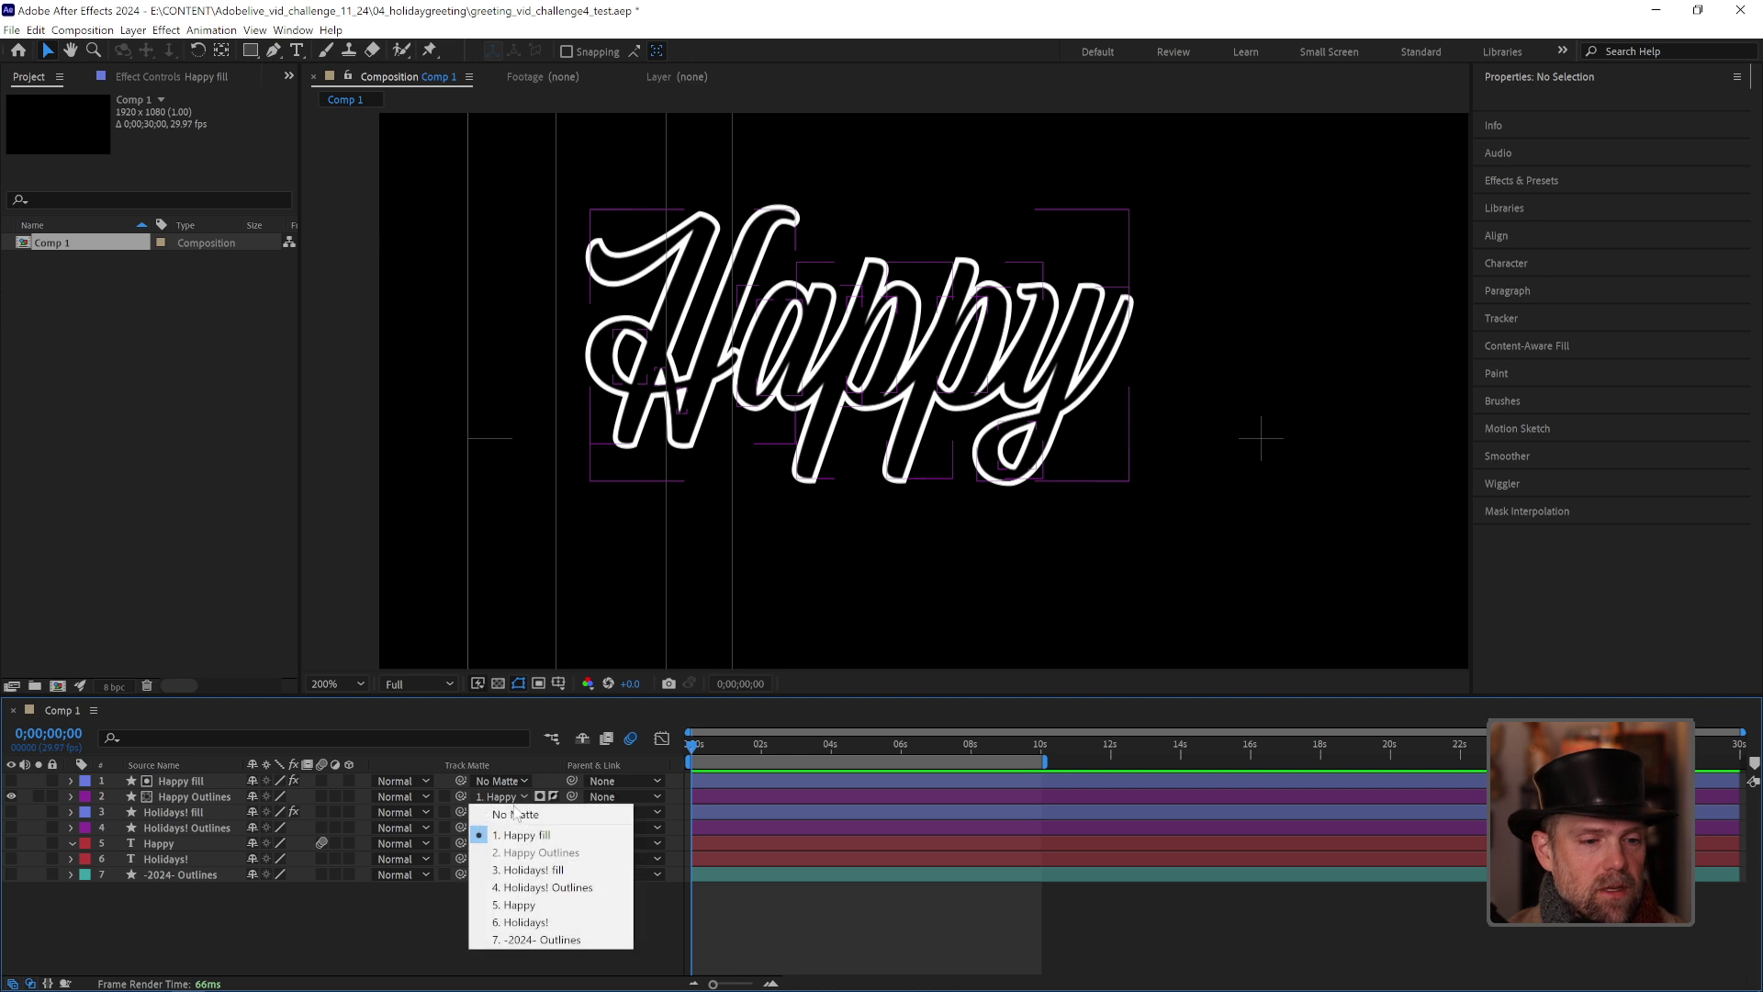
{"action": "left_click", "coordinate": [520, 814]}
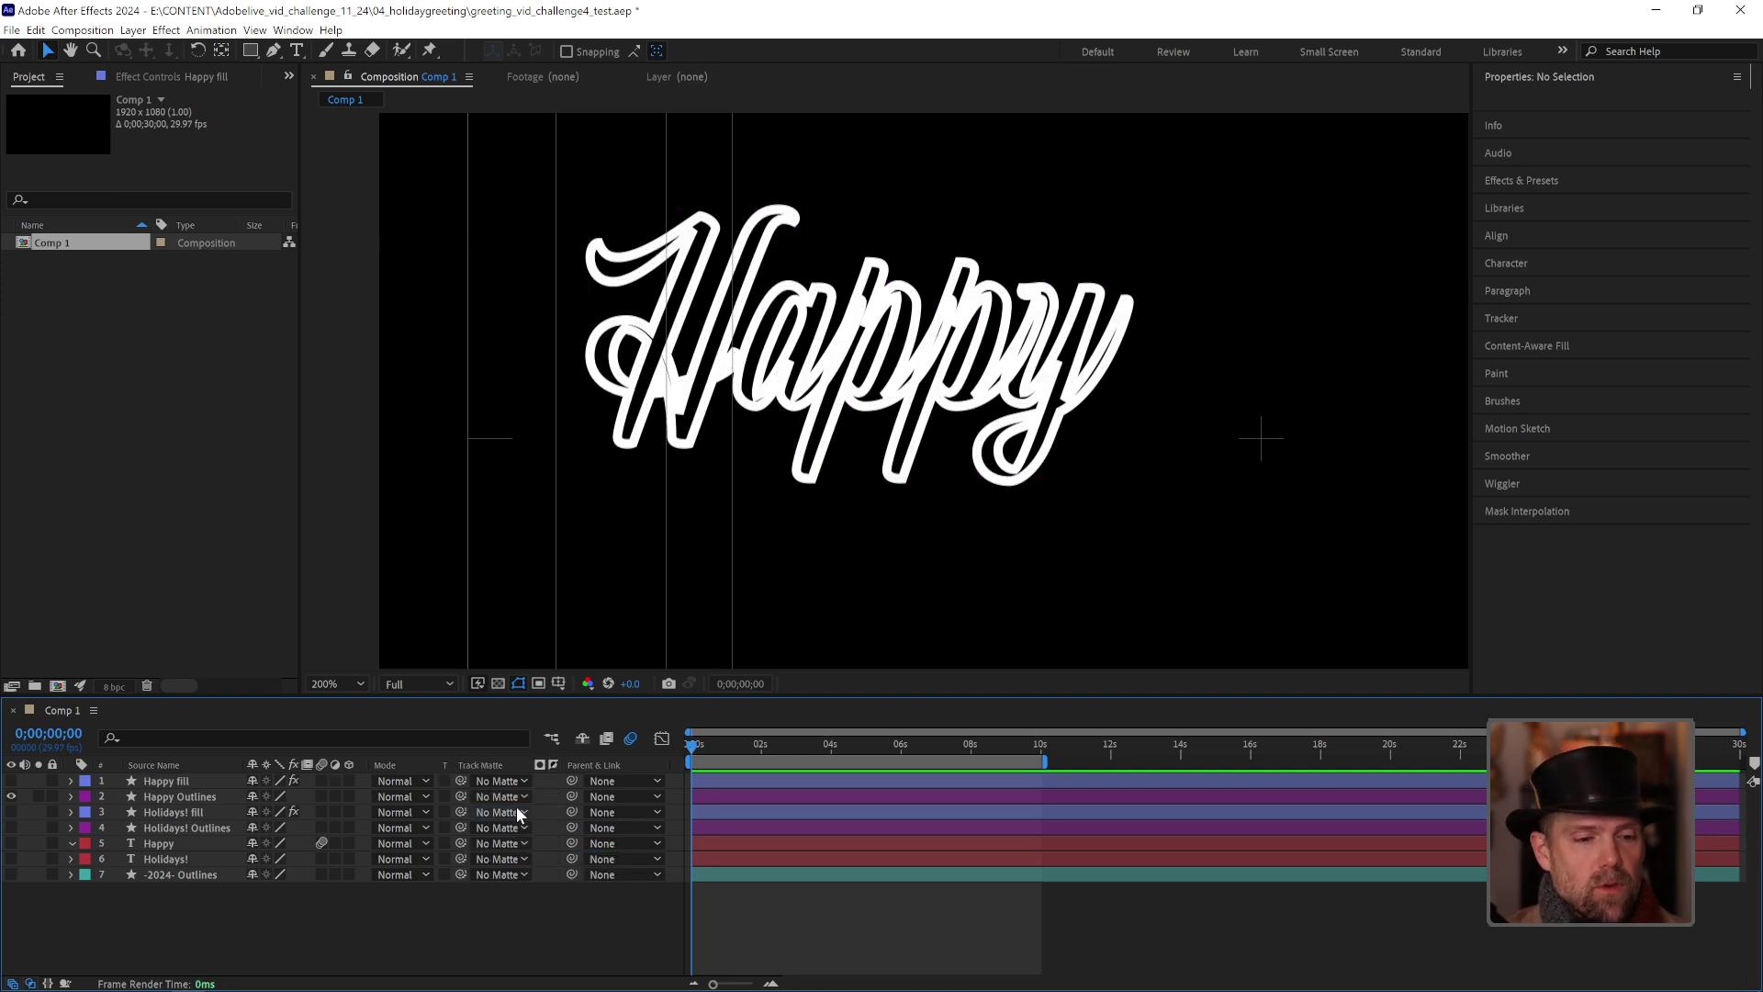
{"action": "left_click", "coordinate": [522, 795]}
{"action": "left_click", "coordinate": [514, 830]}
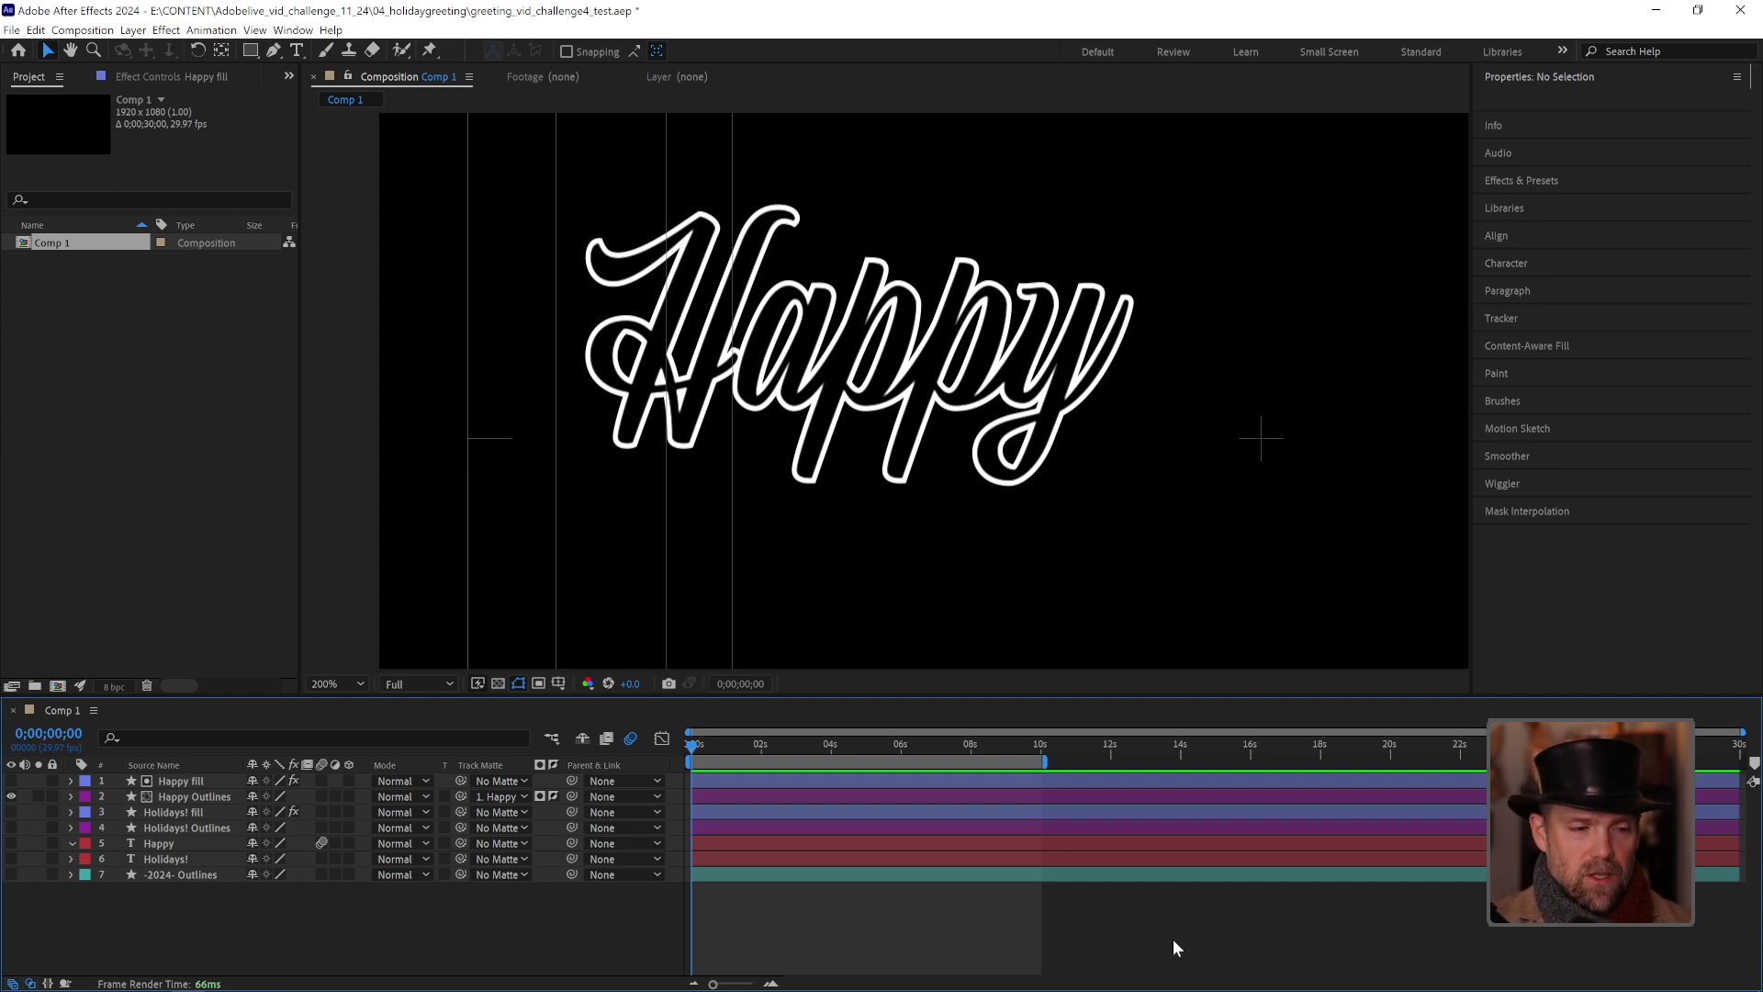
Step: Turn off motion blur for the Happy text layer and select the Happy Outlines layer
{"action": "left_click", "coordinate": [322, 843]}
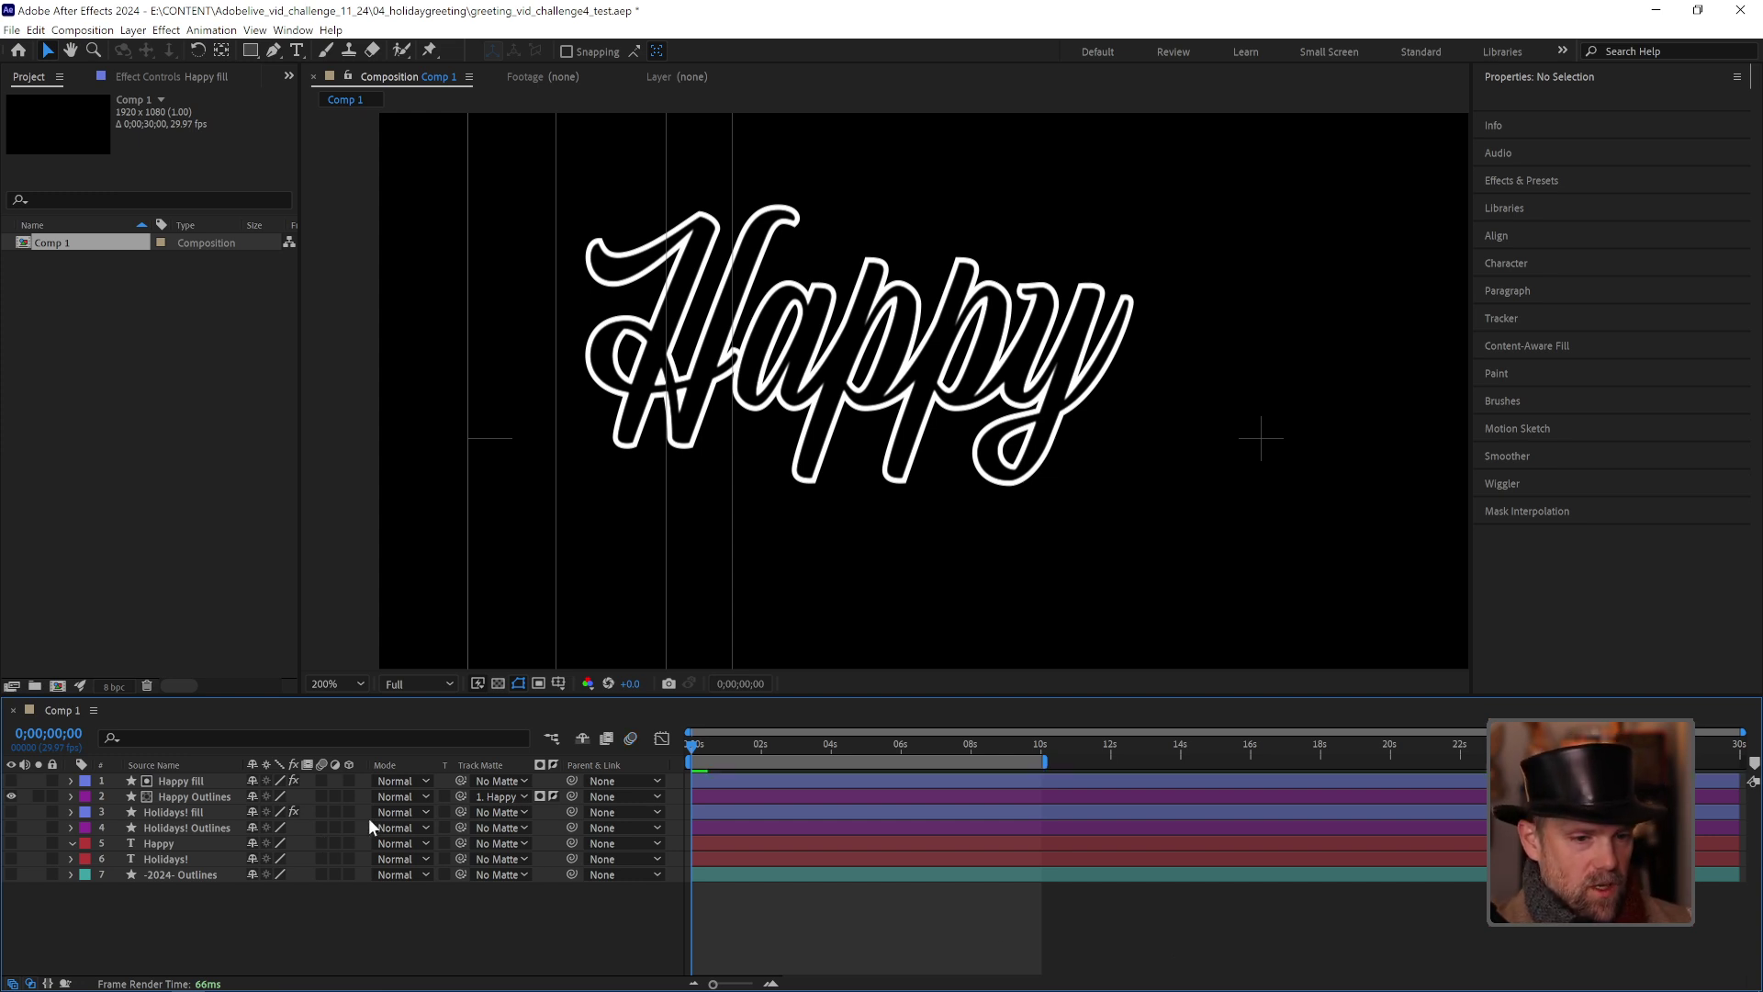
{"action": "left_click", "coordinate": [201, 795]}
{"action": "scroll", "coordinate": [934, 470], "scroll_direction": "down", "scroll_amount": 3}
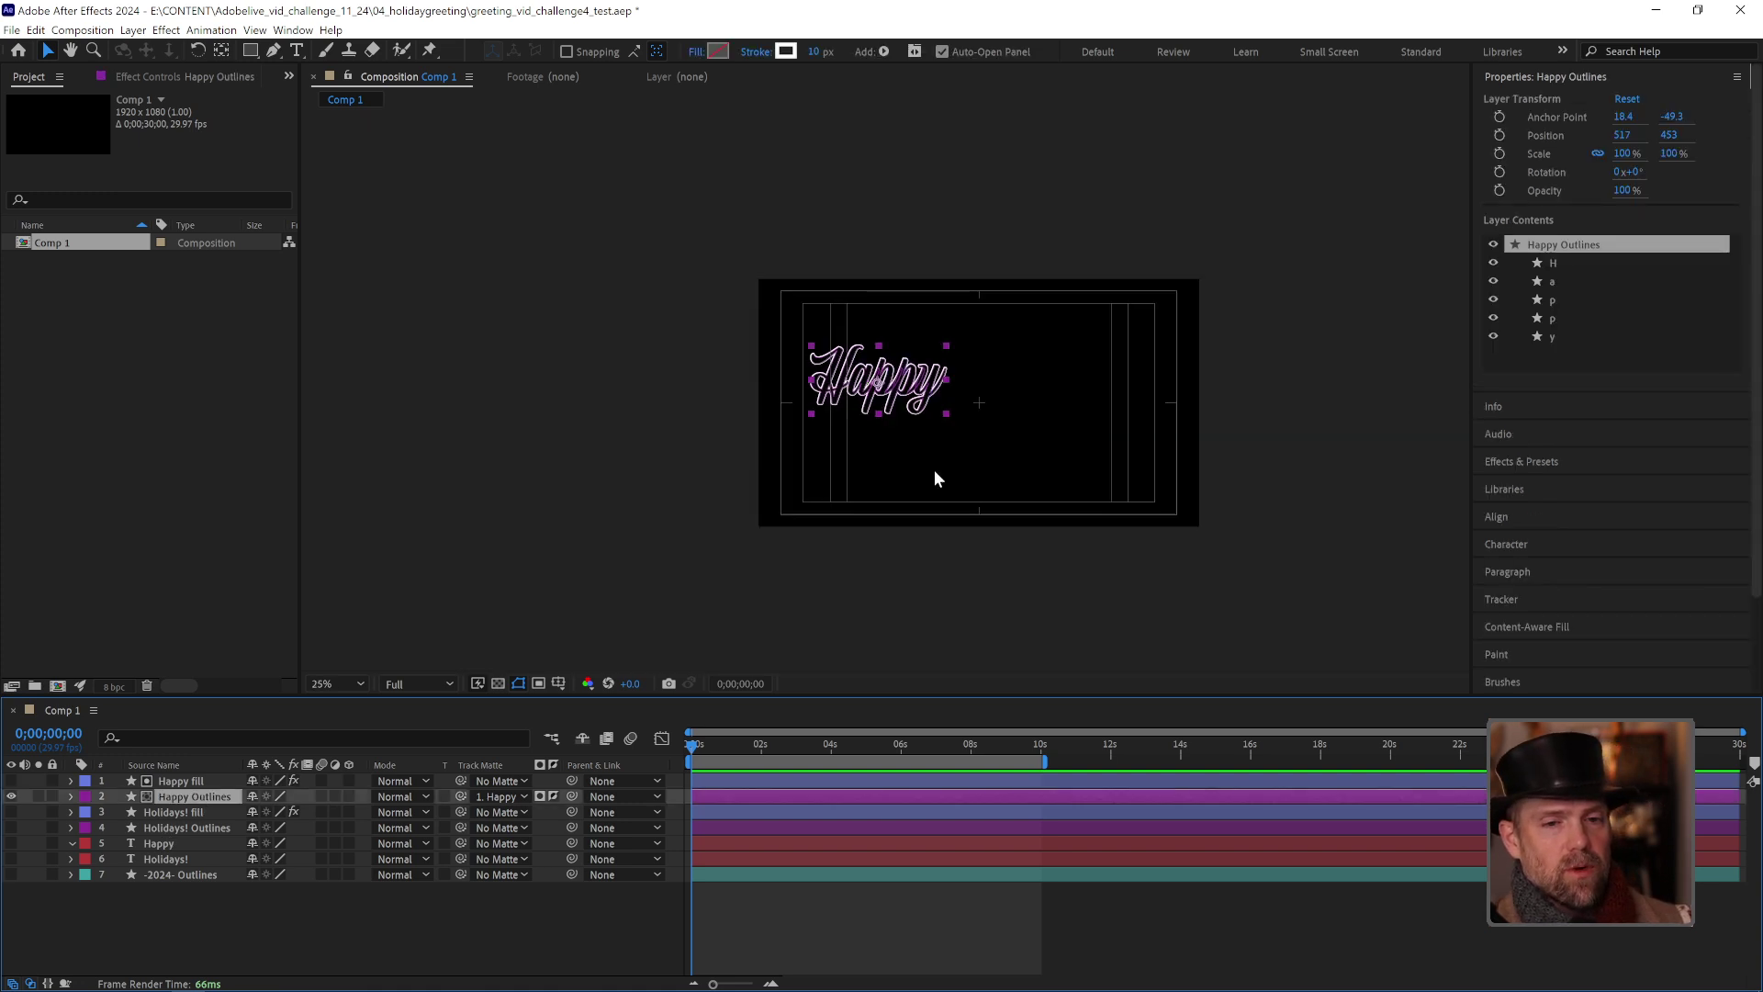
{"action": "scroll", "coordinate": [981, 487], "scroll_direction": "up", "scroll_amount": 3}
{"action": "scroll", "coordinate": [884, 527], "scroll_direction": "down", "scroll_amount": 1}
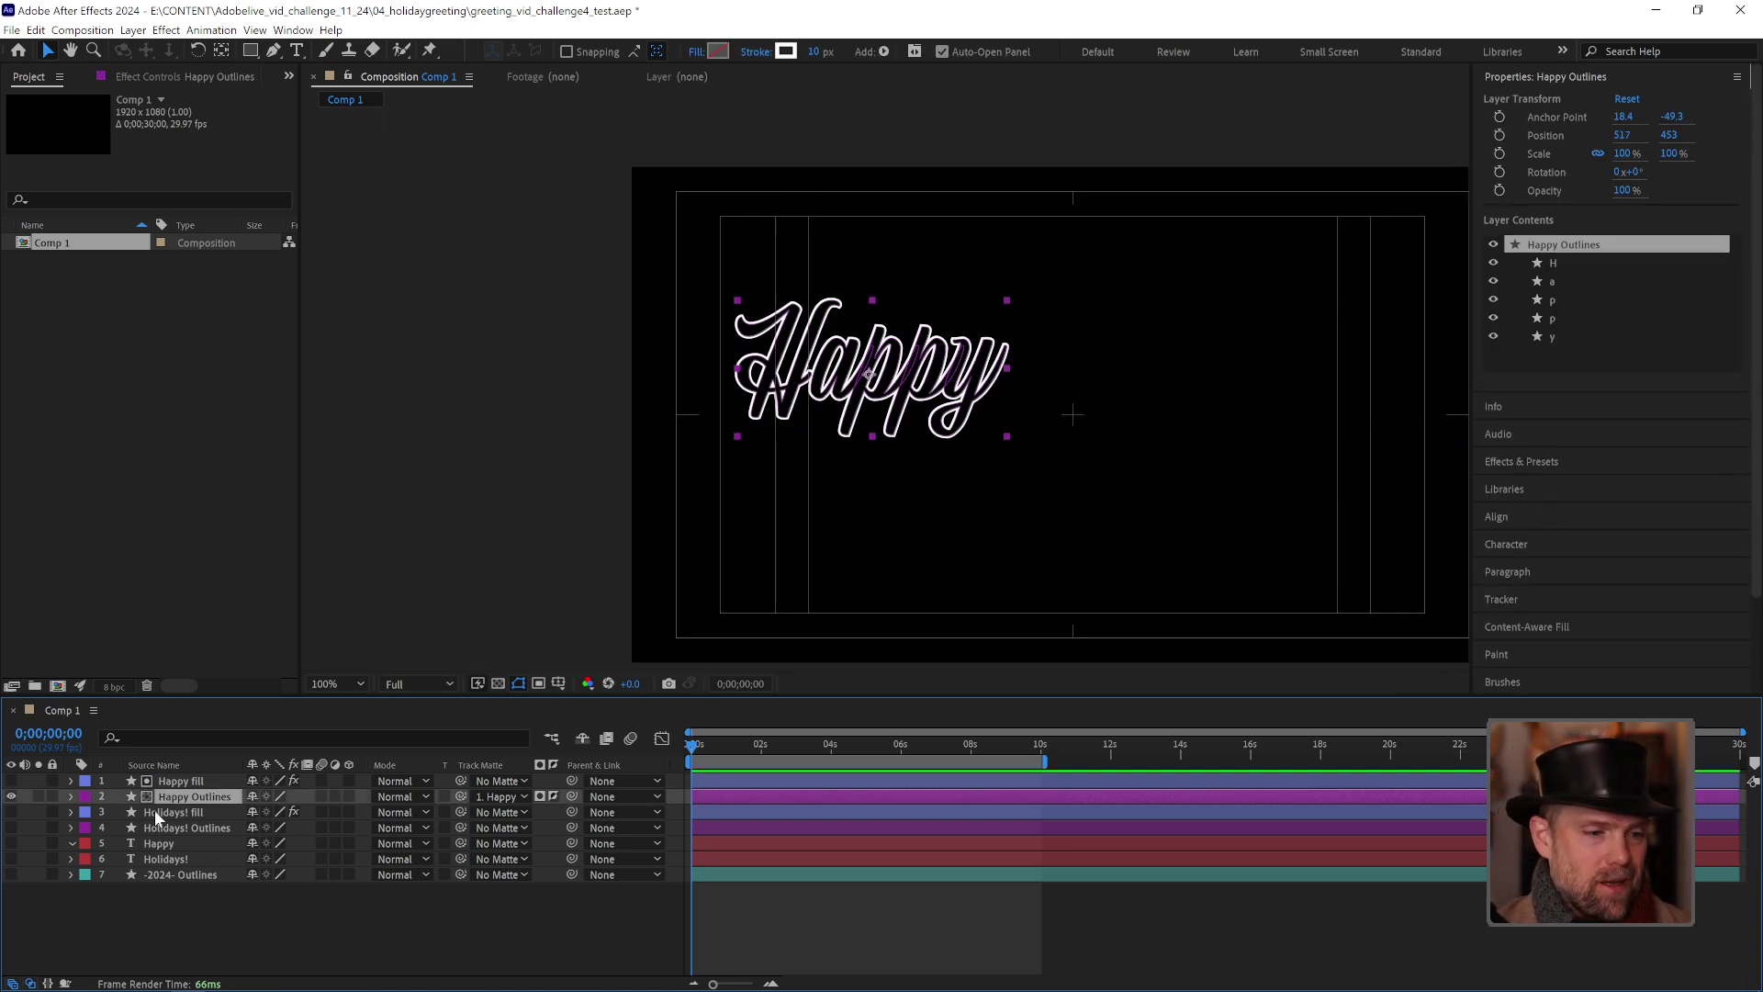
Step: Add a Trim Paths operator to the whole contents of Happy Outlines and reveal its properties
{"action": "left_click", "coordinate": [70, 796]}
{"action": "scroll", "coordinate": [68, 797], "scroll_direction": "down", "scroll_amount": 1}
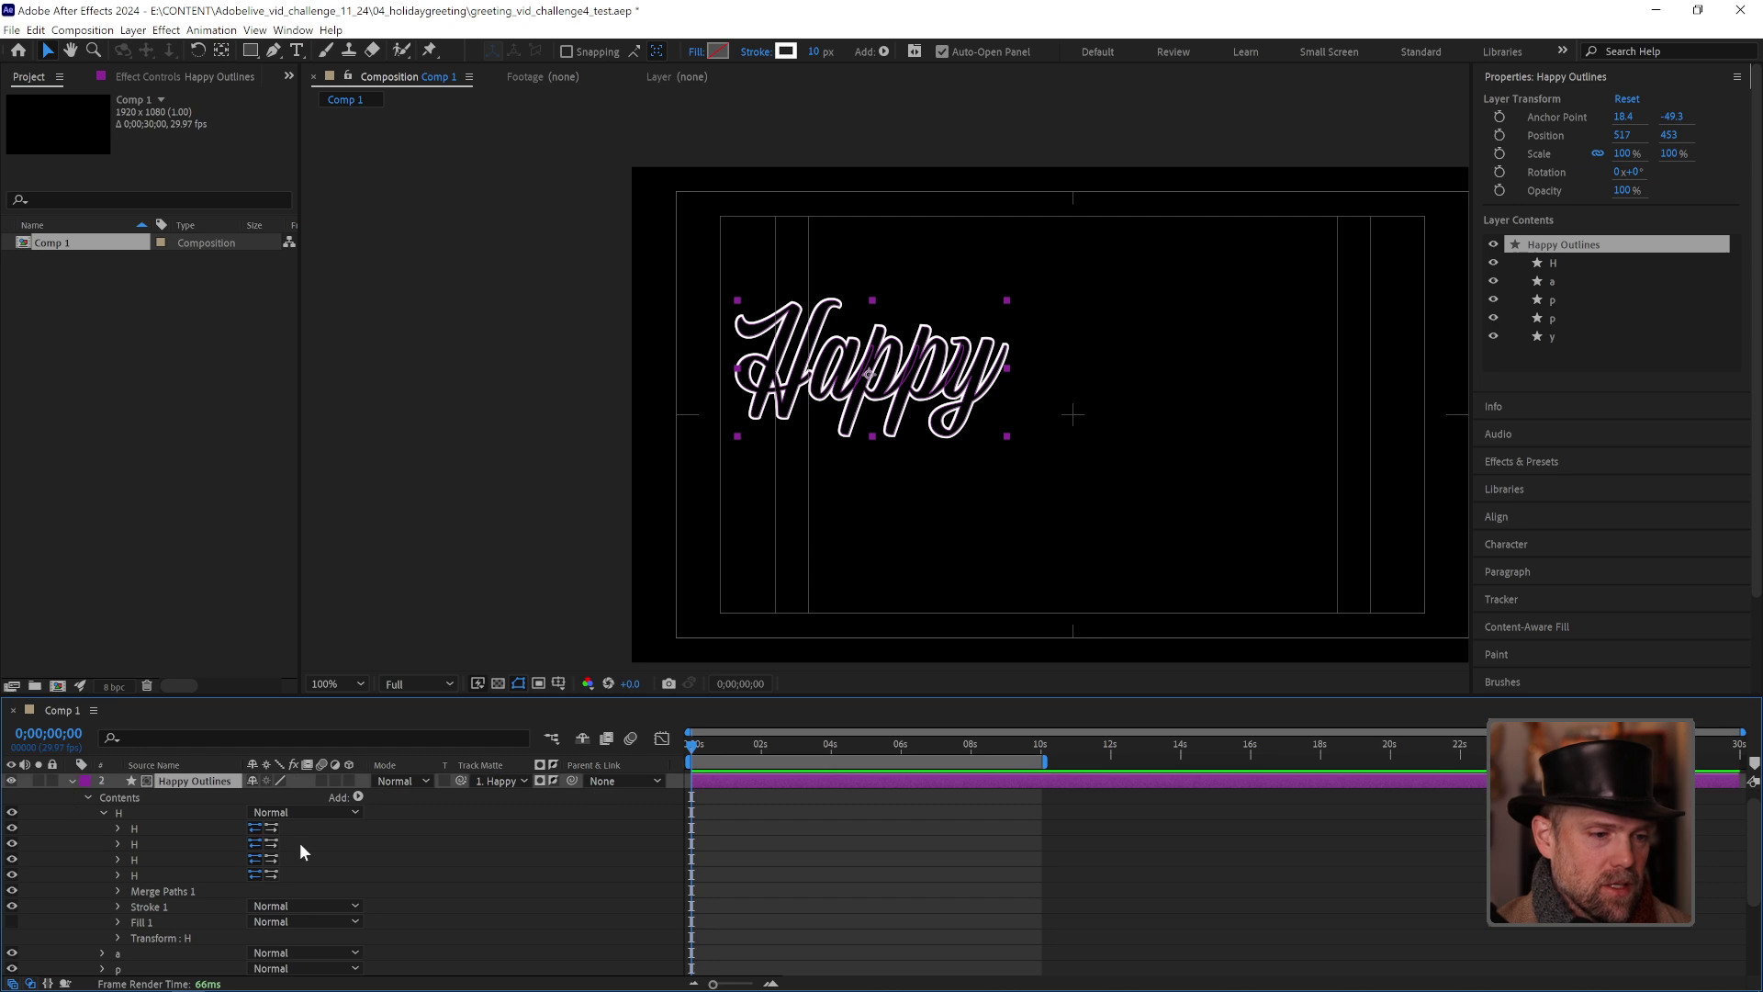
{"action": "left_click", "coordinate": [103, 813]}
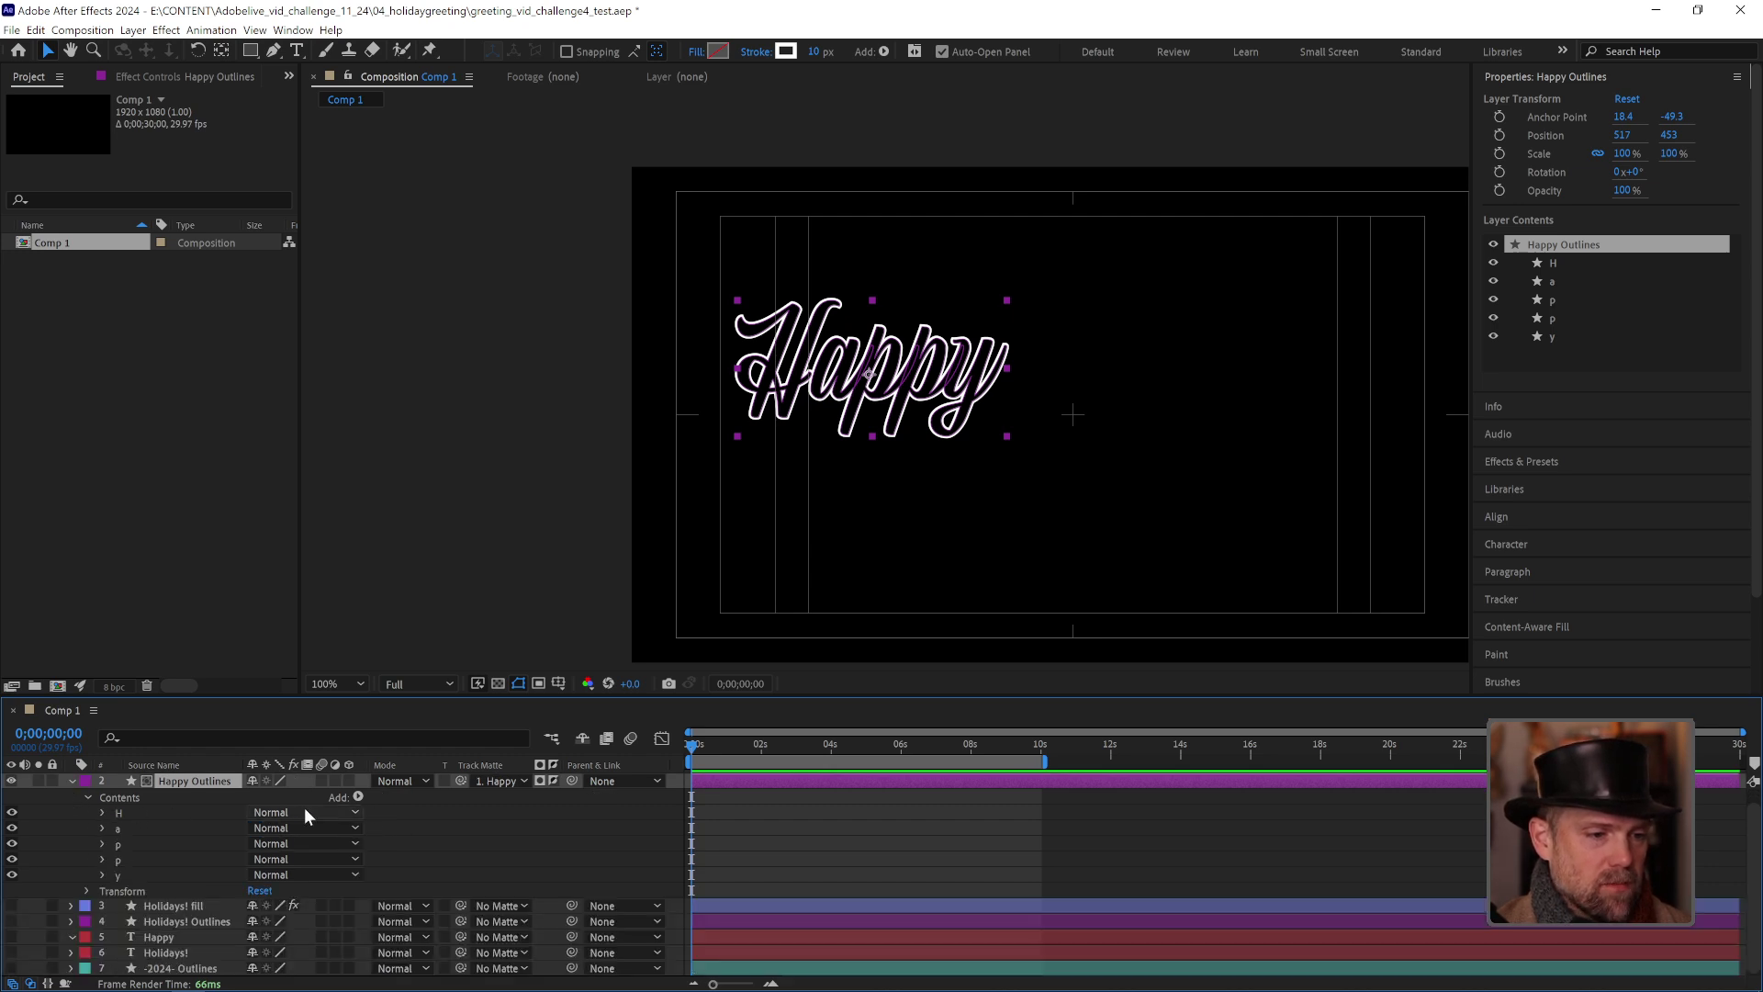
{"action": "left_click", "coordinate": [358, 798]}
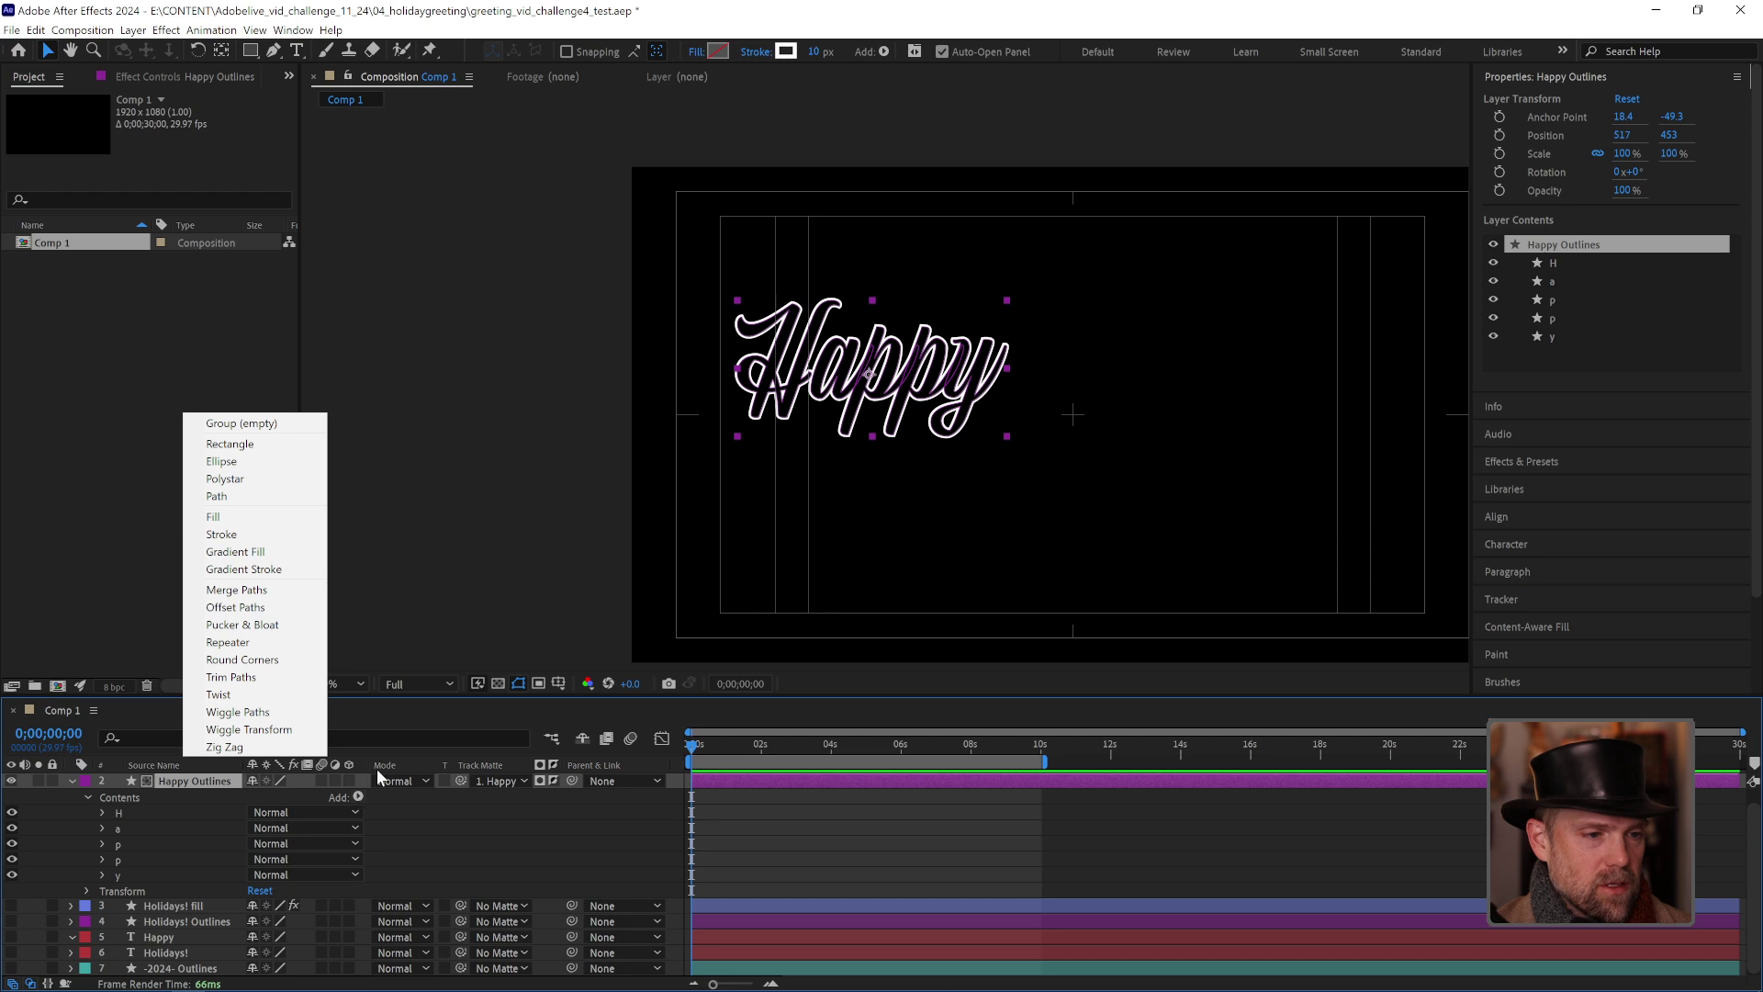
{"action": "left_click", "coordinate": [232, 677]}
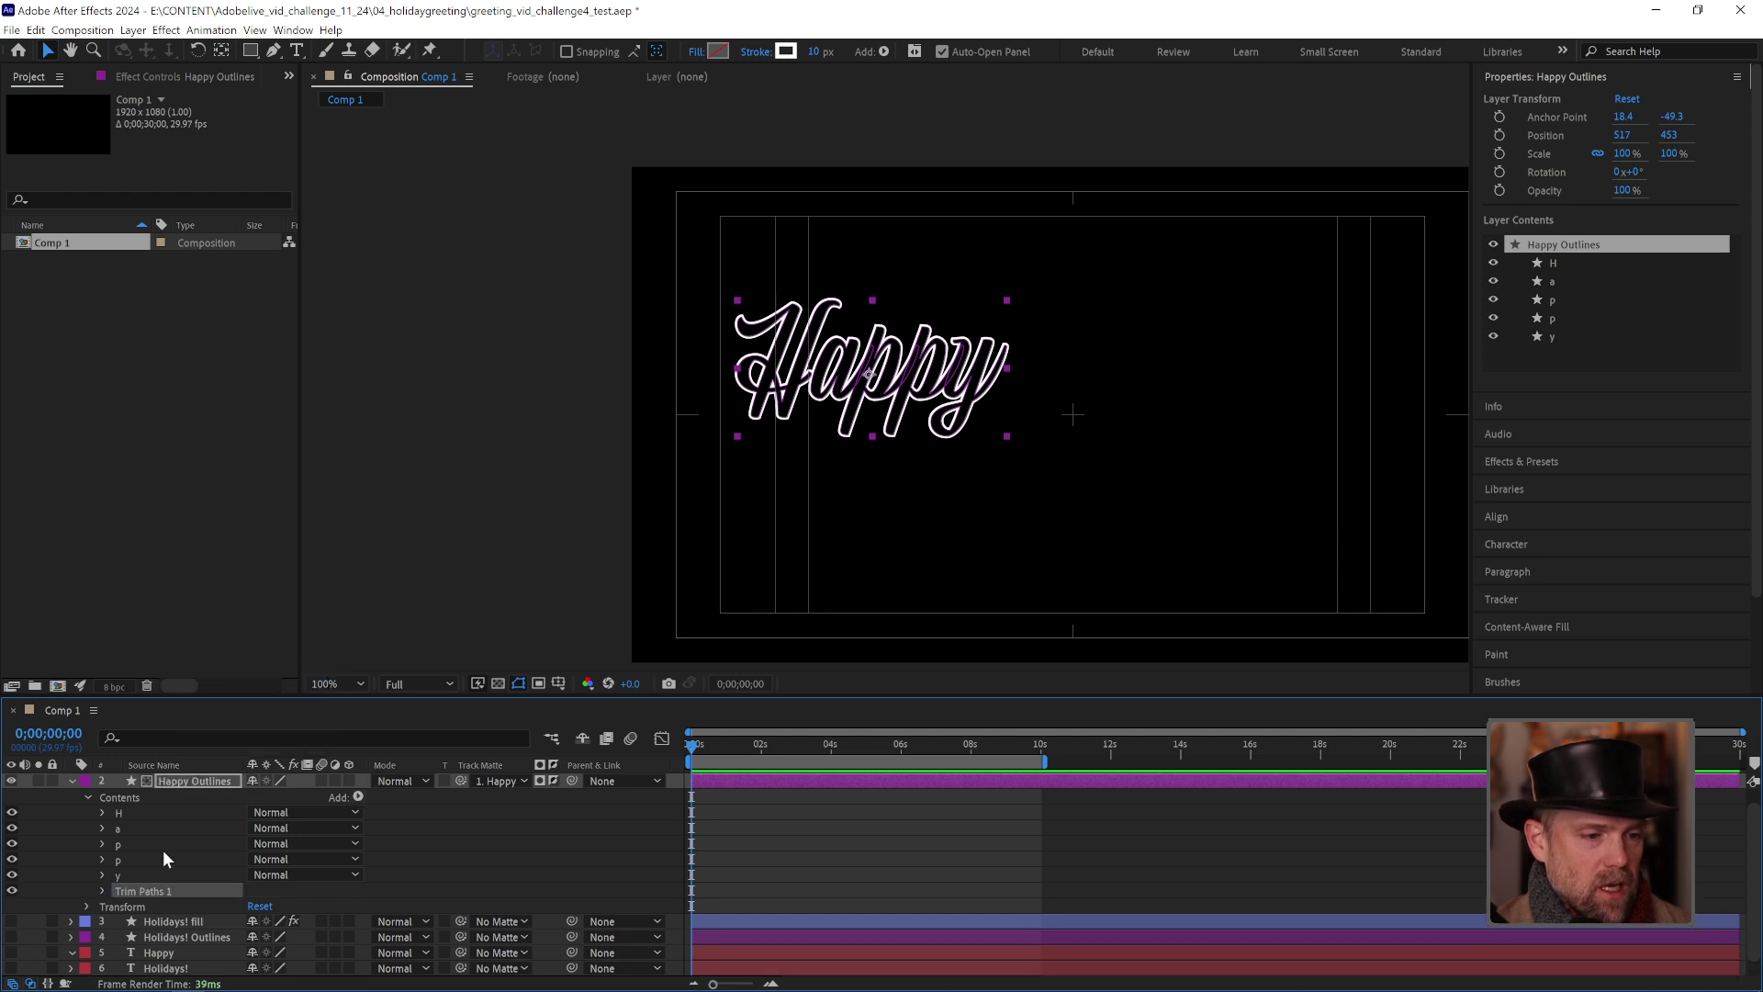
{"action": "left_click", "coordinate": [102, 891]}
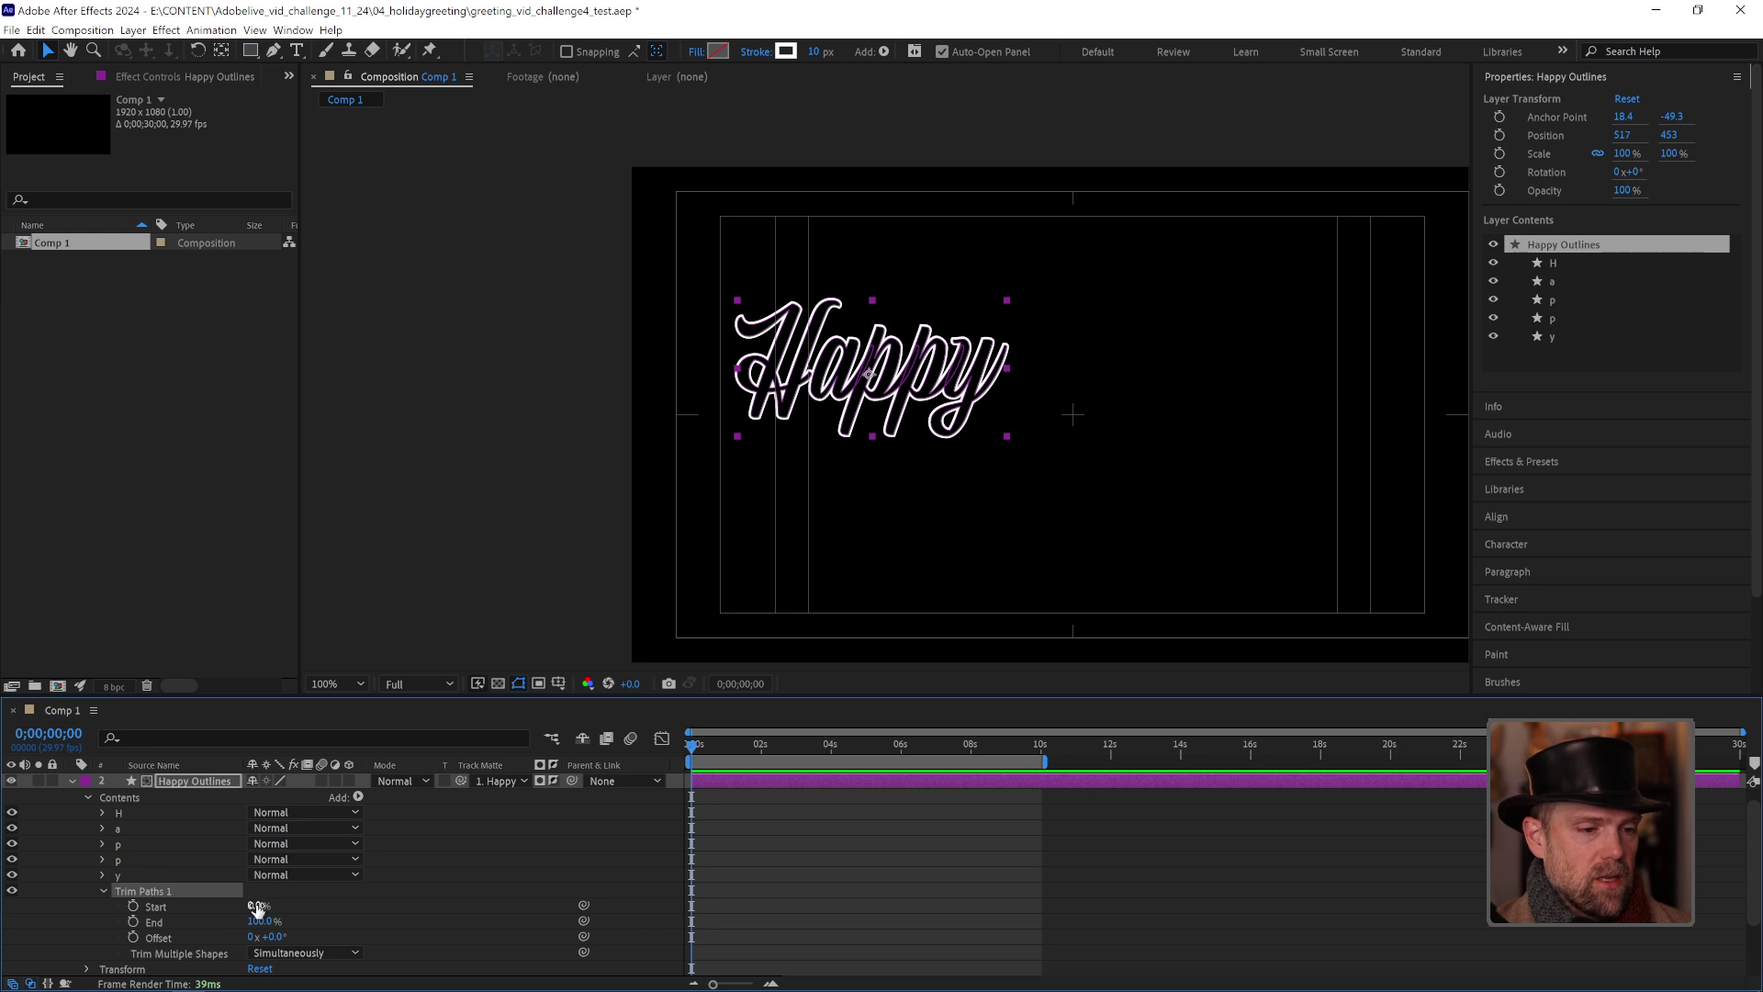
Step: Set Trim Multiple Shapes to Individually for the Happy Outlines trim, and test the effect by varying its Start value
{"action": "mouse_move", "coordinate": [255, 906]}
{"action": "left_mouse_down"}
{"action": "mouse_move", "coordinate": [369, 904]}
{"action": "mouse_move", "coordinate": [202, 900]}
{"action": "left_mouse_up"}
{"action": "key", "text": "period"}
{"action": "left_click", "coordinate": [328, 952]}
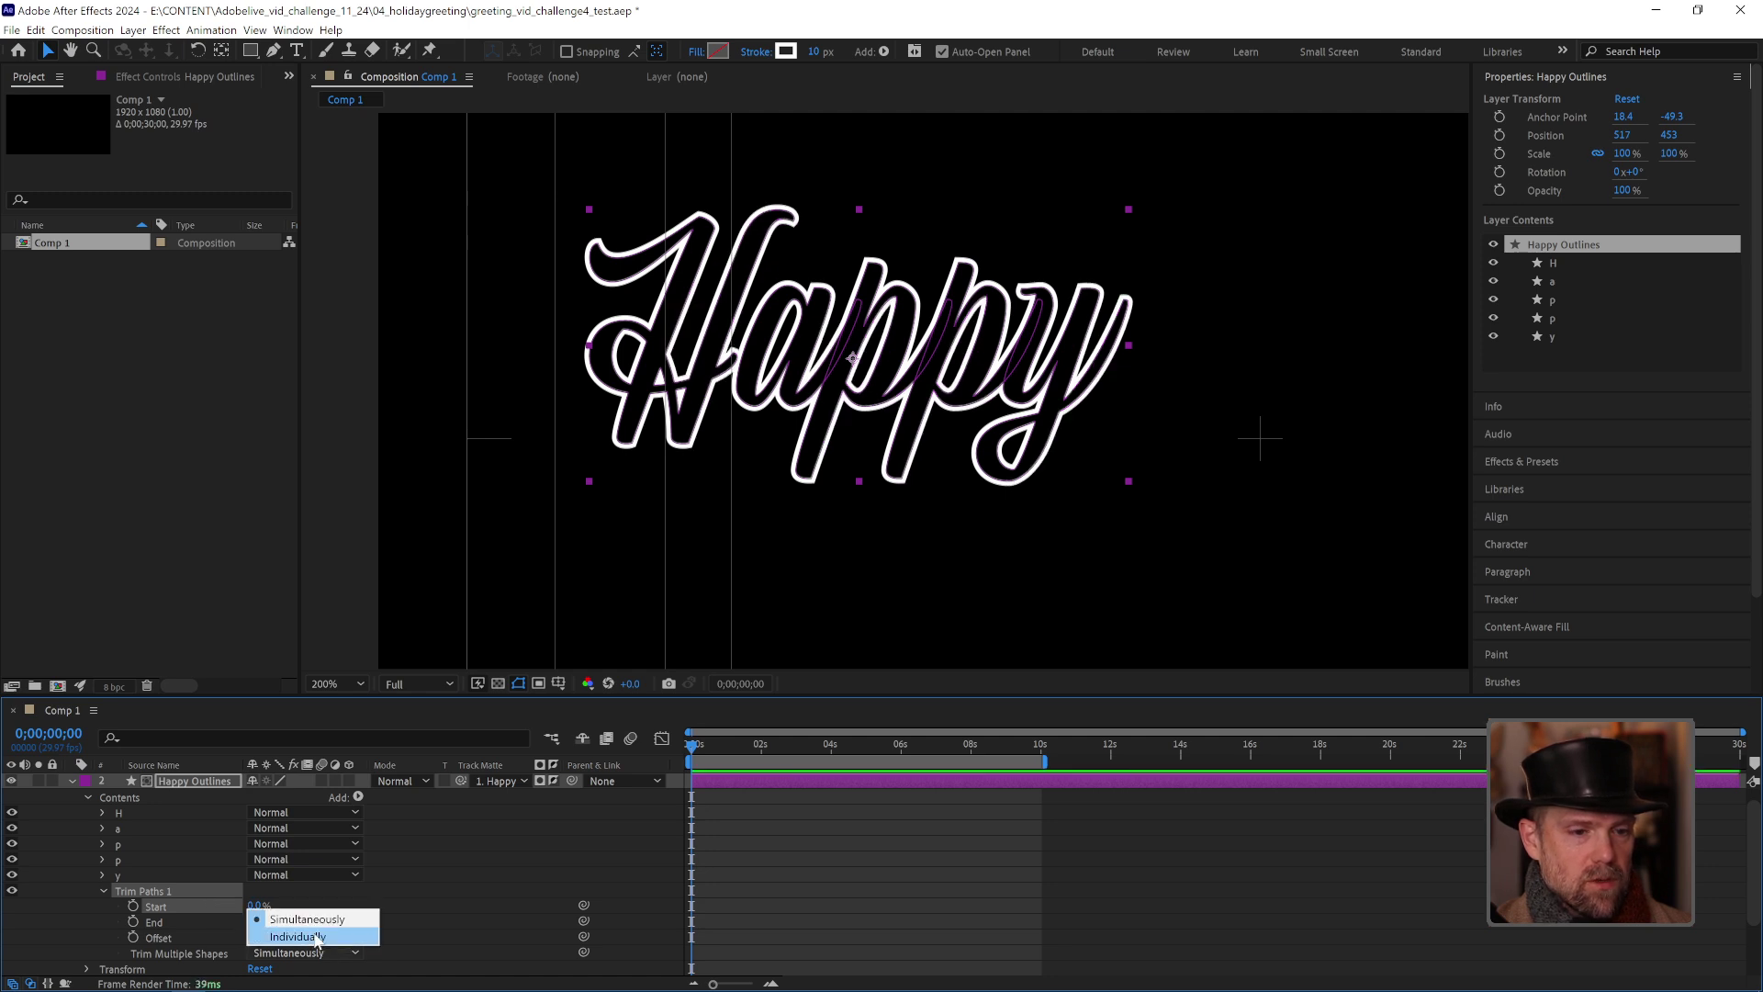
{"action": "left_click", "coordinate": [445, 896]}
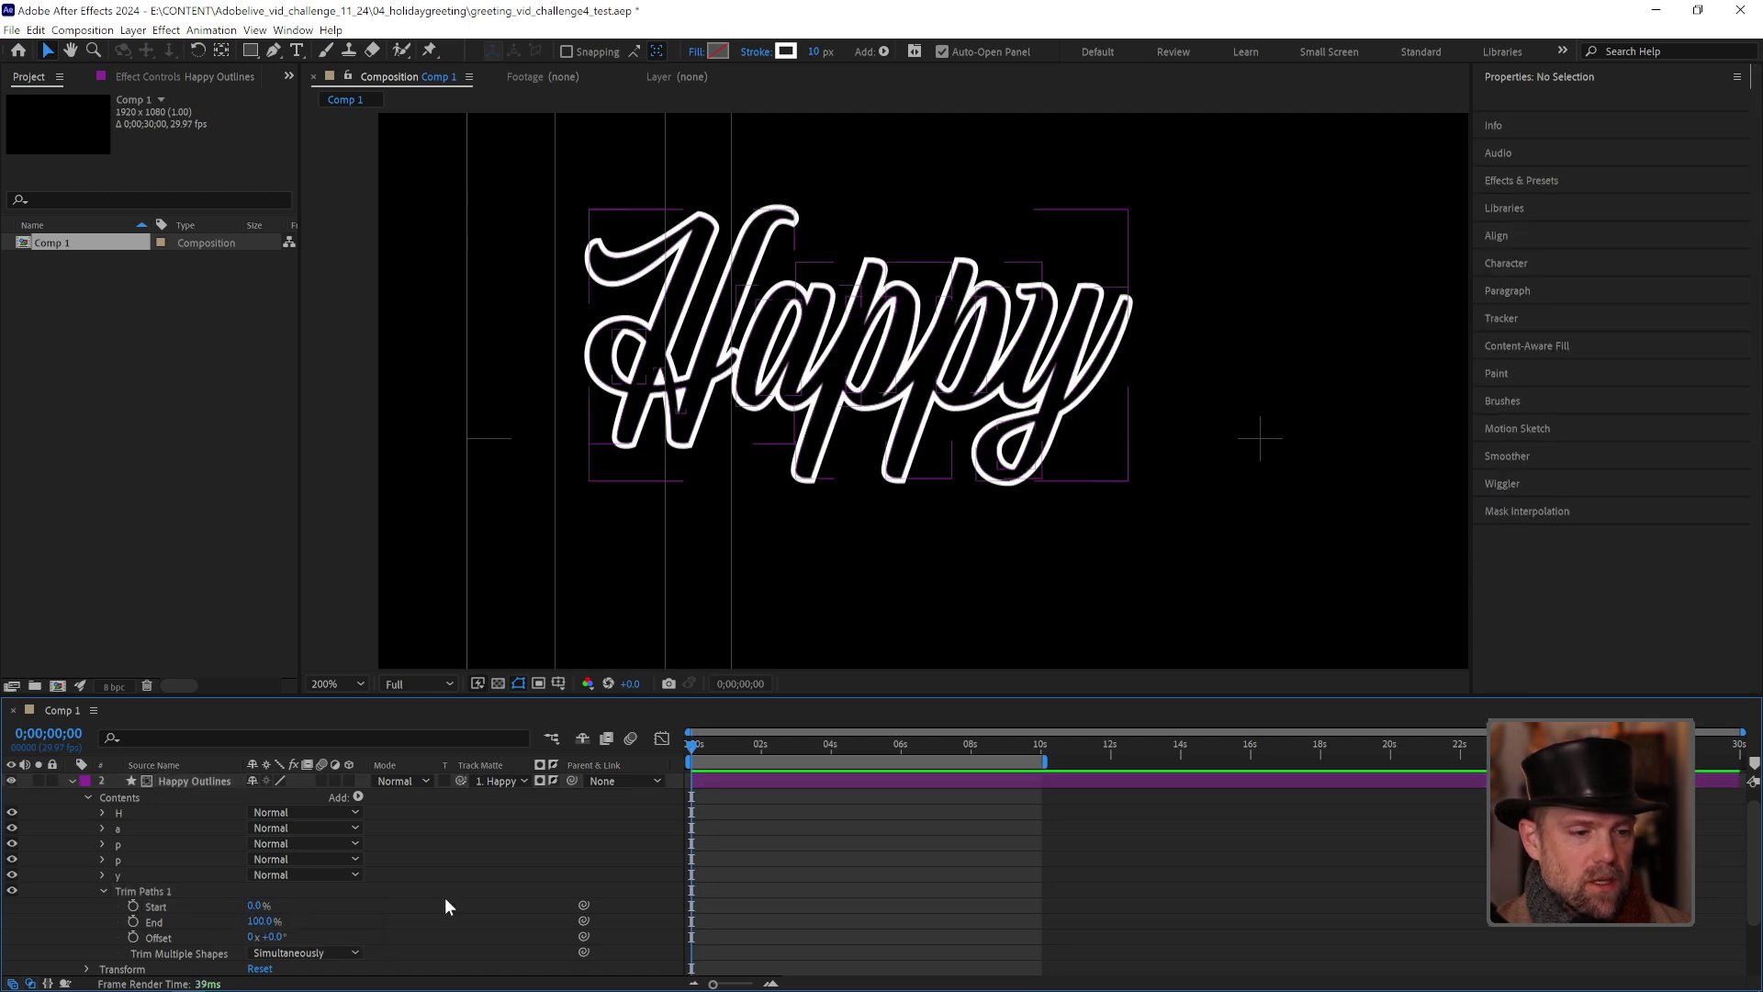
{"action": "left_click", "coordinate": [336, 939]}
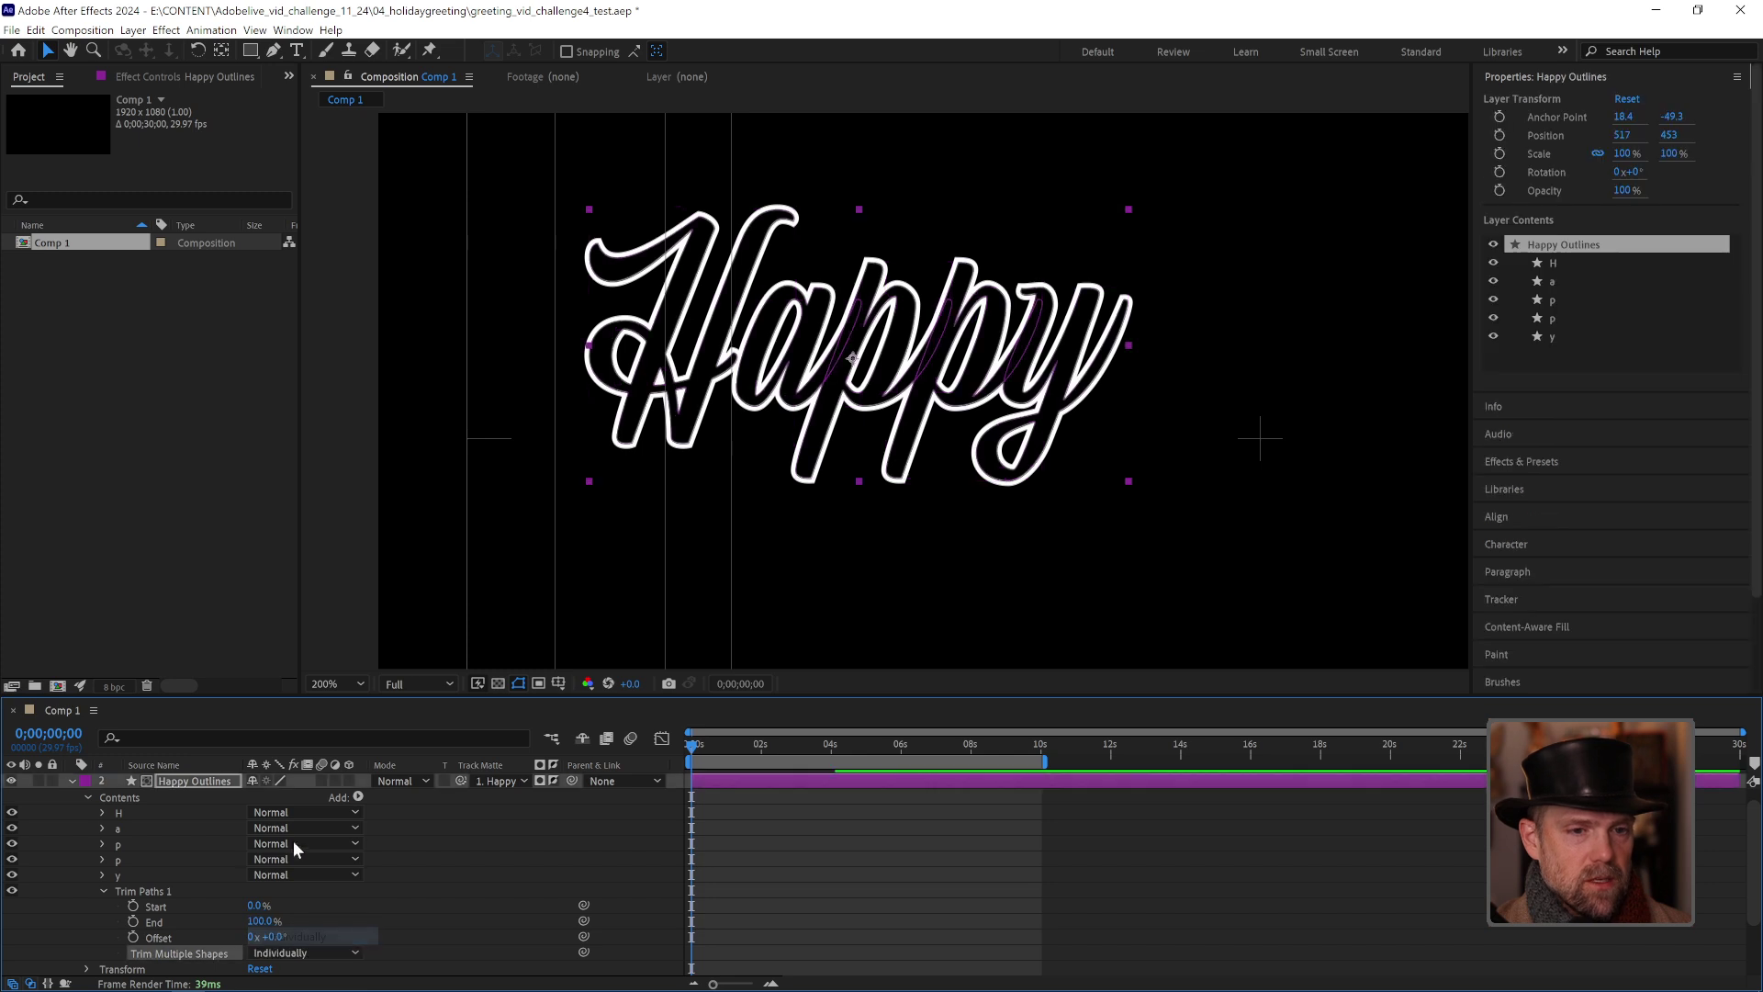
{"action": "mouse_move", "coordinate": [257, 906]}
{"action": "left_mouse_down"}
{"action": "mouse_move", "coordinate": [359, 901]}
{"action": "mouse_move", "coordinate": [225, 897]}
{"action": "left_mouse_up"}
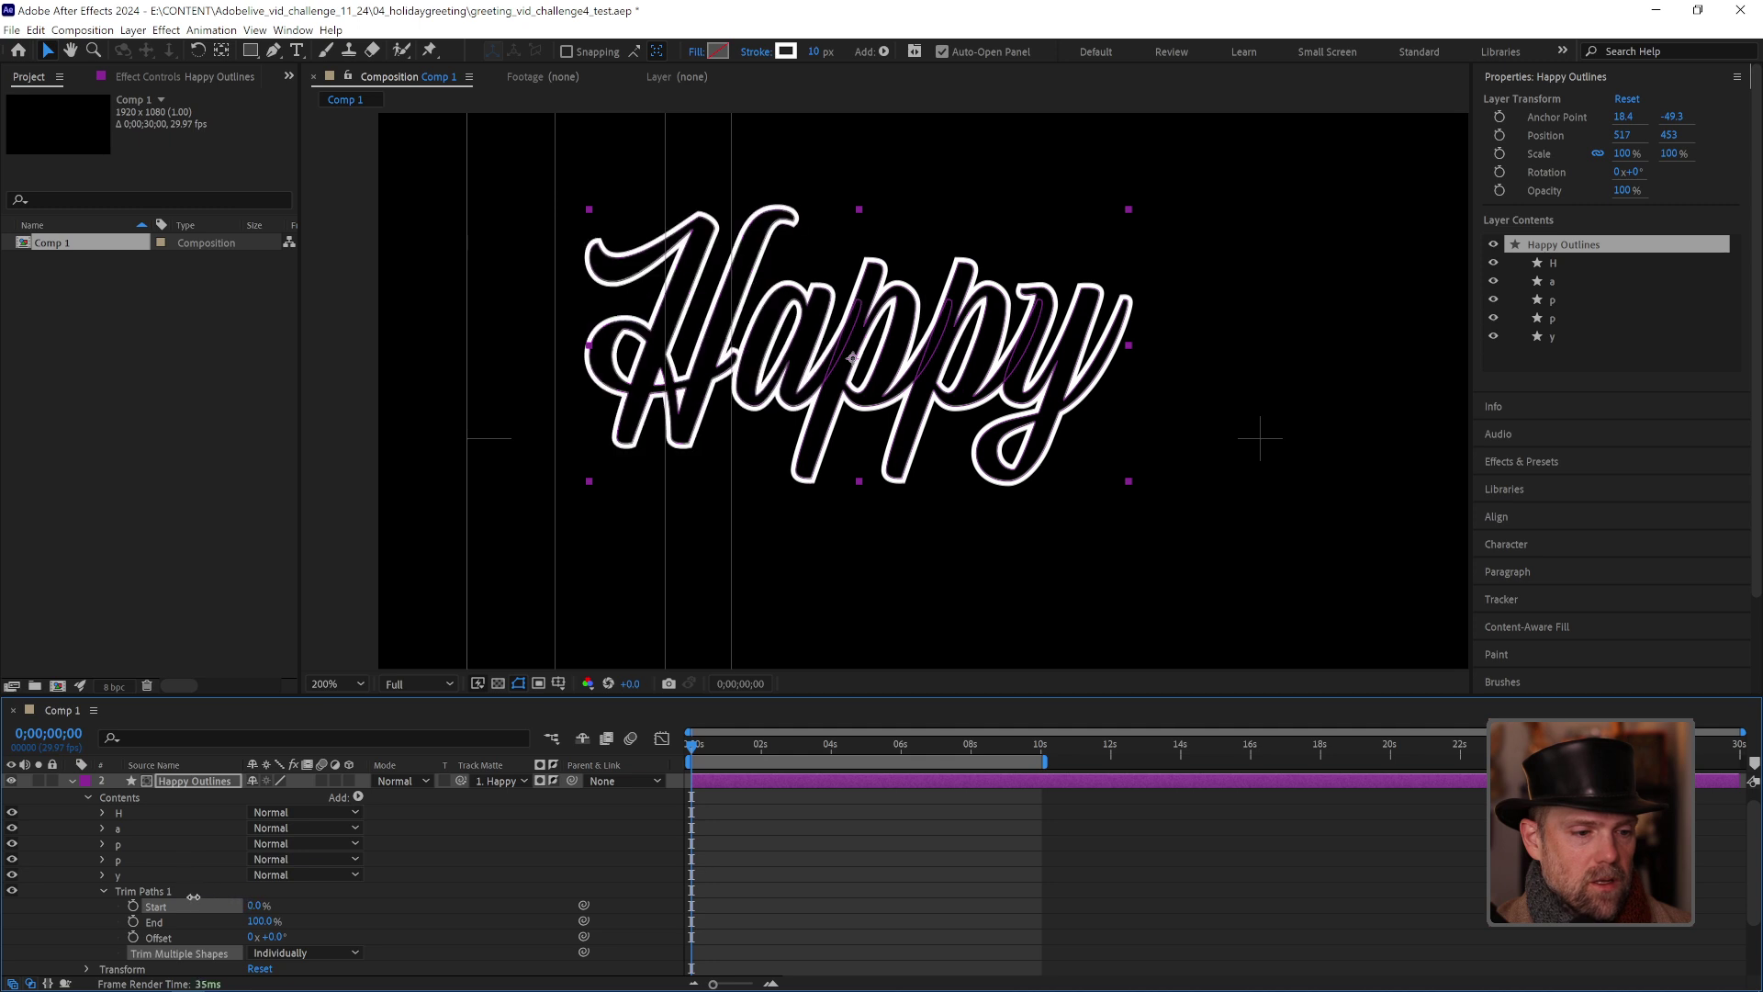
Step: Try animating the trim's Start value from 0% at the first frame to a higher value at 0;00;01;02, and undo the change
{"action": "left_click", "coordinate": [133, 905]}
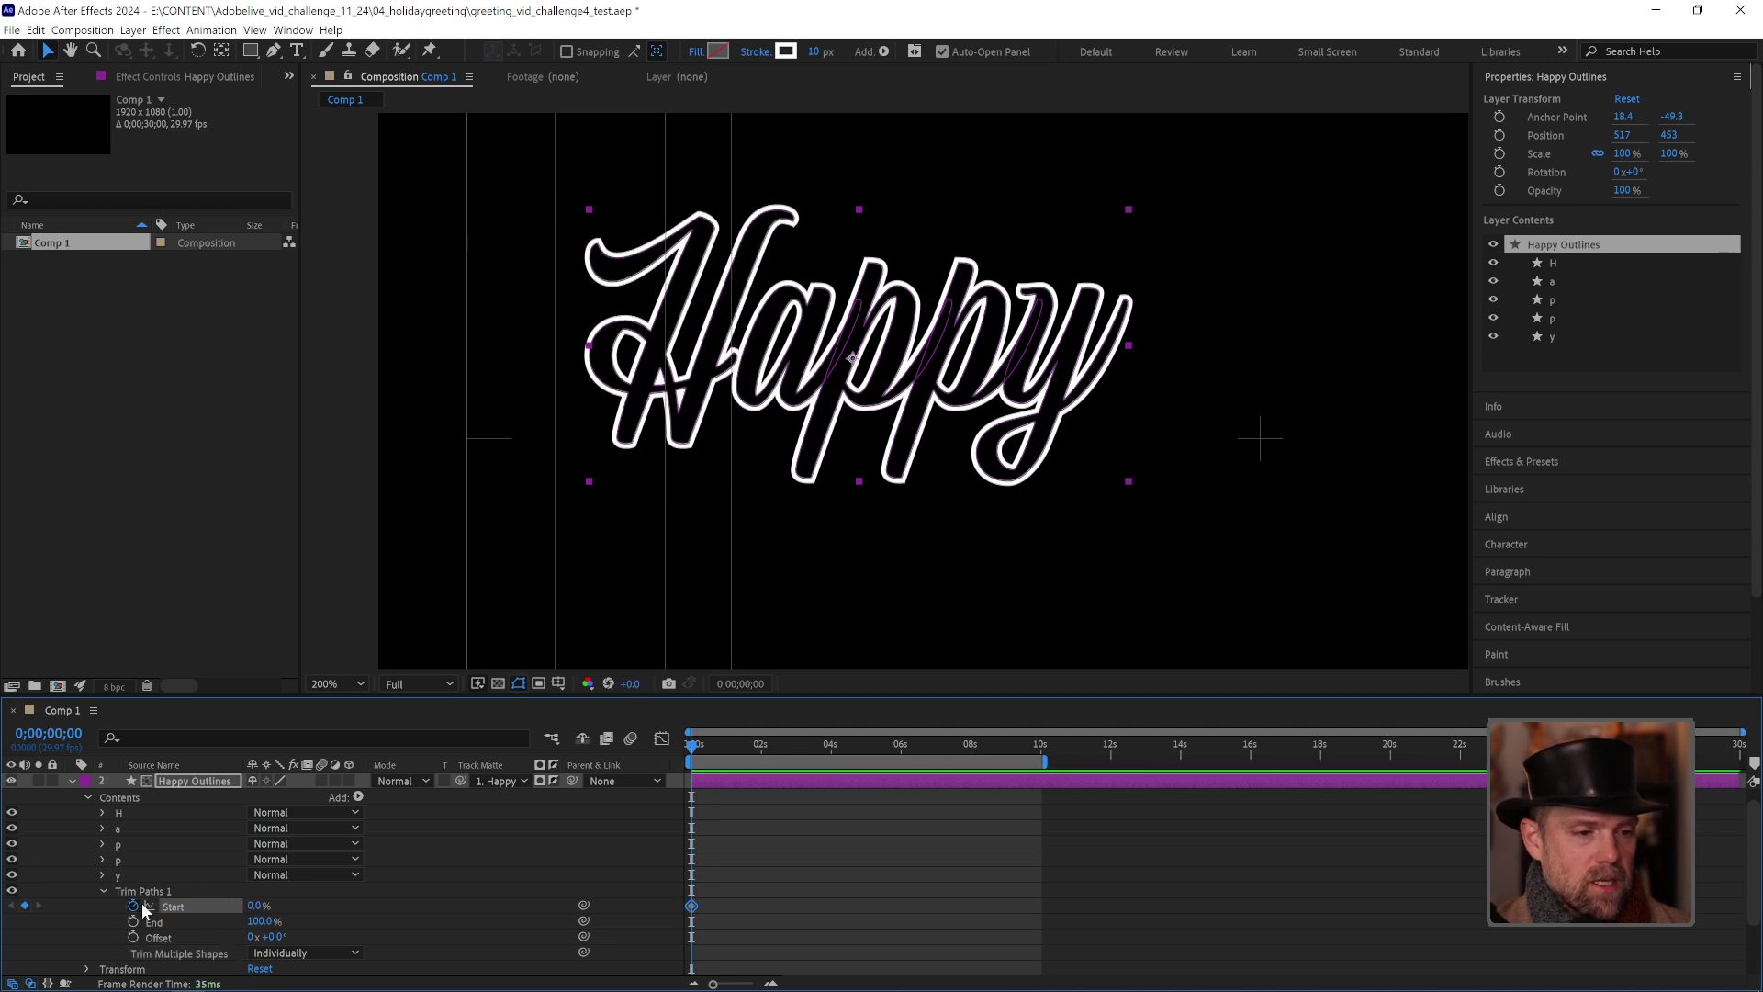
{"action": "left_click_drag", "start_coordinate": [712, 750], "coordinate": [723, 750]}
{"action": "left_click_drag", "start_coordinate": [724, 749], "coordinate": [729, 751]}
{"action": "left_click_drag", "start_coordinate": [254, 907], "coordinate": [456, 894]}
{"action": "left_click_drag", "start_coordinate": [729, 748], "coordinate": [653, 751]}
{"action": "key", "text": "ctrl+z"}
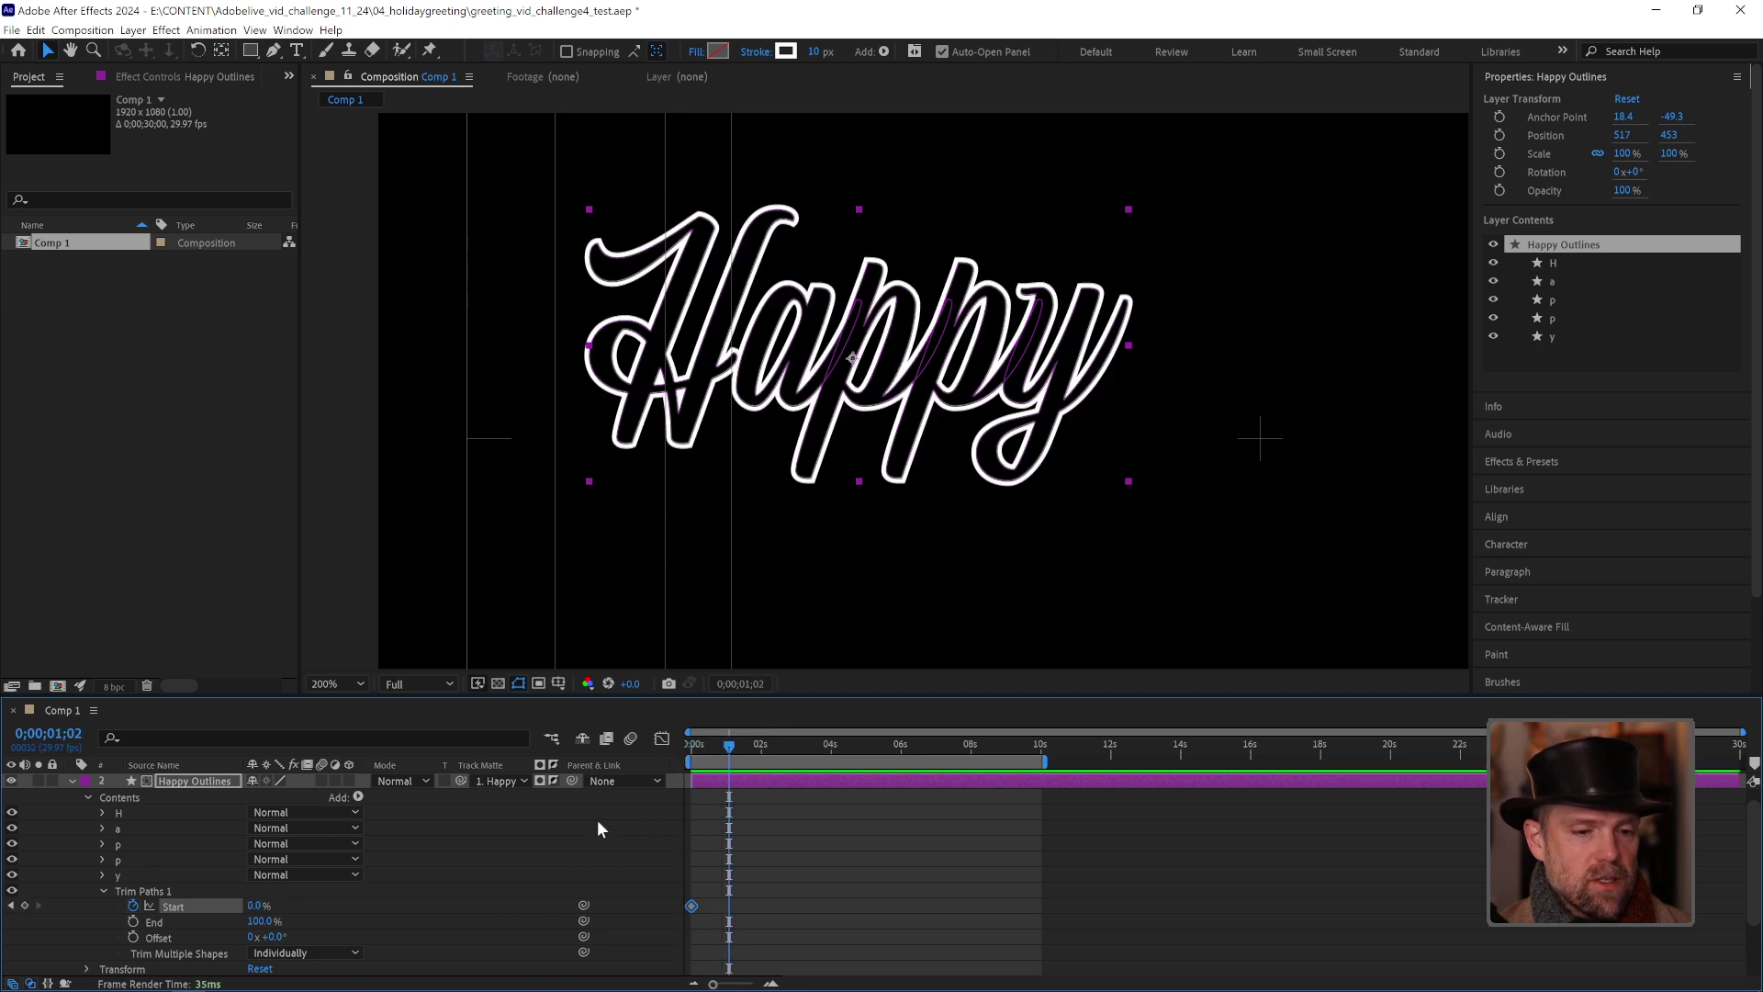
Step: Try animating the trim's Start value from 100% at the first frame to 0% at 0;00;00;23, and undo it
{"action": "left_click_drag", "start_coordinate": [709, 746], "coordinate": [642, 759]}
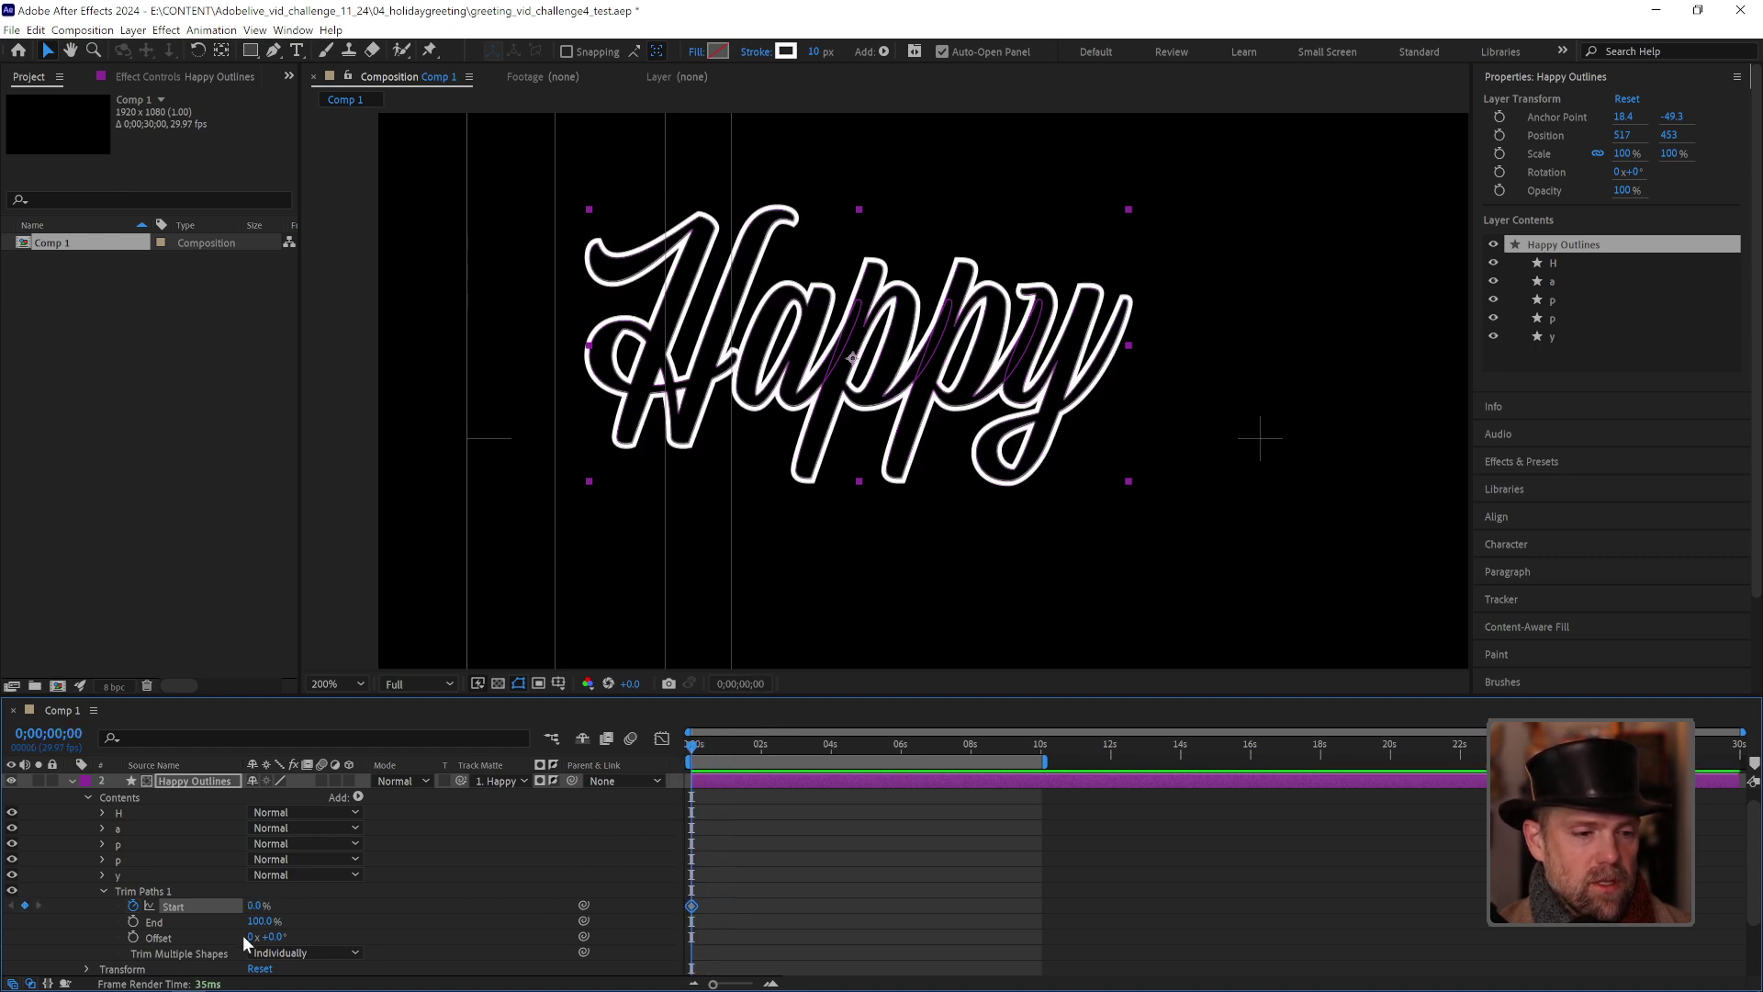
{"action": "left_click_drag", "start_coordinate": [249, 906], "coordinate": [459, 883]}
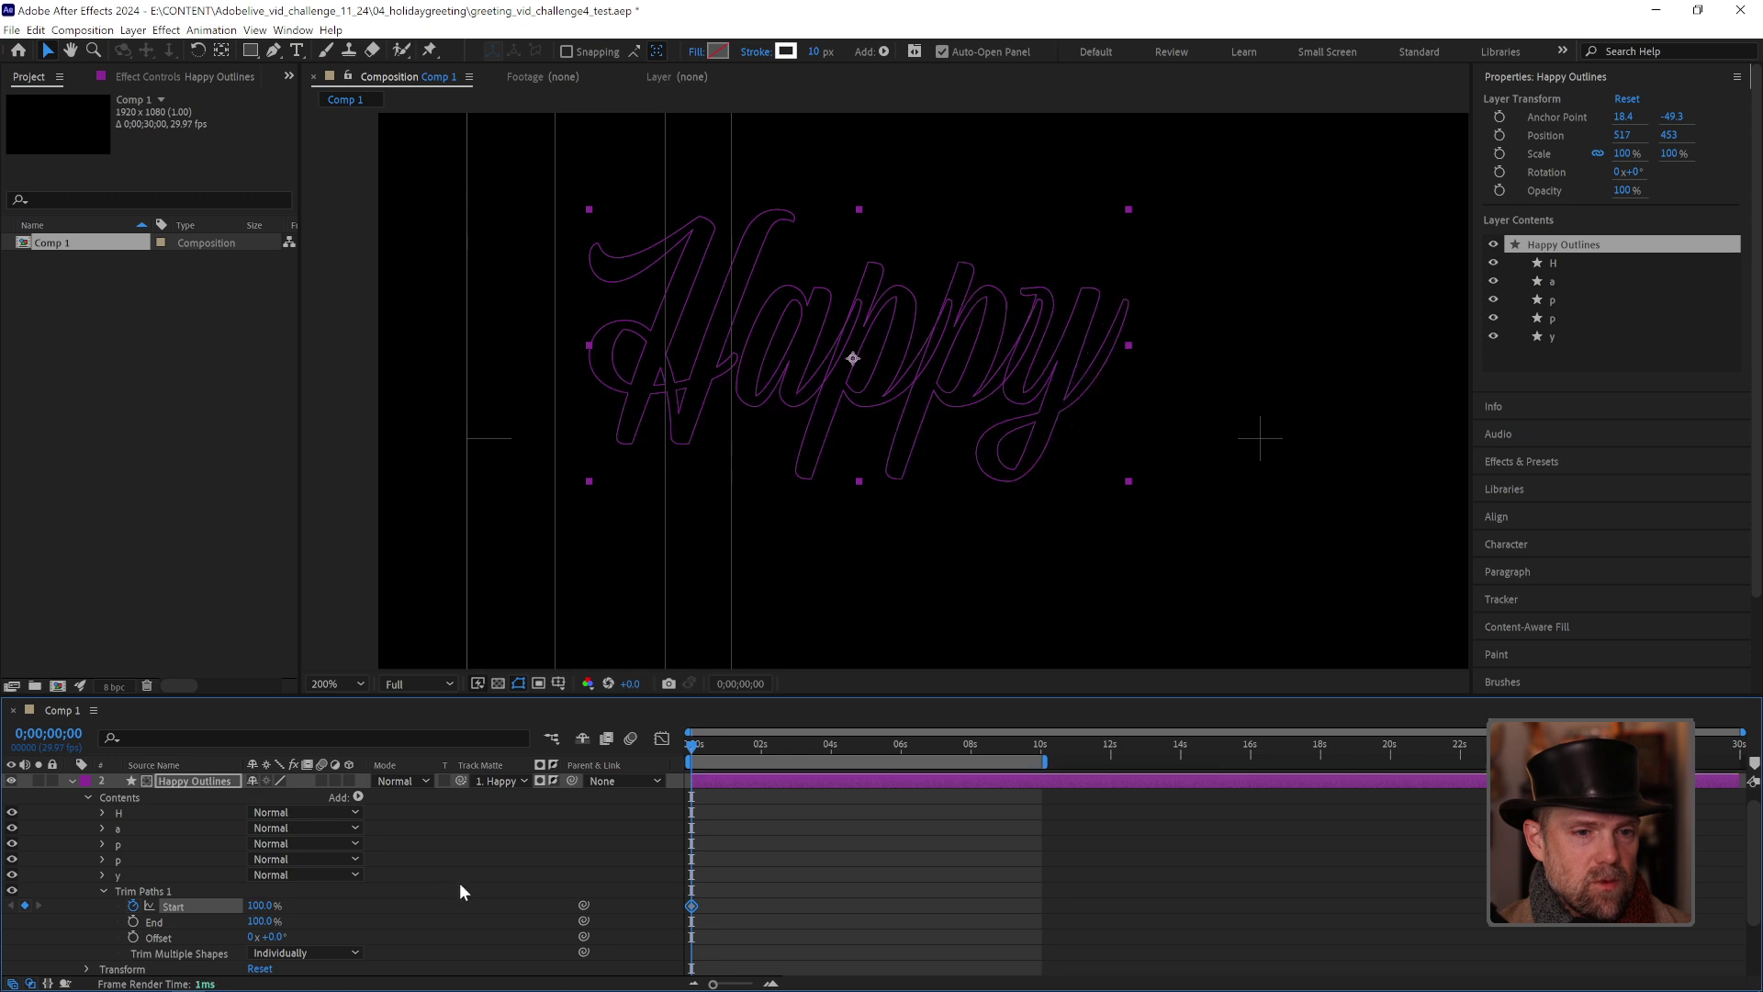
{"action": "left_click", "coordinate": [718, 744]}
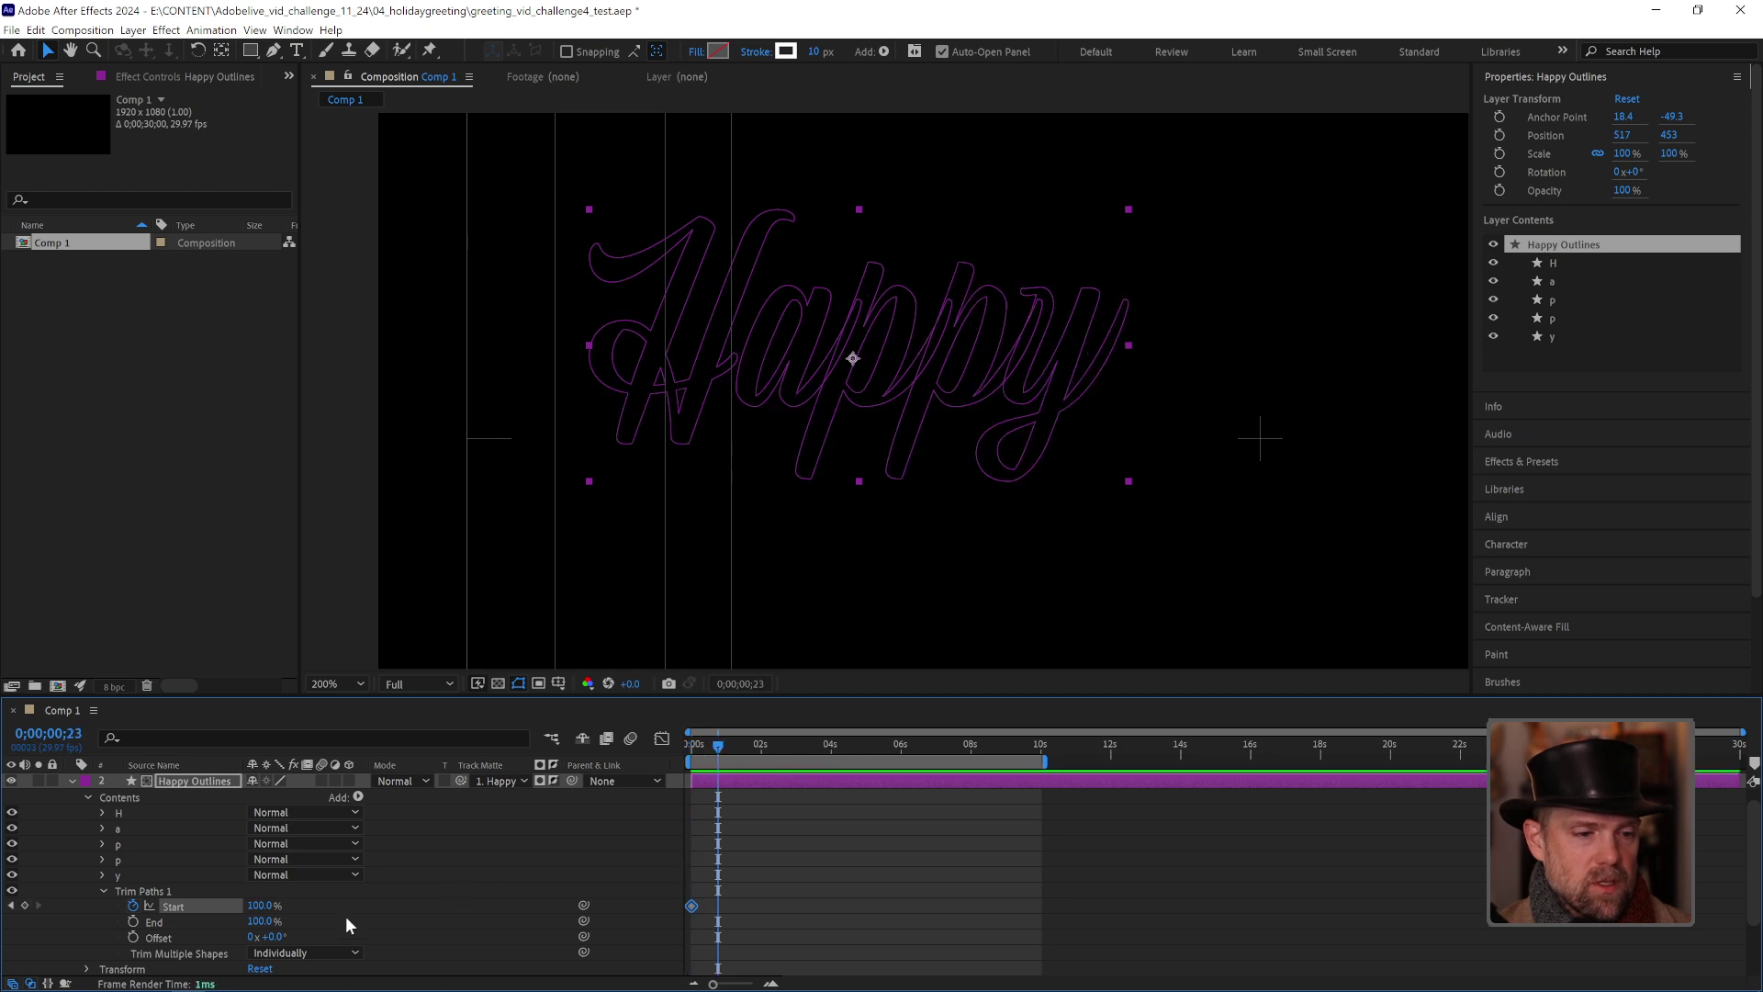
{"action": "left_click_drag", "start_coordinate": [256, 906], "coordinate": [120, 907]}
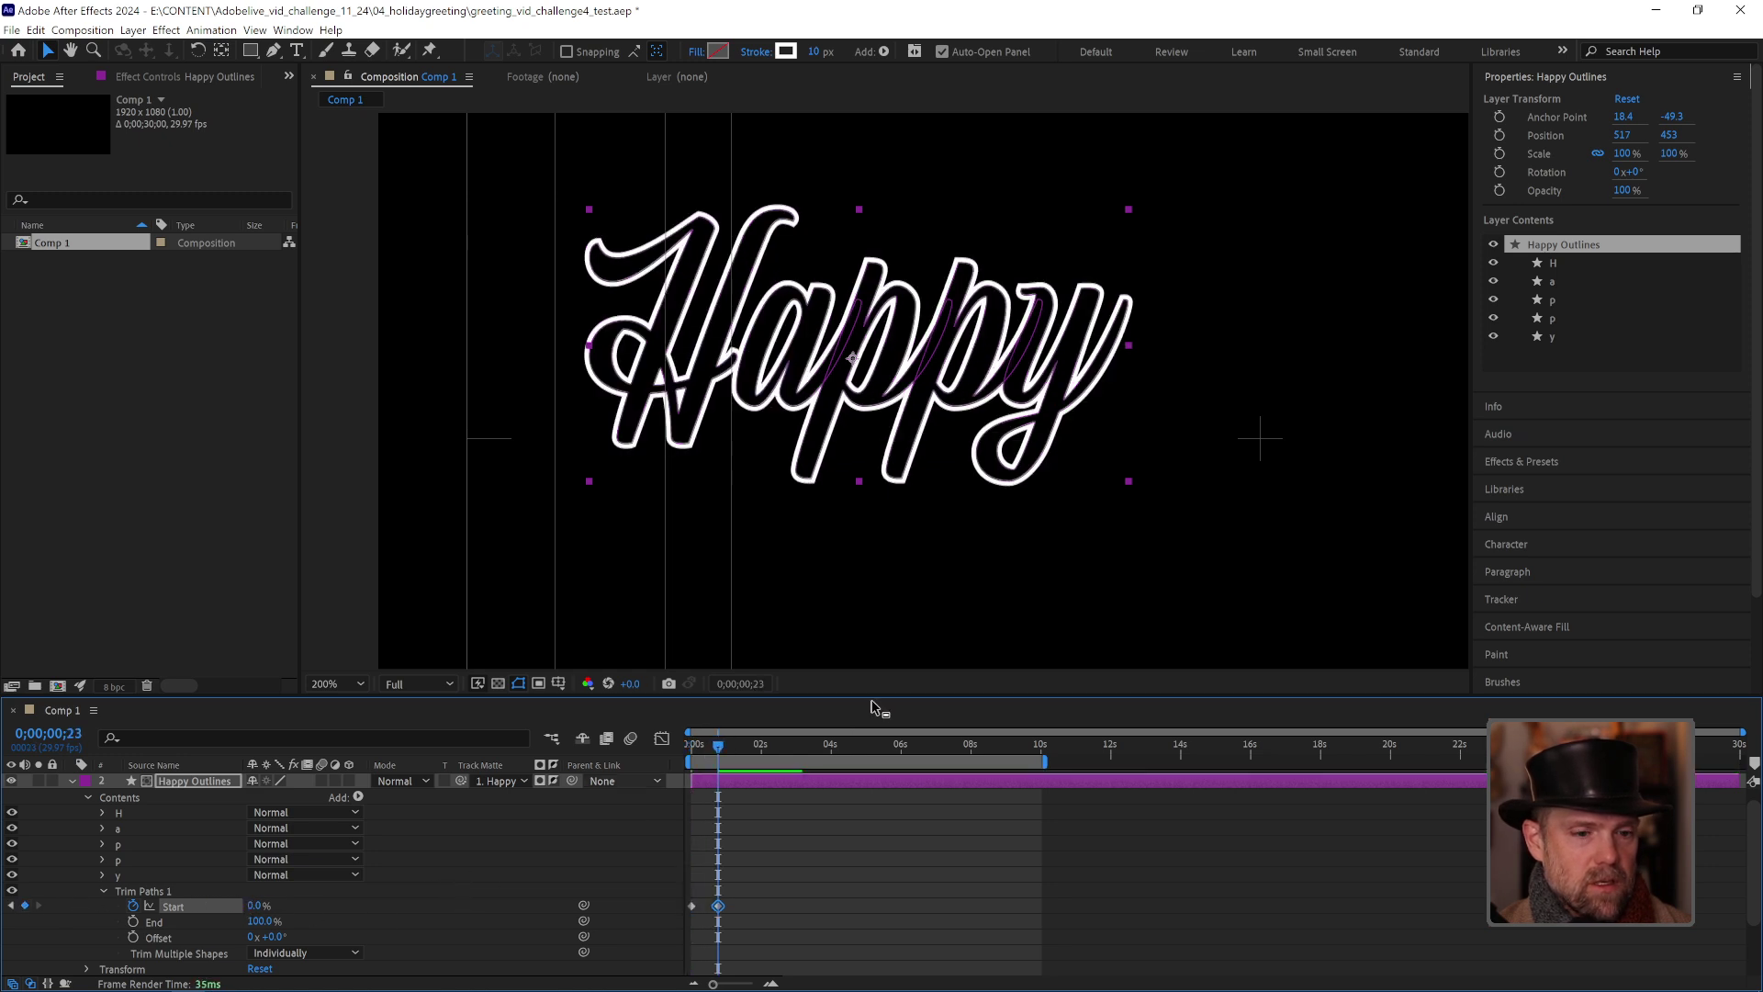
{"action": "mouse_move", "coordinate": [720, 742]}
{"action": "left_mouse_down"}
{"action": "mouse_move", "coordinate": [658, 753]}
{"action": "mouse_move", "coordinate": [713, 751]}
{"action": "left_mouse_up"}
{"action": "key", "text": "ctrl+z"}
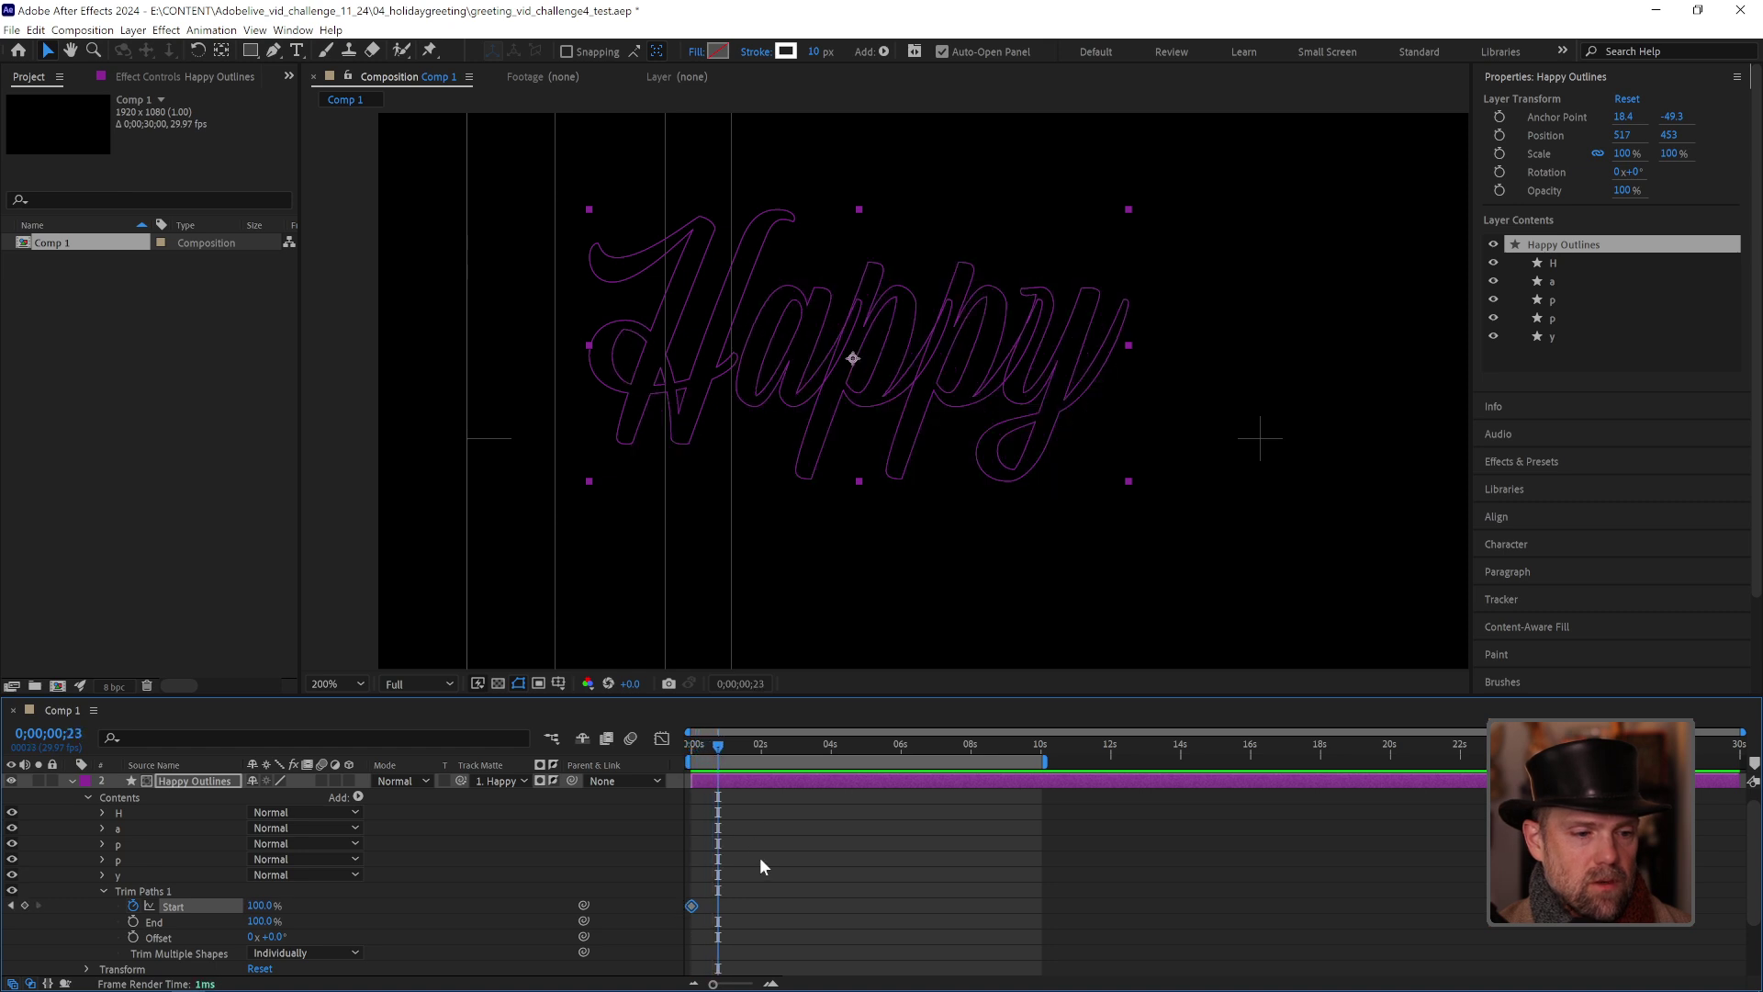
{"action": "key", "text": "Home"}
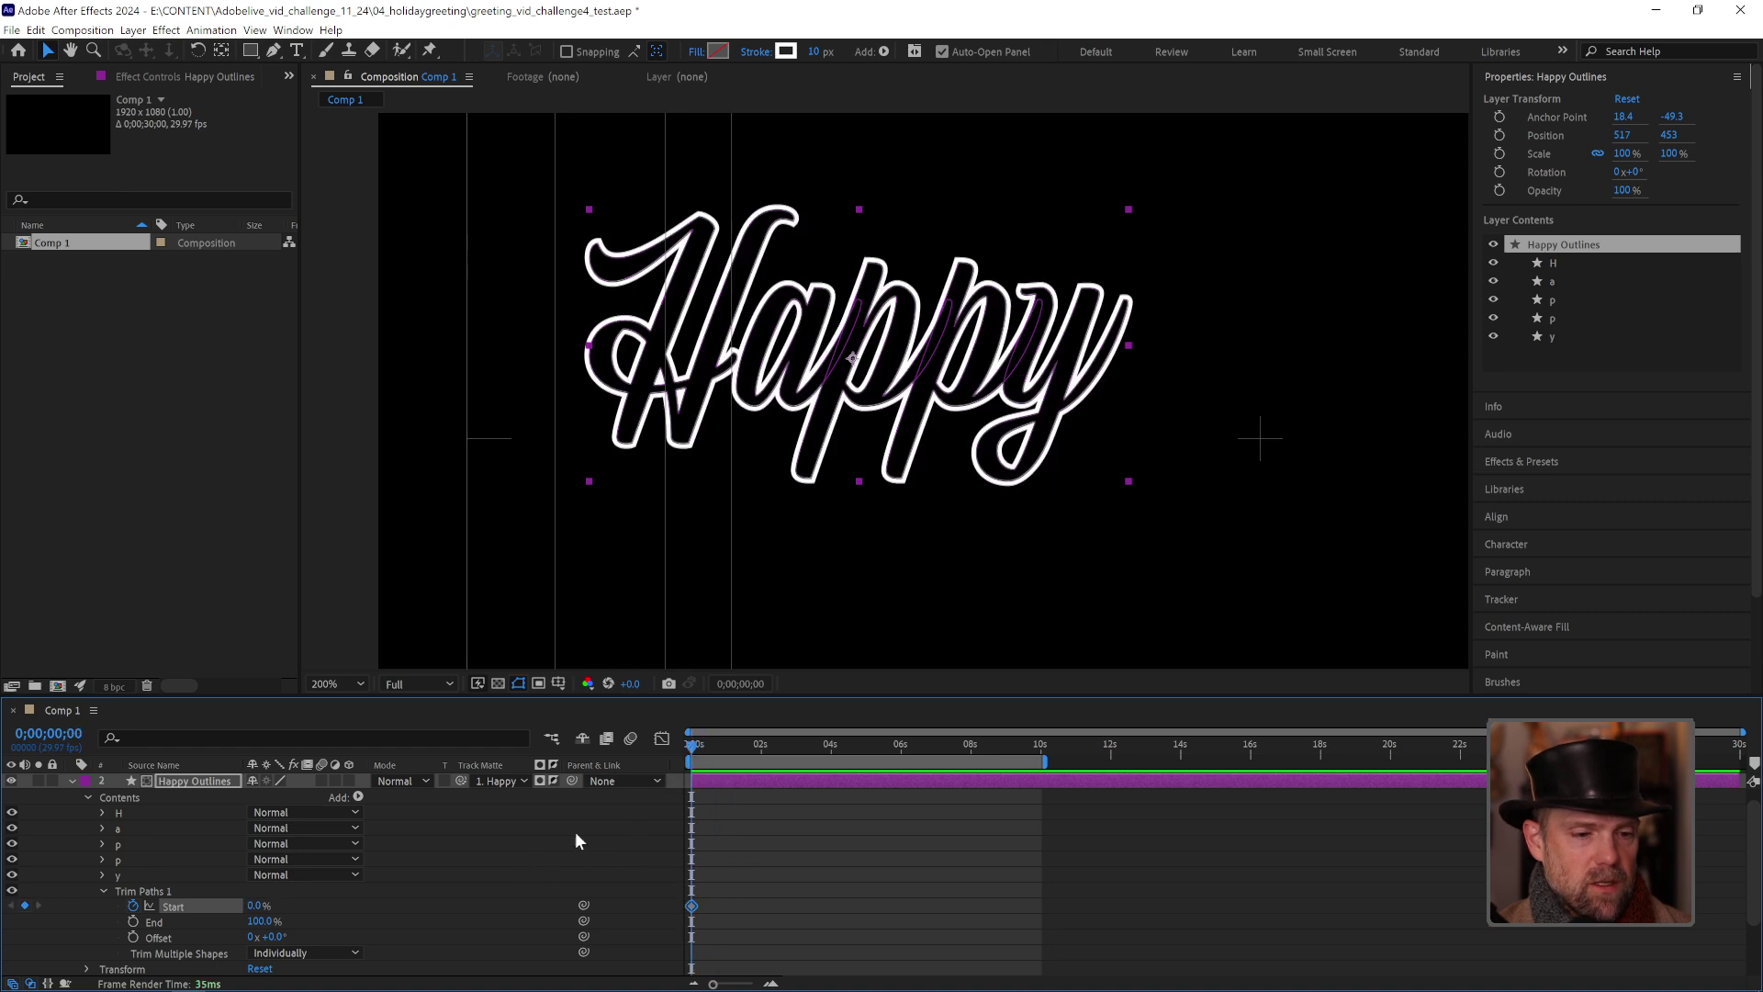
Step: Animate the trim's End value from 0% at the first frame to 100% at 0;00;01;14, and preview the outline drawing on
{"action": "left_click", "coordinate": [134, 921]}
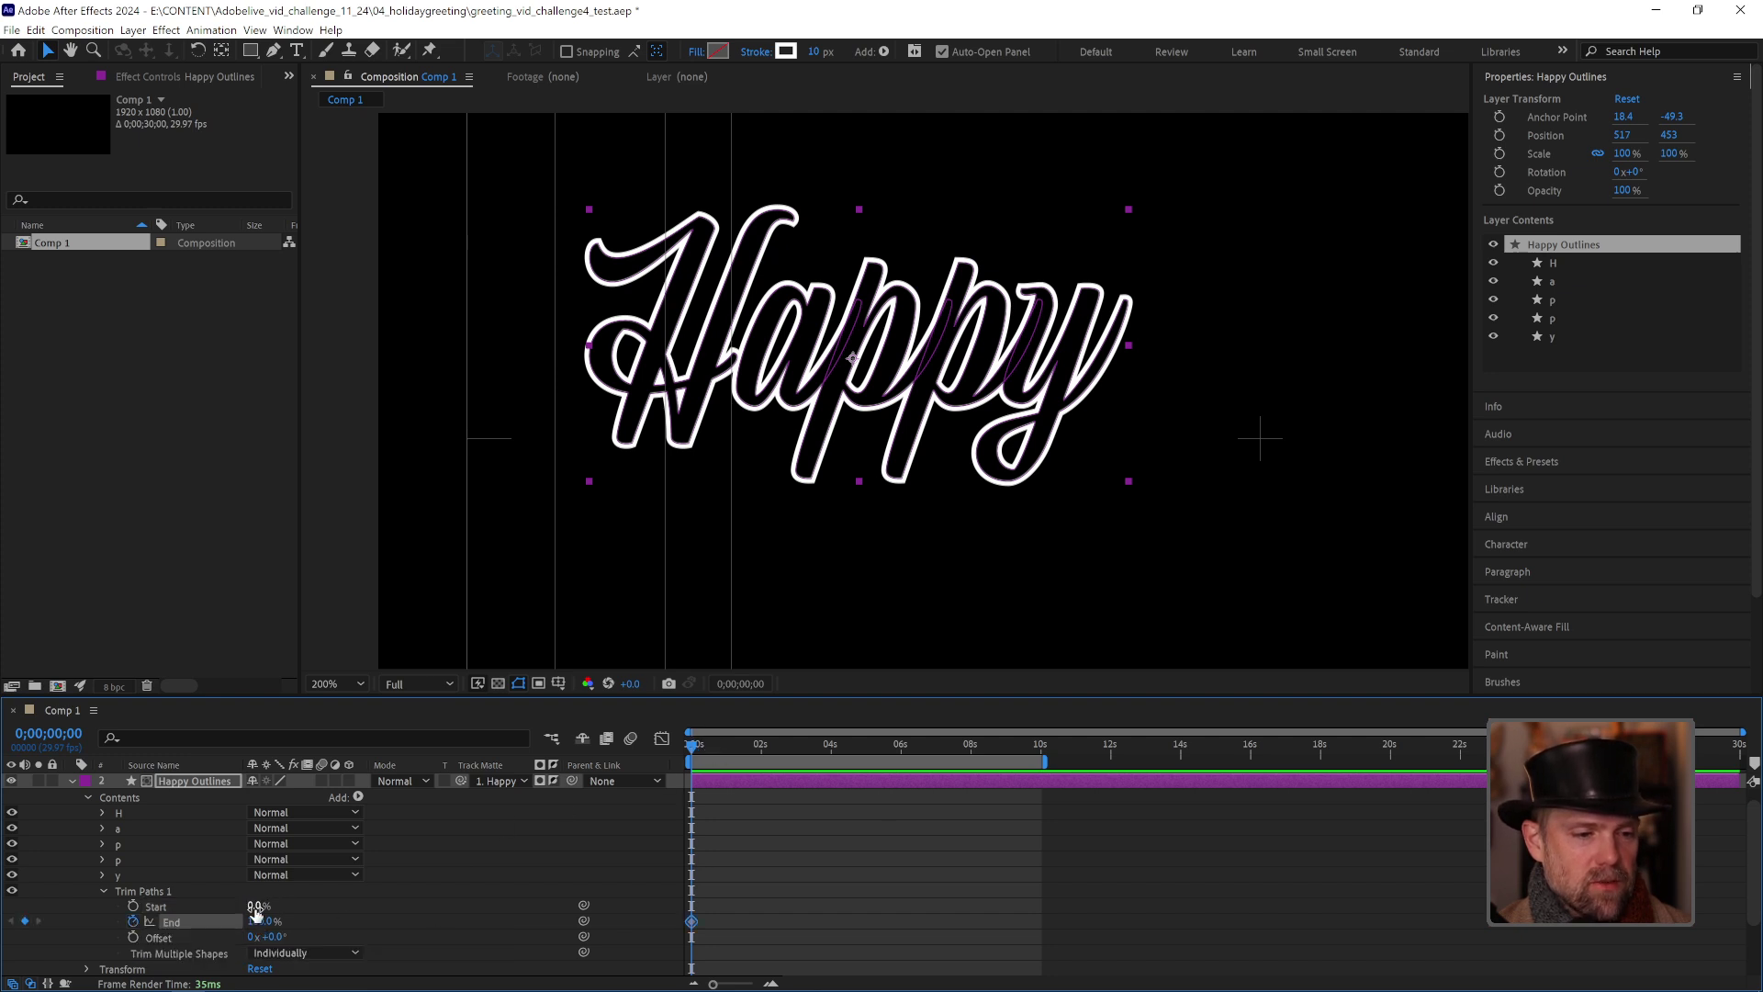
{"action": "left_click_drag", "start_coordinate": [260, 921], "coordinate": [170, 921]}
{"action": "key", "text": "ctrl+z"}
{"action": "left_click_drag", "start_coordinate": [733, 742], "coordinate": [742, 745]}
{"action": "left_click_drag", "start_coordinate": [258, 922], "coordinate": [496, 901]}
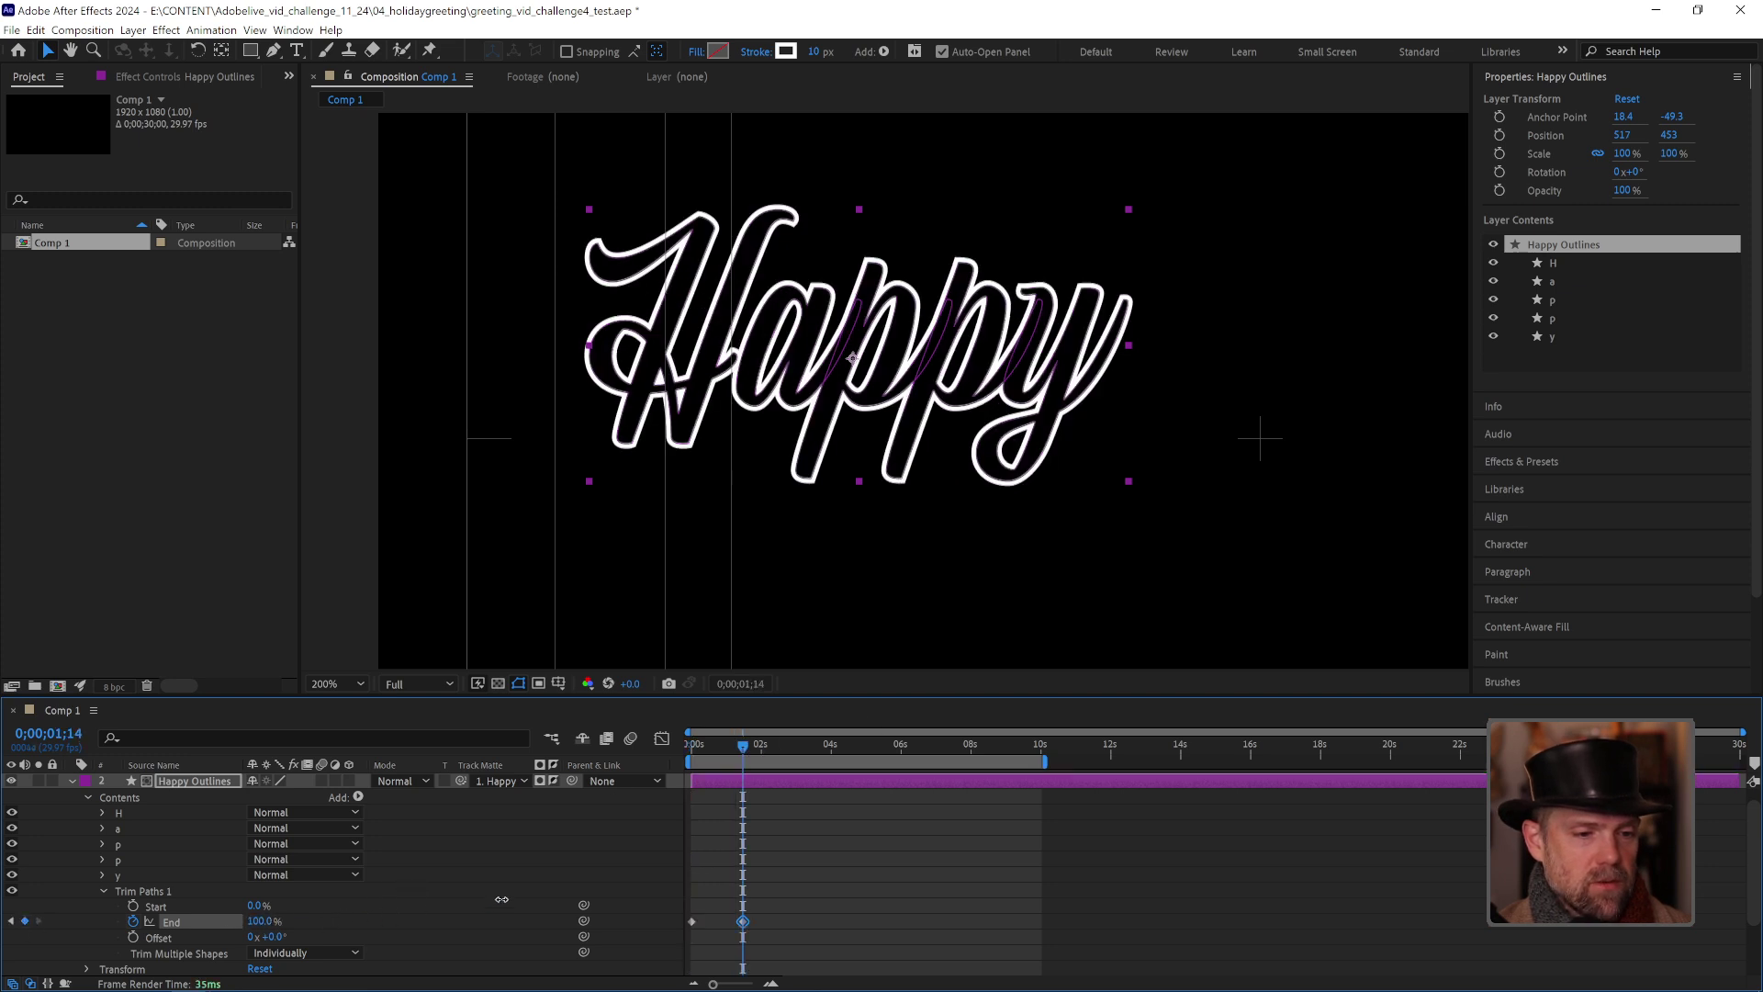
{"action": "key", "text": "space"}
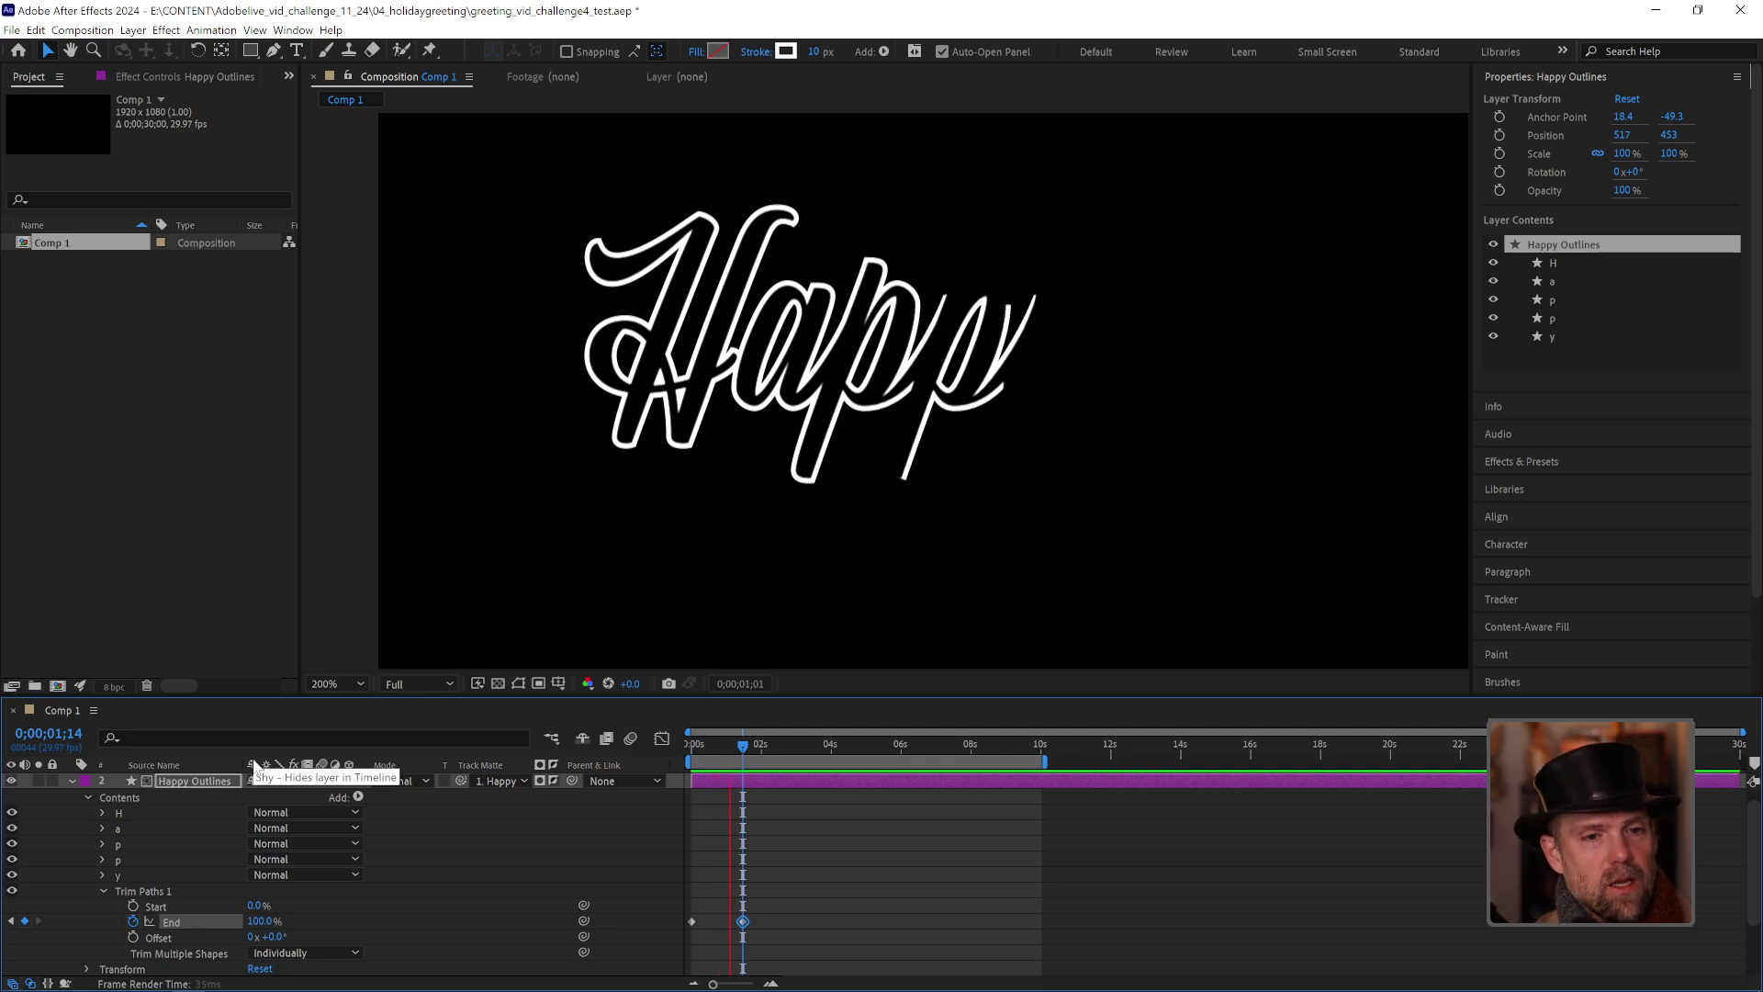
{"action": "key", "text": "space"}
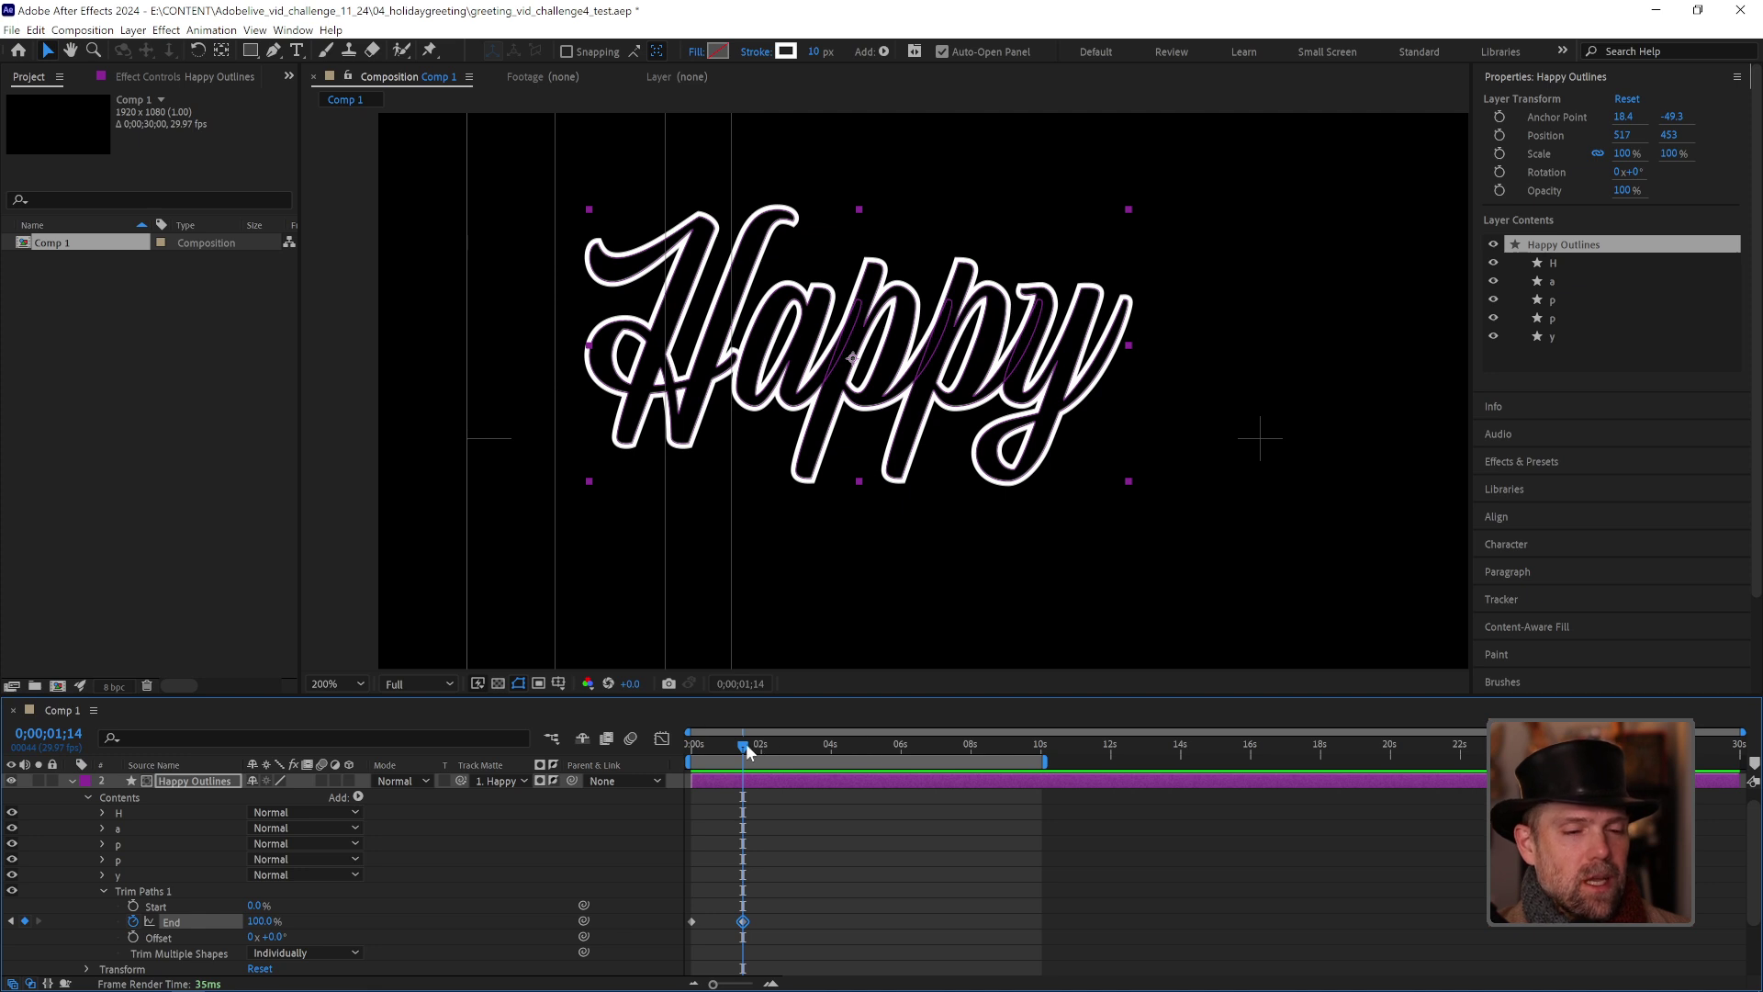
Step: Scrub the outline animation back to 0;00;00;12 and expand the H group to examine its paths and their order
{"action": "mouse_move", "coordinate": [745, 745]}
{"action": "left_mouse_down"}
{"action": "mouse_move", "coordinate": [669, 747]}
{"action": "mouse_move", "coordinate": [734, 747]}
{"action": "mouse_move", "coordinate": [680, 742]}
{"action": "mouse_move", "coordinate": [735, 751]}
{"action": "mouse_move", "coordinate": [693, 753]}
{"action": "mouse_move", "coordinate": [735, 752]}
{"action": "mouse_move", "coordinate": [717, 751]}
{"action": "left_mouse_up"}
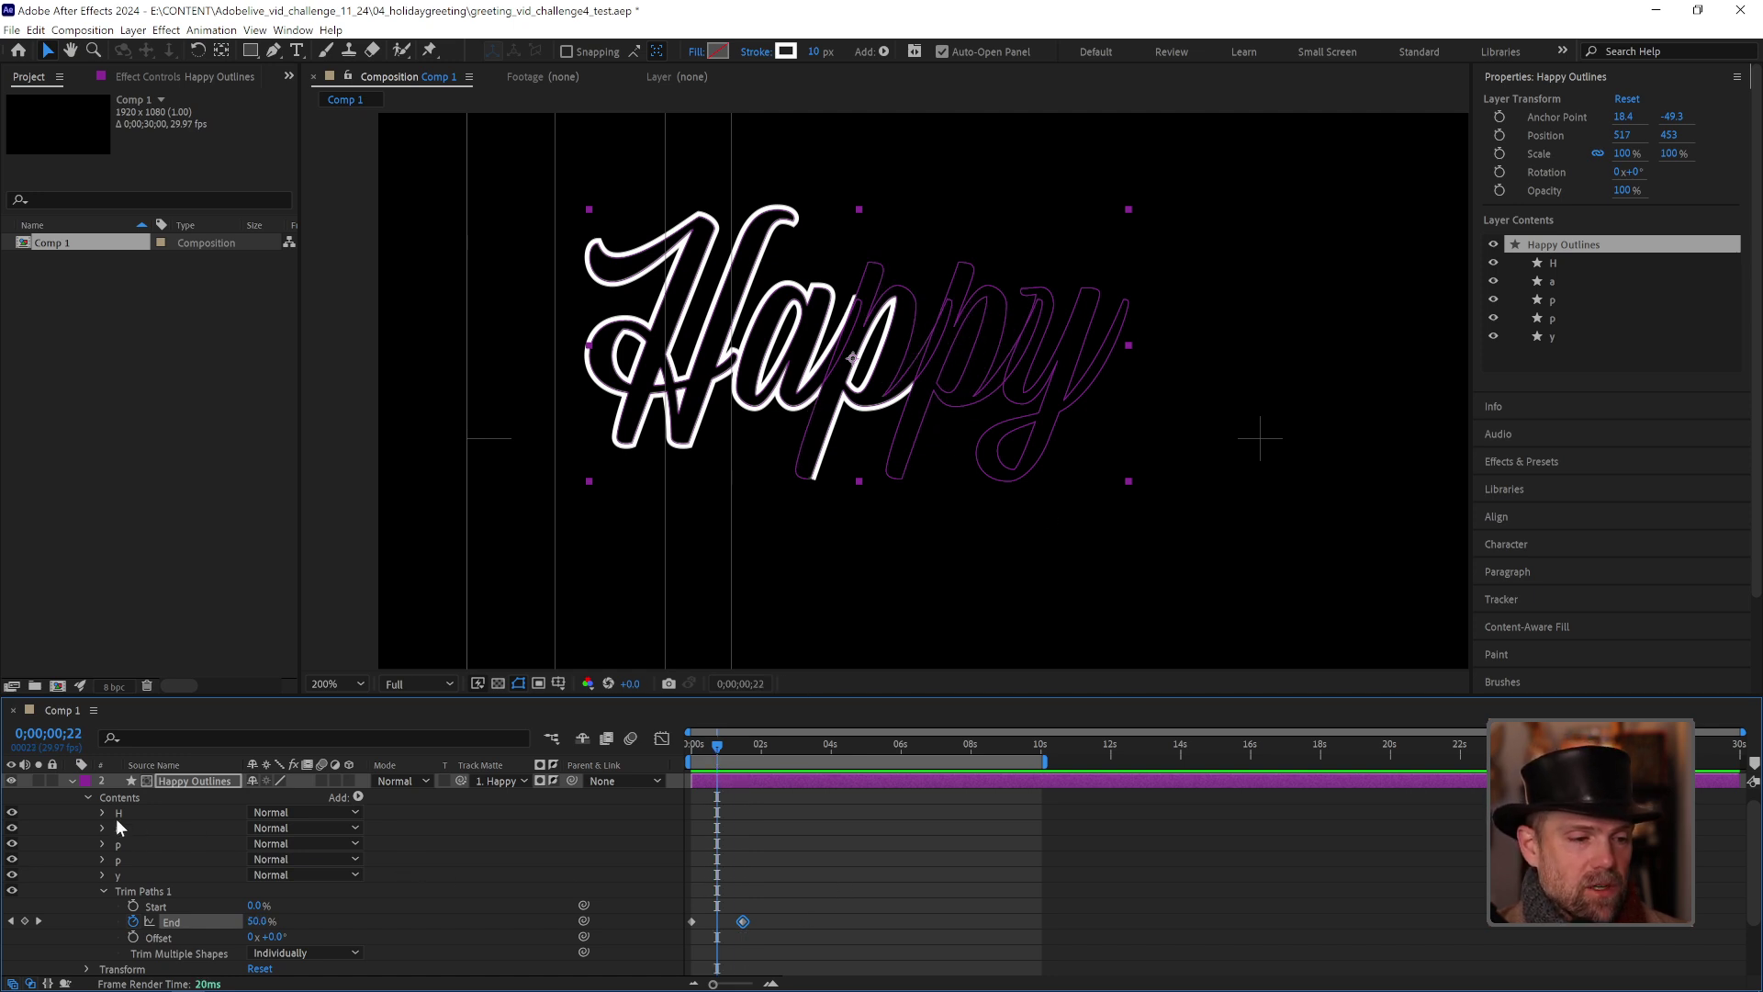
{"action": "mouse_move", "coordinate": [711, 750]}
{"action": "left_mouse_down"}
{"action": "mouse_move", "coordinate": [690, 751]}
{"action": "mouse_move", "coordinate": [705, 746]}
{"action": "left_mouse_up"}
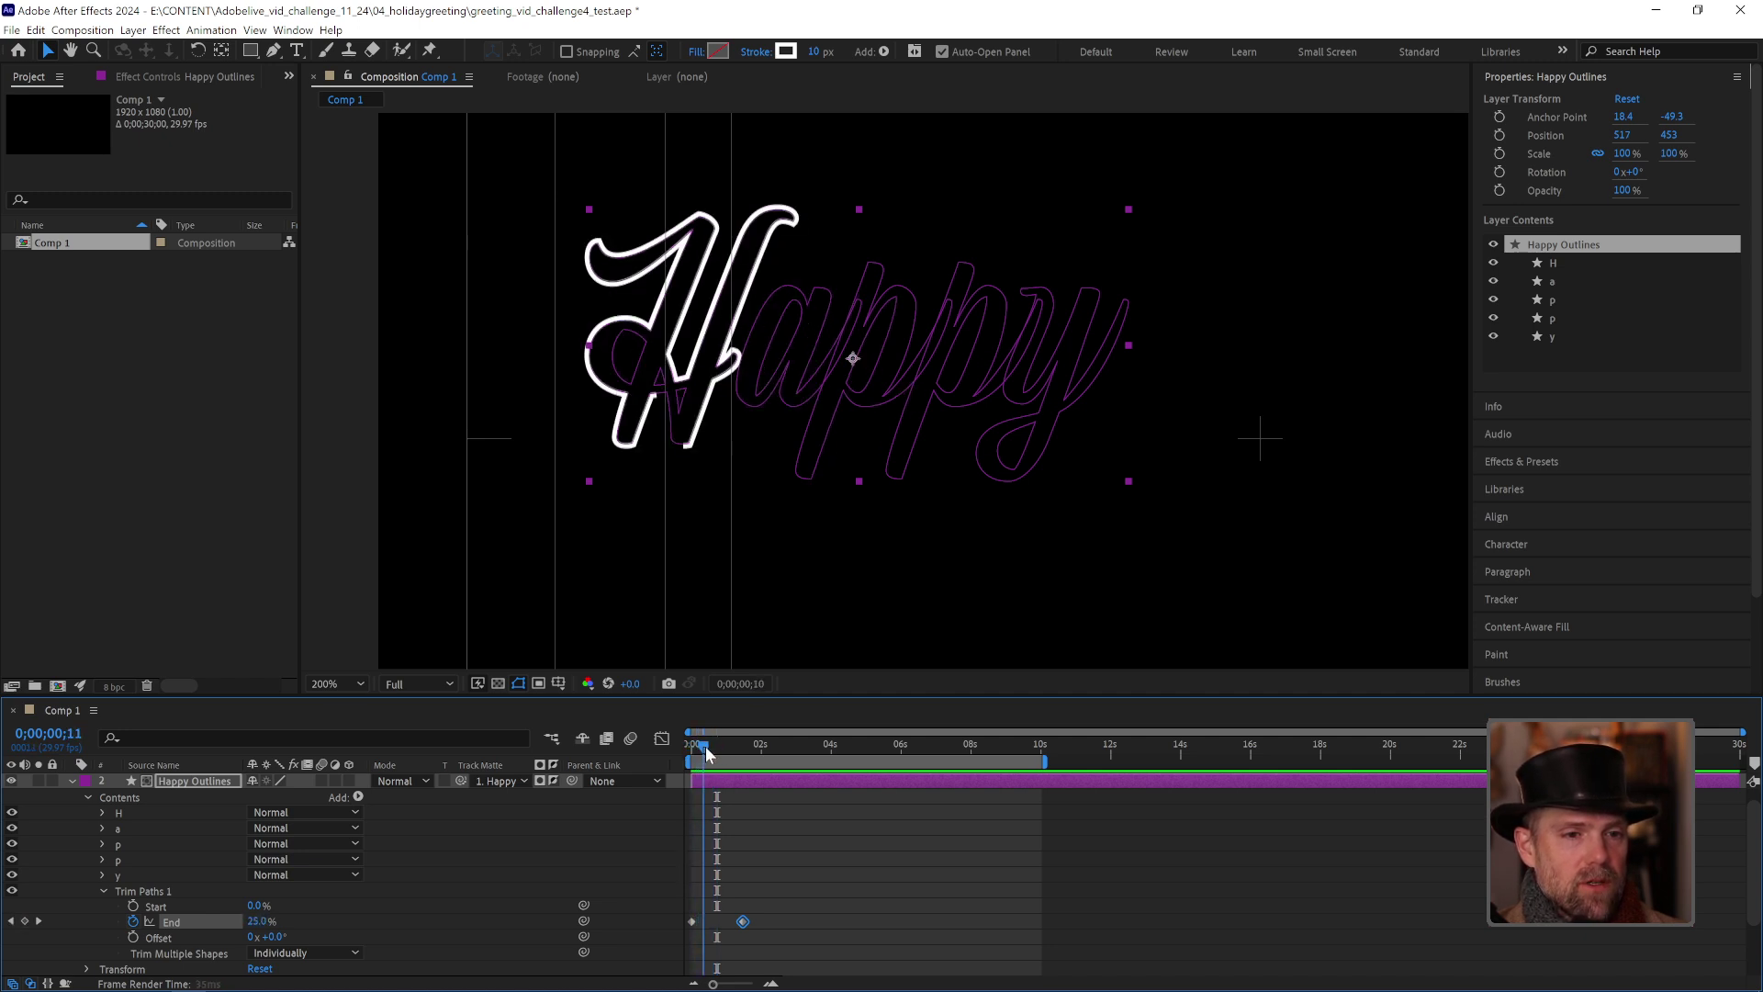
{"action": "left_click", "coordinate": [102, 810]}
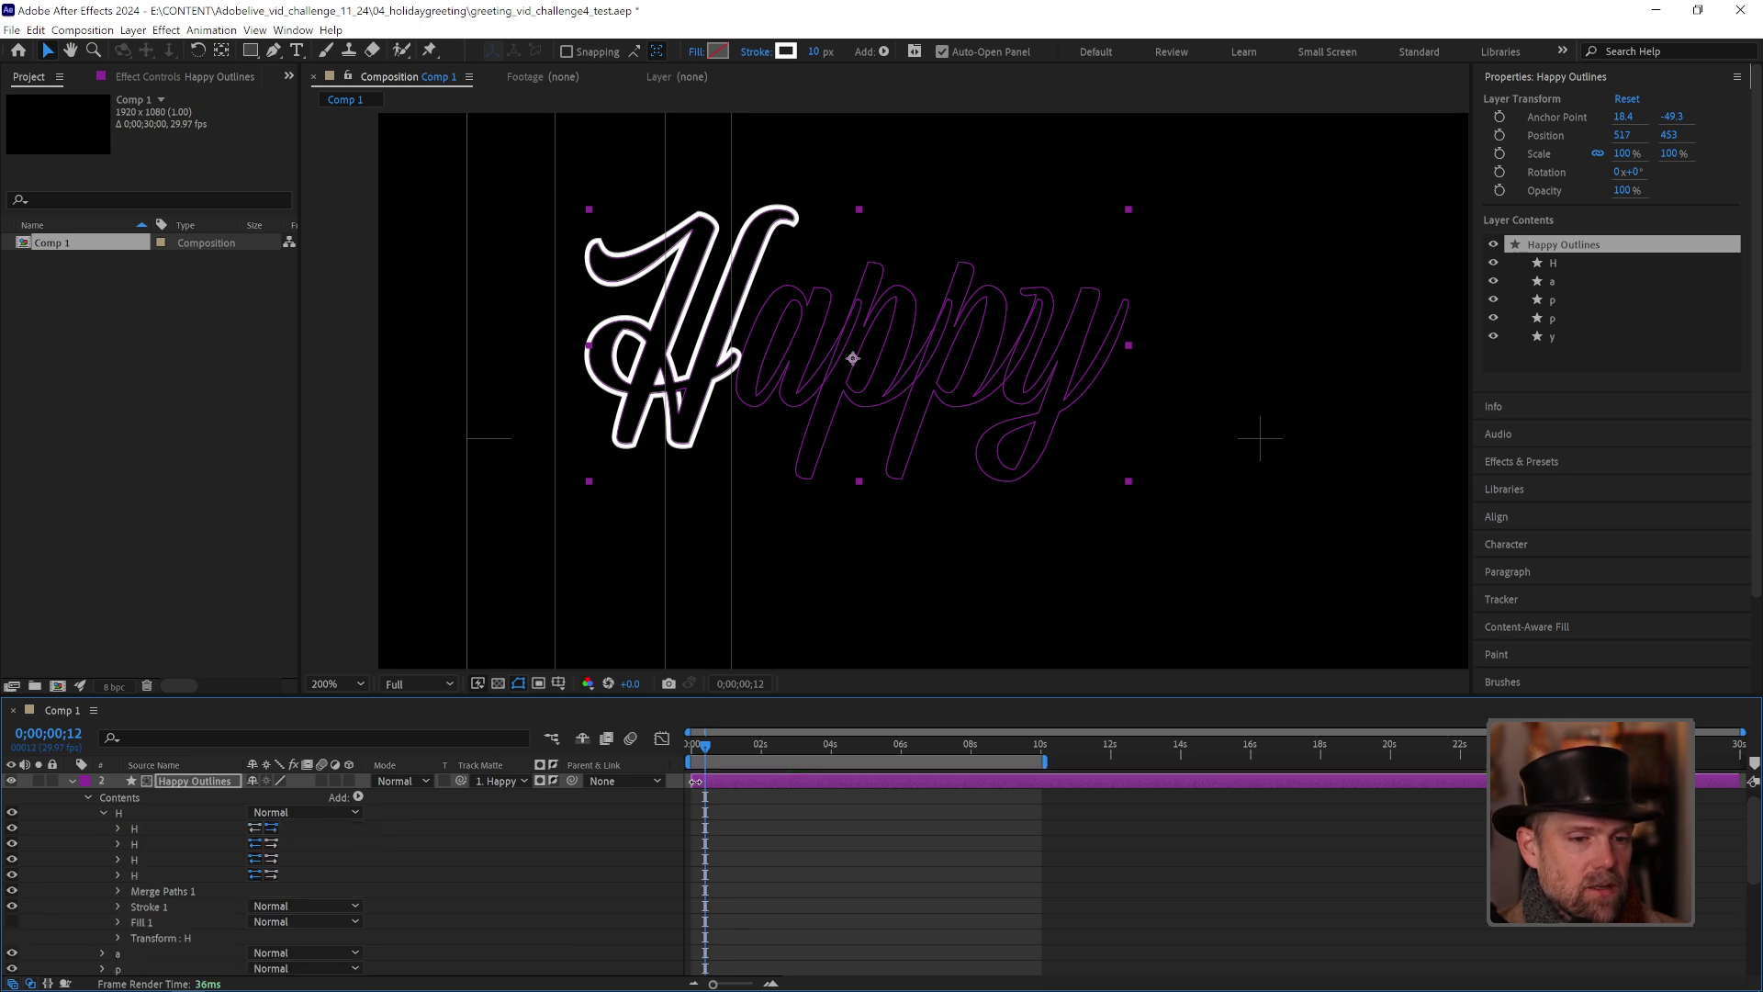
Step: Reverse the direction of the second, third and fourth paths in the H group, and scrub the outline animation to 0;00;01;15
{"action": "left_click", "coordinate": [273, 843]}
{"action": "left_click", "coordinate": [272, 859]}
{"action": "left_click", "coordinate": [271, 875]}
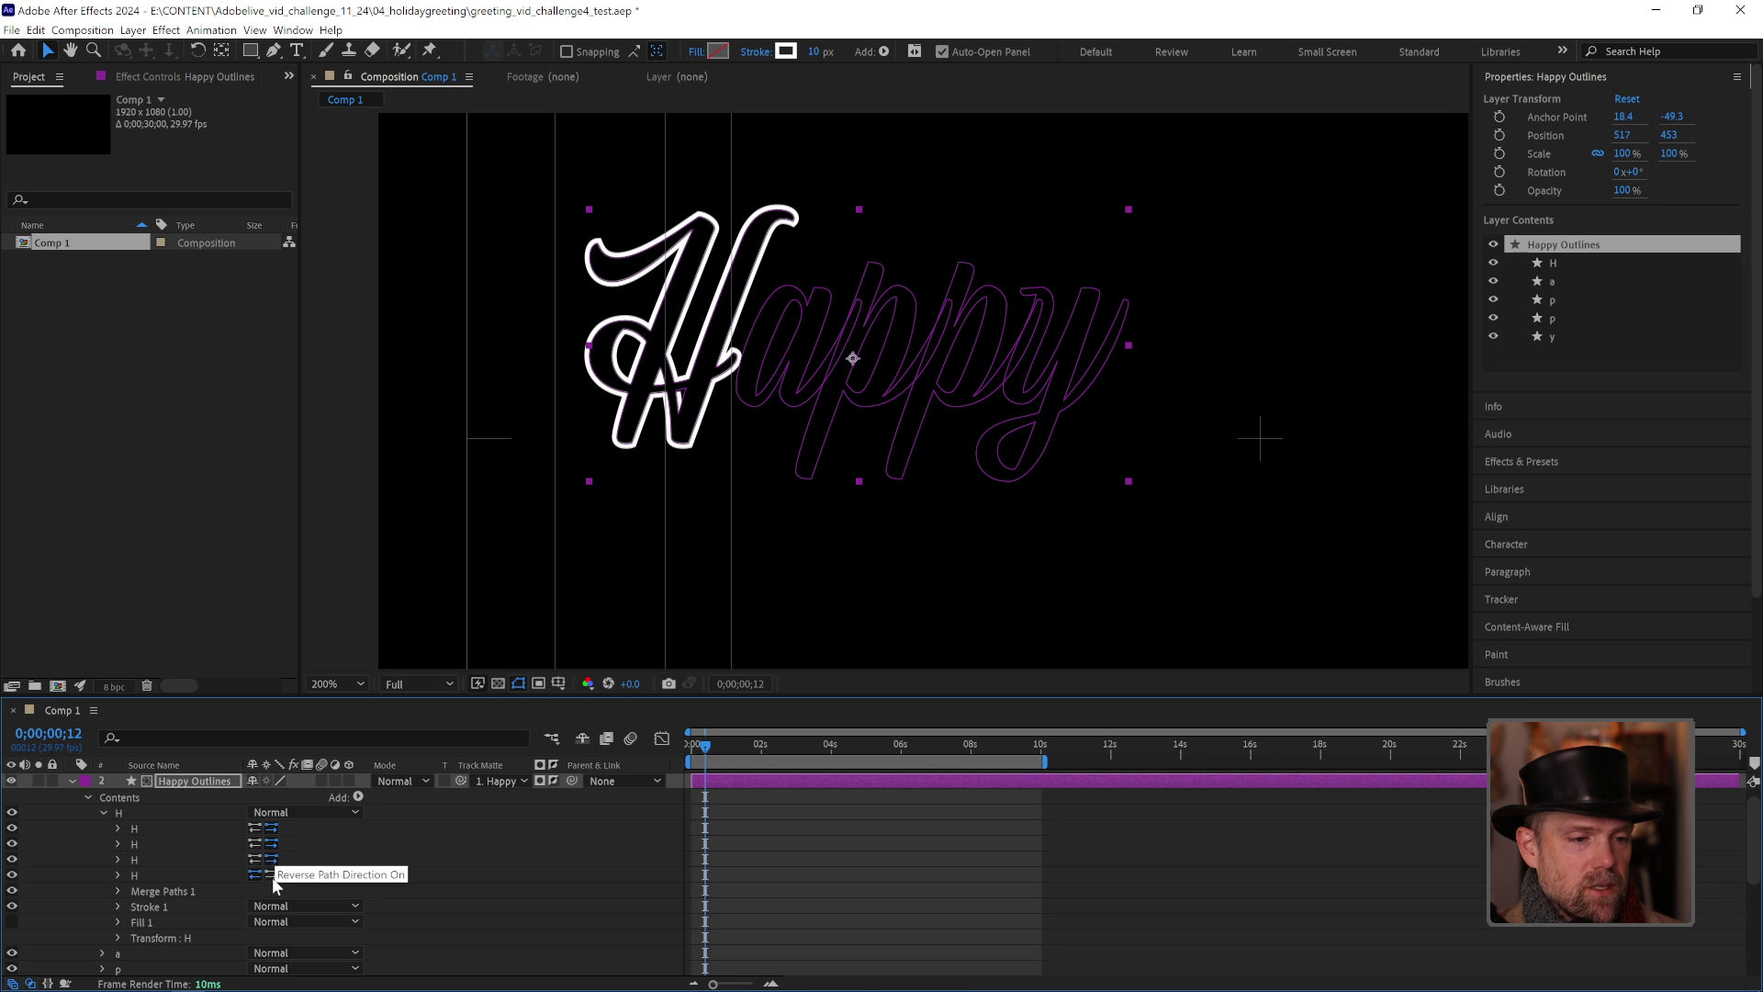
{"action": "mouse_move", "coordinate": [691, 752]}
{"action": "left_mouse_down"}
{"action": "mouse_move", "coordinate": [755, 746]}
{"action": "mouse_move", "coordinate": [705, 754]}
{"action": "left_mouse_up"}
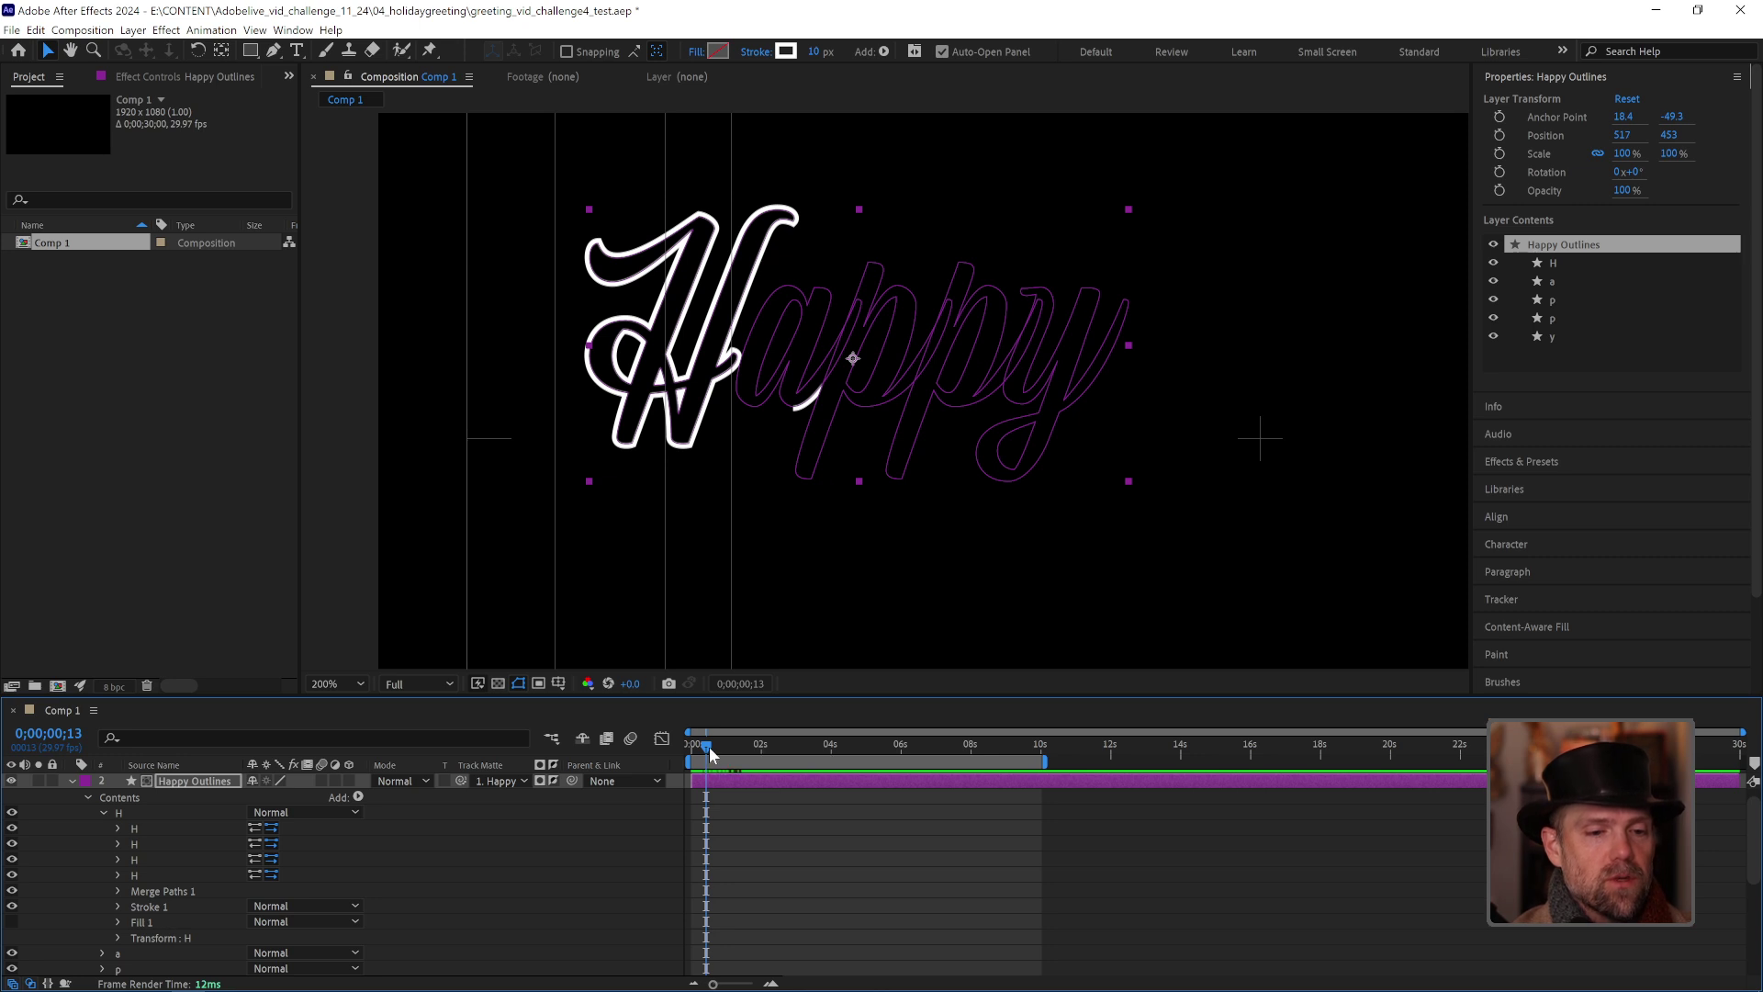
{"action": "left_click", "coordinate": [709, 746]}
{"action": "left_click_drag", "start_coordinate": [717, 745], "coordinate": [743, 748]}
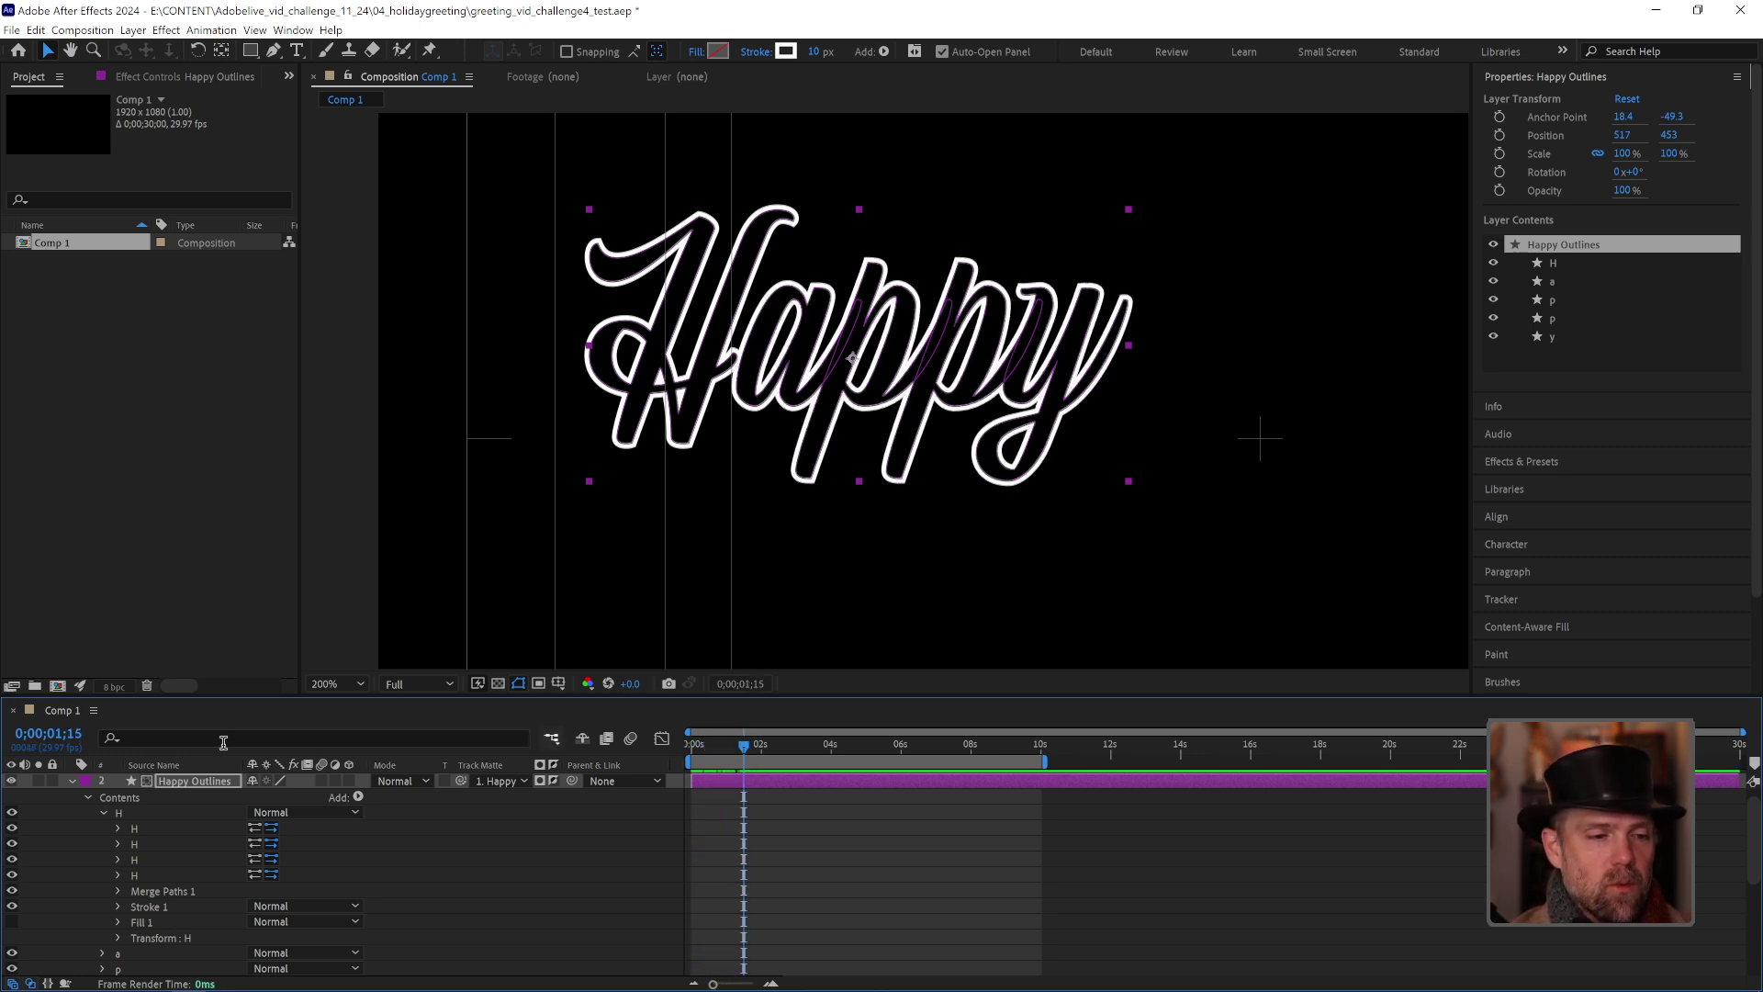
Step: Collapse the H group and preview the Happy outline drawing on from the first frame
{"action": "left_click", "coordinate": [99, 810]}
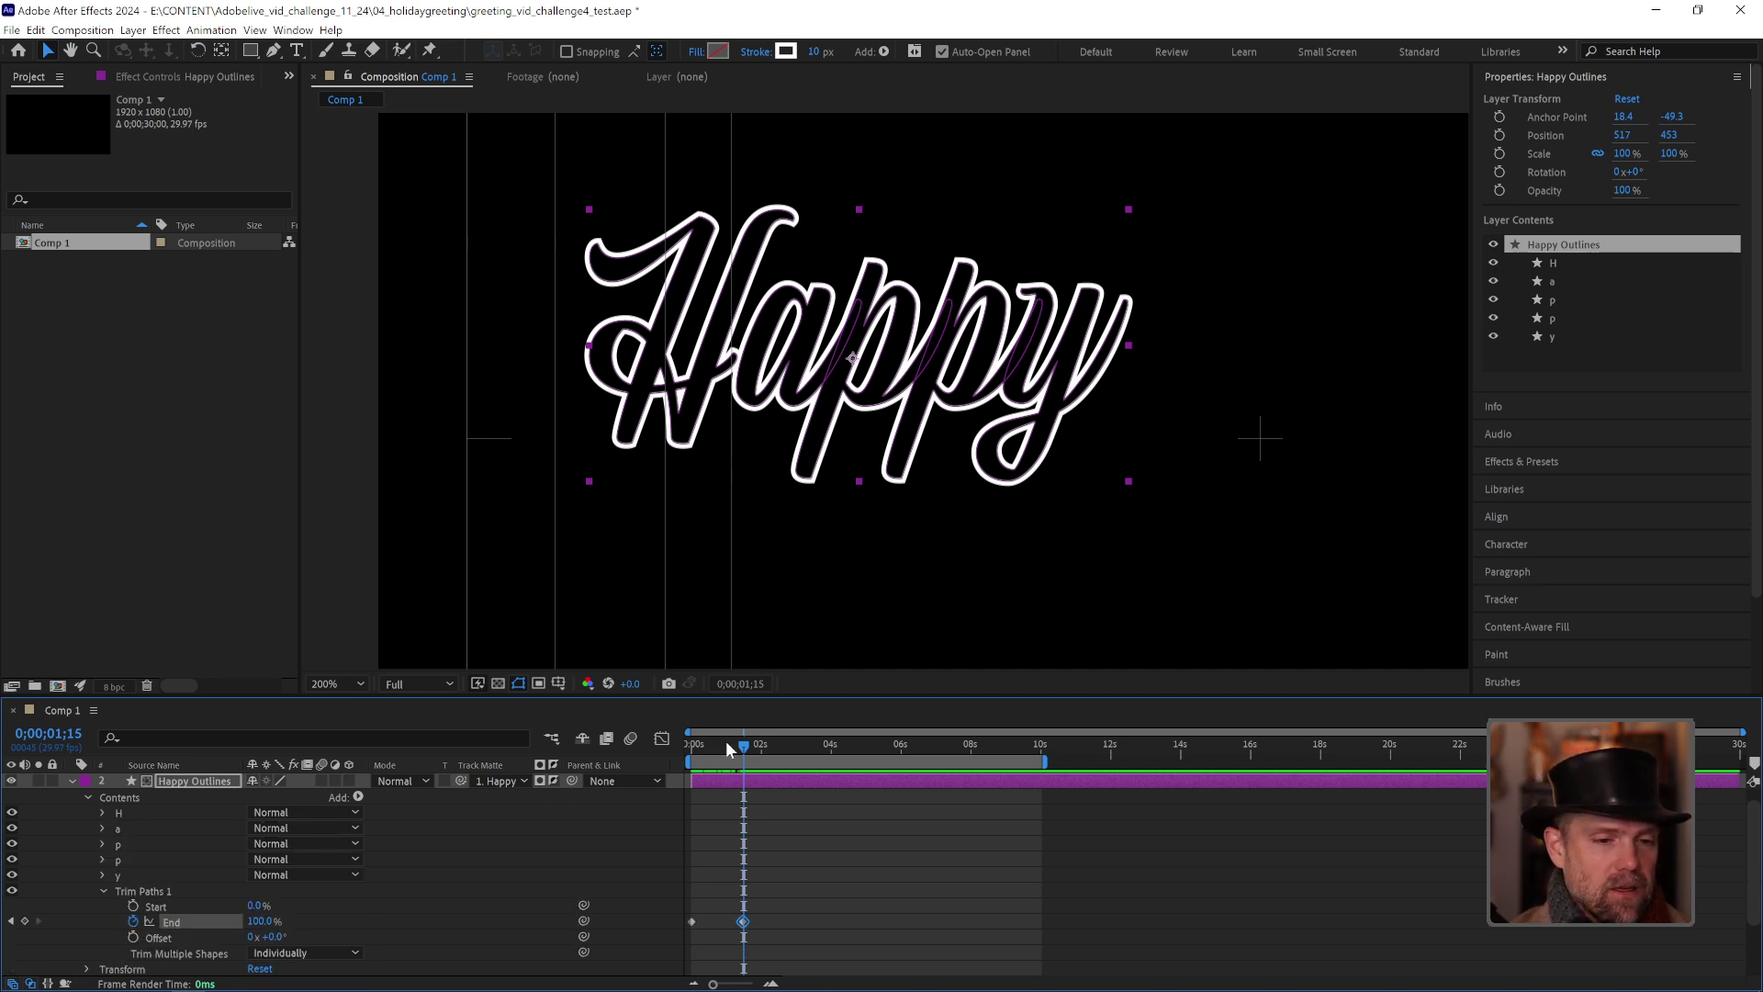
{"action": "left_click_drag", "start_coordinate": [726, 740], "coordinate": [675, 753]}
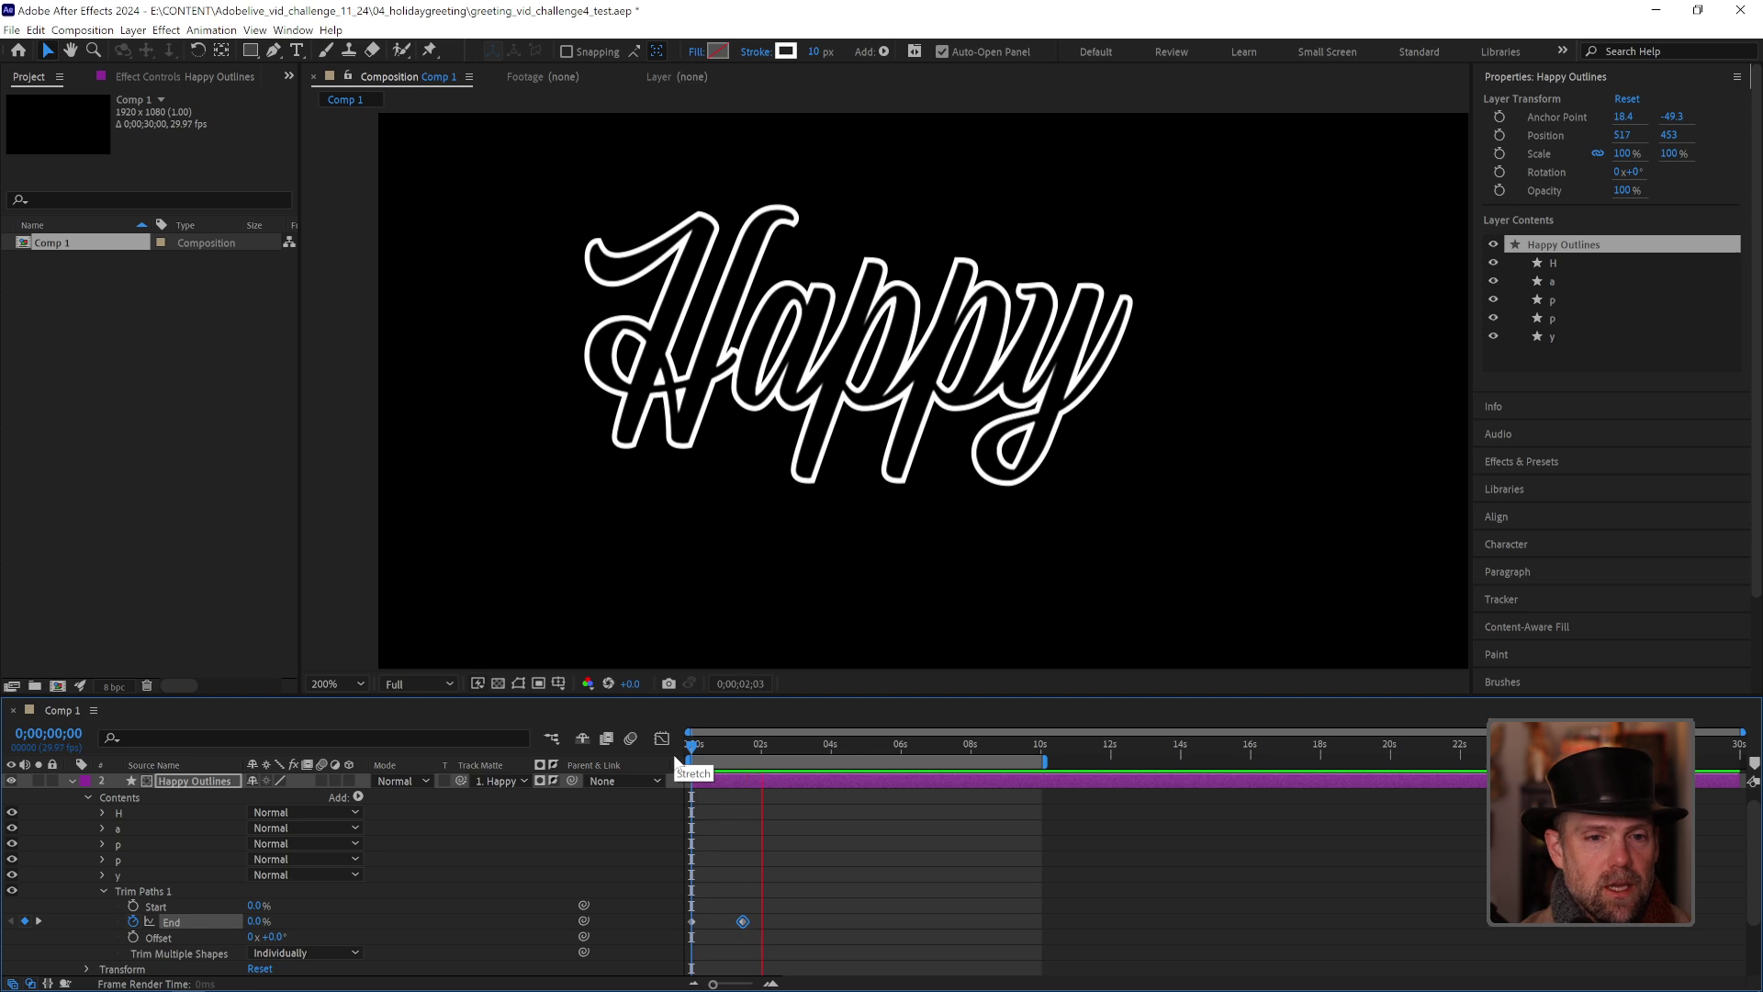
{"action": "key", "text": "space"}
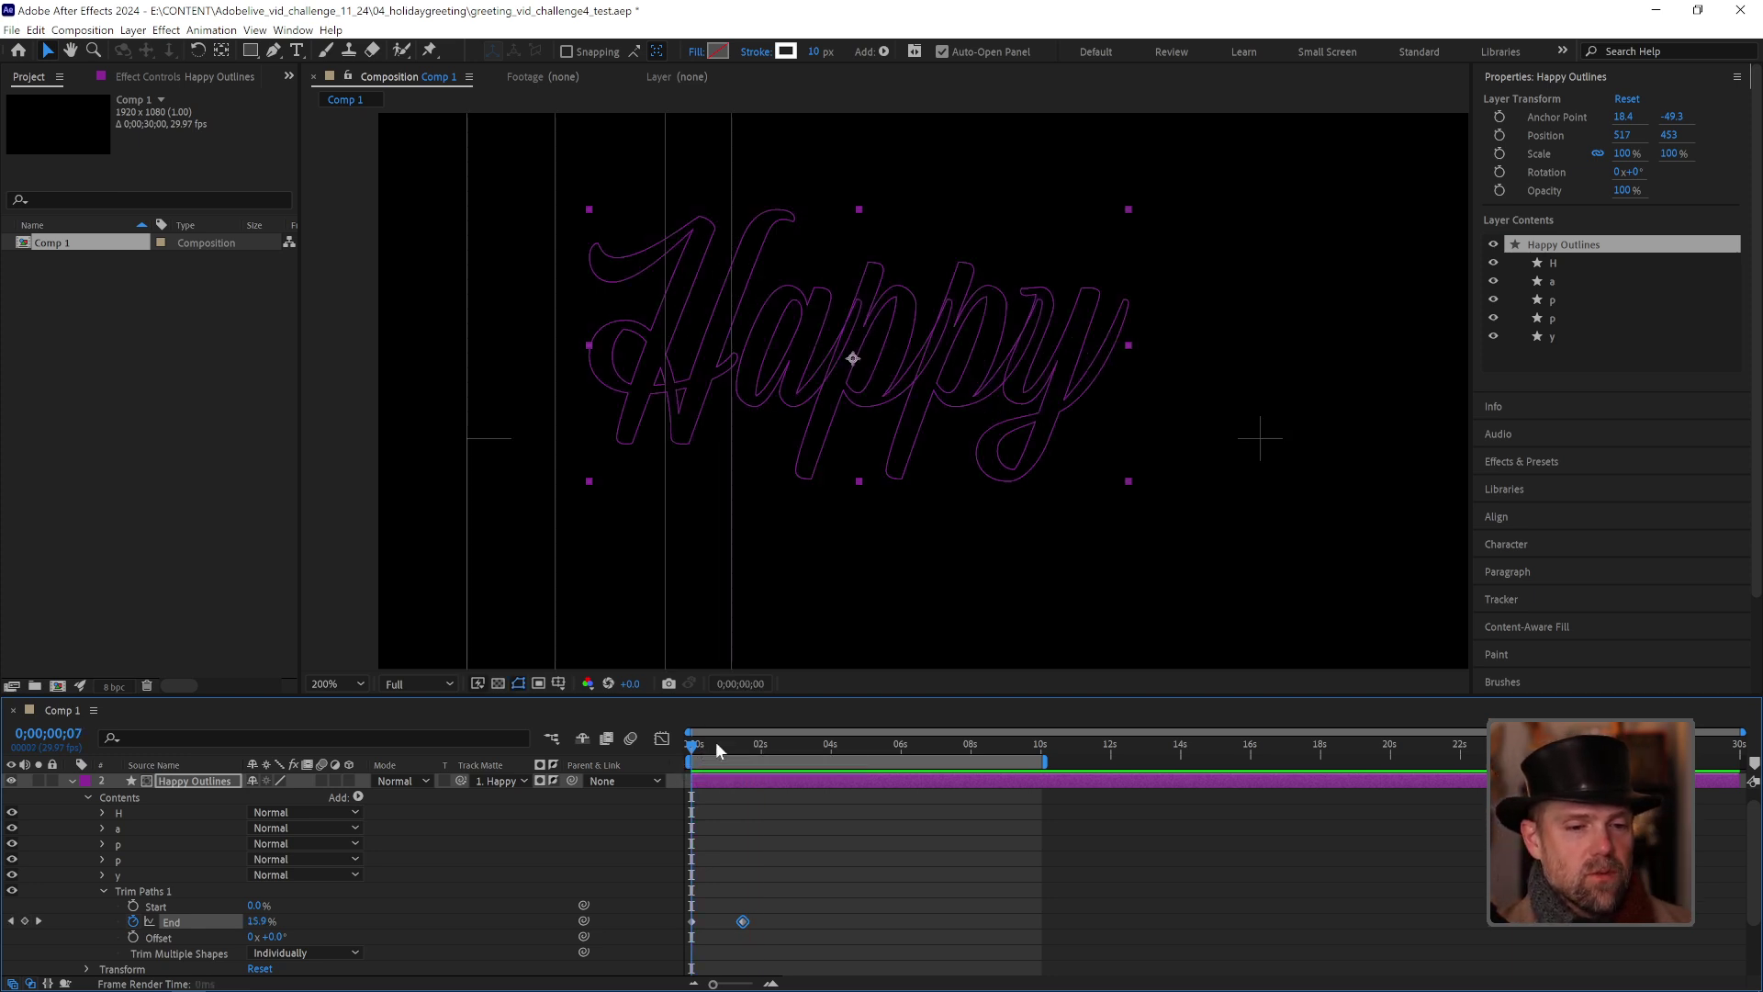
{"action": "left_click_drag", "start_coordinate": [715, 741], "coordinate": [769, 749]}
{"action": "key", "text": "comma"}
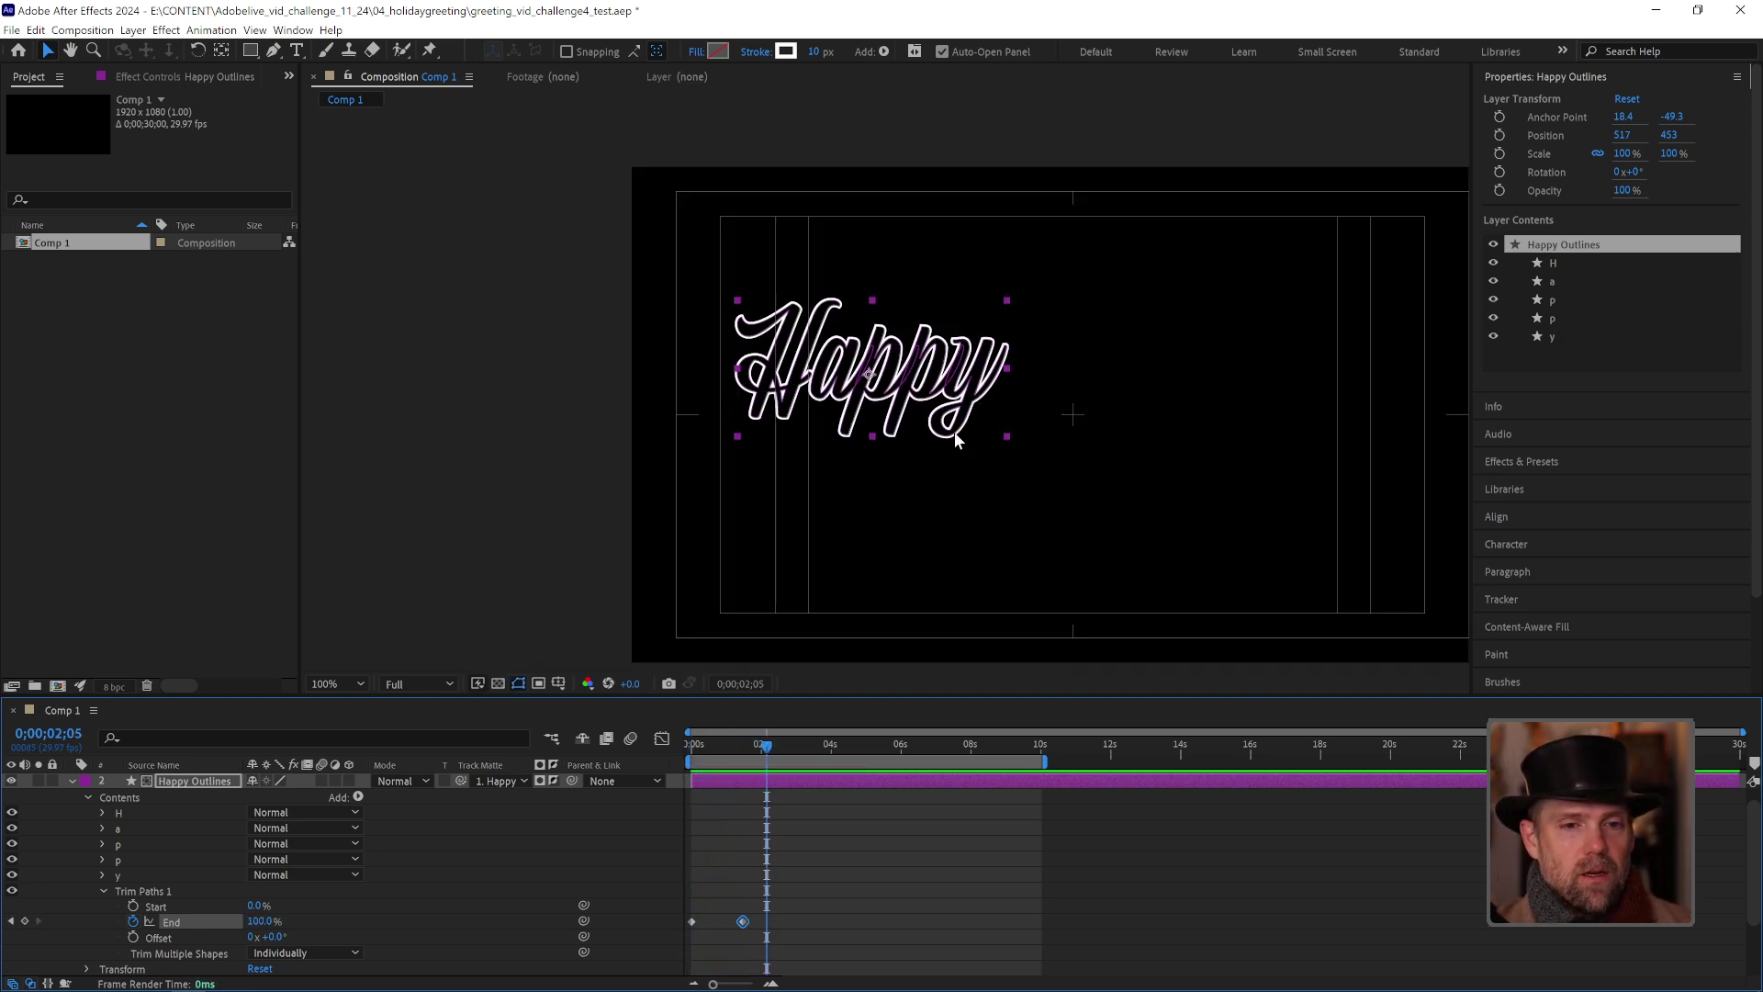
Step: Reveal only the keyframes of Happy Outlines, try Easy Ease on the last End keyframe, preview it, and undo the easing
{"action": "left_click", "coordinate": [72, 778]}
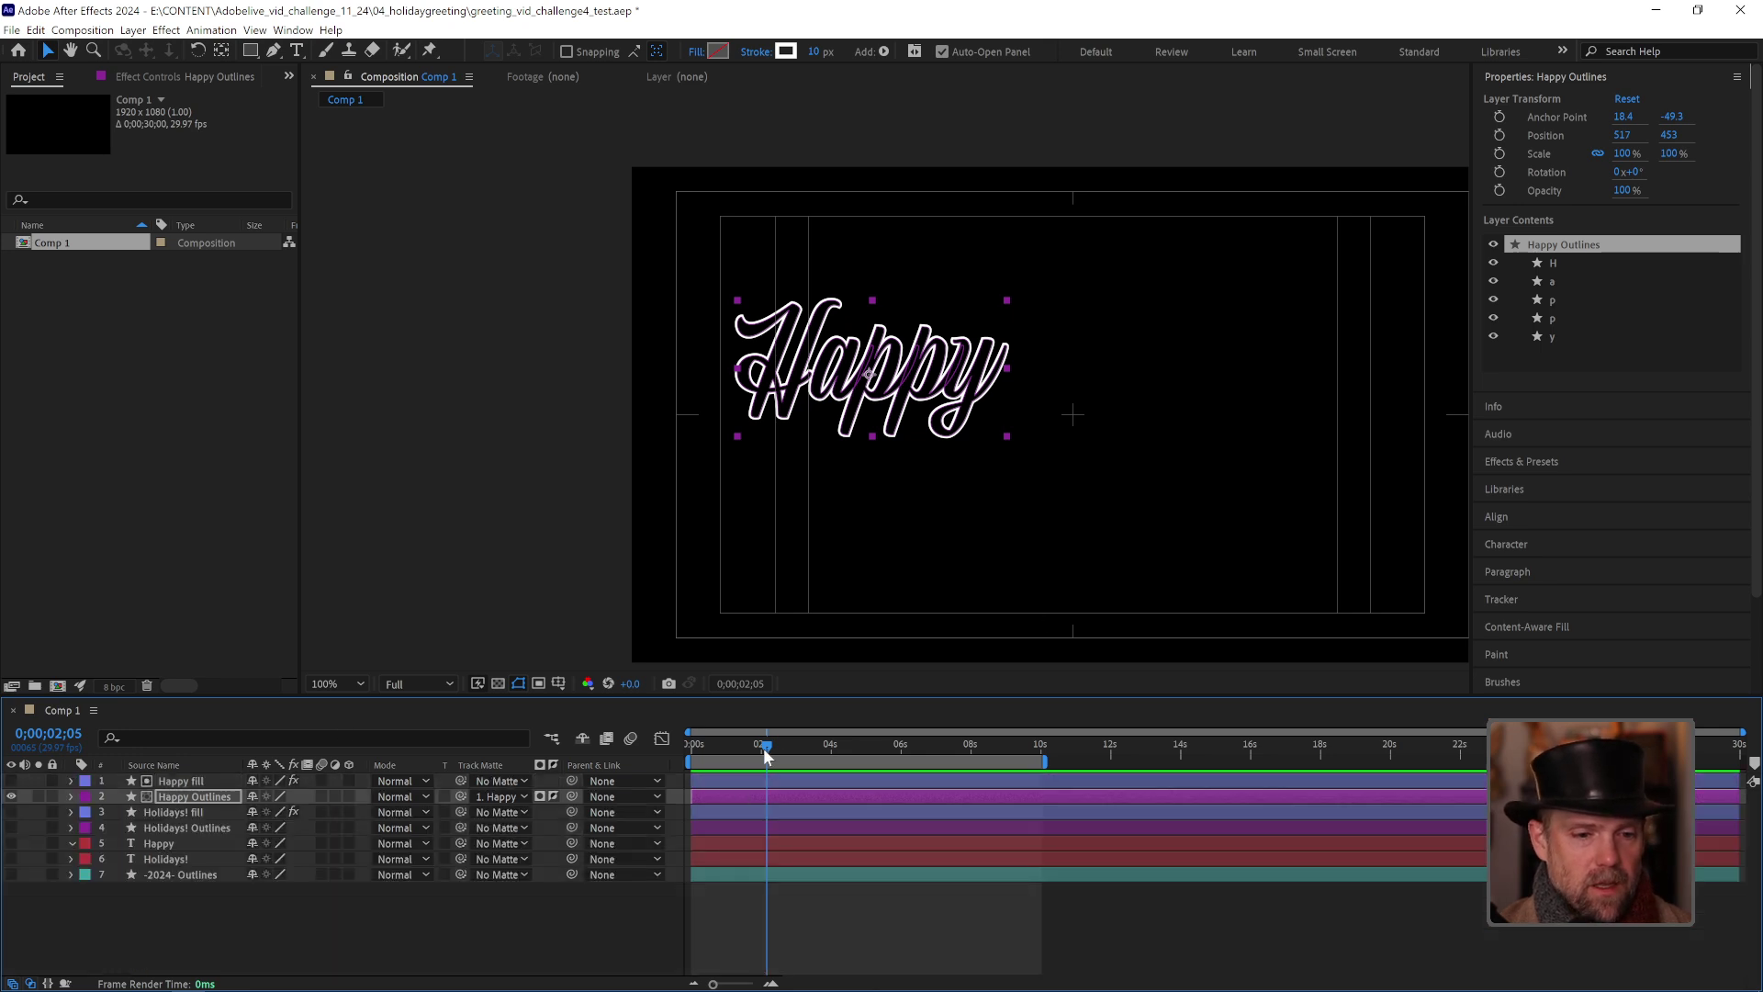
{"action": "key", "text": "u"}
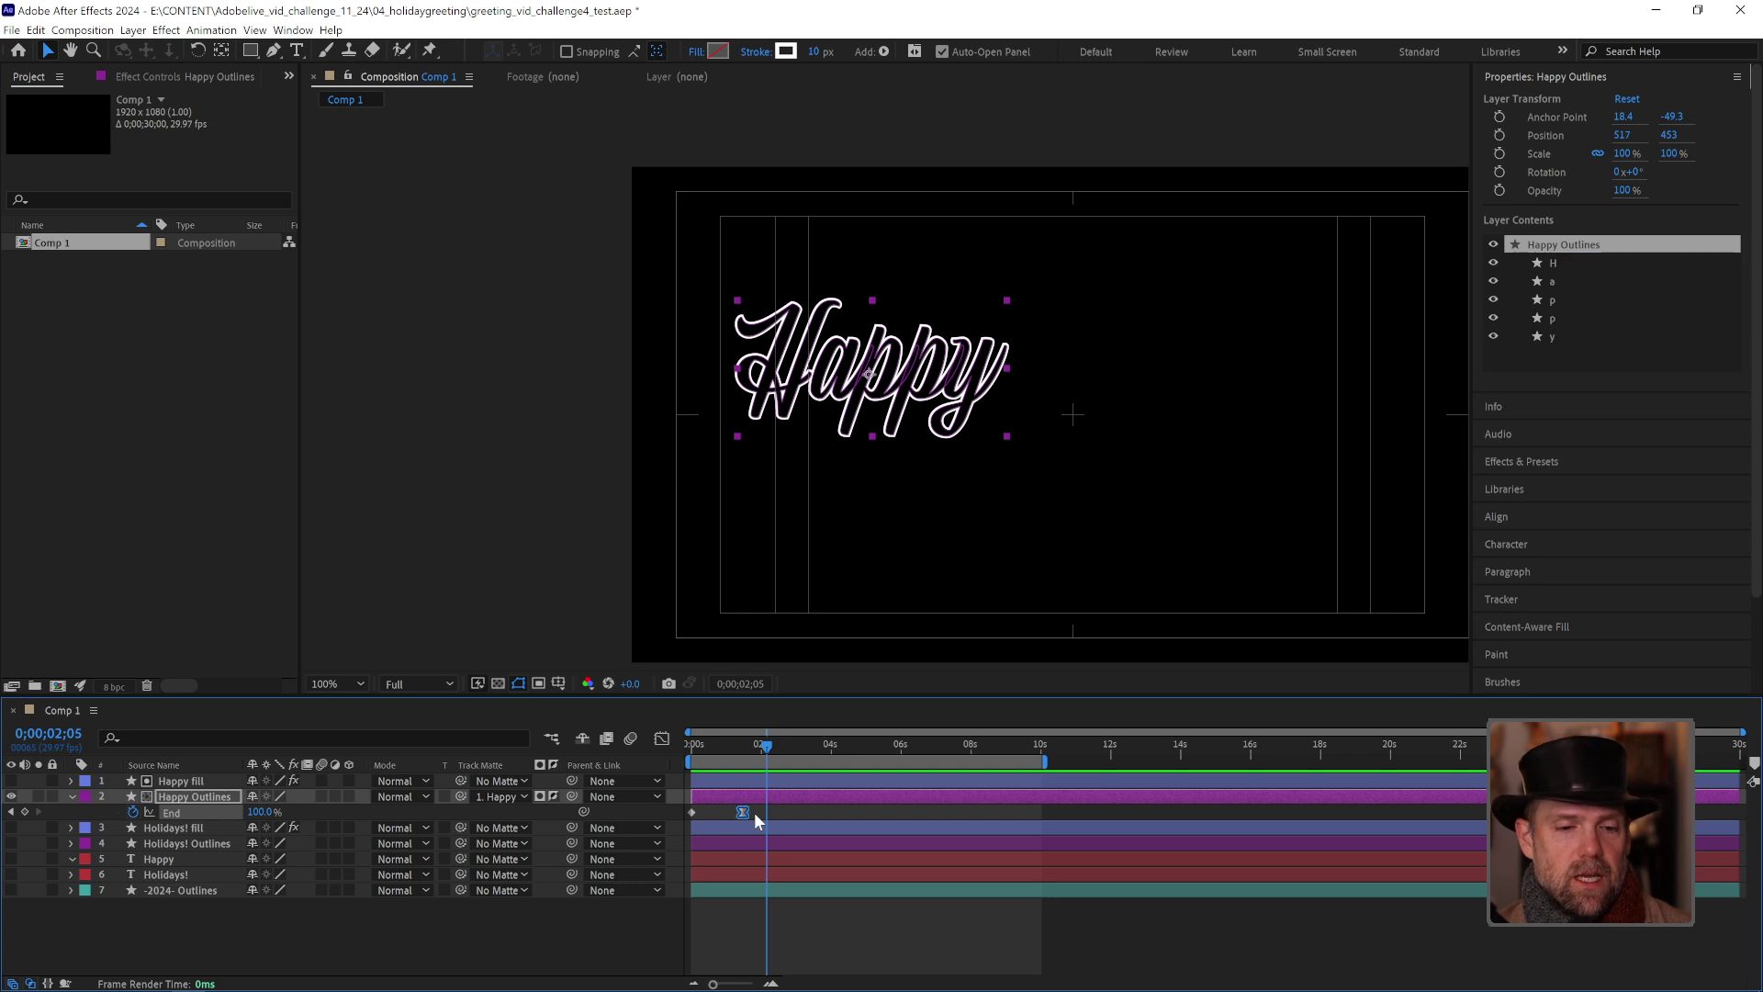
{"action": "left_click_drag", "start_coordinate": [745, 747], "coordinate": [657, 747]}
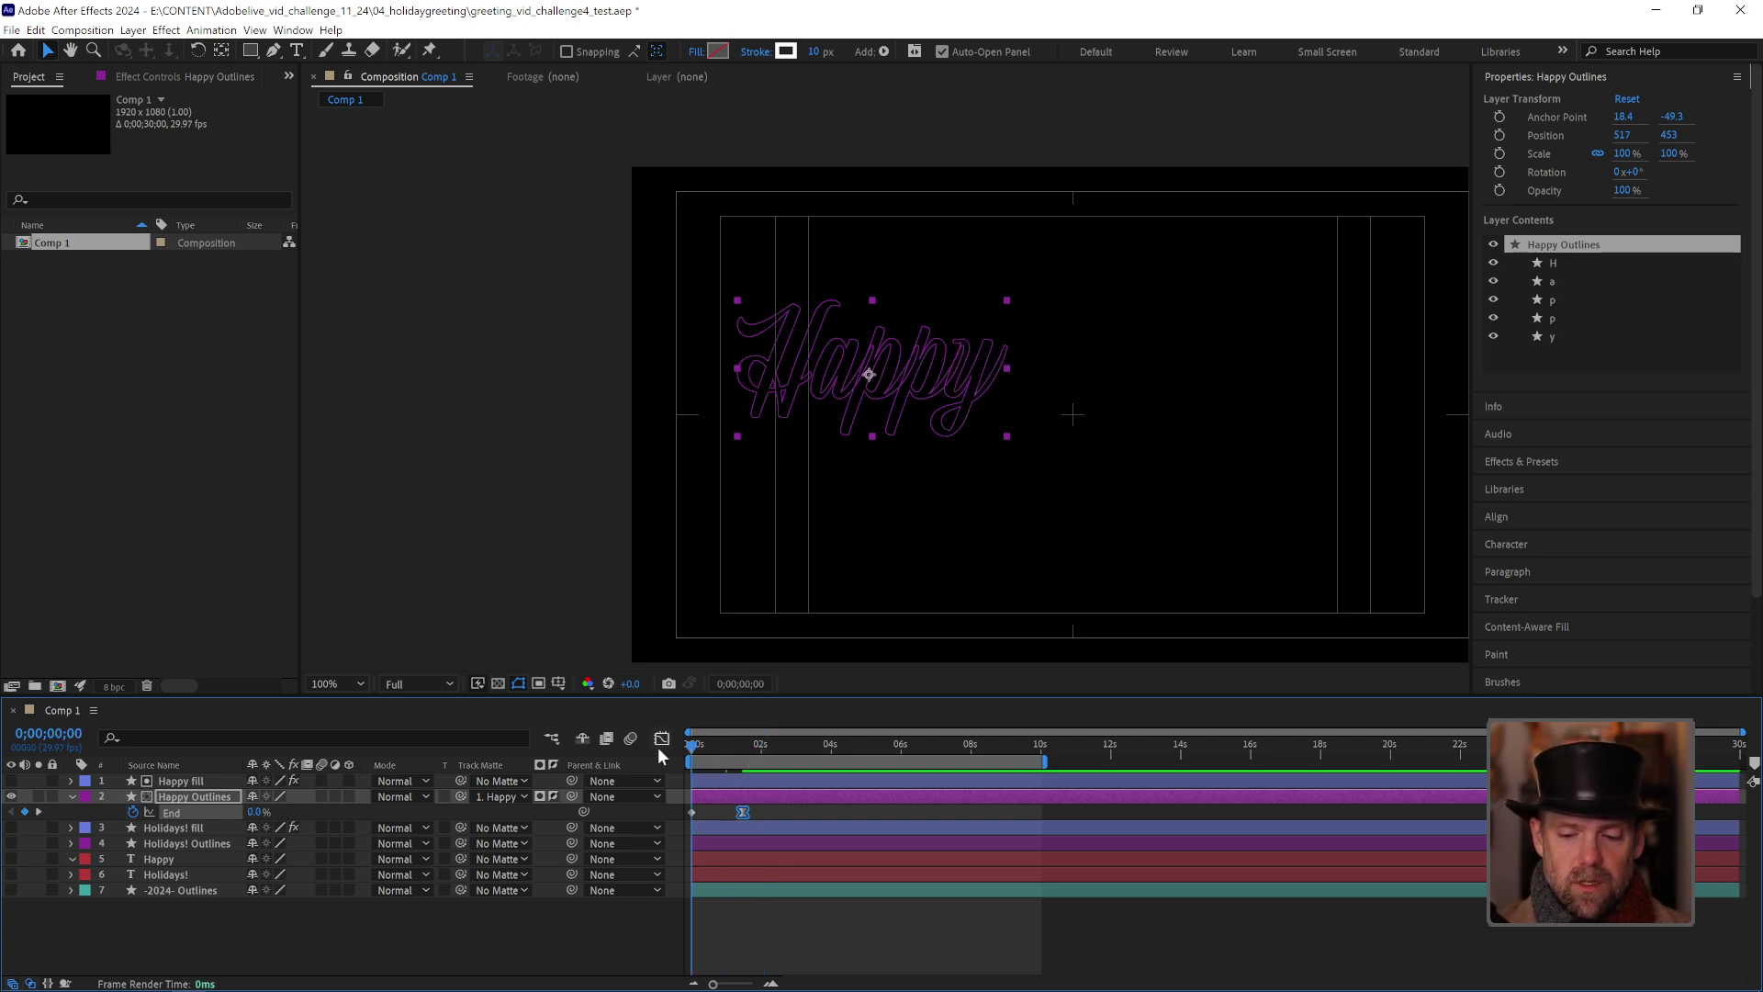
{"action": "key", "text": "space"}
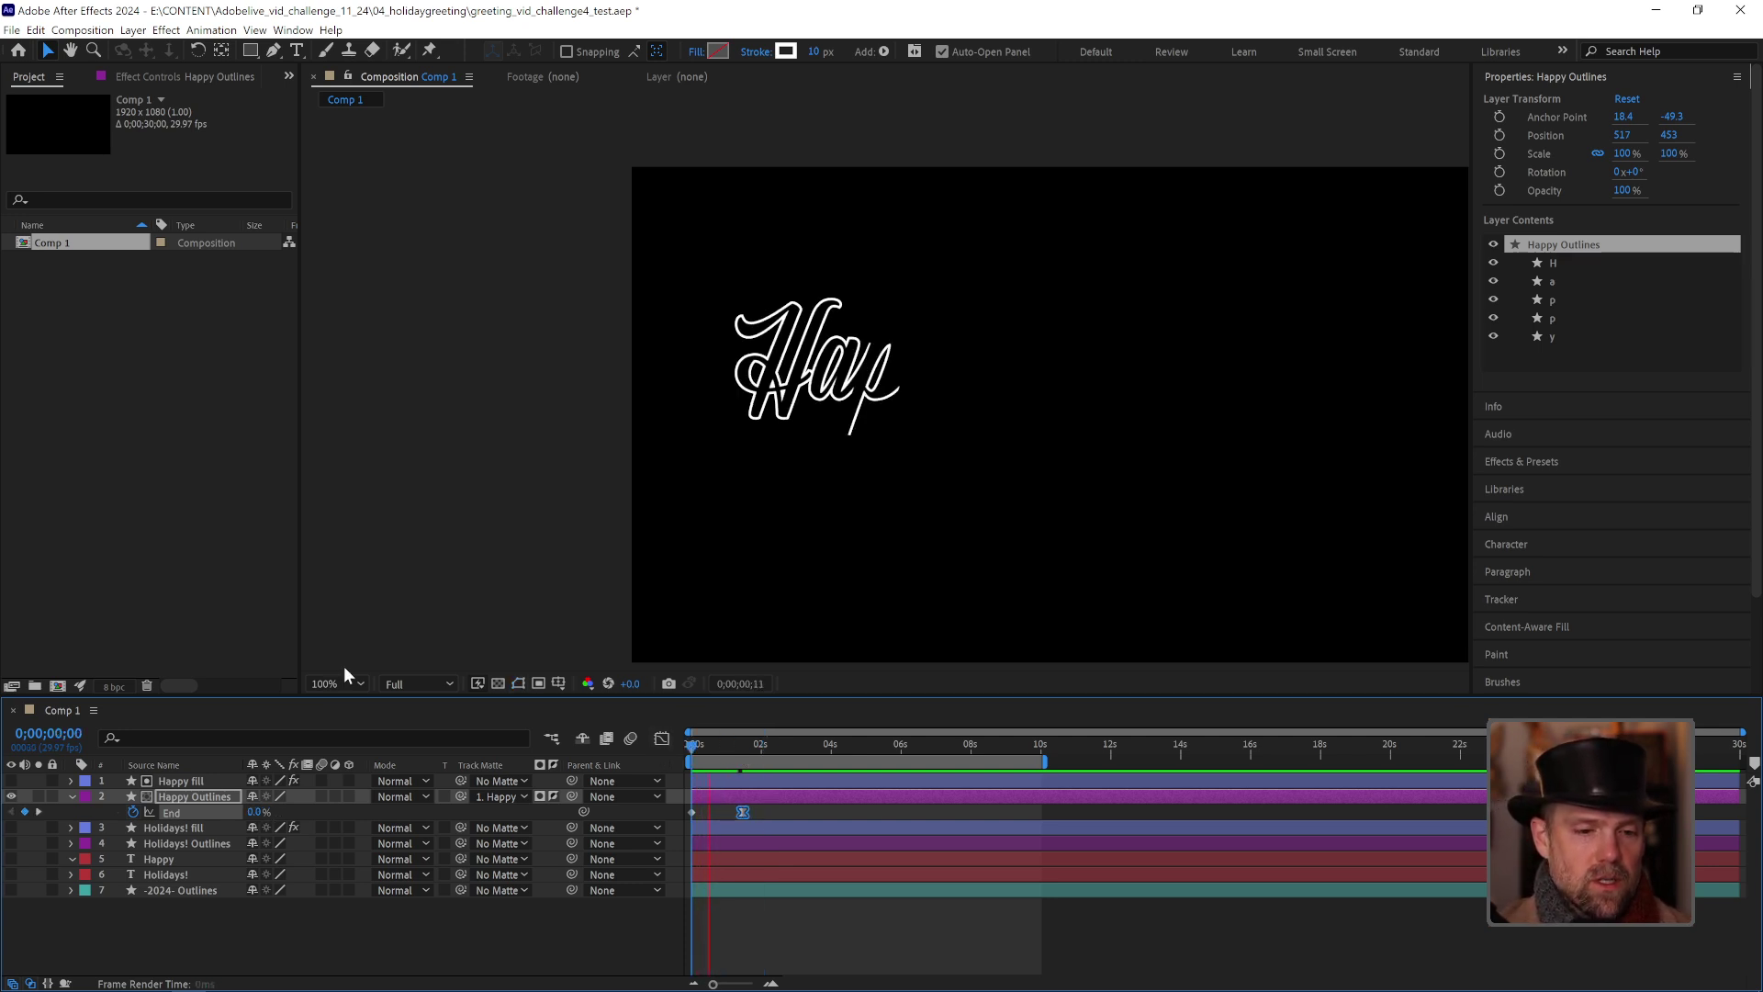
{"action": "left_click_drag", "start_coordinate": [744, 747], "coordinate": [652, 751]}
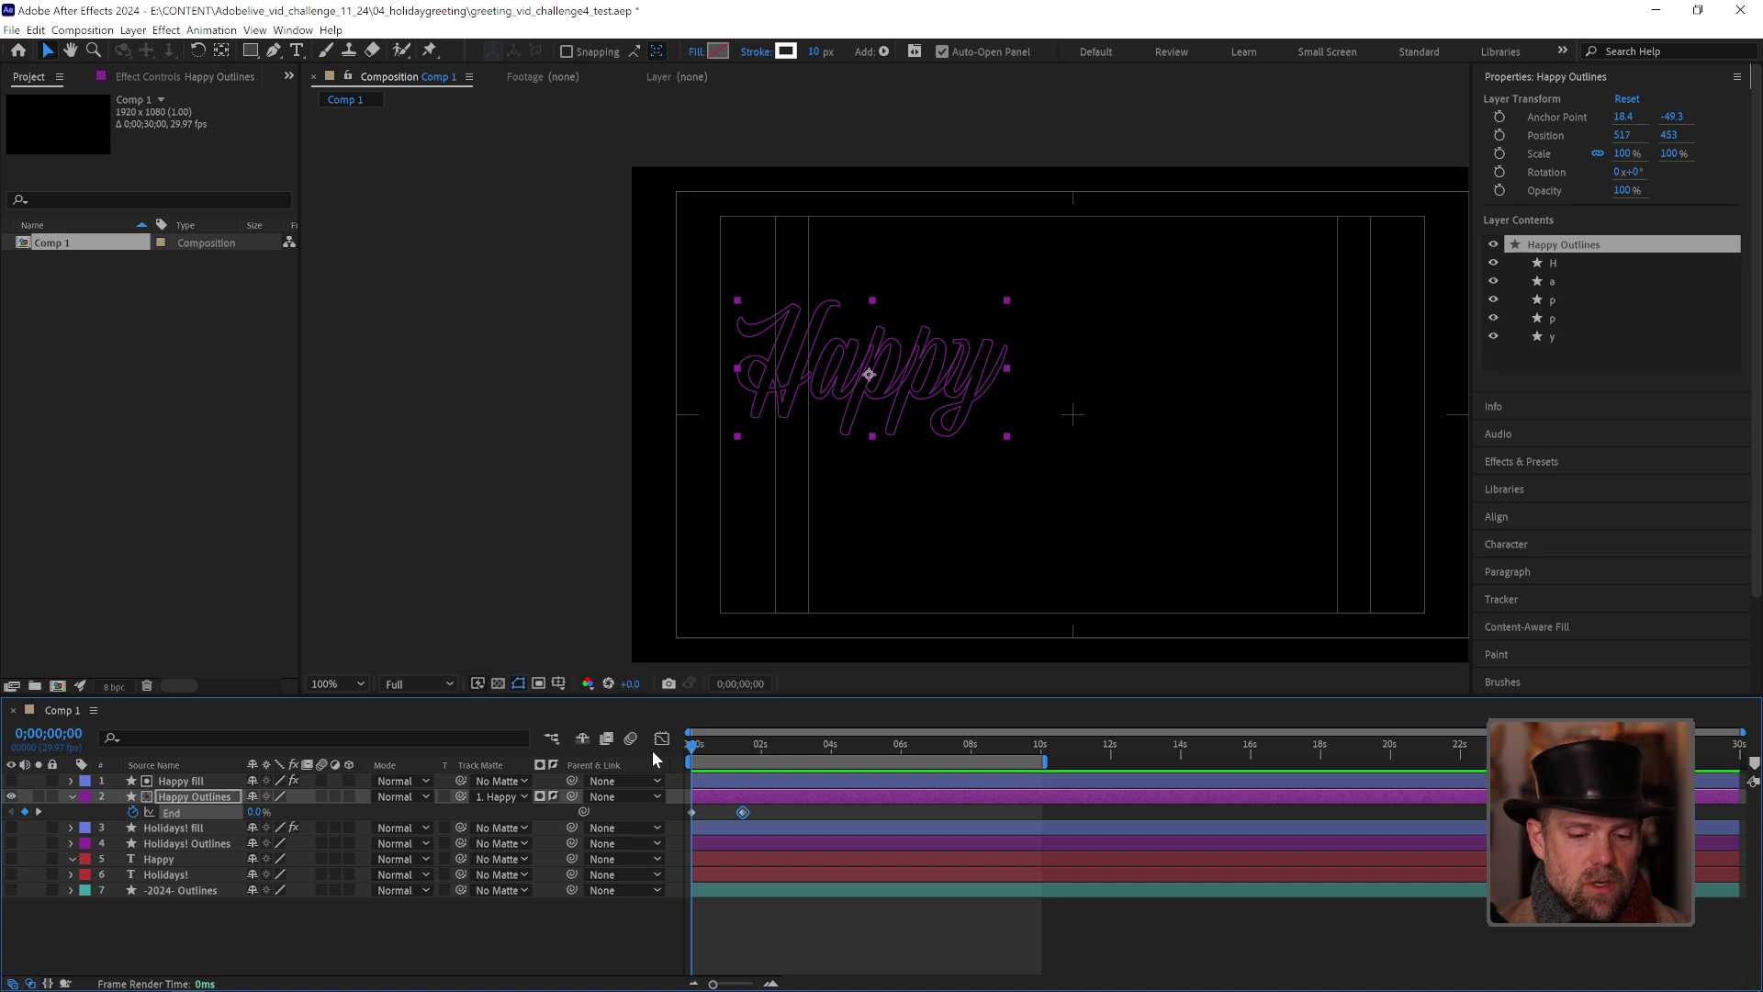
Step: Apply Easy Ease to the first End keyframe of Happy Outlines and preview the draw-on
{"action": "left_click", "coordinate": [690, 813]}
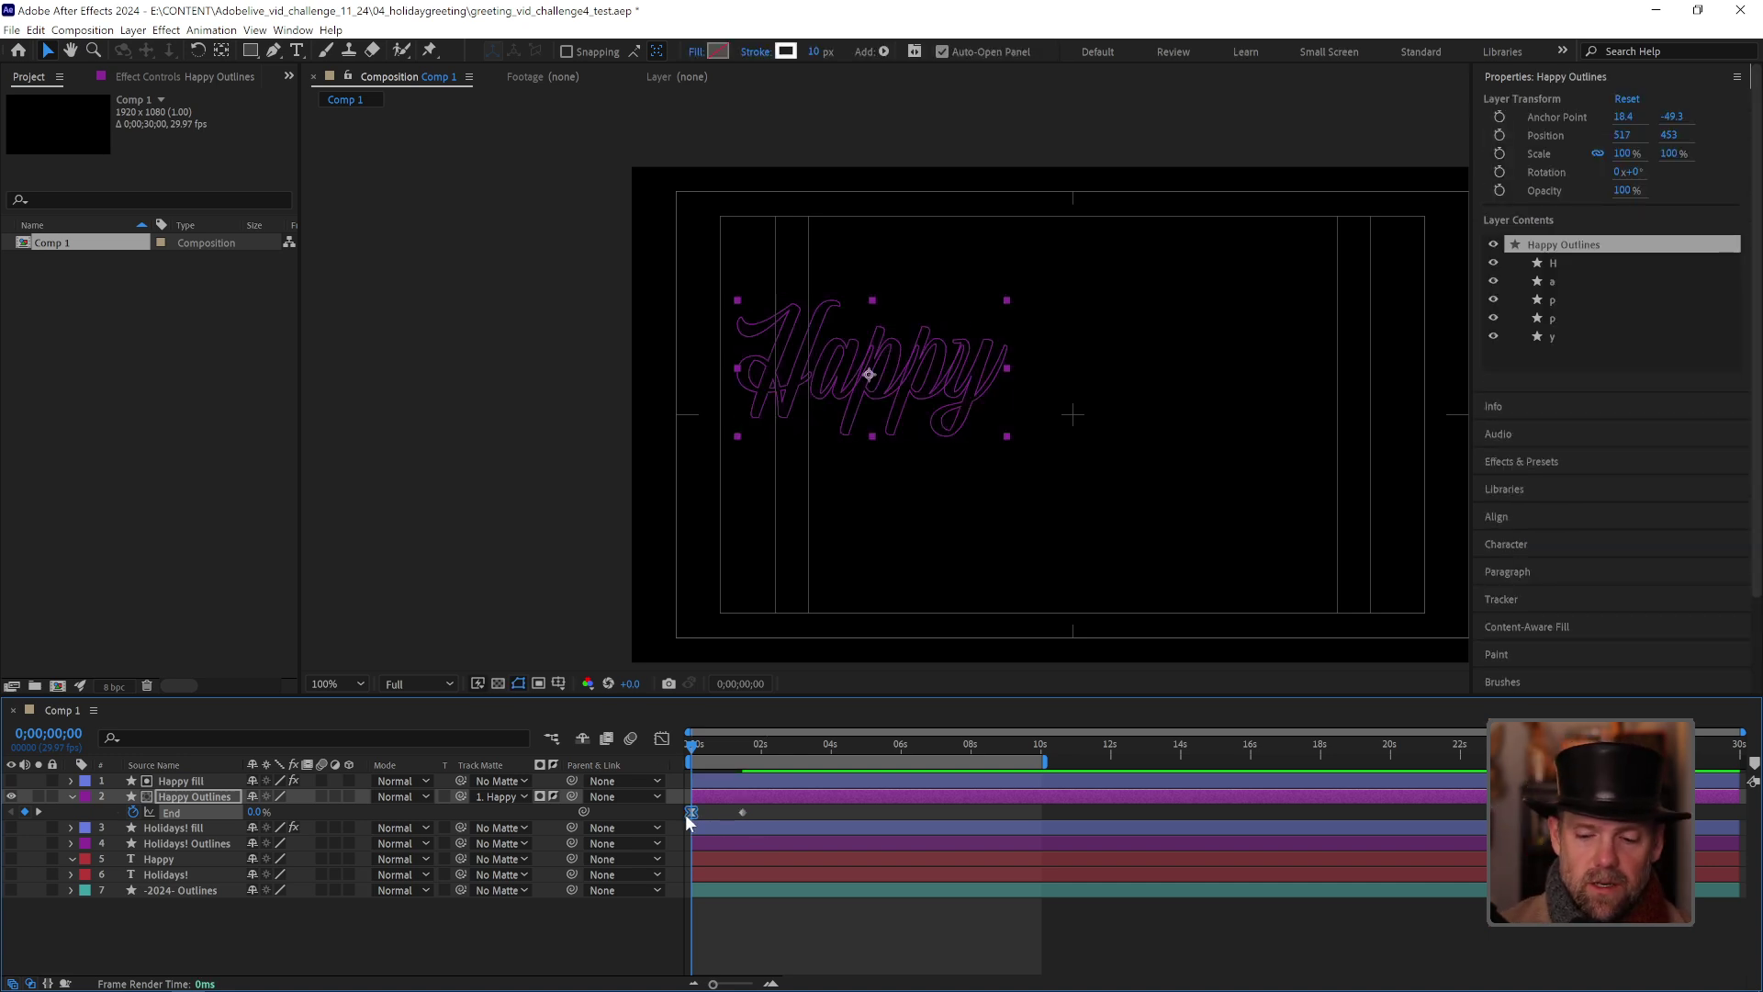
{"action": "key", "text": "space"}
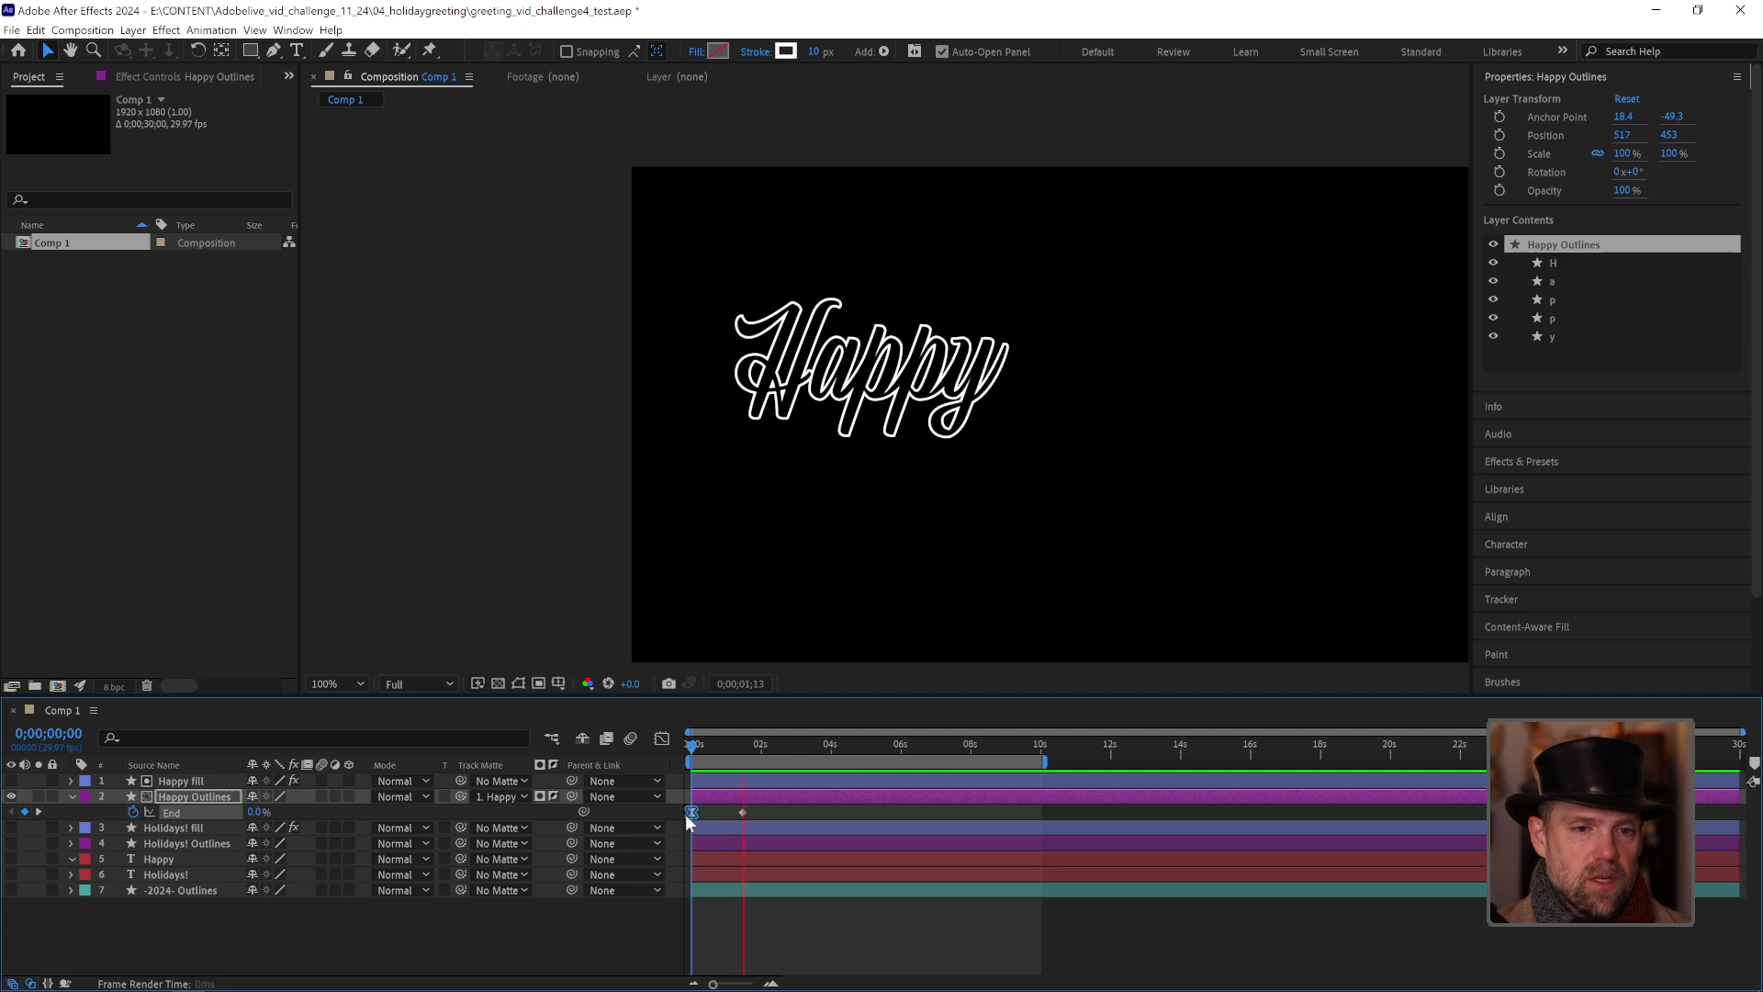
{"action": "key", "text": "space"}
{"action": "key", "text": "apostrophe"}
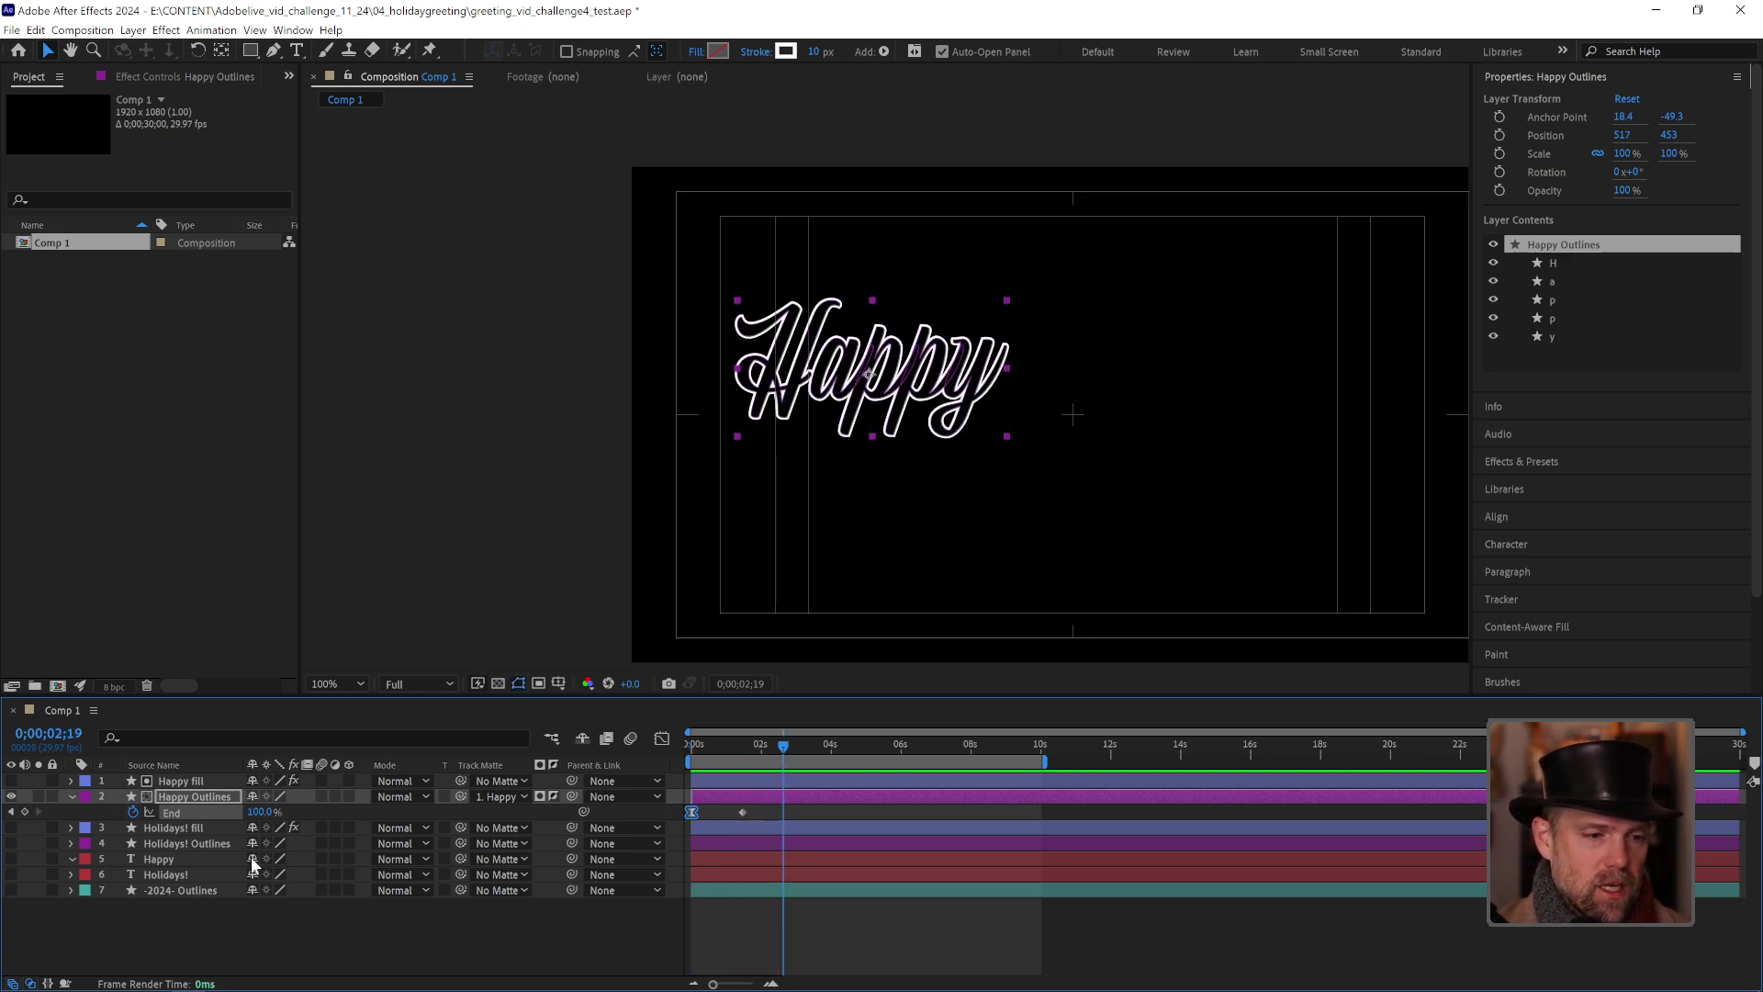
Step: Make the Holidays! Outlines layer visible, set its track matte to Holidays! fill, and inspect the matted lettering up close
{"action": "left_click", "coordinate": [189, 845]}
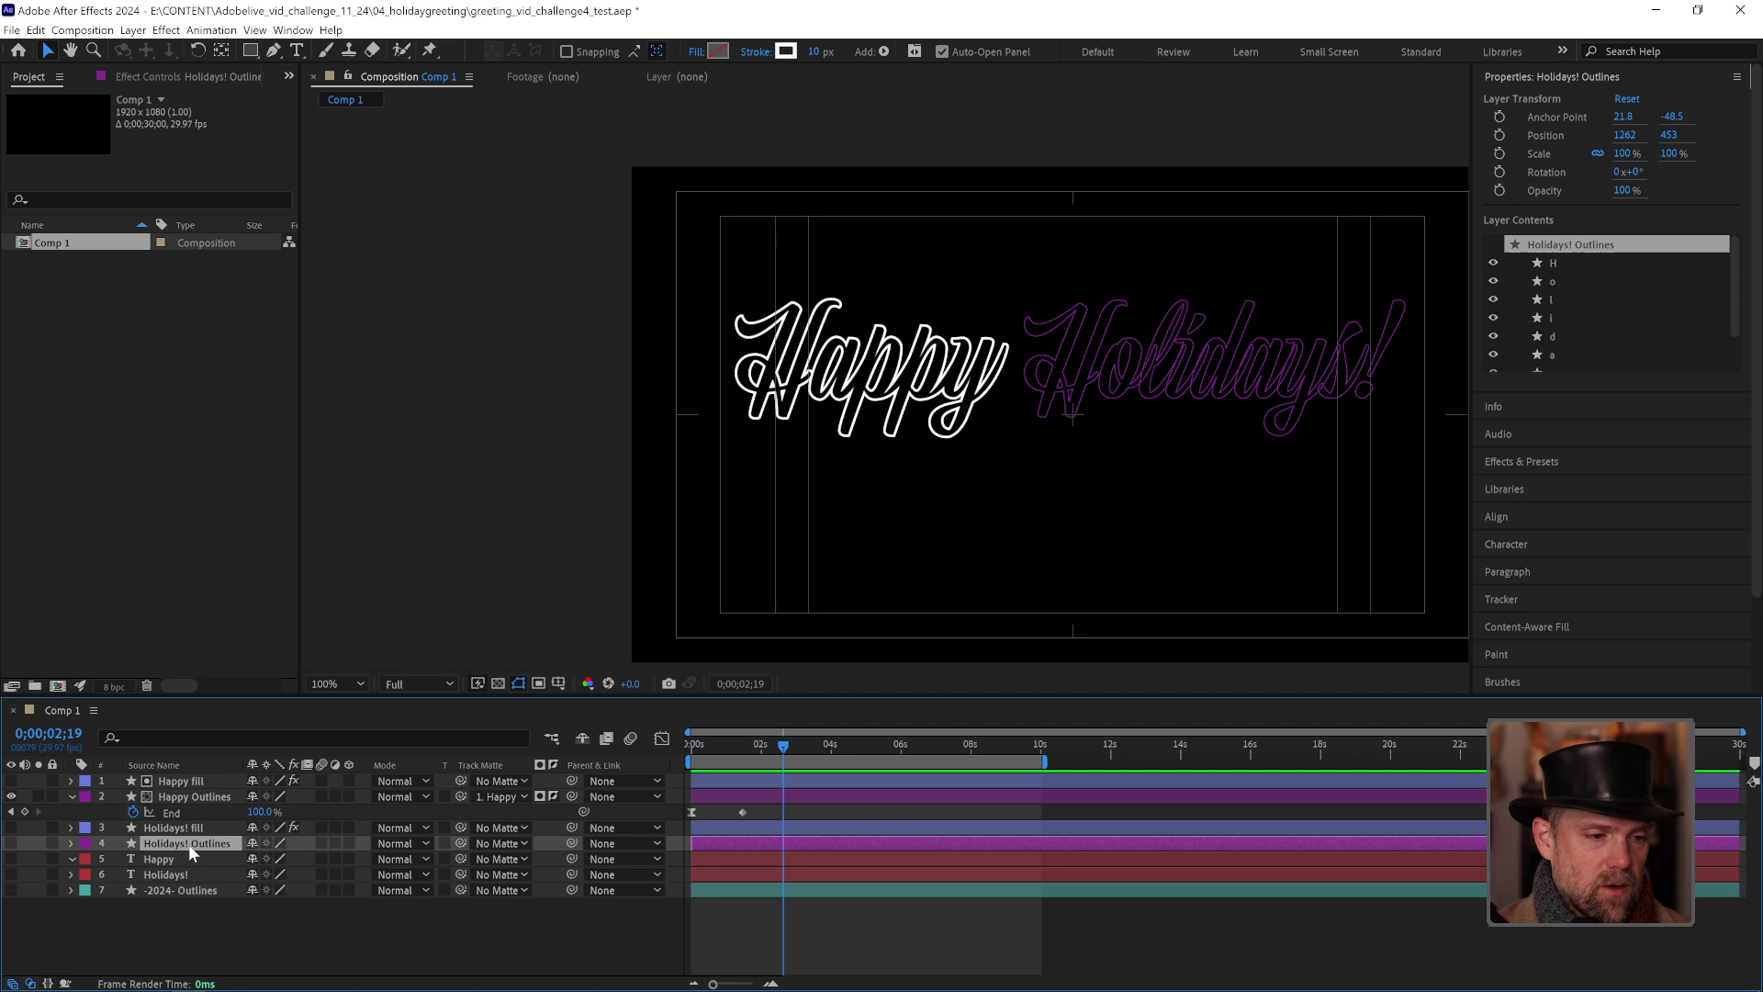
{"action": "left_click", "coordinate": [12, 842]}
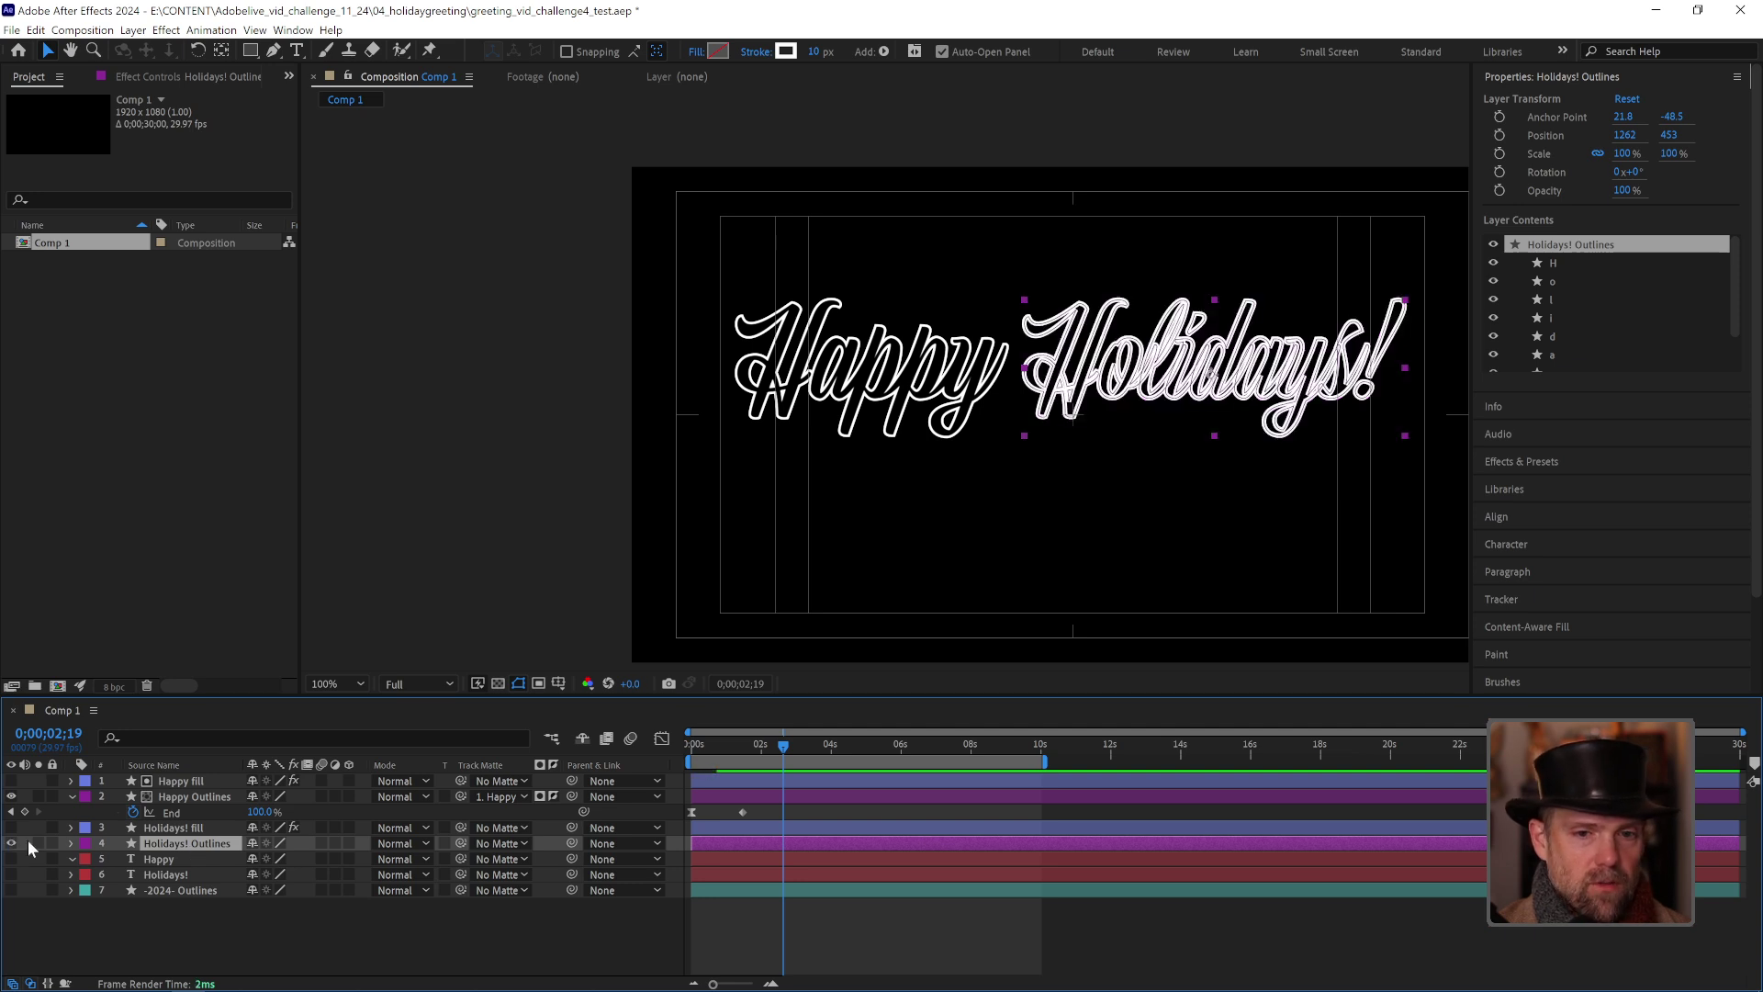
{"action": "left_click", "coordinate": [529, 842]}
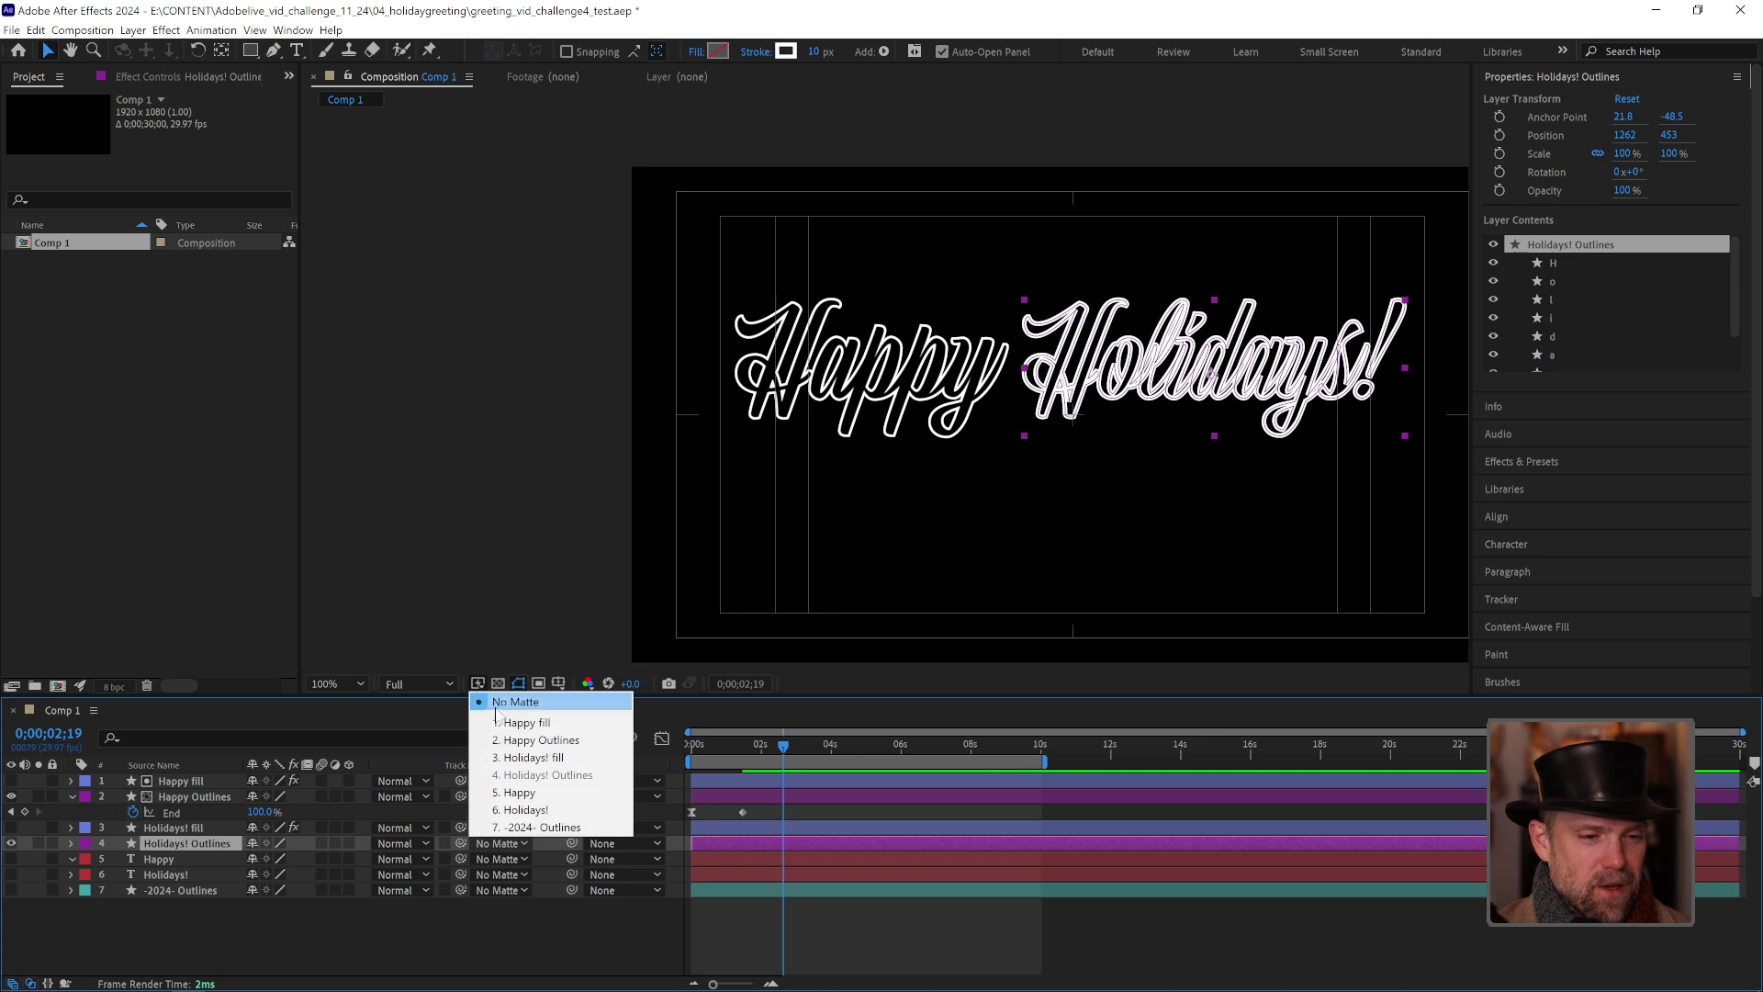
{"action": "left_click", "coordinate": [547, 758]}
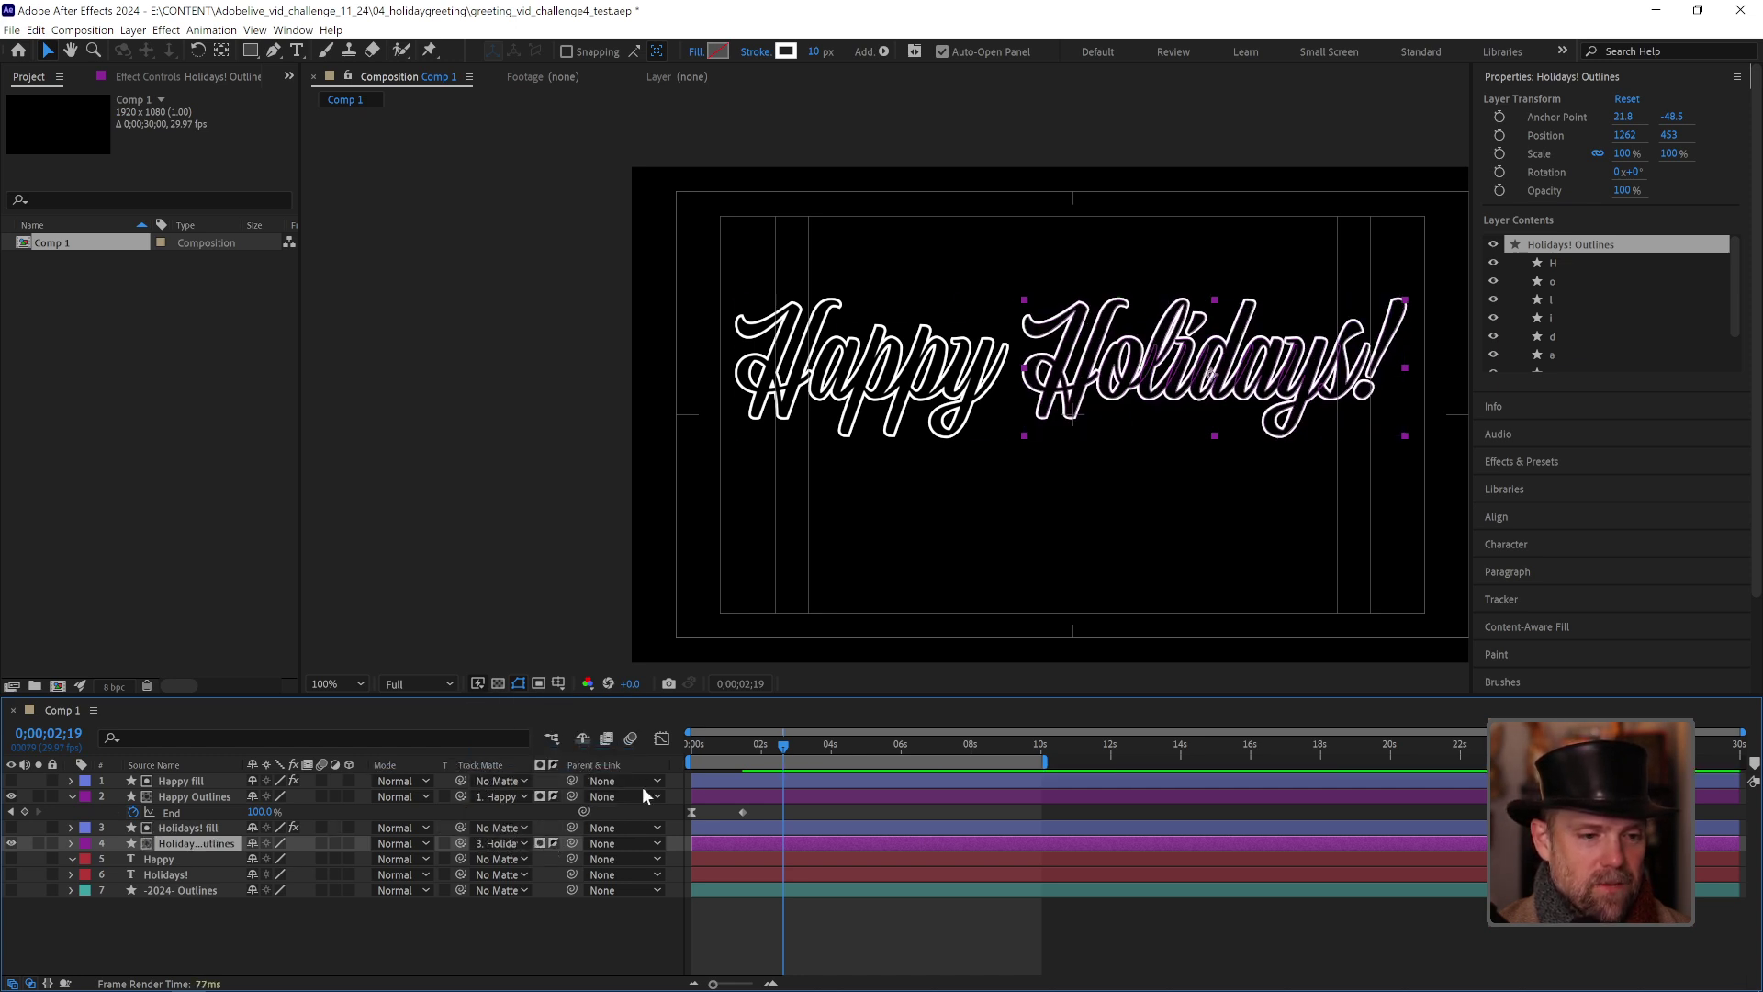
{"action": "left_click", "coordinate": [1249, 970]}
{"action": "scroll", "coordinate": [1161, 421], "scroll_direction": "up", "scroll_amount": 1}
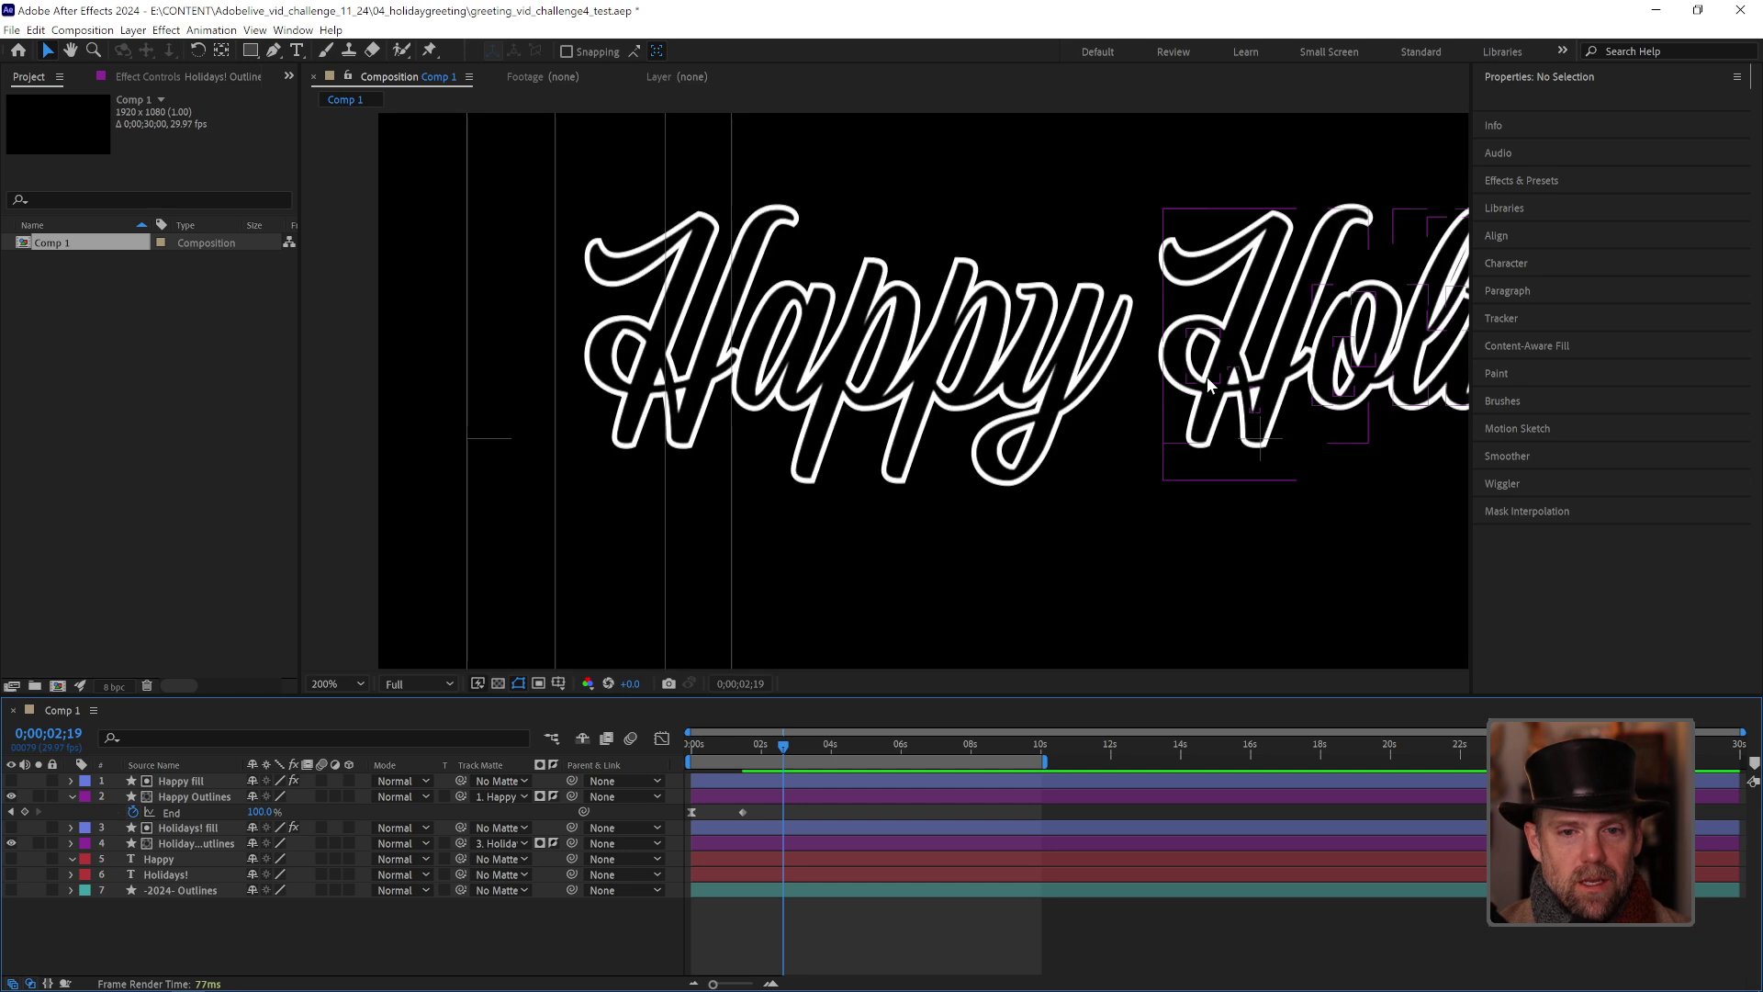
{"action": "scroll", "coordinate": [1319, 440], "scroll_direction": "down", "scroll_amount": 1}
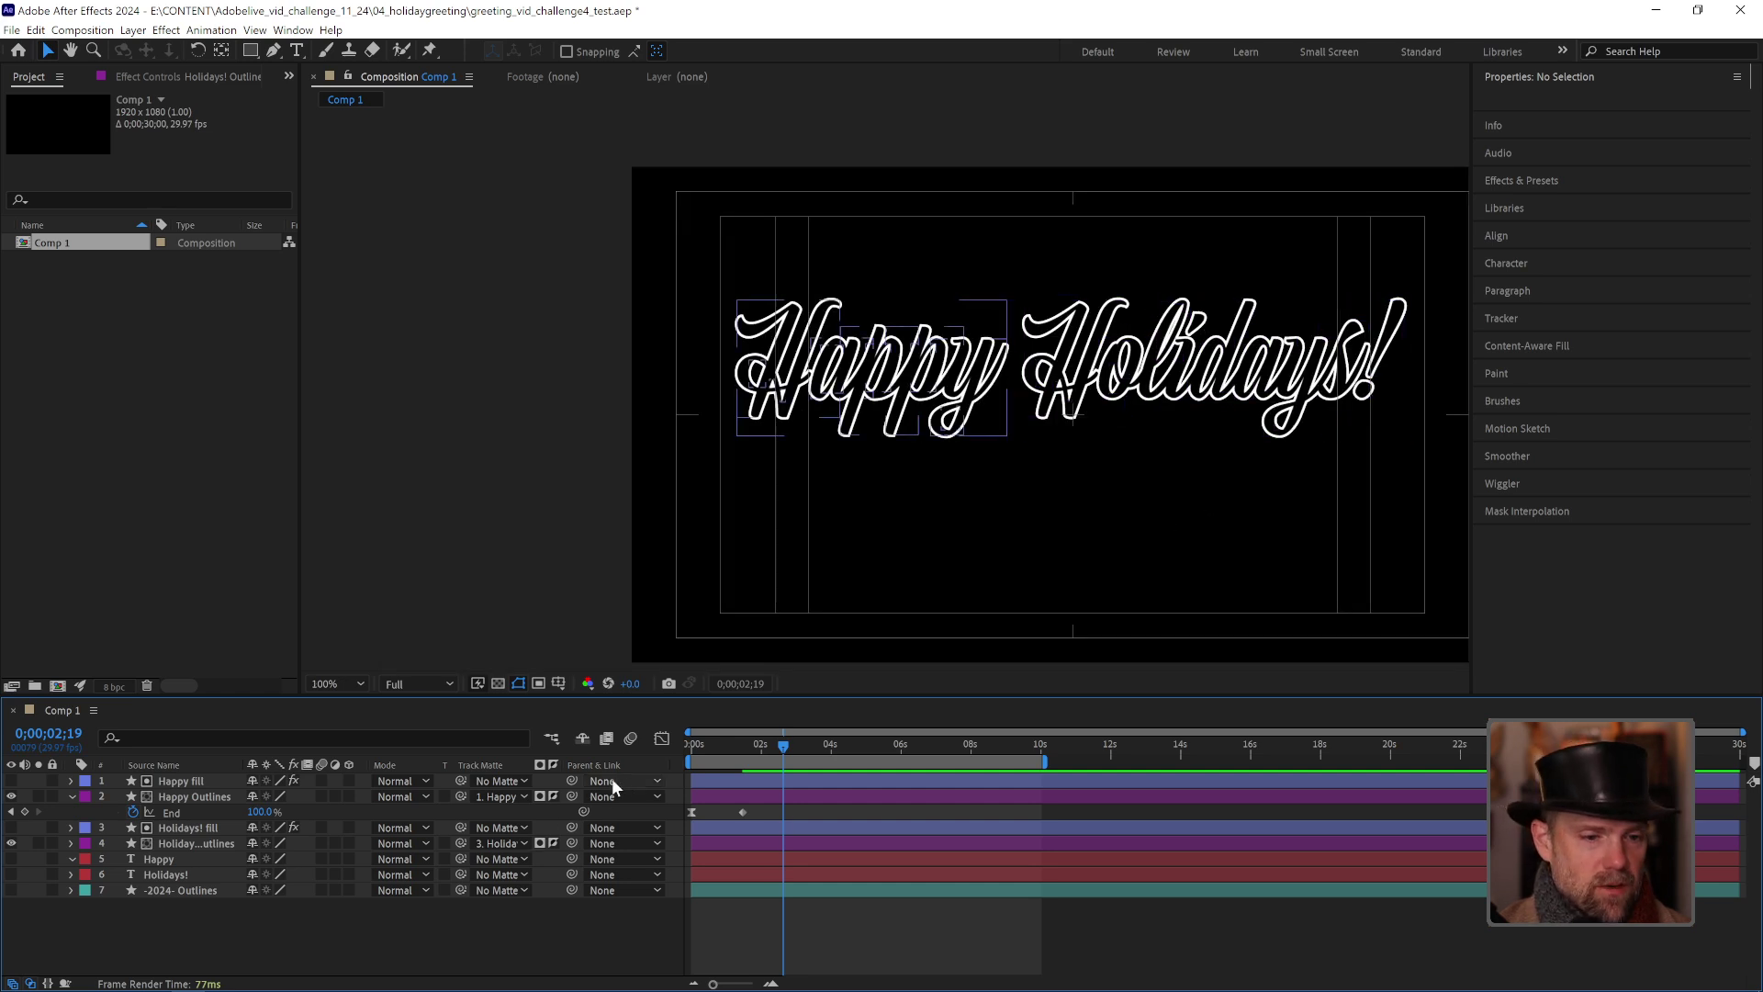
Step: Copy the trim's End animation from Happy Outlines to Holidays! Outlines at 0;00;02;19, and reveal the pasted keyframes
{"action": "left_click", "coordinate": [73, 795]}
{"action": "left_click", "coordinate": [74, 796]}
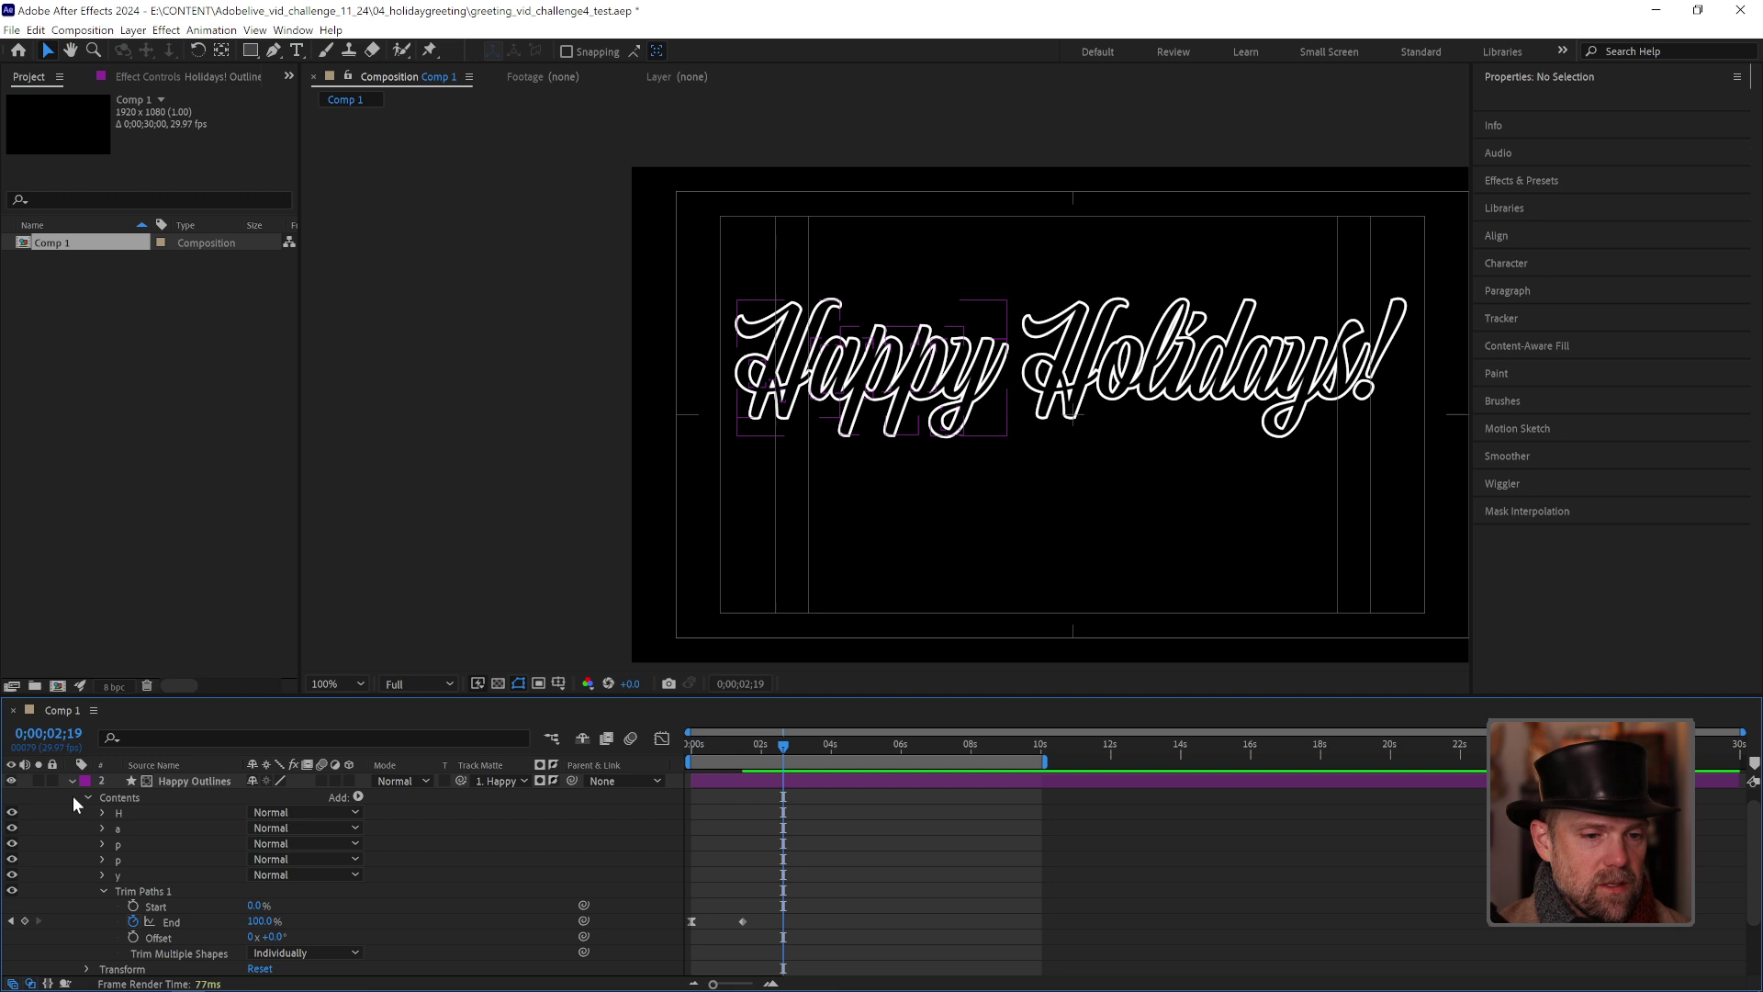
{"action": "left_click", "coordinate": [176, 920]}
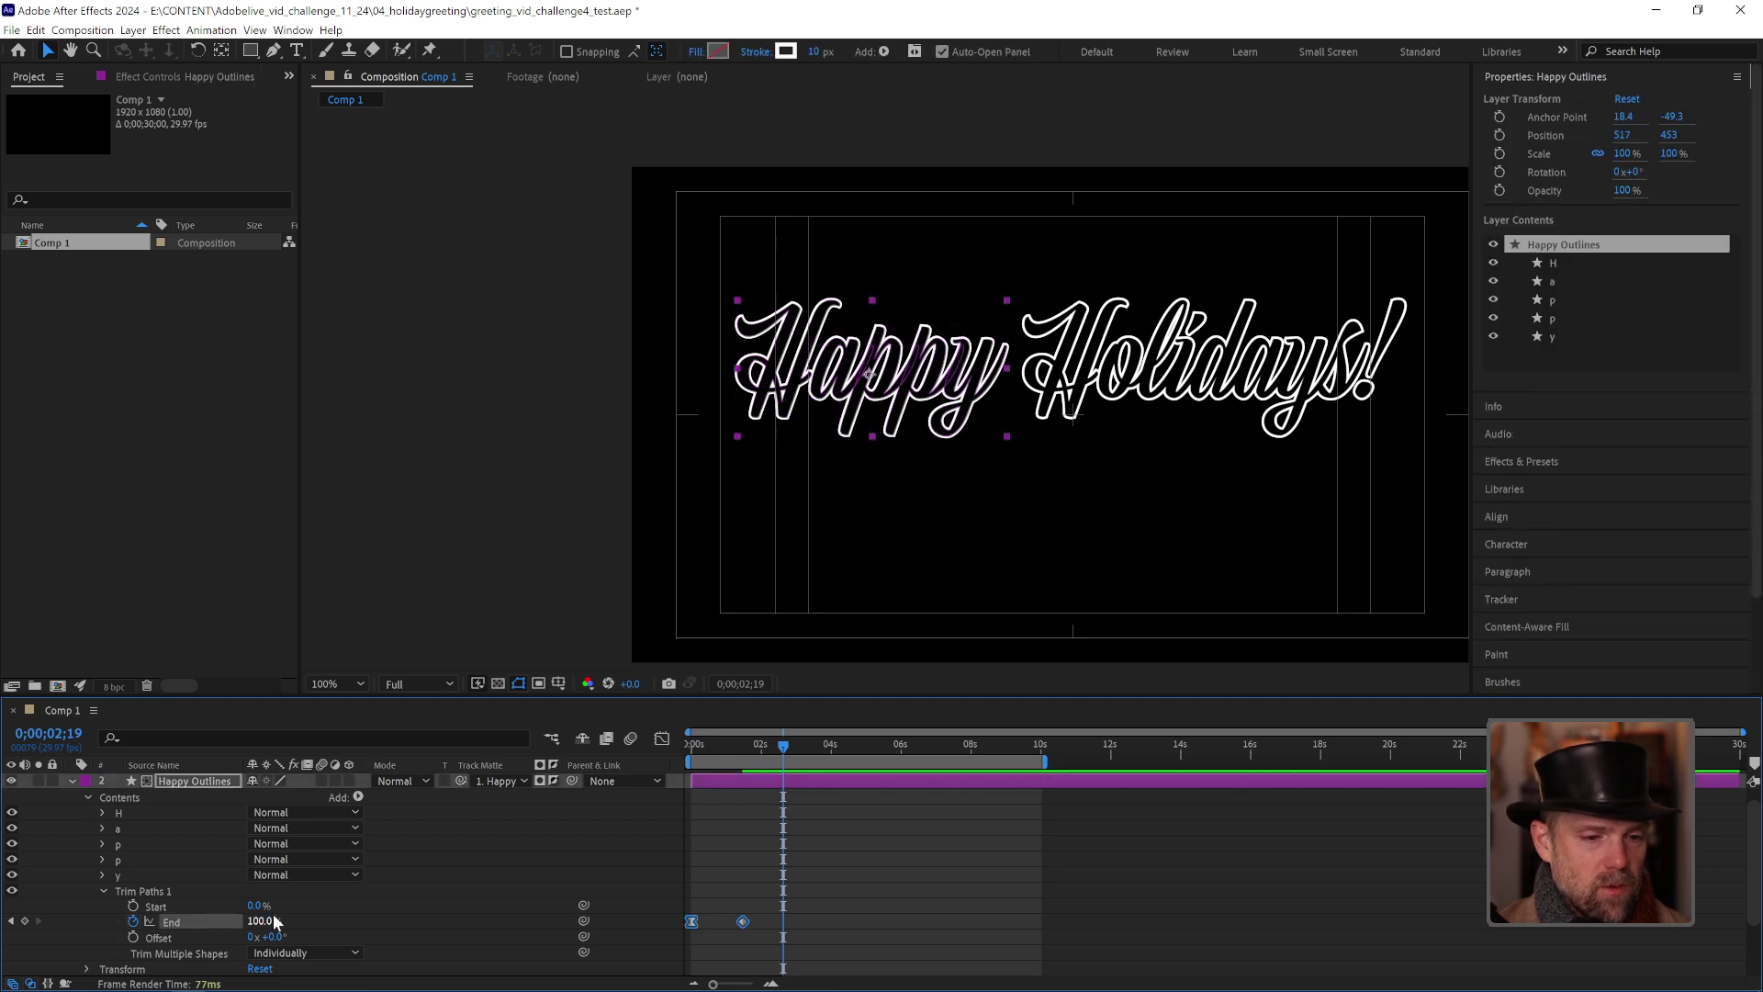
{"action": "left_click", "coordinate": [72, 780]}
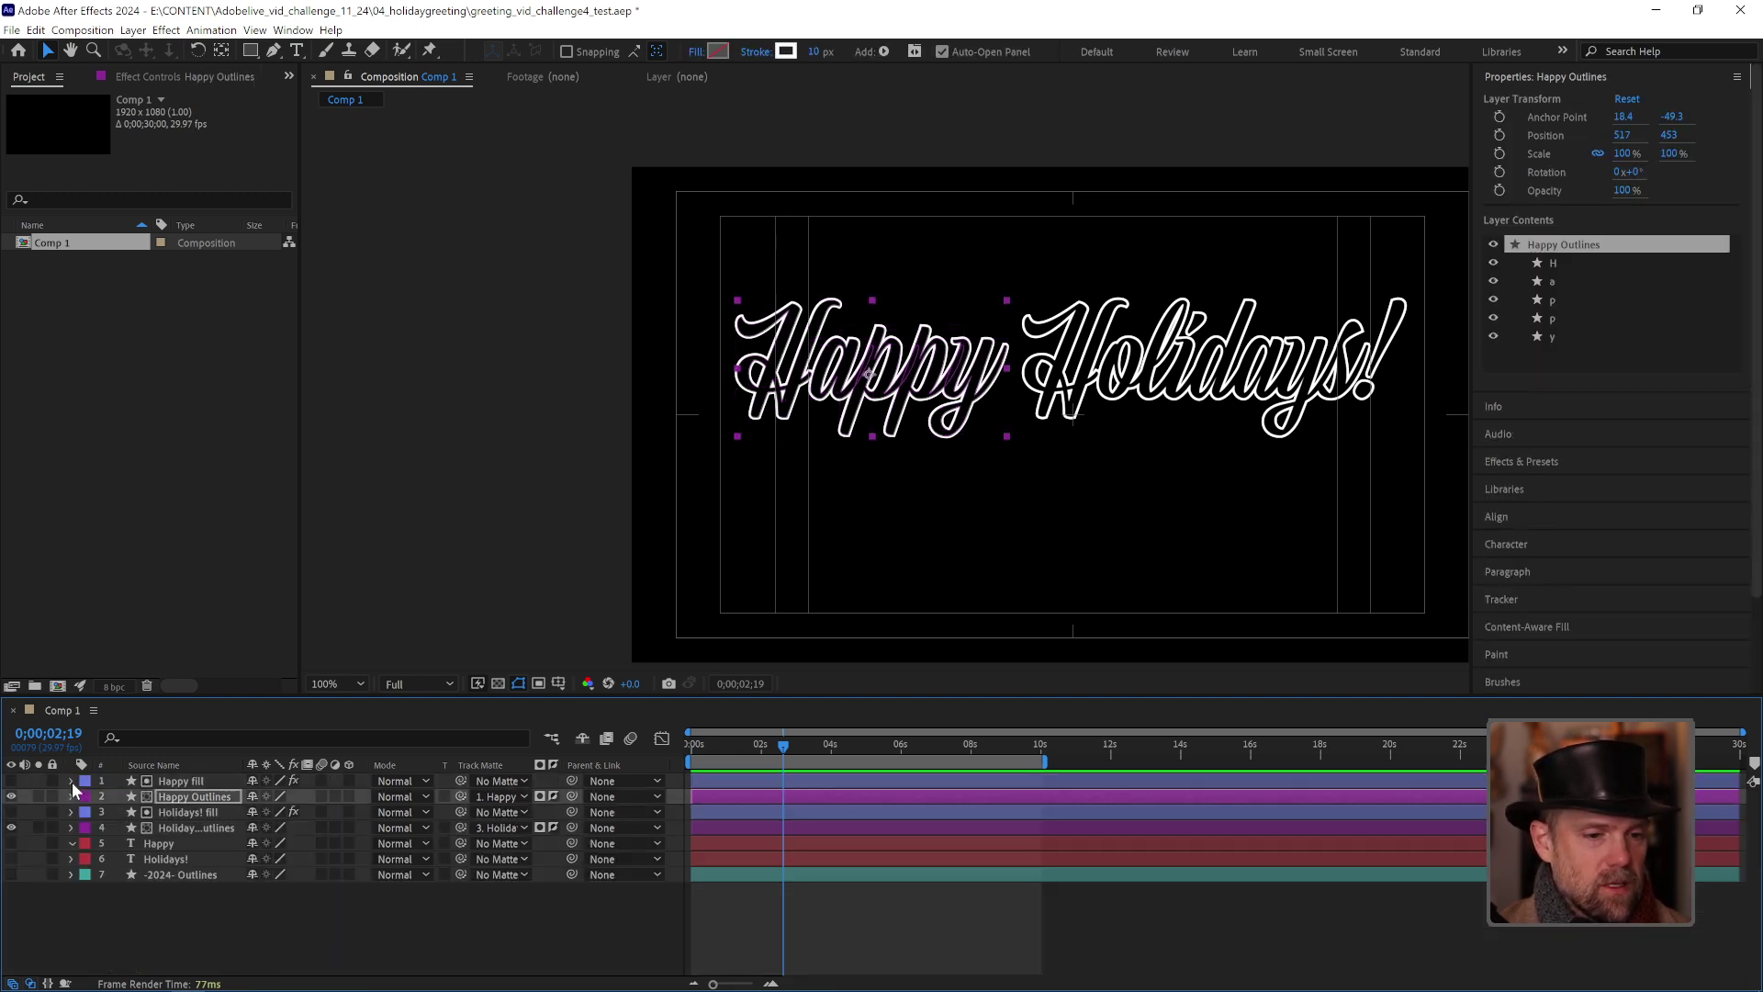
{"action": "left_click", "coordinate": [212, 827]}
{"action": "key", "text": "ctrl+v"}
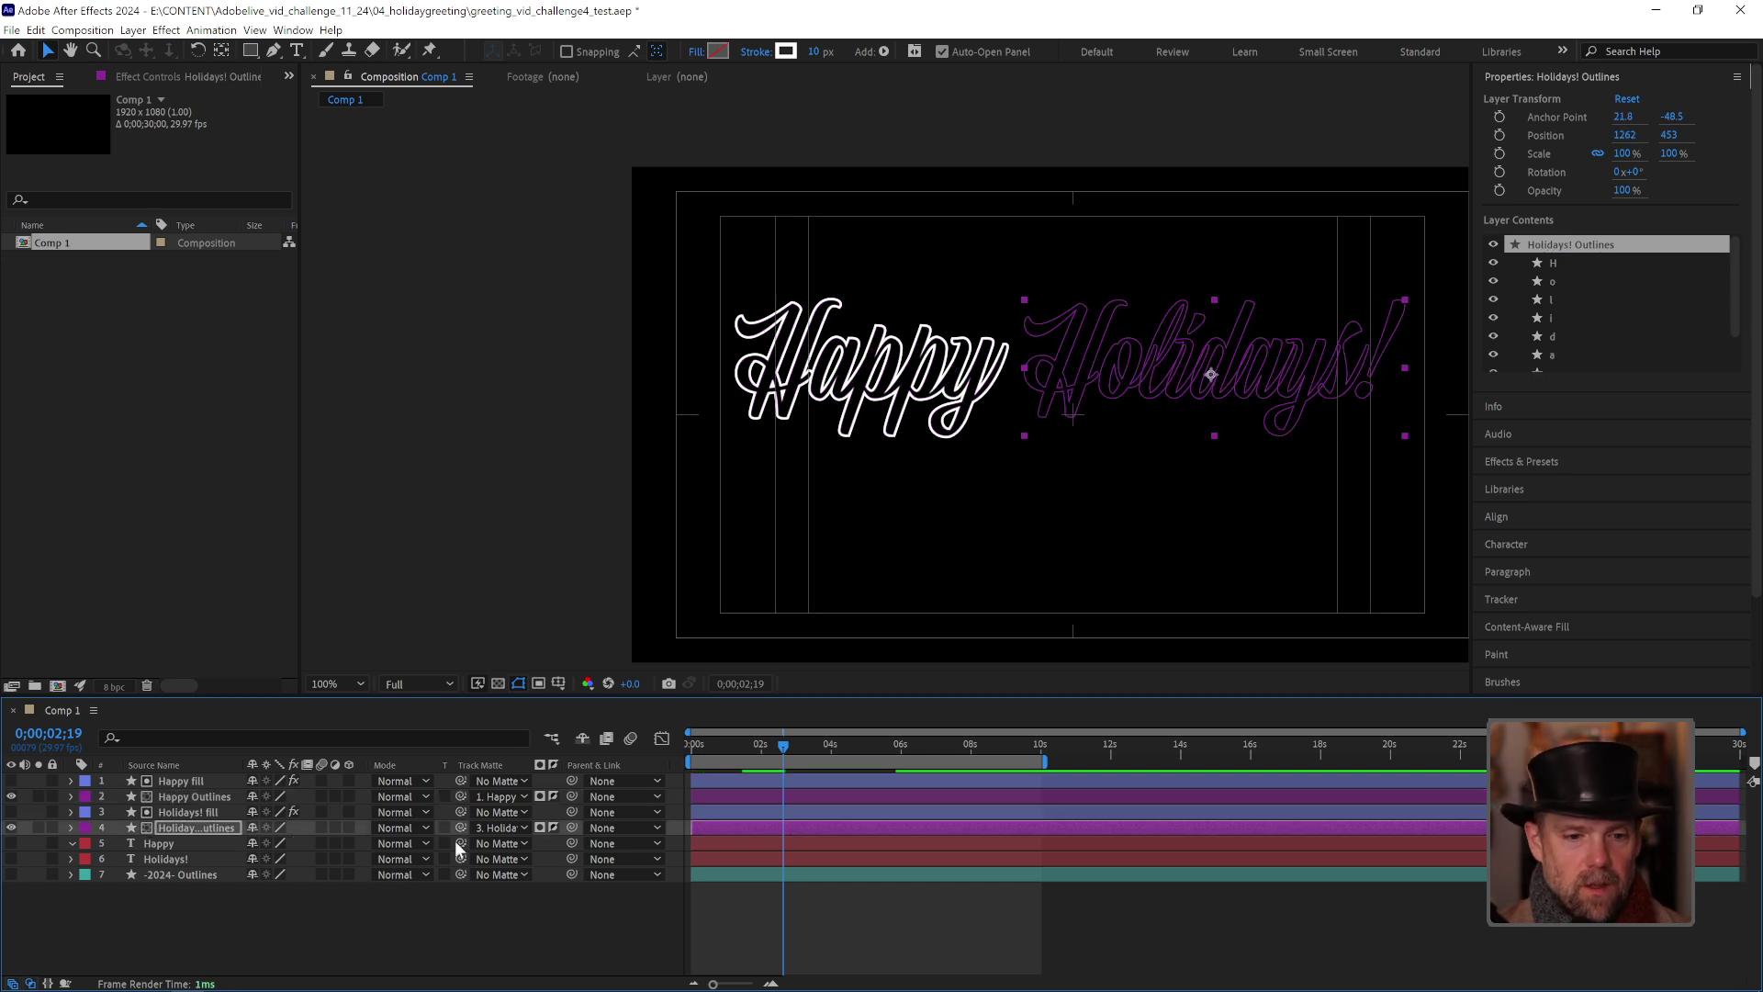
{"action": "key", "text": "u"}
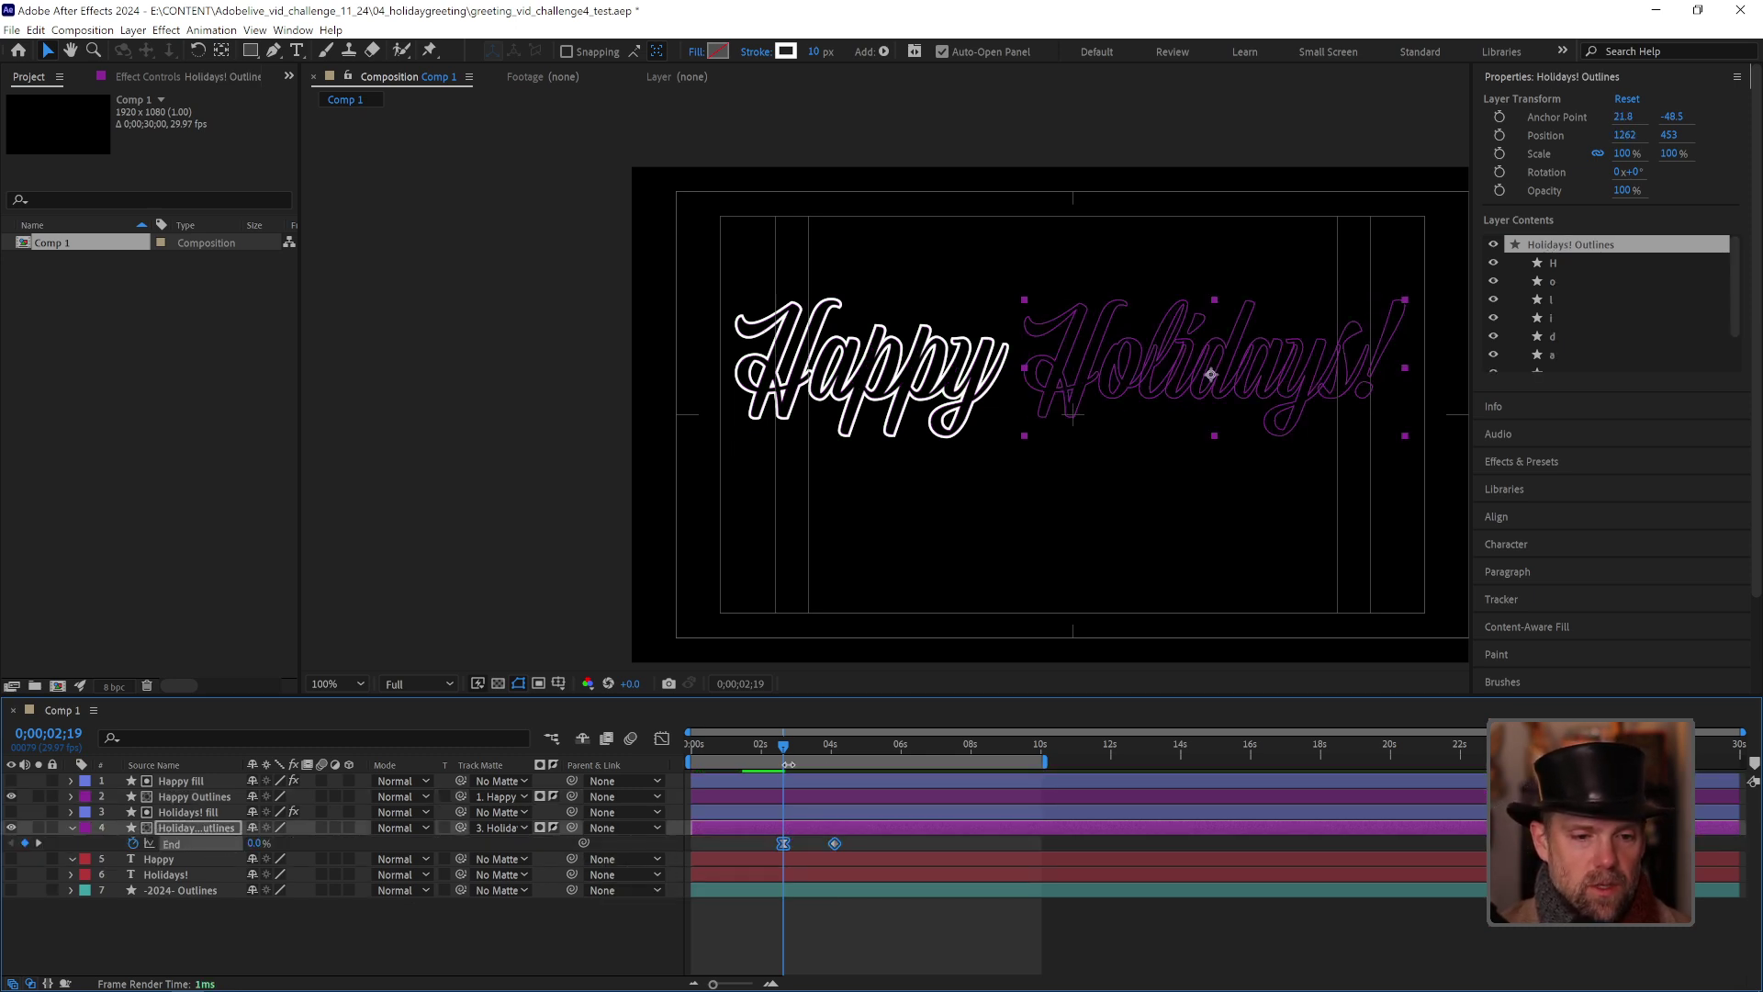
Step: Move both Holidays! Outlines End keyframes earlier to start where the Happy Outlines animation ends, and check the frame at 0;00;01;15
{"action": "left_click", "coordinate": [798, 799]}
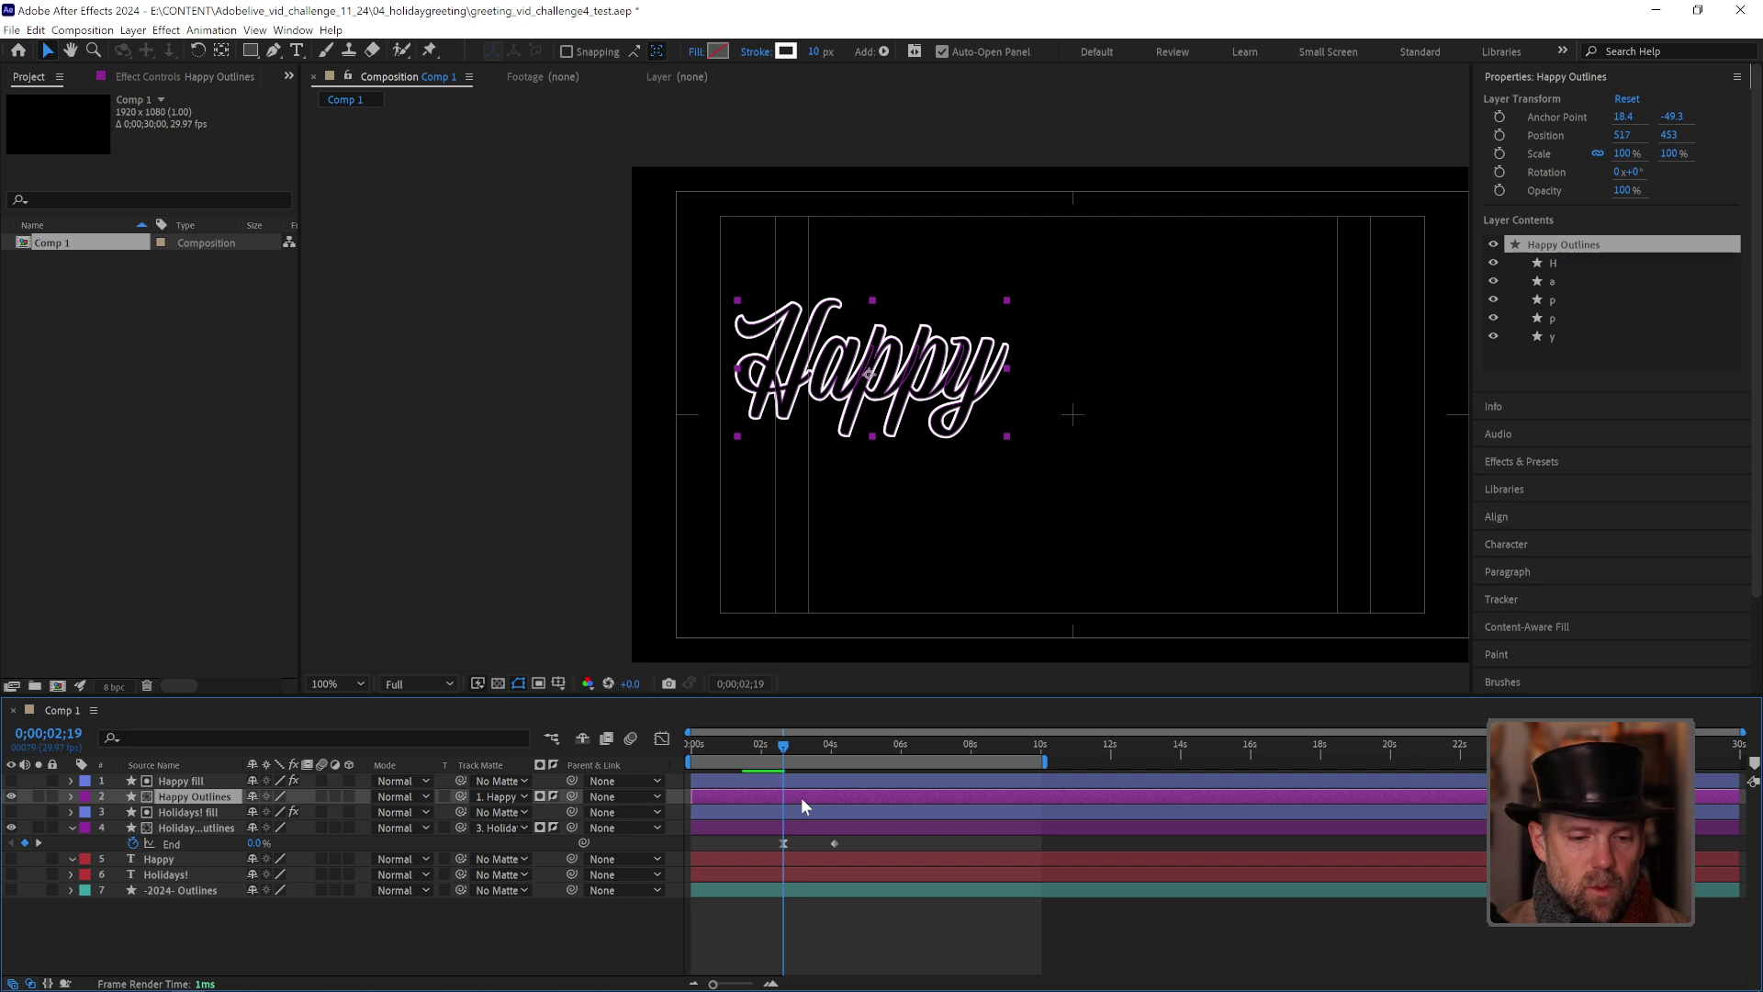
{"action": "key", "text": "u"}
{"action": "left_click_drag", "start_coordinate": [839, 851], "coordinate": [751, 863]}
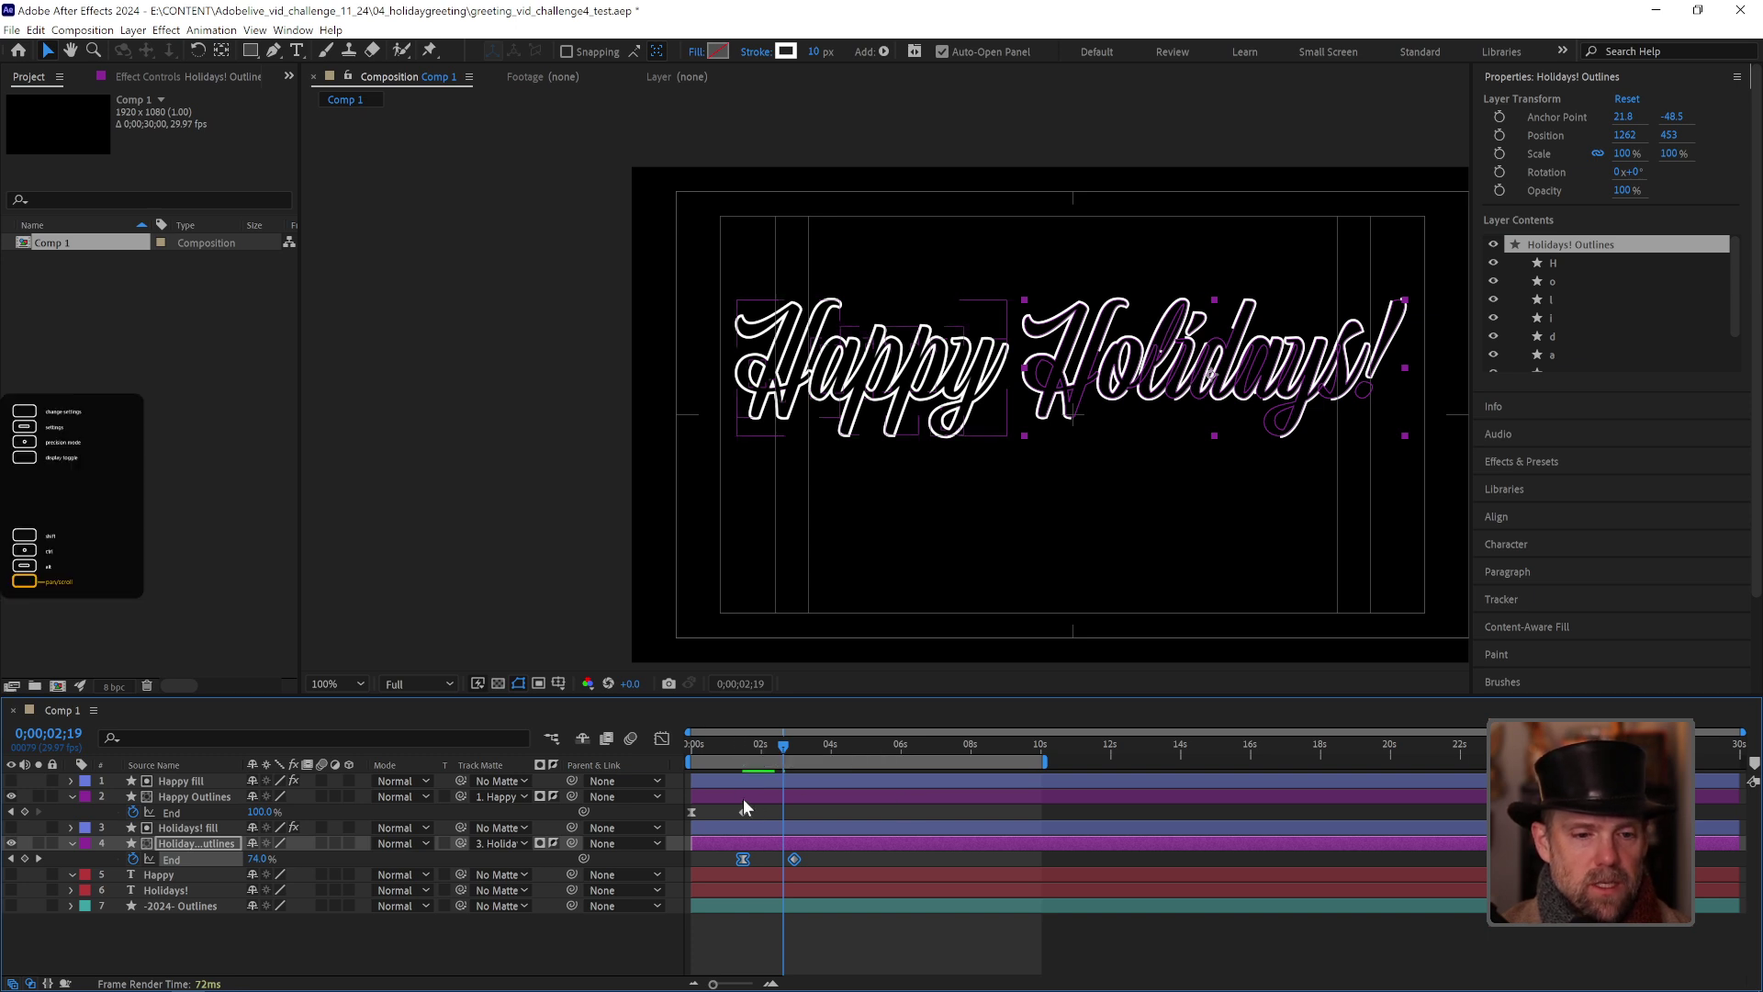
{"action": "left_click", "coordinate": [727, 745]}
{"action": "left_click", "coordinate": [744, 746]}
{"action": "left_click", "coordinate": [780, 808]}
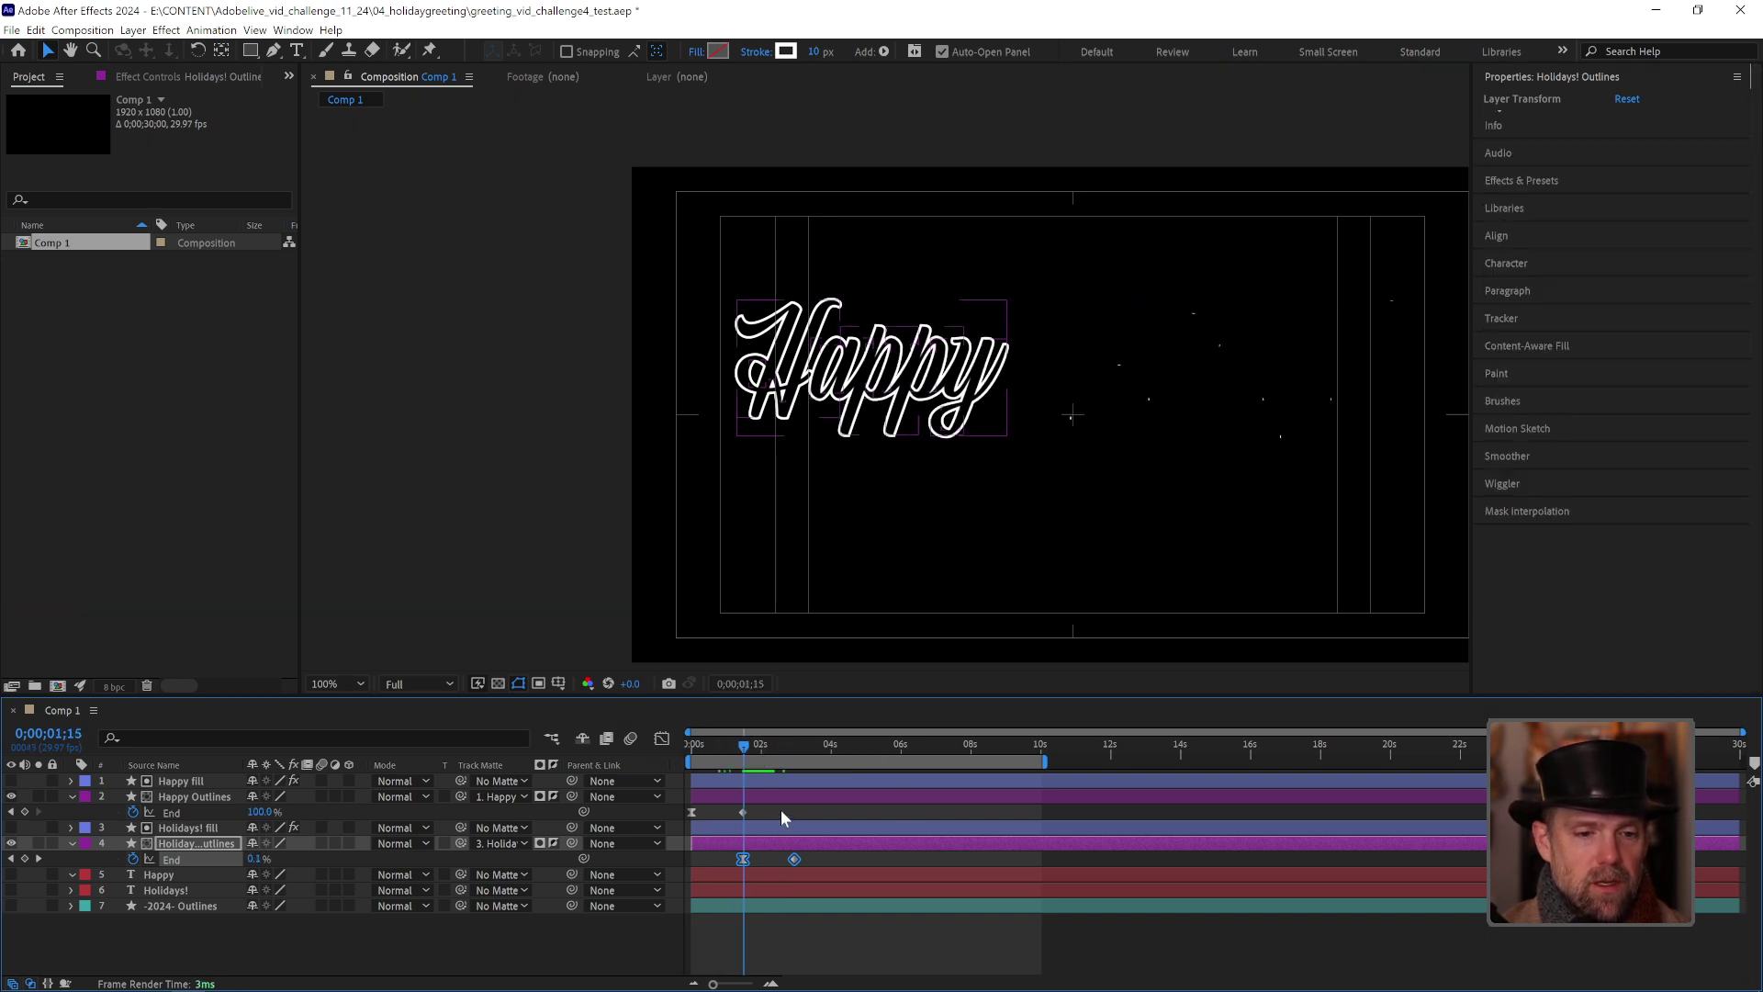
Step: Make the first Holidays! Outlines End keyframe linear, apply Easy Ease to the one at 0;00;02;28, preview, and collapse the layer
{"action": "left_click", "coordinate": [742, 859]}
{"action": "left_click", "coordinate": [753, 842]}
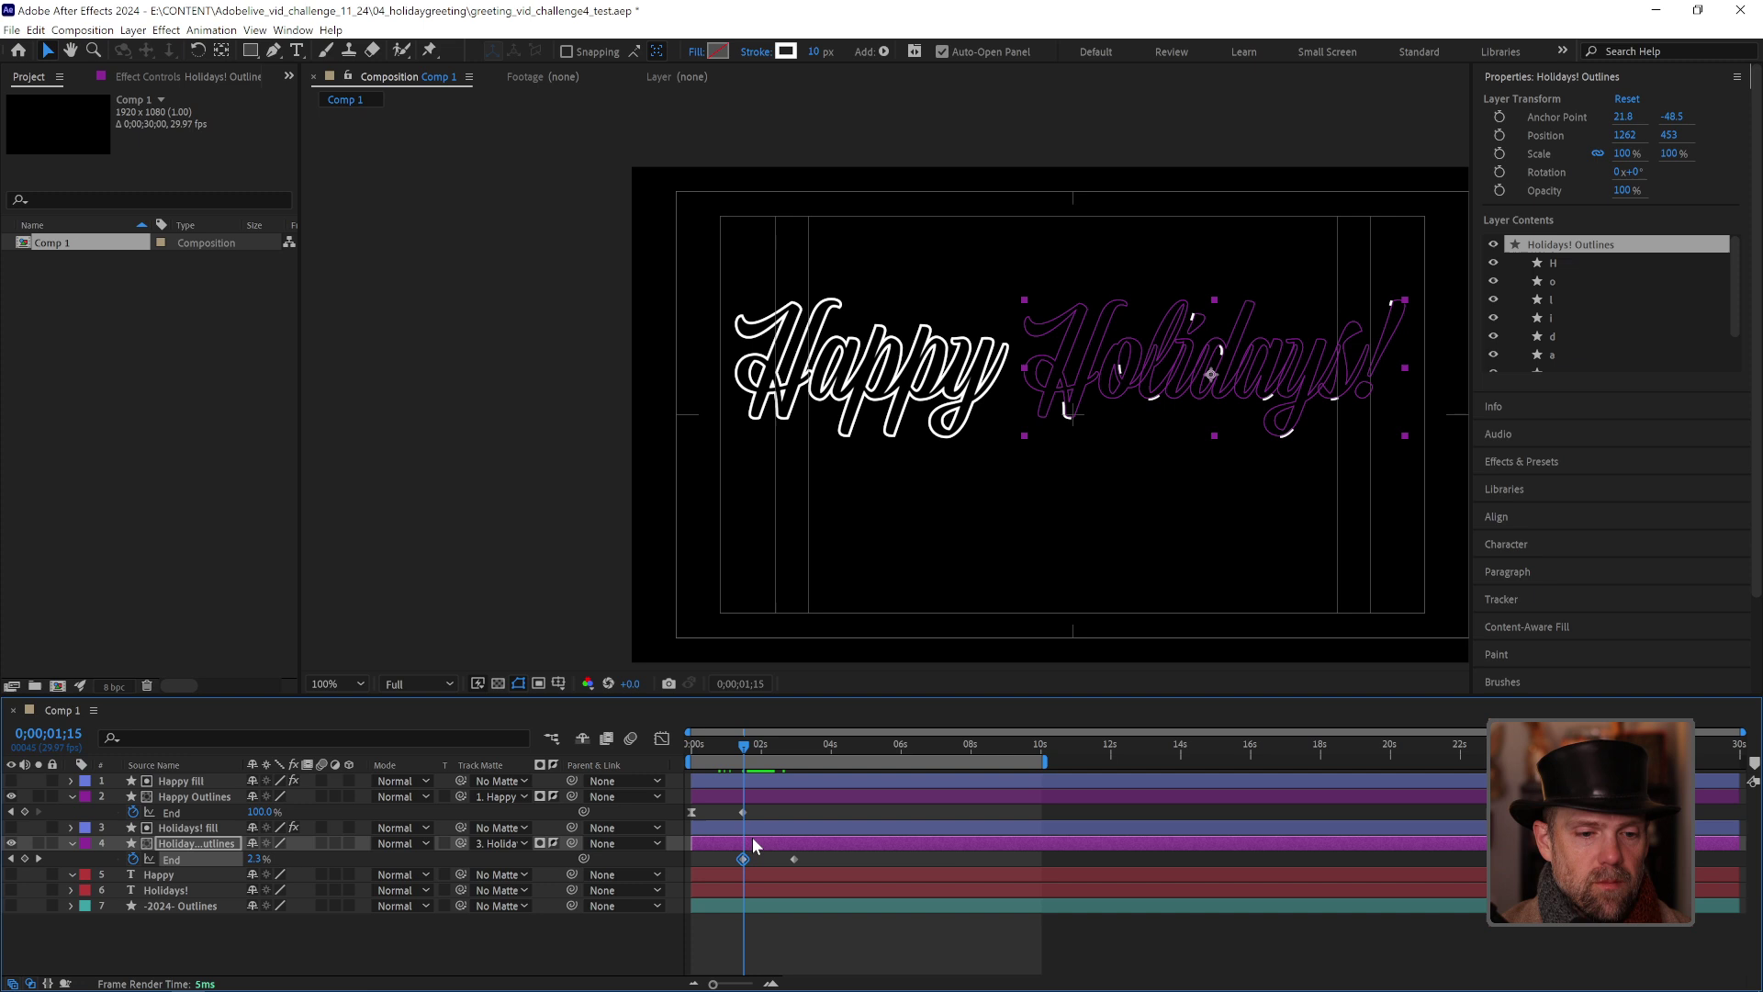
{"action": "left_click", "coordinate": [795, 859]}
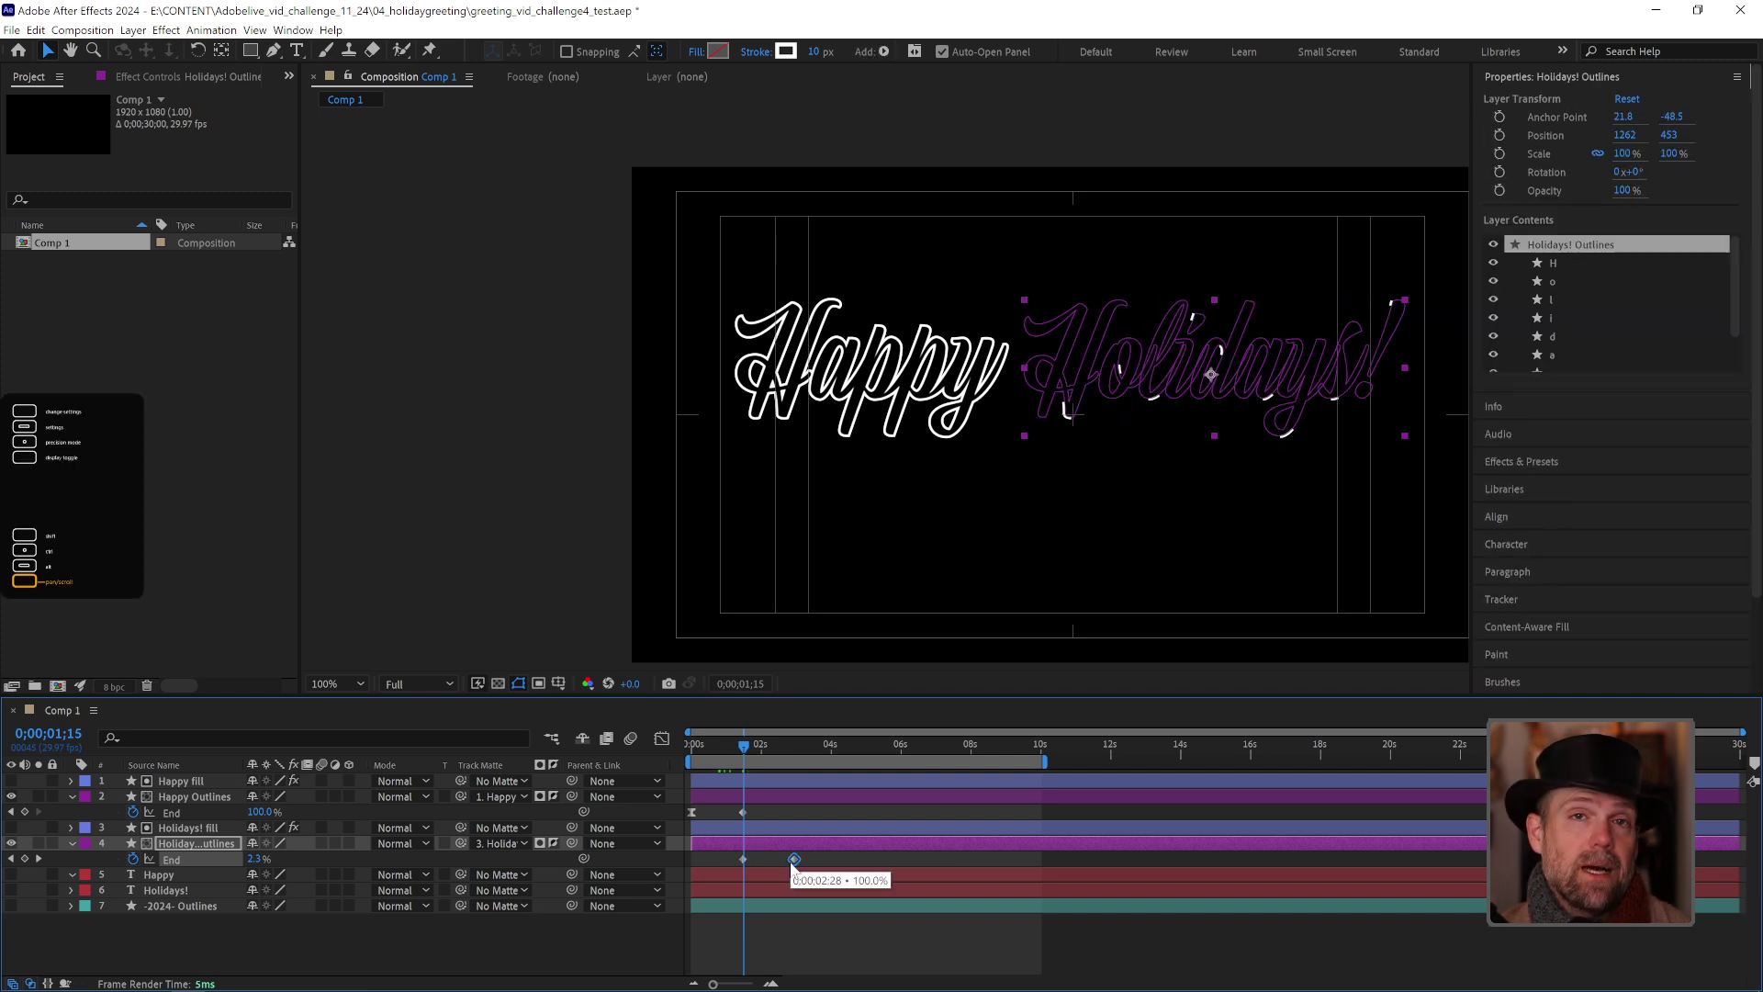
{"action": "left_click", "coordinate": [794, 937]}
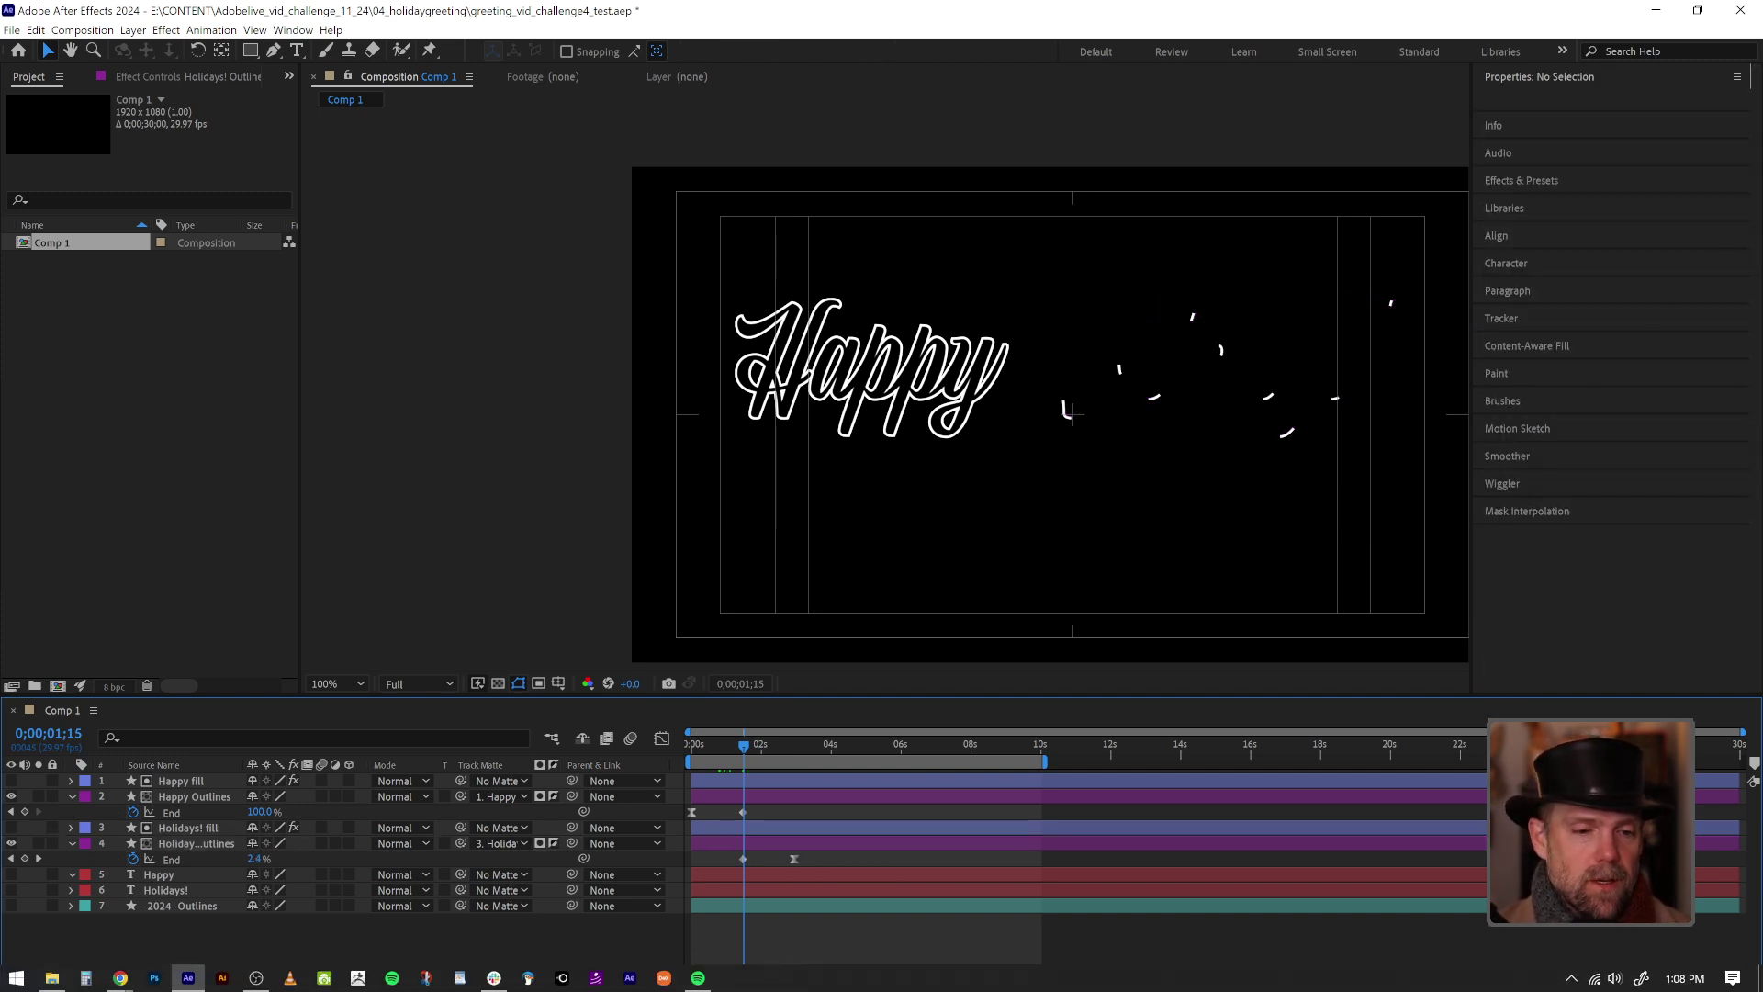
{"action": "key", "text": "space"}
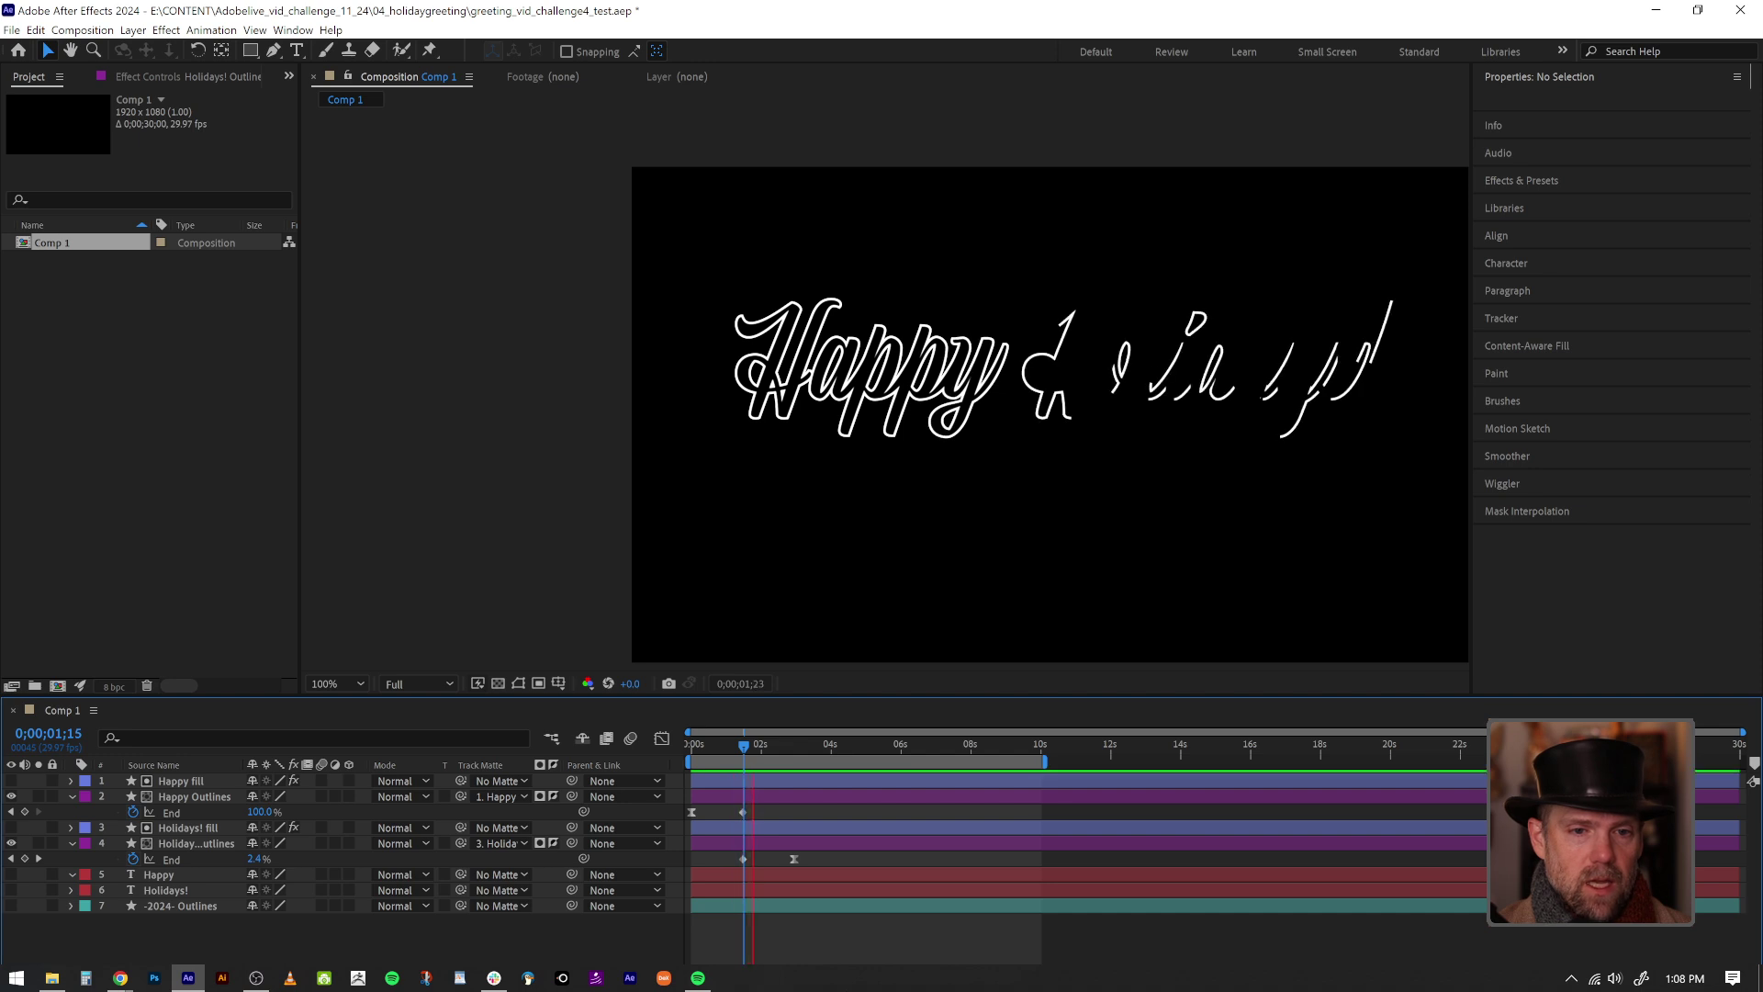
{"action": "key", "text": "space"}
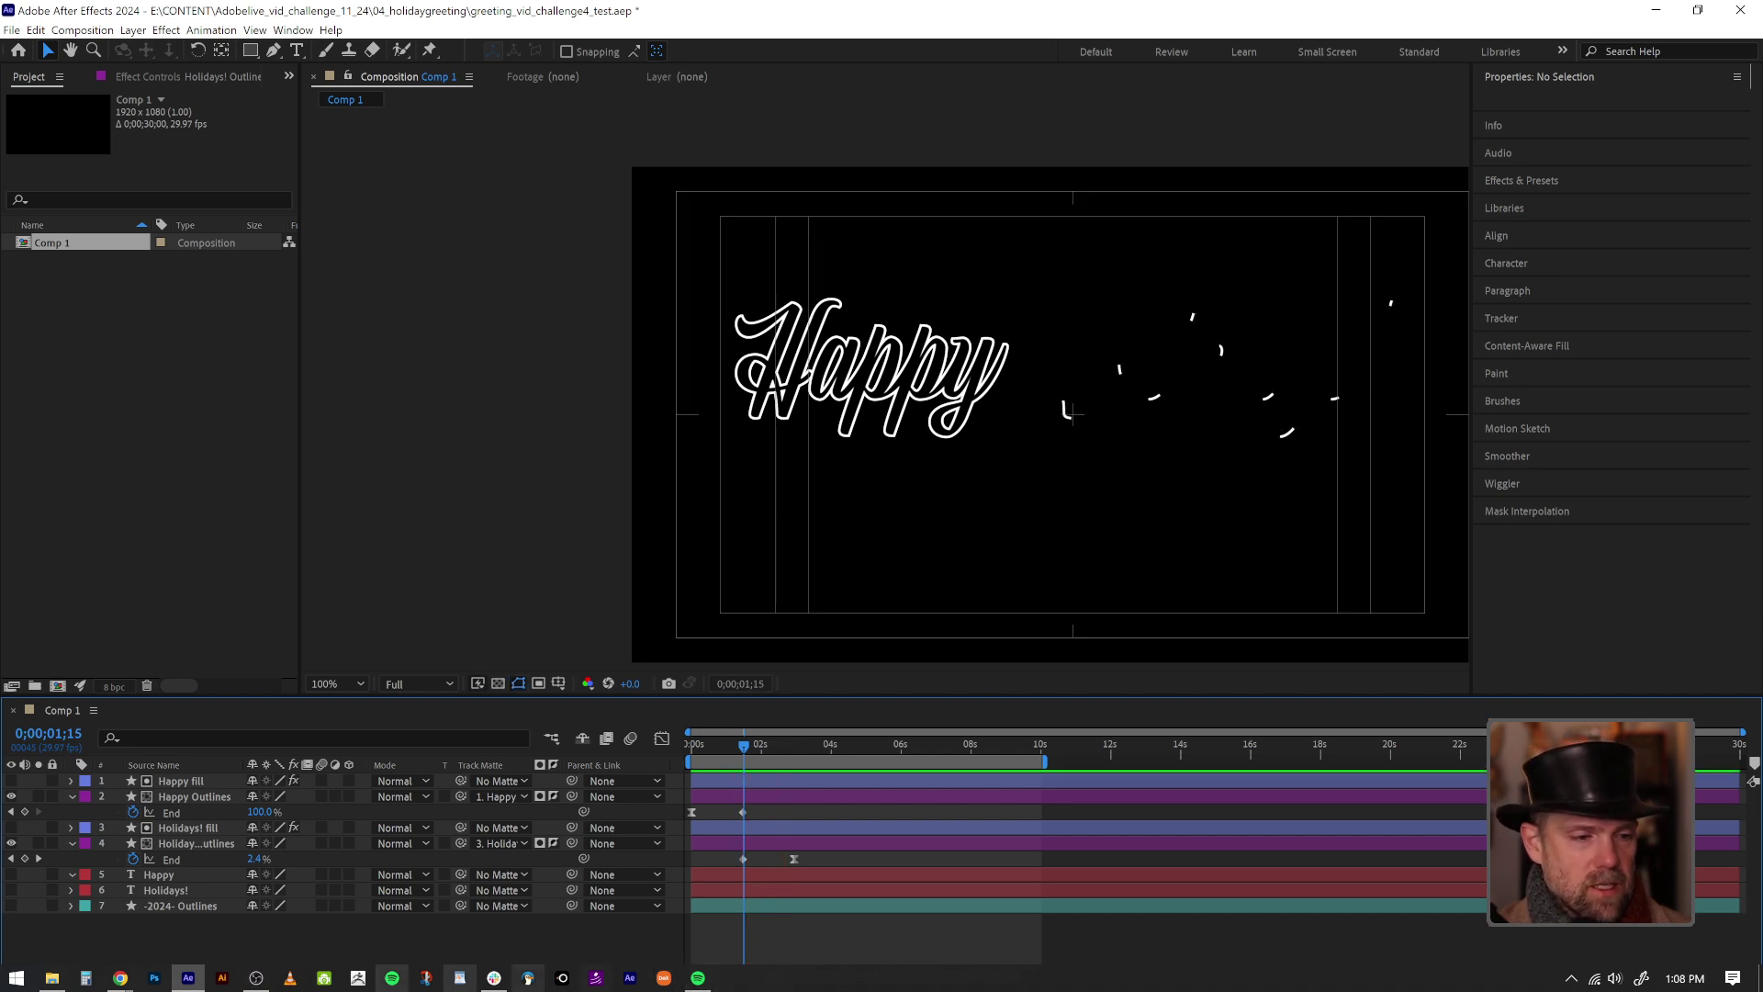
{"action": "left_click", "coordinate": [73, 837]}
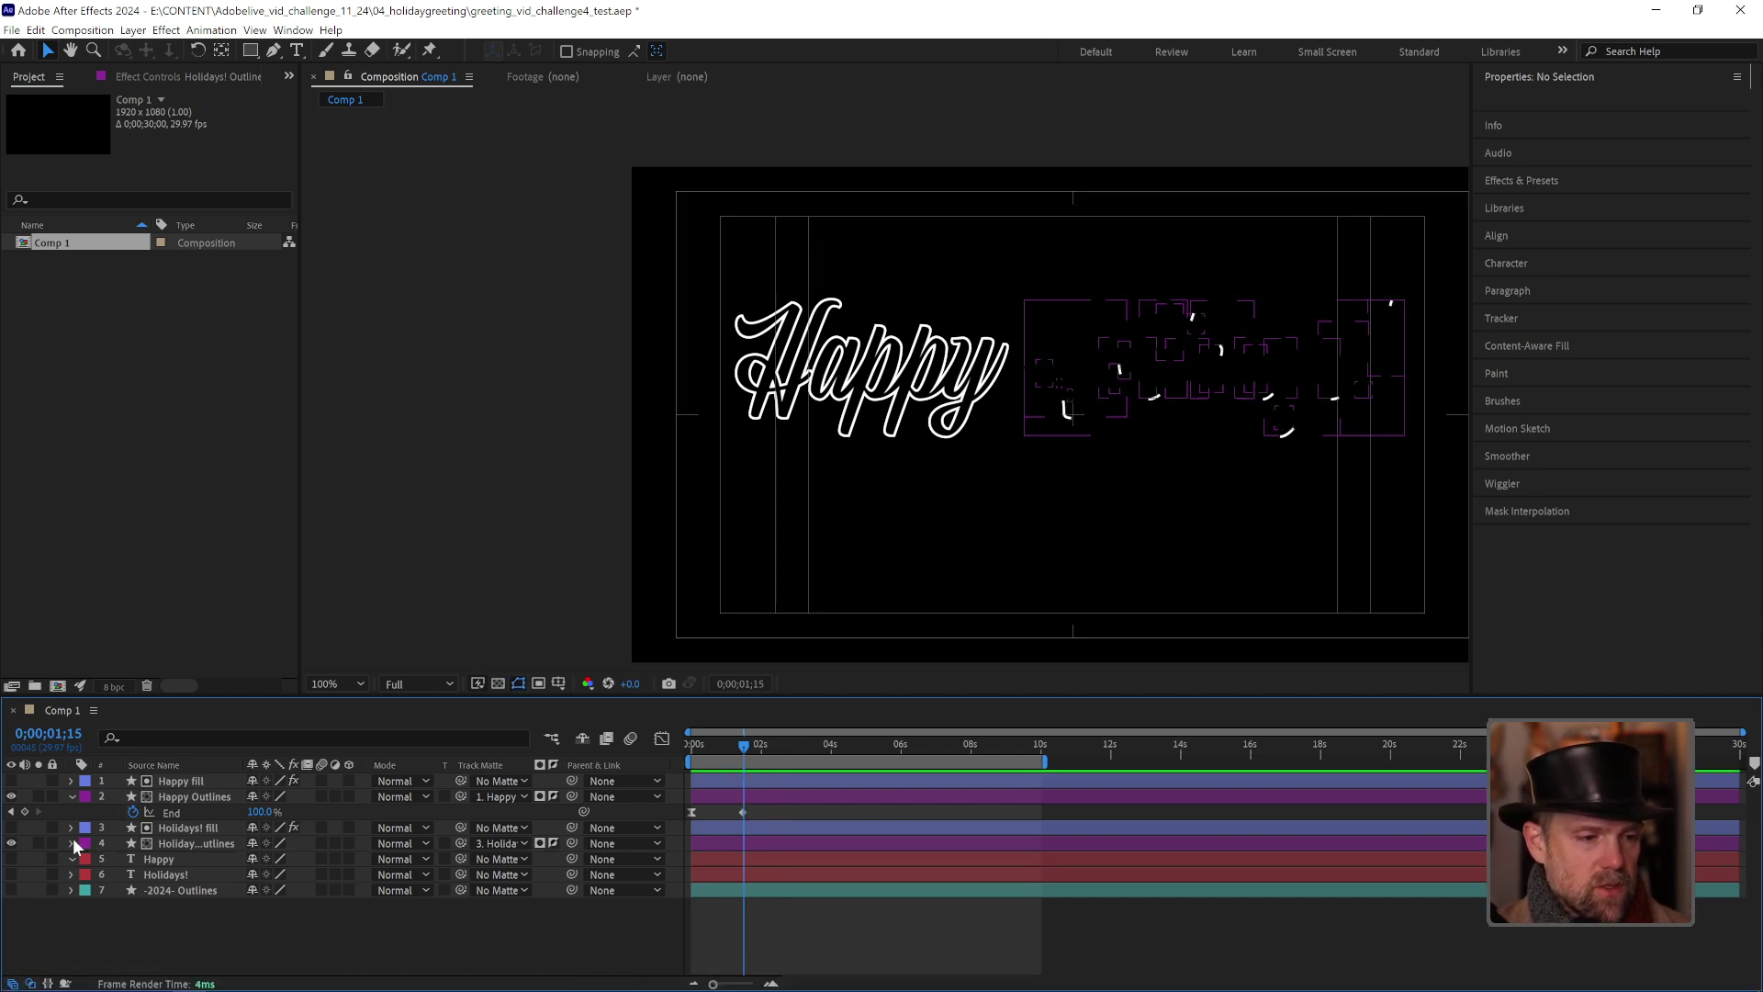
Step: Set Trim Multiple Shapes to Individually in the Holidays! Outlines layer's Trim Paths 1, collapse its contents, and preview the write-on
{"action": "left_click", "coordinate": [74, 837]}
{"action": "scroll", "coordinate": [269, 966], "scroll_direction": "down", "scroll_amount": 5}
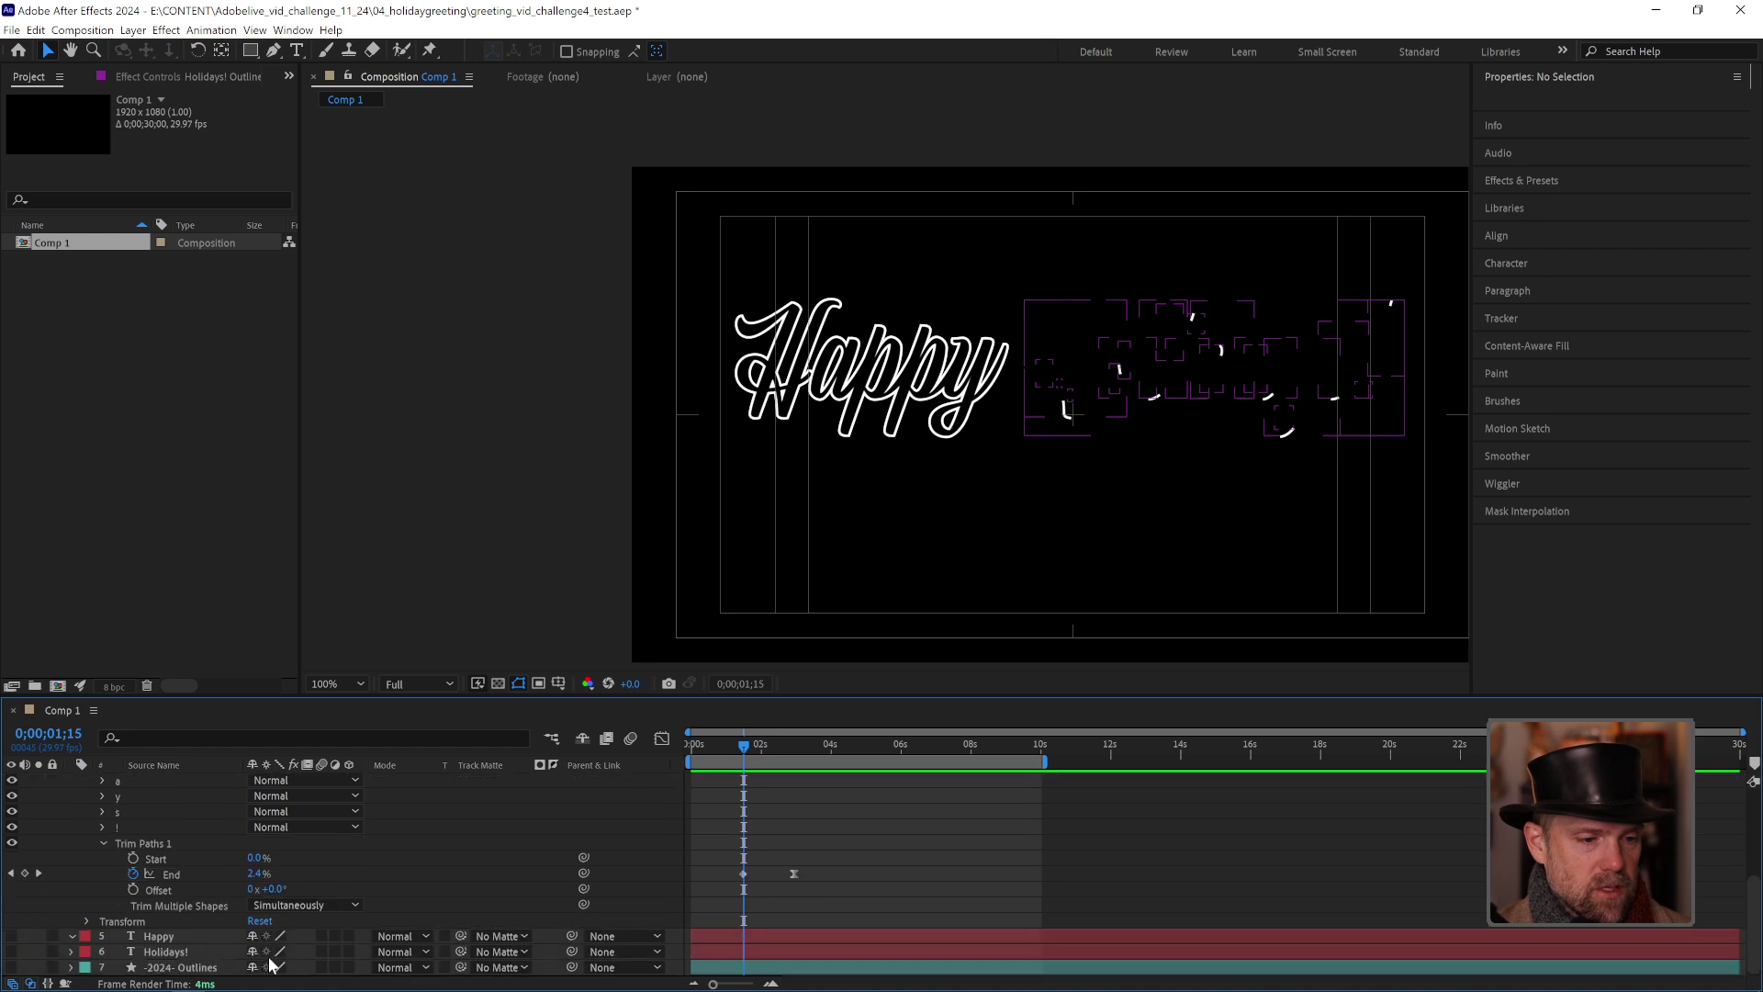
{"action": "left_click", "coordinate": [341, 905]}
{"action": "left_click", "coordinate": [344, 941]}
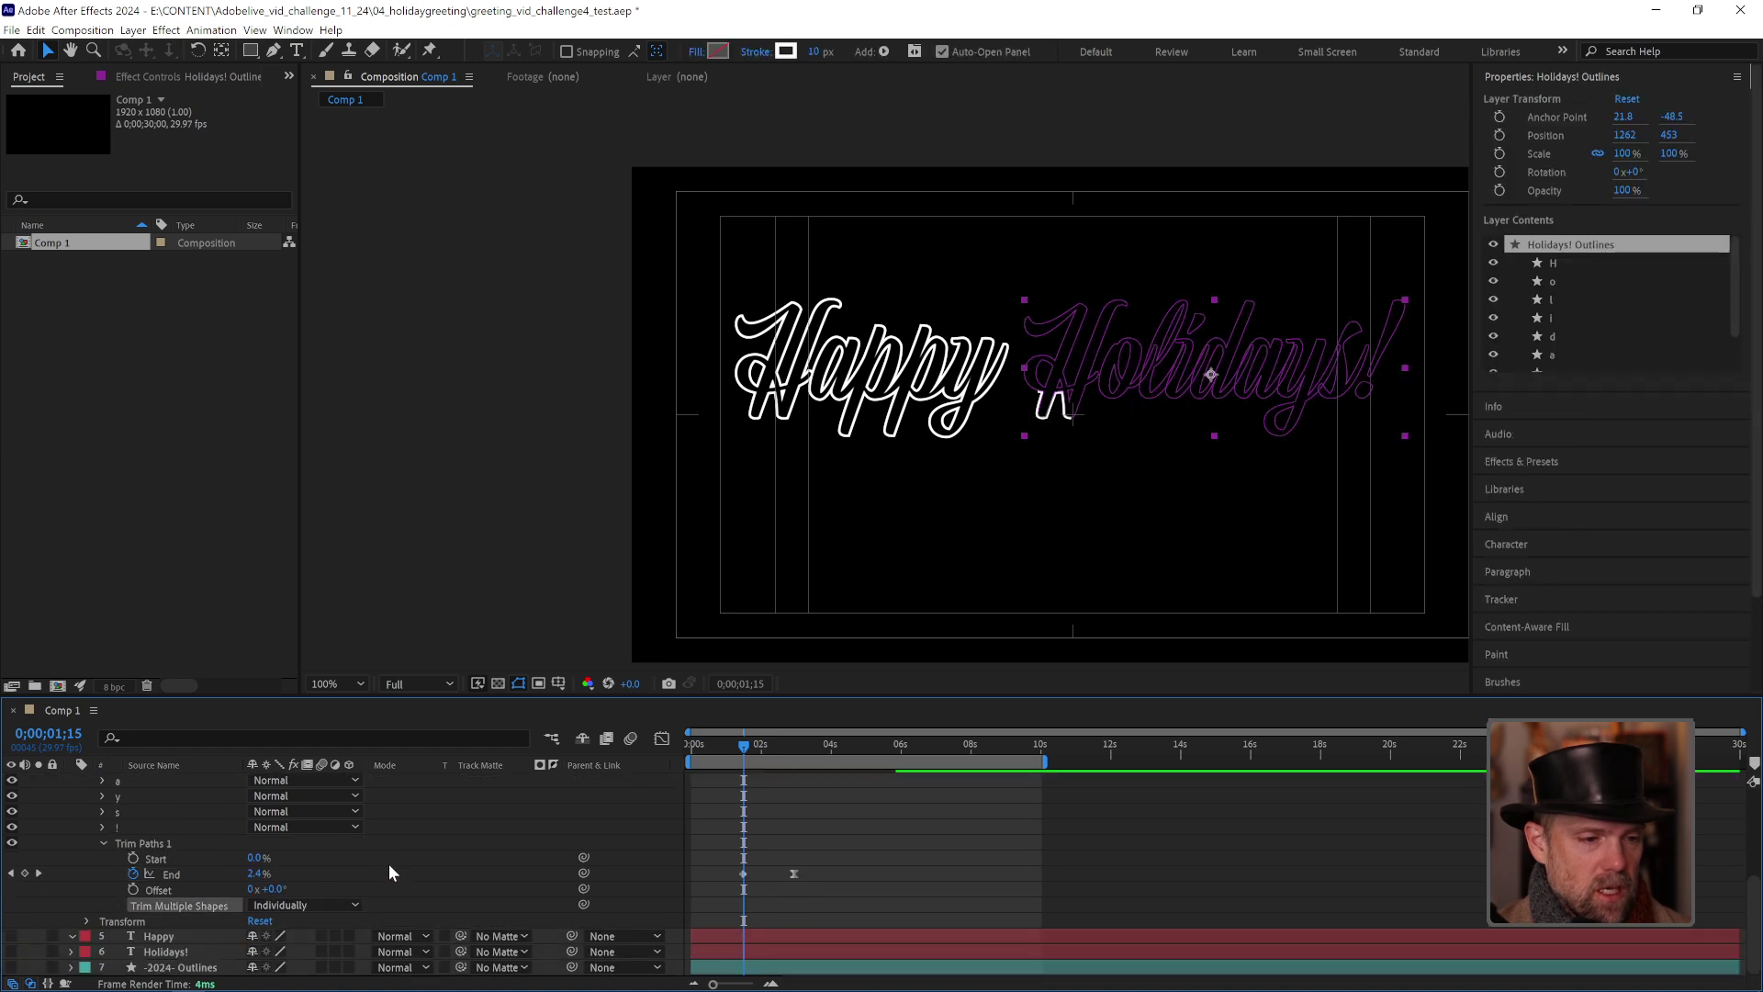
{"action": "scroll", "coordinate": [388, 863], "scroll_direction": "up", "scroll_amount": 3}
{"action": "left_click", "coordinate": [101, 843]}
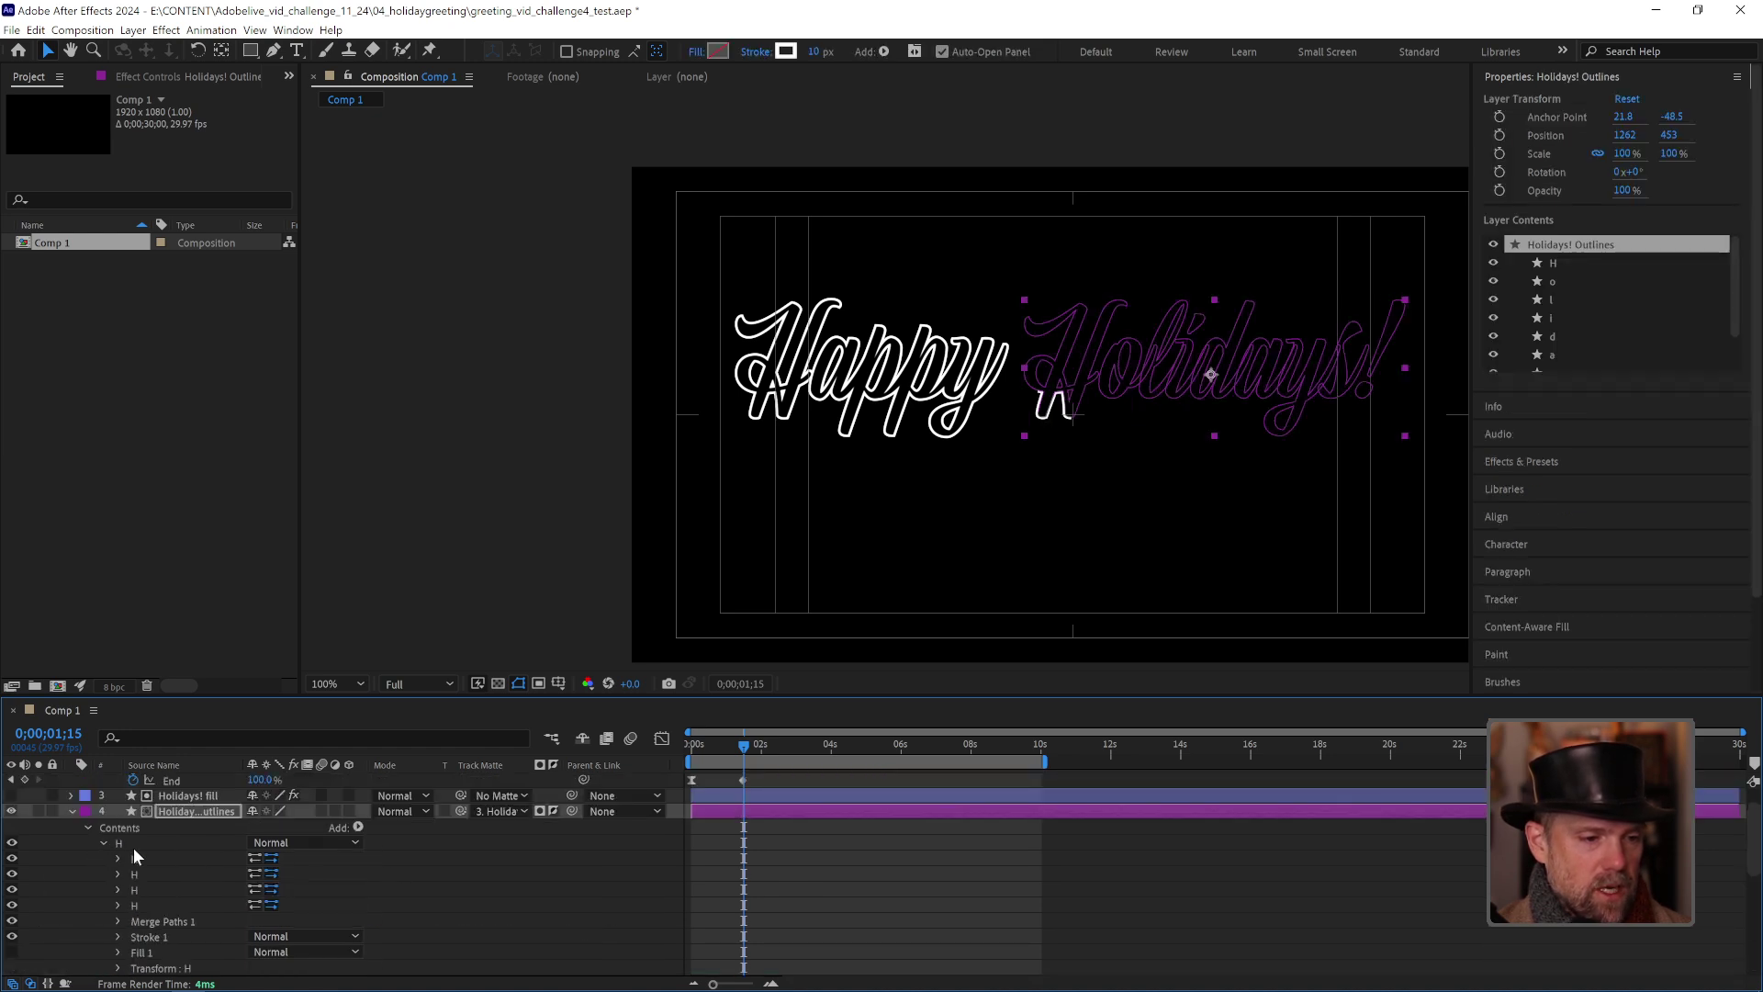
{"action": "left_click", "coordinate": [87, 827]}
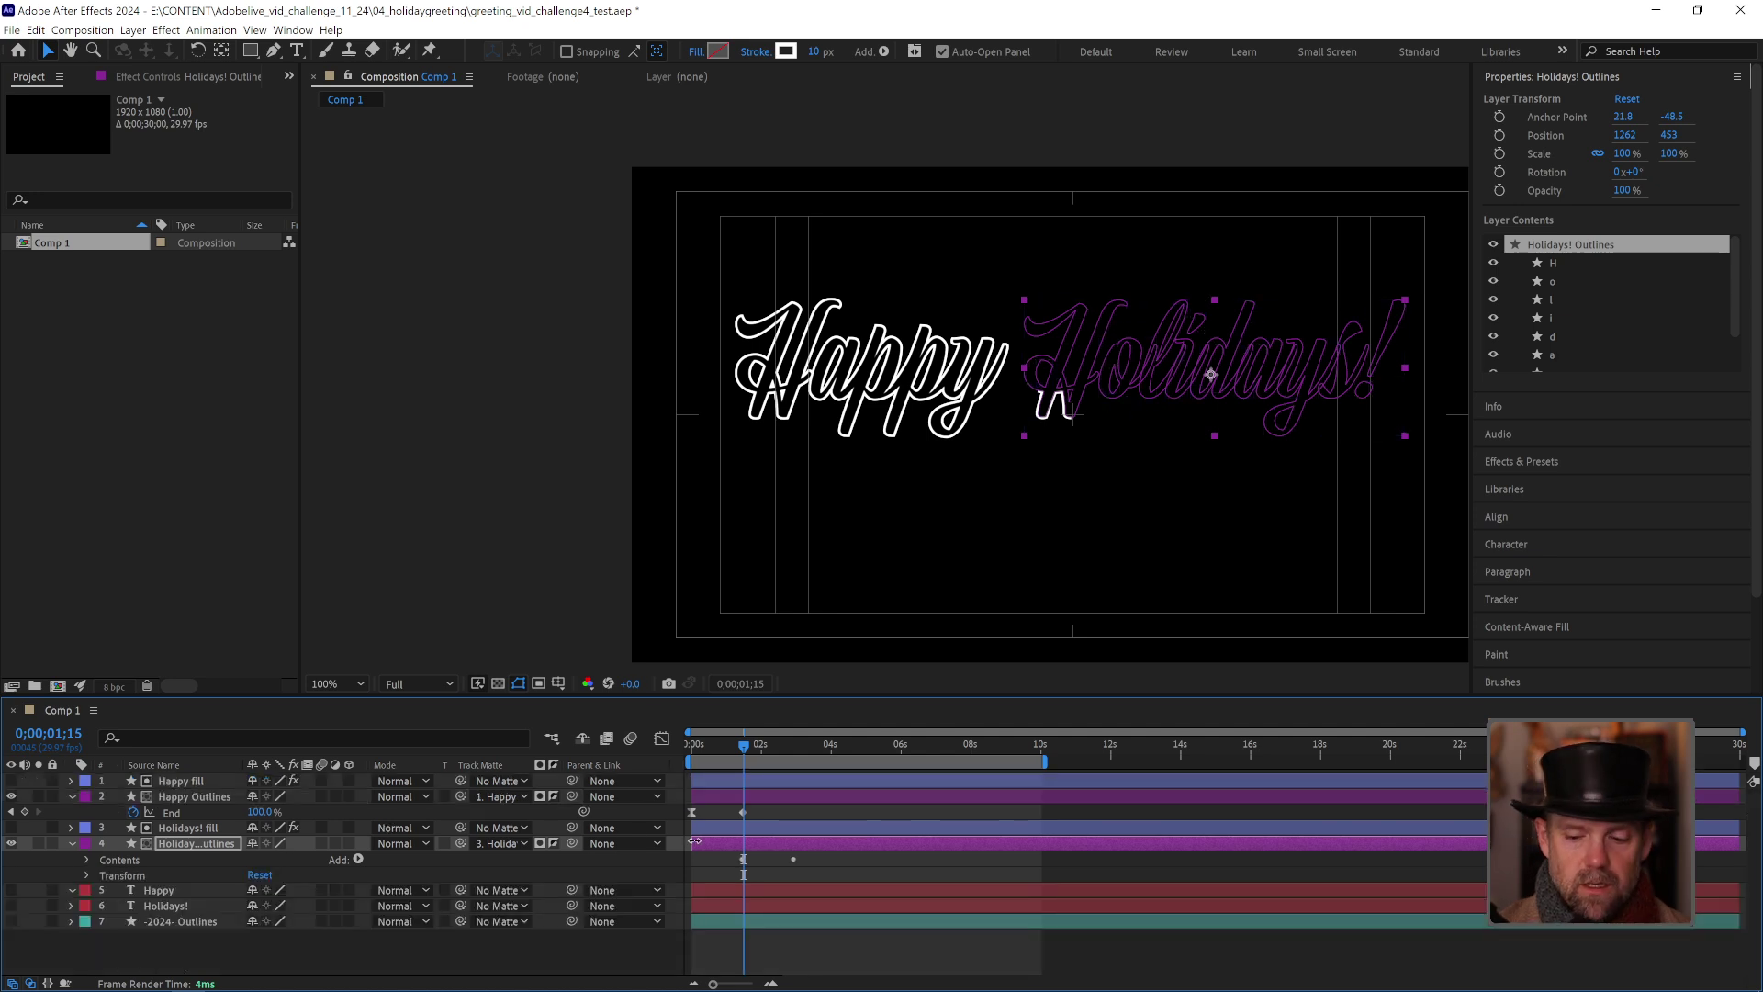
{"action": "key", "text": "space"}
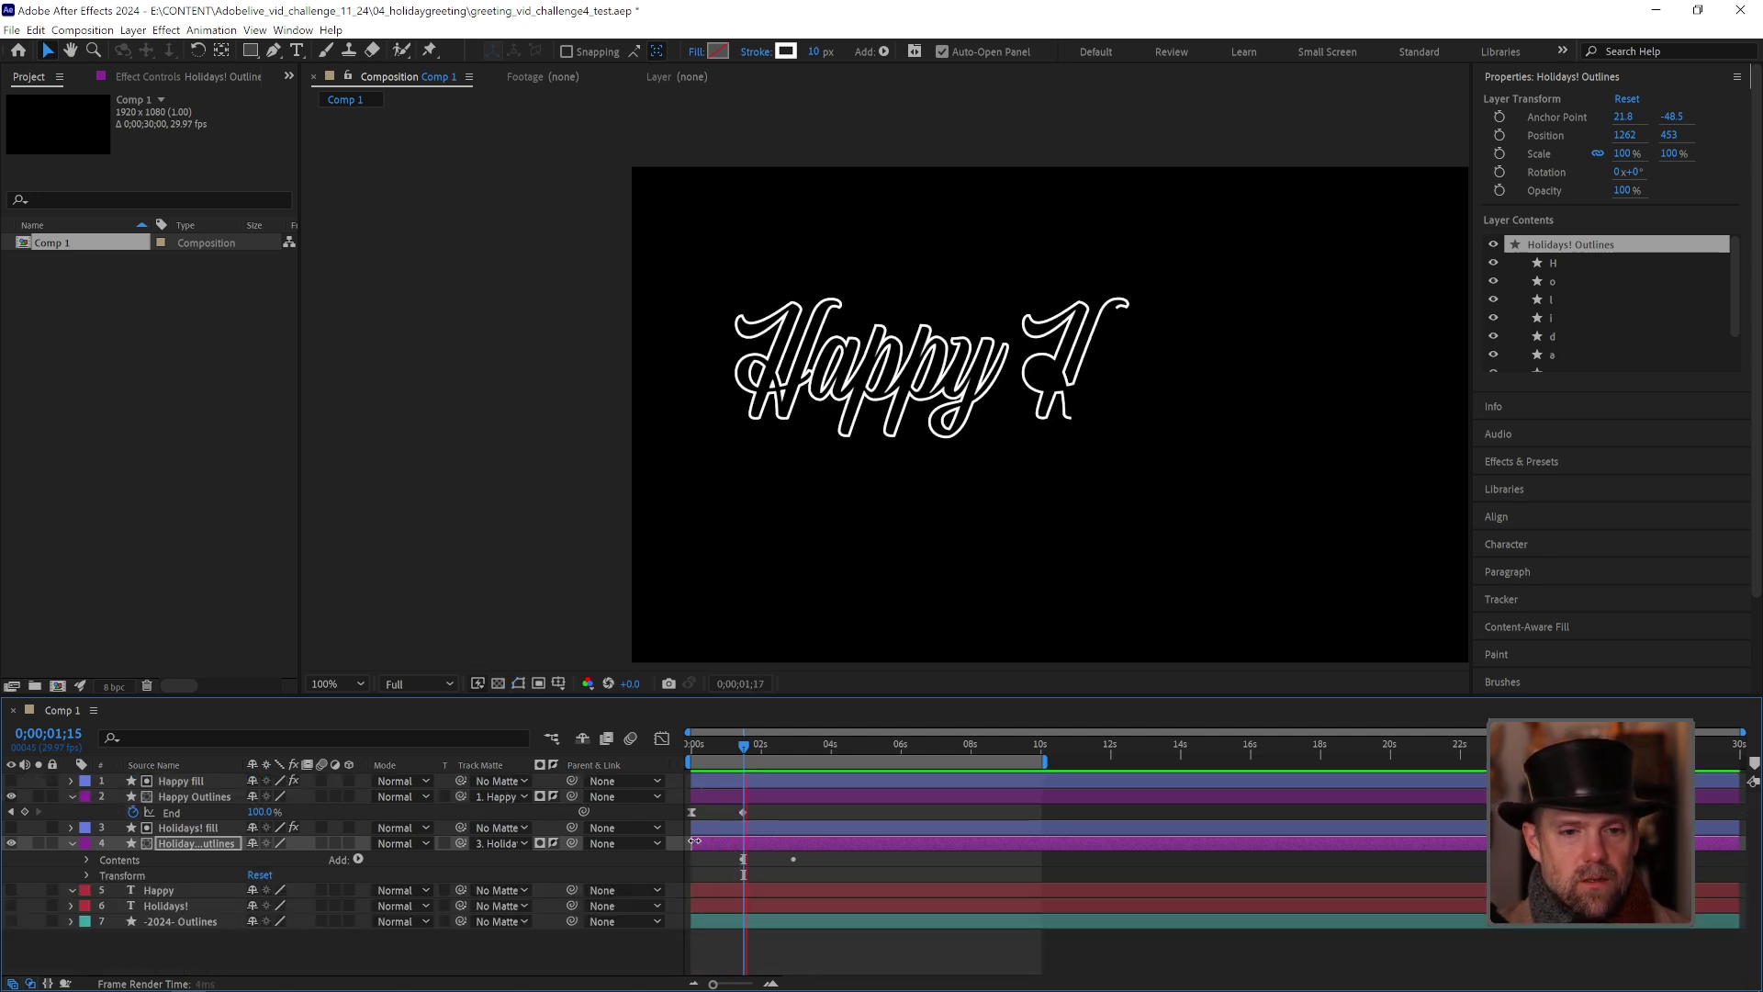
{"action": "key", "text": "space"}
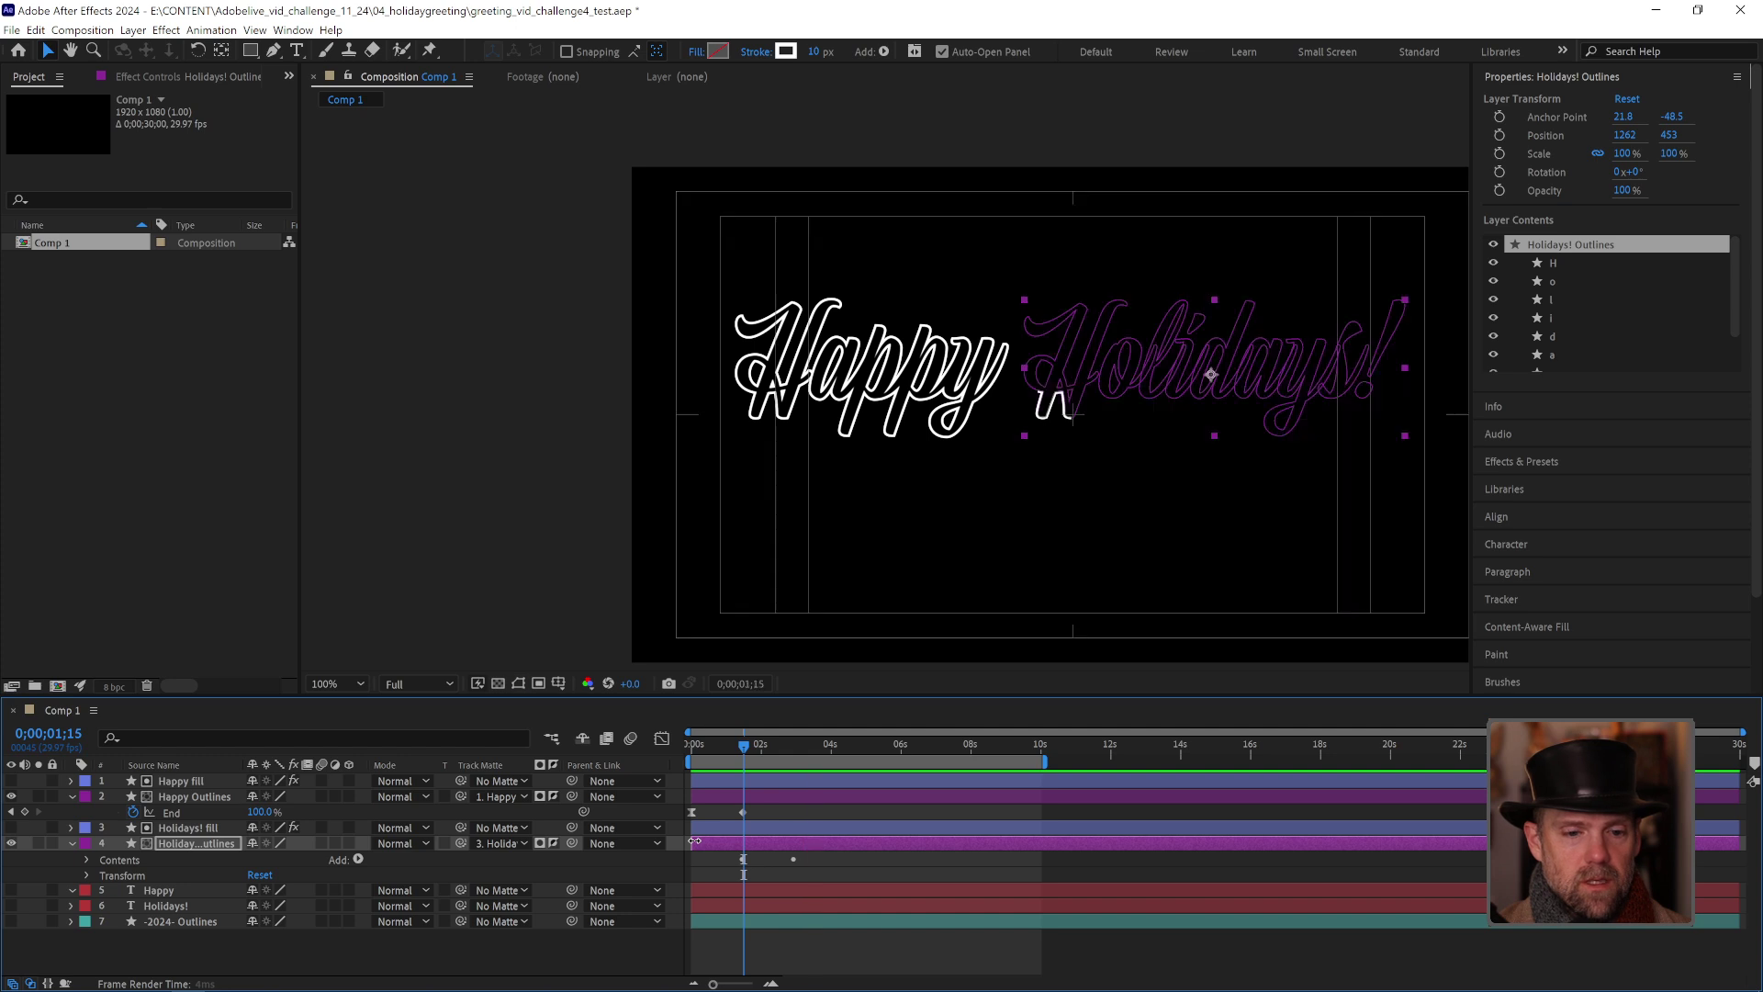
Step: Show only the keyframed End property of Holidays! Outlines, scrub through the lettering, and preview the whole greeting from 0;00;00;00
{"action": "left_click", "coordinate": [808, 863]}
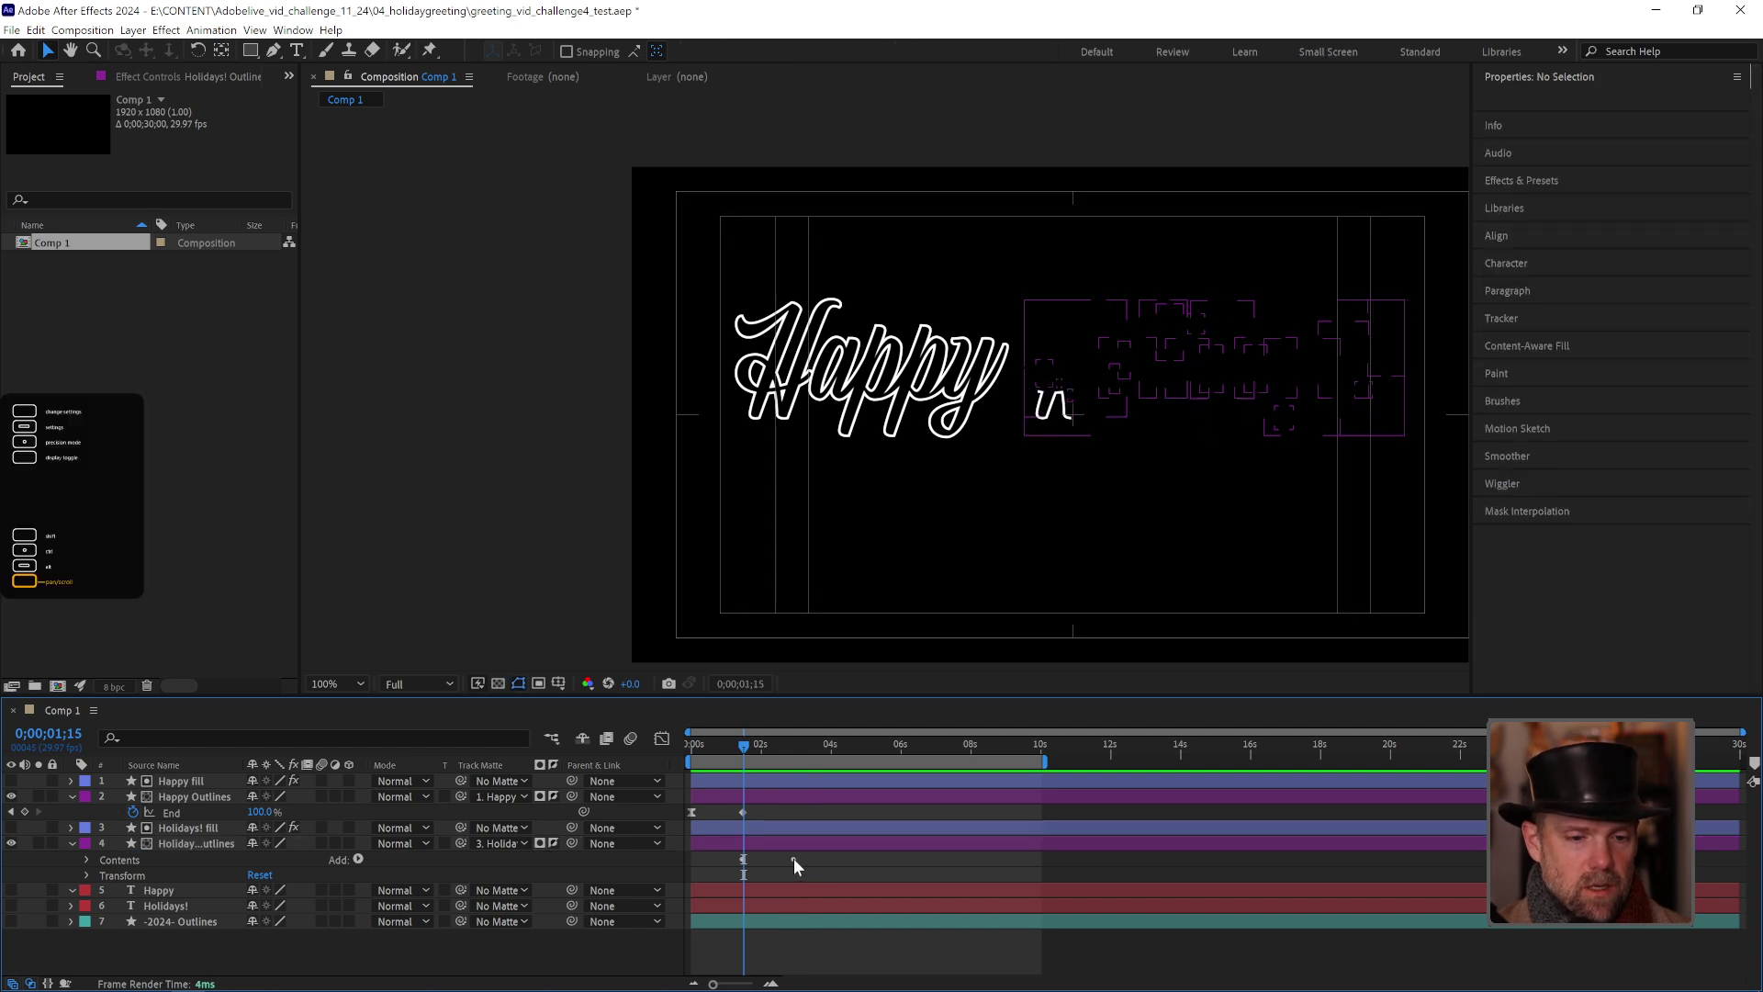
{"action": "left_click", "coordinate": [812, 840]}
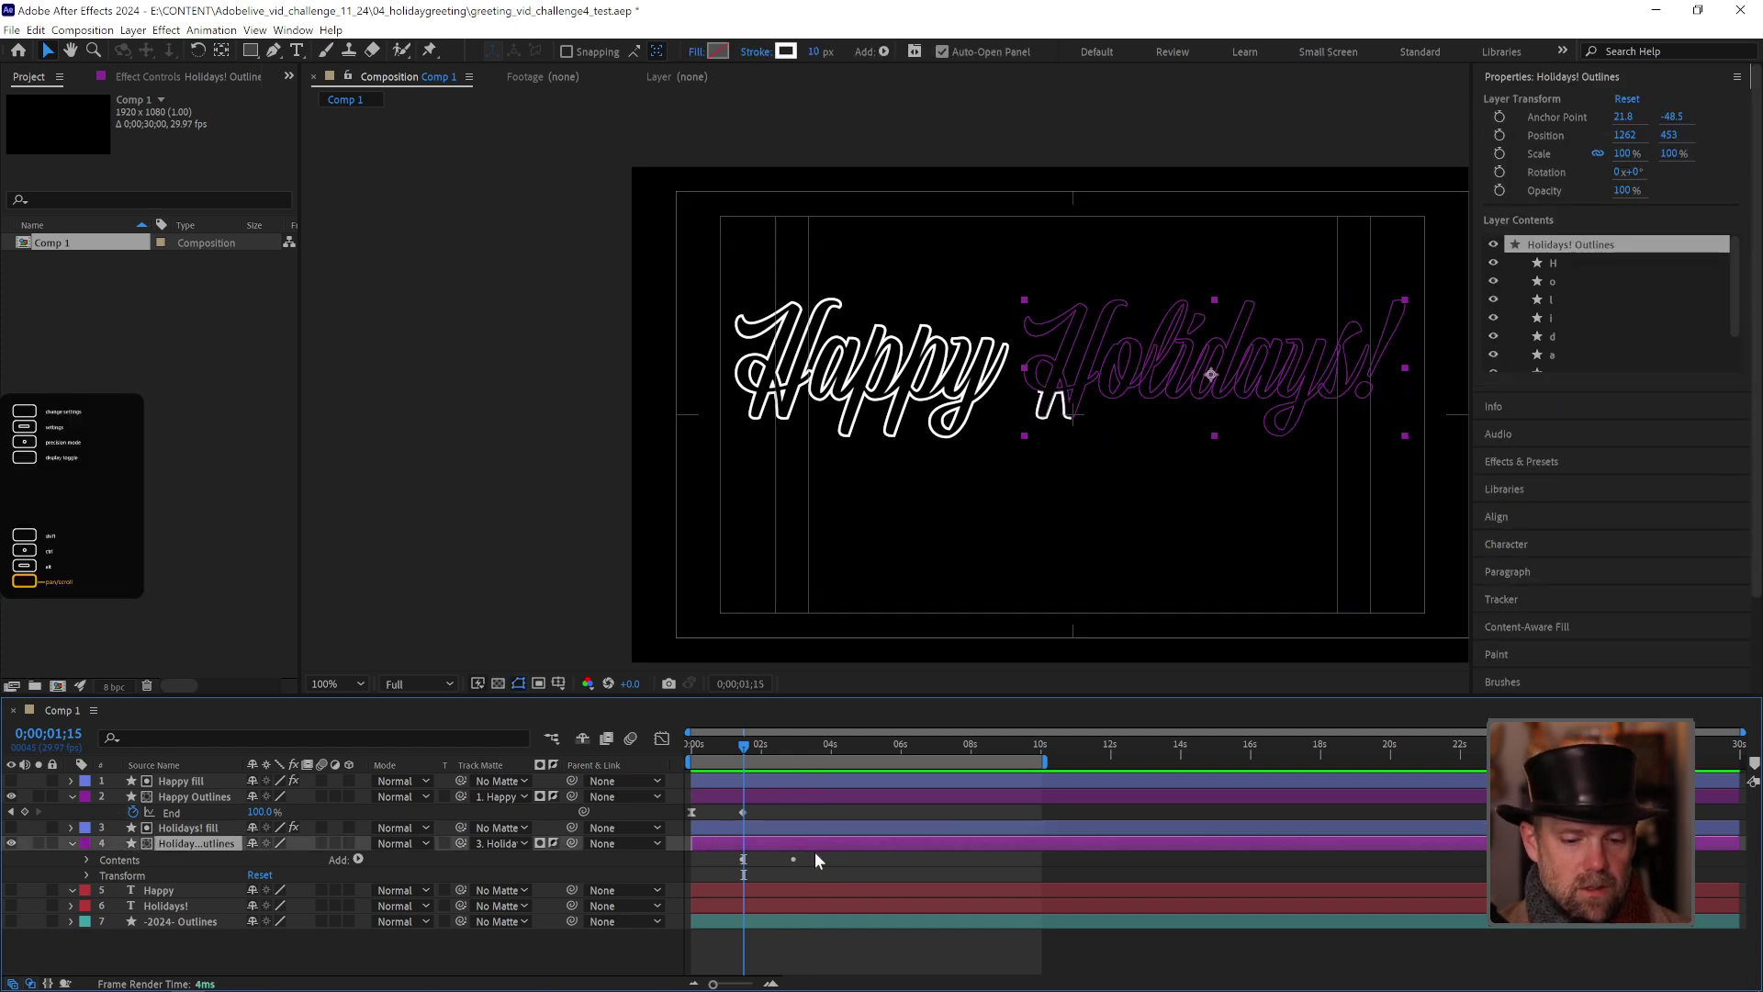
{"action": "key", "text": "u"}
{"action": "left_click", "coordinate": [824, 854]}
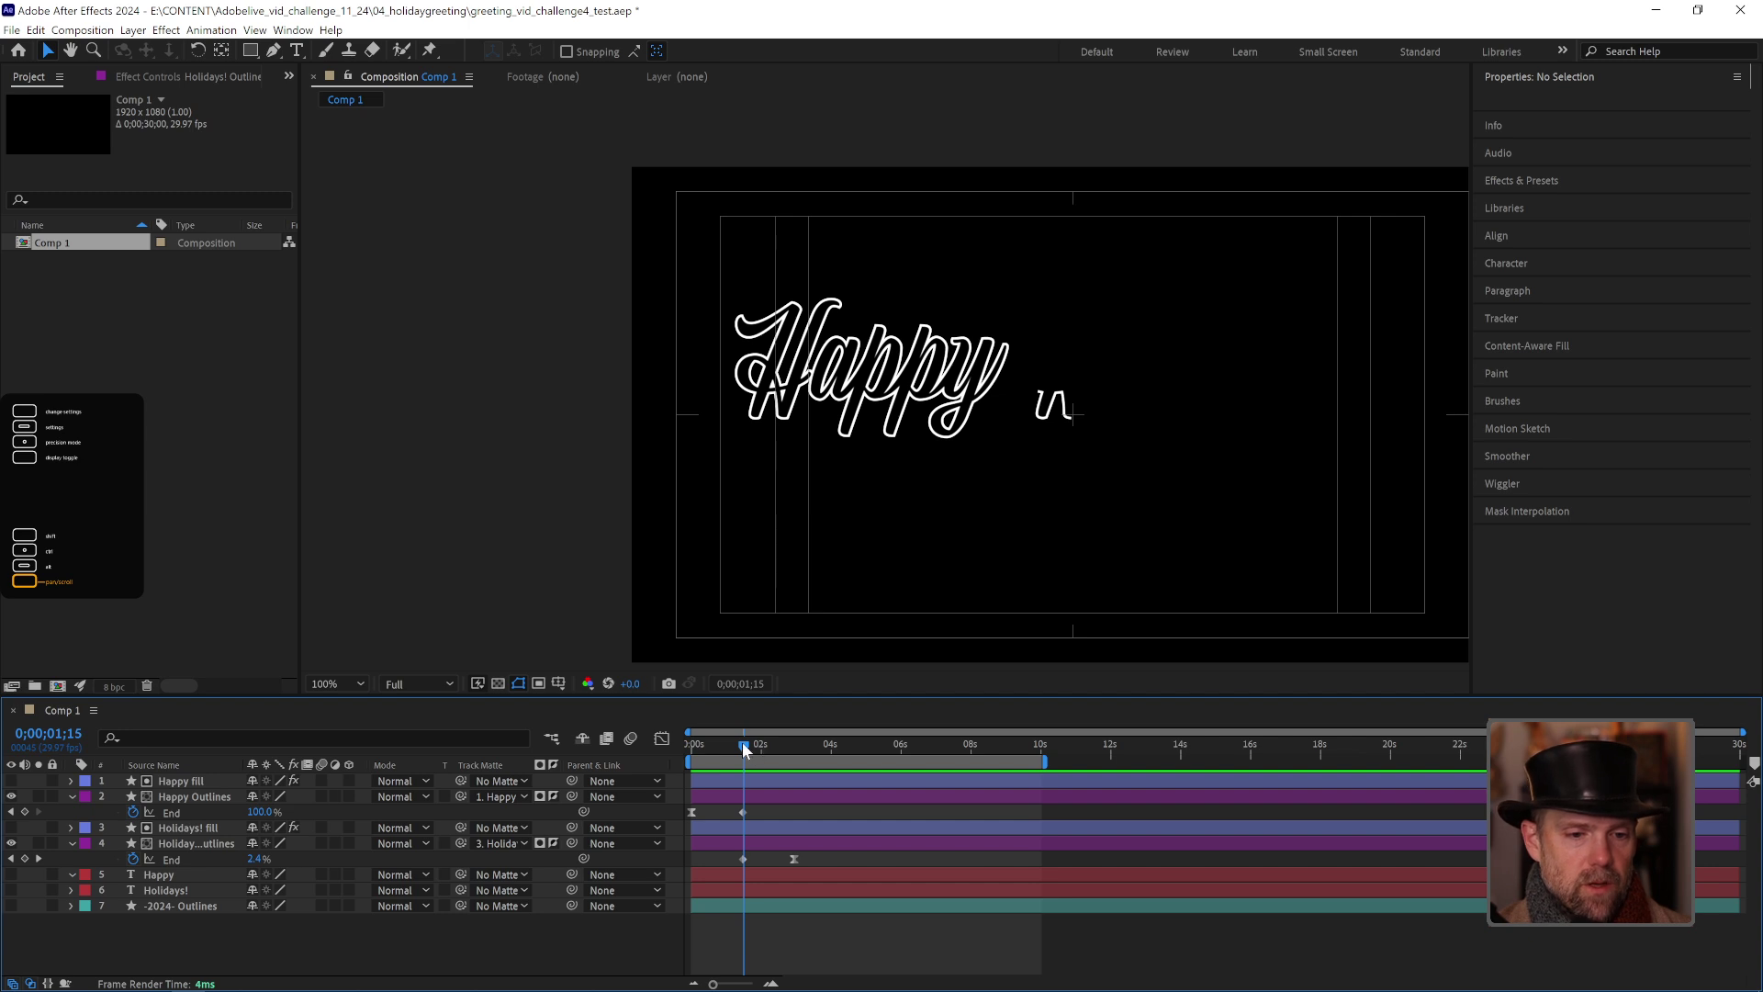
{"action": "left_click_drag", "start_coordinate": [743, 747], "coordinate": [789, 749]}
{"action": "left_click_drag", "start_coordinate": [822, 742], "coordinate": [670, 762]}
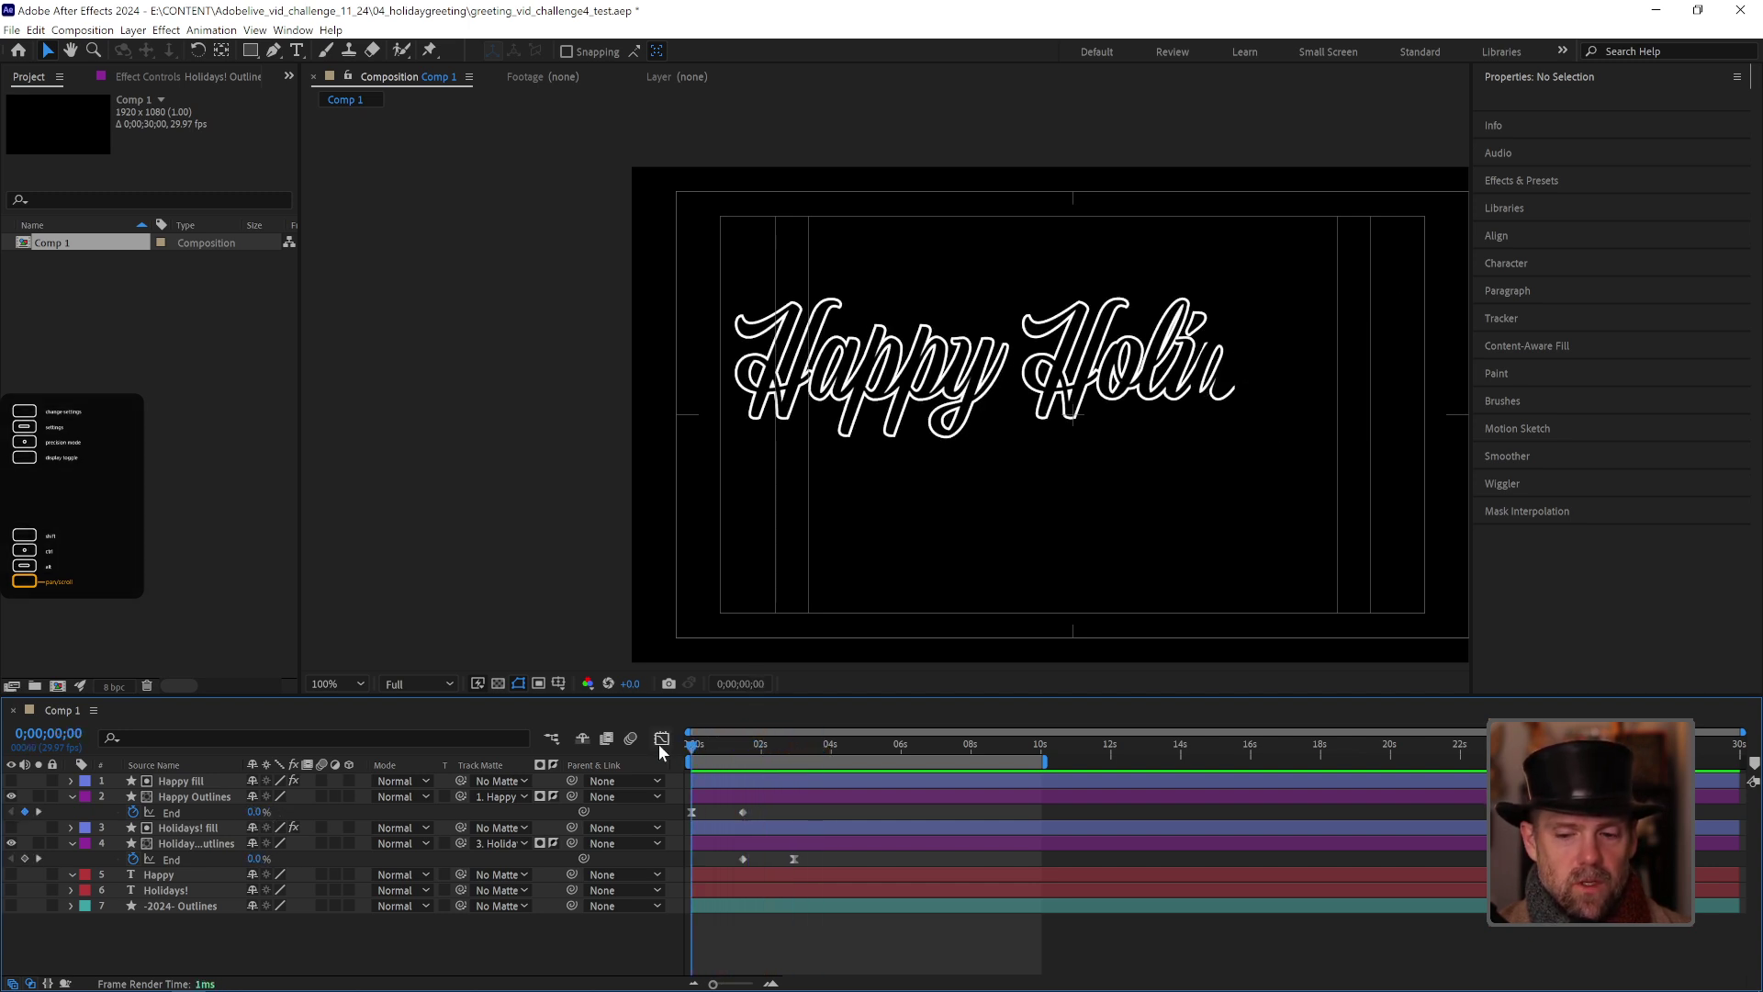
{"action": "key", "text": "space"}
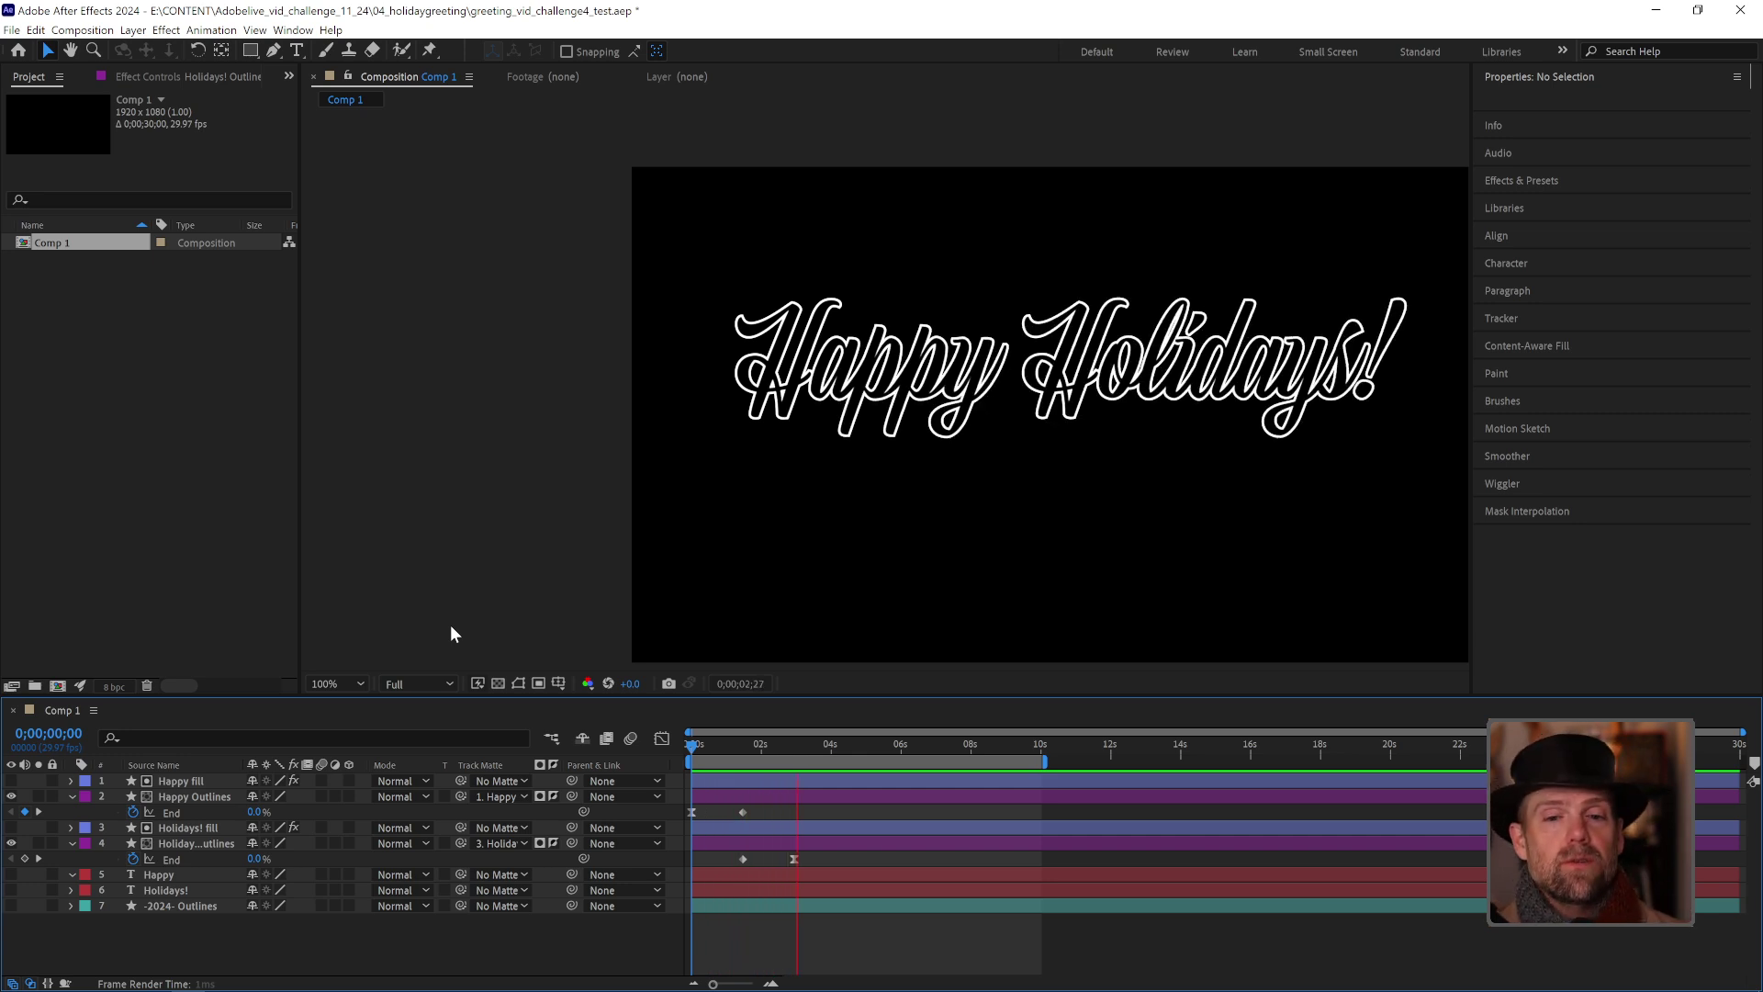
{"action": "key", "text": "space"}
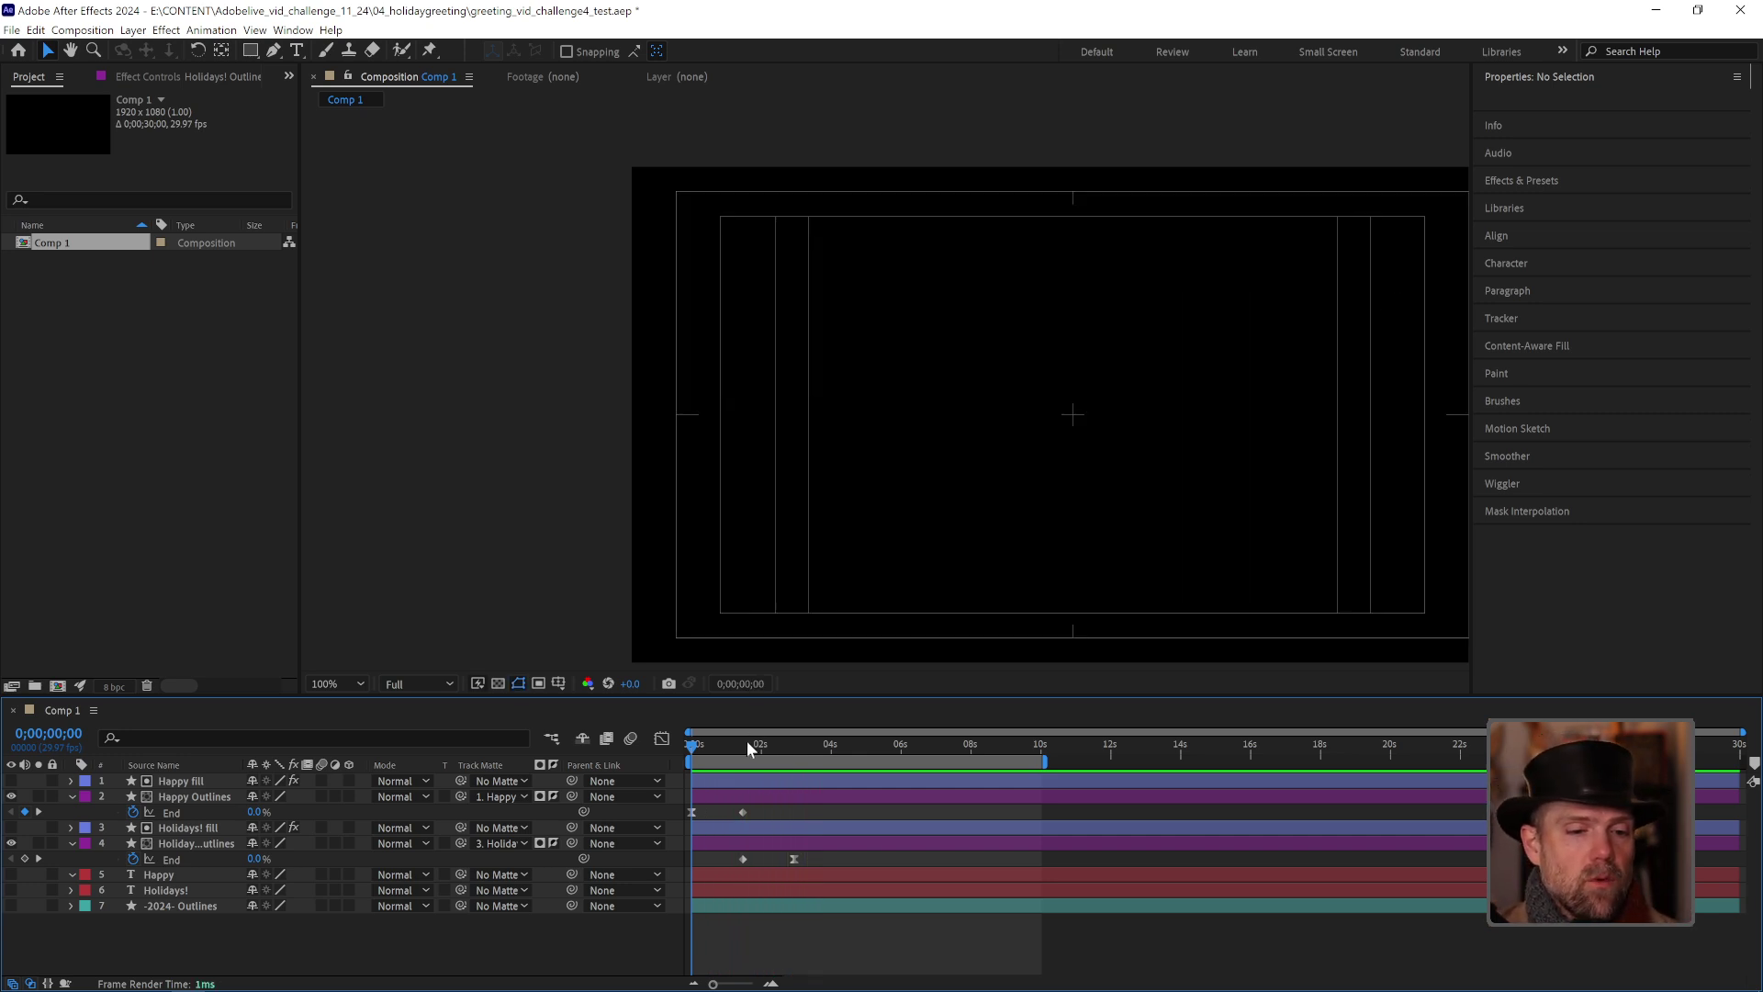
{"action": "left_click_drag", "start_coordinate": [746, 740], "coordinate": [728, 740]}
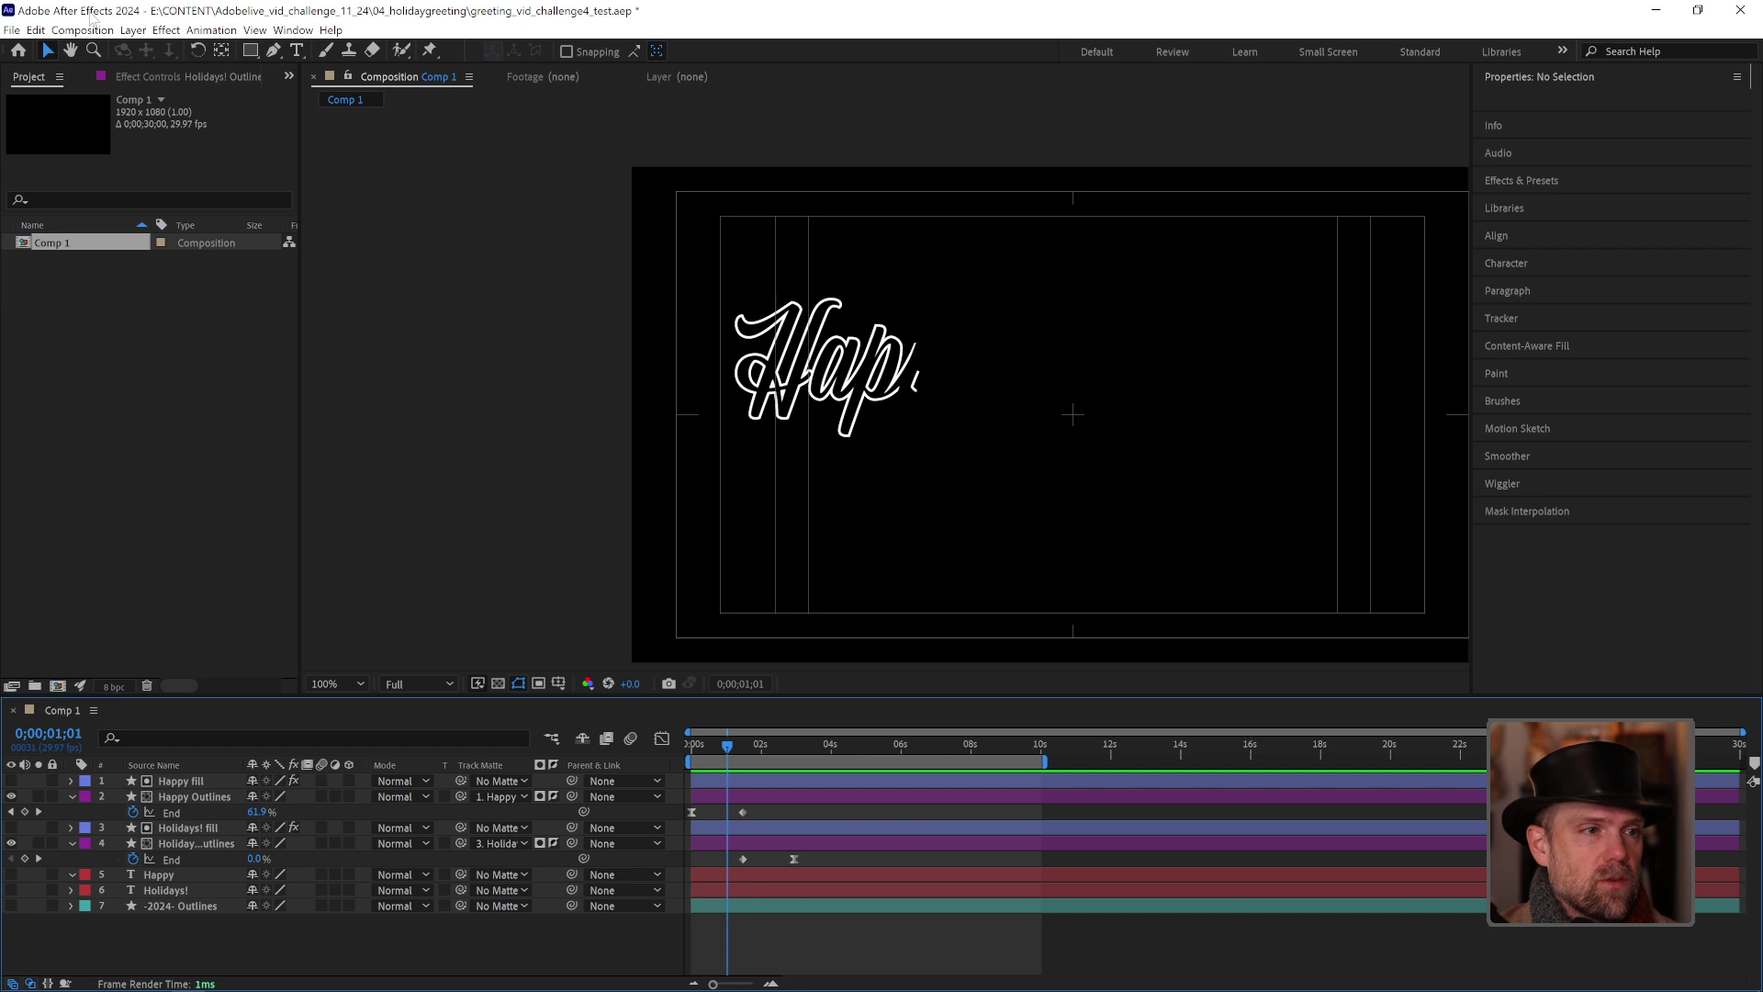
{"action": "left_click", "coordinate": [82, 30]}
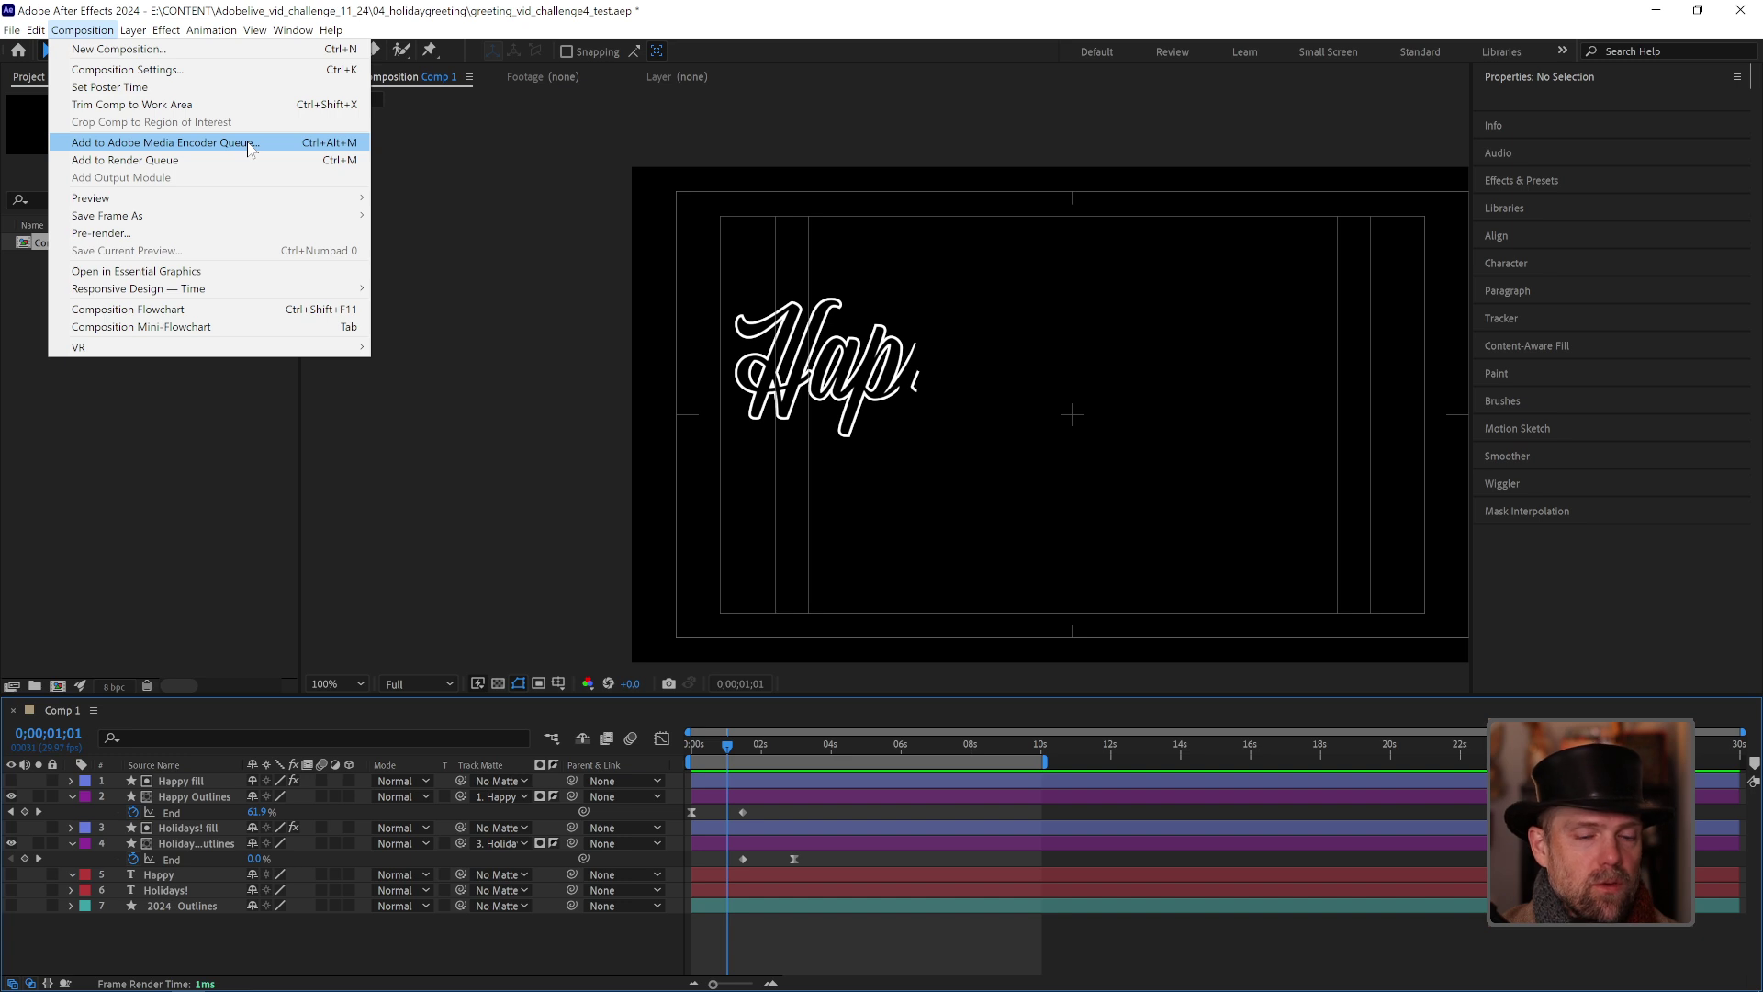
{"action": "left_click", "coordinate": [828, 140]}
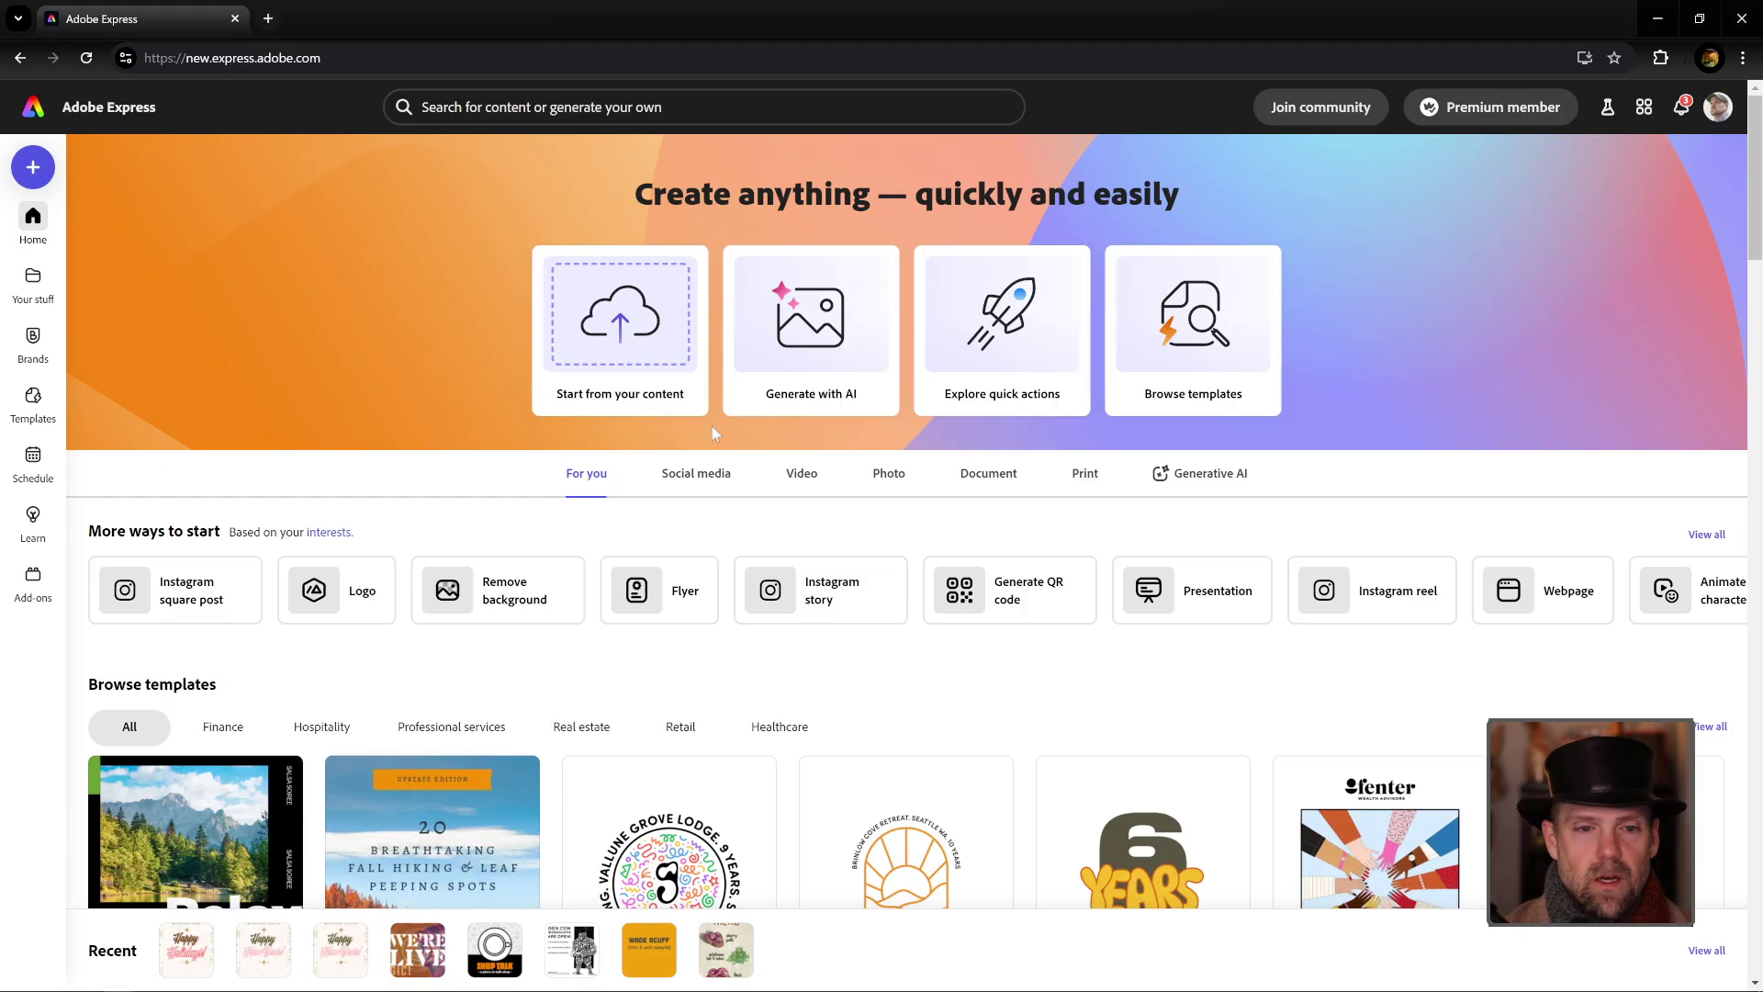
Step: Switch to Adobe Express and search its templates for "holiday card"
{"action": "left_click", "coordinate": [39, 408]}
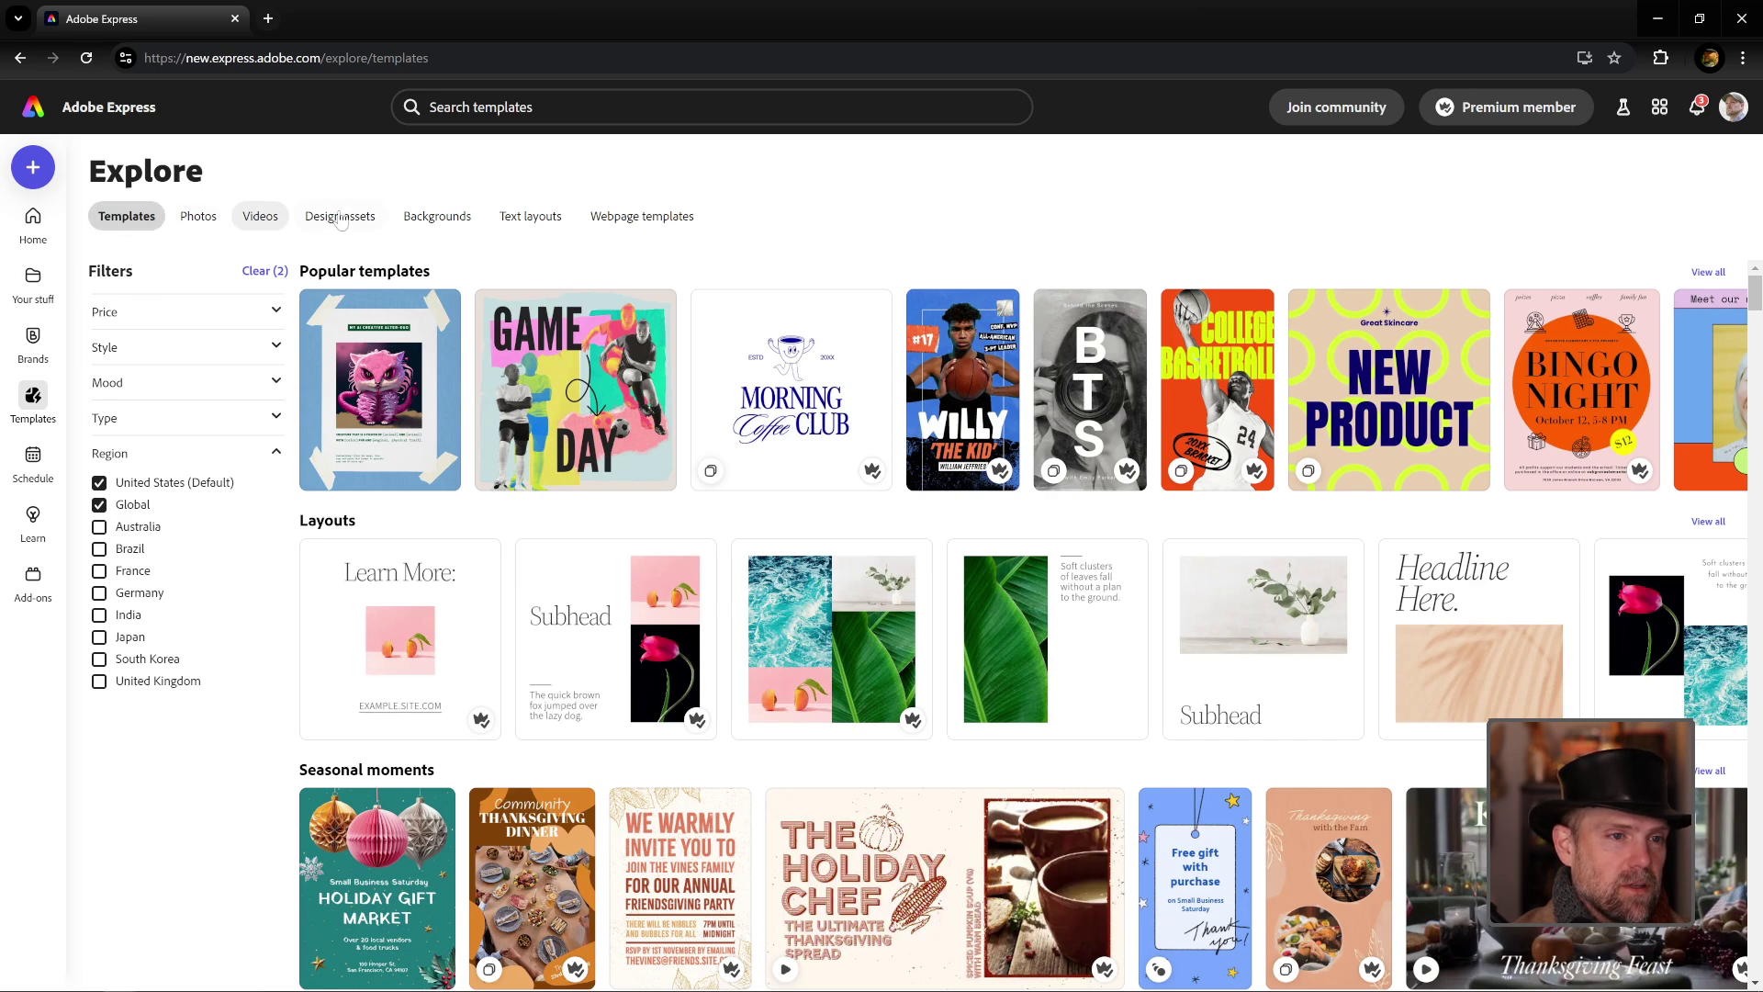
{"action": "left_click", "coordinate": [435, 110]}
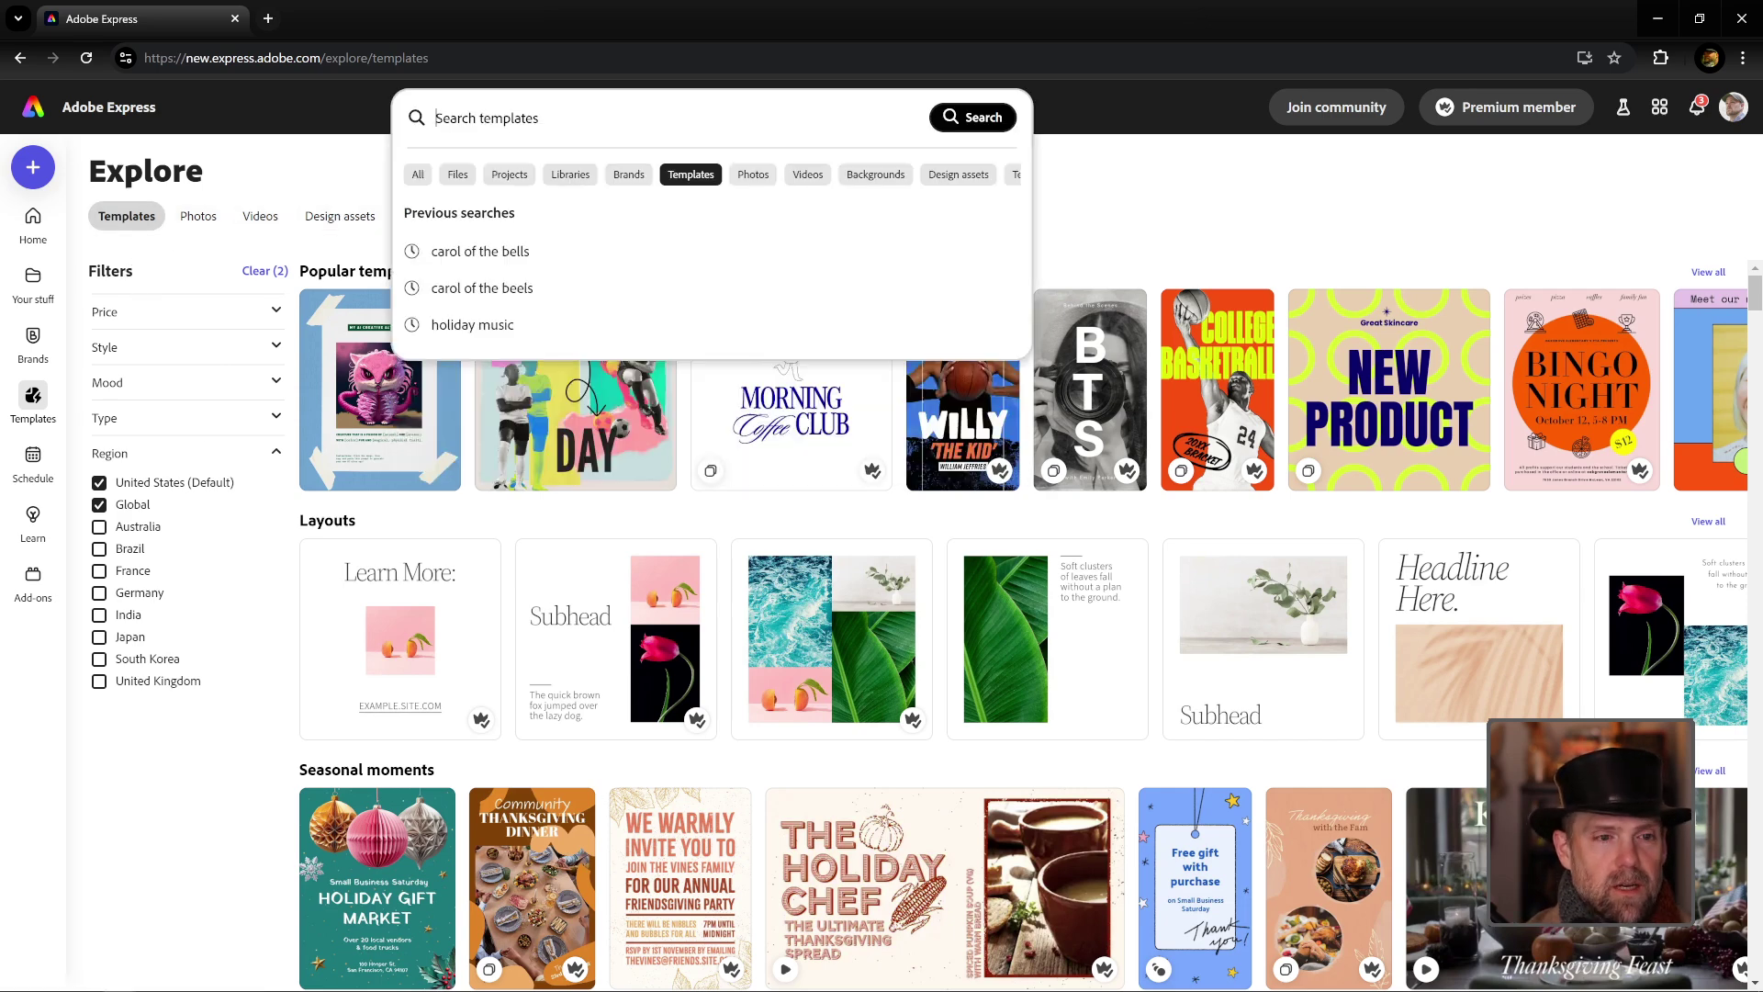
{"action": "type", "text": "holid"}
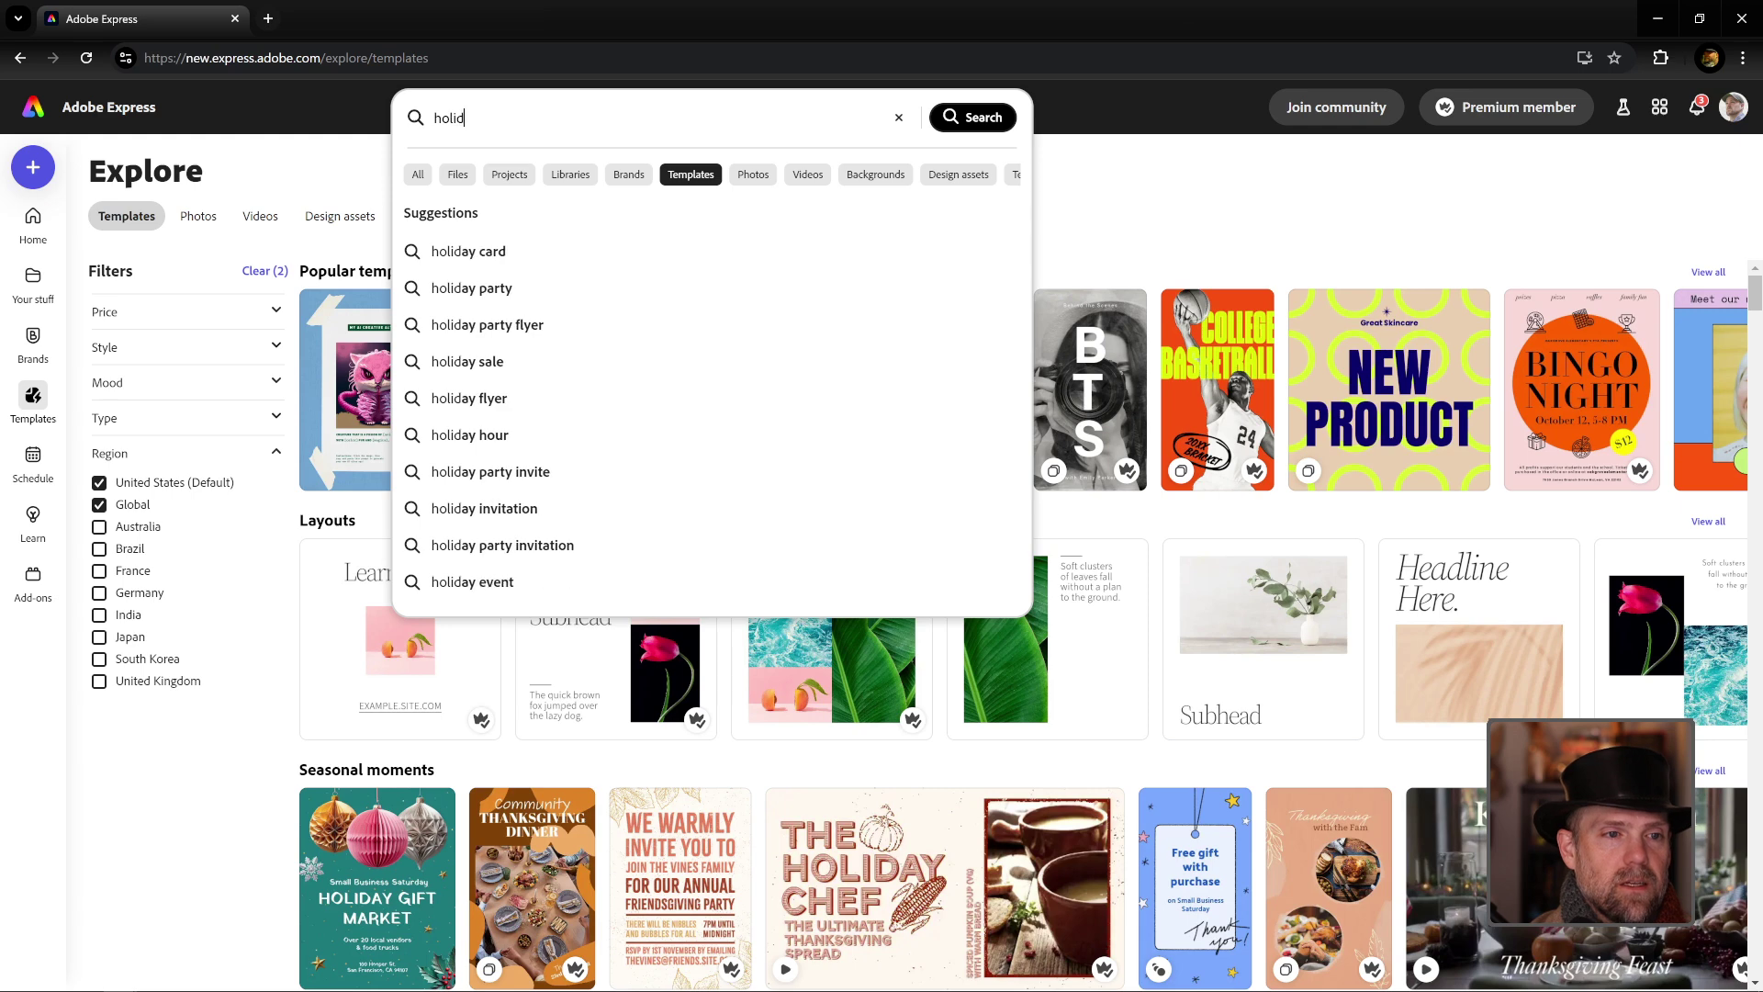
{"action": "left_click", "coordinate": [496, 255]}
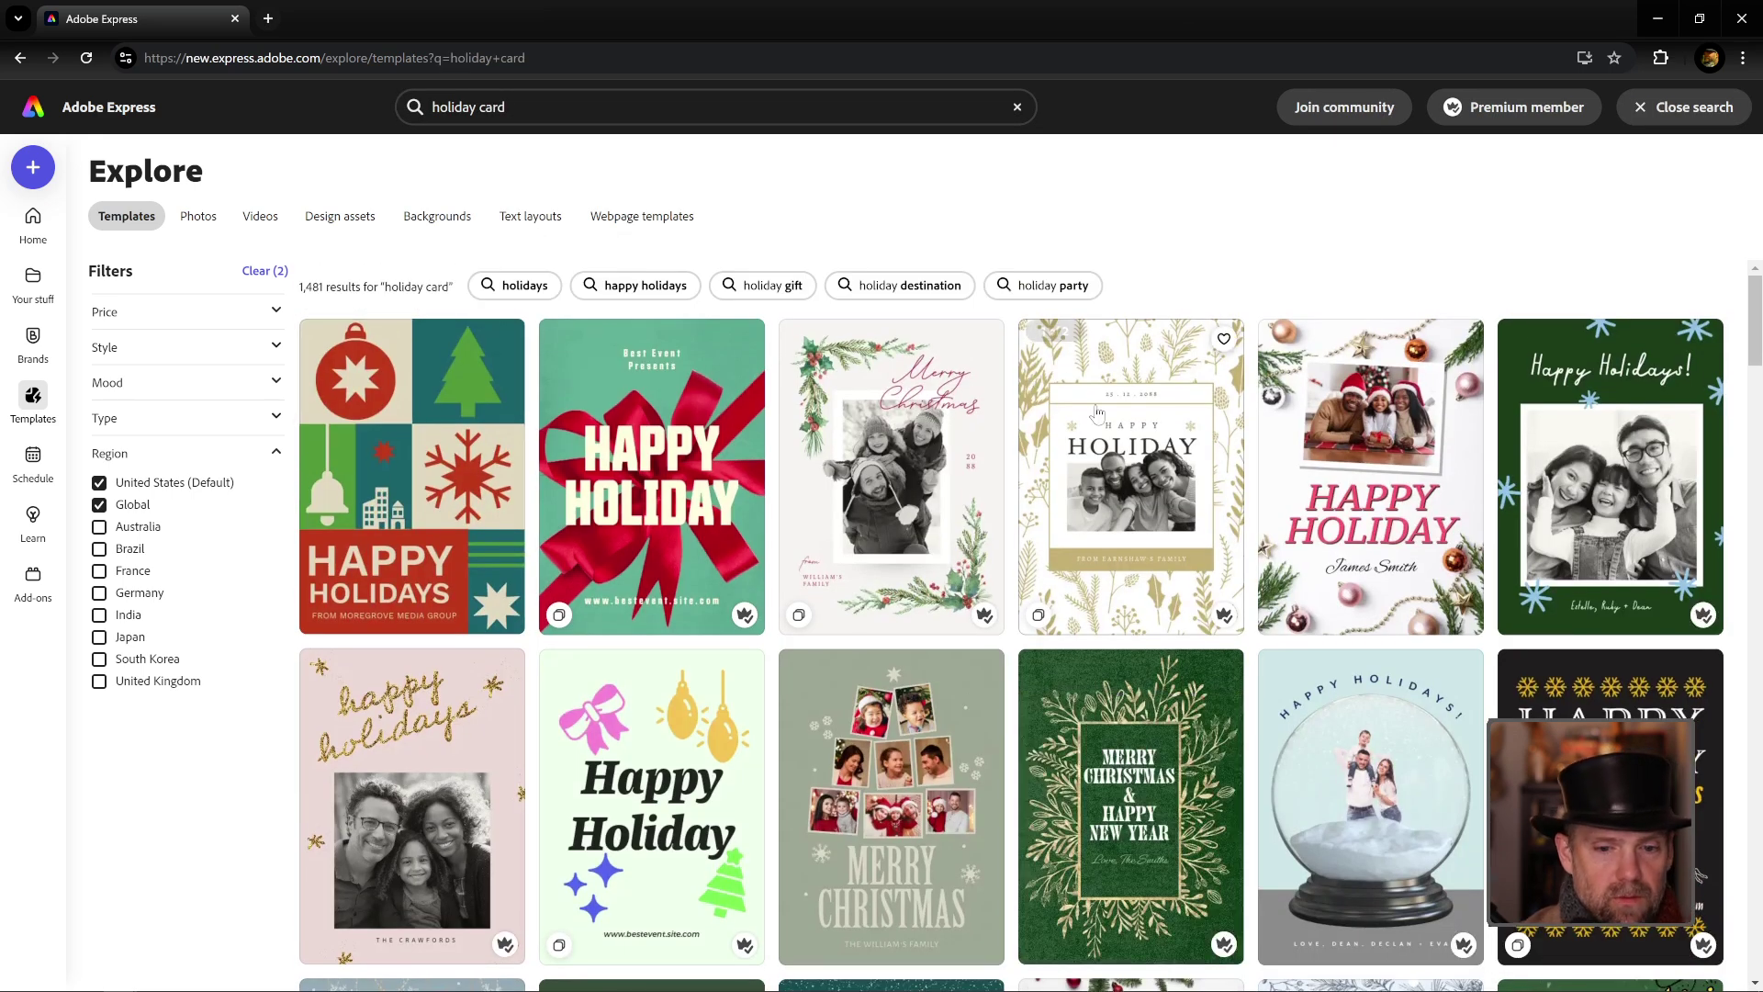
Step: Browse the holiday card templates for a Happy Holidays design whose lettering can be replaced
{"action": "scroll", "coordinate": [1230, 367], "scroll_direction": "down", "scroll_amount": 3}
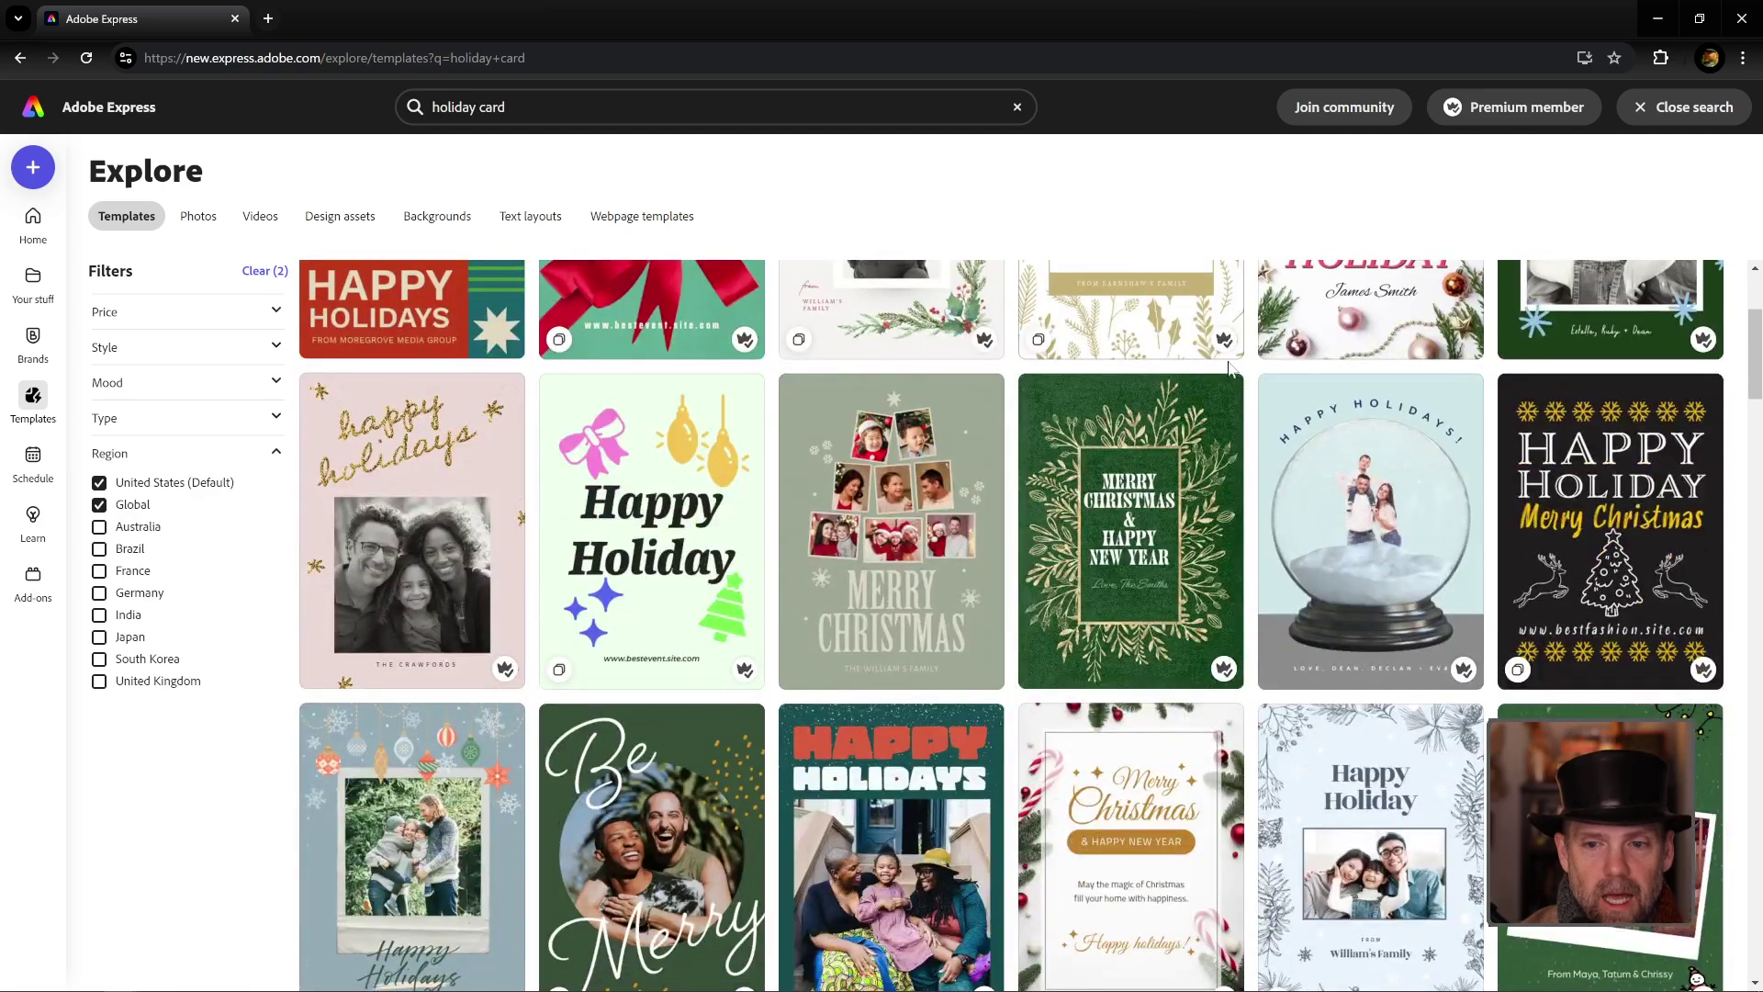
{"action": "scroll", "coordinate": [1230, 367], "scroll_direction": "down", "scroll_amount": 4}
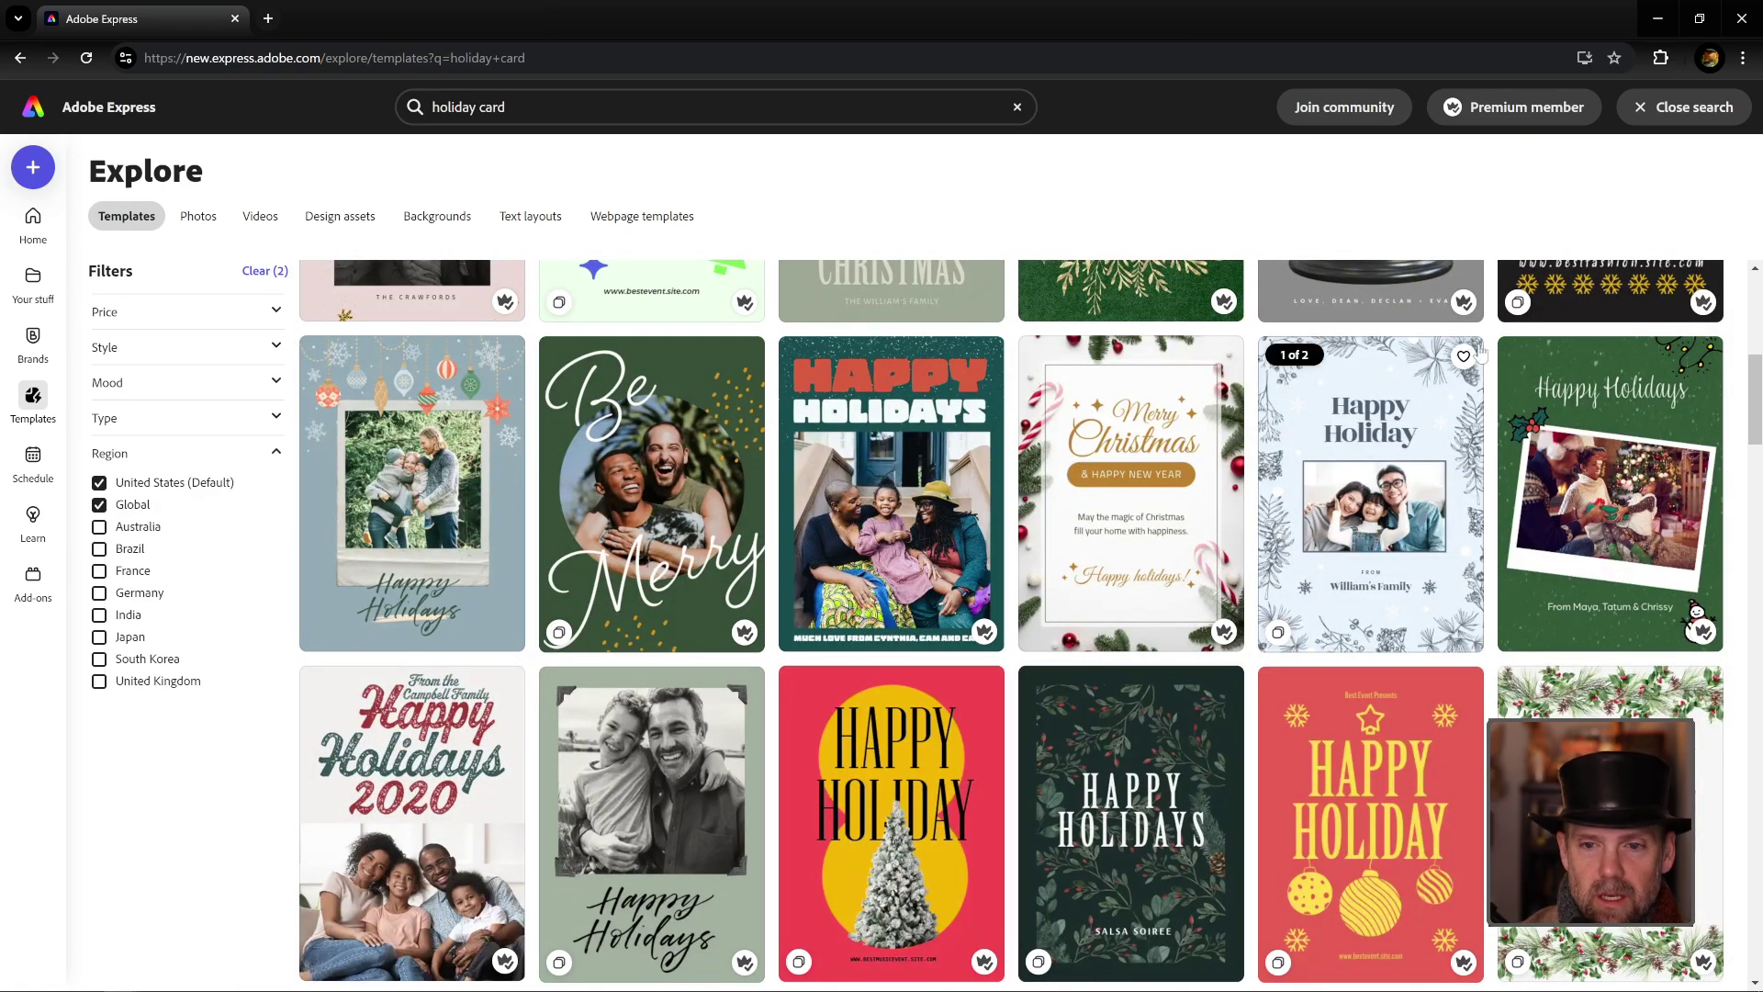
{"action": "scroll", "coordinate": [1453, 367], "scroll_direction": "down", "scroll_amount": 2}
{"action": "scroll", "coordinate": [1453, 367], "scroll_direction": "up", "scroll_amount": 2}
{"action": "scroll", "coordinate": [1451, 363], "scroll_direction": "down", "scroll_amount": 2}
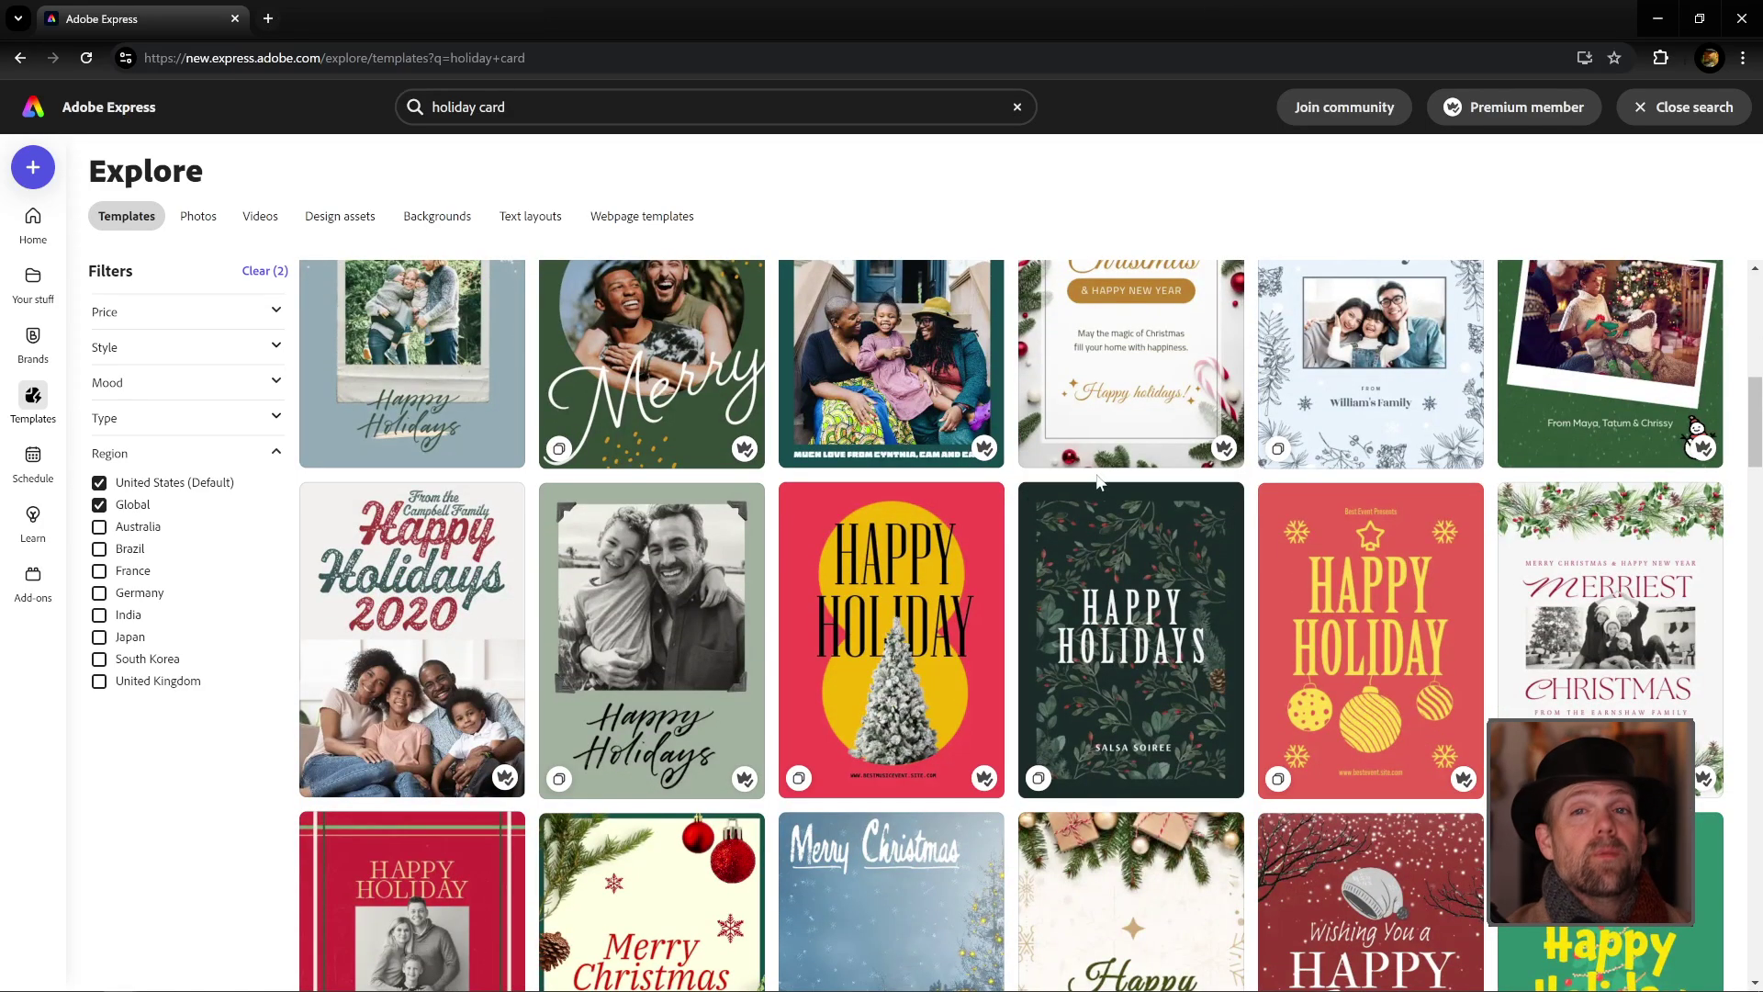
{"action": "scroll", "coordinate": [910, 441], "scroll_direction": "down", "scroll_amount": 1}
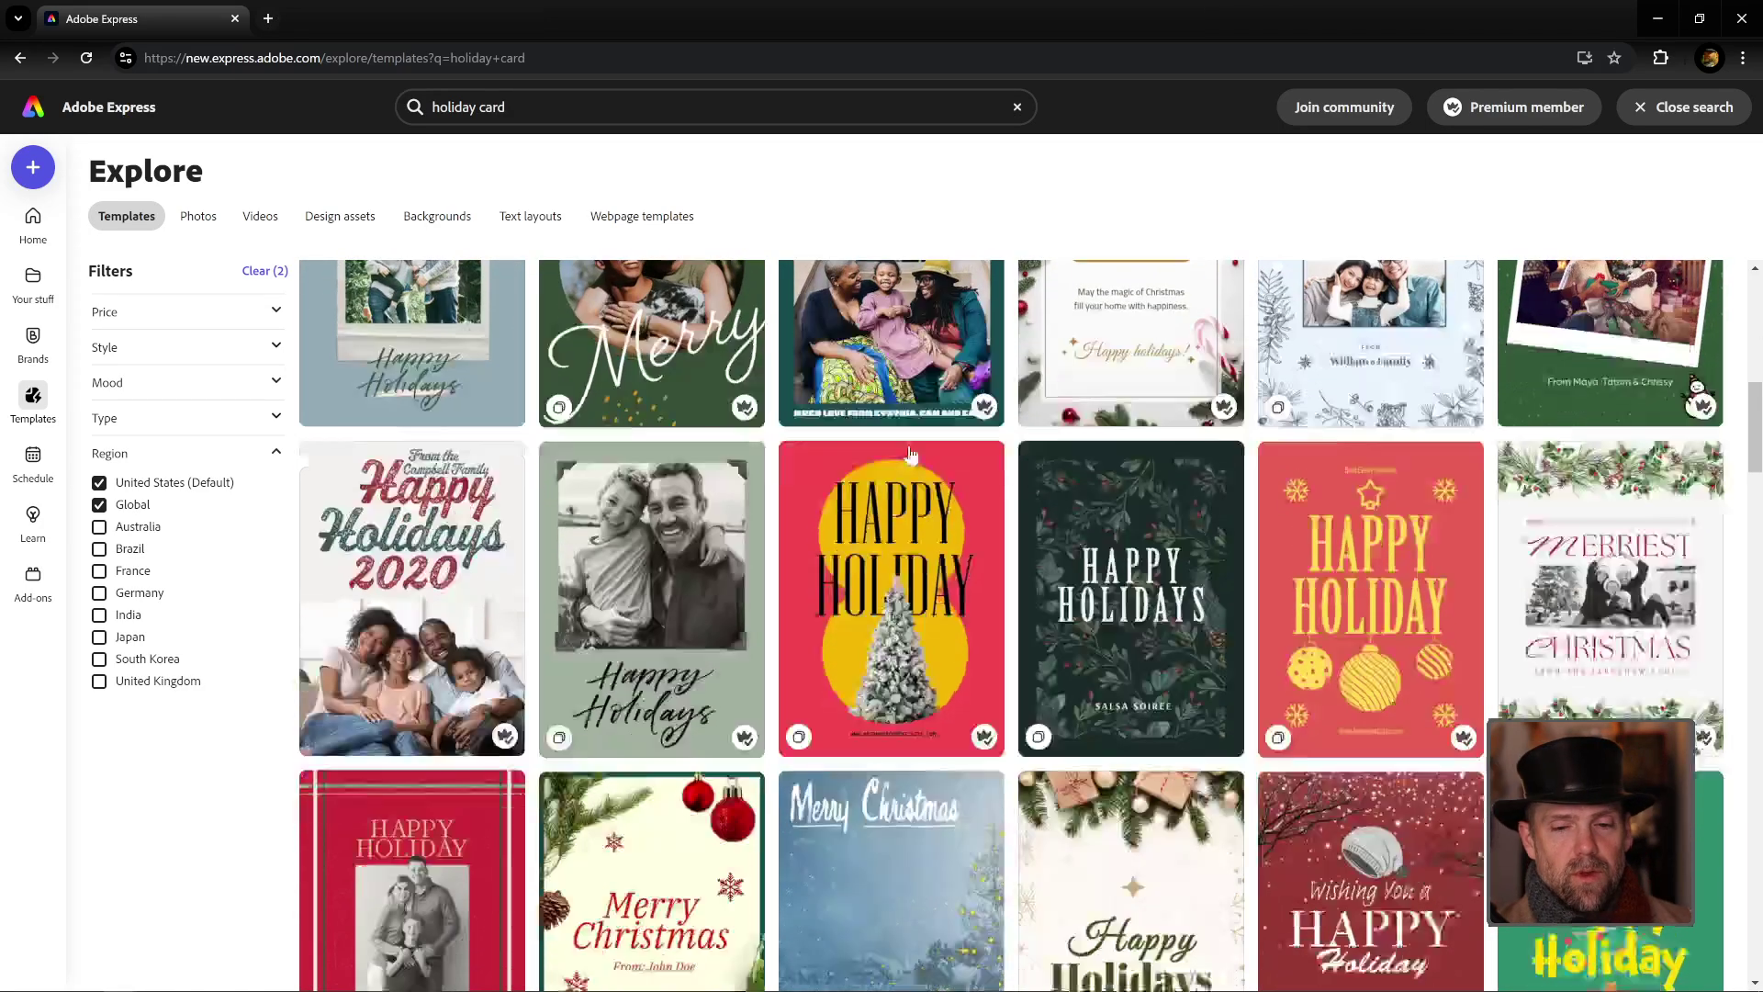
{"action": "scroll", "coordinate": [911, 452], "scroll_direction": "down", "scroll_amount": 5}
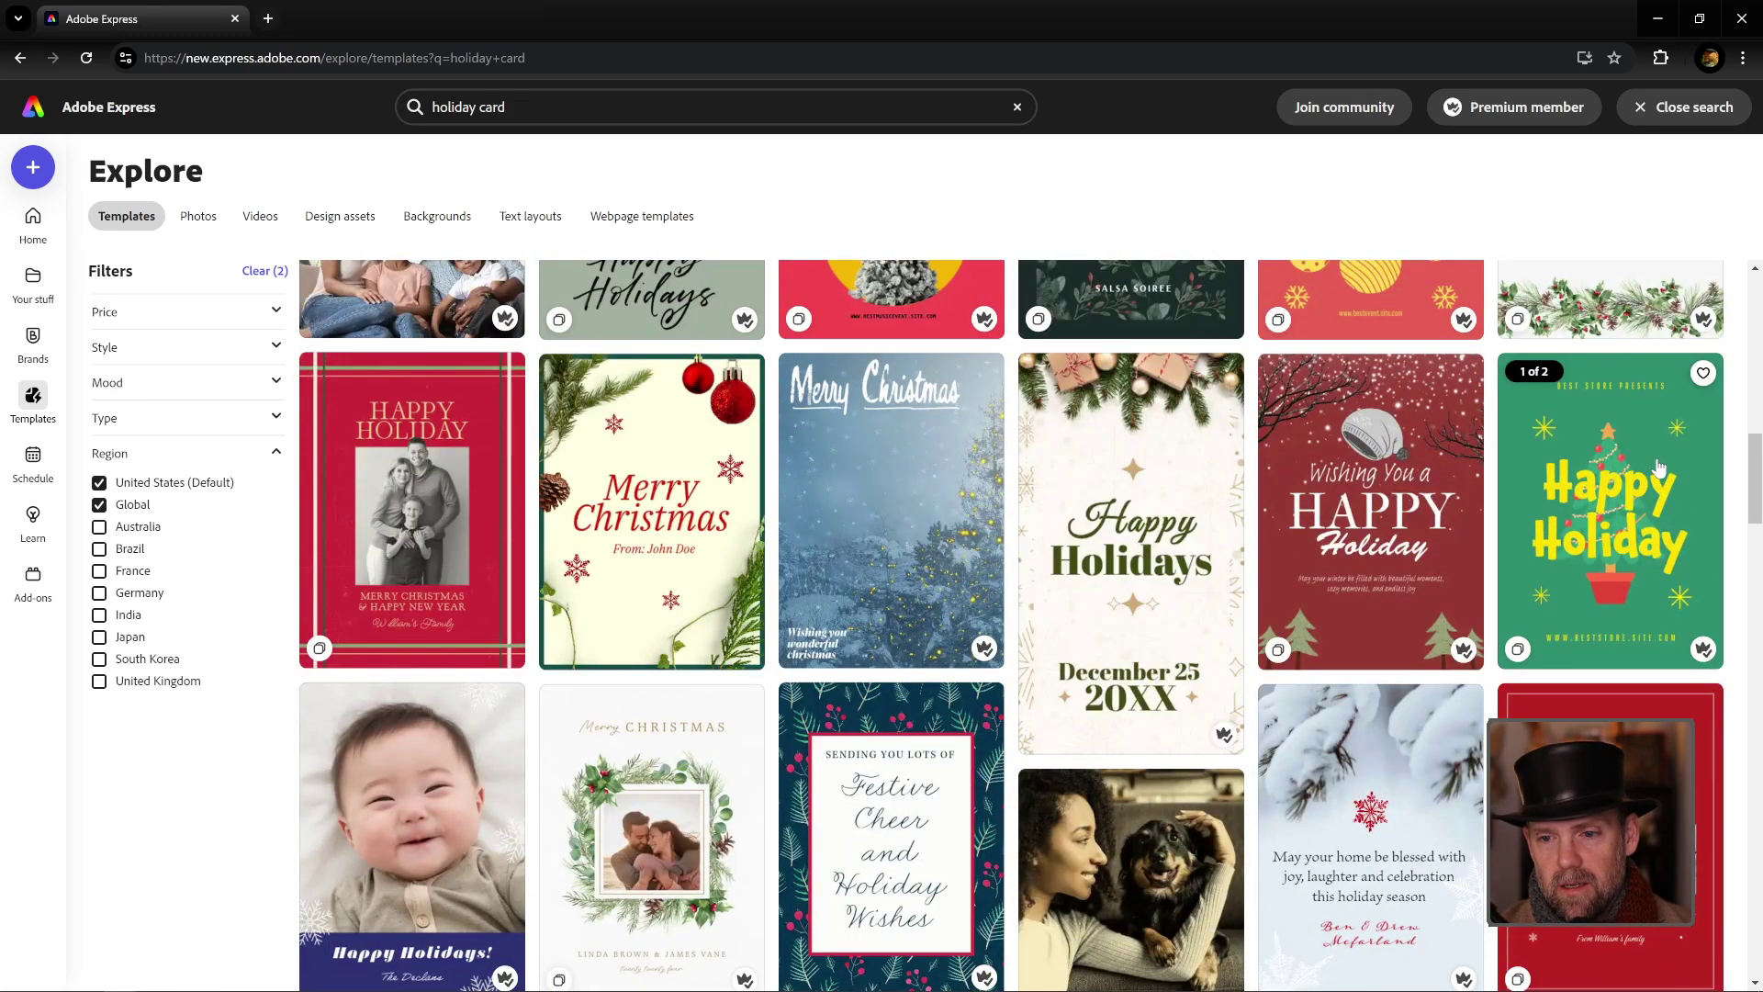
{"action": "scroll", "coordinate": [1478, 513], "scroll_direction": "down", "scroll_amount": 1}
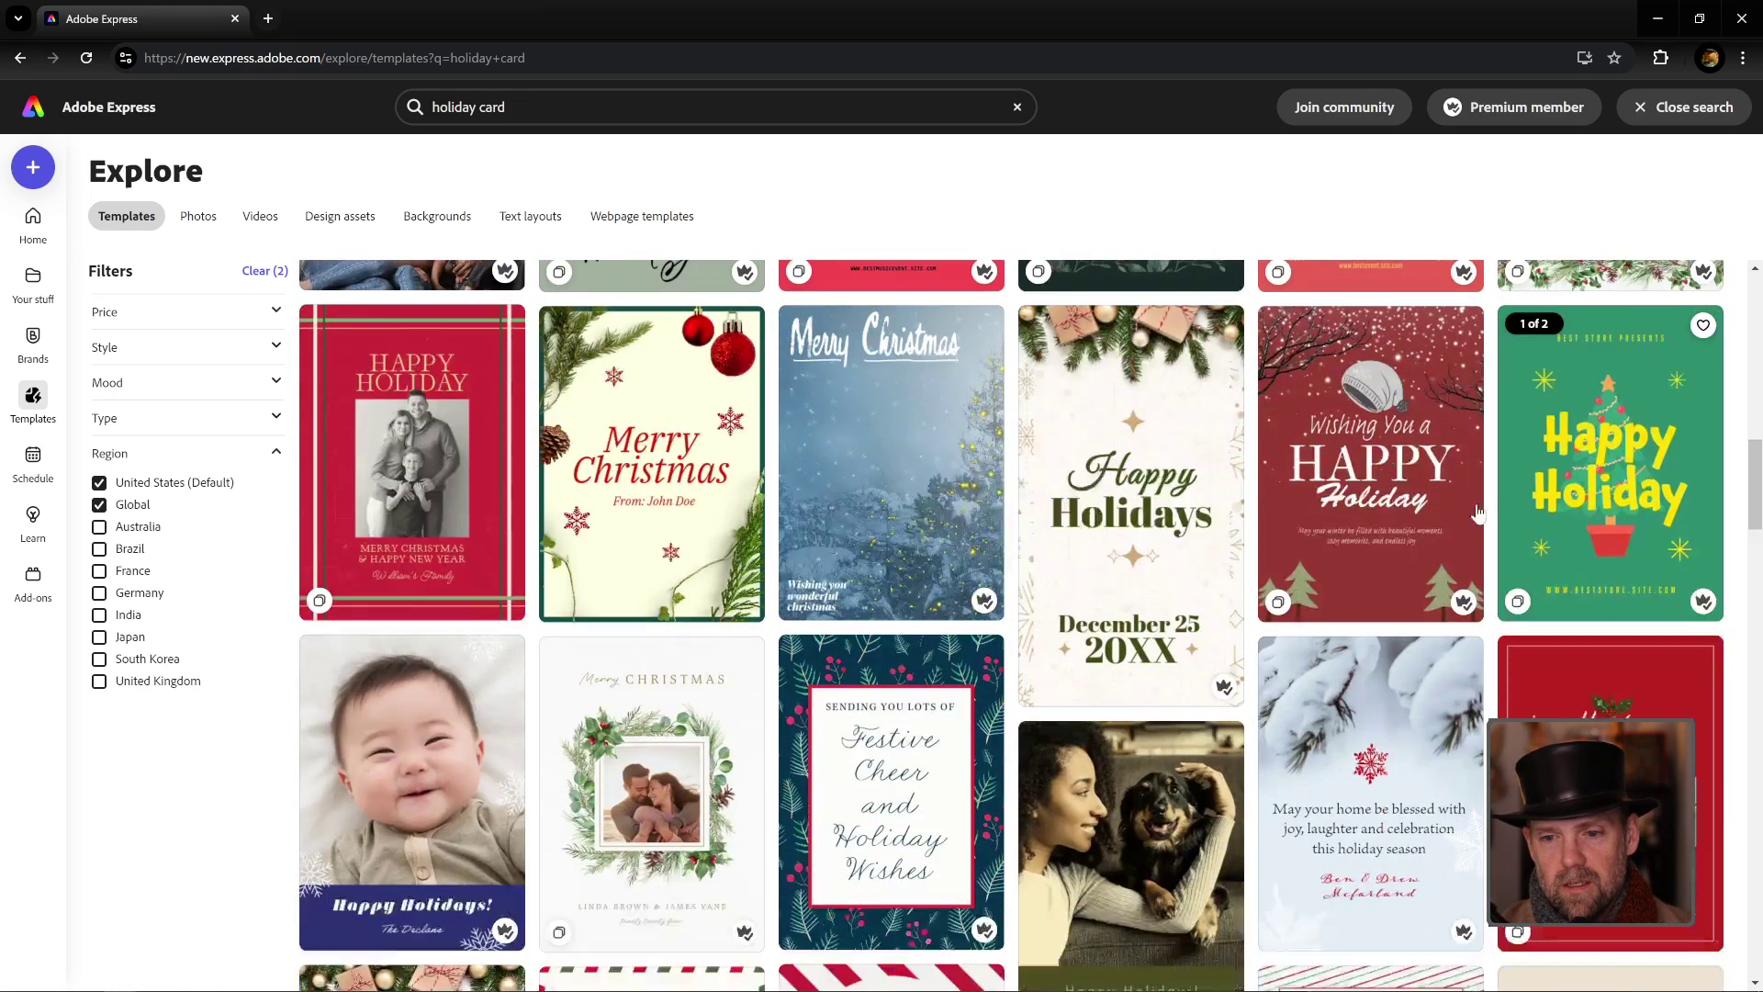
{"action": "scroll", "coordinate": [1478, 513], "scroll_direction": "down", "scroll_amount": 2}
{"action": "scroll", "coordinate": [1478, 513], "scroll_direction": "up", "scroll_amount": 3}
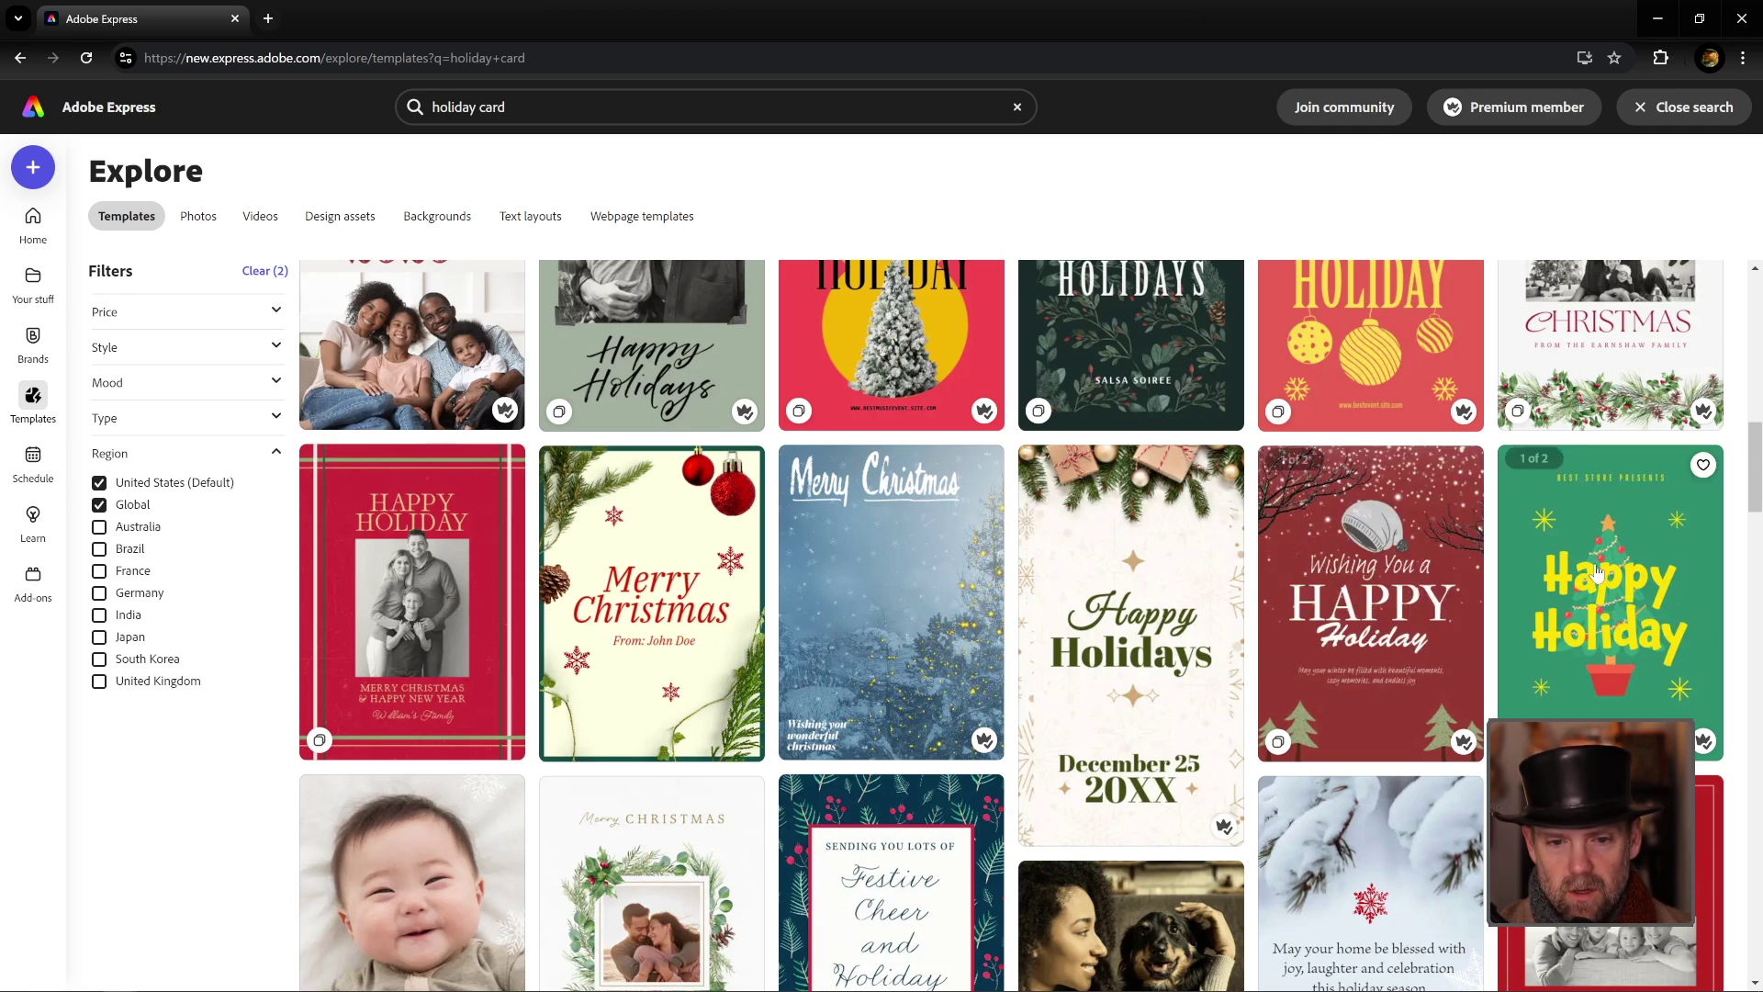
{"action": "scroll", "coordinate": [1587, 601], "scroll_direction": "down", "scroll_amount": 2}
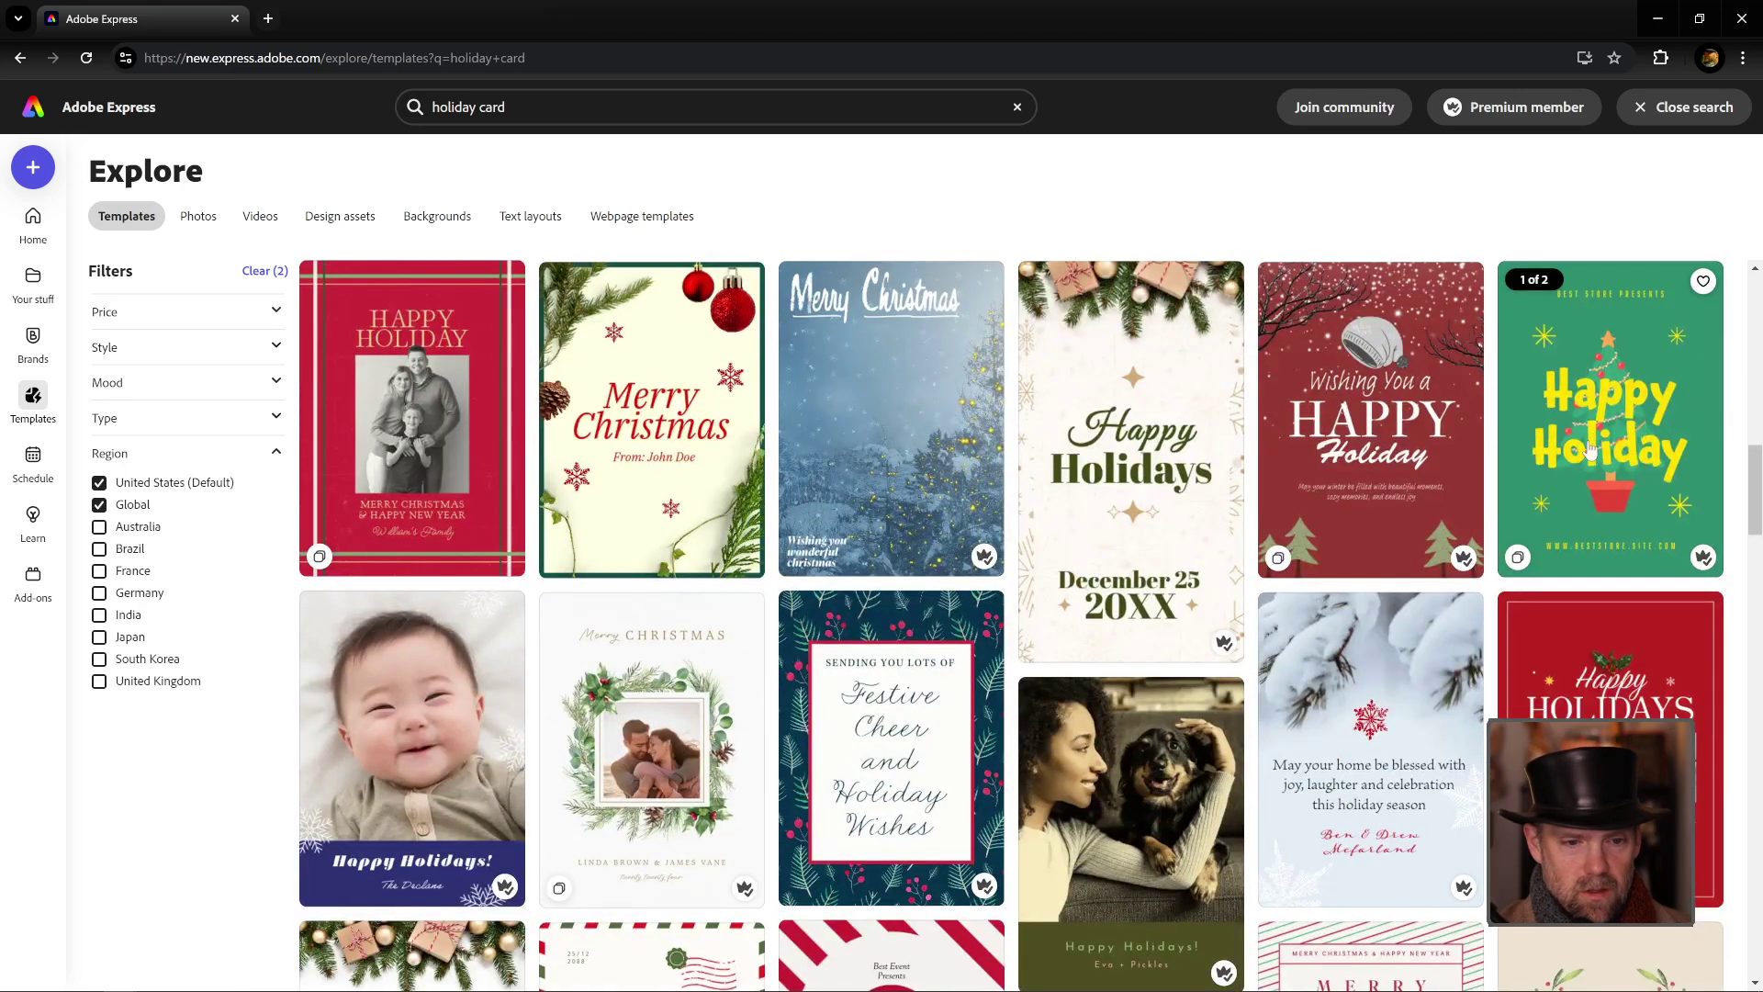
{"action": "scroll", "coordinate": [1561, 487], "scroll_direction": "down", "scroll_amount": 3}
{"action": "scroll", "coordinate": [1561, 493], "scroll_direction": "down", "scroll_amount": 1}
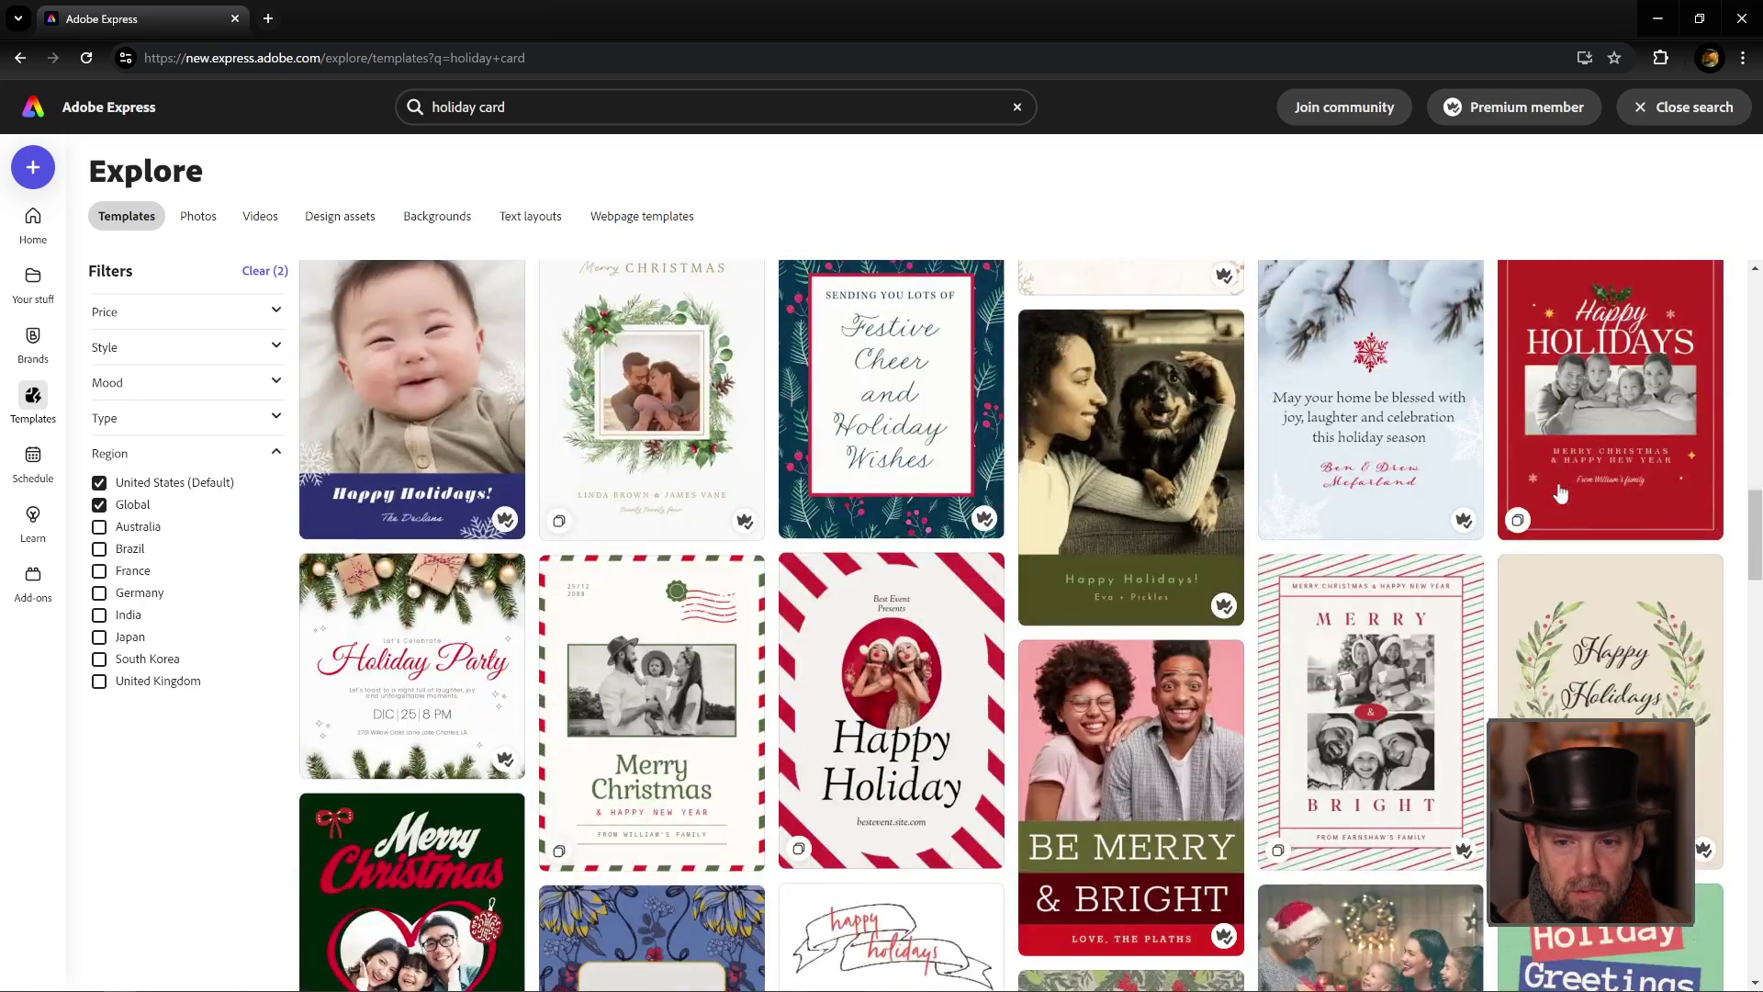
{"action": "scroll", "coordinate": [1560, 493], "scroll_direction": "down", "scroll_amount": 2}
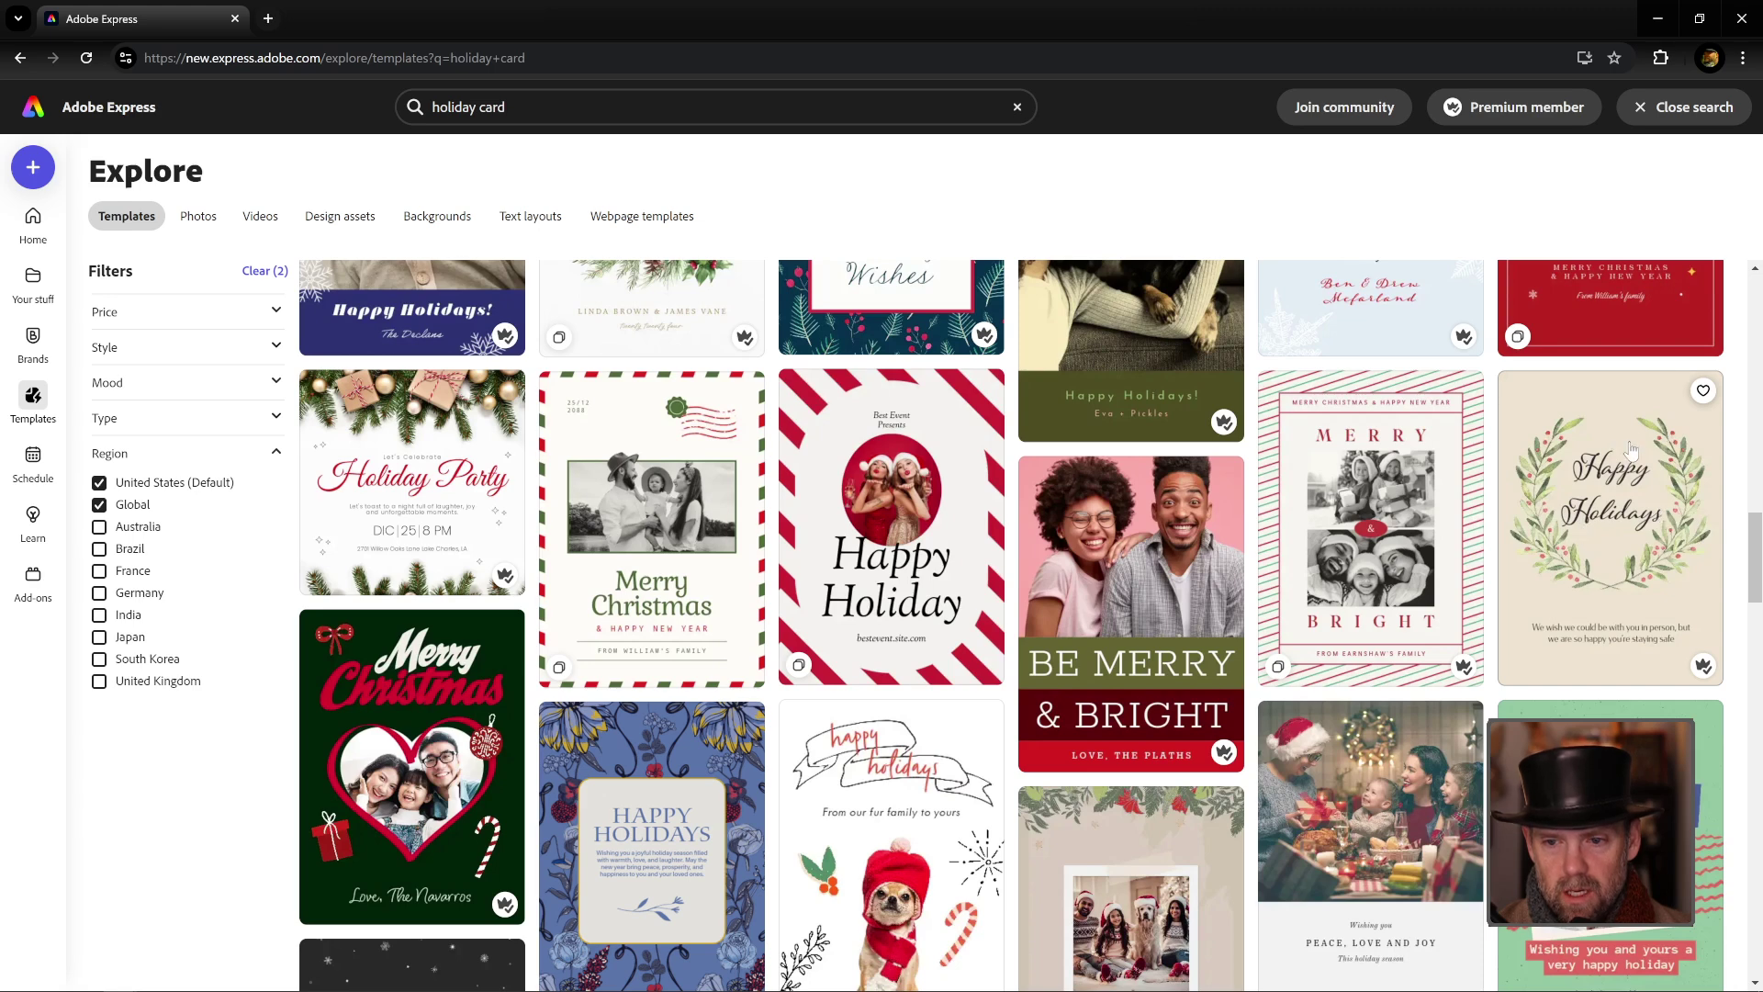
Step: Start a design from the Botanical Framed Happy Holidays Greeting Card template and delete its Happy Holidays text
{"action": "left_click", "coordinate": [1611, 521]}
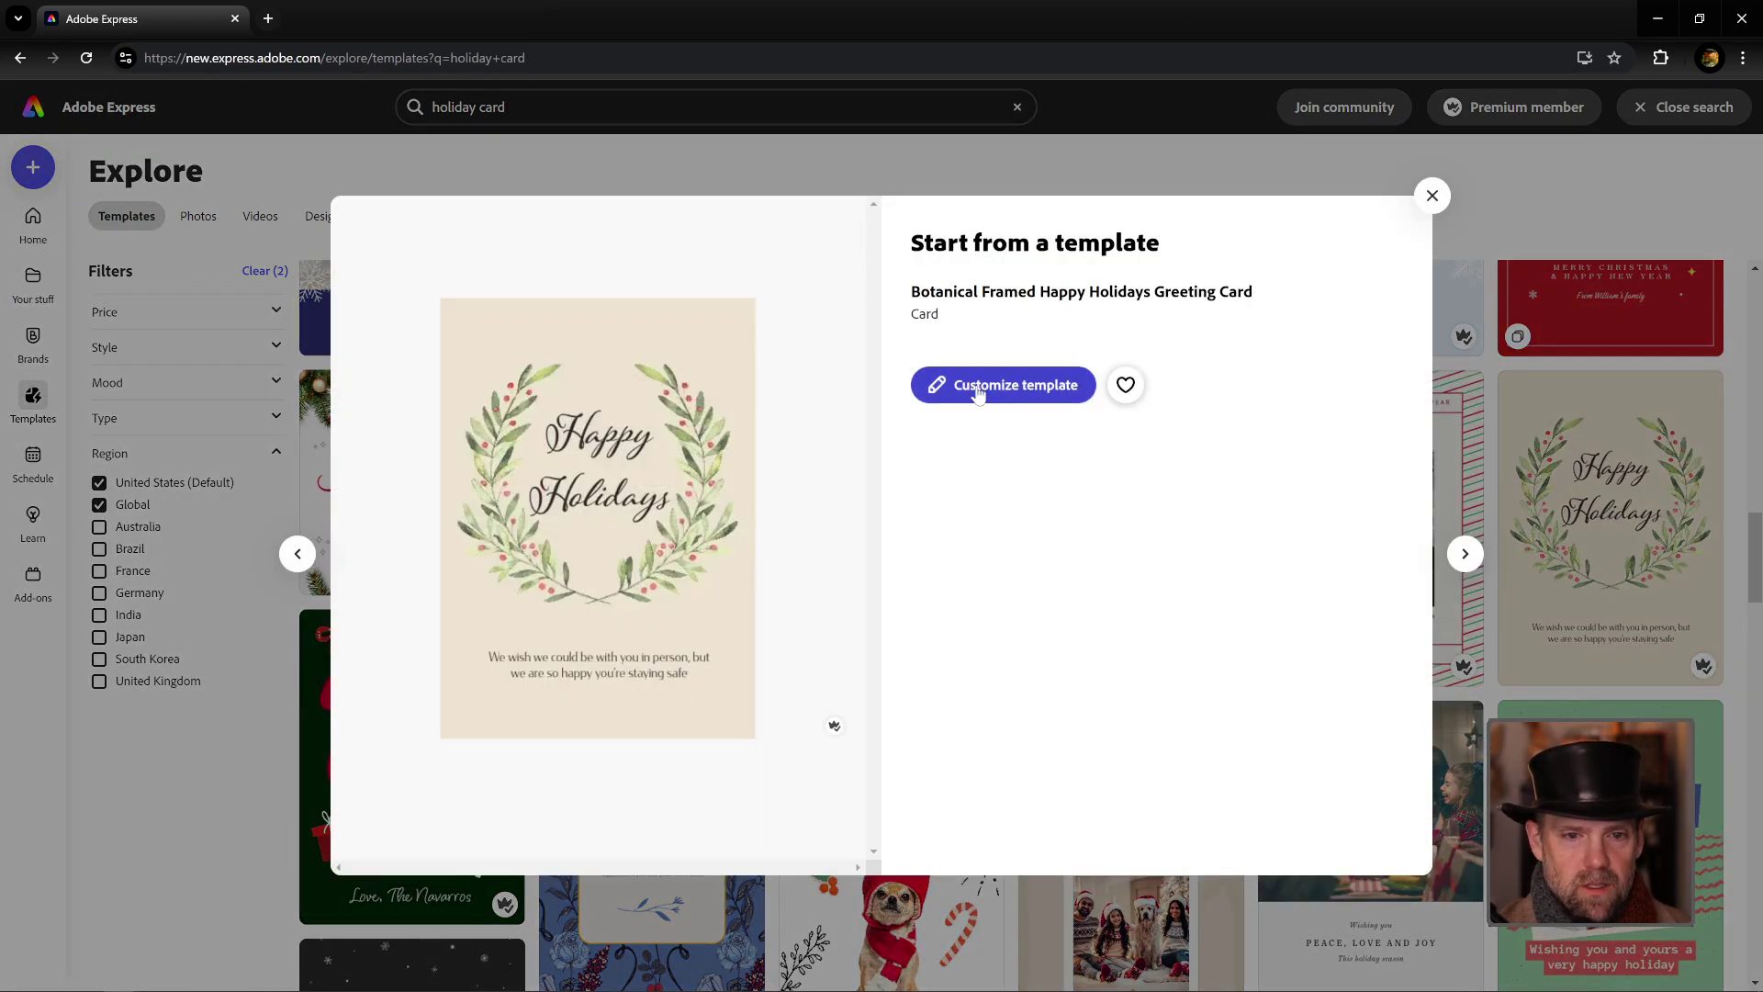
{"action": "left_click", "coordinate": [1007, 385]}
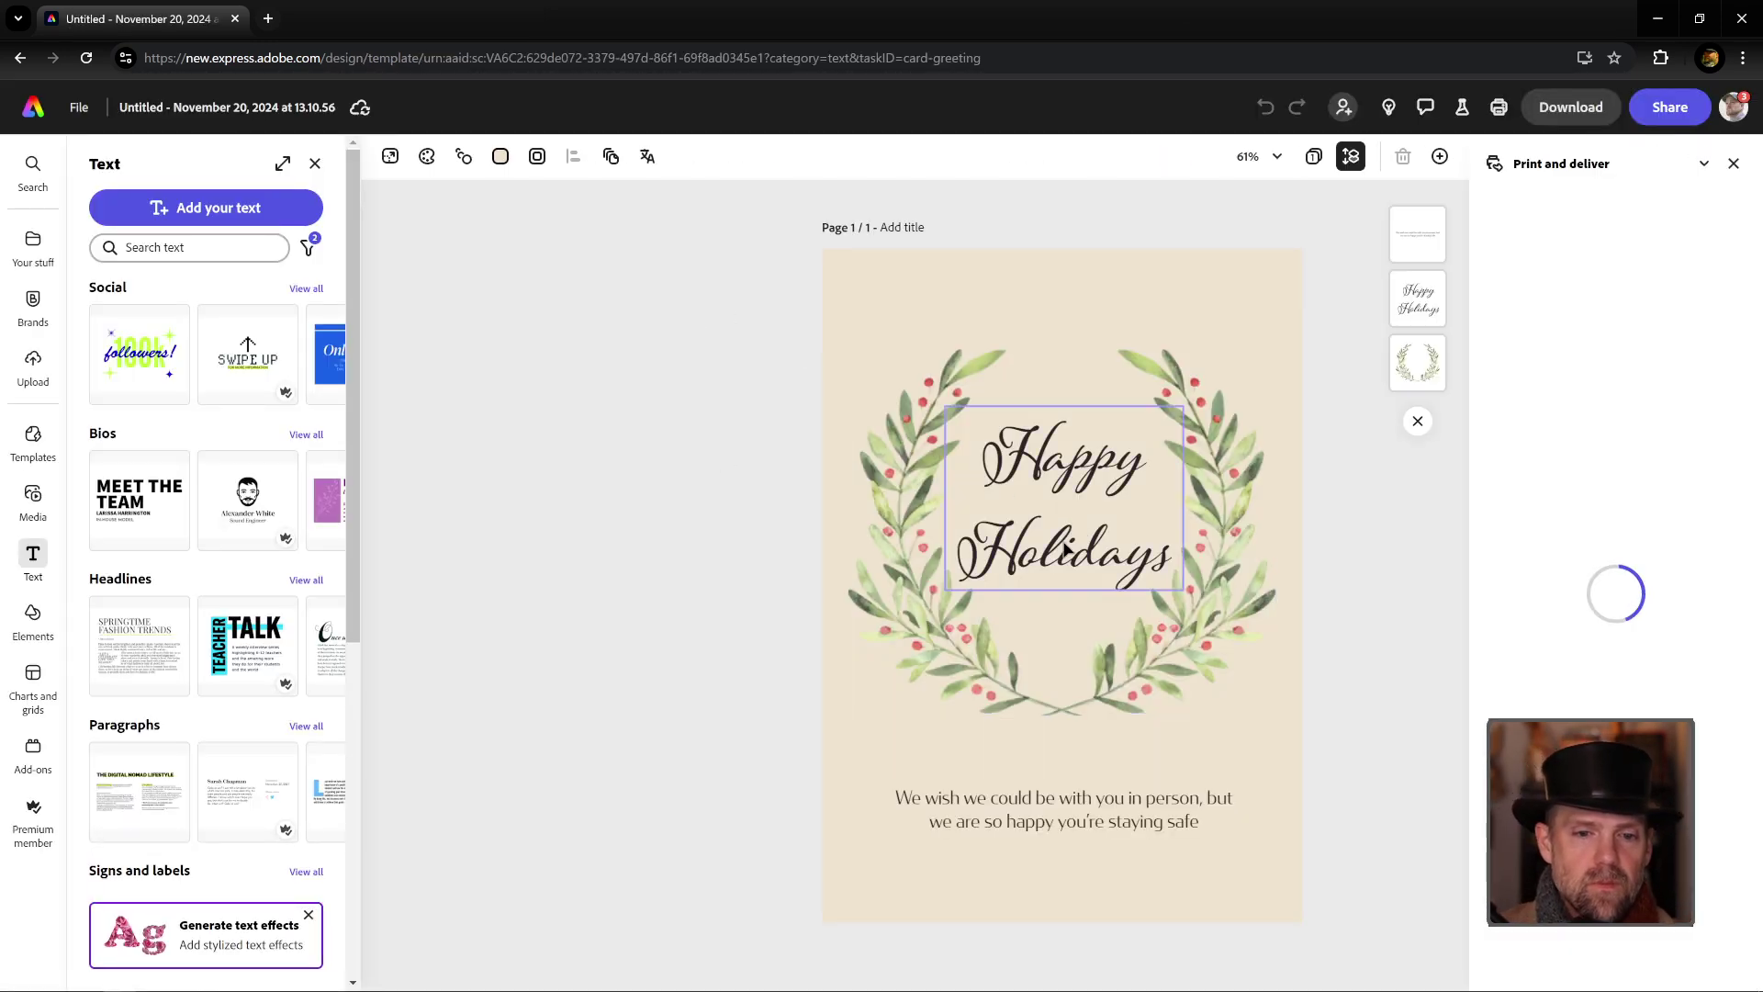
{"action": "left_click", "coordinate": [967, 547]}
{"action": "left_click", "coordinate": [965, 558]}
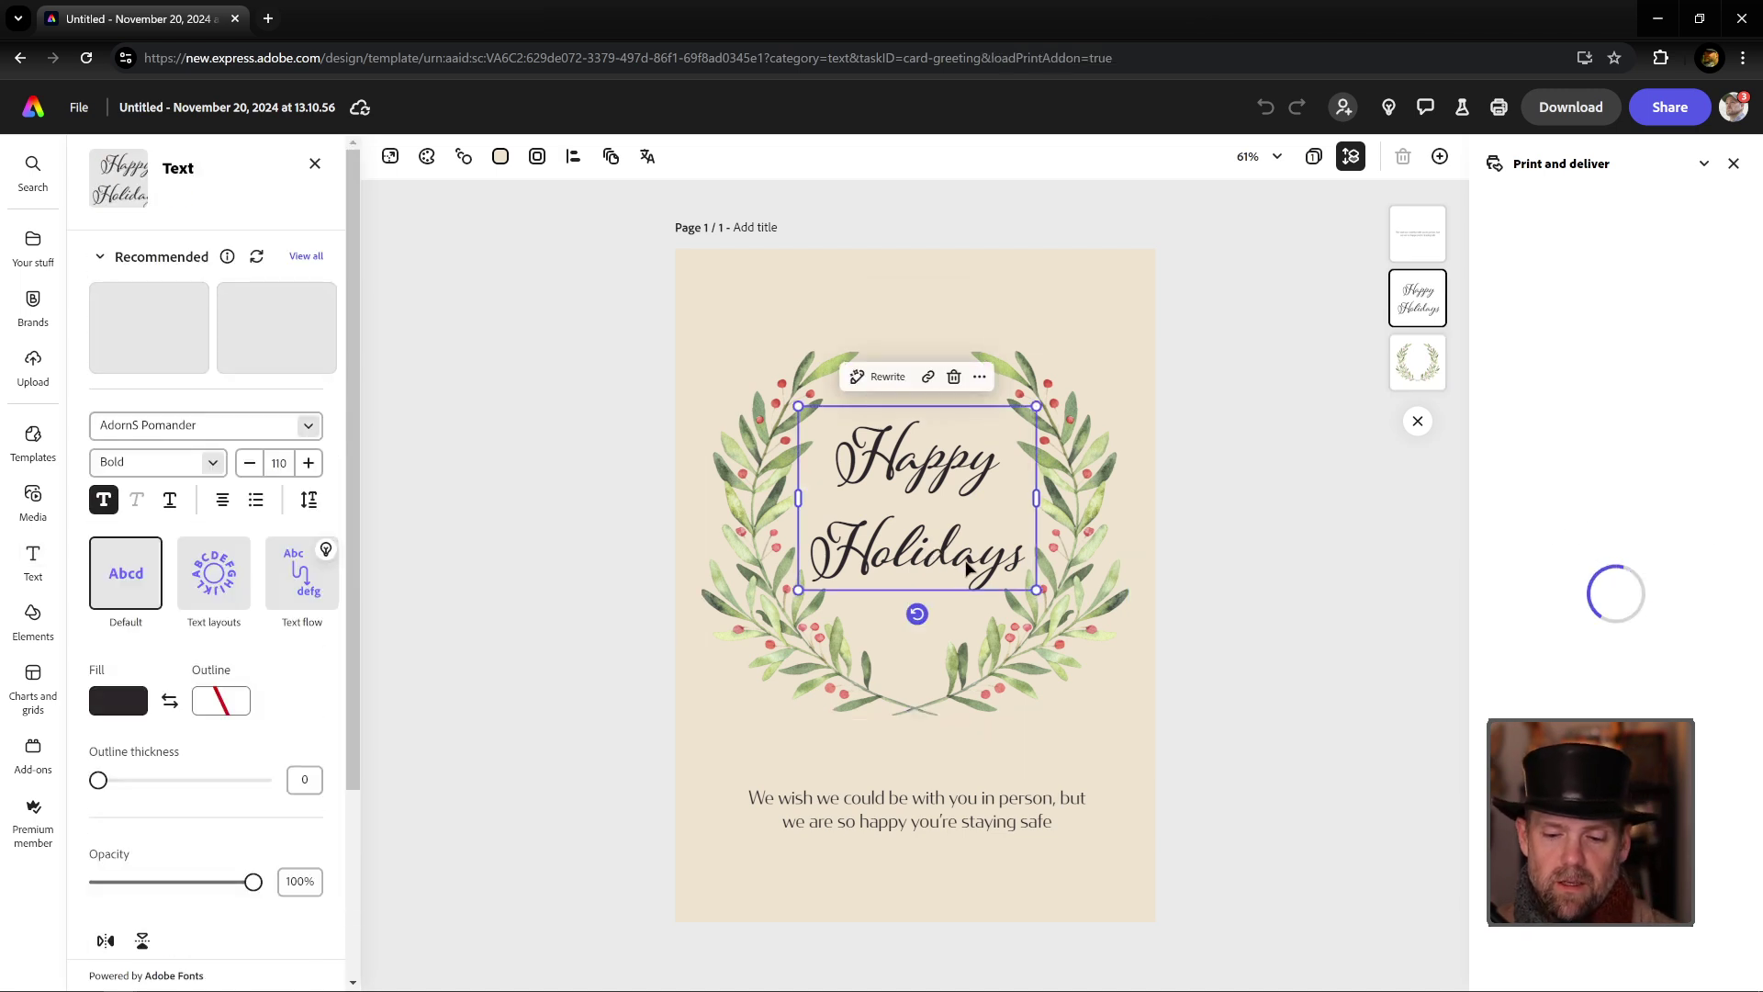
{"action": "key", "text": "Delete"}
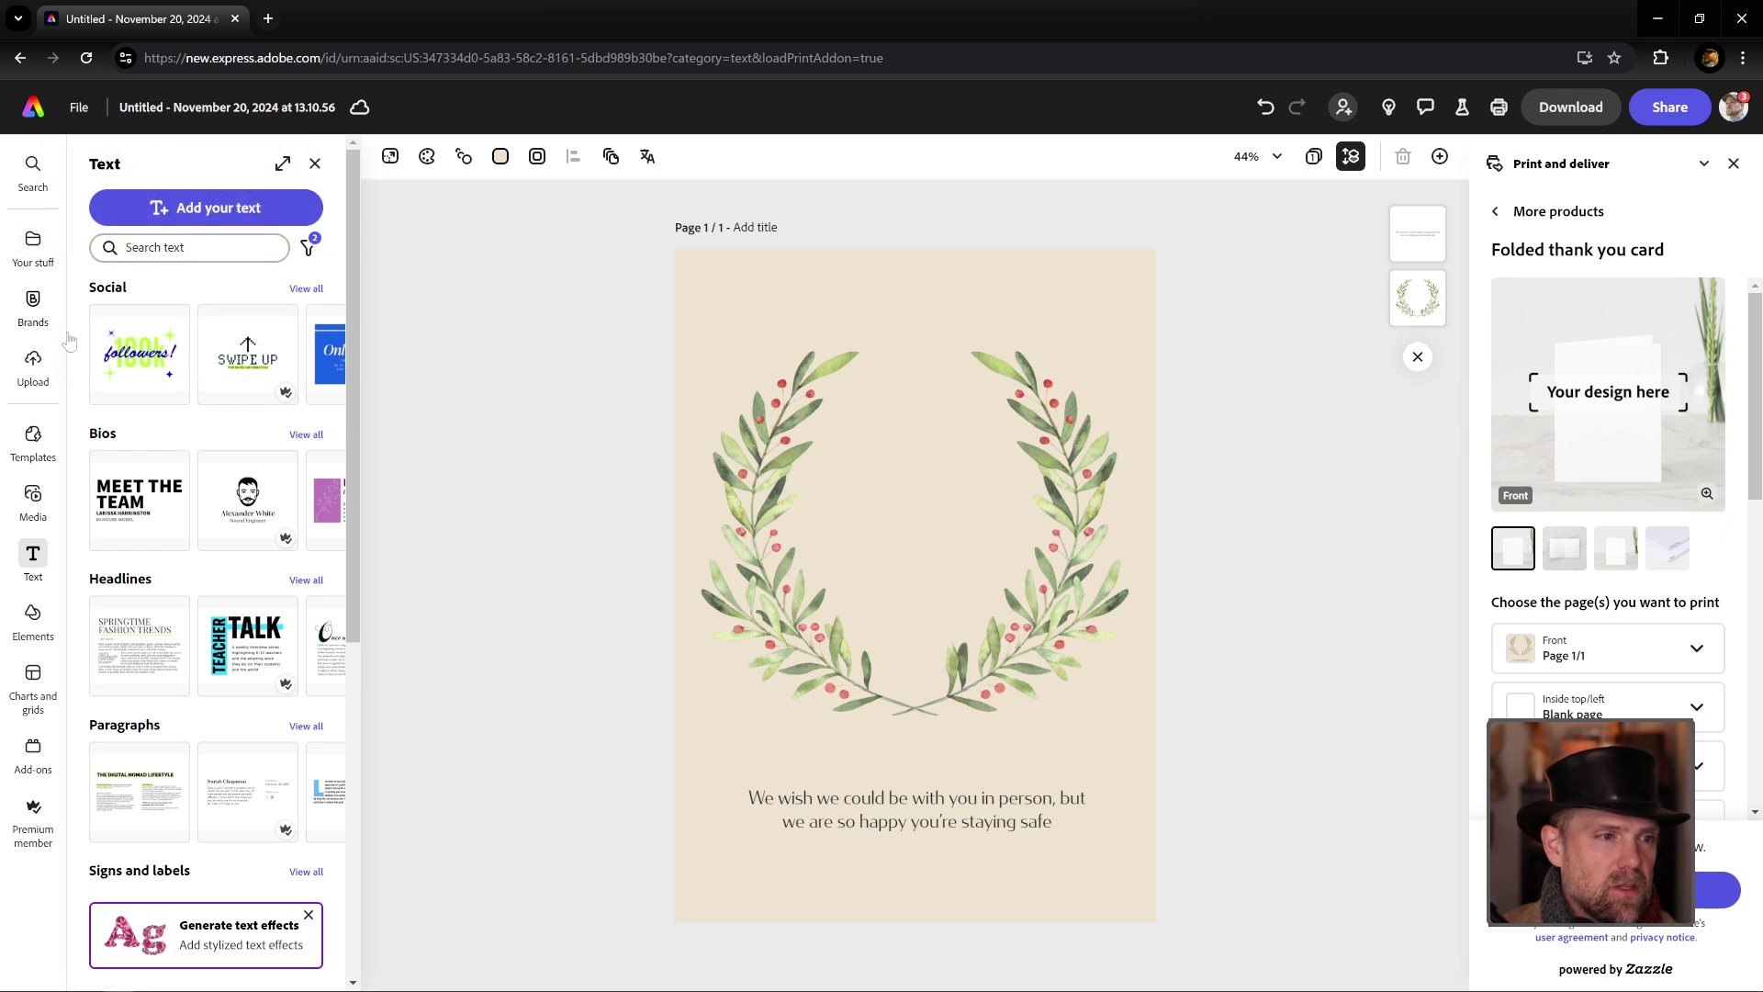
Step: Upload the happyholidays_b&w video from the greeting_vid_challenge4_AME folder inside 04_holidaygreeting onto the card
{"action": "left_click", "coordinate": [30, 367]}
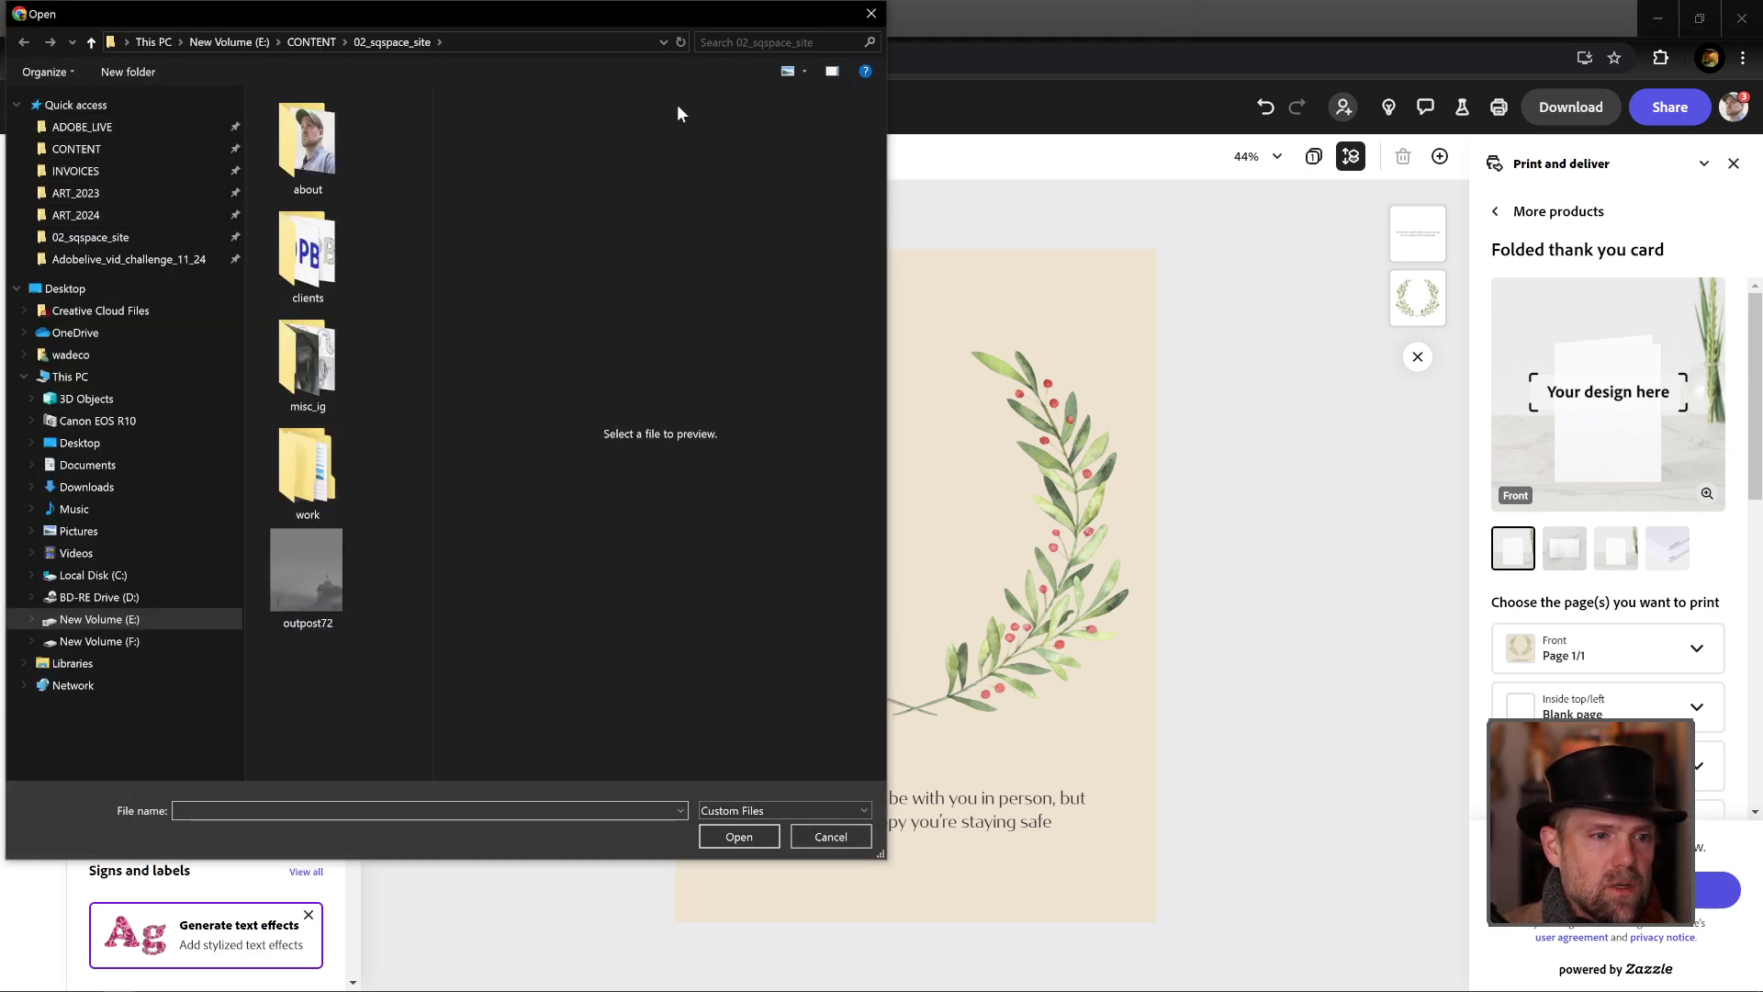
{"action": "left_click", "coordinate": [101, 259]}
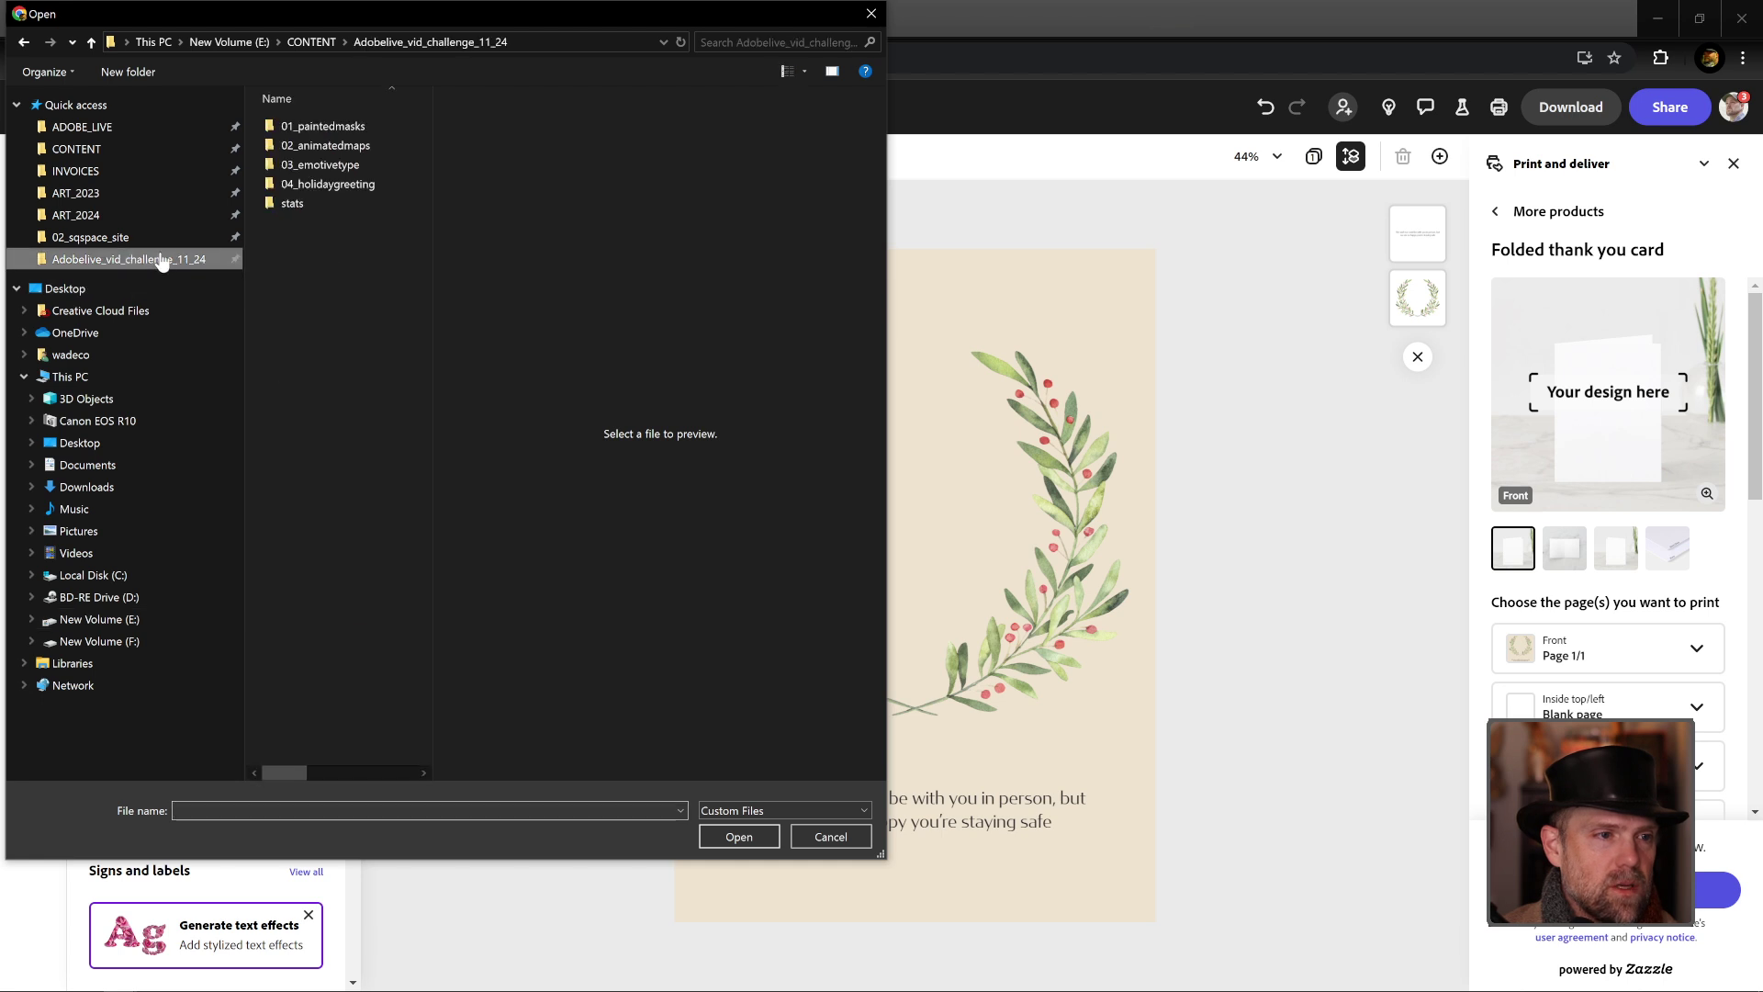
{"action": "double_click", "coordinate": [310, 182]}
{"action": "left_click", "coordinate": [312, 147]}
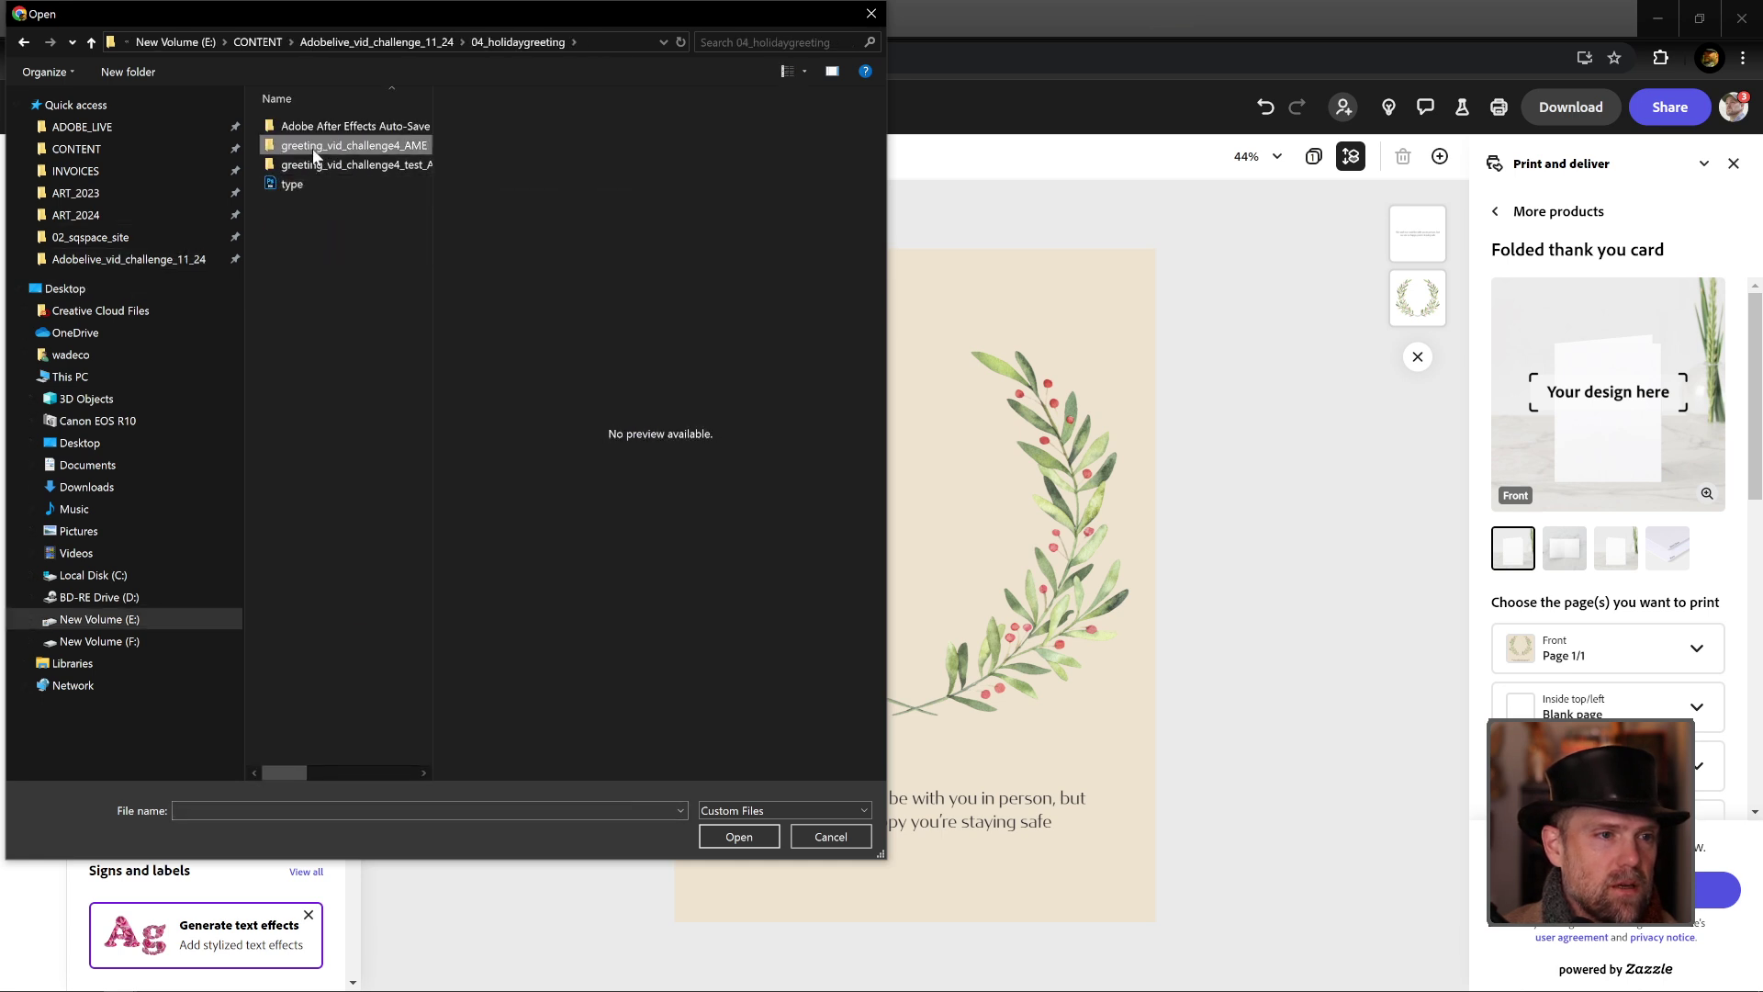
{"action": "double_click", "coordinate": [312, 147]}
{"action": "left_click", "coordinate": [307, 154]}
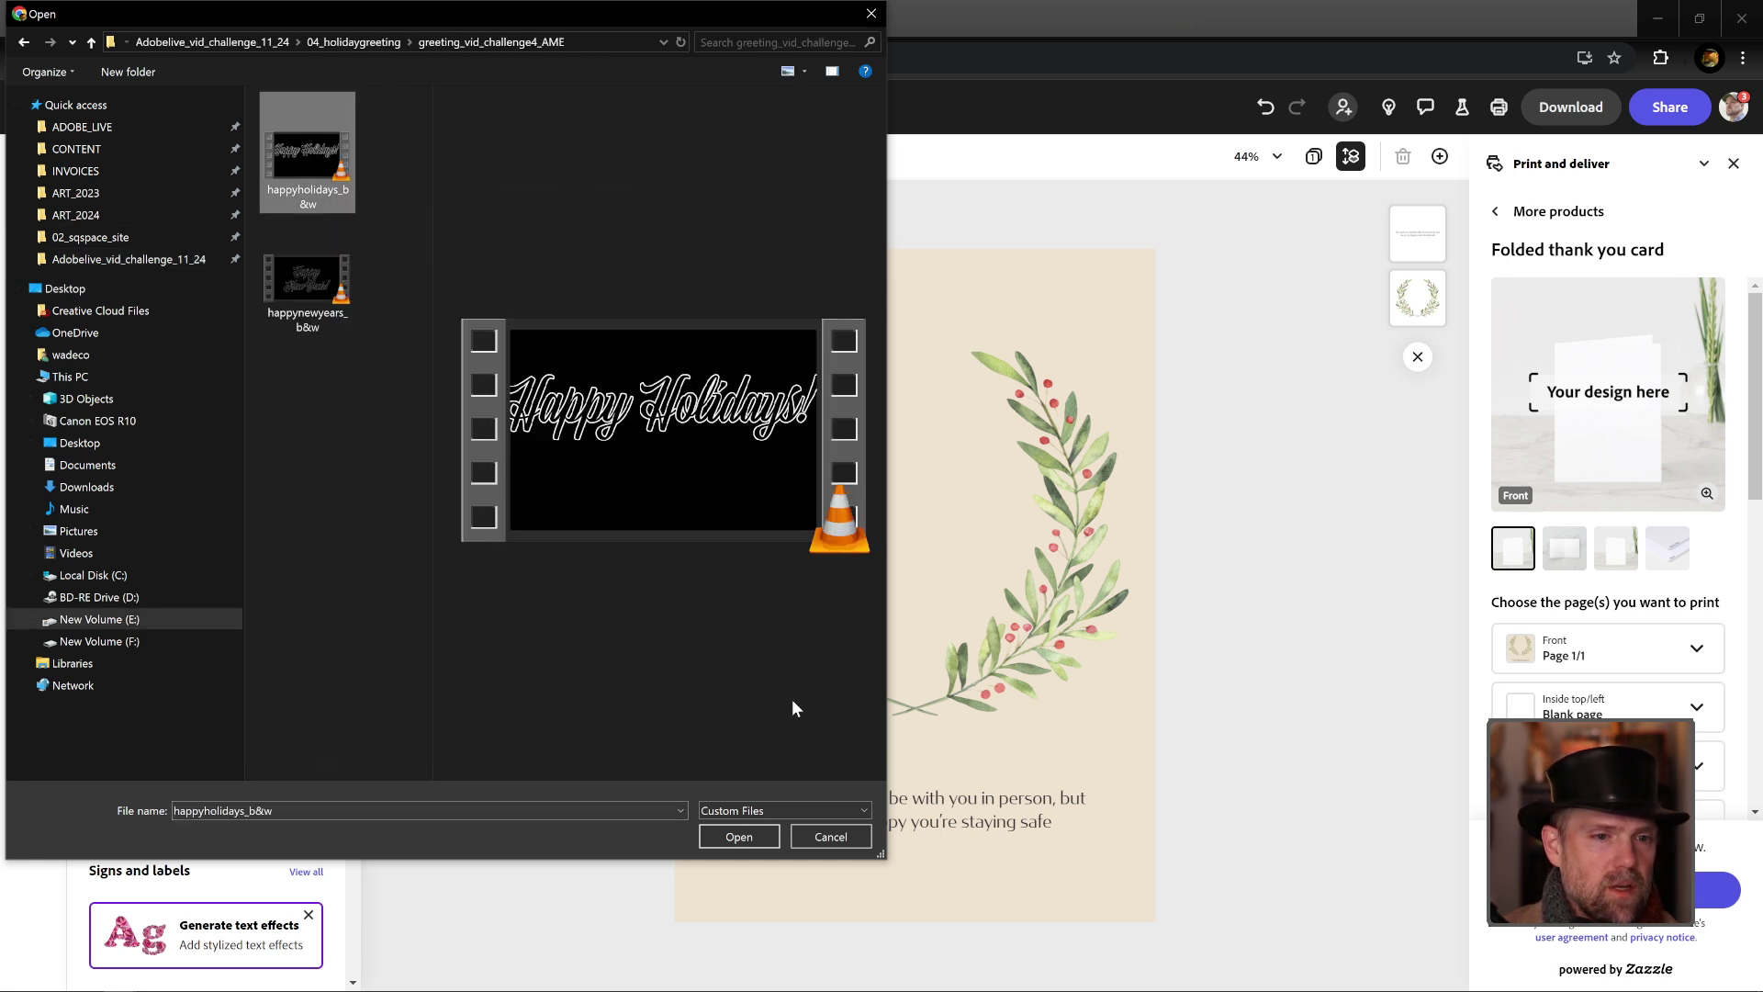
{"action": "left_click", "coordinate": [739, 836]}
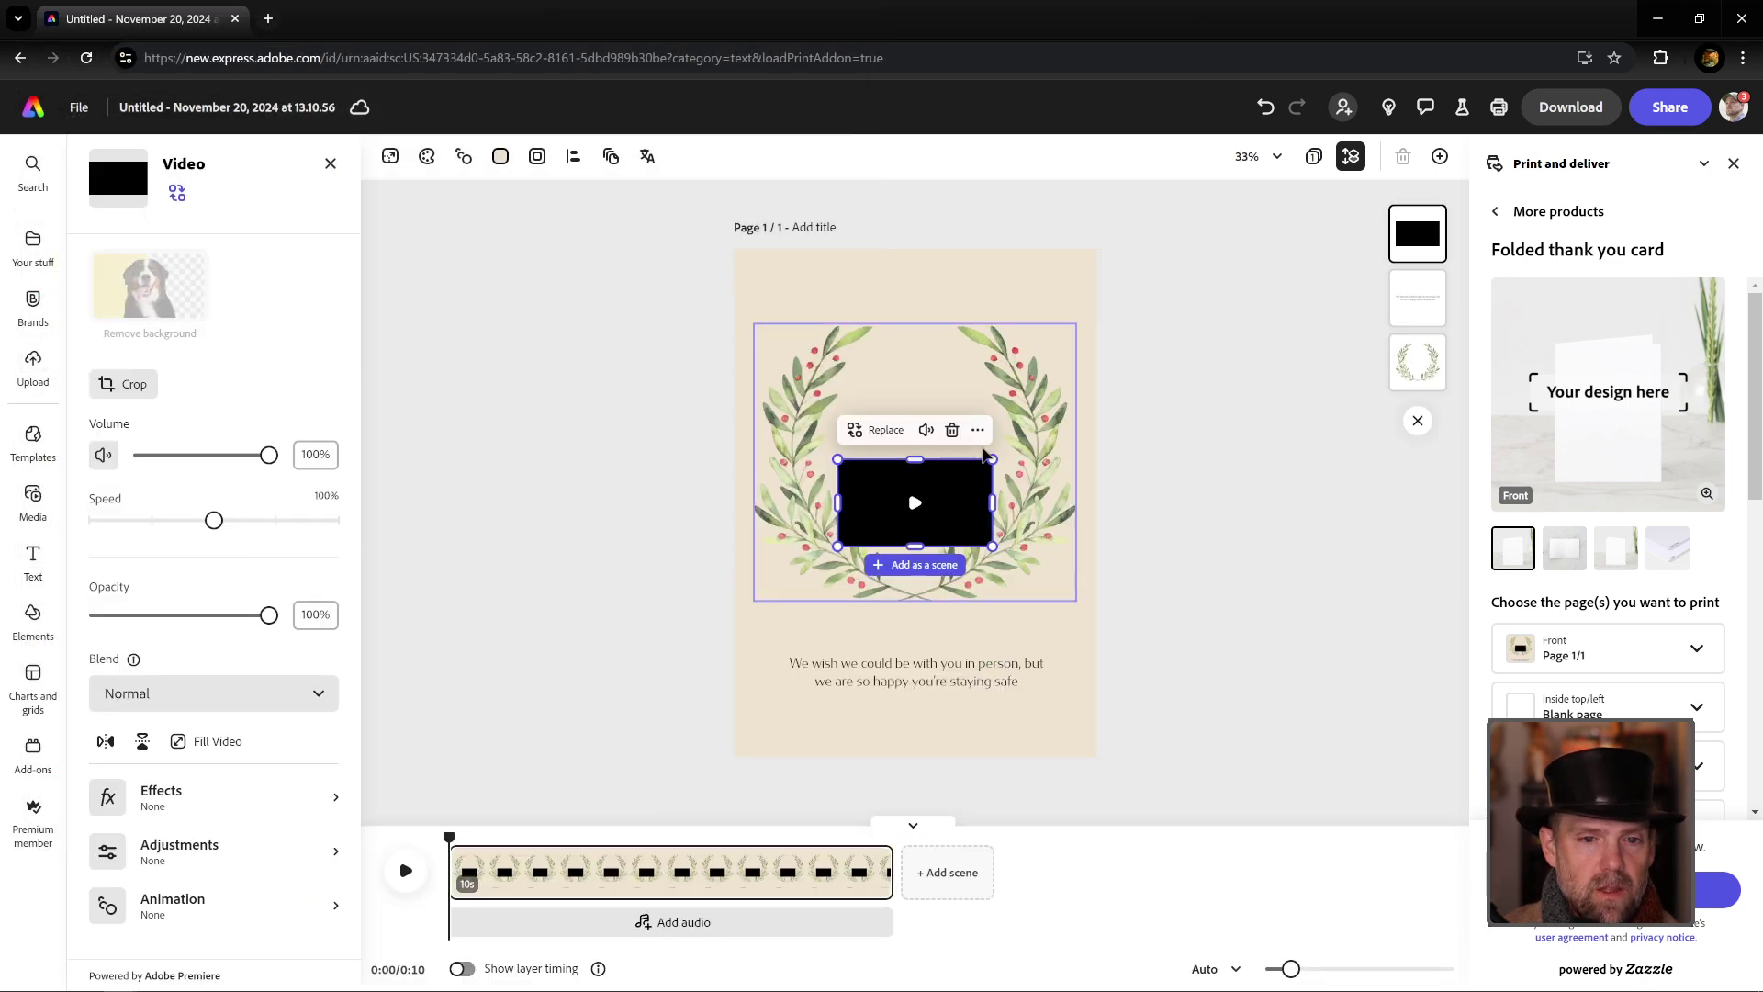
Step: Enlarge the uploaded lettering video, play it, and center it inside the botanical wreath
{"action": "left_click_drag", "start_coordinate": [992, 459], "coordinate": [1074, 420]}
{"action": "left_click_drag", "start_coordinate": [955, 474], "coordinate": [926, 430]}
{"action": "left_click", "coordinate": [926, 432]}
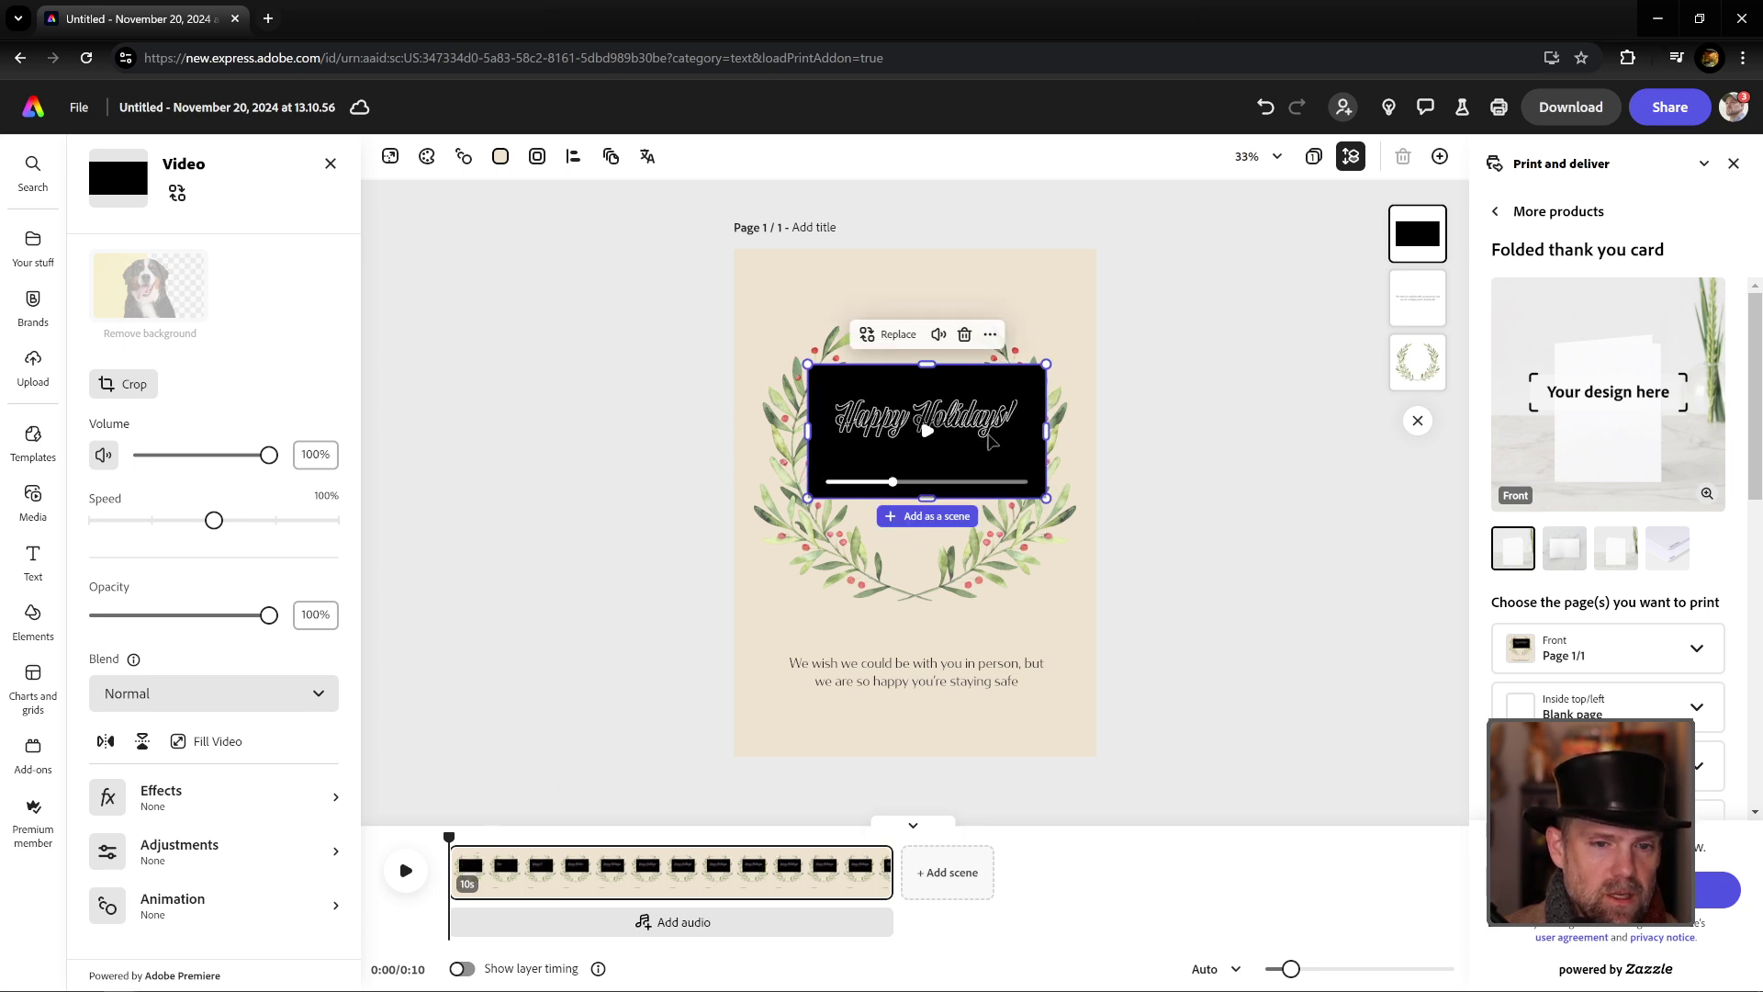
{"action": "left_click_drag", "start_coordinate": [992, 443], "coordinate": [982, 459]}
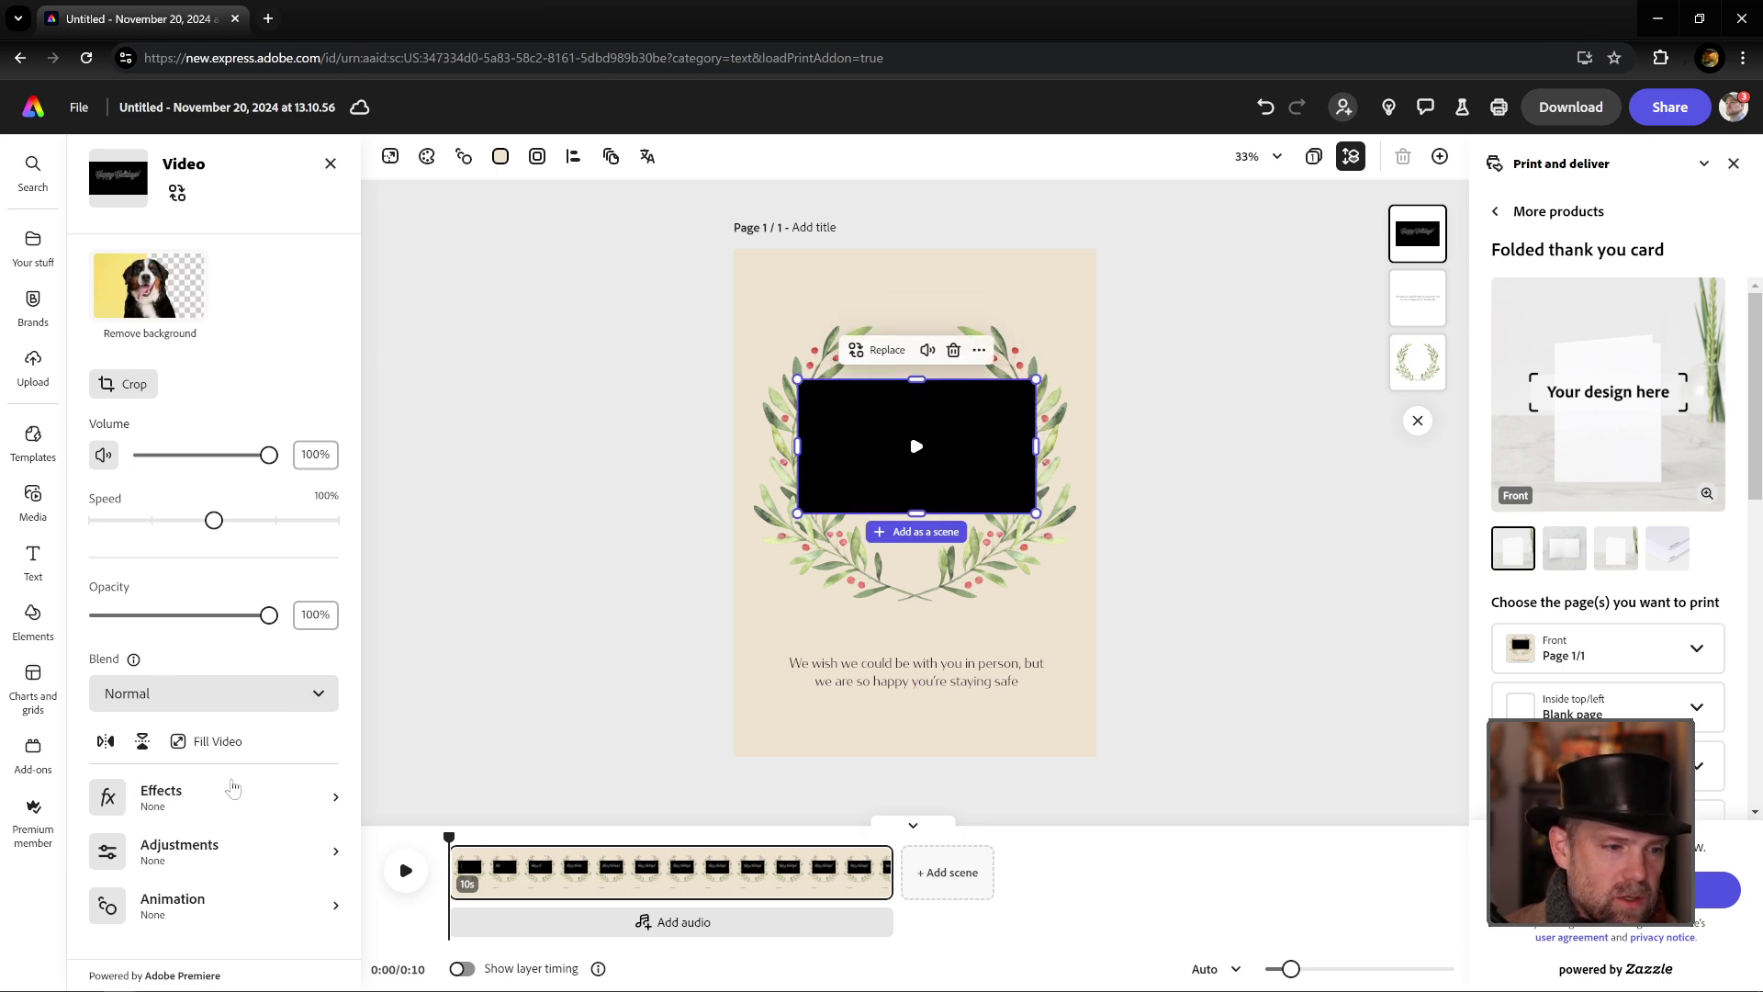
Step: Set the lettering video's blend mode to Multiply and play it to check the result
{"action": "left_click", "coordinate": [294, 711]}
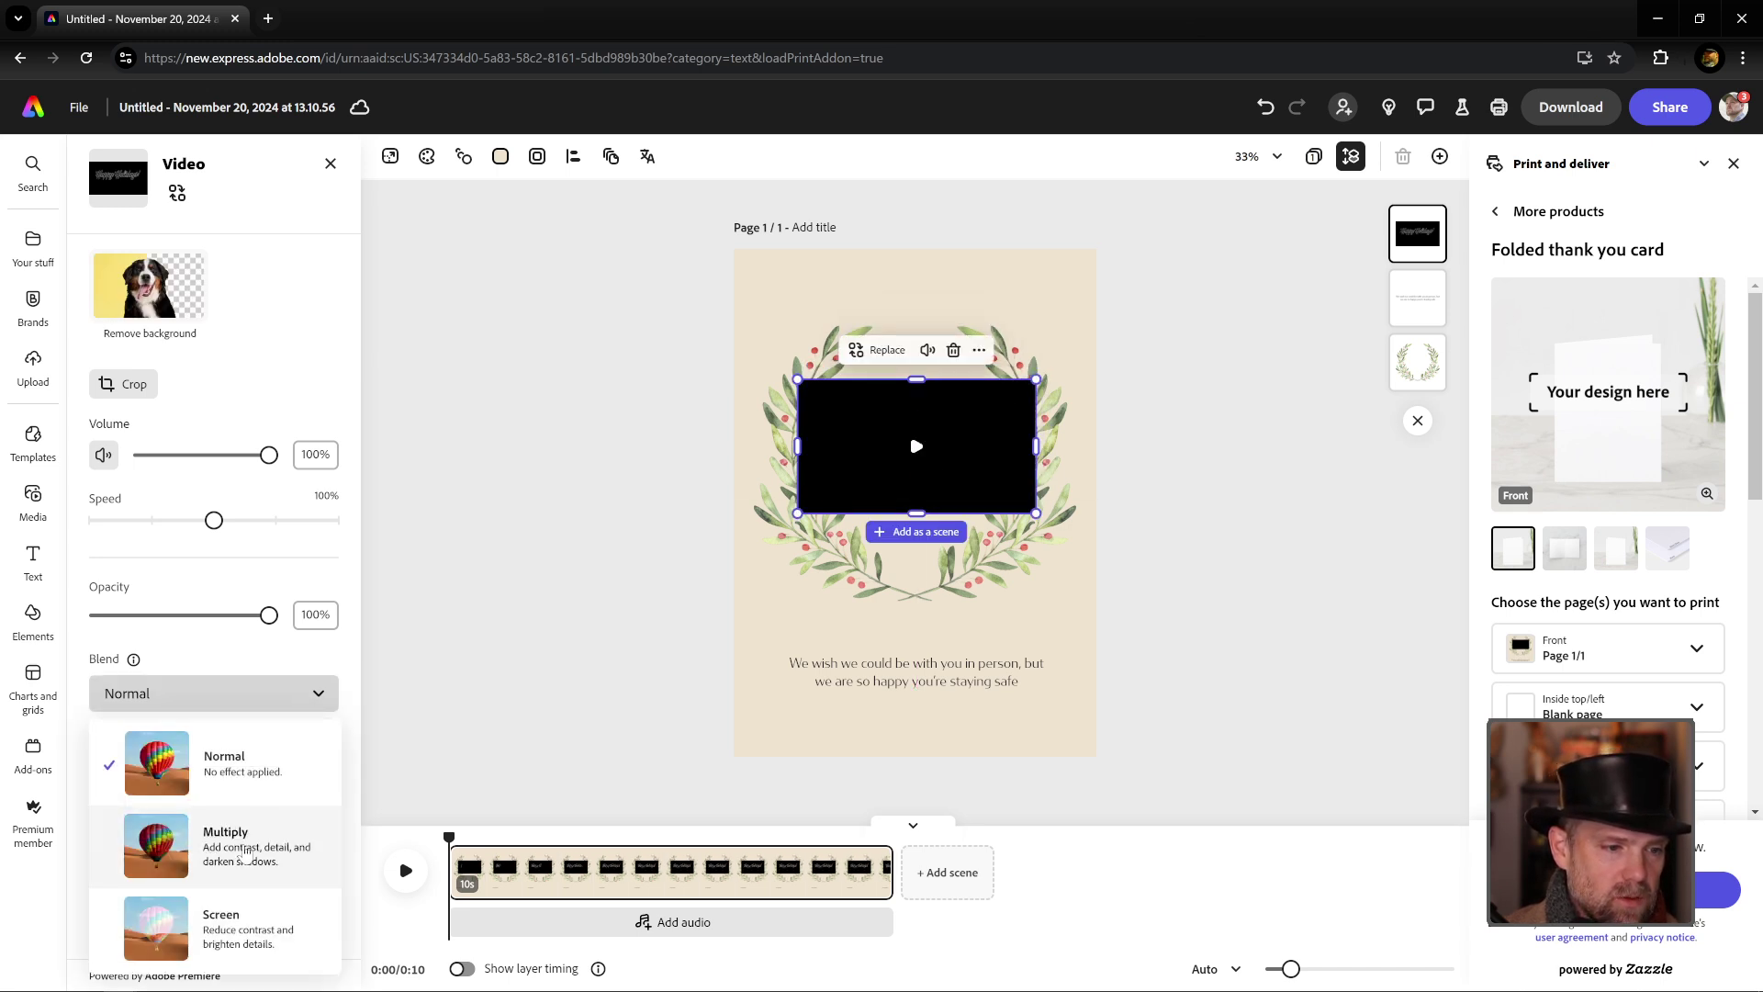
{"action": "left_click", "coordinate": [246, 842]}
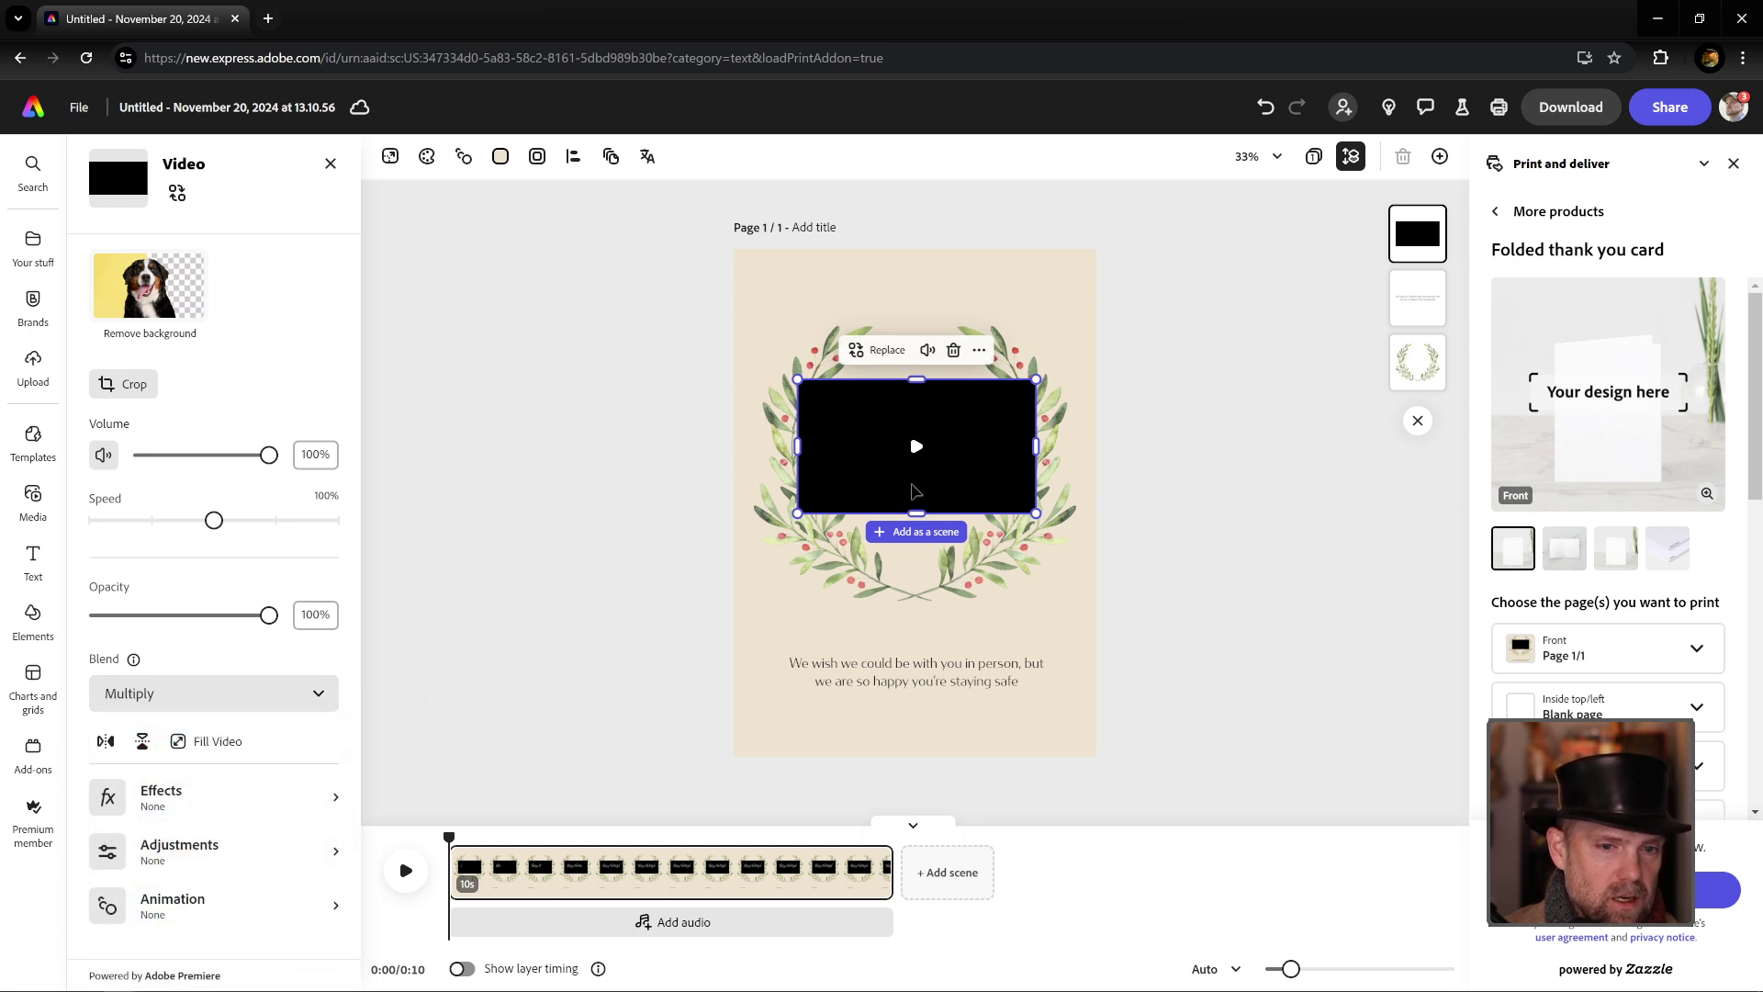
{"action": "left_click", "coordinate": [909, 449]}
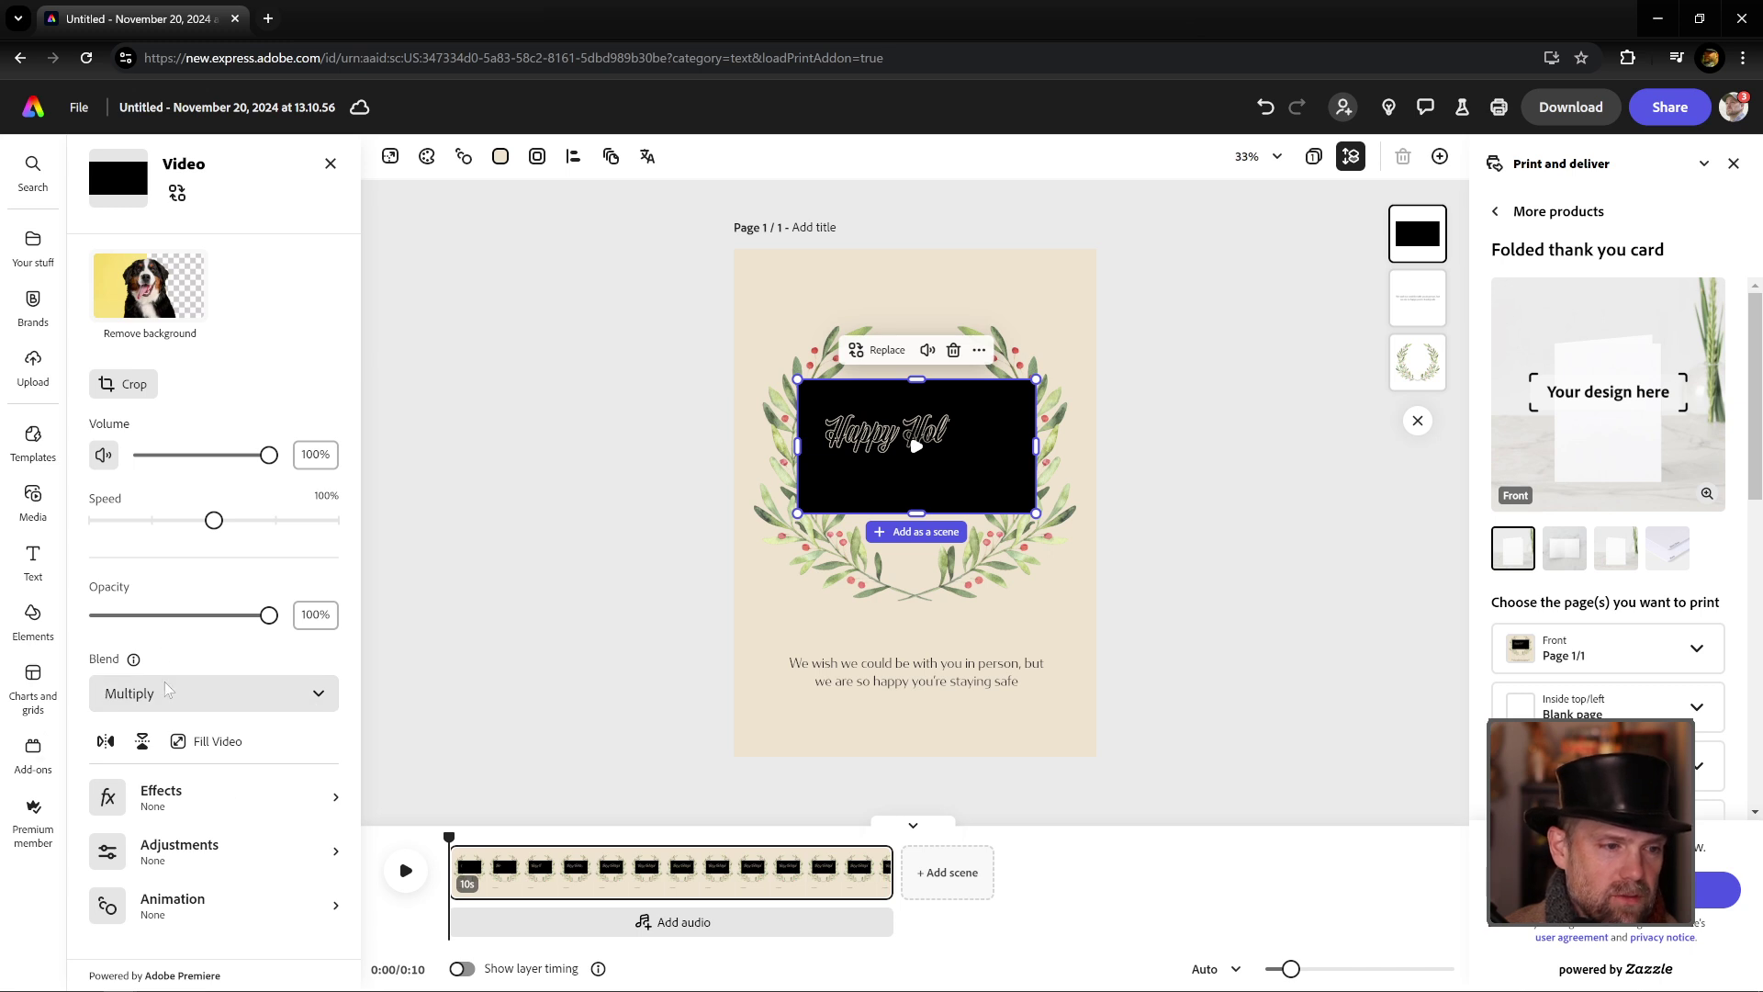
Step: Apply a custom Duotone effect to the video with white shadows and black highlights, and preview the lettering
{"action": "left_click", "coordinate": [174, 804]}
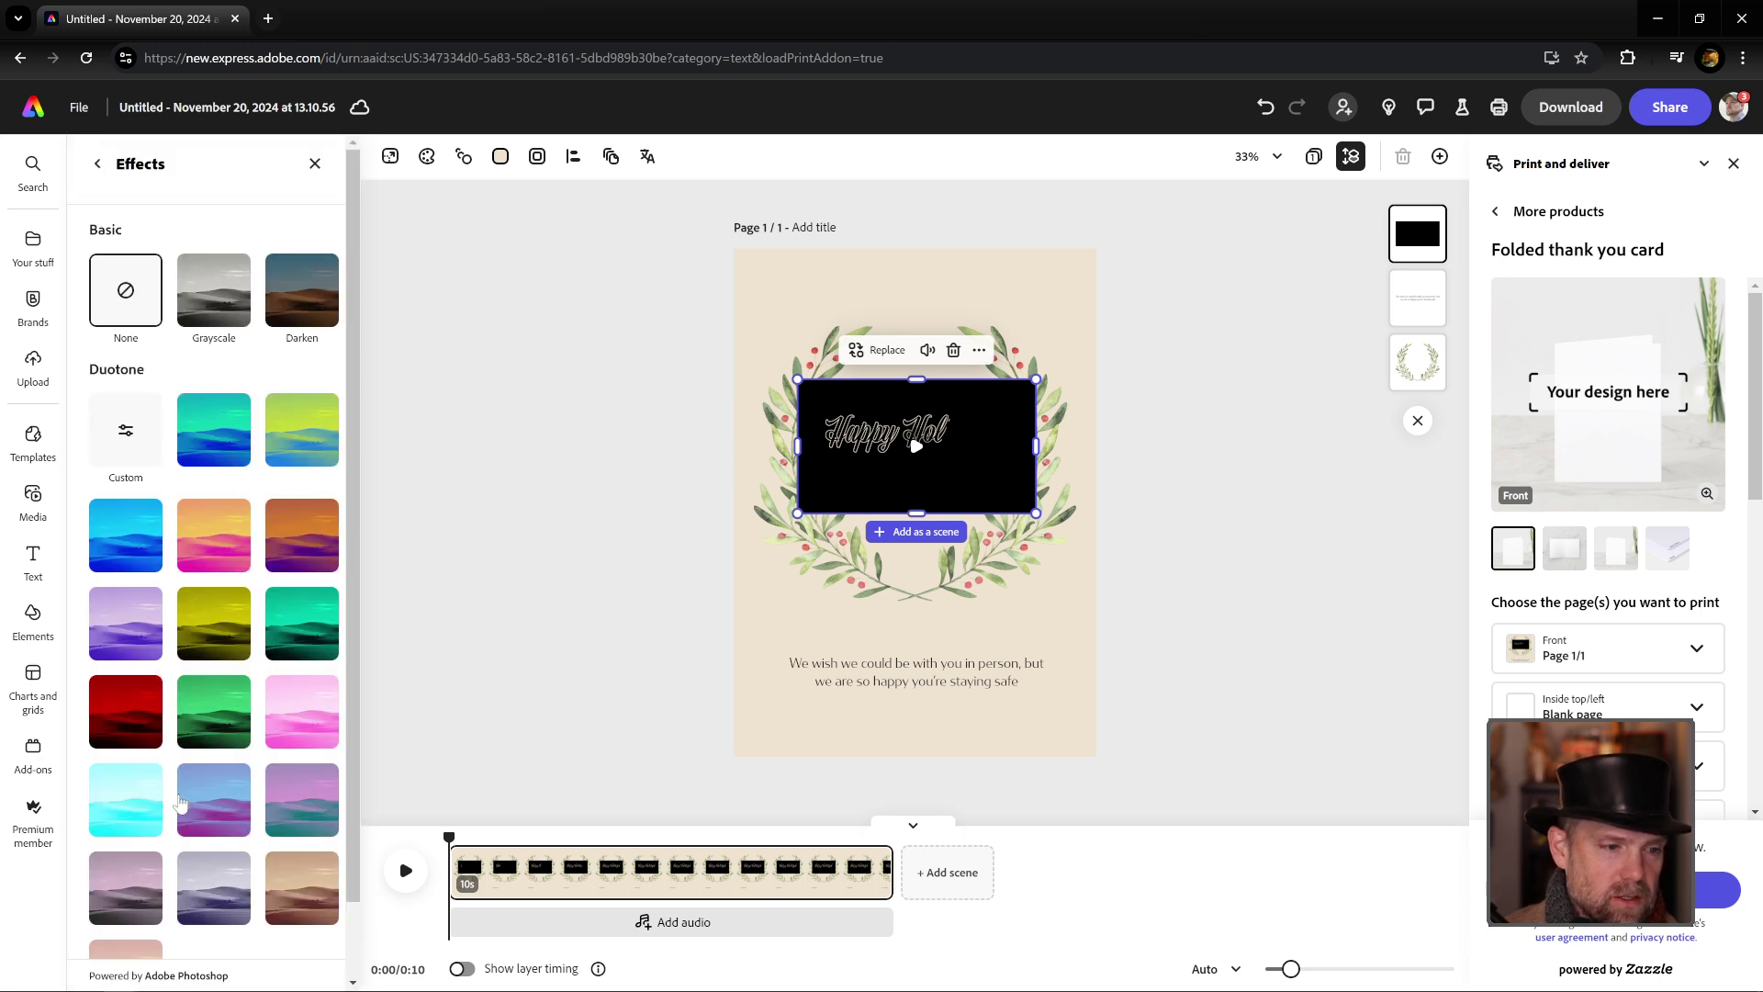
{"action": "left_click", "coordinate": [125, 440]}
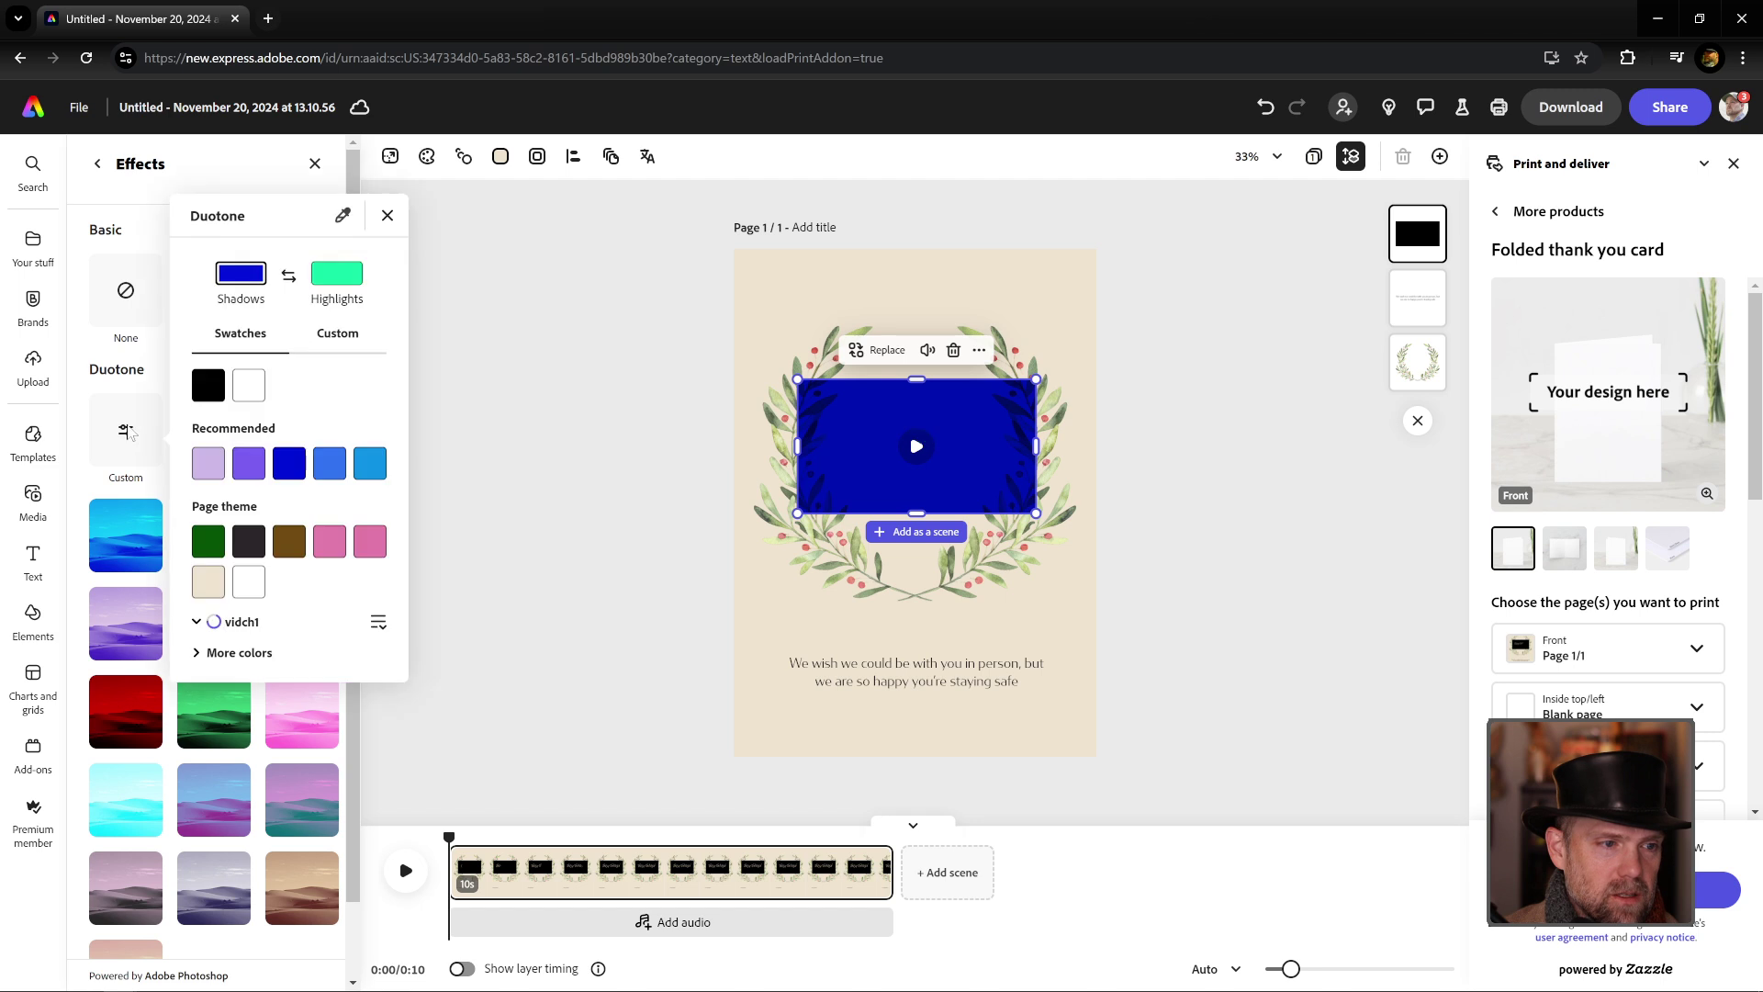
{"action": "left_click", "coordinate": [249, 365]}
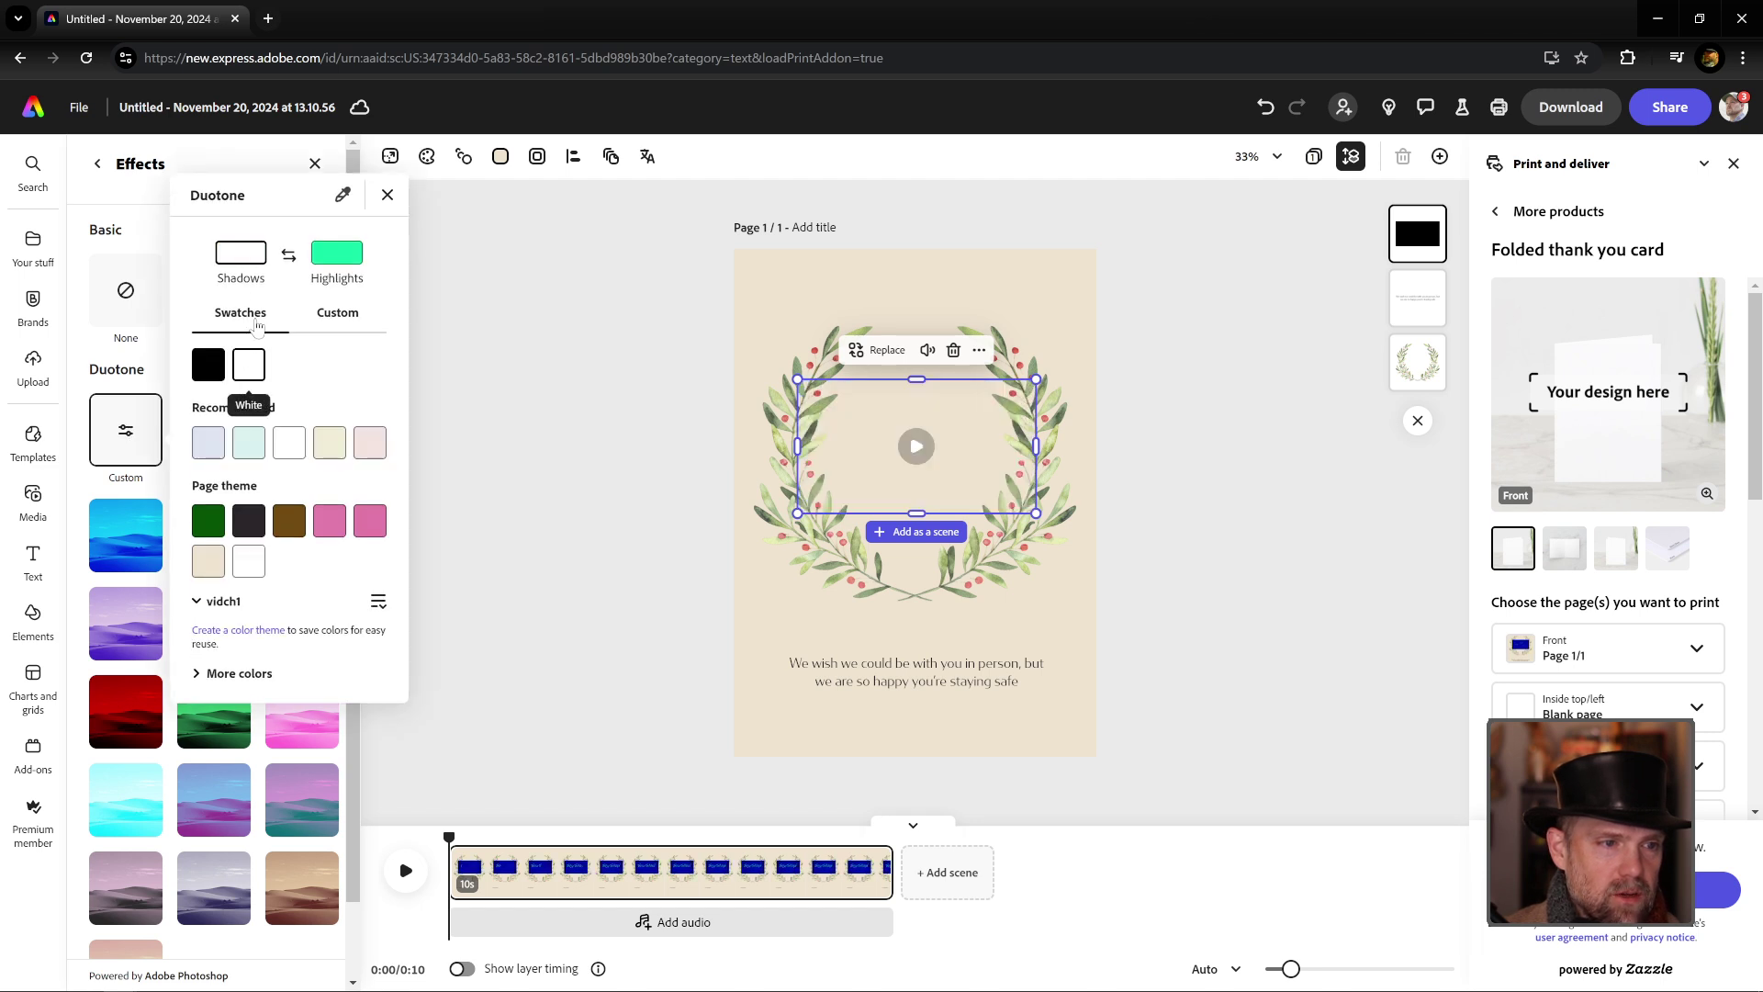
{"action": "left_click", "coordinate": [355, 266]}
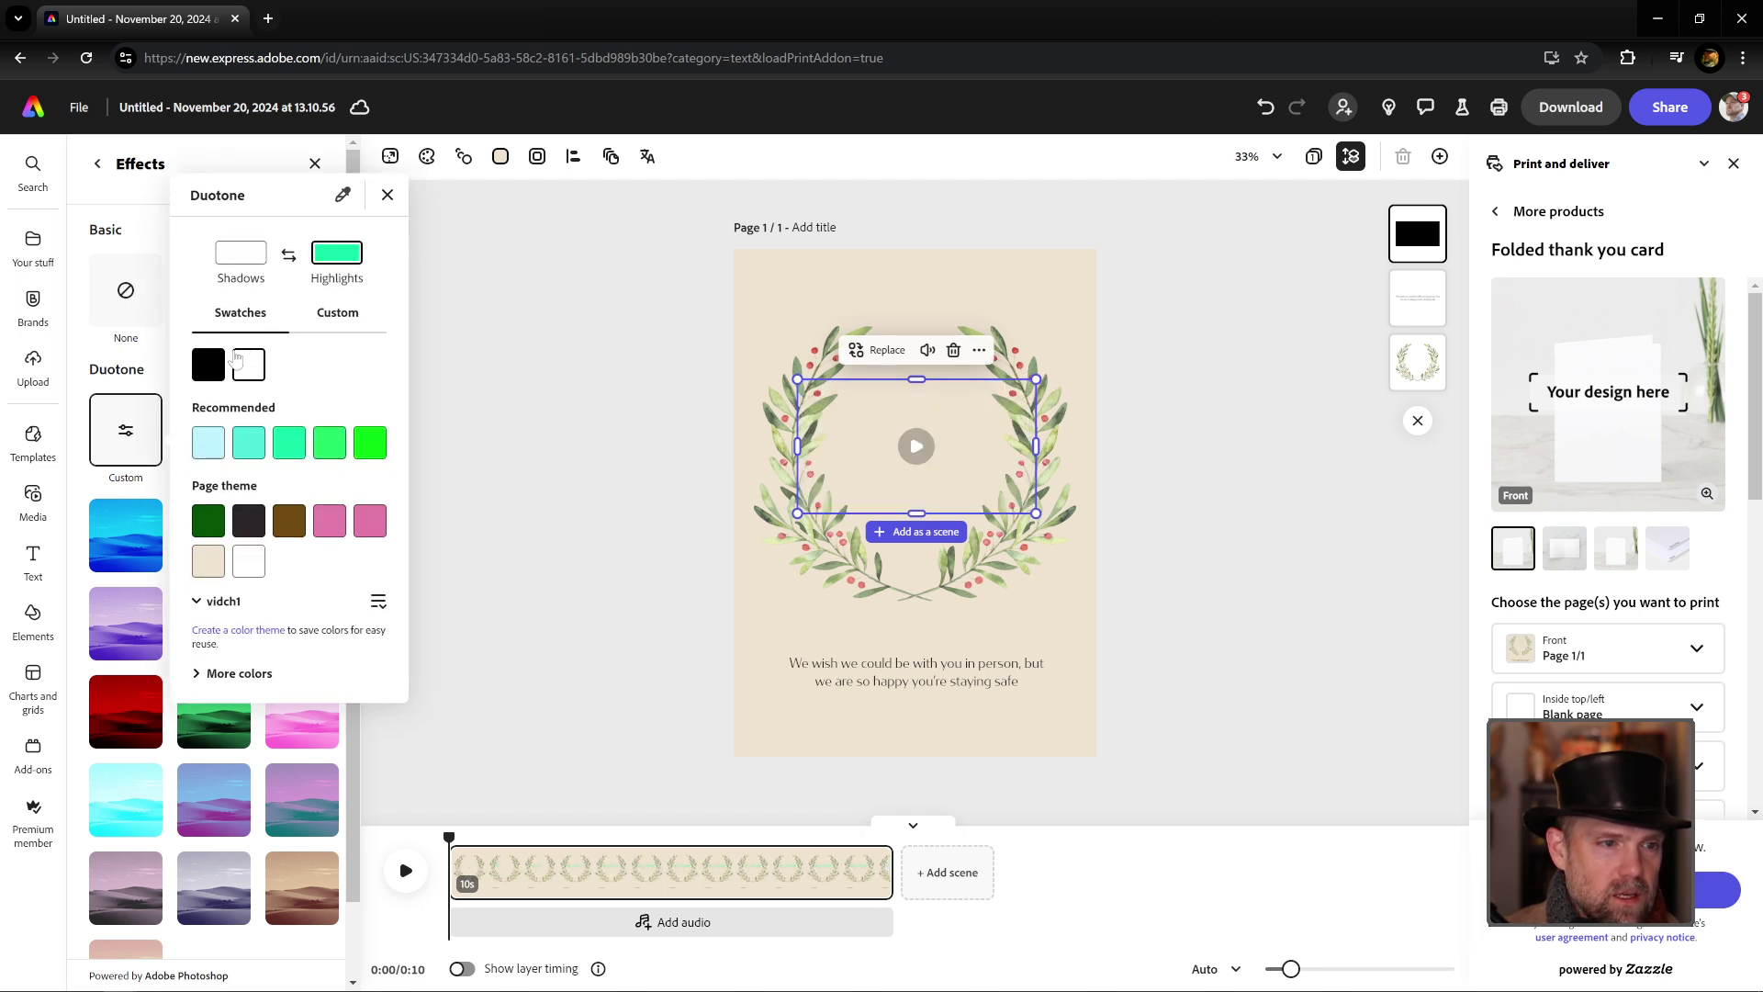
{"action": "left_click", "coordinate": [209, 364]}
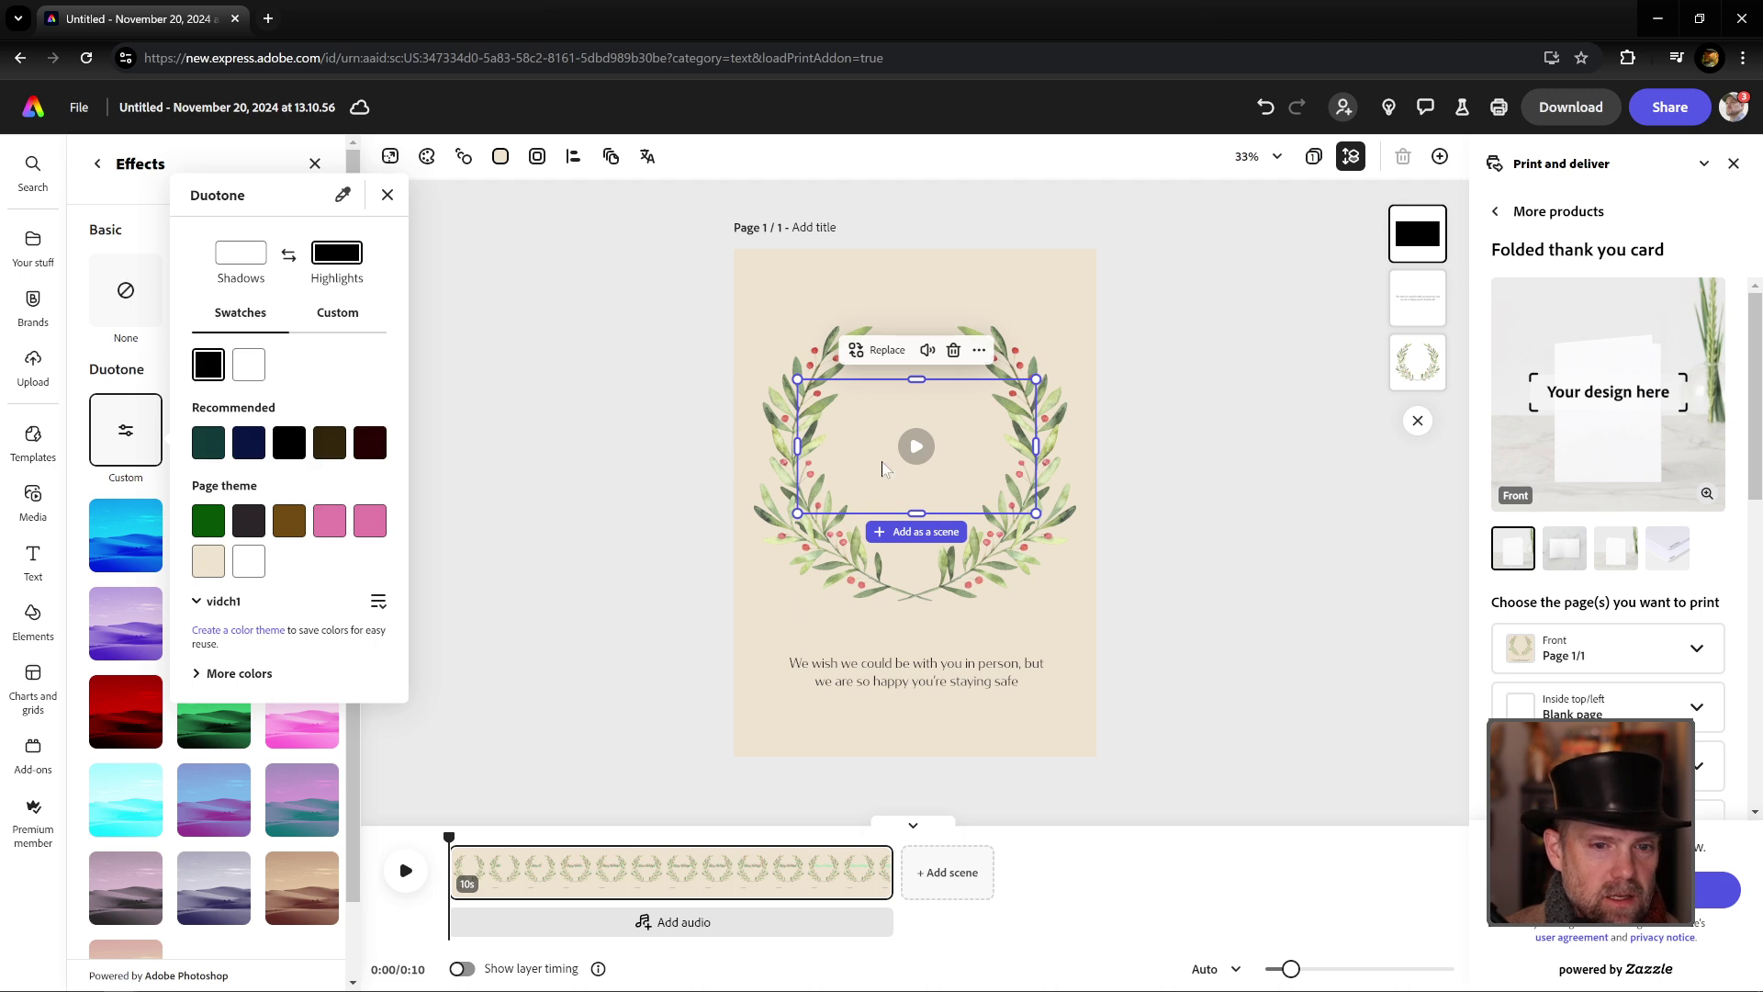
{"action": "left_click", "coordinate": [916, 447]}
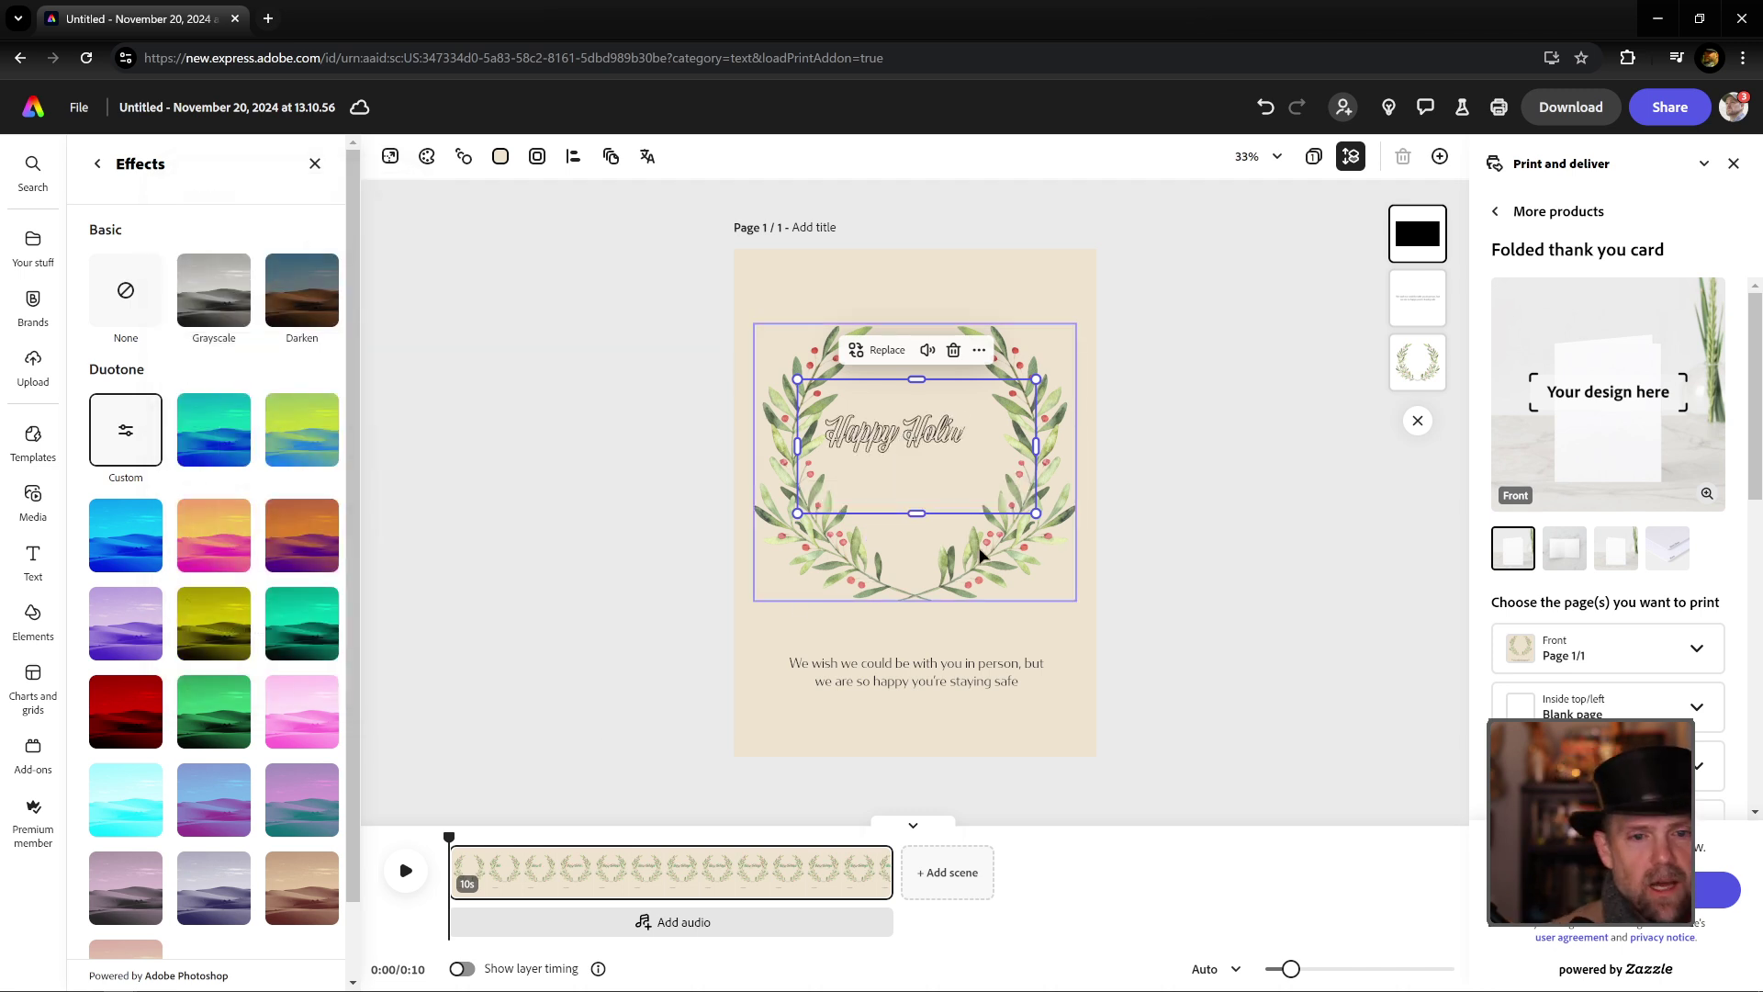
{"action": "left_click", "coordinate": [1228, 523]}
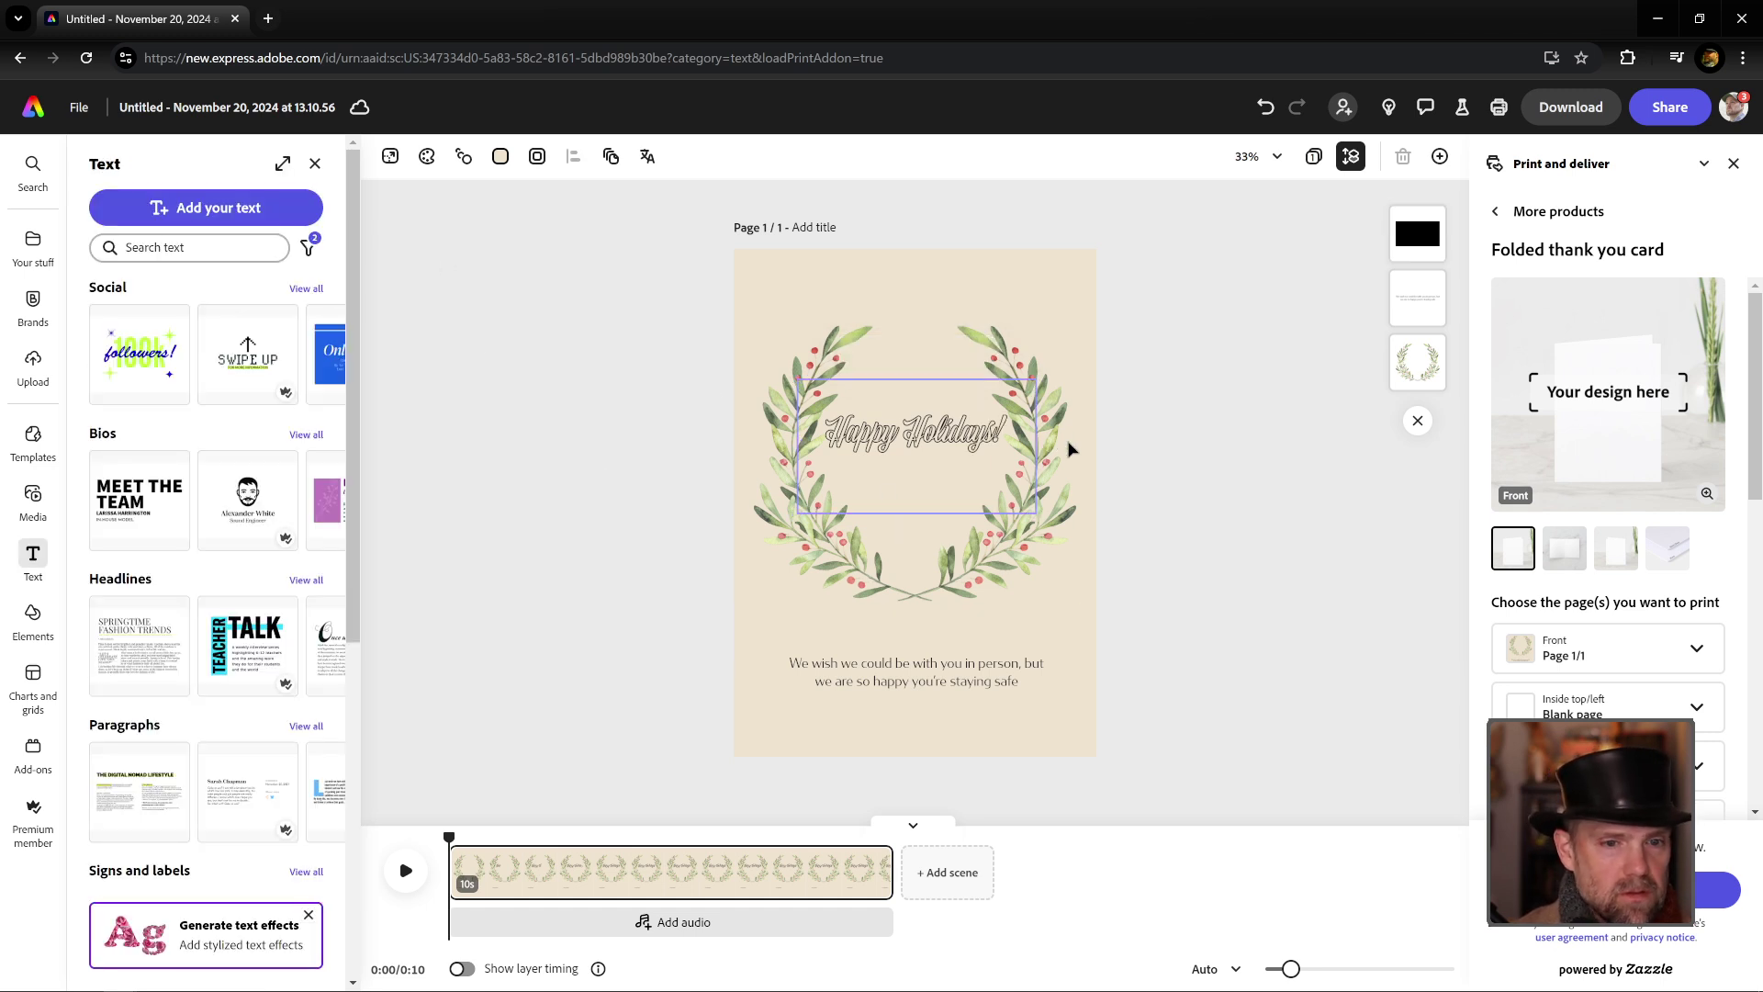
Step: Shift the lettering video up toward the wreath's upper right and enlarge it past the card's edge
{"action": "left_click", "coordinate": [990, 452]}
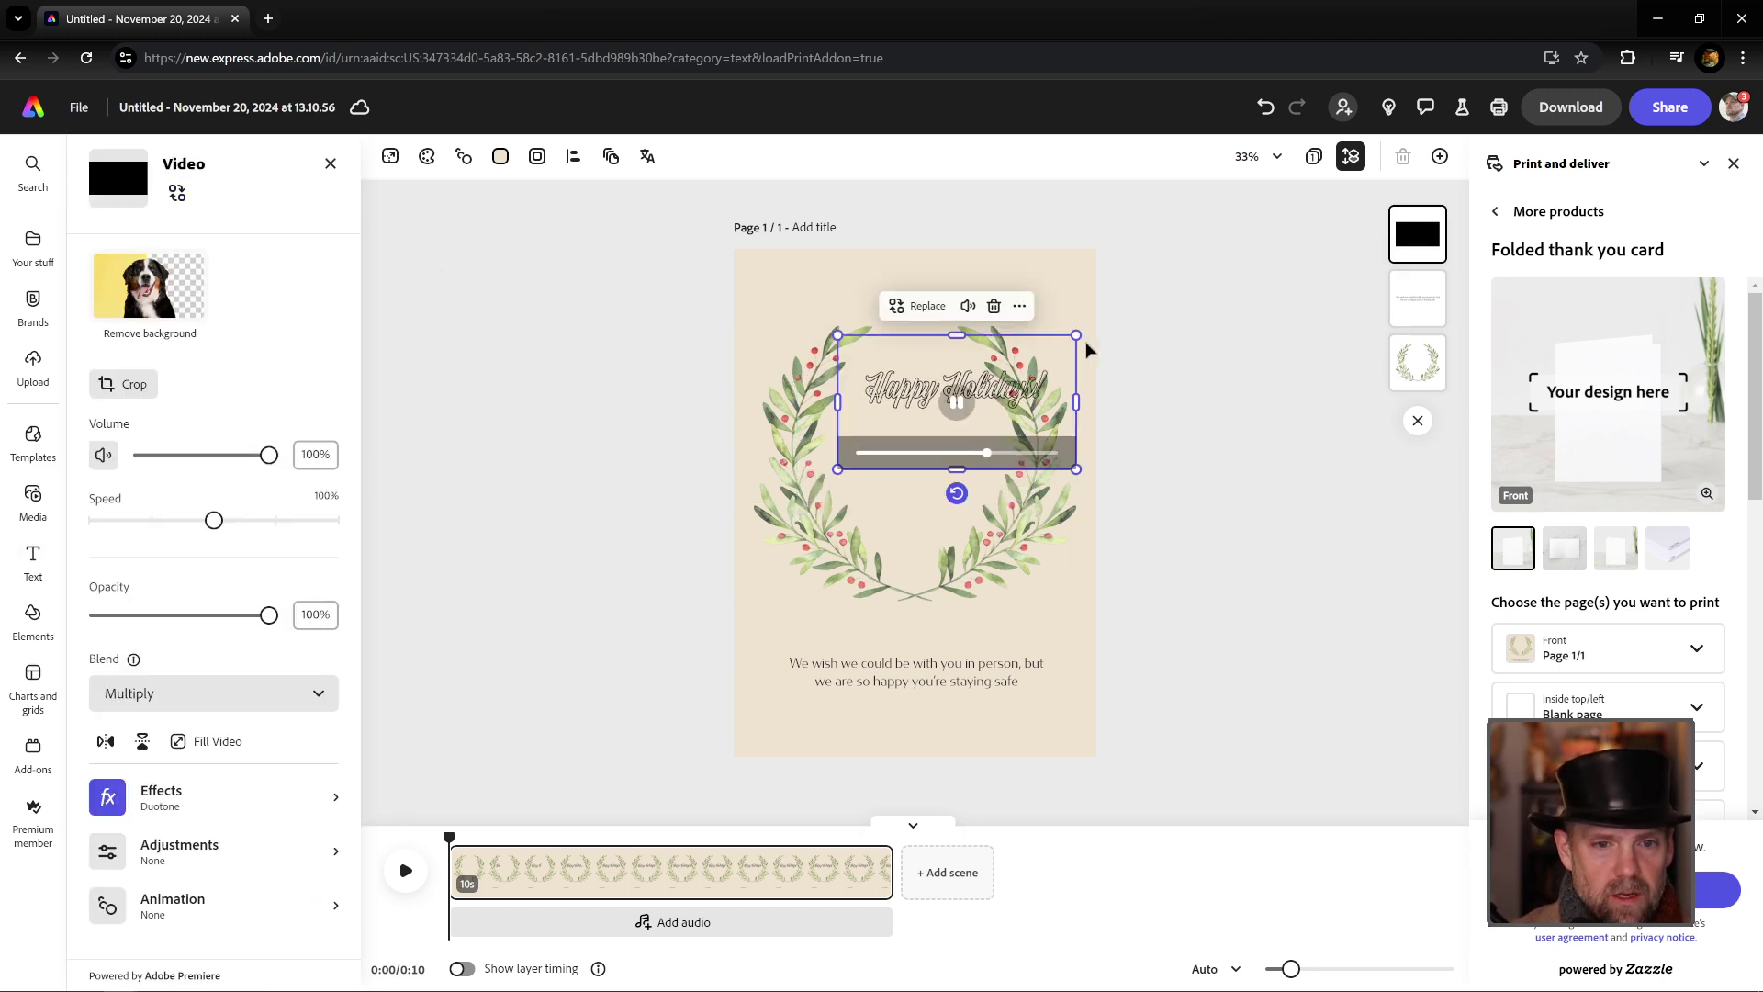
{"action": "left_click_drag", "start_coordinate": [1081, 340], "coordinate": [1181, 275]}
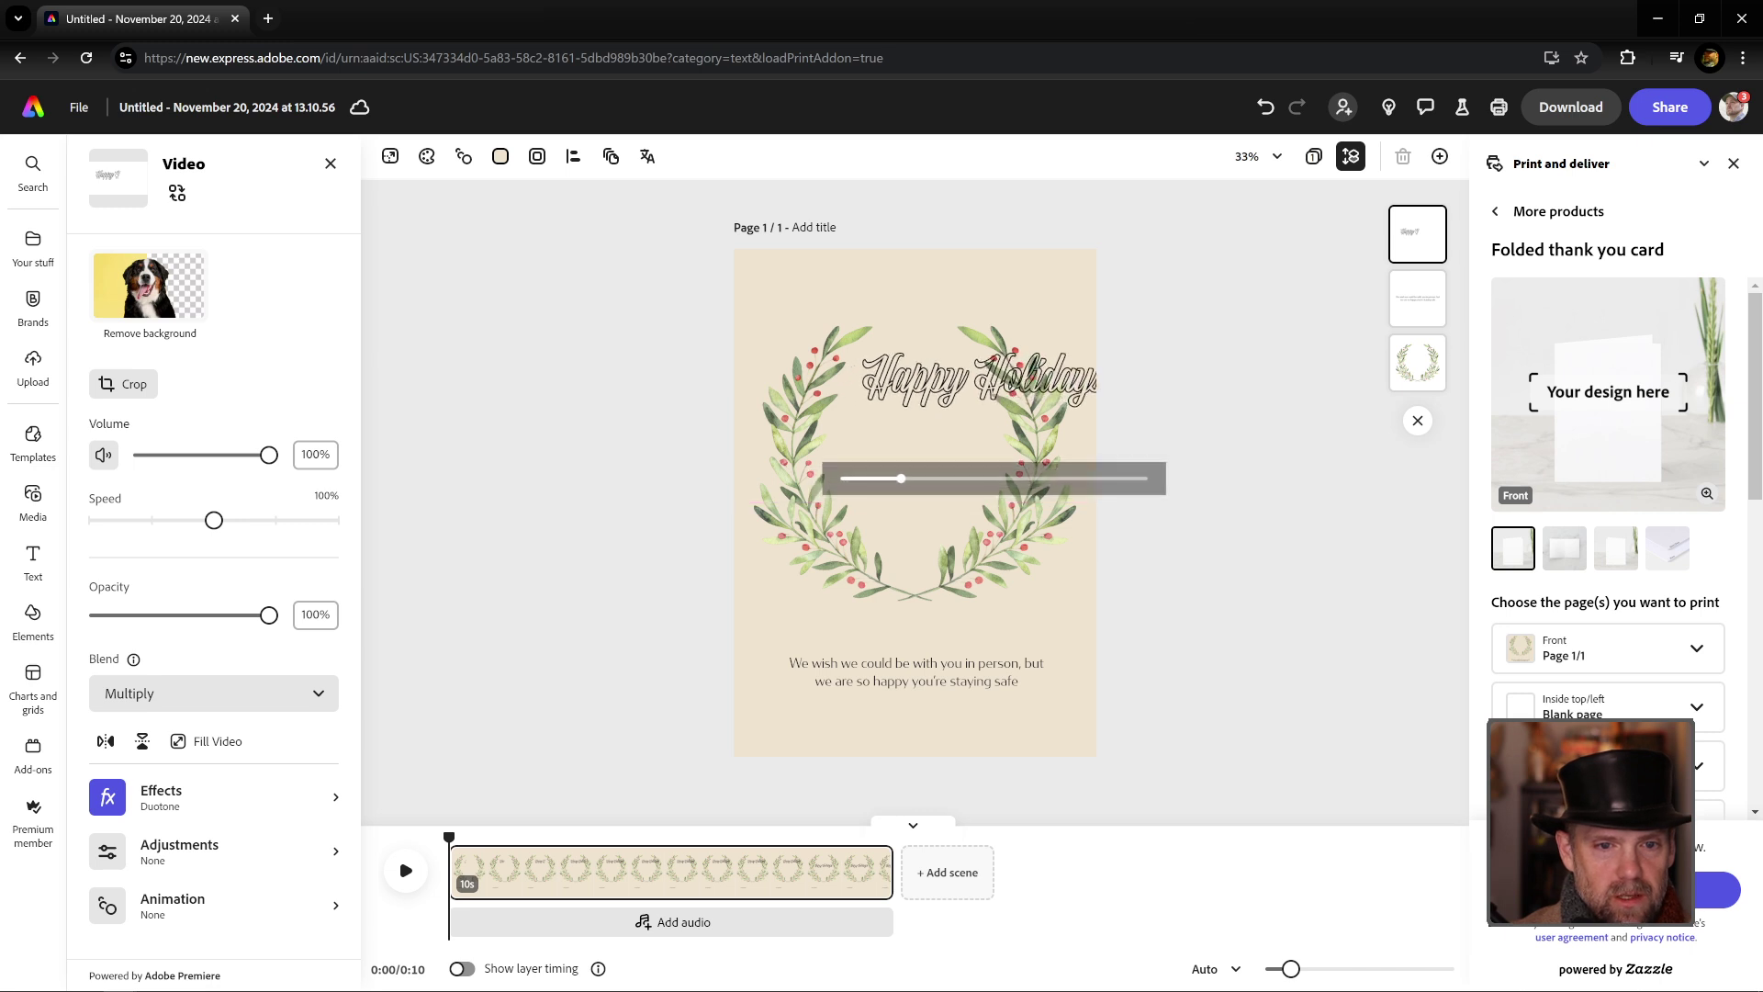
{"action": "left_click", "coordinate": [1040, 390]}
Step: Crop the video on all four sides to the word Happy, closing the Print and deliver options along the way
{"action": "left_click_drag", "start_coordinate": [1164, 397], "coordinate": [979, 398]}
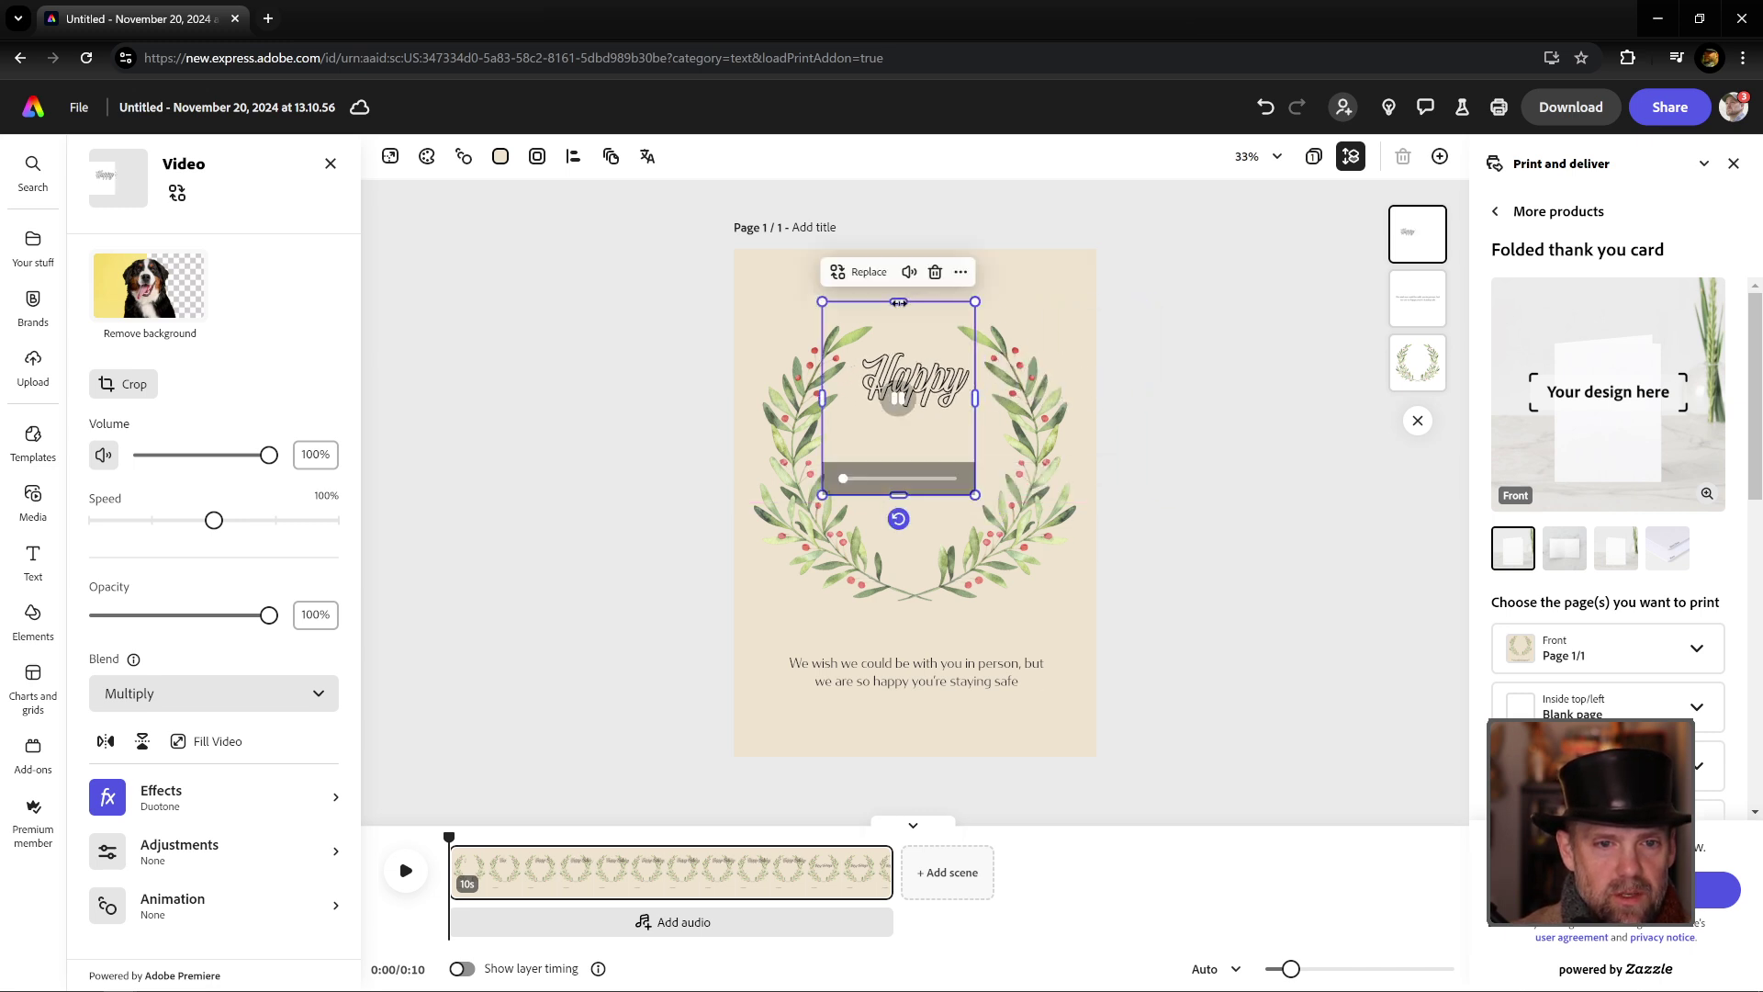
{"action": "left_click_drag", "start_coordinate": [824, 400], "coordinate": [854, 399]}
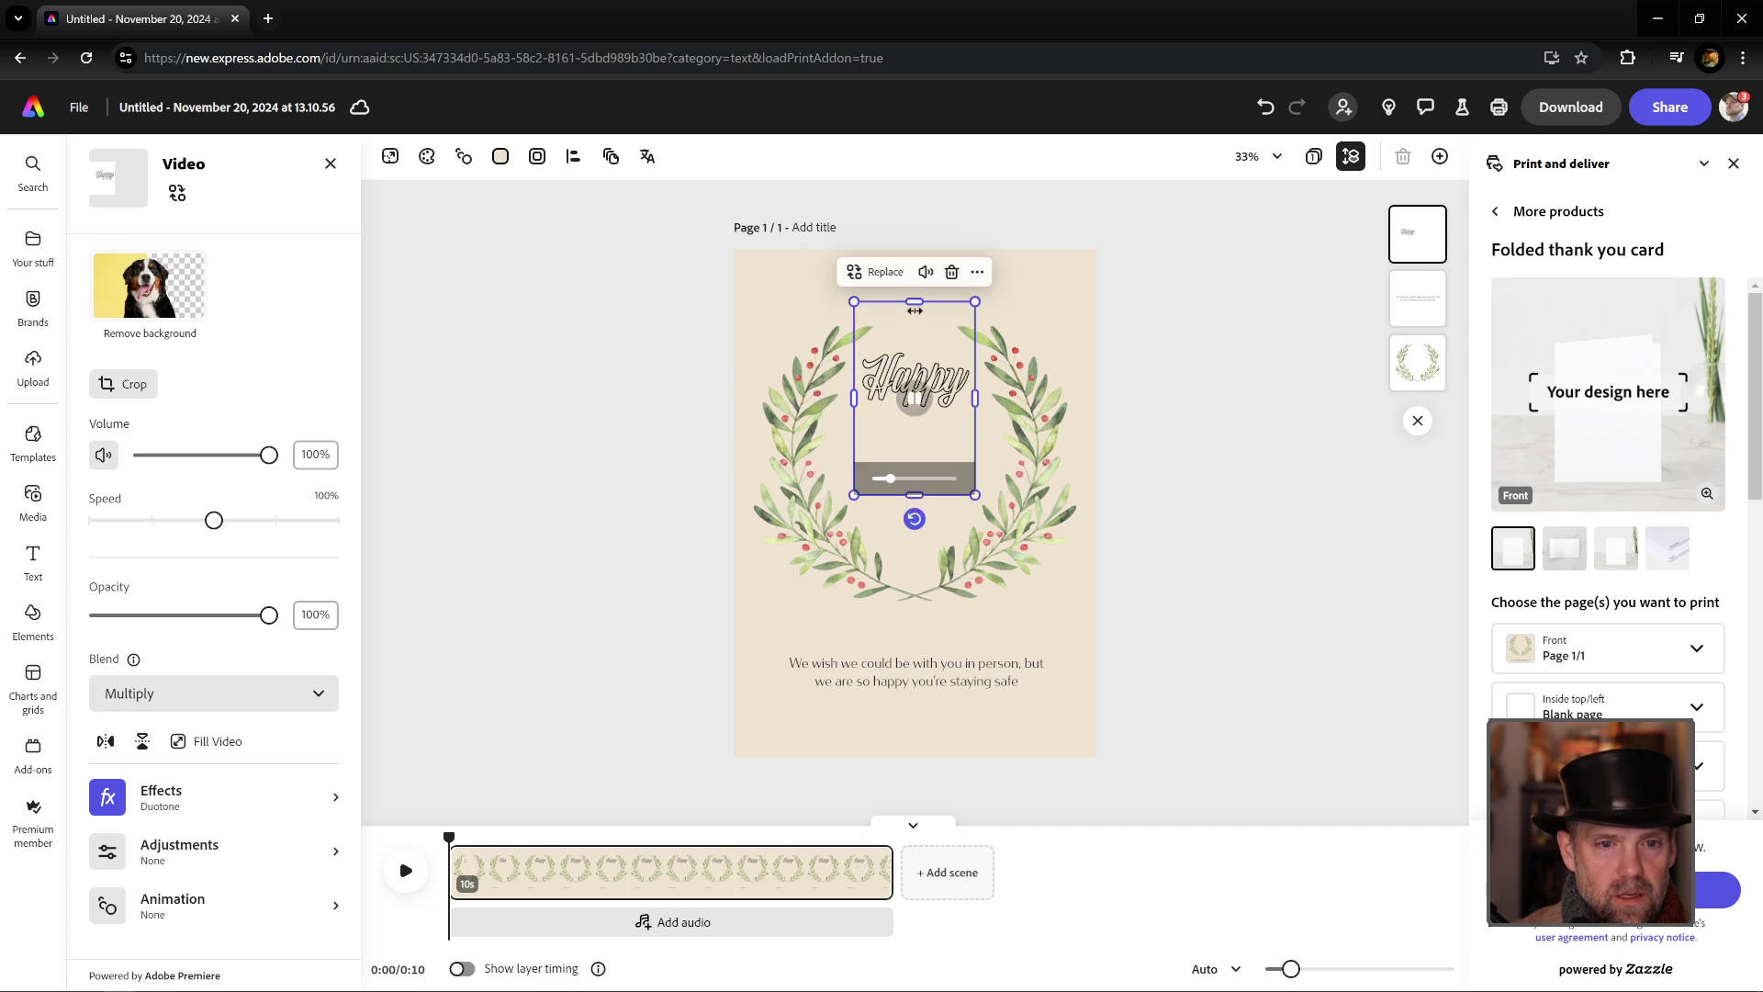
{"action": "left_click_drag", "start_coordinate": [913, 302], "coordinate": [913, 323]}
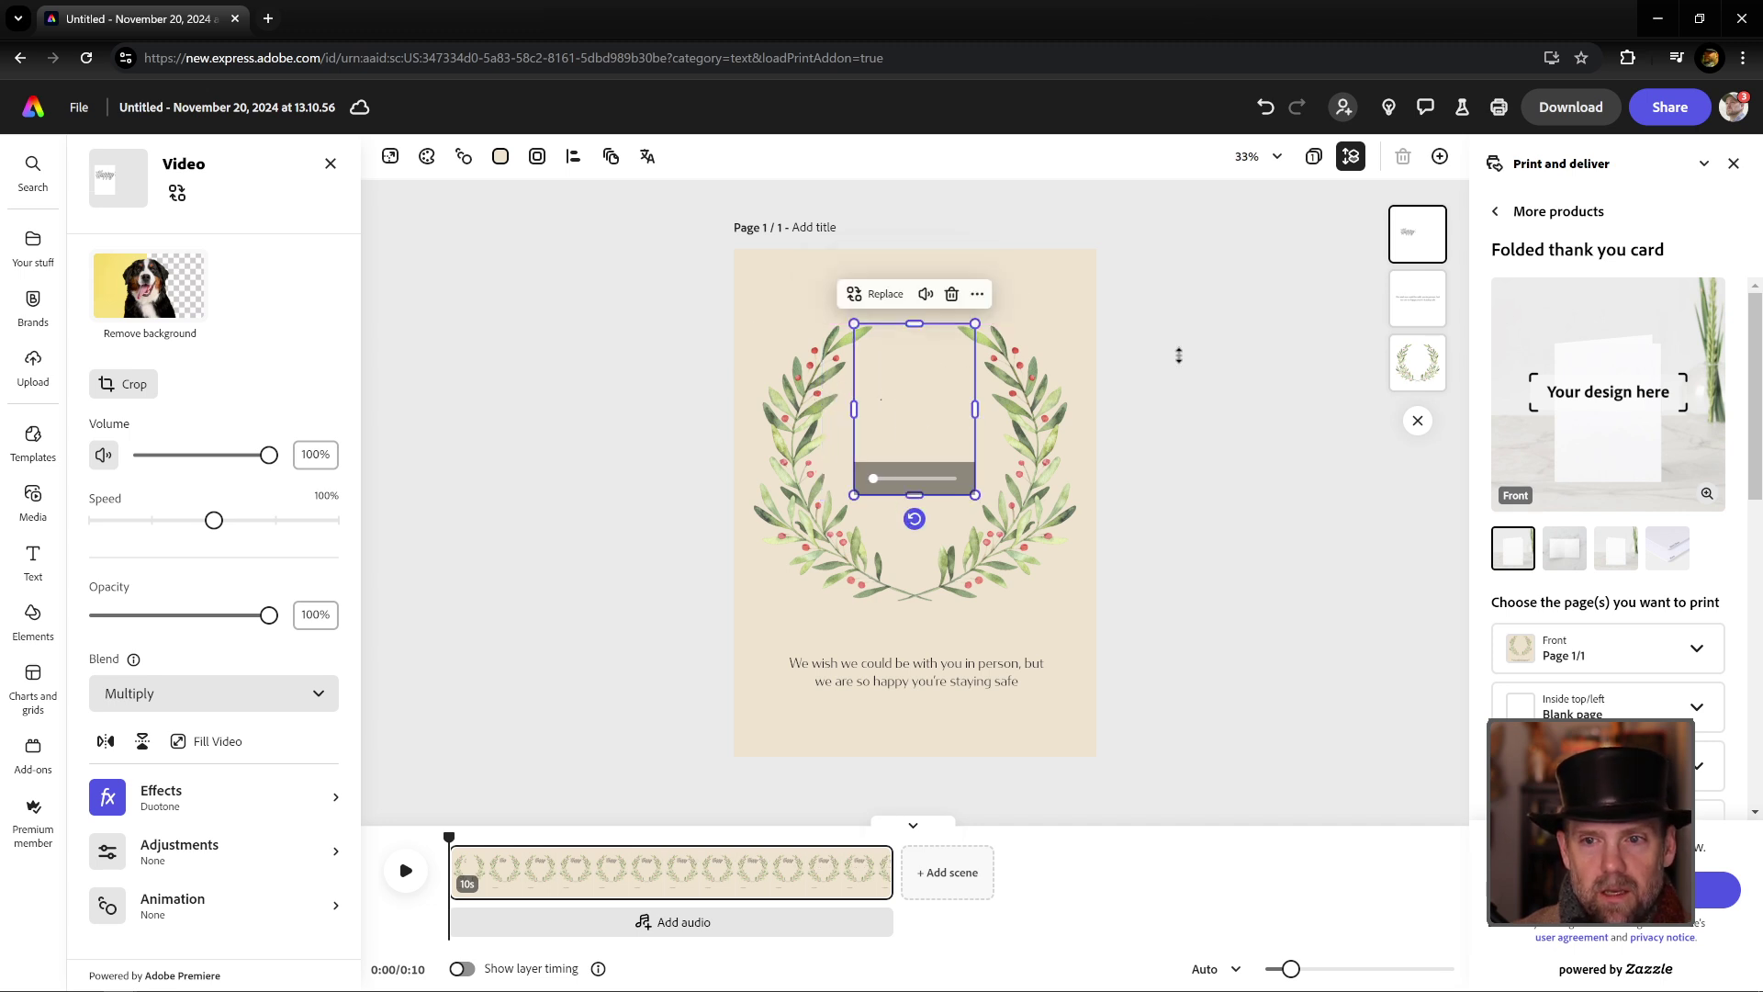
{"action": "left_click", "coordinate": [1733, 164]}
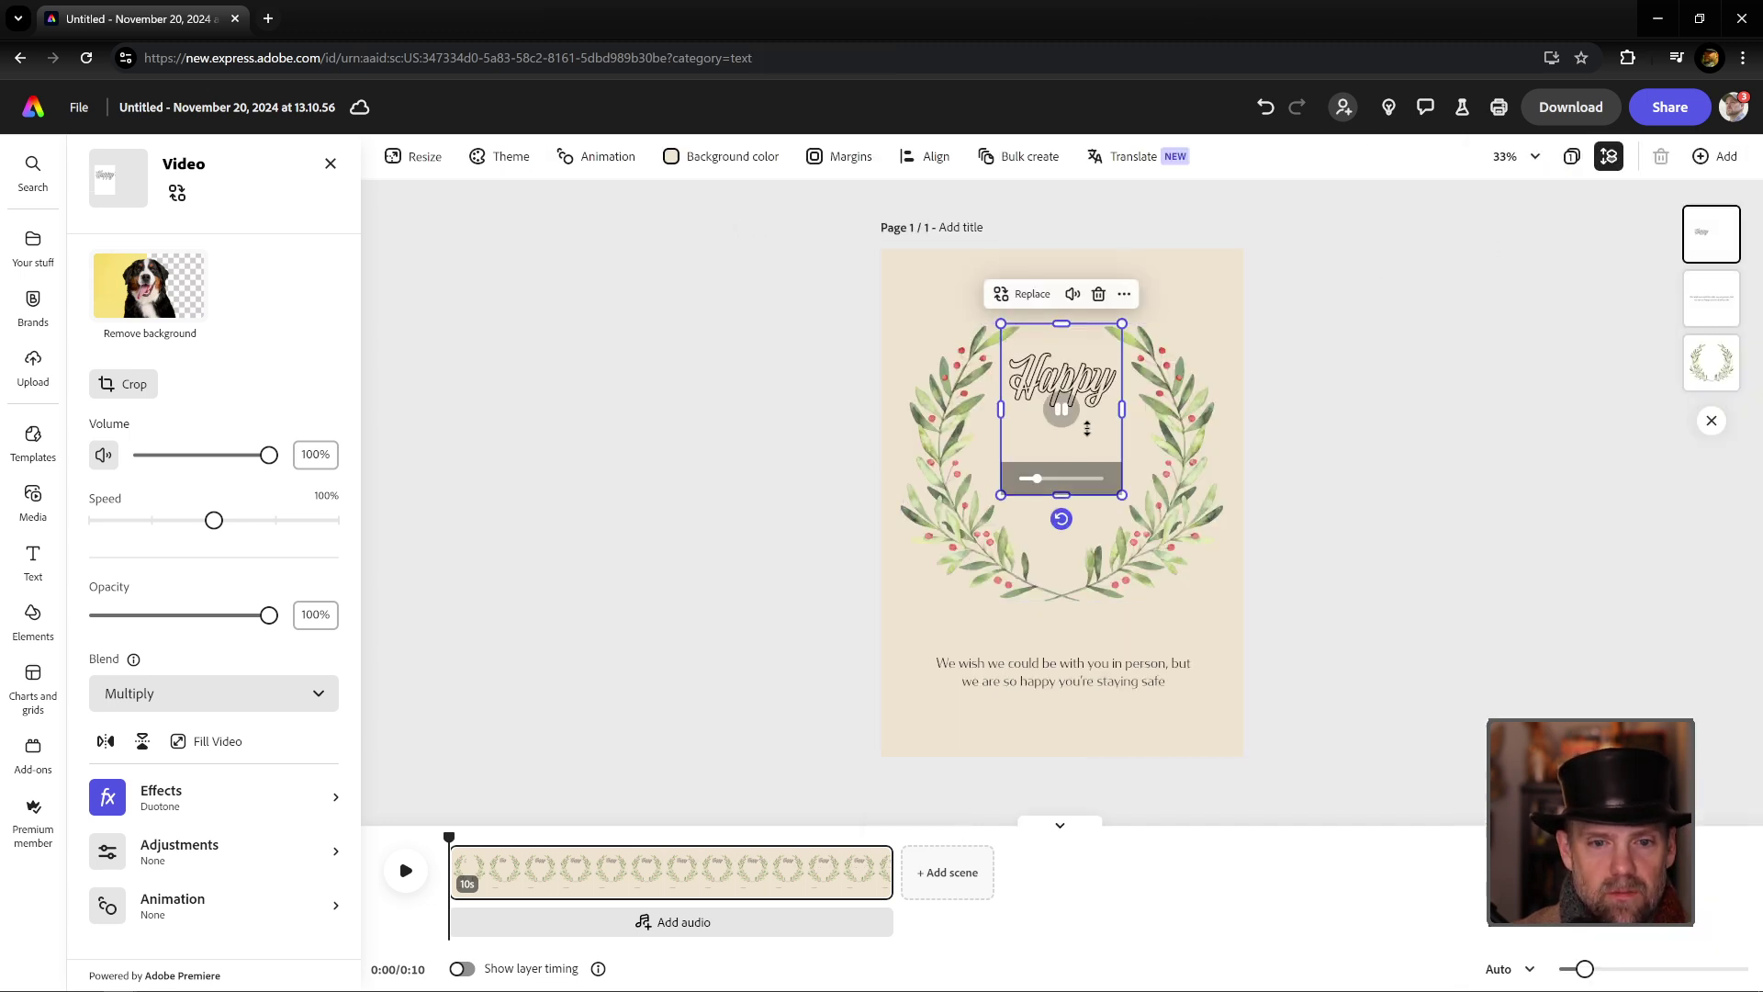
{"action": "left_click_drag", "start_coordinate": [1061, 494], "coordinate": [1060, 444]}
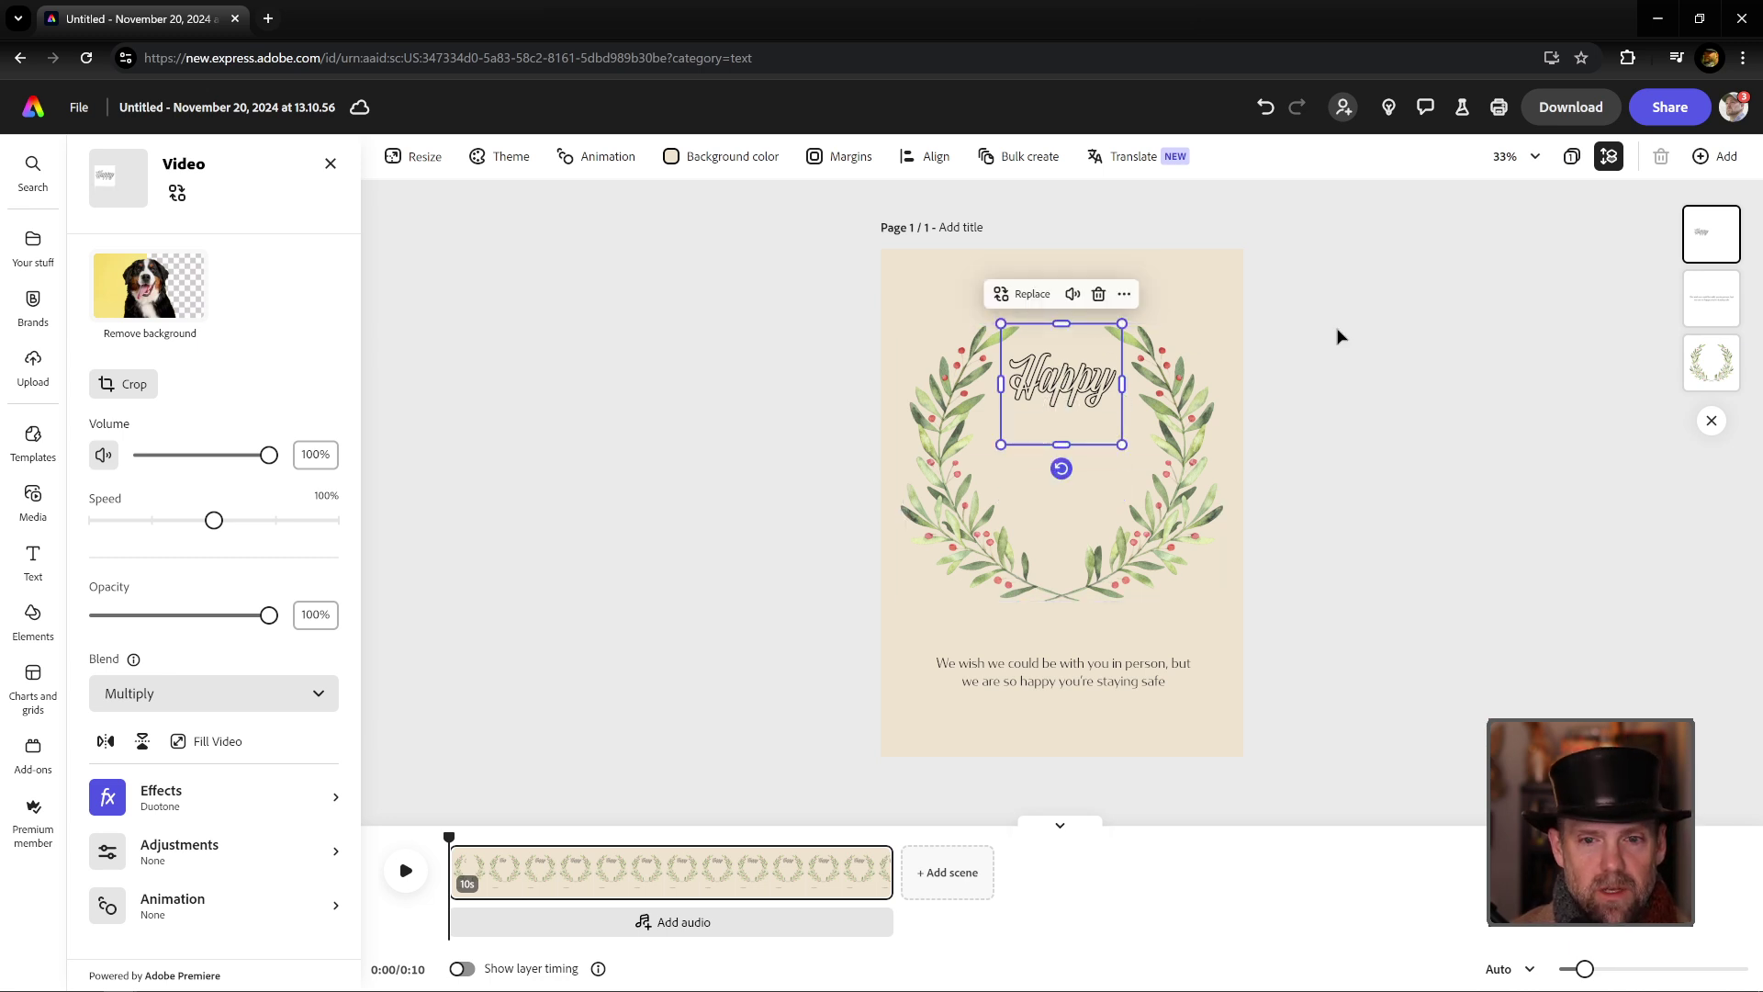
Step: Try to place a copy of the cropped Happy video below the original, then undo it
{"action": "left_click", "coordinate": [1101, 347]}
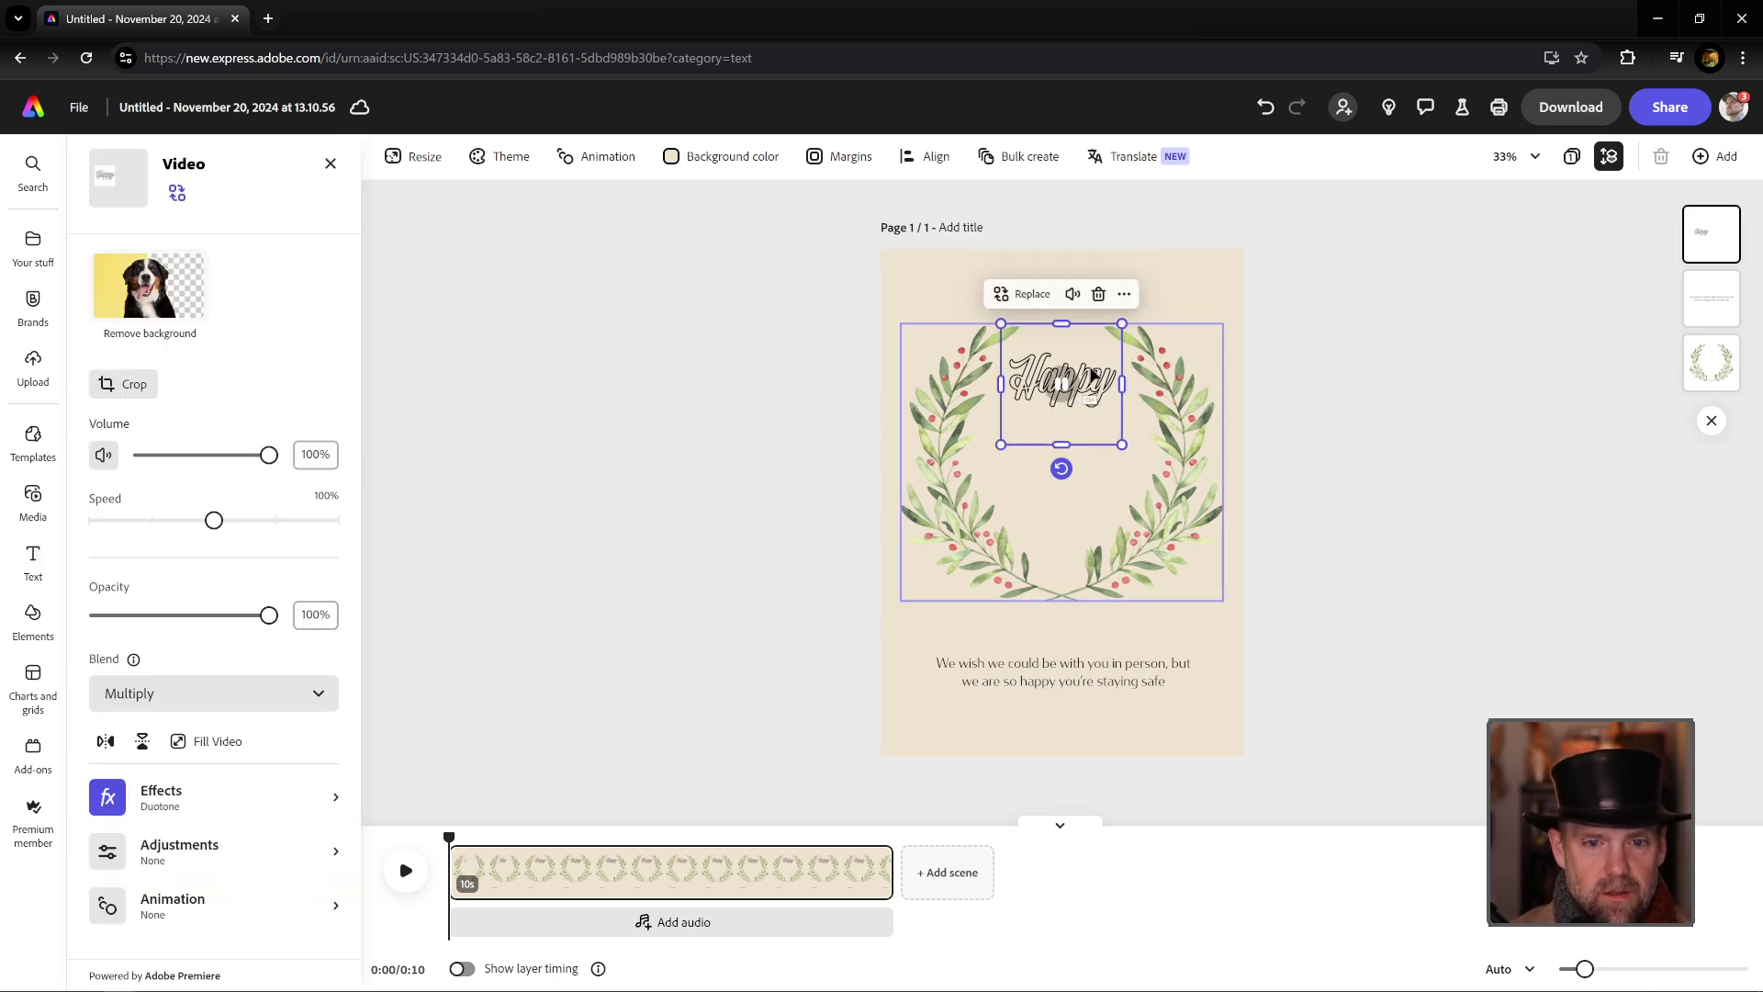
{"action": "left_click_drag", "start_coordinate": [1113, 372], "coordinate": [1120, 473]}
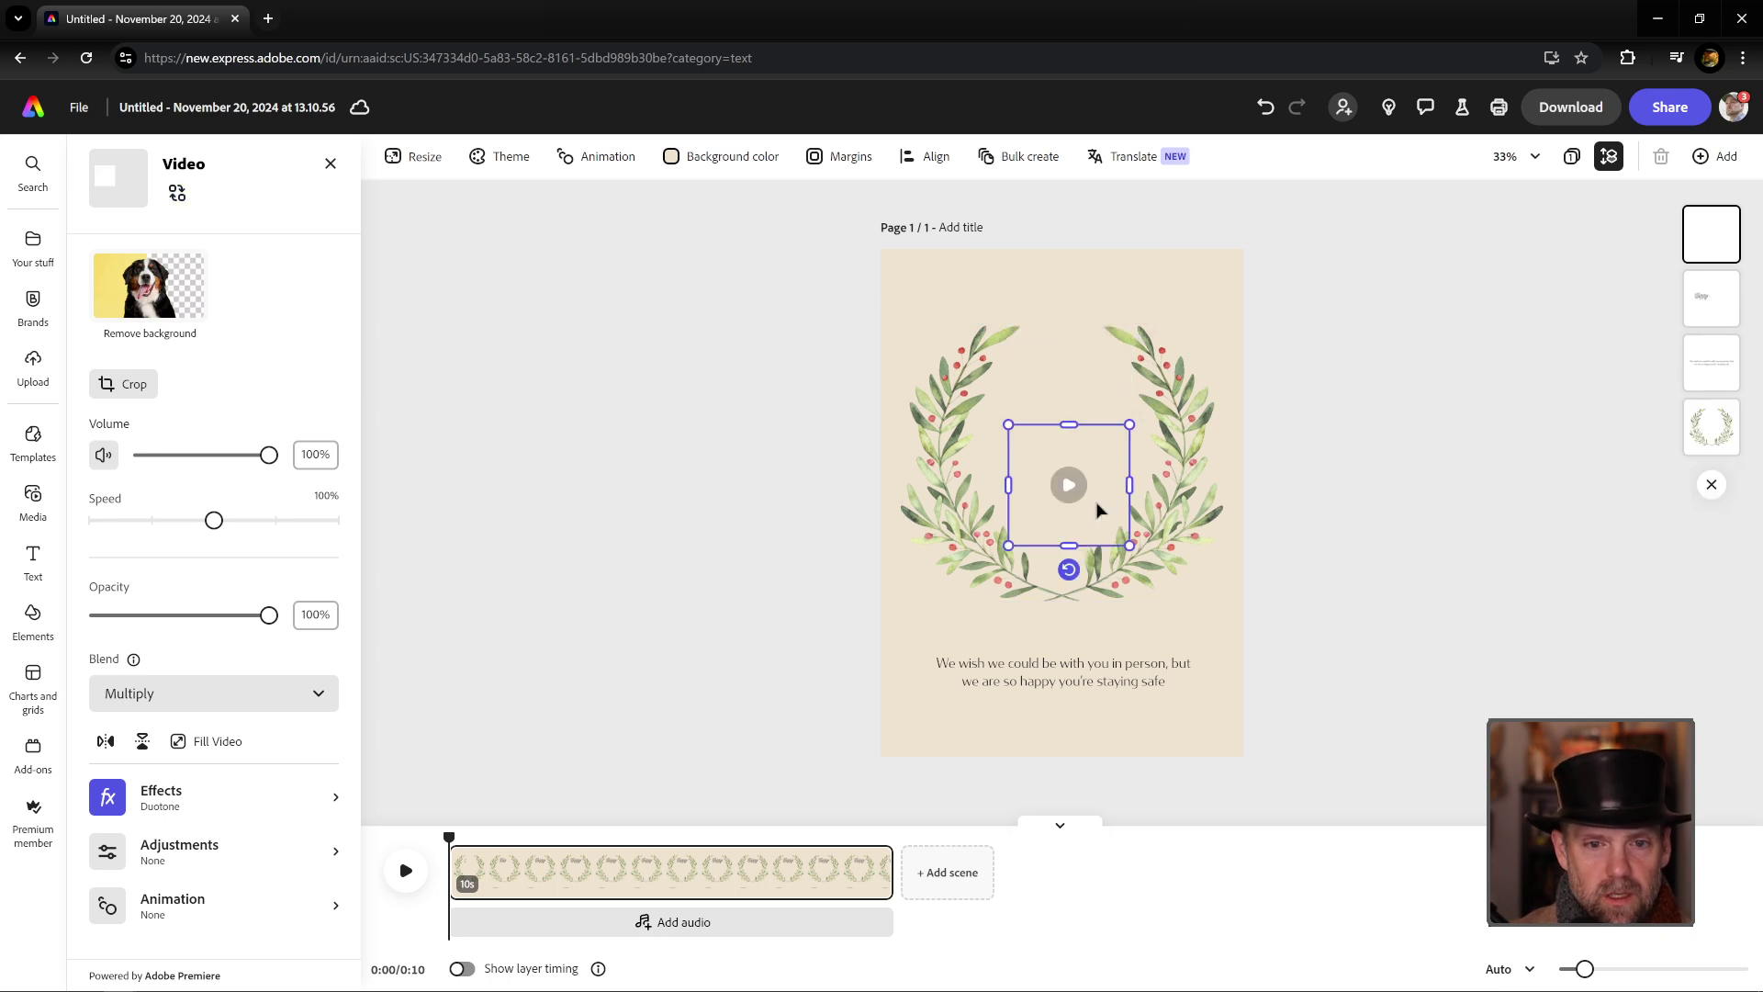
{"action": "key", "text": "ctrl+z"}
{"action": "key", "text": "ctrl+z"}
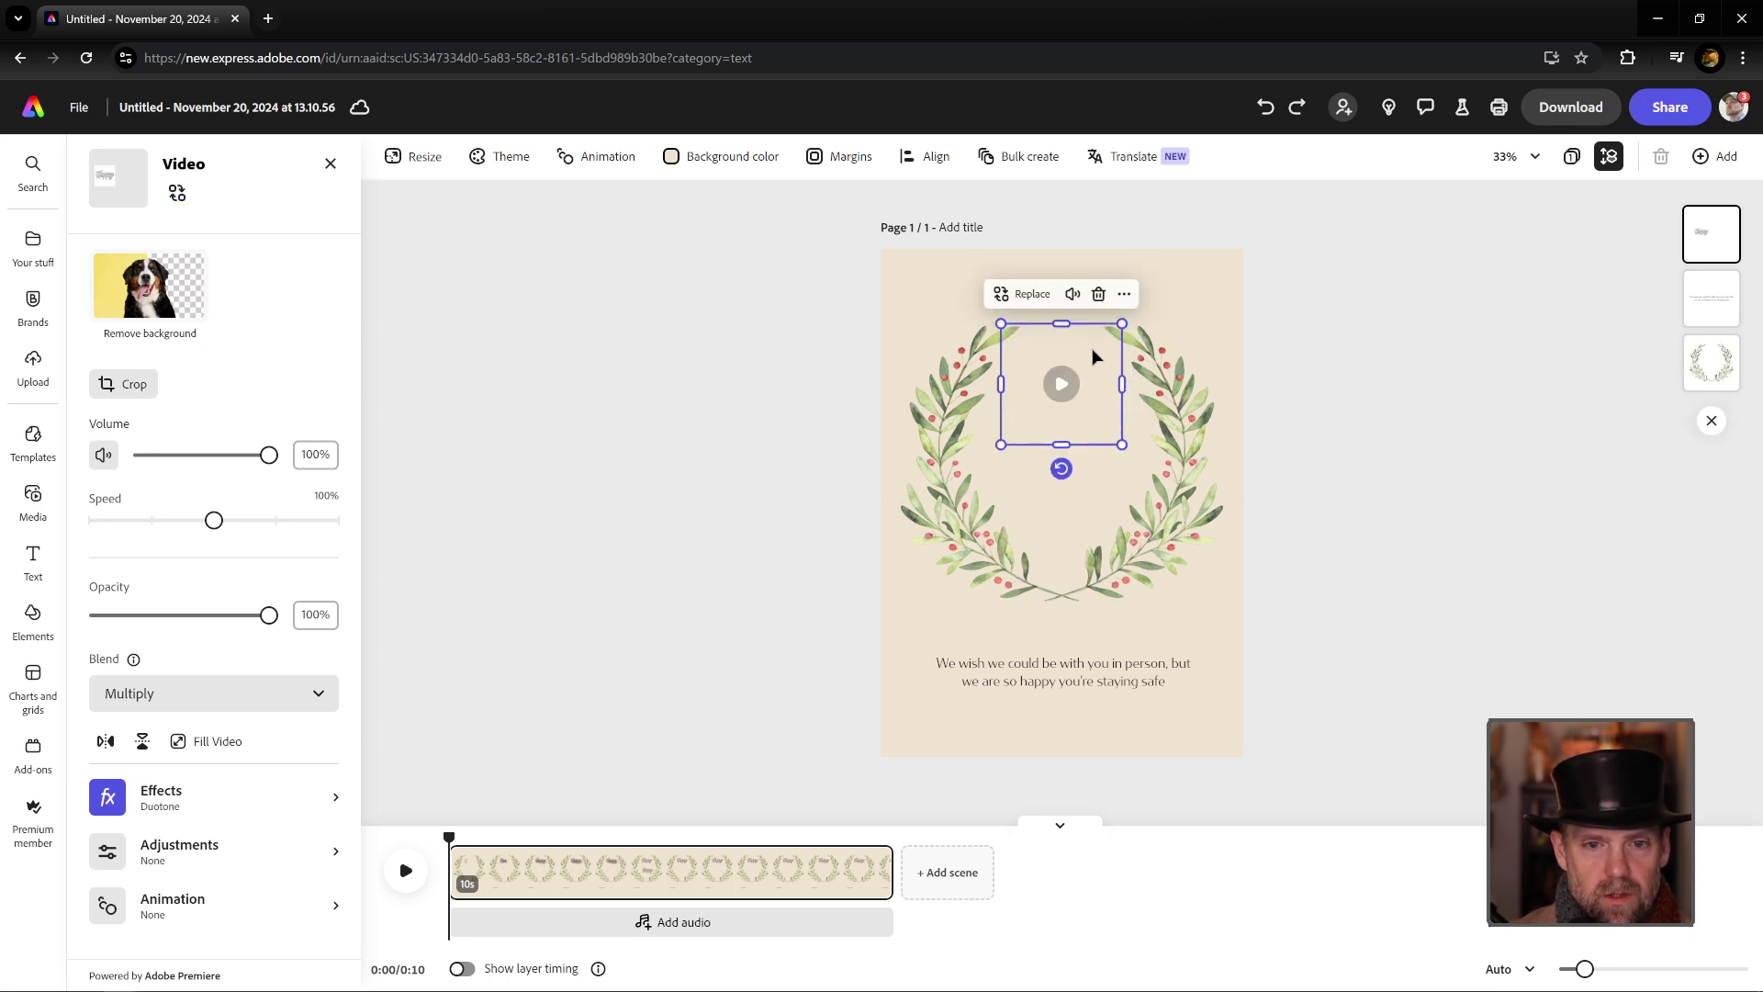
Step: Duplicate the cropped Happy video and move the copy straight below the original in the wreath
{"action": "left_click", "coordinate": [1126, 296]}
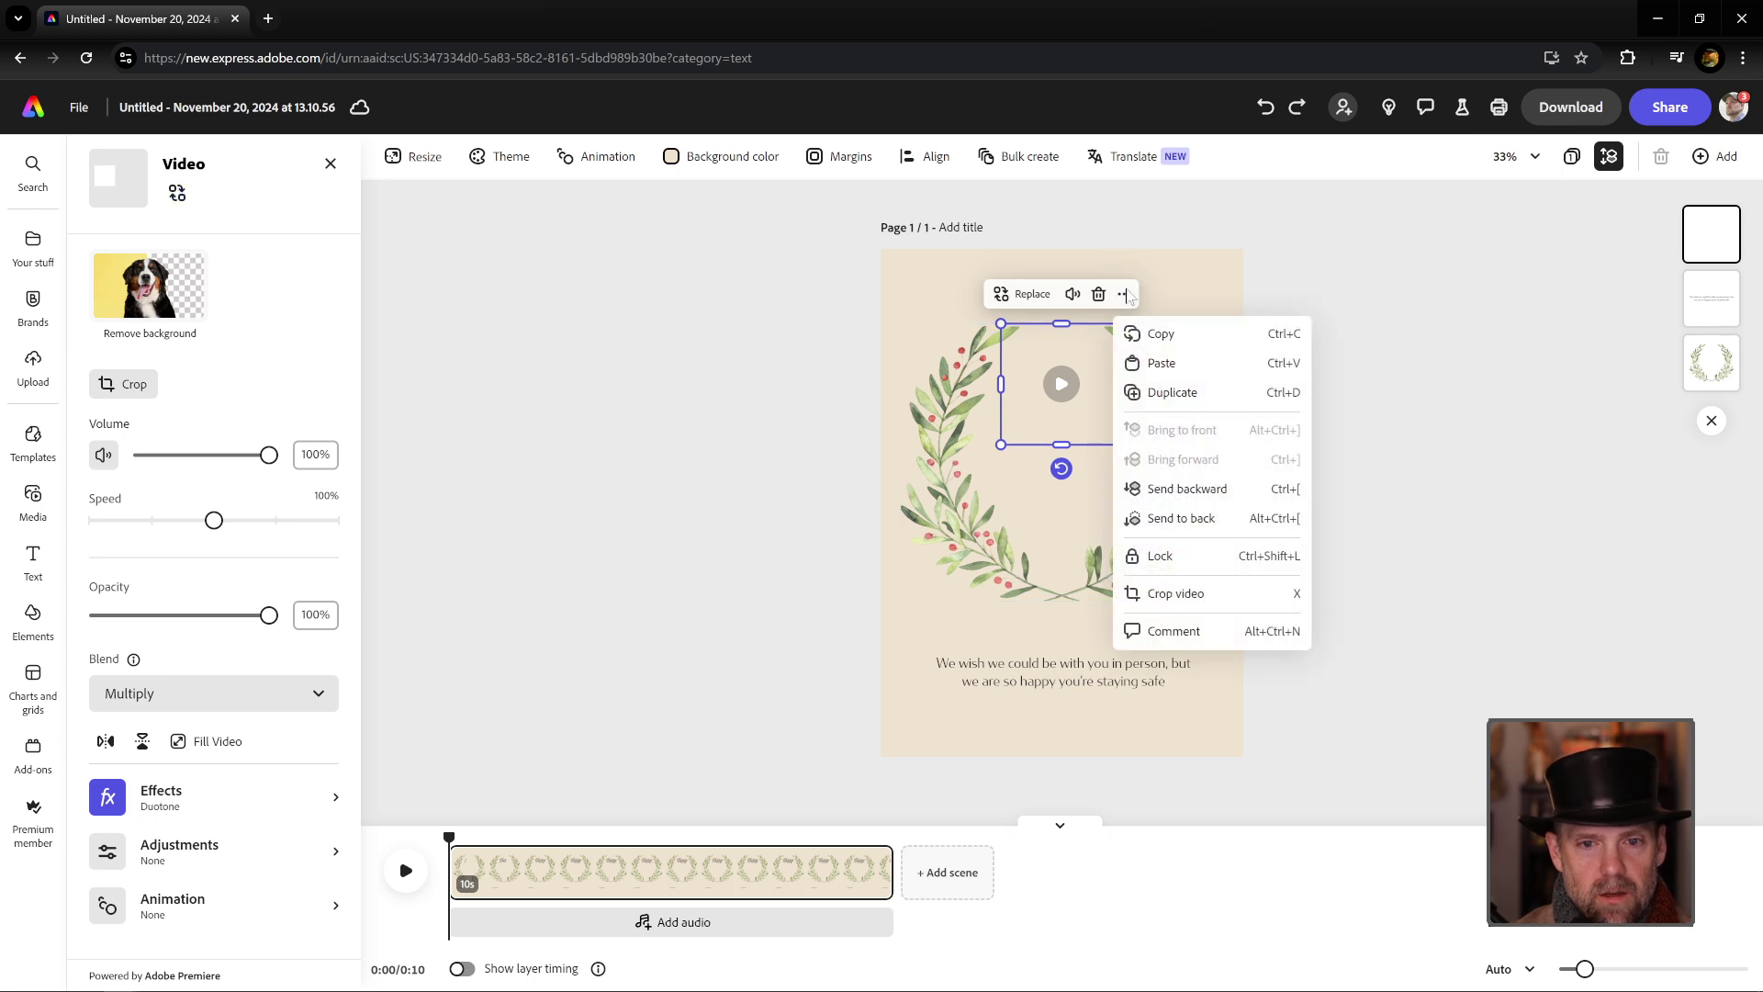
{"action": "left_click", "coordinate": [1153, 382]}
{"action": "left_click_drag", "start_coordinate": [1118, 394], "coordinate": [1103, 495]}
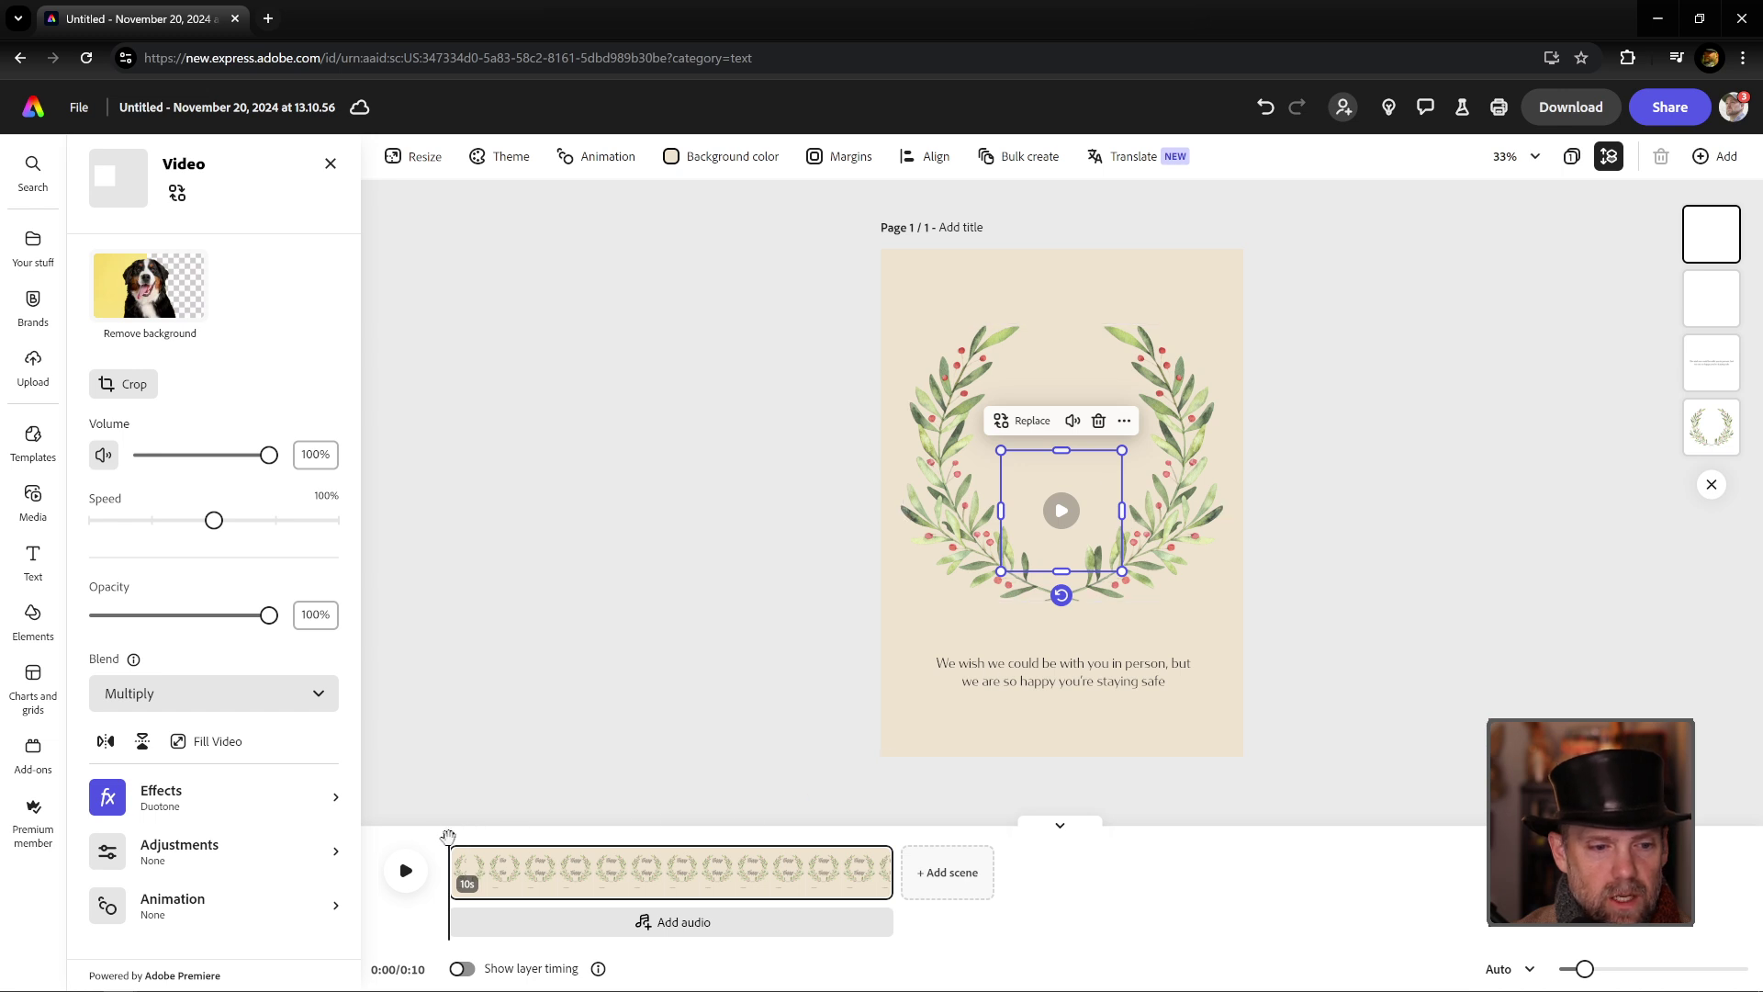
Step: At 0:03, change the copy's crop to reveal the Holidays! word instead of Happy and place it directly beneath Happy
{"action": "left_click_drag", "start_coordinate": [453, 836], "coordinate": [572, 836]}
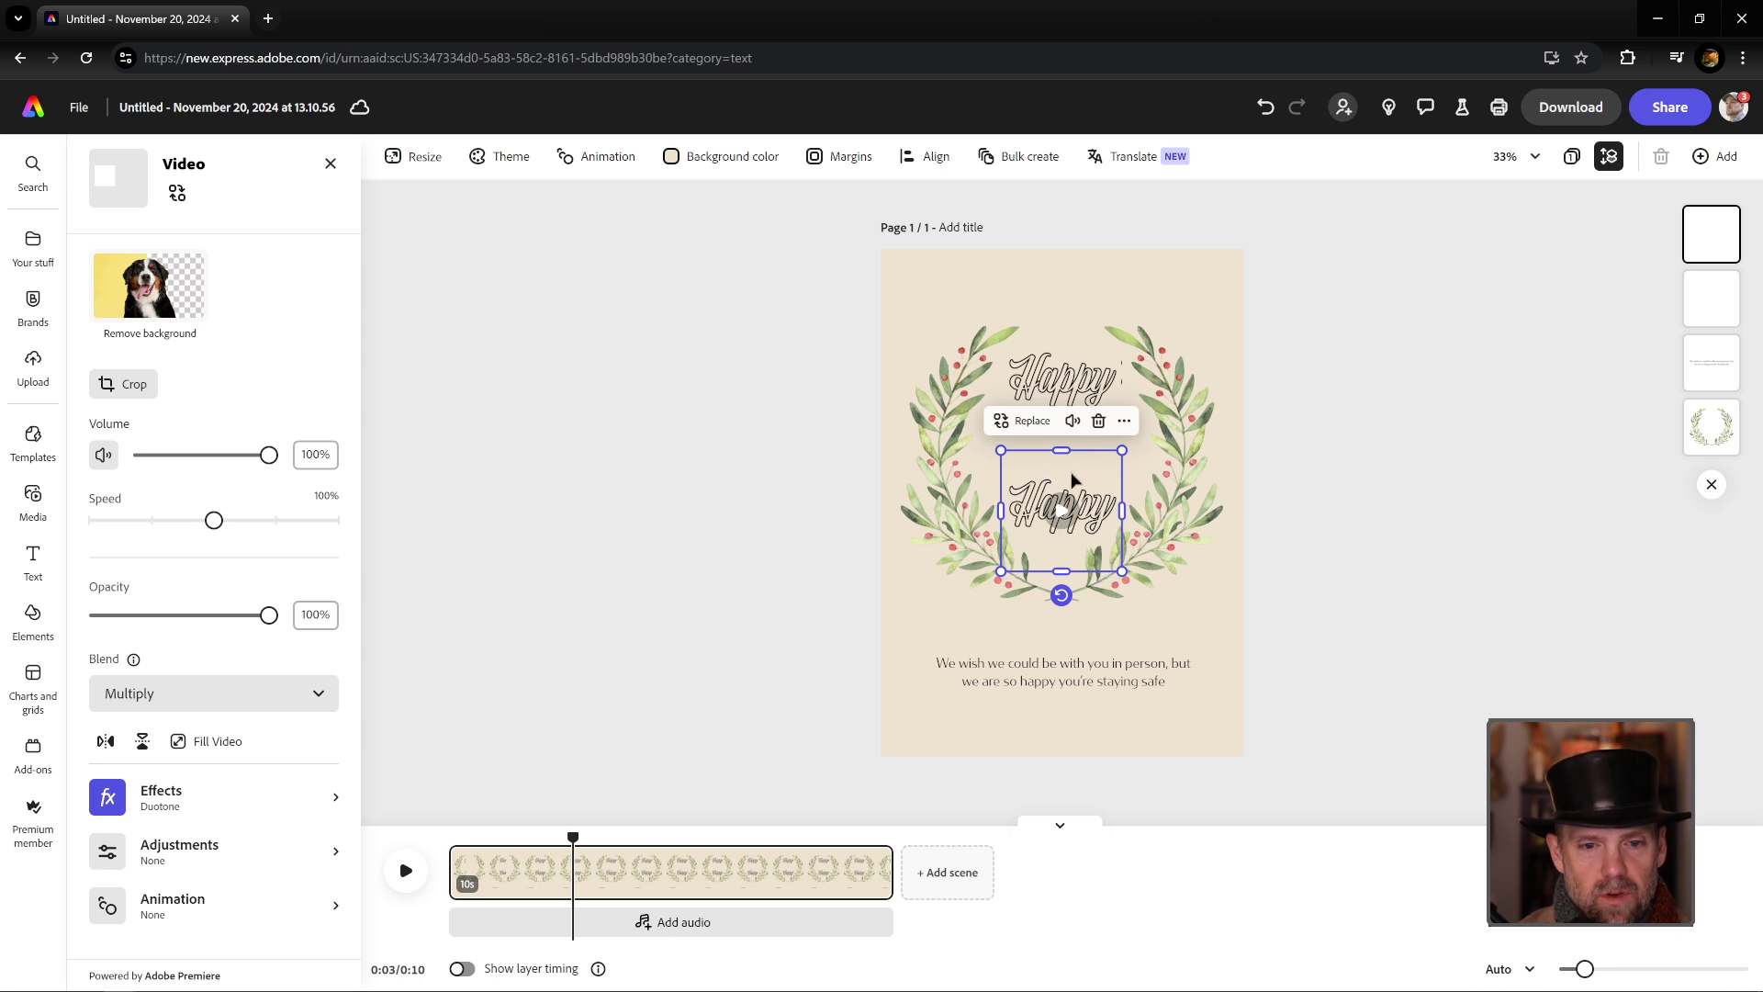
{"action": "left_click_drag", "start_coordinate": [1122, 511], "coordinate": [1289, 511]}
{"action": "left_click_drag", "start_coordinate": [1001, 511], "coordinate": [1114, 511]}
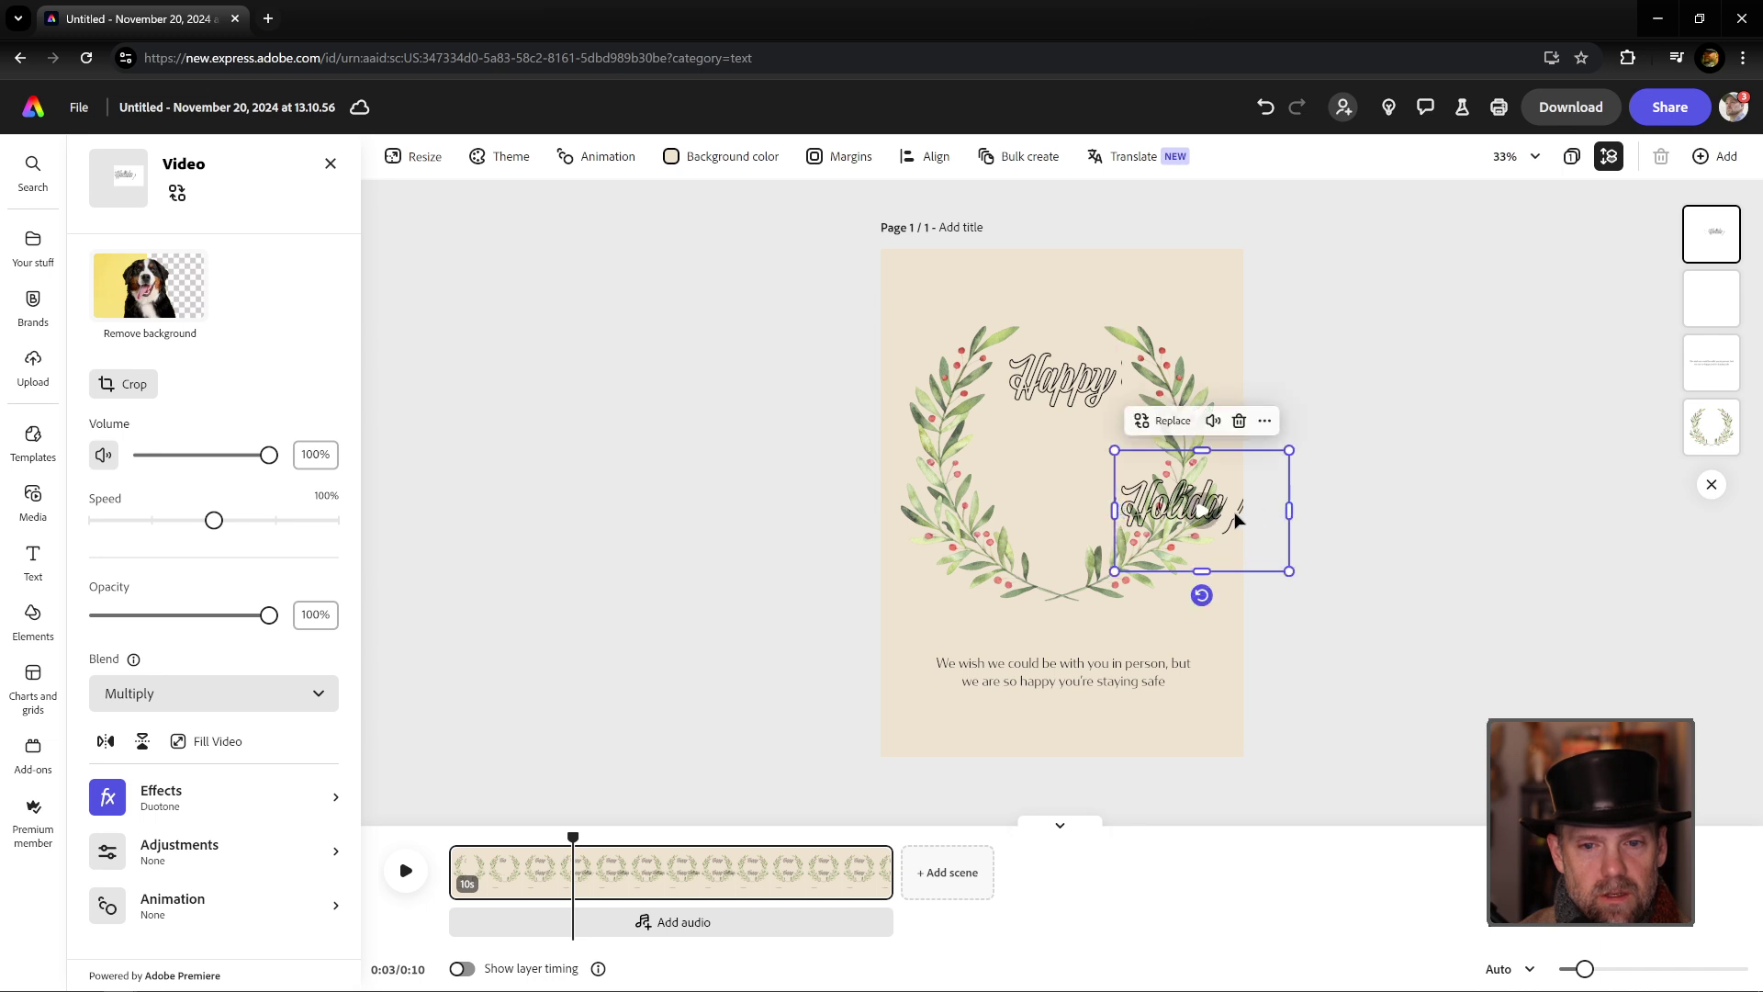
{"action": "left_click_drag", "start_coordinate": [1235, 520], "coordinate": [1112, 450]}
{"action": "left_click_drag", "start_coordinate": [995, 450], "coordinate": [996, 450]}
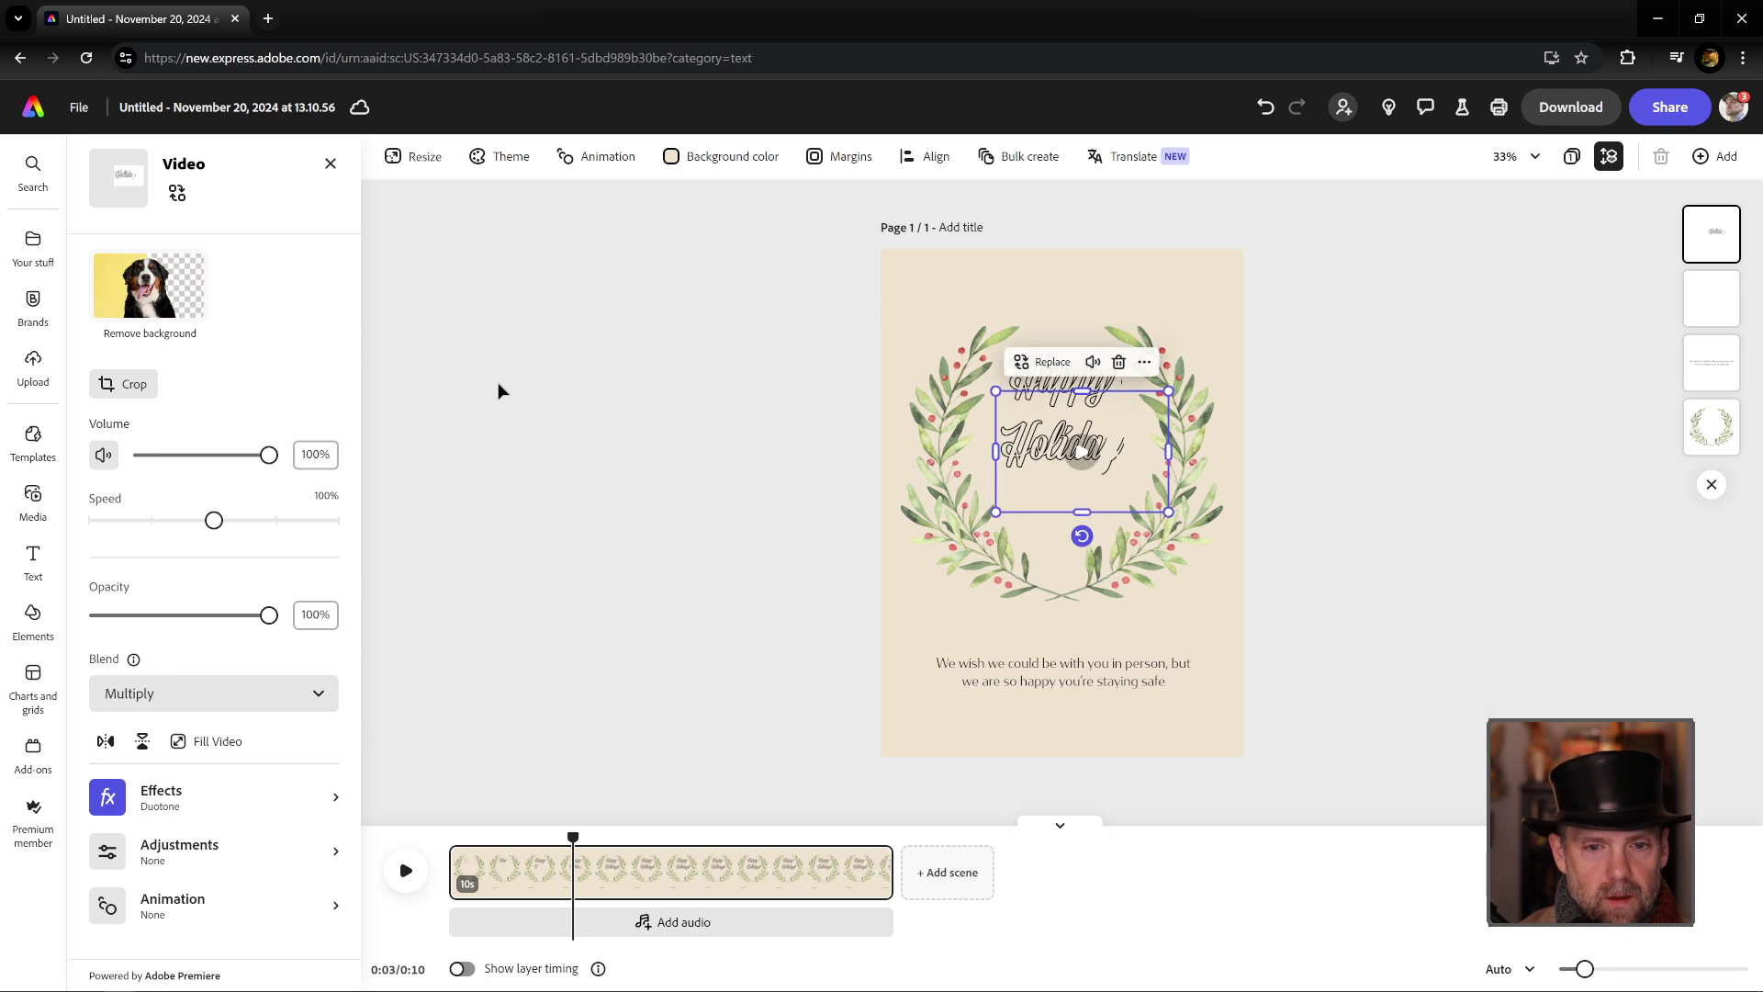
Step: Crop the empty area to the right of Happy in the upper video so its frame ends just after the word
{"action": "left_click", "coordinate": [1531, 157]}
{"action": "key", "text": "Escape"}
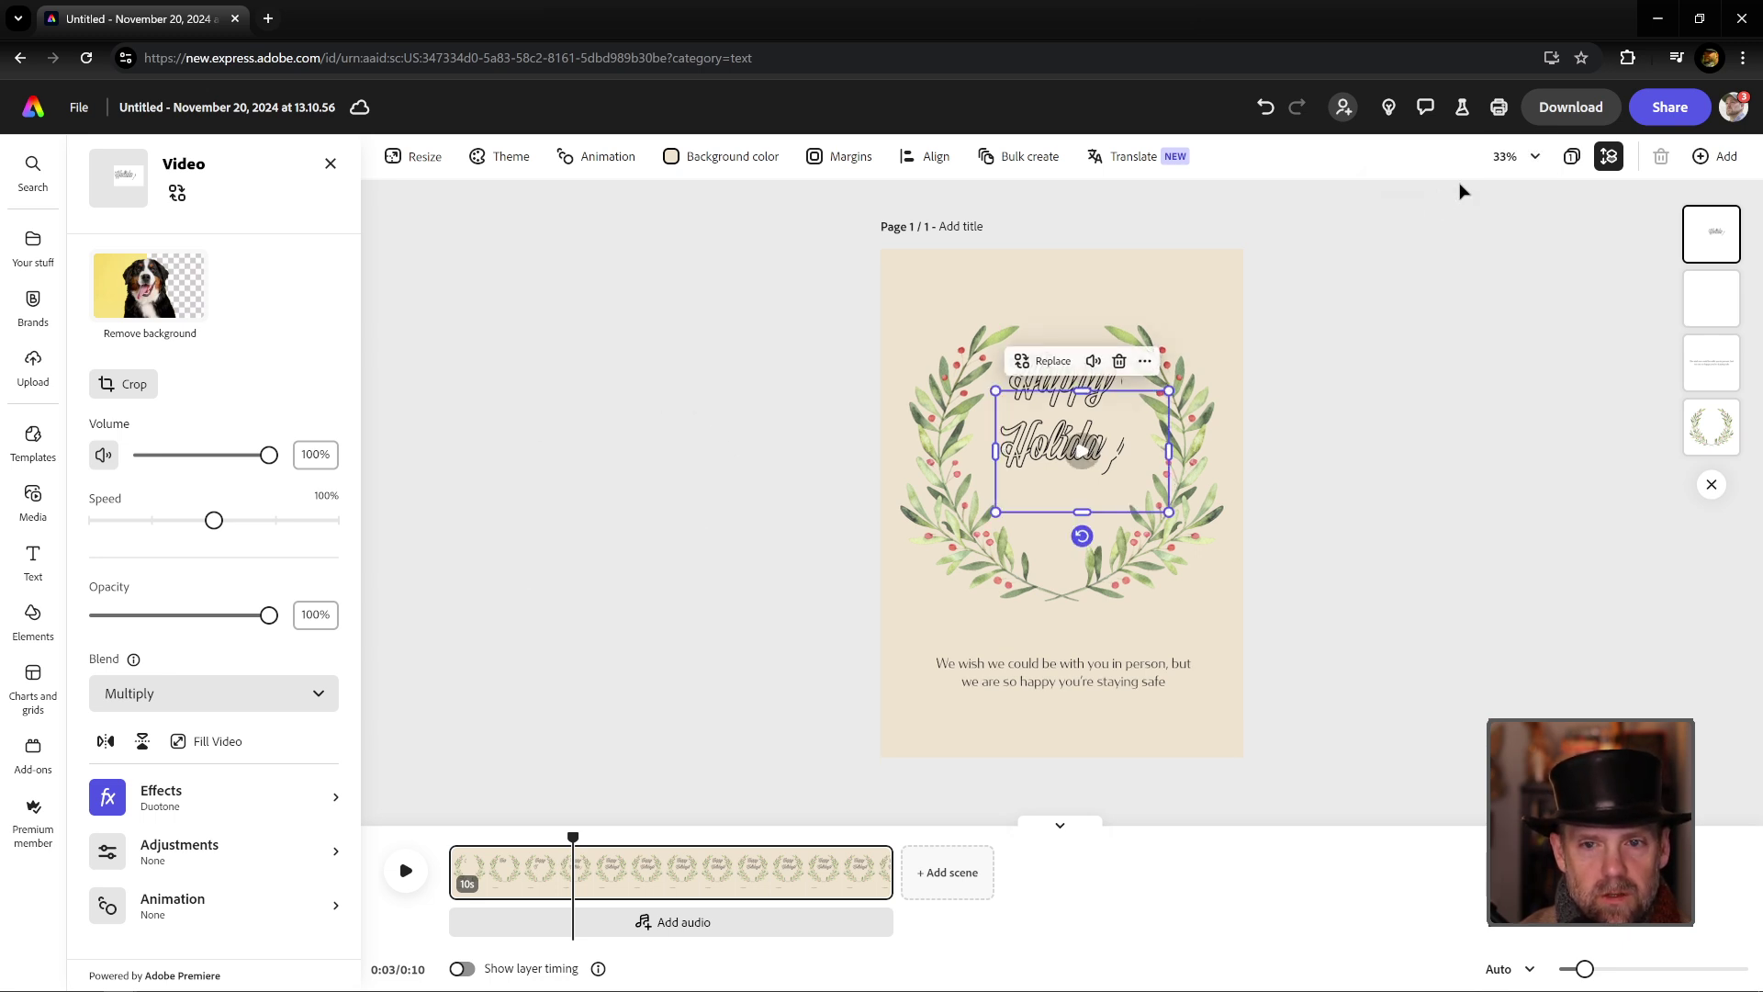
{"action": "left_click", "coordinate": [1515, 156]}
{"action": "left_click", "coordinate": [1432, 197]}
{"action": "key", "text": "Escape"}
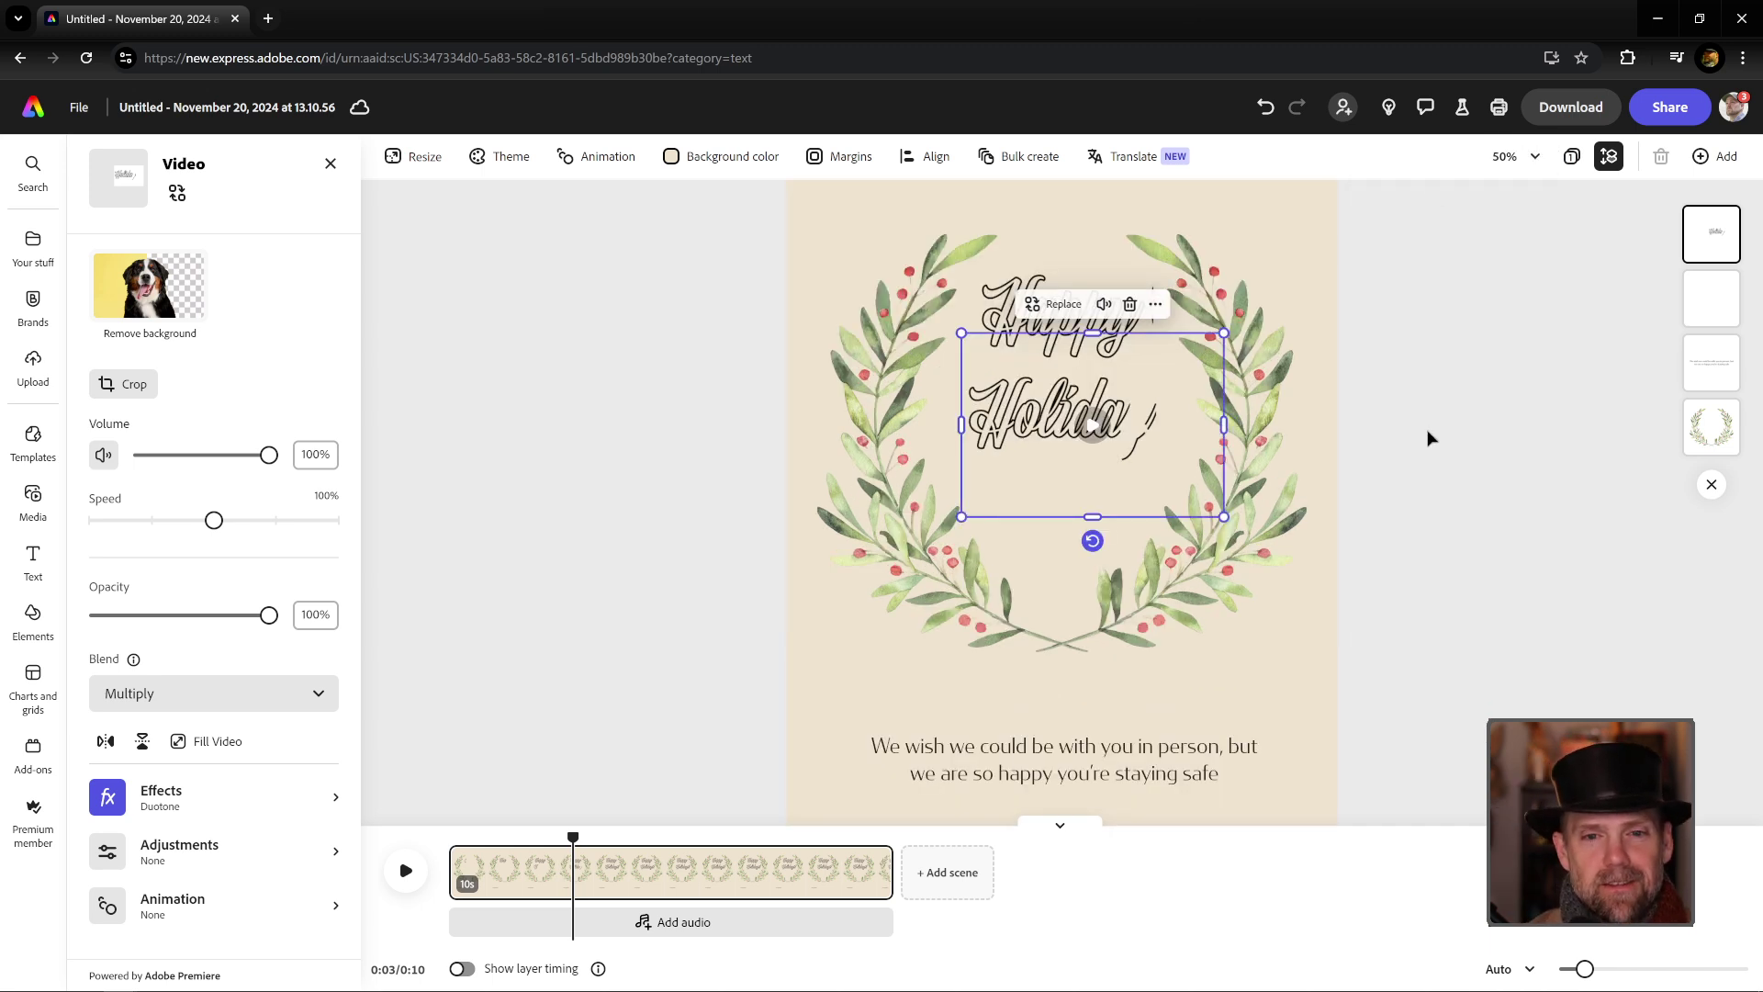
{"action": "left_click_drag", "start_coordinate": [1056, 459], "coordinate": [1063, 356]}
{"action": "left_click_drag", "start_coordinate": [1232, 323], "coordinate": [1151, 315]}
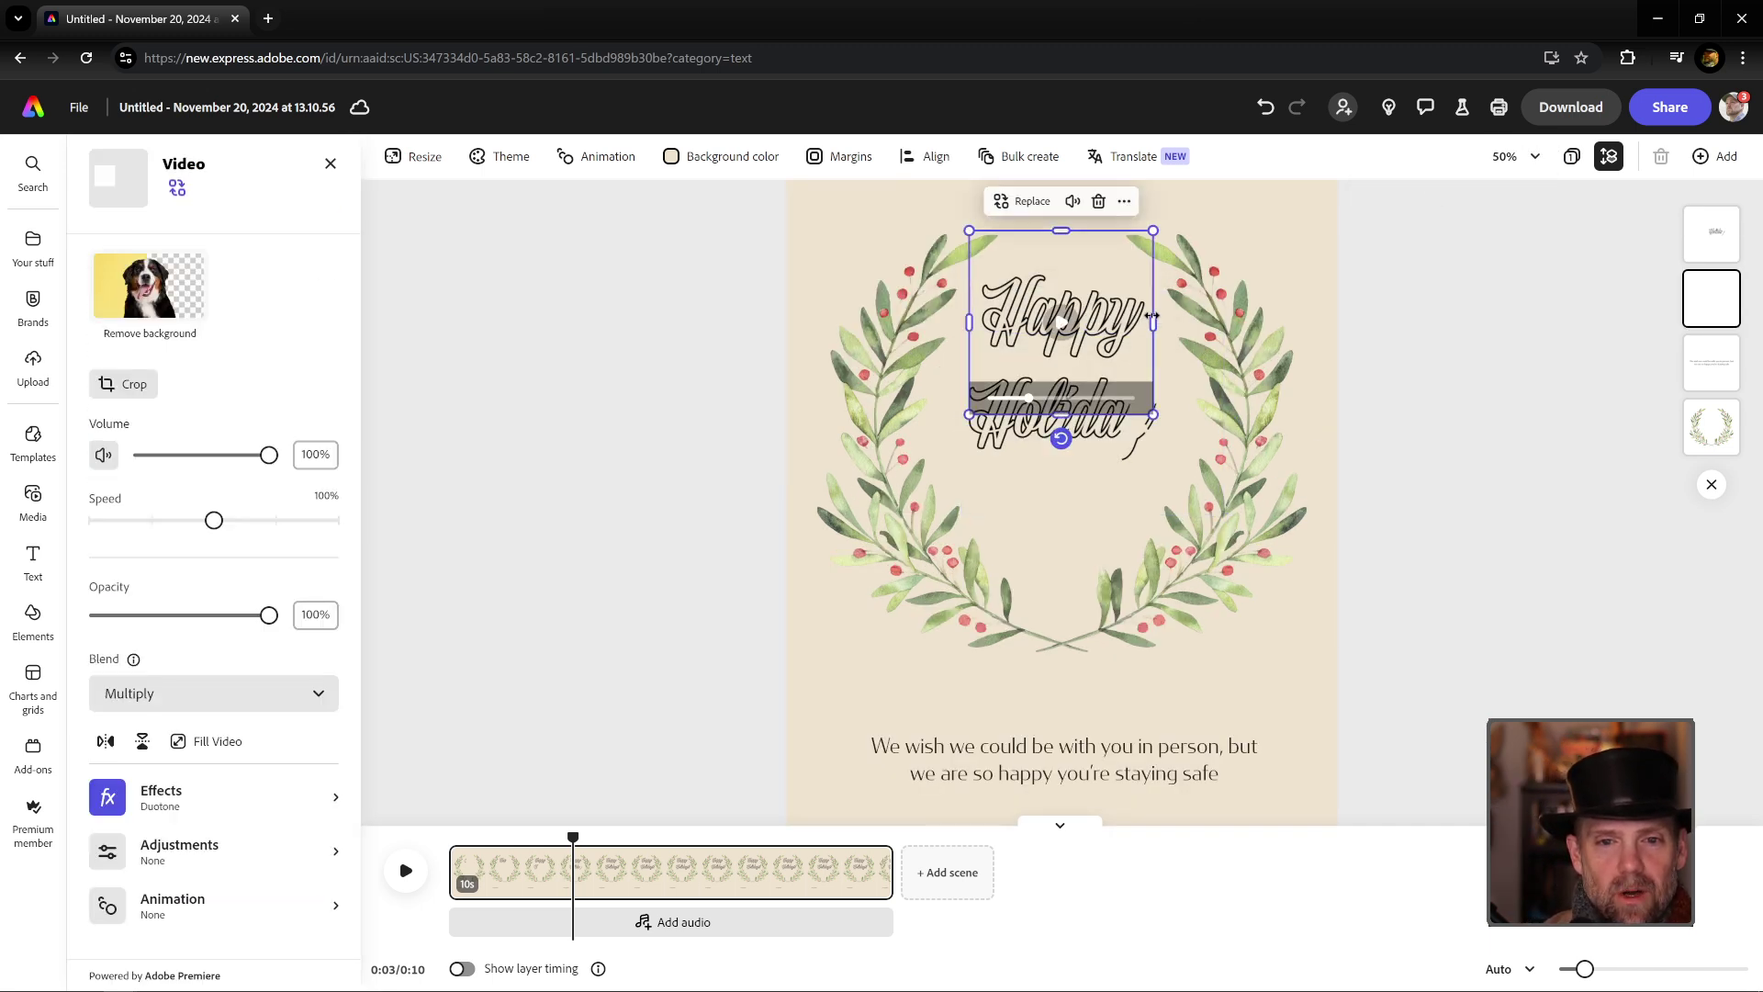
{"action": "left_click", "coordinate": [1350, 322]}
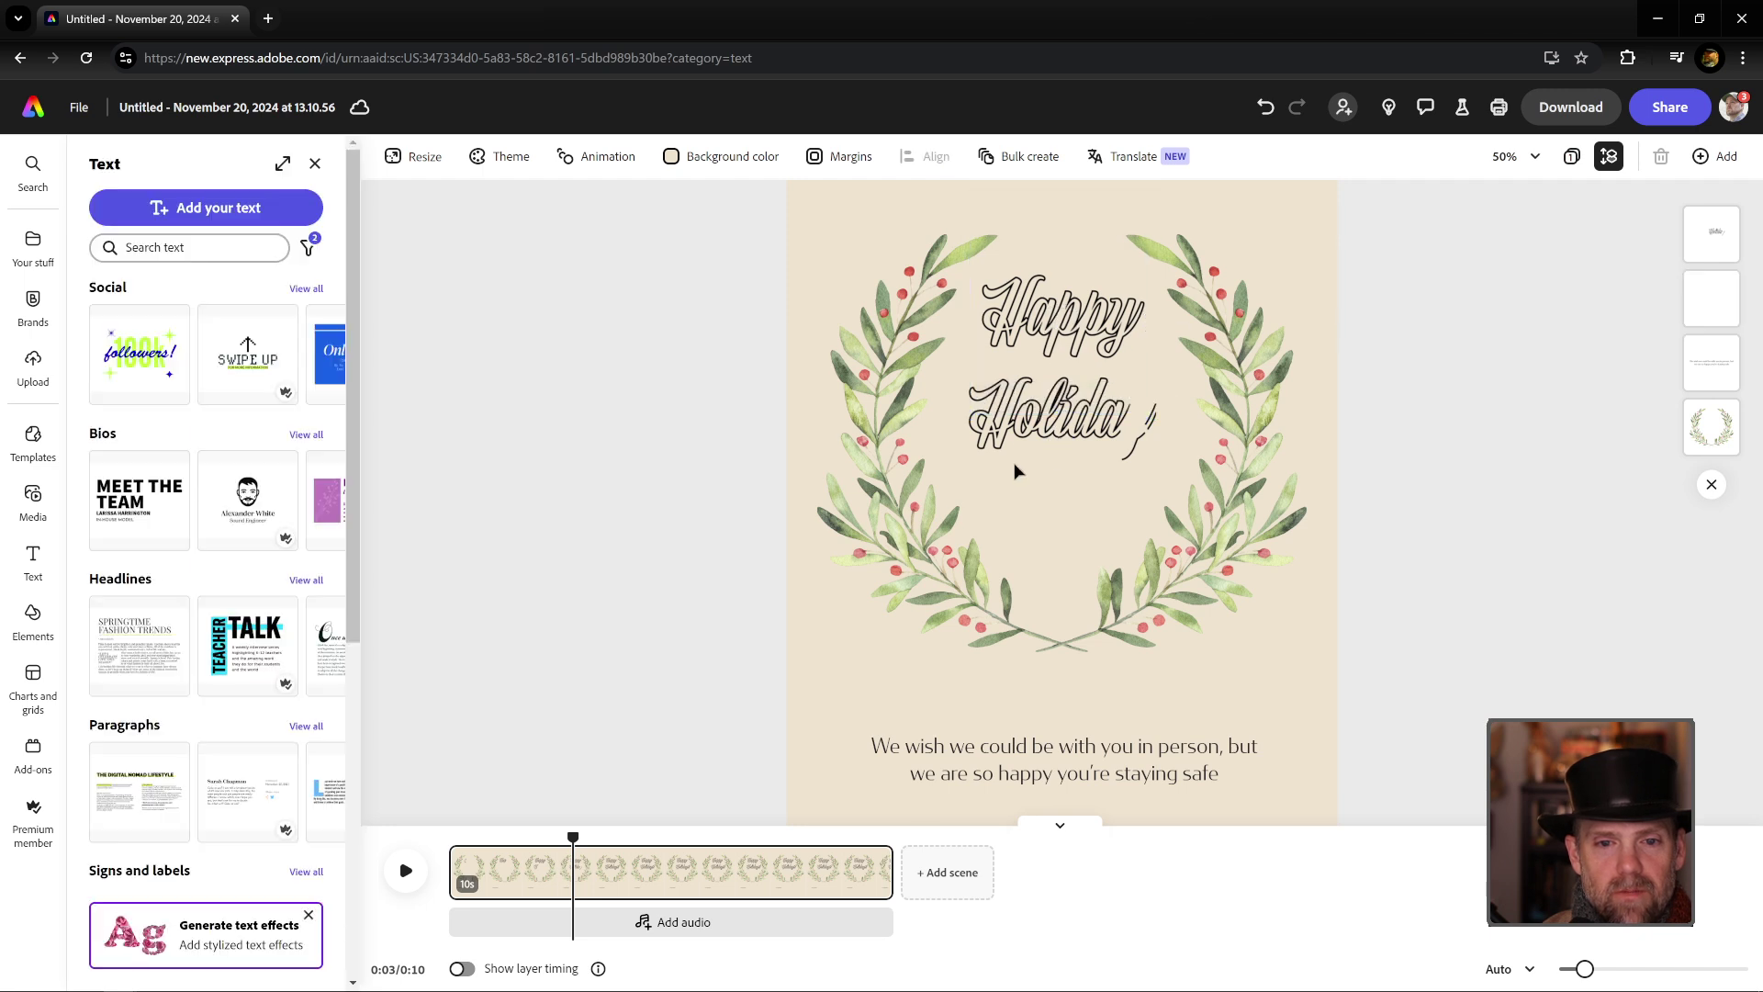
Step: At 0:04, enlarge the Holidays! video and center it within the wreath
{"action": "left_click", "coordinate": [1016, 471]}
{"action": "left_click_drag", "start_coordinate": [1131, 424], "coordinate": [1126, 424]}
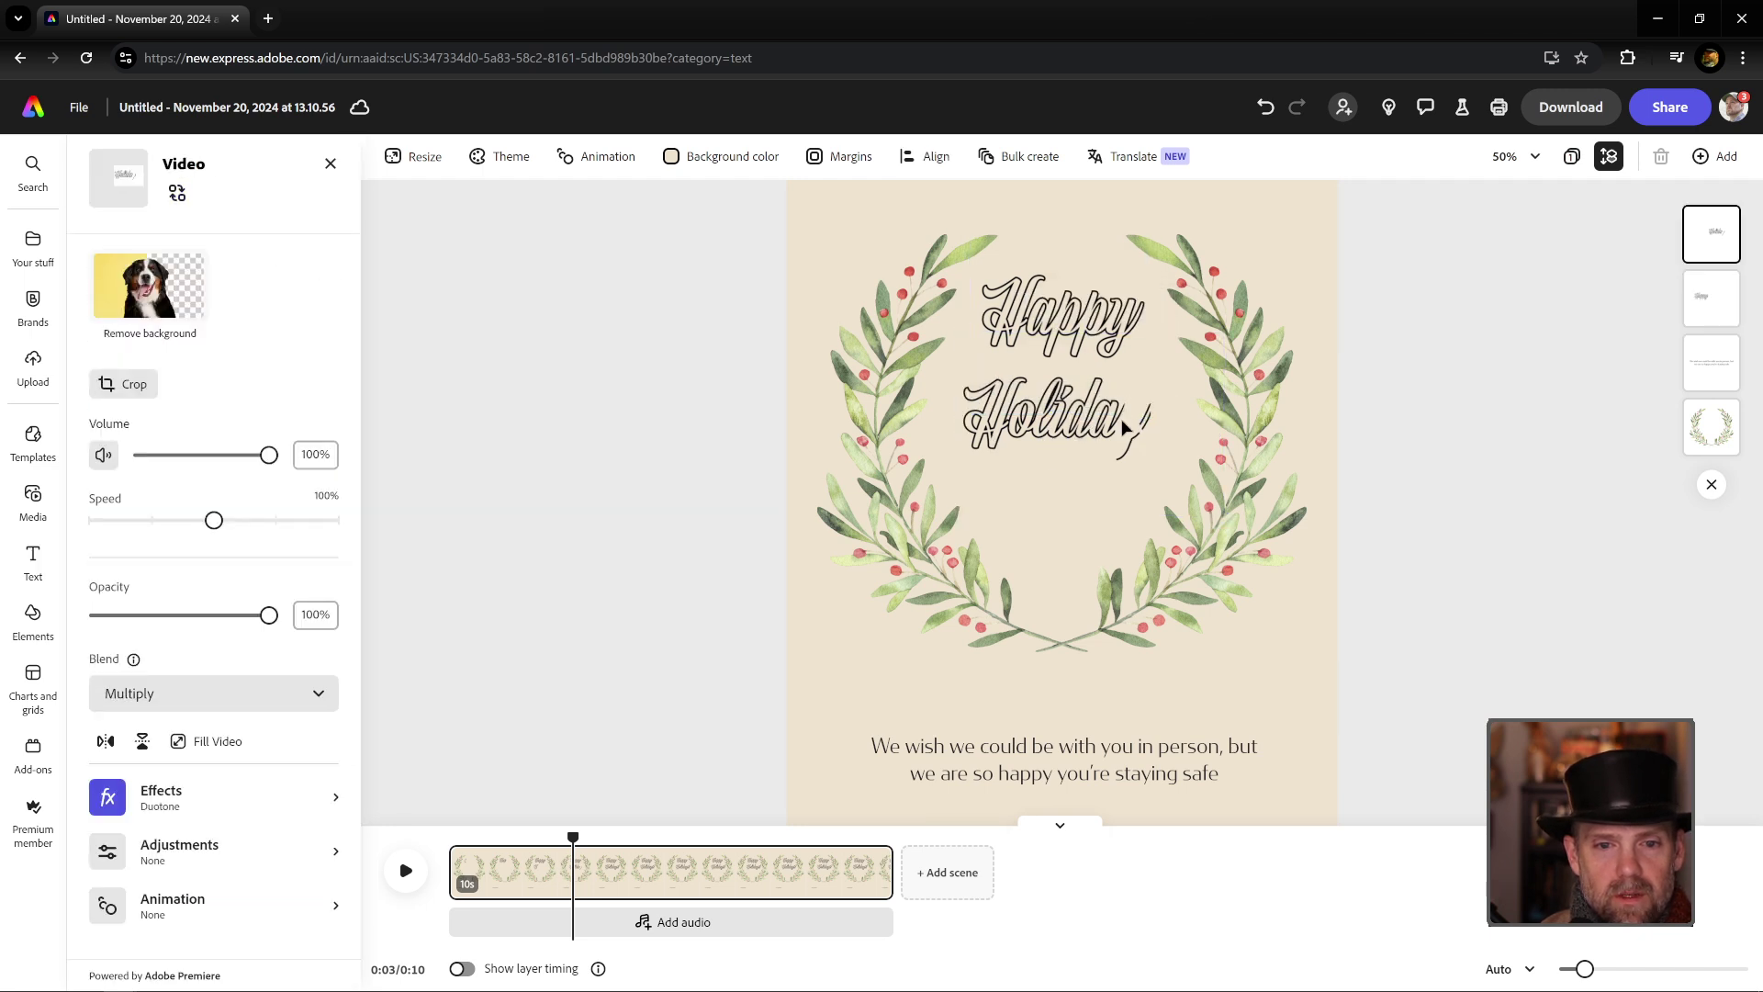
{"action": "left_click_drag", "start_coordinate": [572, 831], "coordinate": [643, 833]}
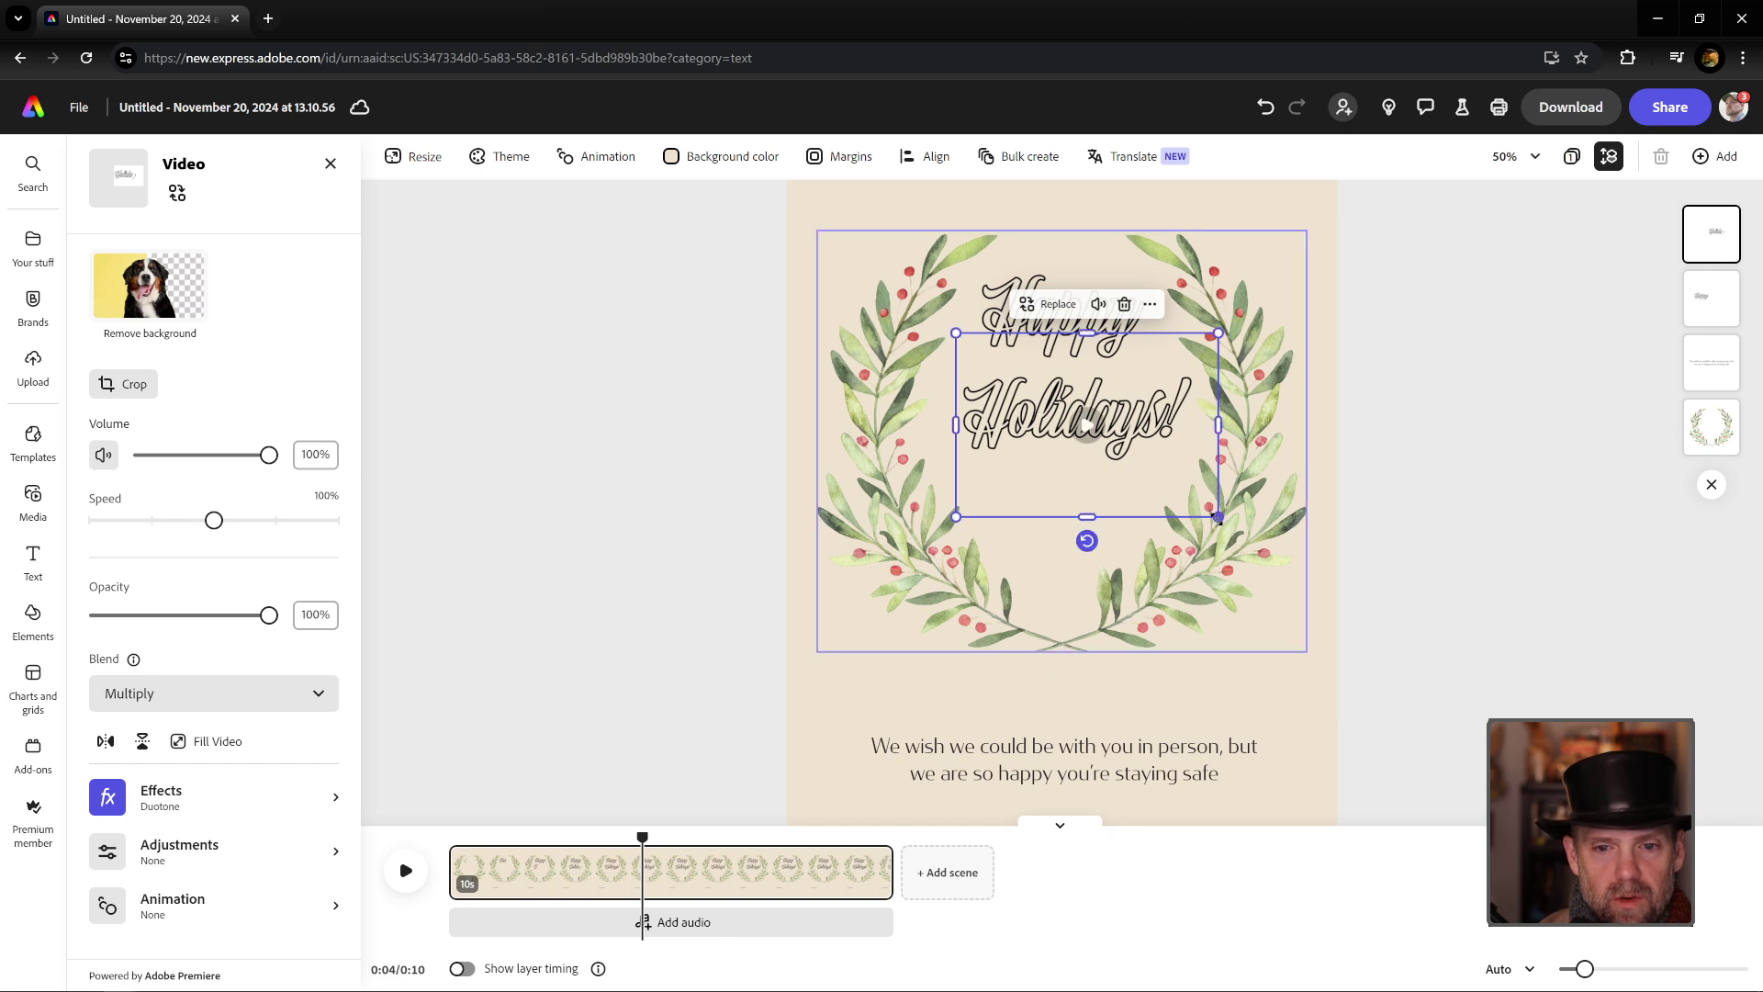
{"action": "left_click_drag", "start_coordinate": [1219, 517], "coordinate": [1273, 549]}
{"action": "left_click_drag", "start_coordinate": [1185, 455], "coordinate": [1218, 431]}
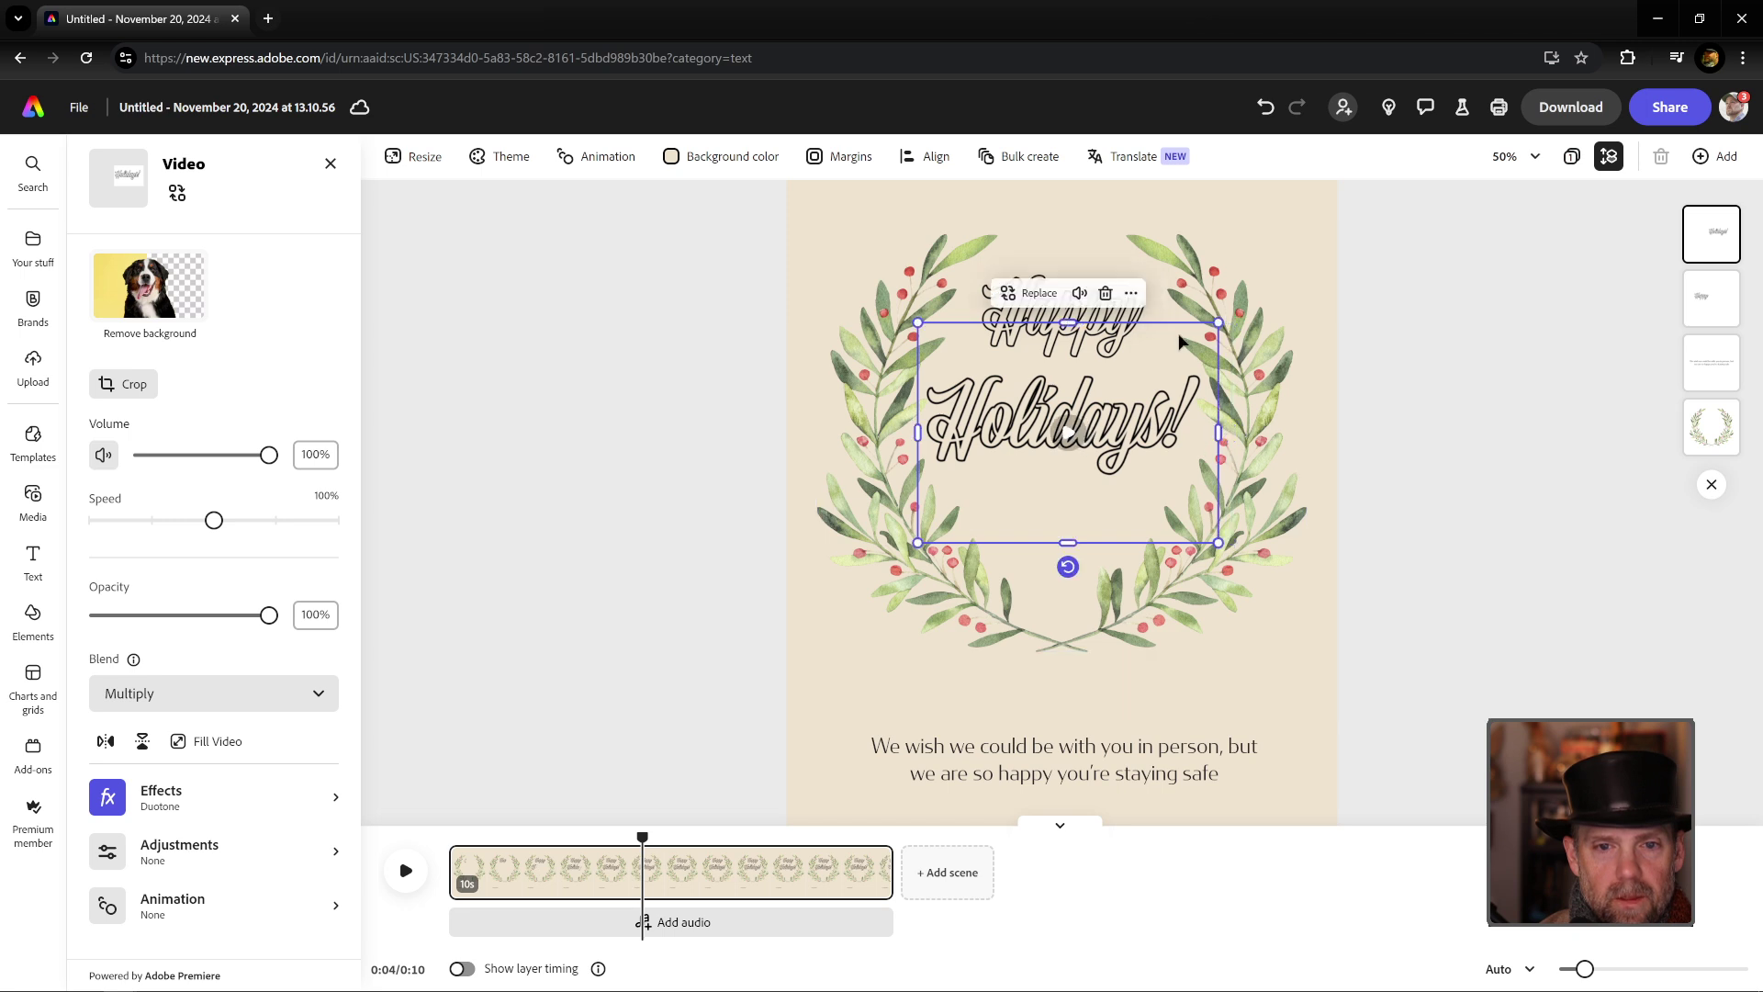
Step: Move the Happy video slightly down so it sits closer above the Holidays! line
{"action": "left_click", "coordinate": [1498, 292]}
{"action": "left_click_drag", "start_coordinate": [1063, 312], "coordinate": [1063, 321]}
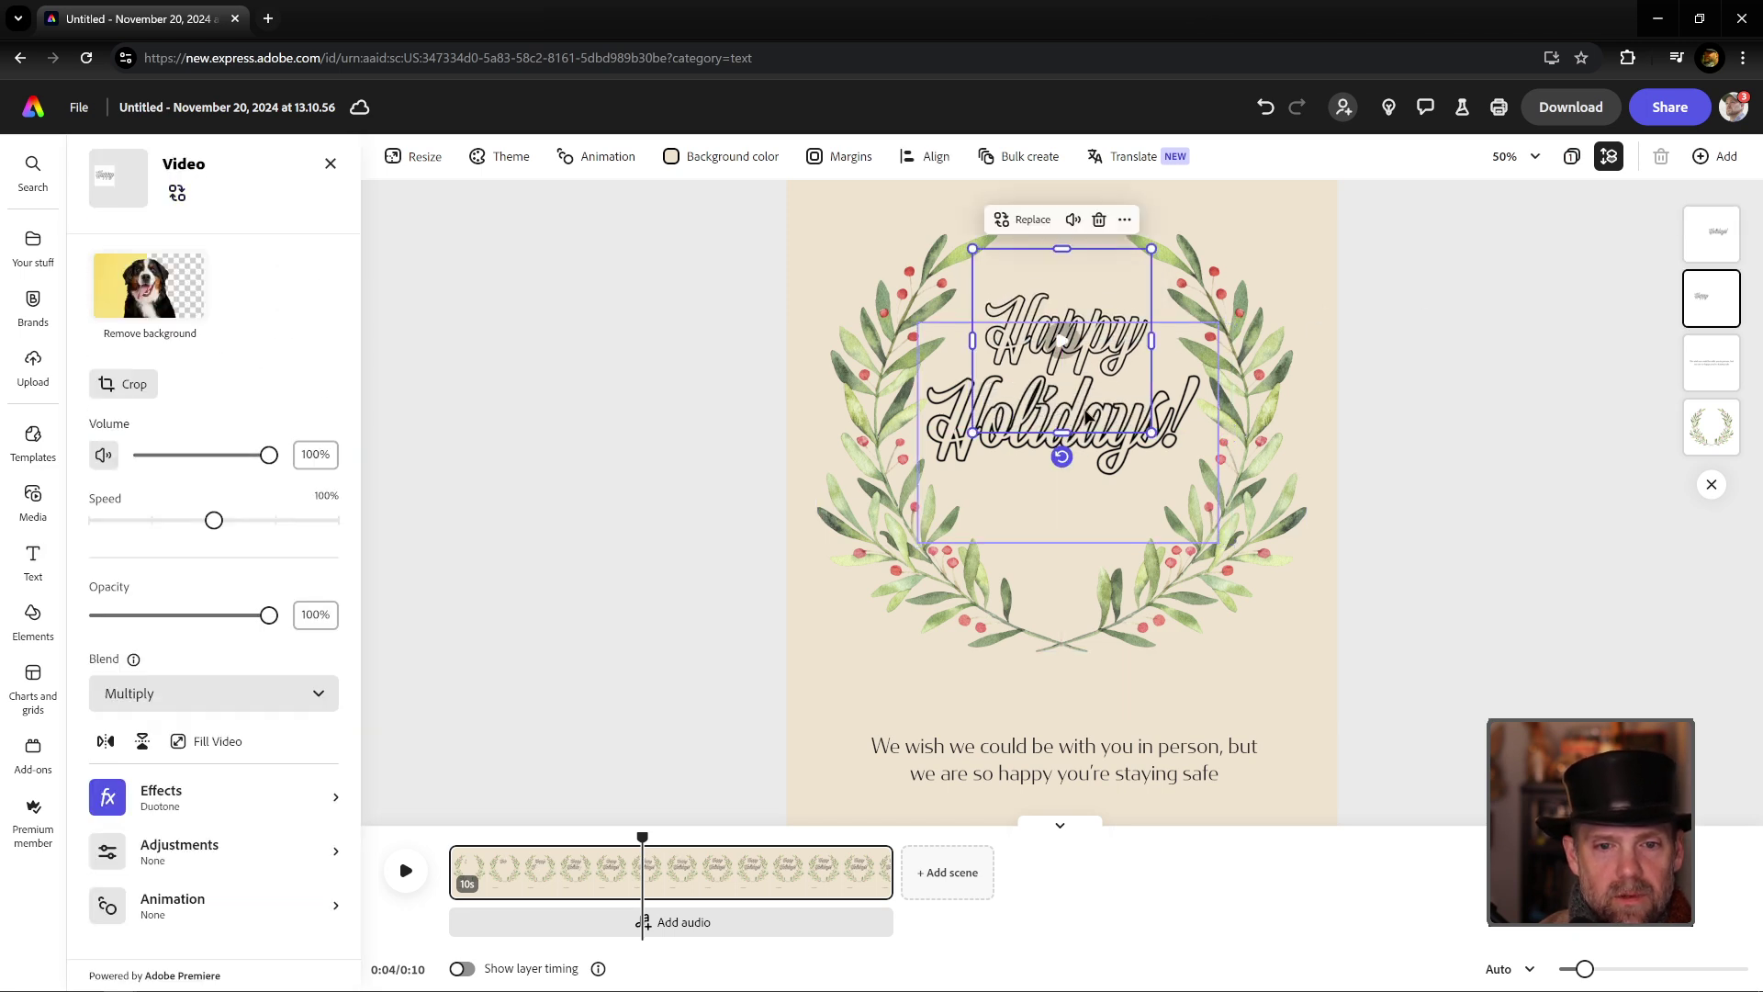
{"action": "left_click", "coordinate": [1144, 439]}
{"action": "left_click", "coordinate": [1157, 432]}
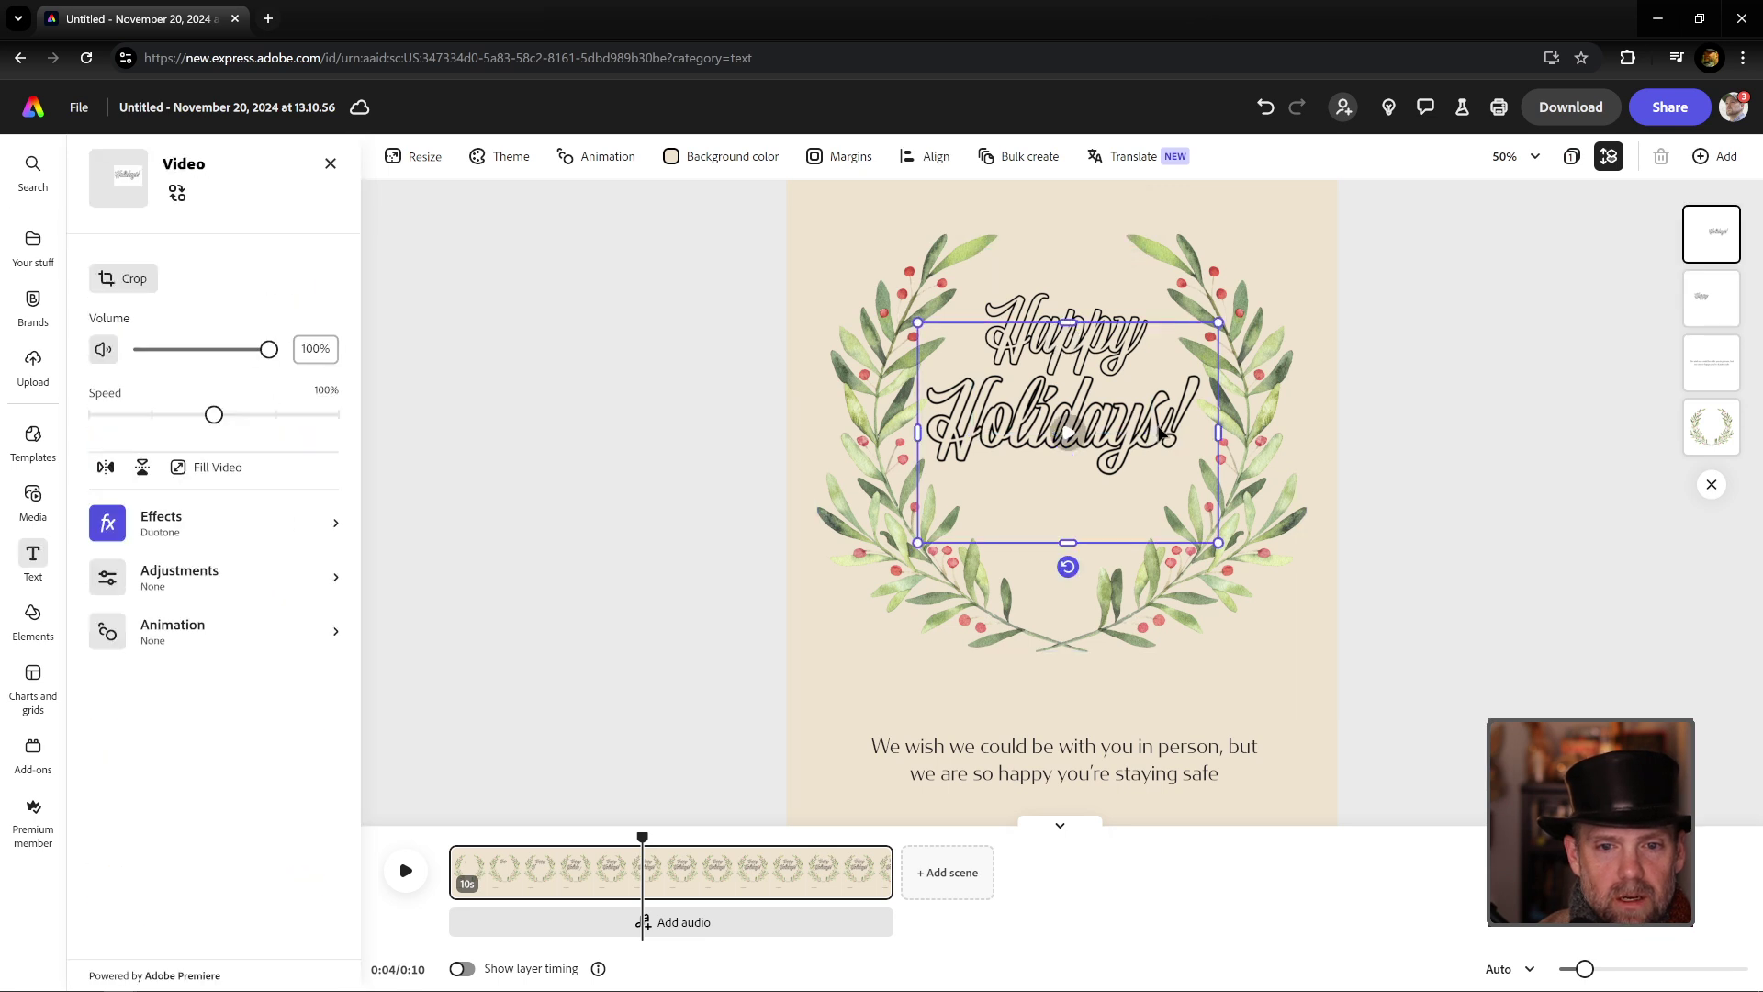
{"action": "left_click", "coordinate": [1421, 449]}
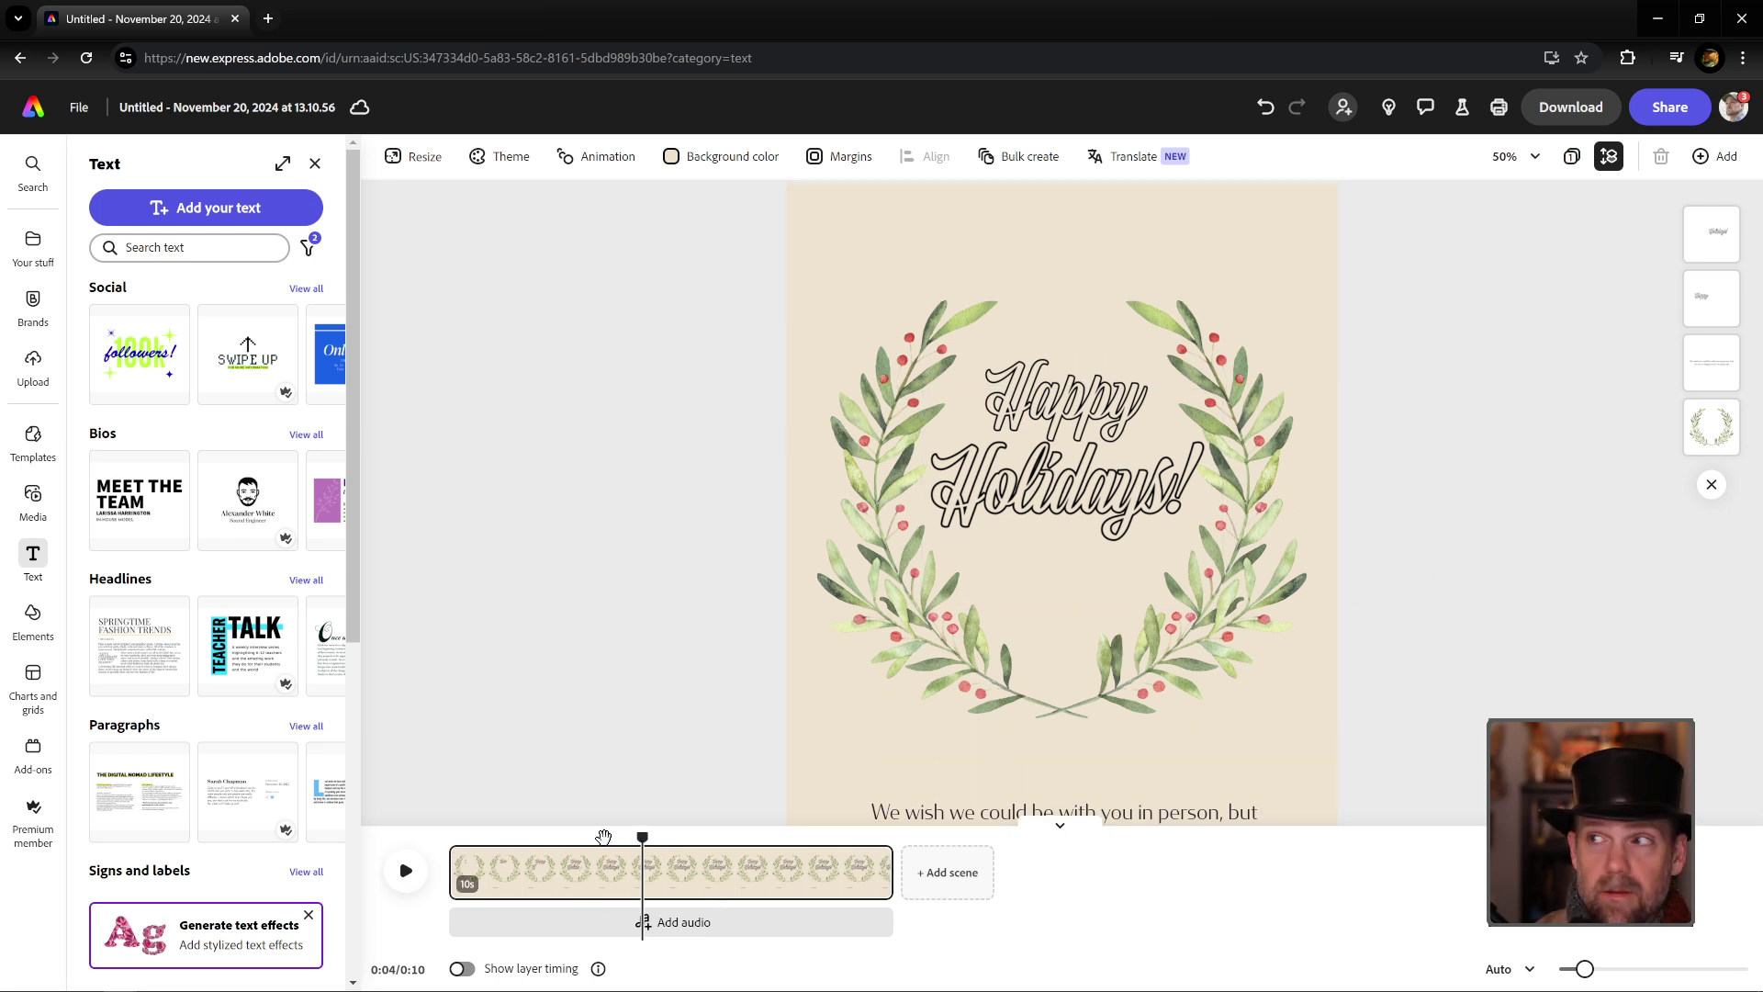
Step: Play the card from the beginning to check the lettering animation
{"action": "left_click_drag", "start_coordinate": [603, 837], "coordinate": [448, 836]}
{"action": "left_click", "coordinate": [405, 871]}
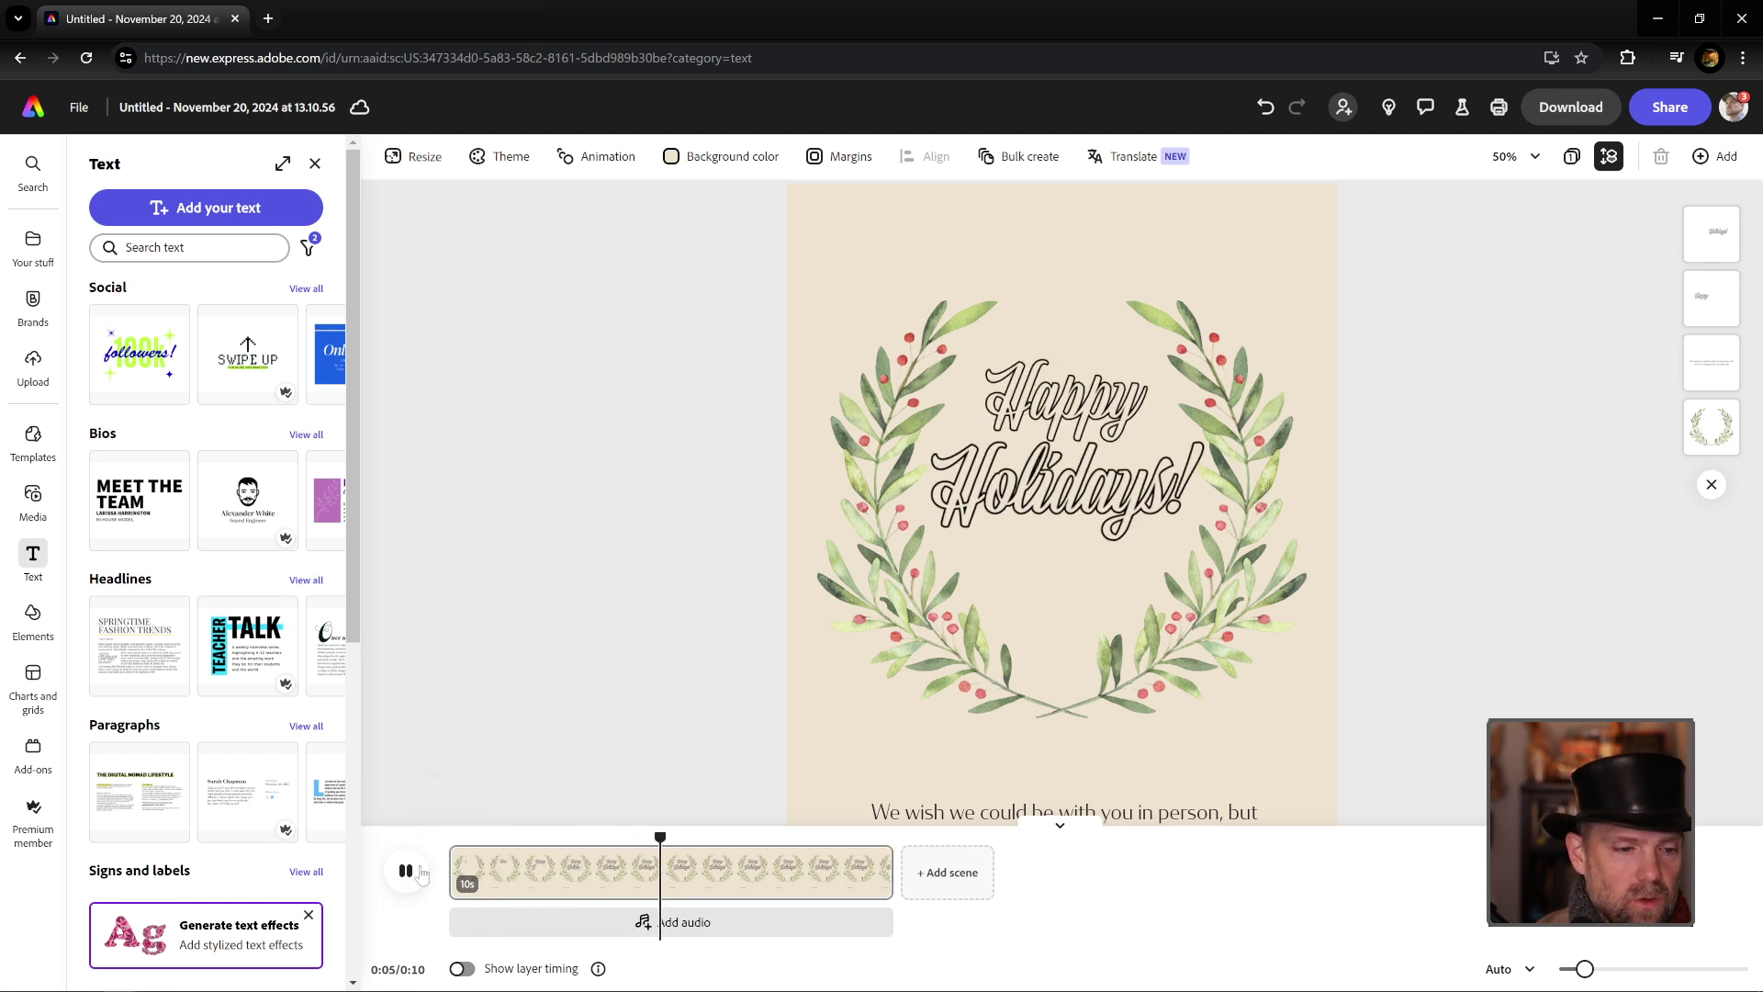
{"action": "left_click", "coordinate": [407, 872]}
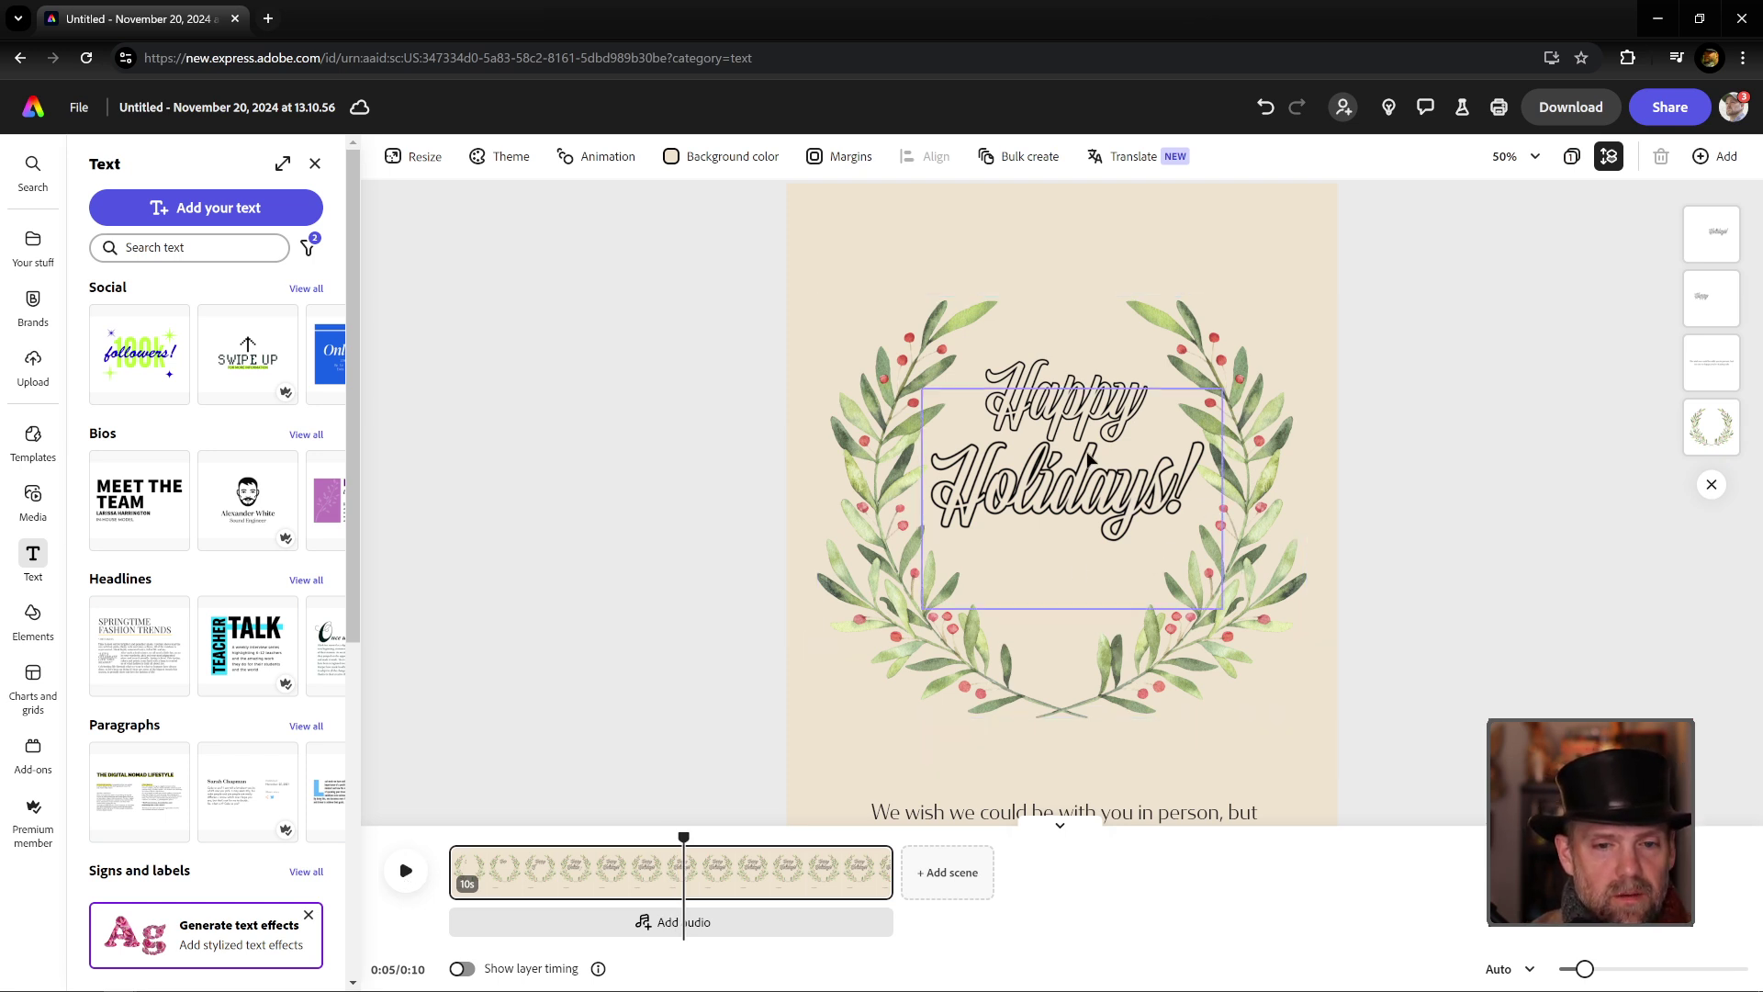
Step: Add a new text reading Happy in the Viktor Script Regular font
{"action": "left_click", "coordinate": [249, 209]}
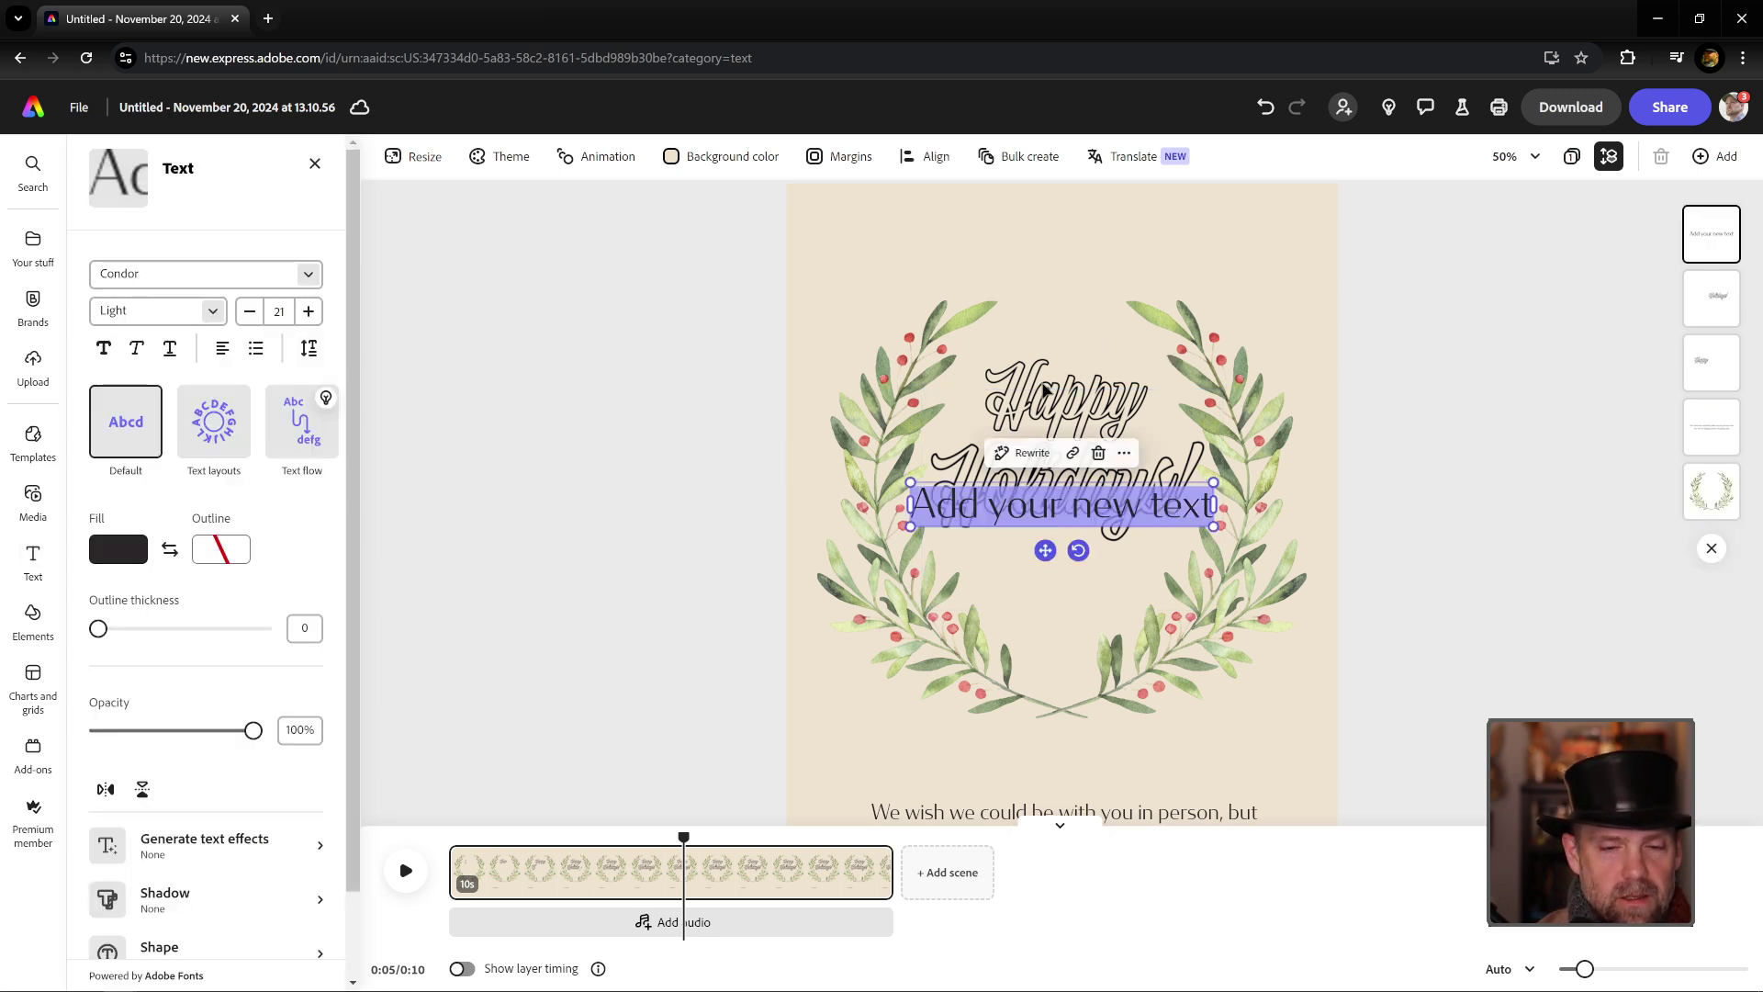
{"action": "type", "text": "happy"}
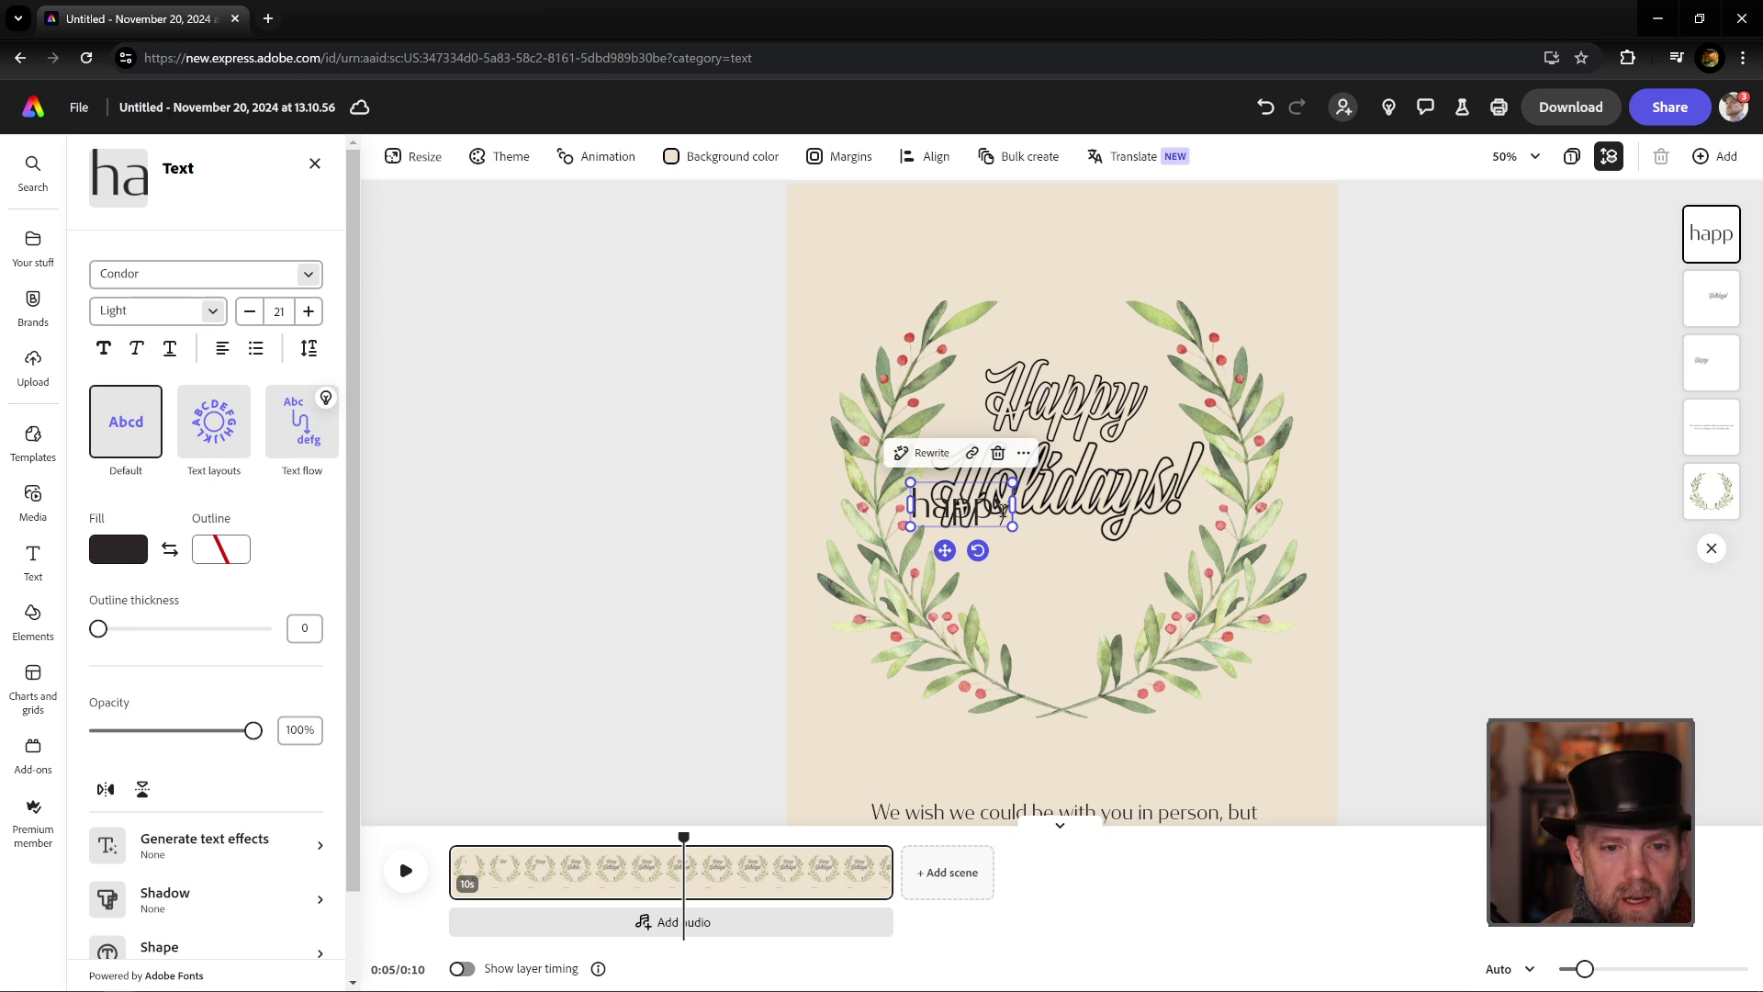
{"action": "key", "text": "ctrl+a"}
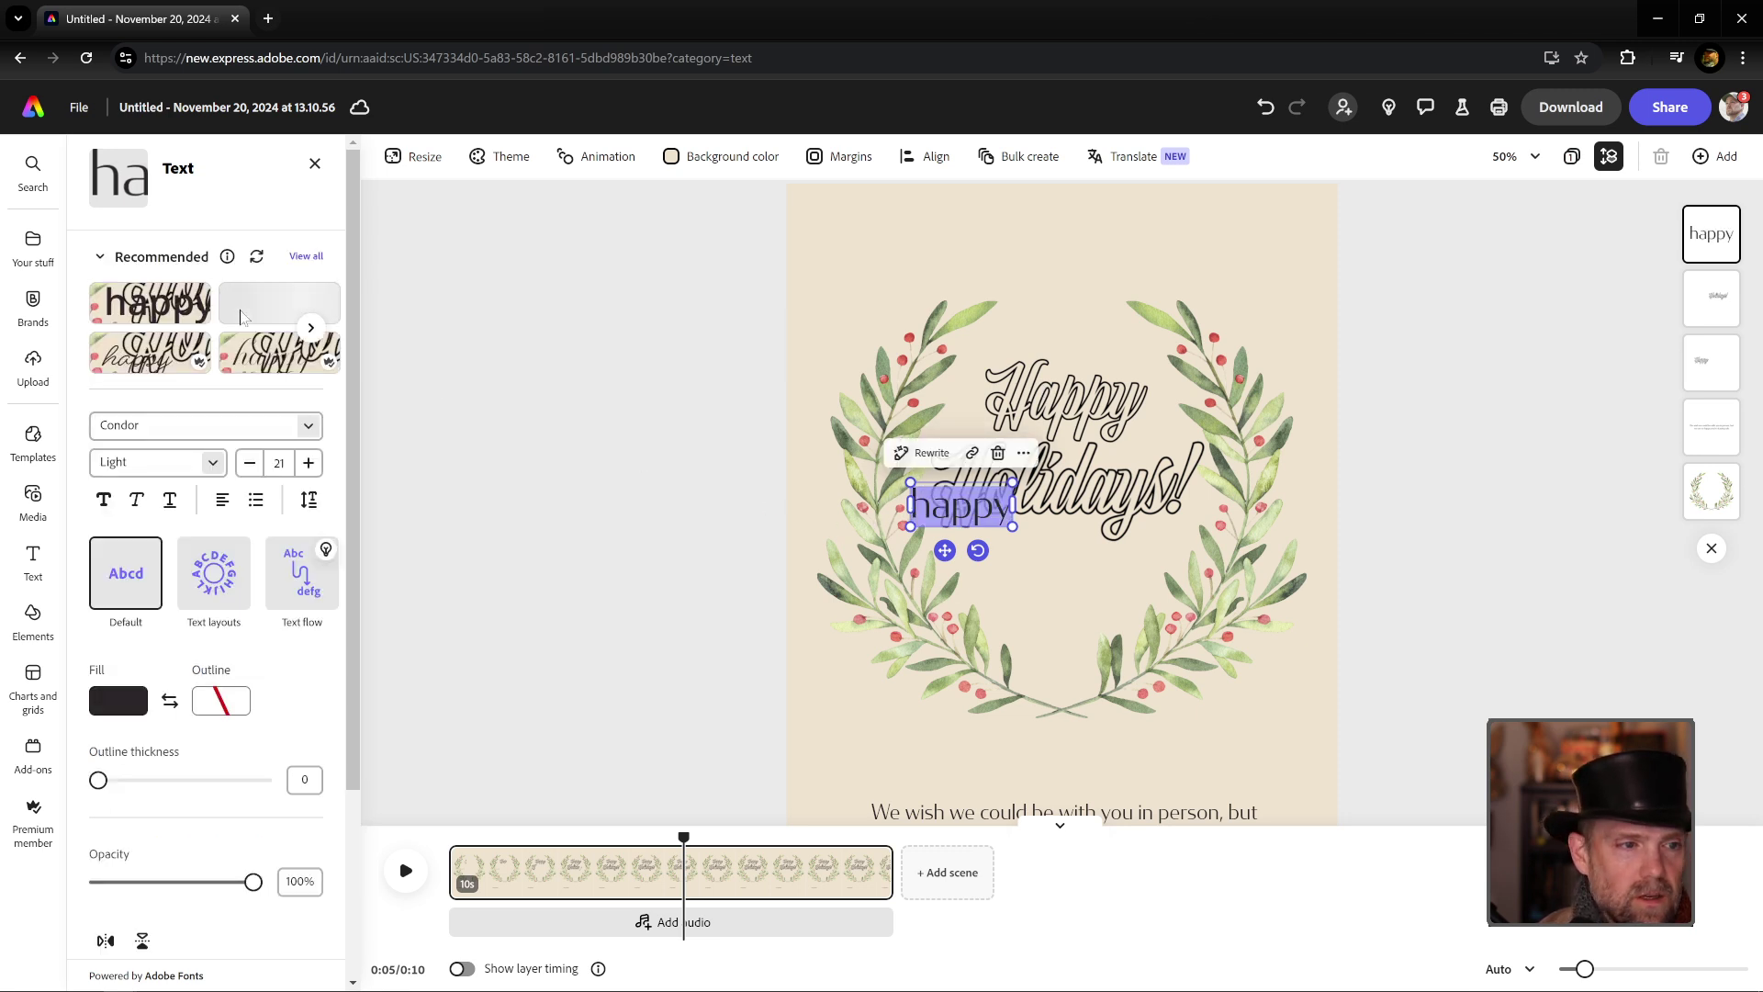
{"action": "left_click", "coordinate": [301, 429]}
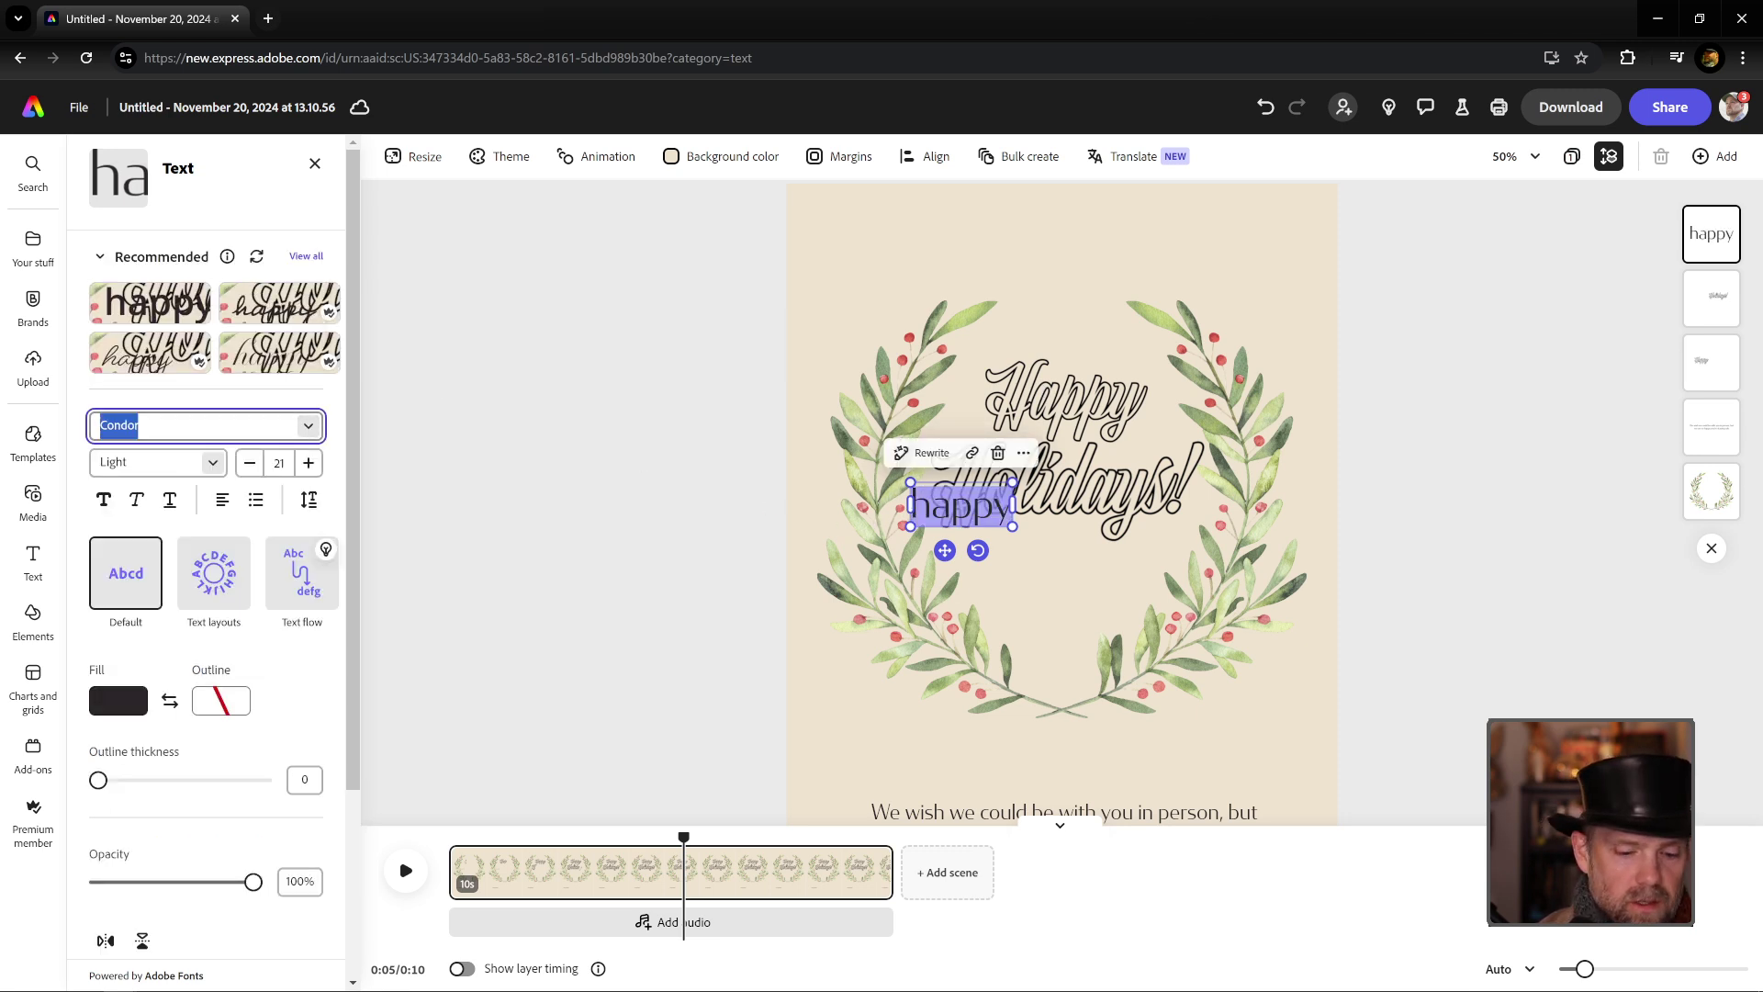
{"action": "type", "text": "vi"}
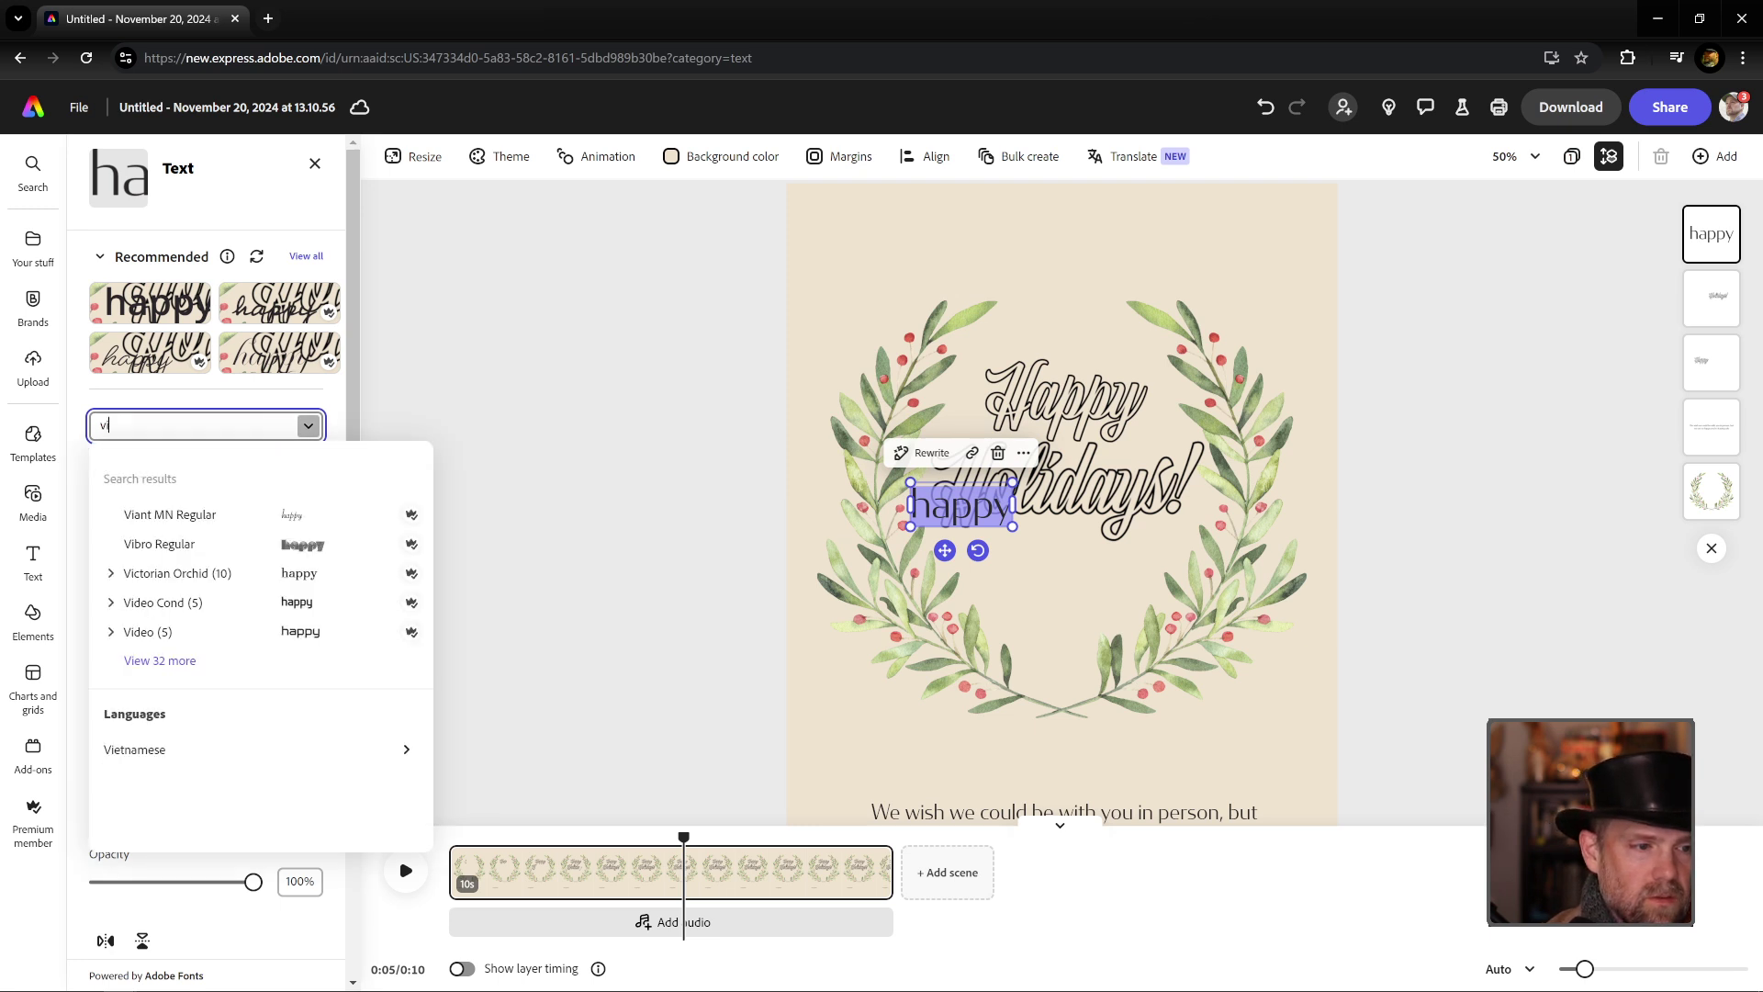
{"action": "type", "text": "kto"}
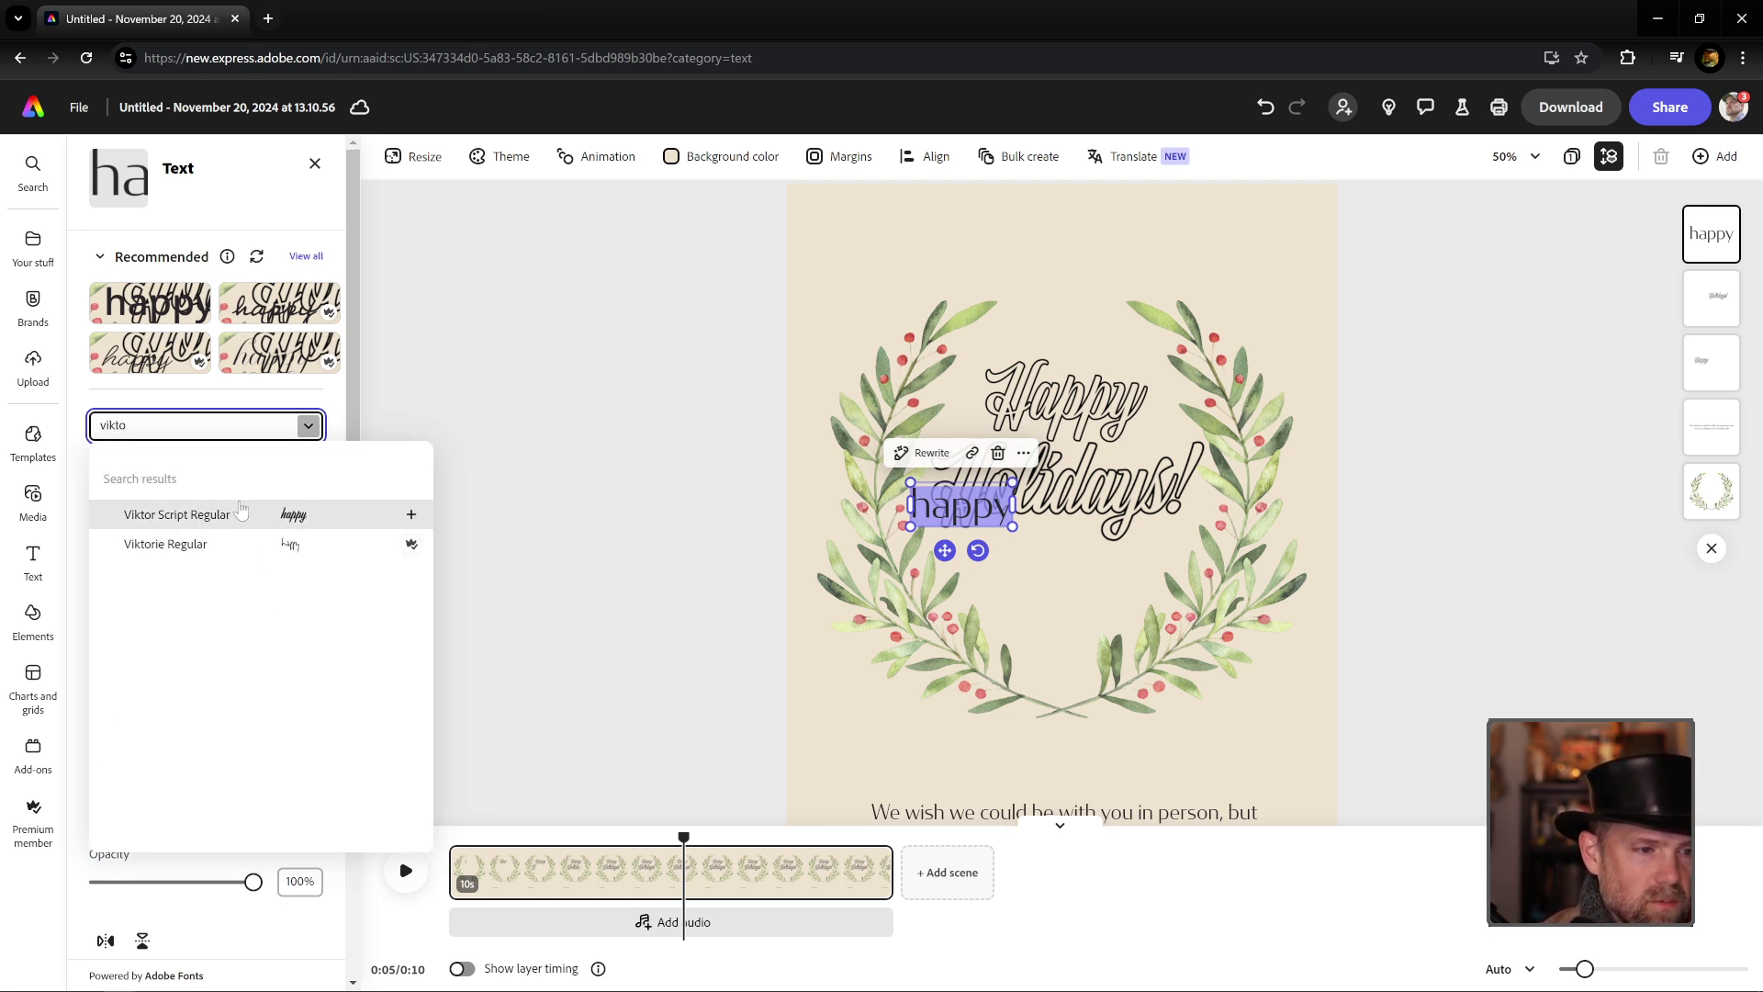
{"action": "left_click", "coordinate": [244, 520]}
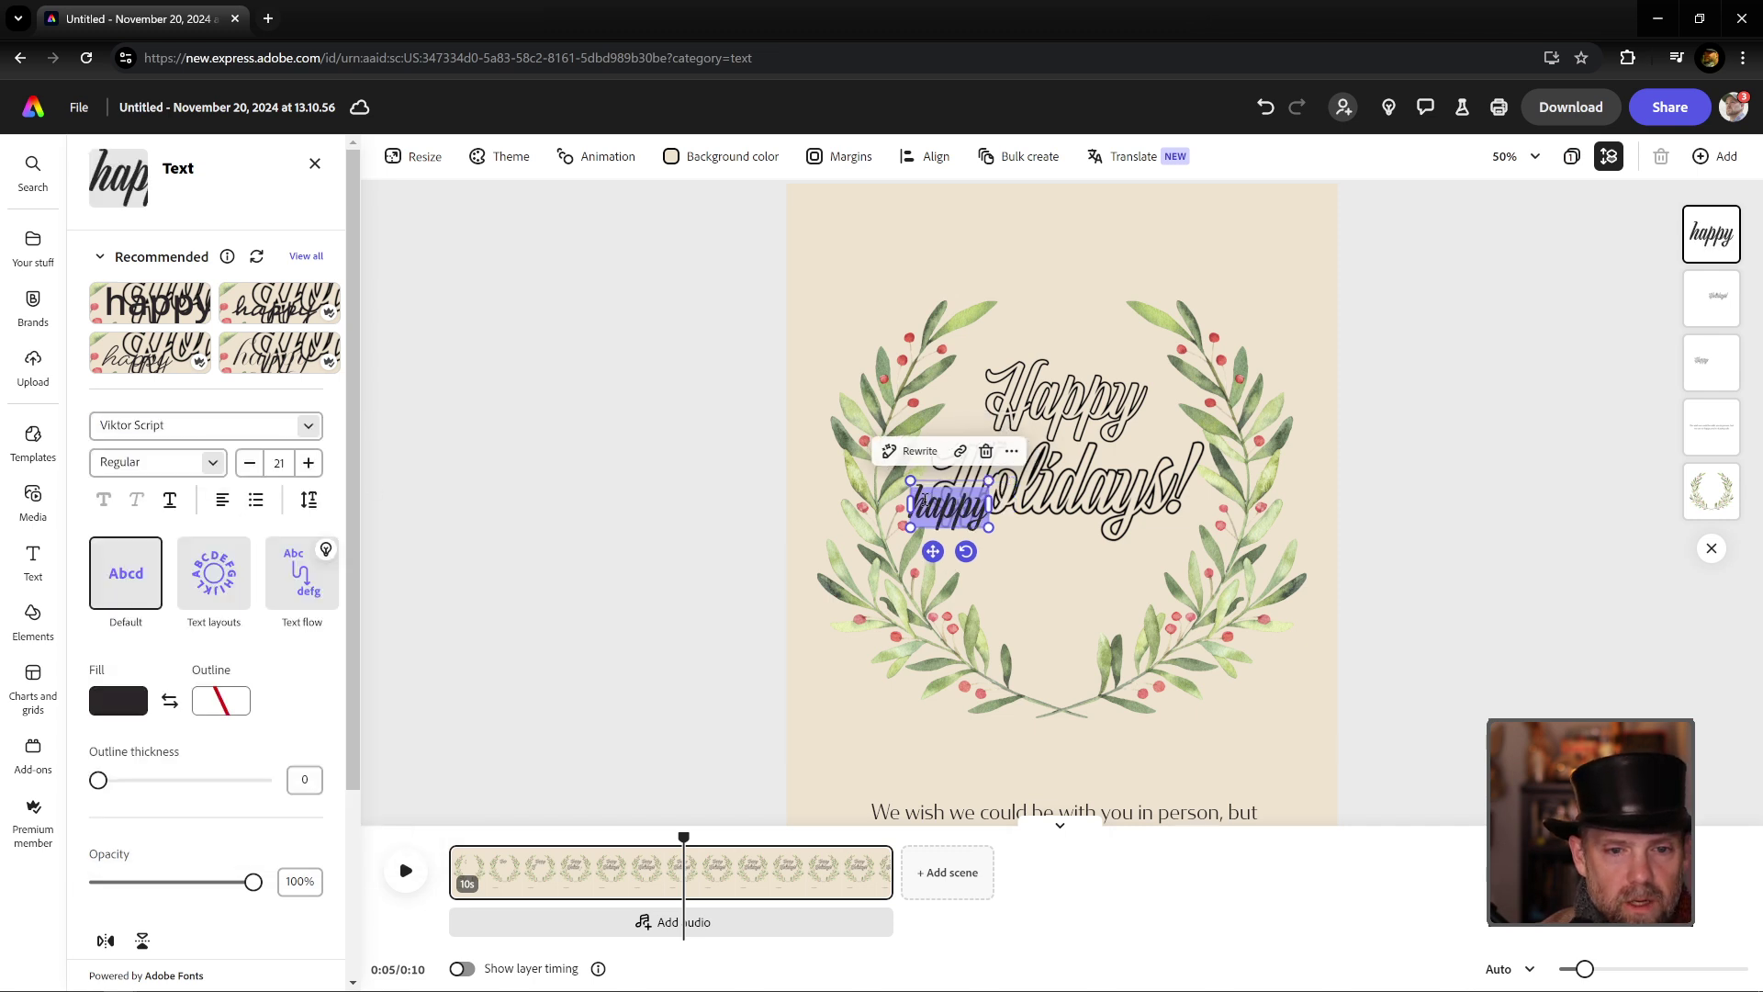
{"action": "type", "text": "Happy"}
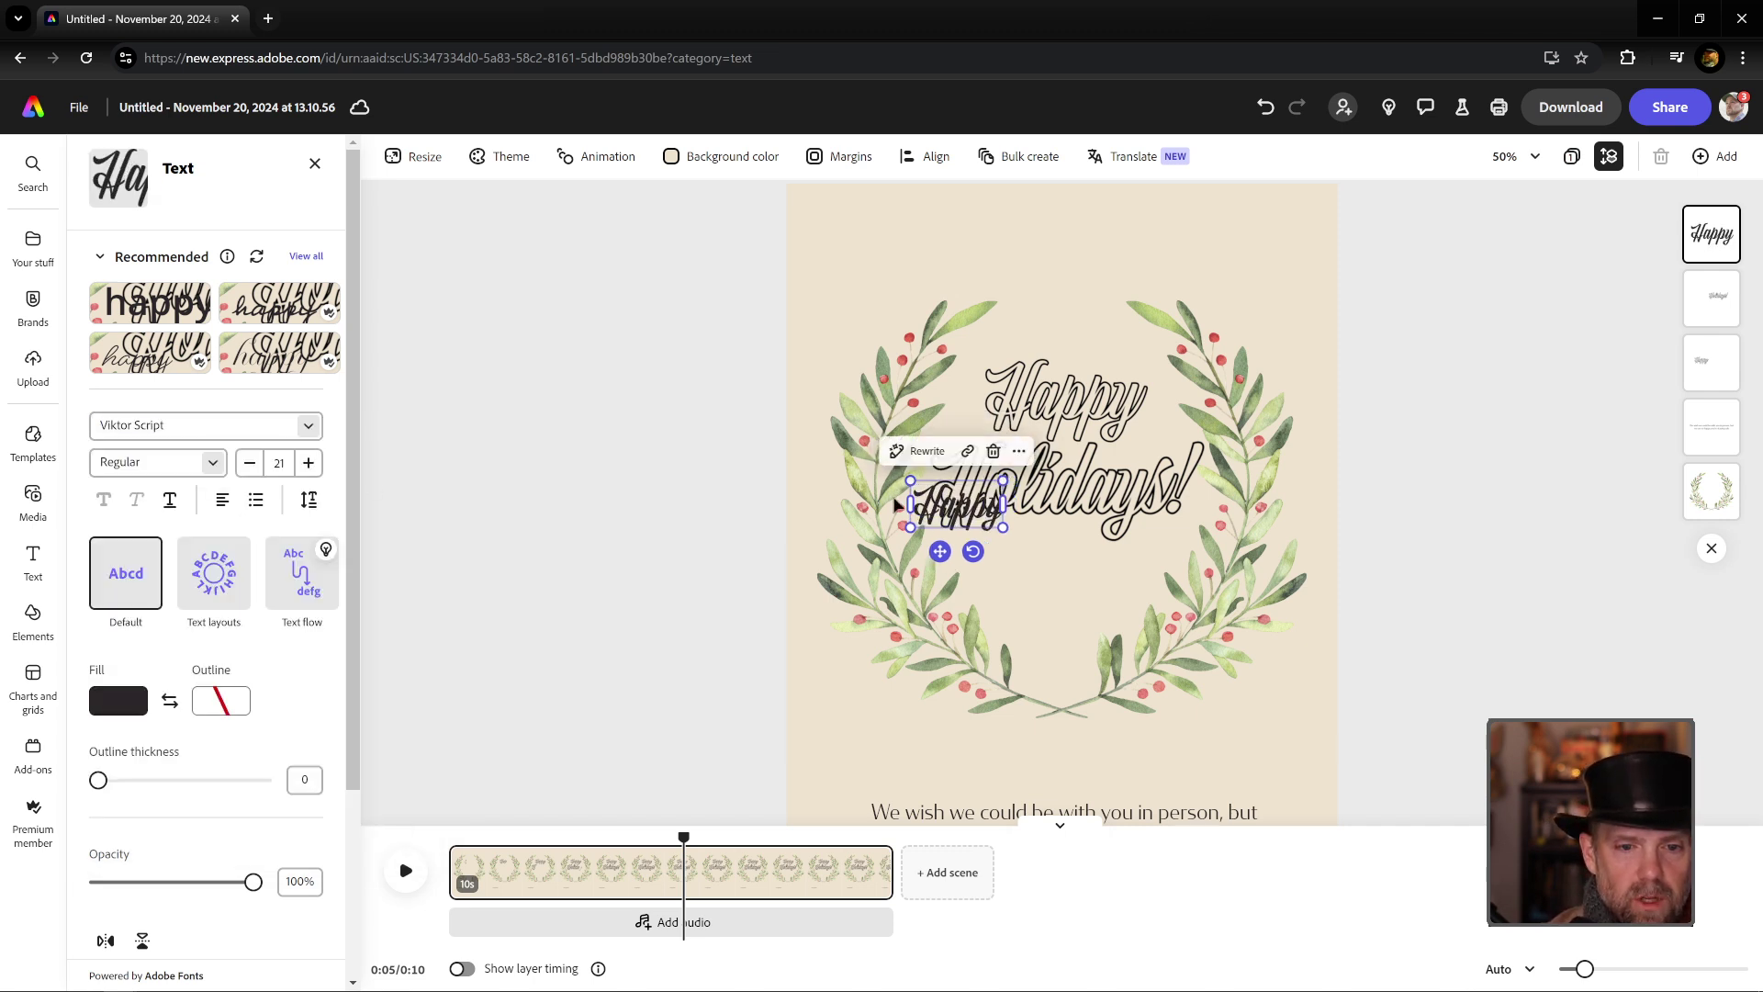
Step: Scale the Happy text to size 38 and place it over the outlined Happy lettering
{"action": "left_click_drag", "start_coordinate": [1002, 482], "coordinate": [1083, 440]}
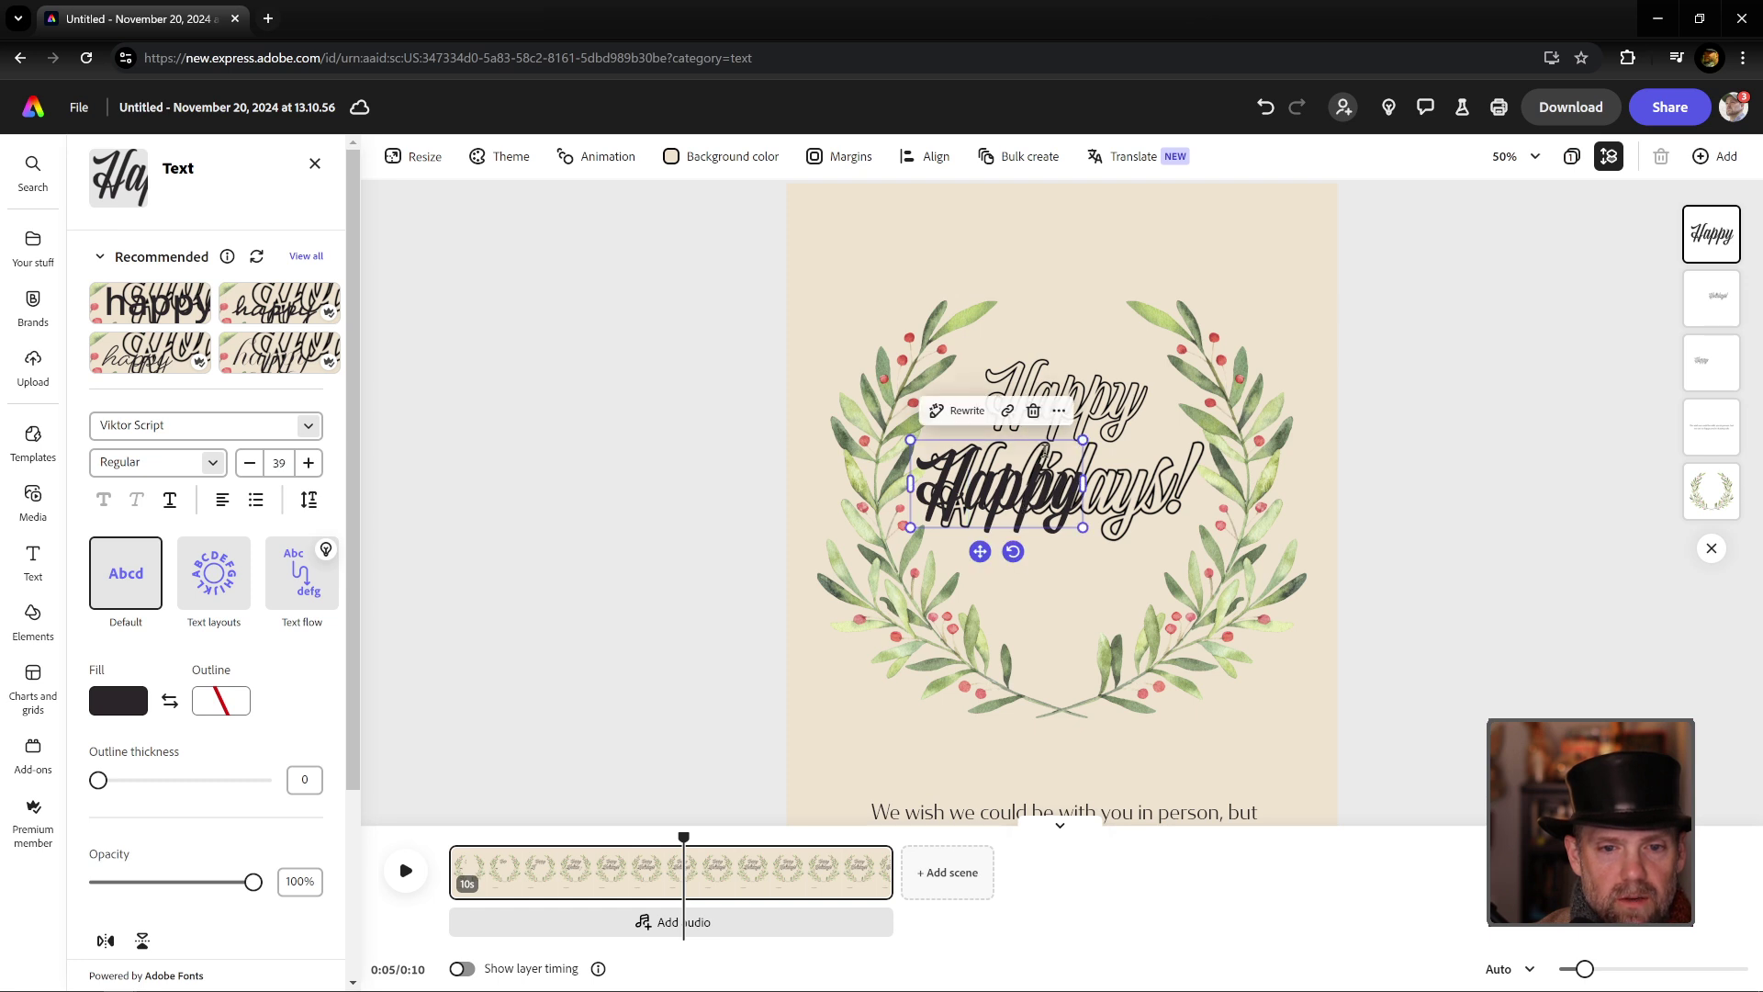
{"action": "left_click_drag", "start_coordinate": [1090, 443], "coordinate": [1093, 438]}
{"action": "left_click_drag", "start_coordinate": [1052, 500], "coordinate": [1114, 406]}
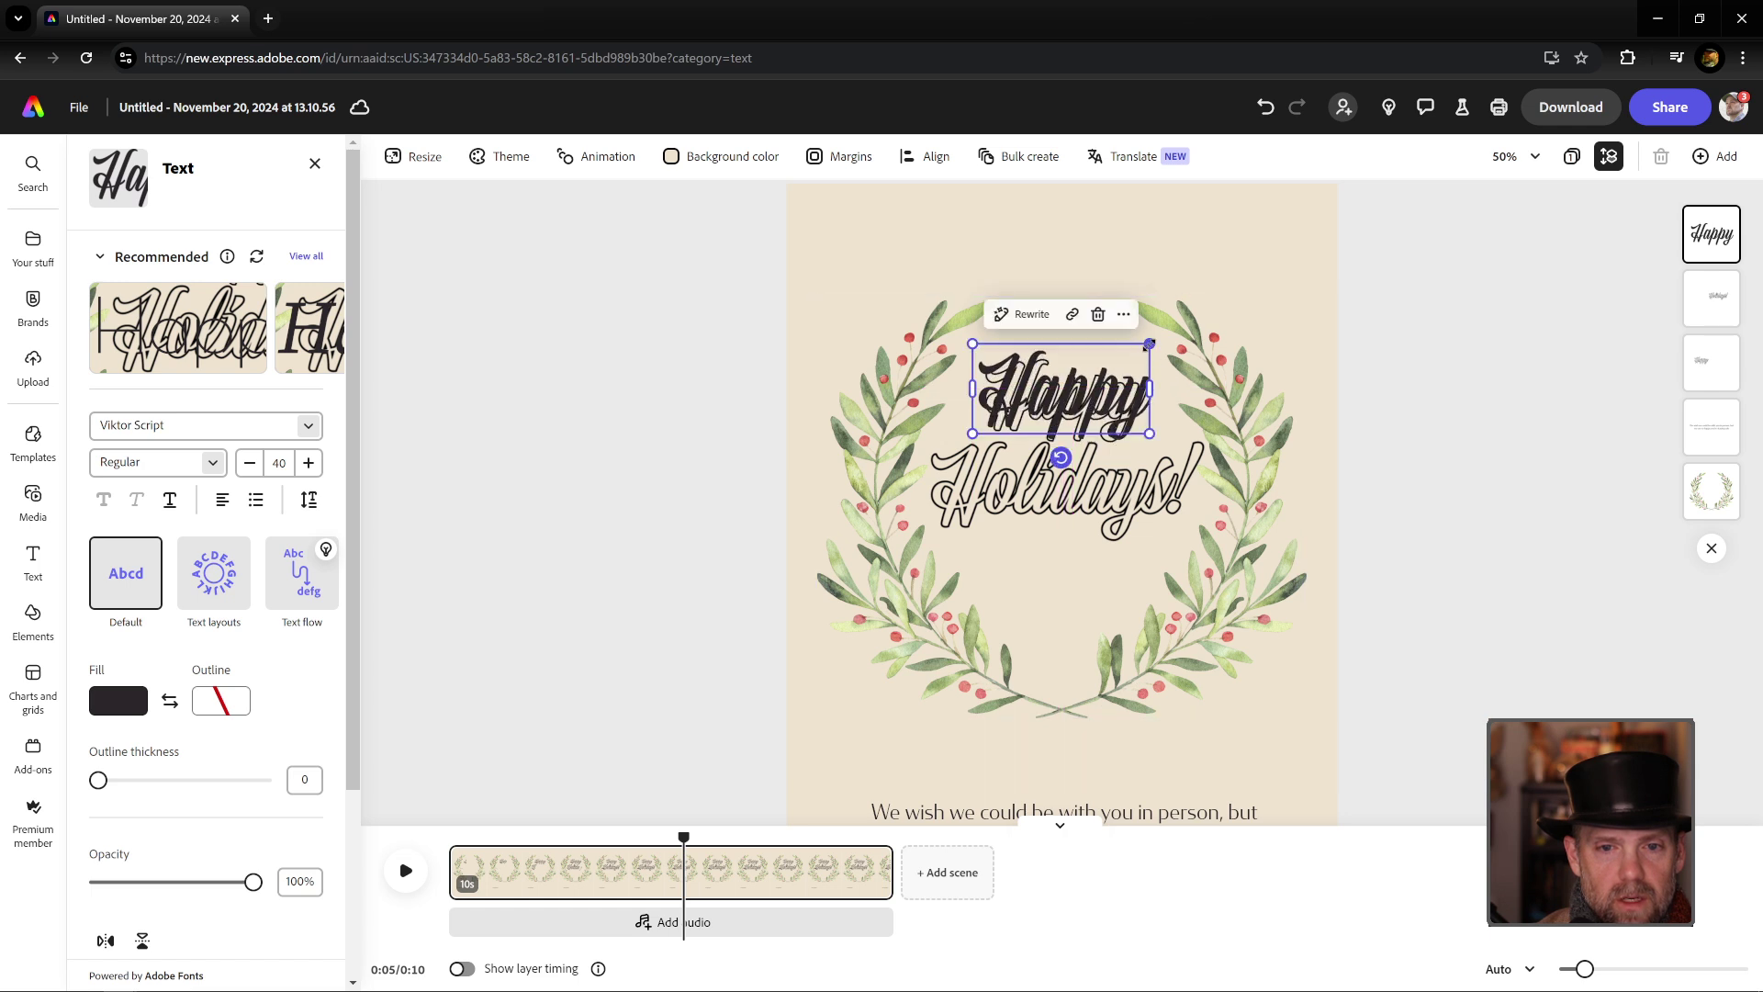
{"action": "left_click_drag", "start_coordinate": [1150, 343], "coordinate": [1138, 349]}
{"action": "left_click_drag", "start_coordinate": [1068, 418], "coordinate": [1094, 404]}
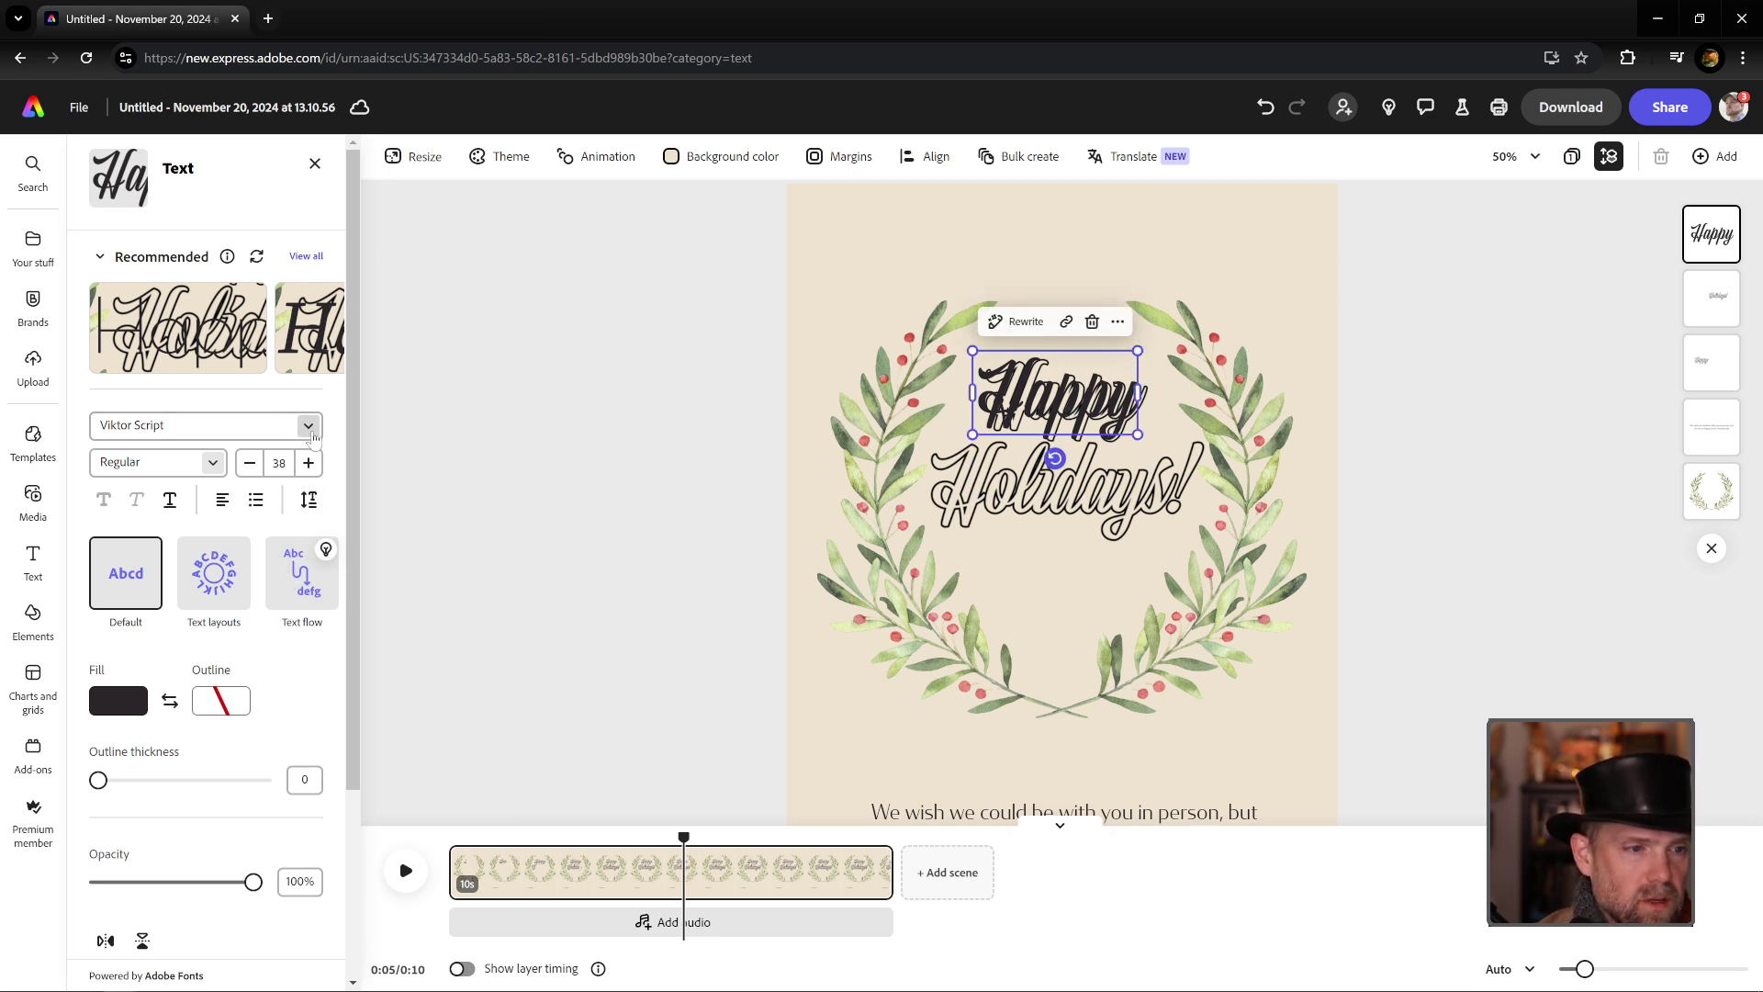
Step: Fill the Happy text with a dark green sampled from the wreath leaves
{"action": "left_click", "coordinate": [120, 711]}
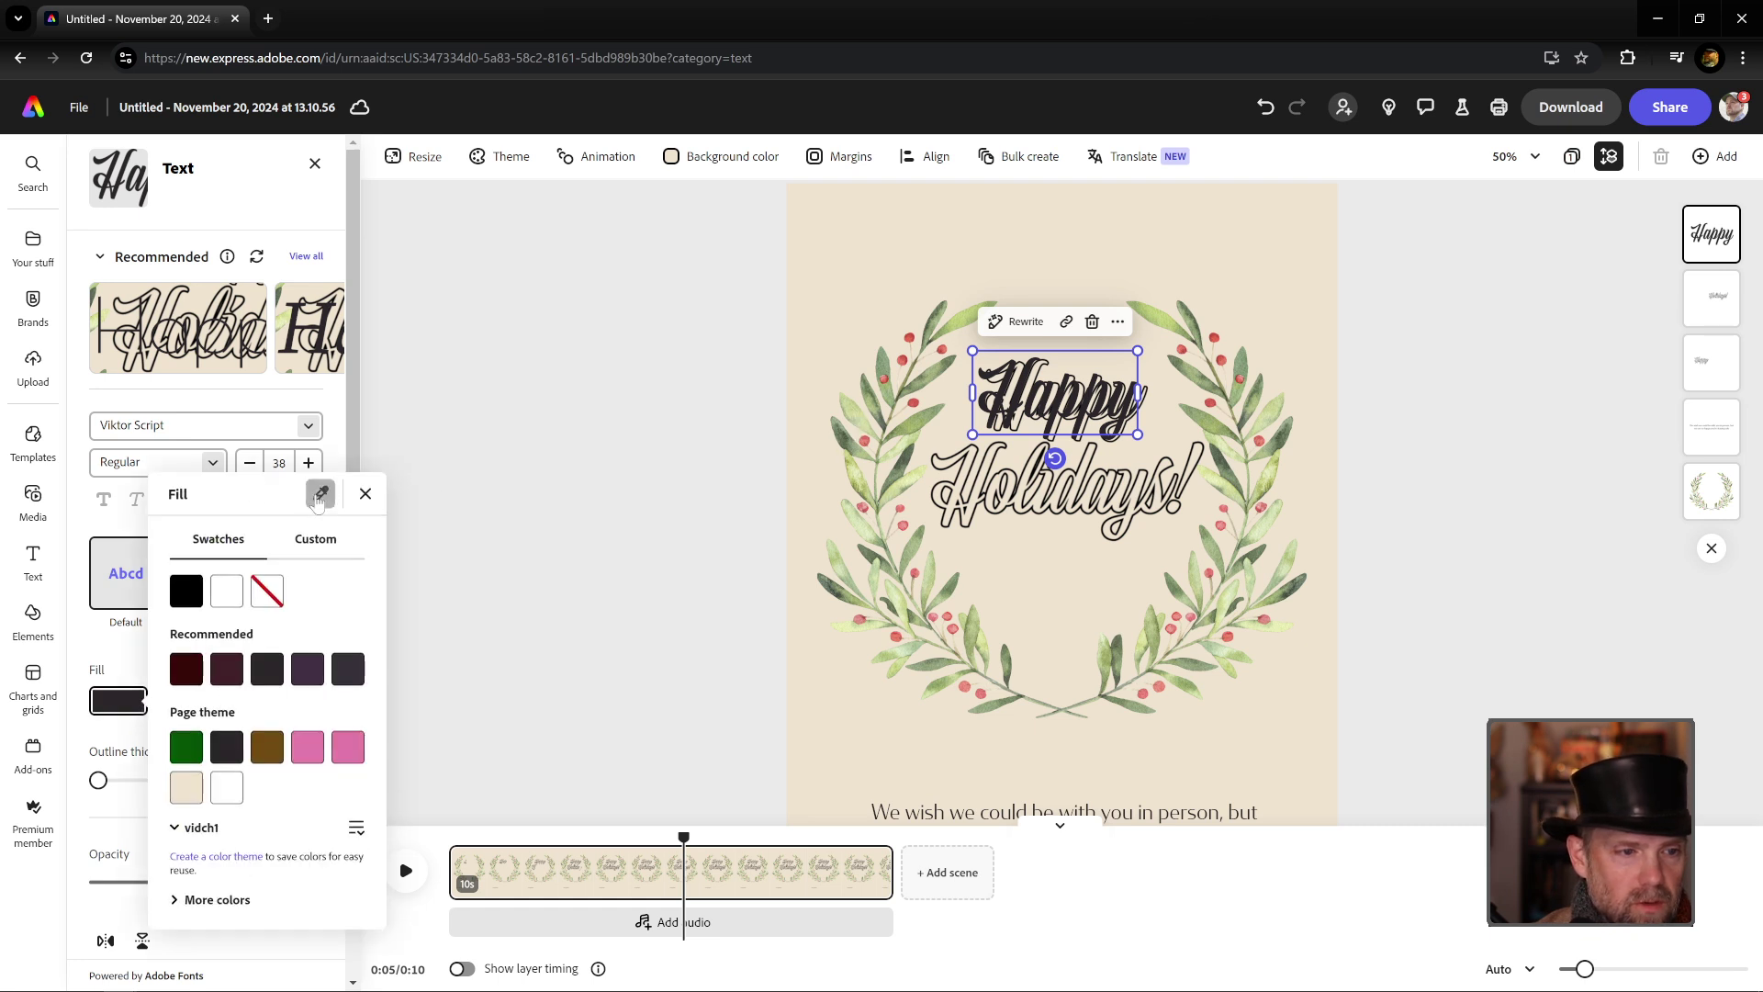
{"action": "left_click", "coordinate": [319, 495]}
{"action": "left_click", "coordinate": [843, 441]}
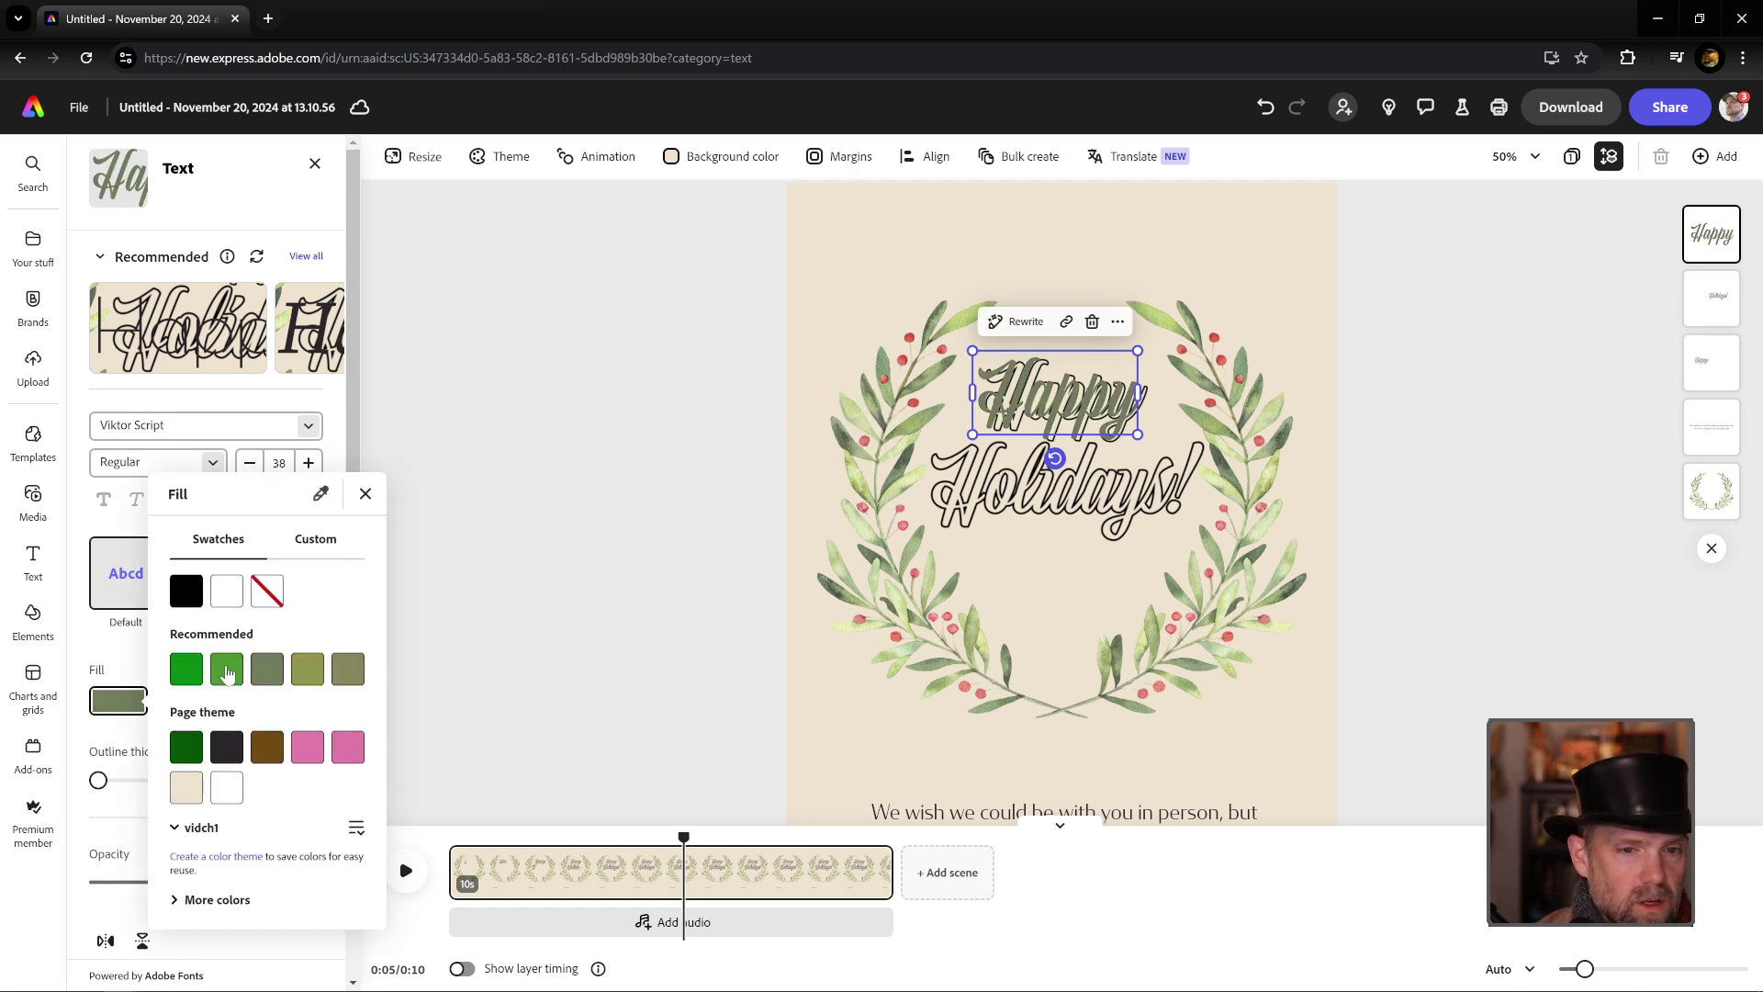
{"action": "left_click", "coordinate": [267, 672]}
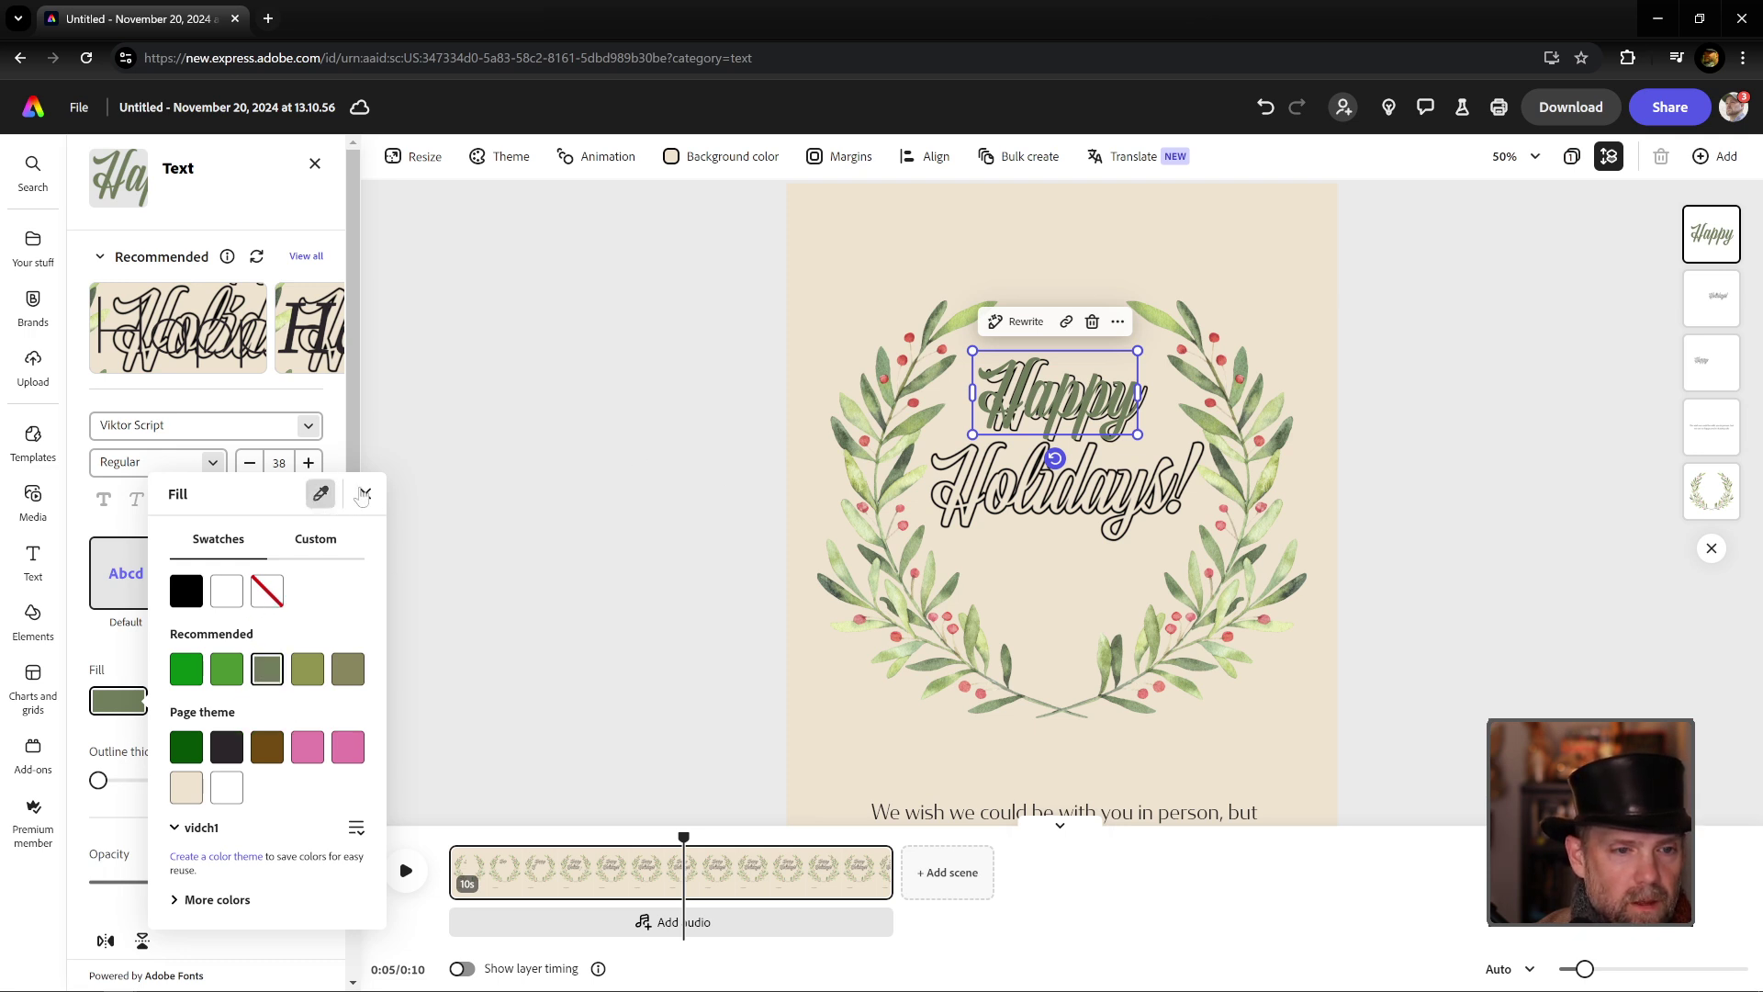
{"action": "left_click", "coordinate": [843, 434]}
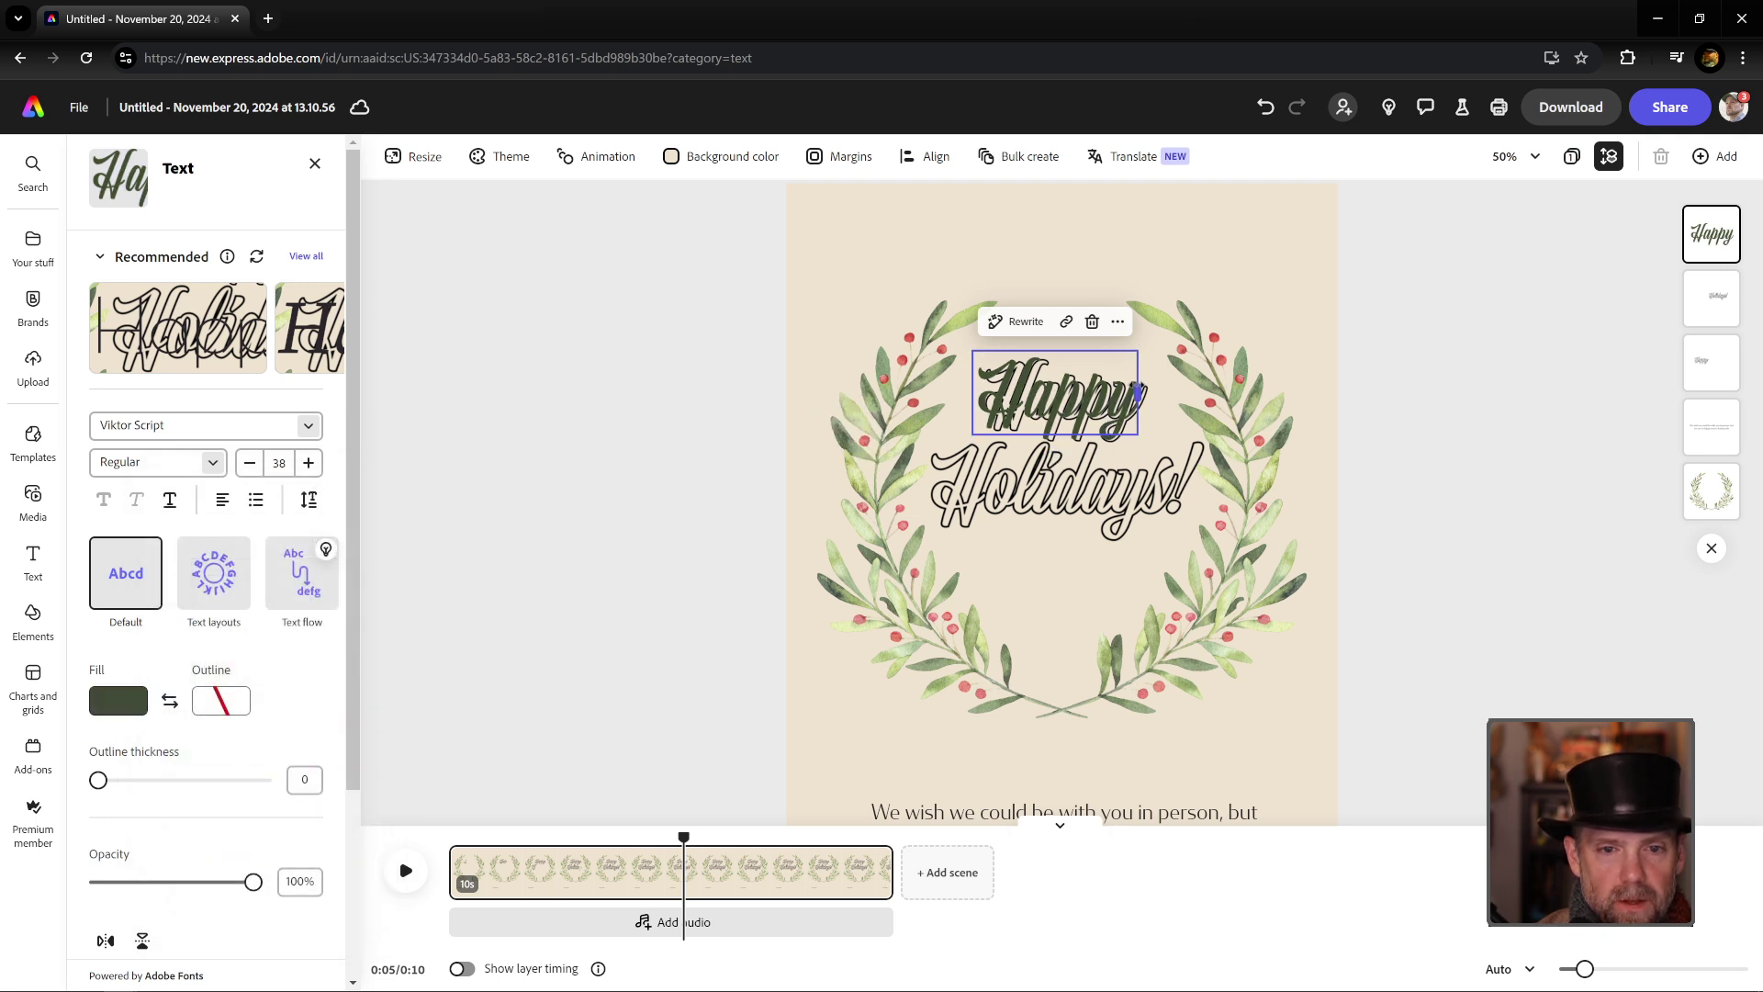
Step: Try a font size of 39 on the Happy text to match it to the outlined lettering
{"action": "left_click_drag", "start_coordinate": [1139, 390], "coordinate": [1145, 388]}
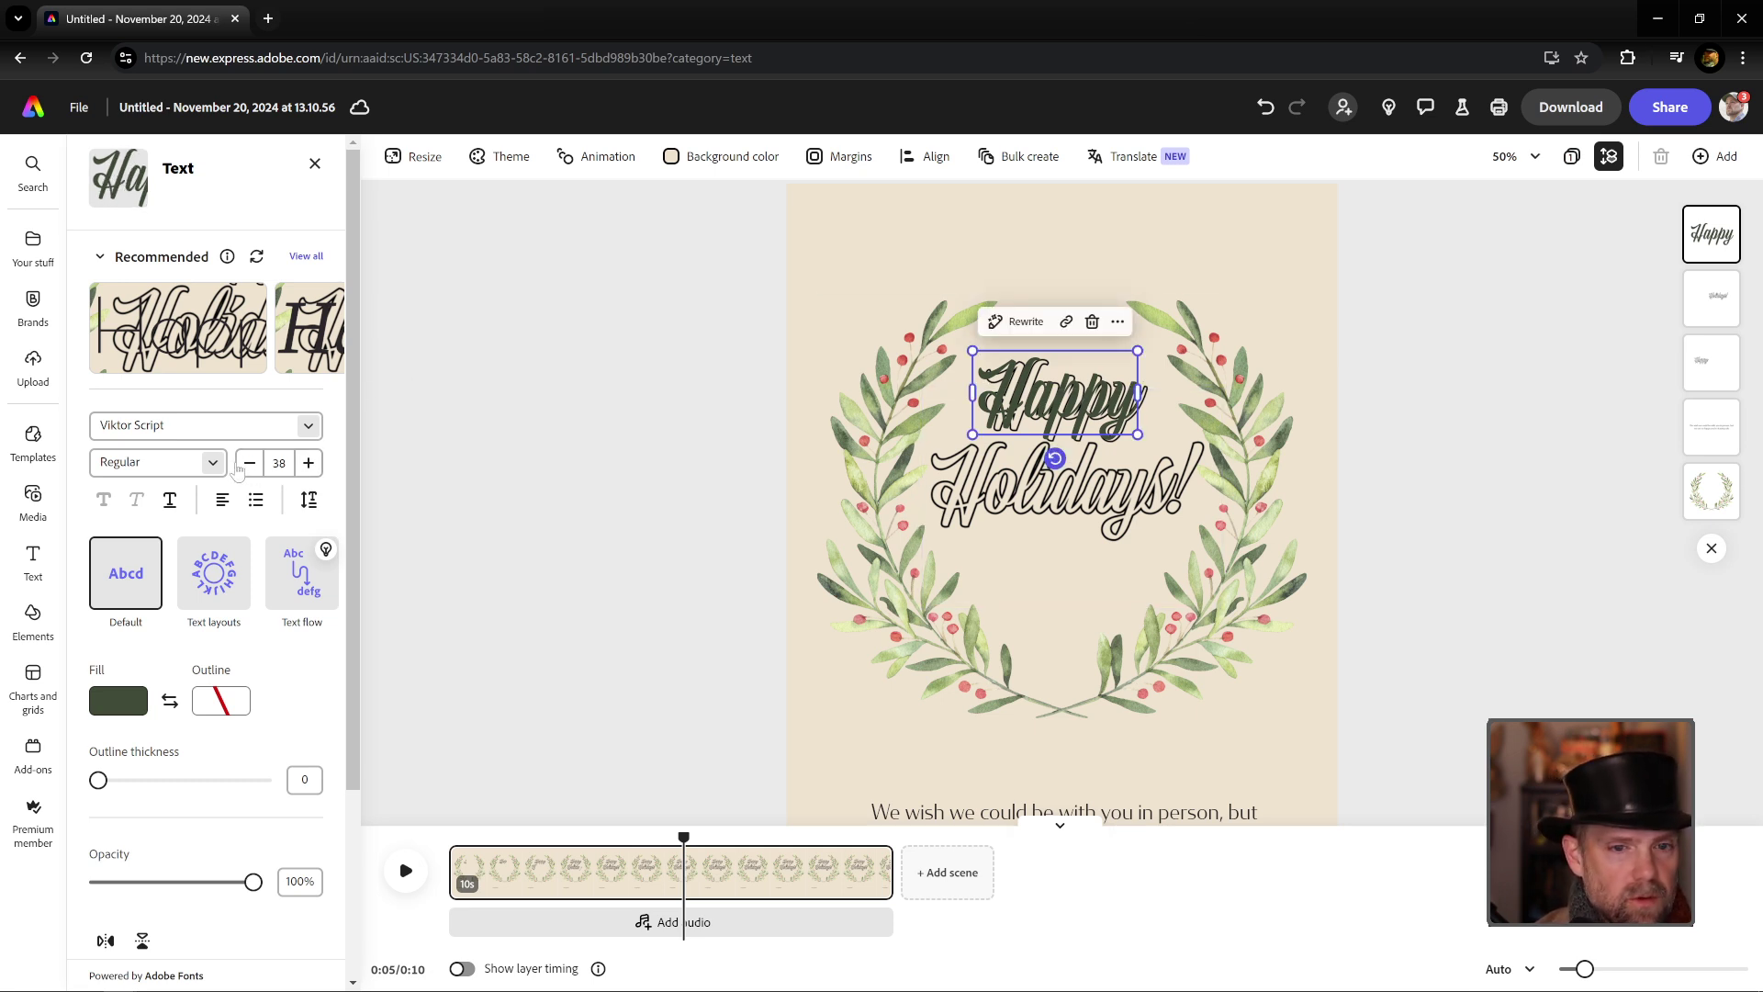
{"action": "left_click", "coordinate": [249, 462]}
{"action": "left_click", "coordinate": [308, 462]}
{"action": "left_click", "coordinate": [308, 462]}
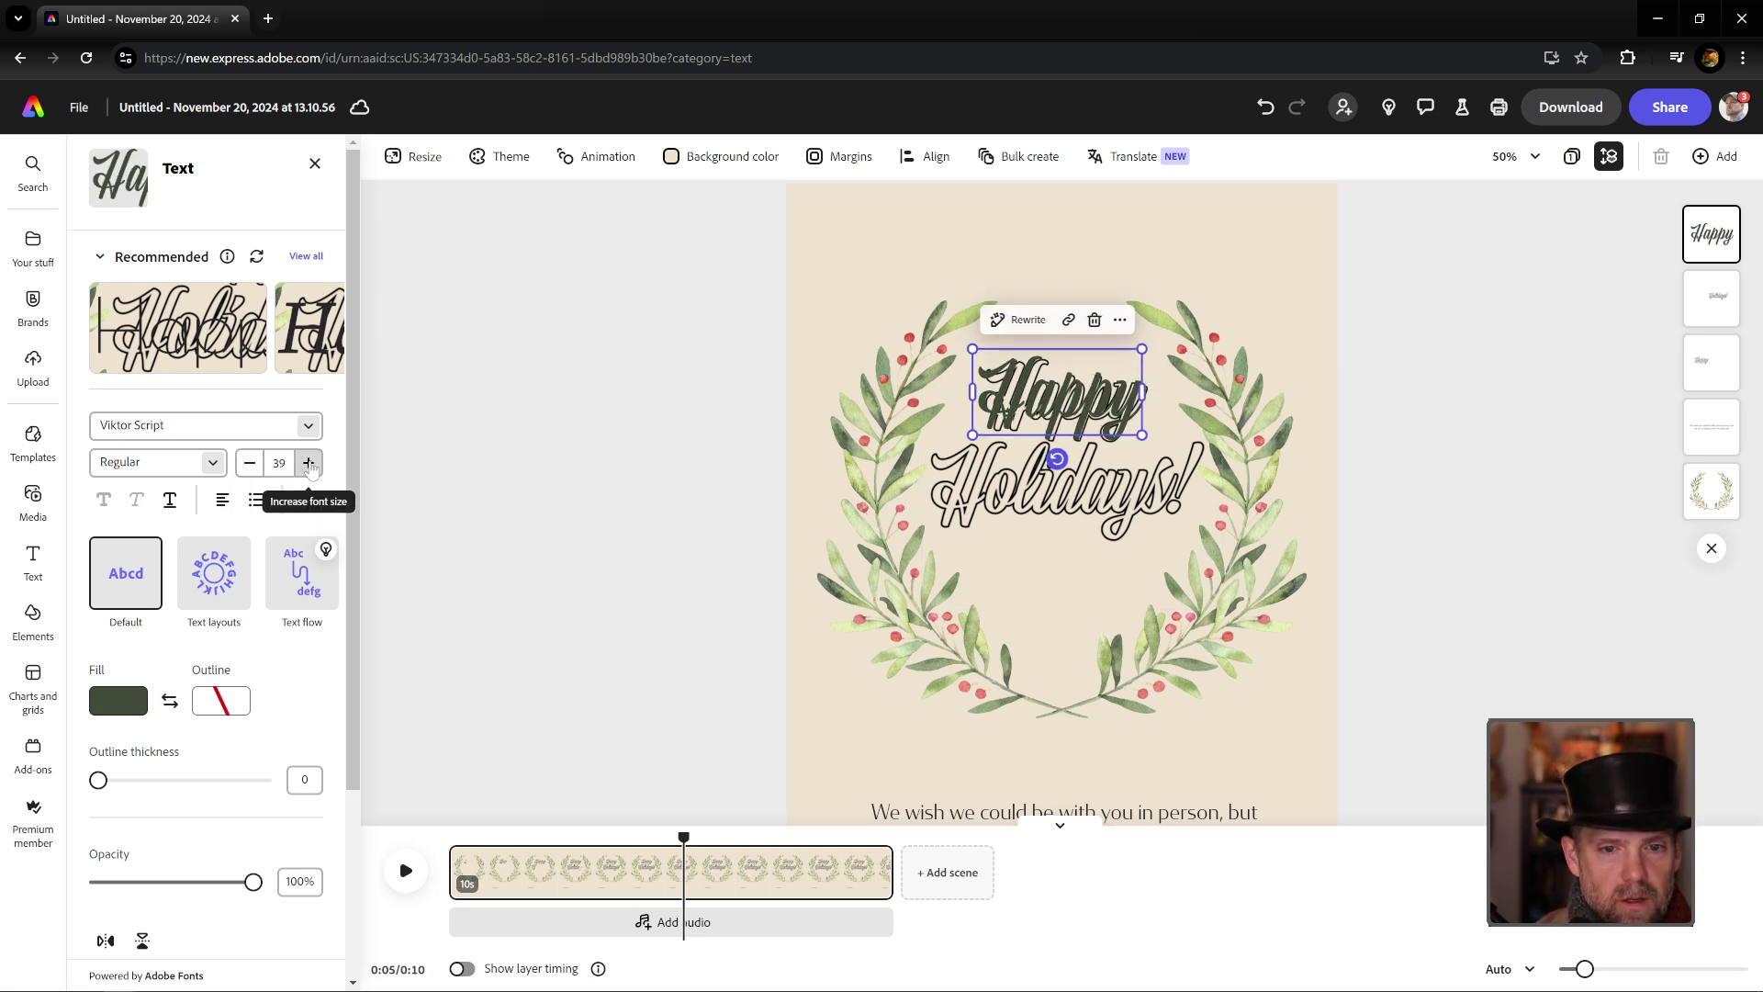
{"action": "left_click_drag", "start_coordinate": [1071, 412], "coordinate": [1067, 405]}
Step: Delete the H of the Happy text and type it again
{"action": "double_click", "coordinate": [1030, 409]}
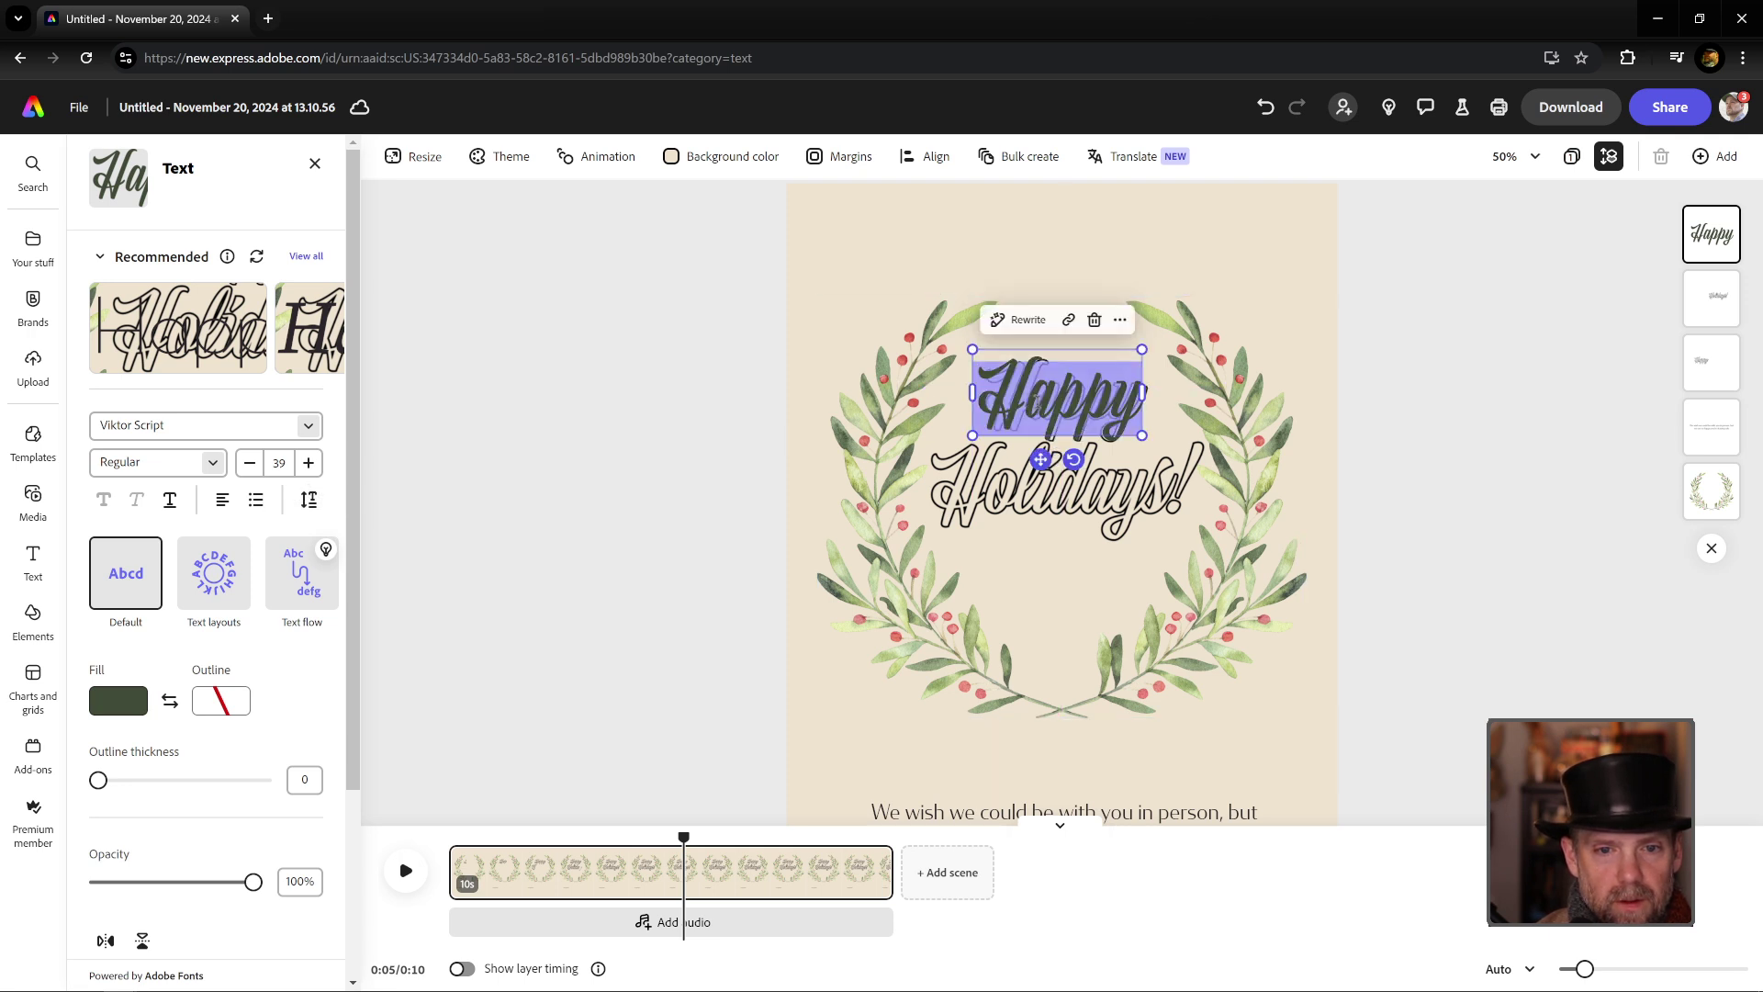
{"action": "left_click", "coordinate": [1030, 404]}
{"action": "key", "text": "BackSpace"}
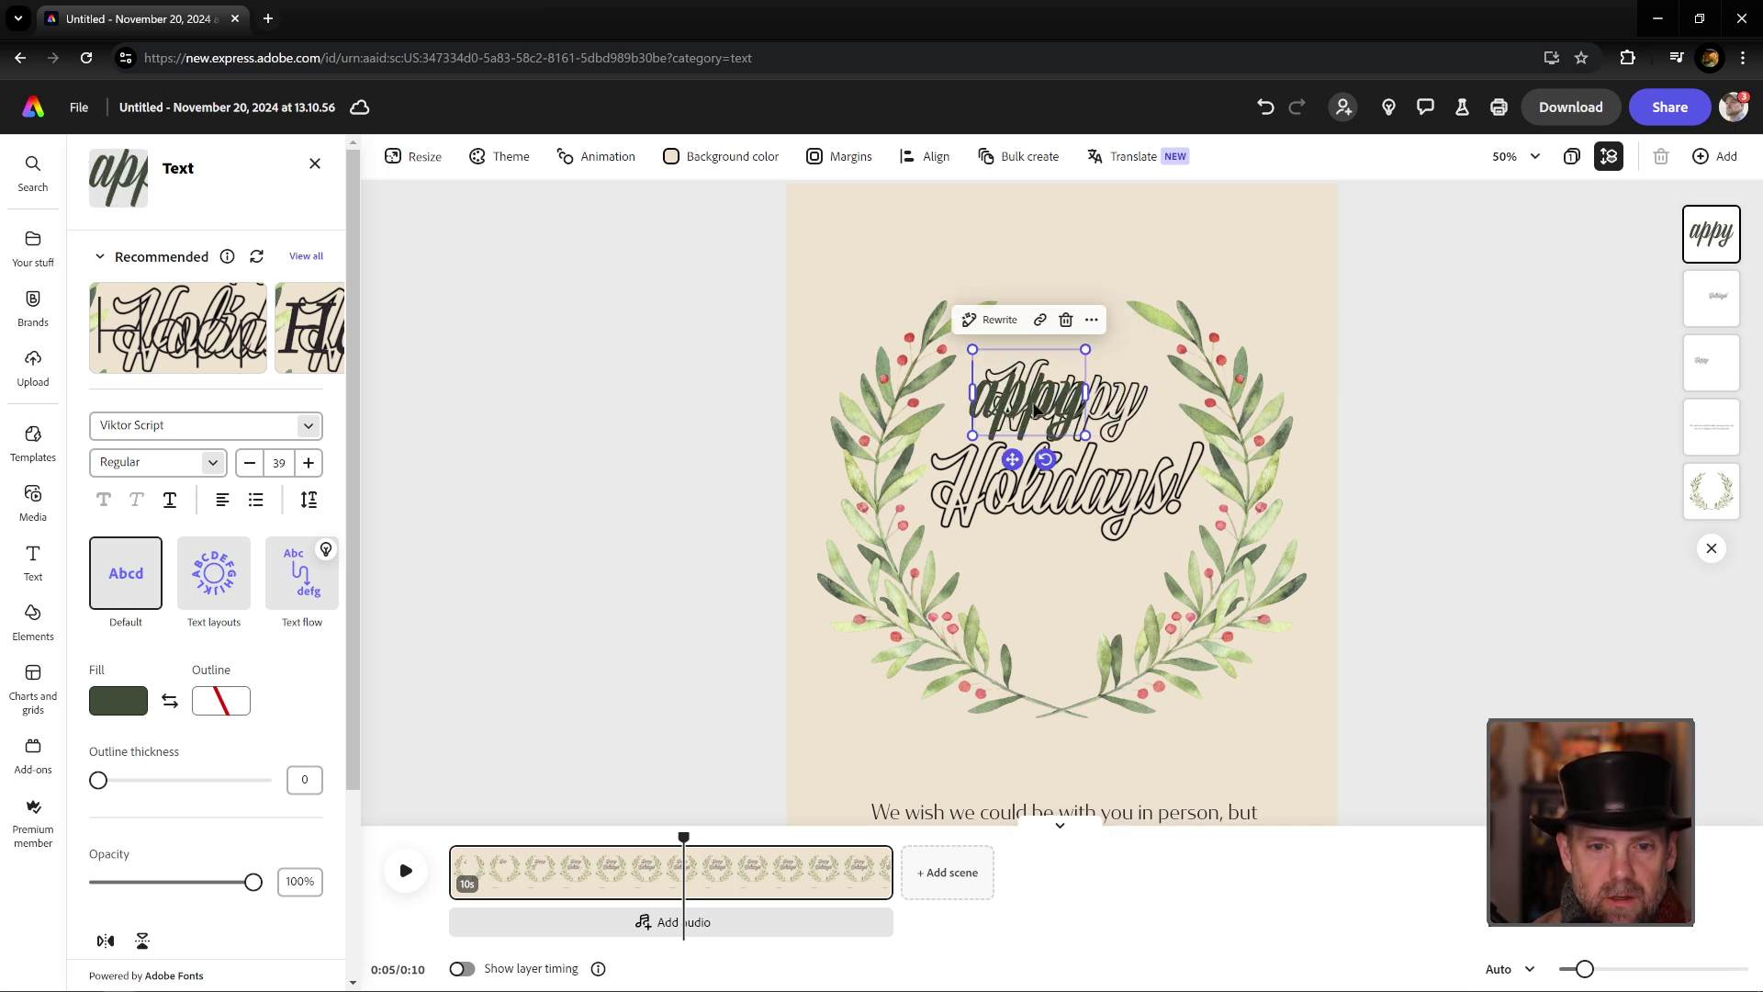
{"action": "type", "text": "H"}
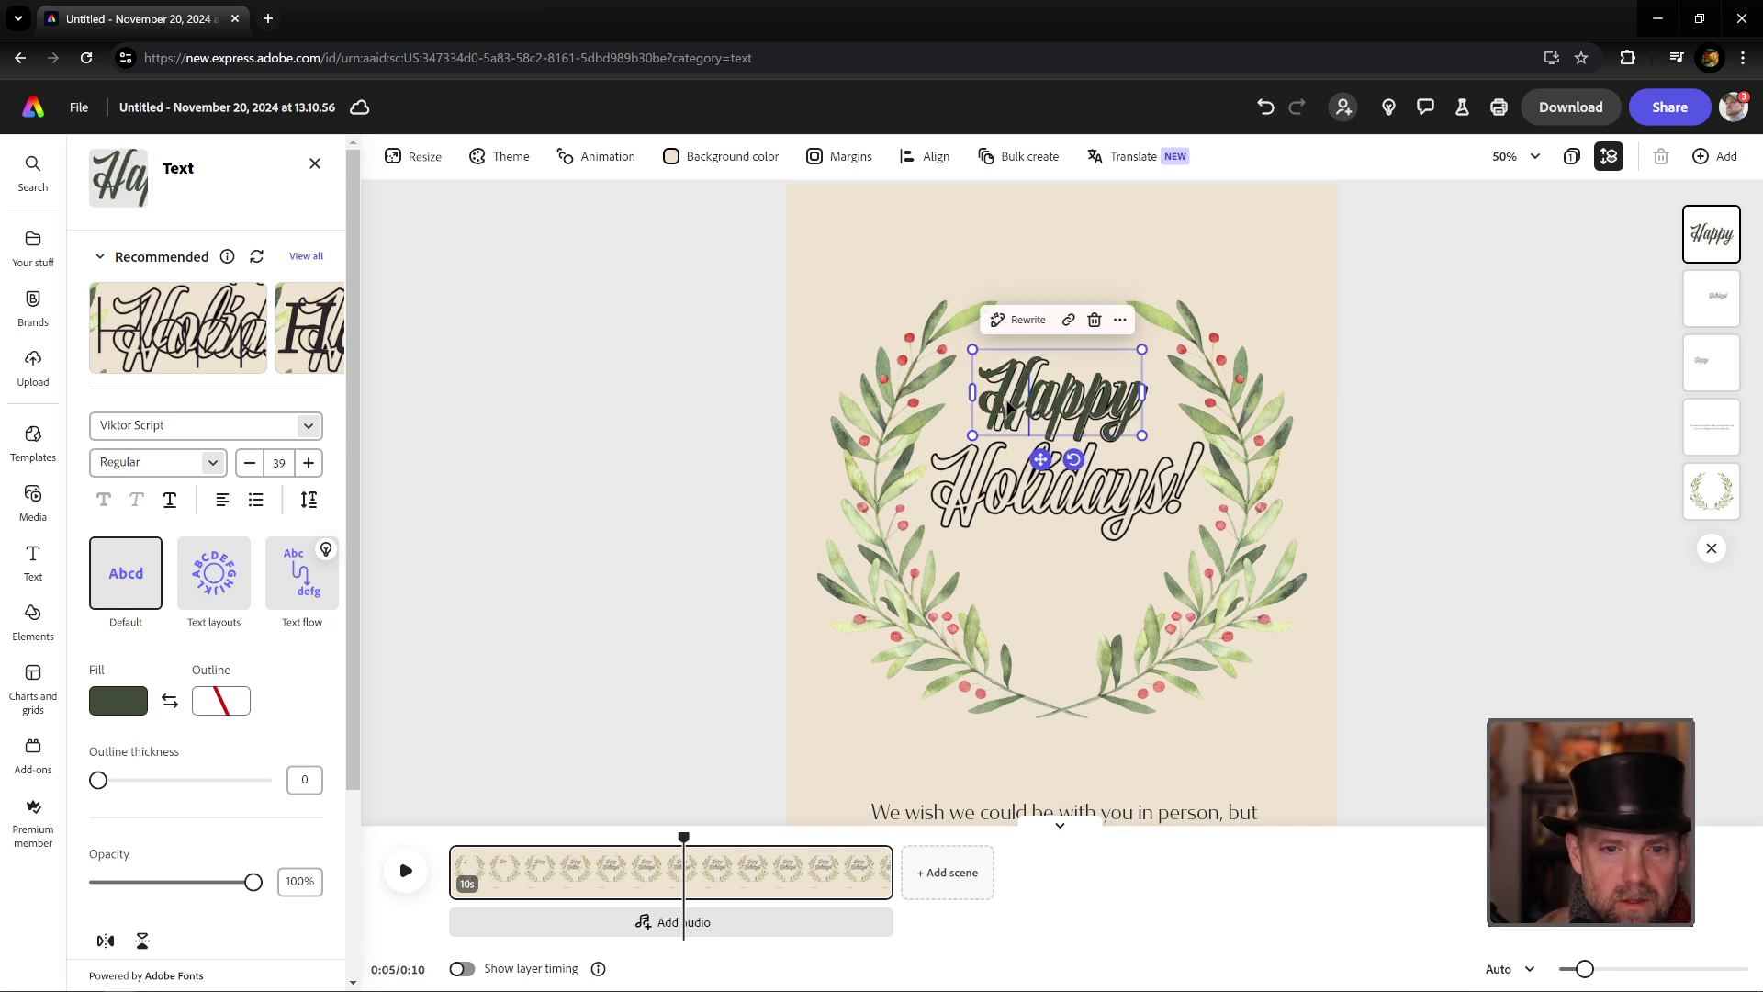
{"action": "key", "text": "Escape"}
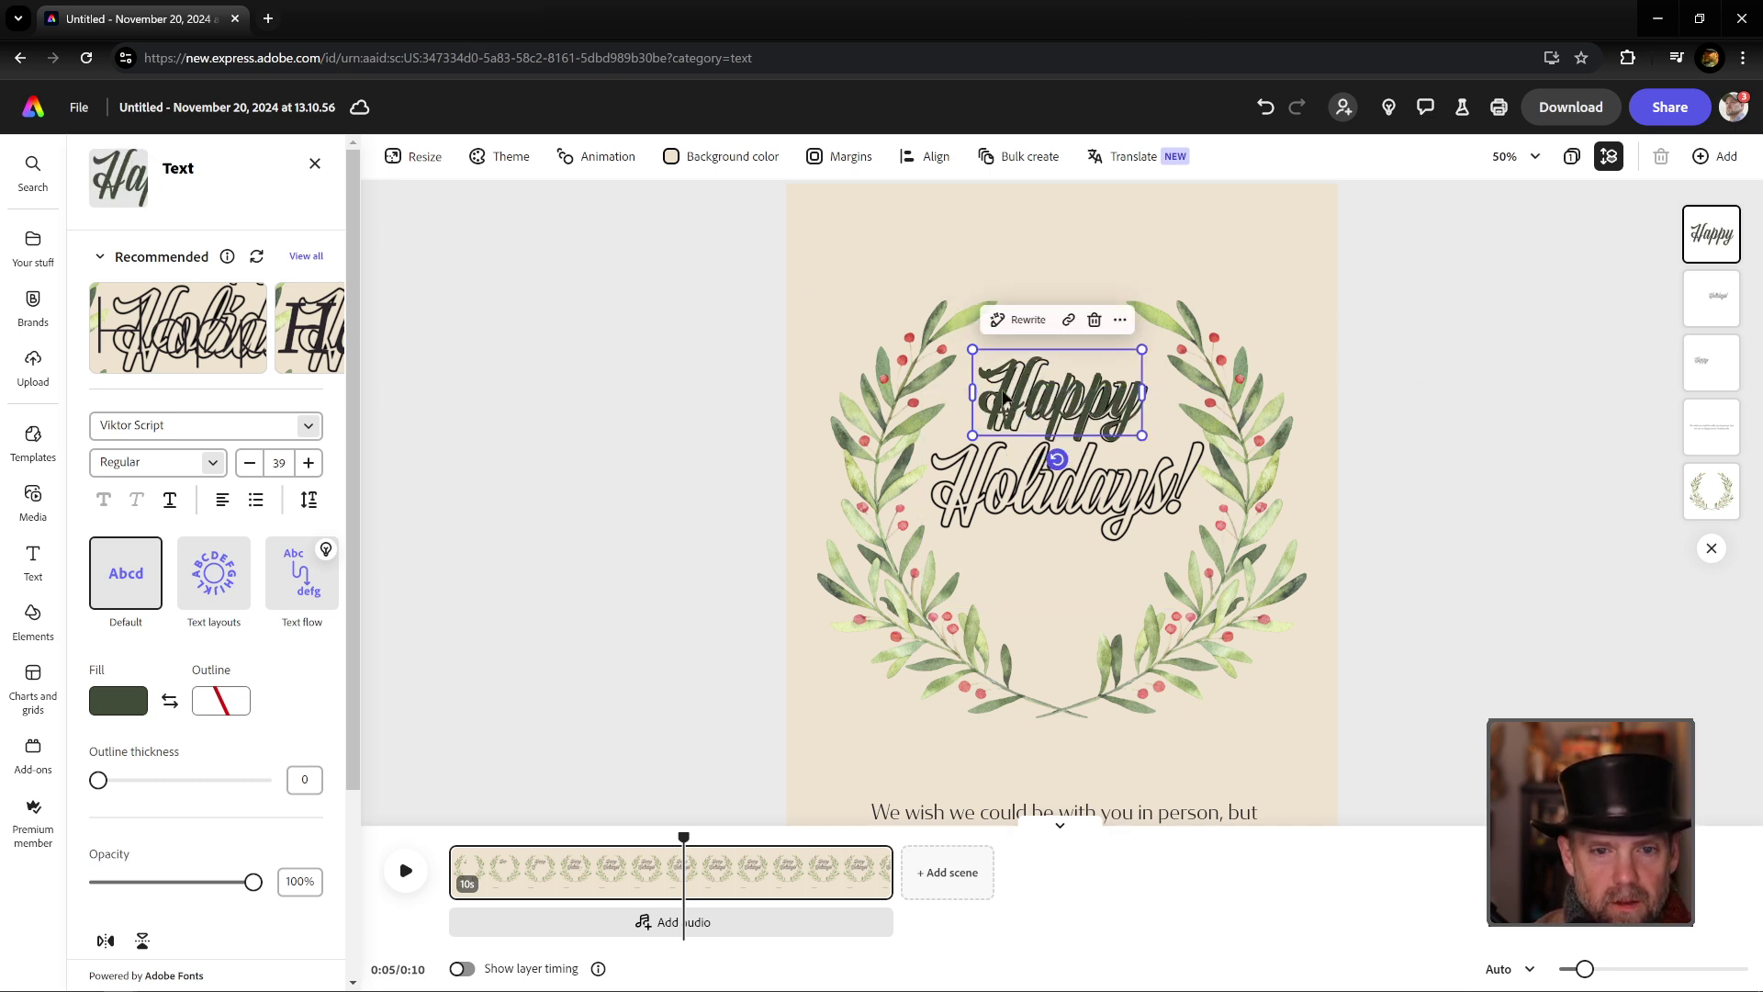
Step: Shift the Happy text slightly to the right over the outlined lettering and set its font size to 37
{"action": "left_click_drag", "start_coordinate": [971, 390], "coordinate": [1057, 392]}
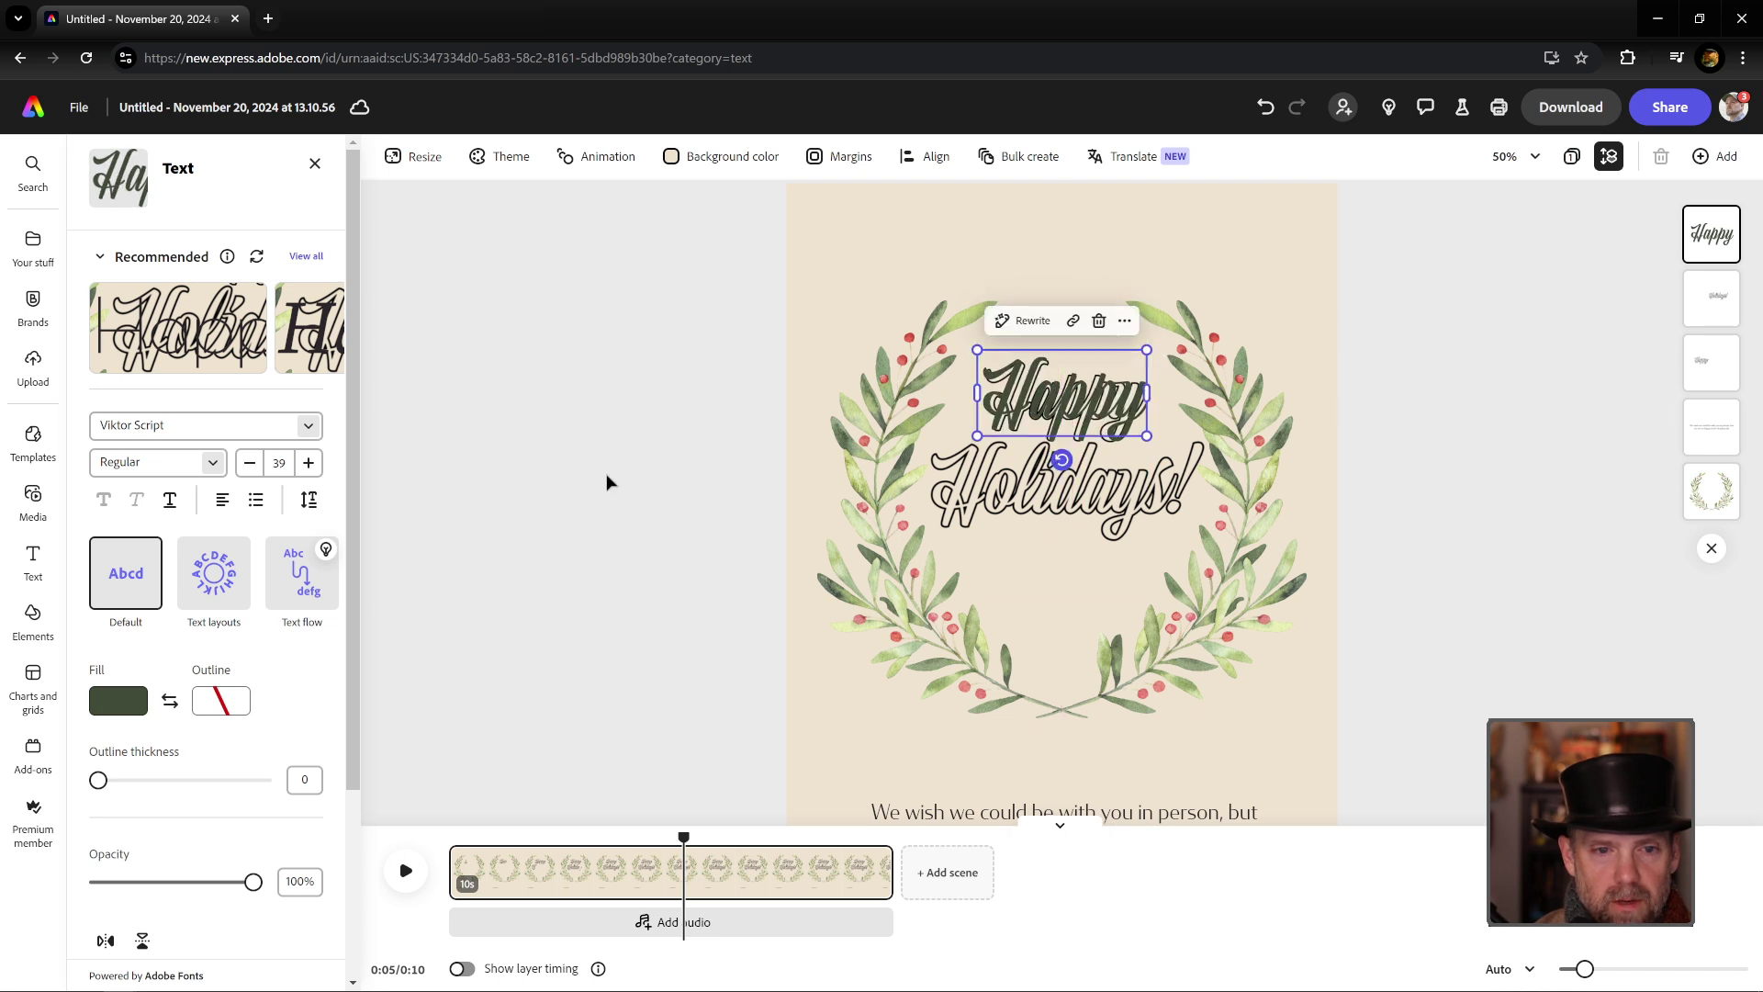
{"action": "left_click", "coordinate": [249, 464]}
{"action": "left_click", "coordinate": [250, 463]}
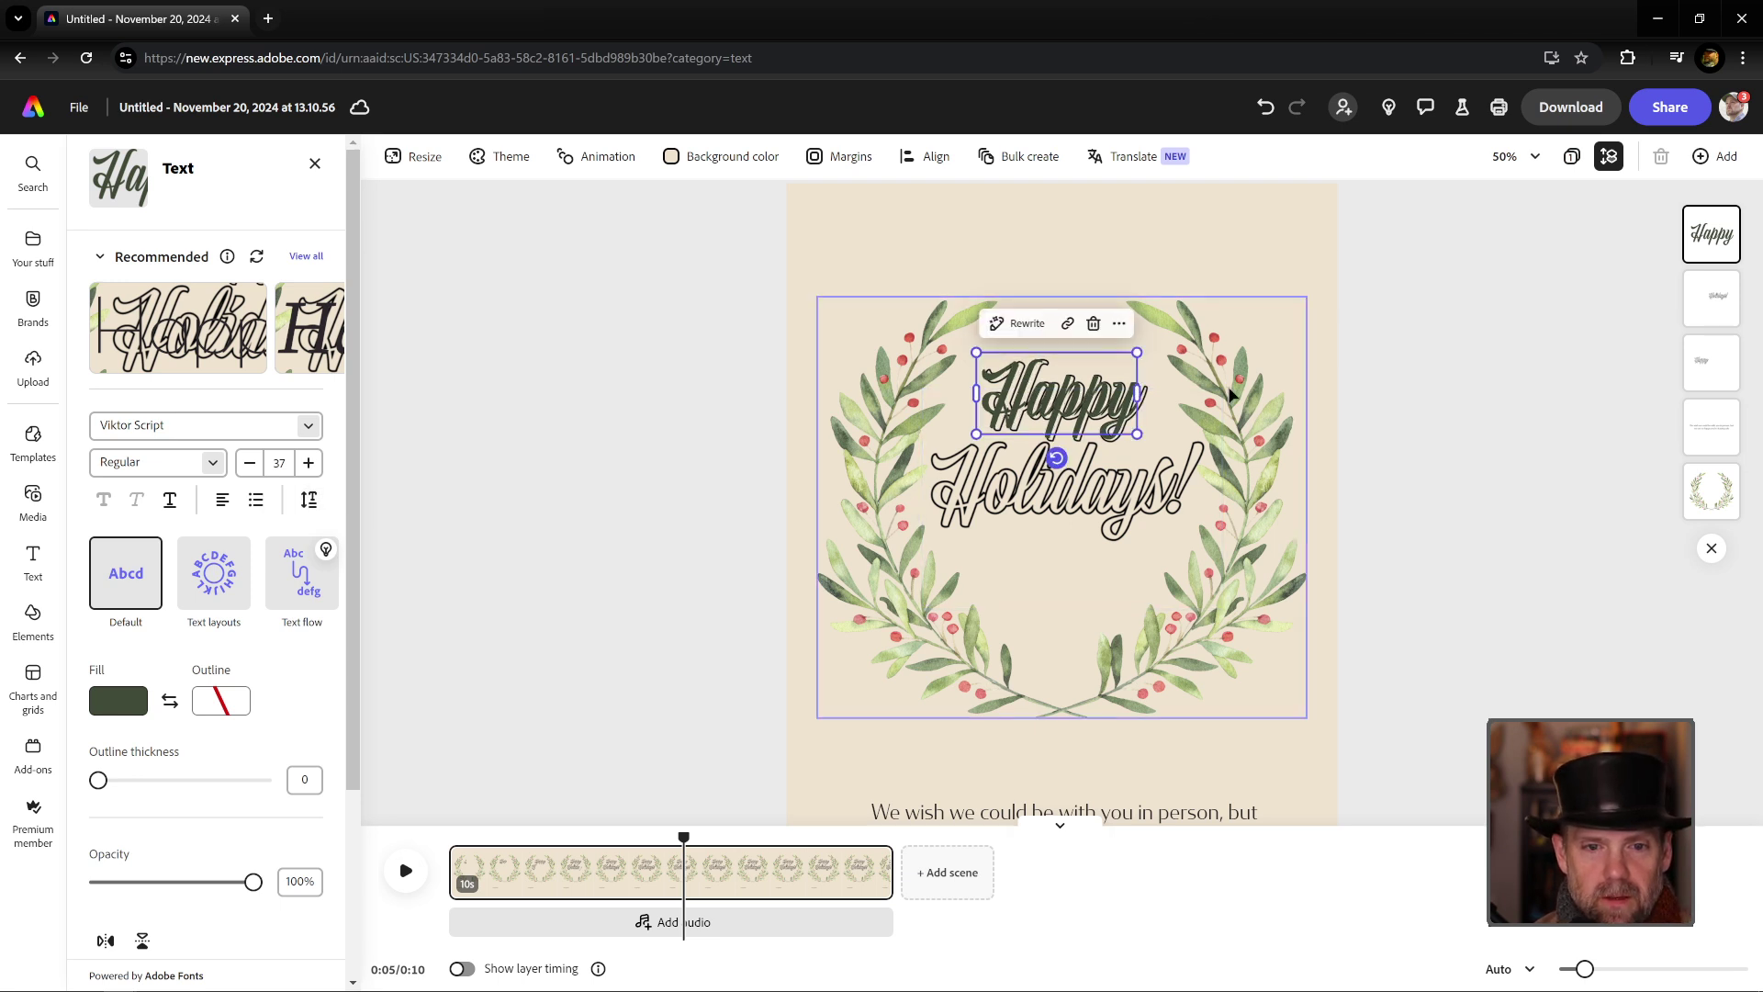
Step: Duplicate the green Happy text and move the copy onto the start of the outlined Holidays! lettering
{"action": "left_click", "coordinate": [1040, 625]}
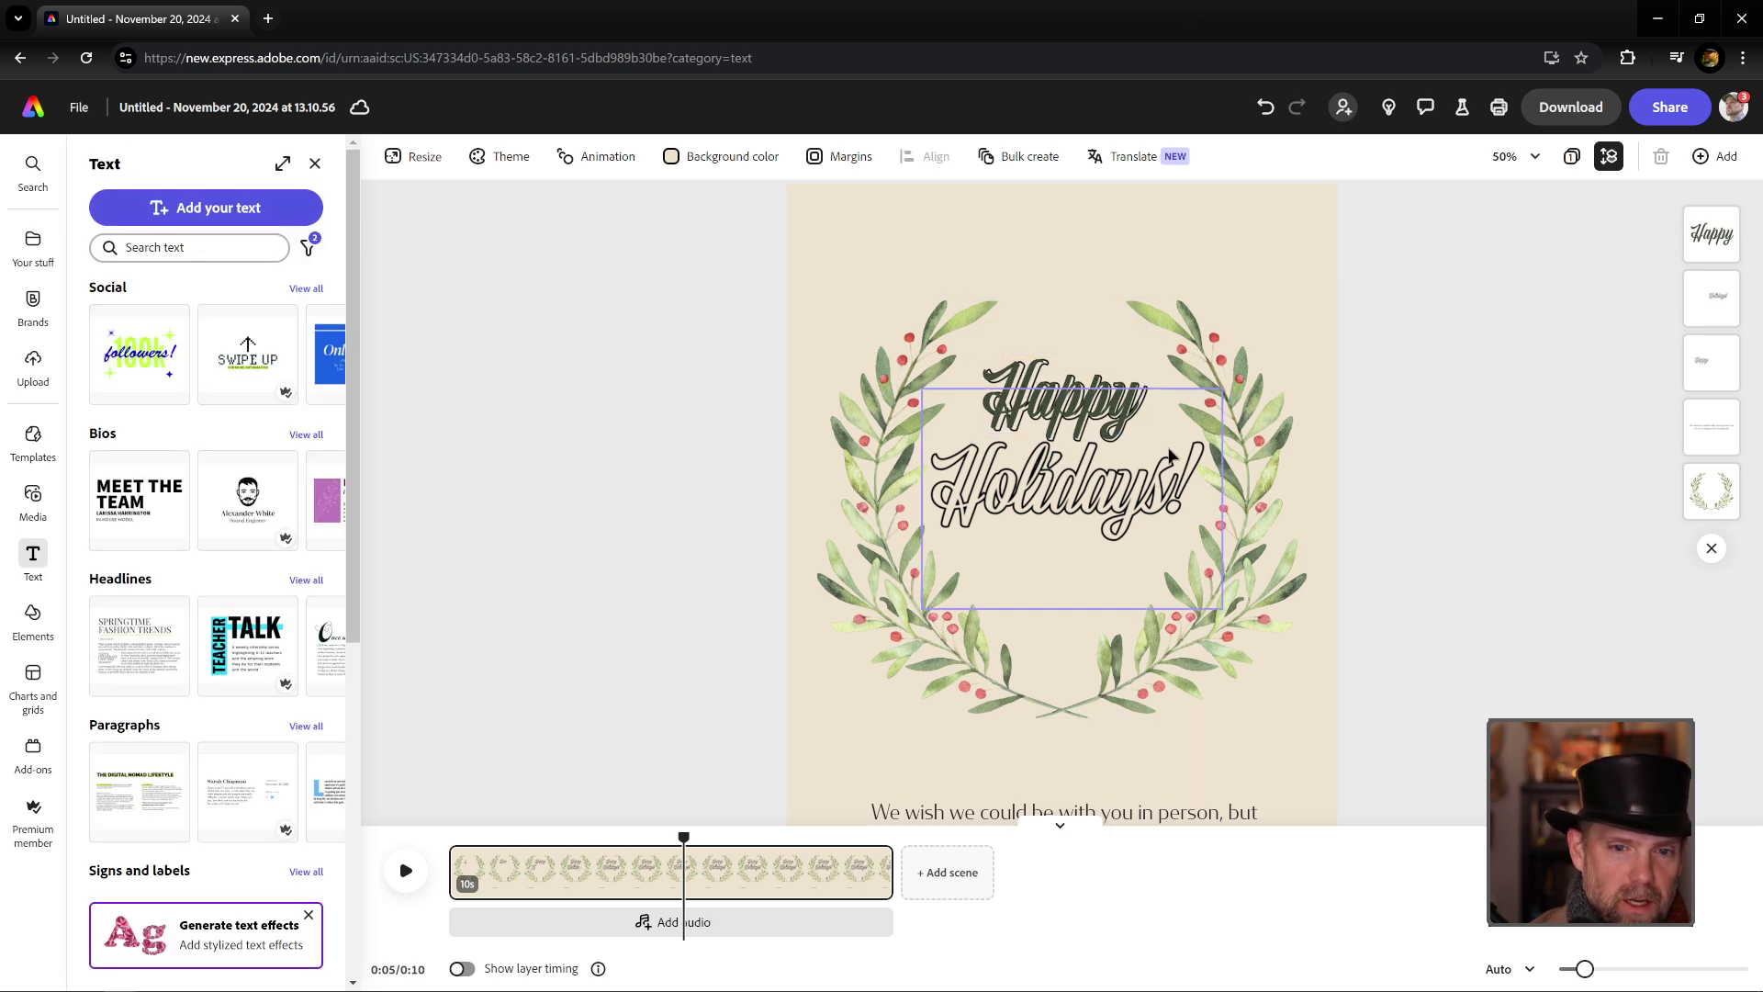
{"action": "left_click", "coordinate": [1056, 412]}
{"action": "key", "text": "ctrl+c"}
{"action": "key", "text": "ctrl+v"}
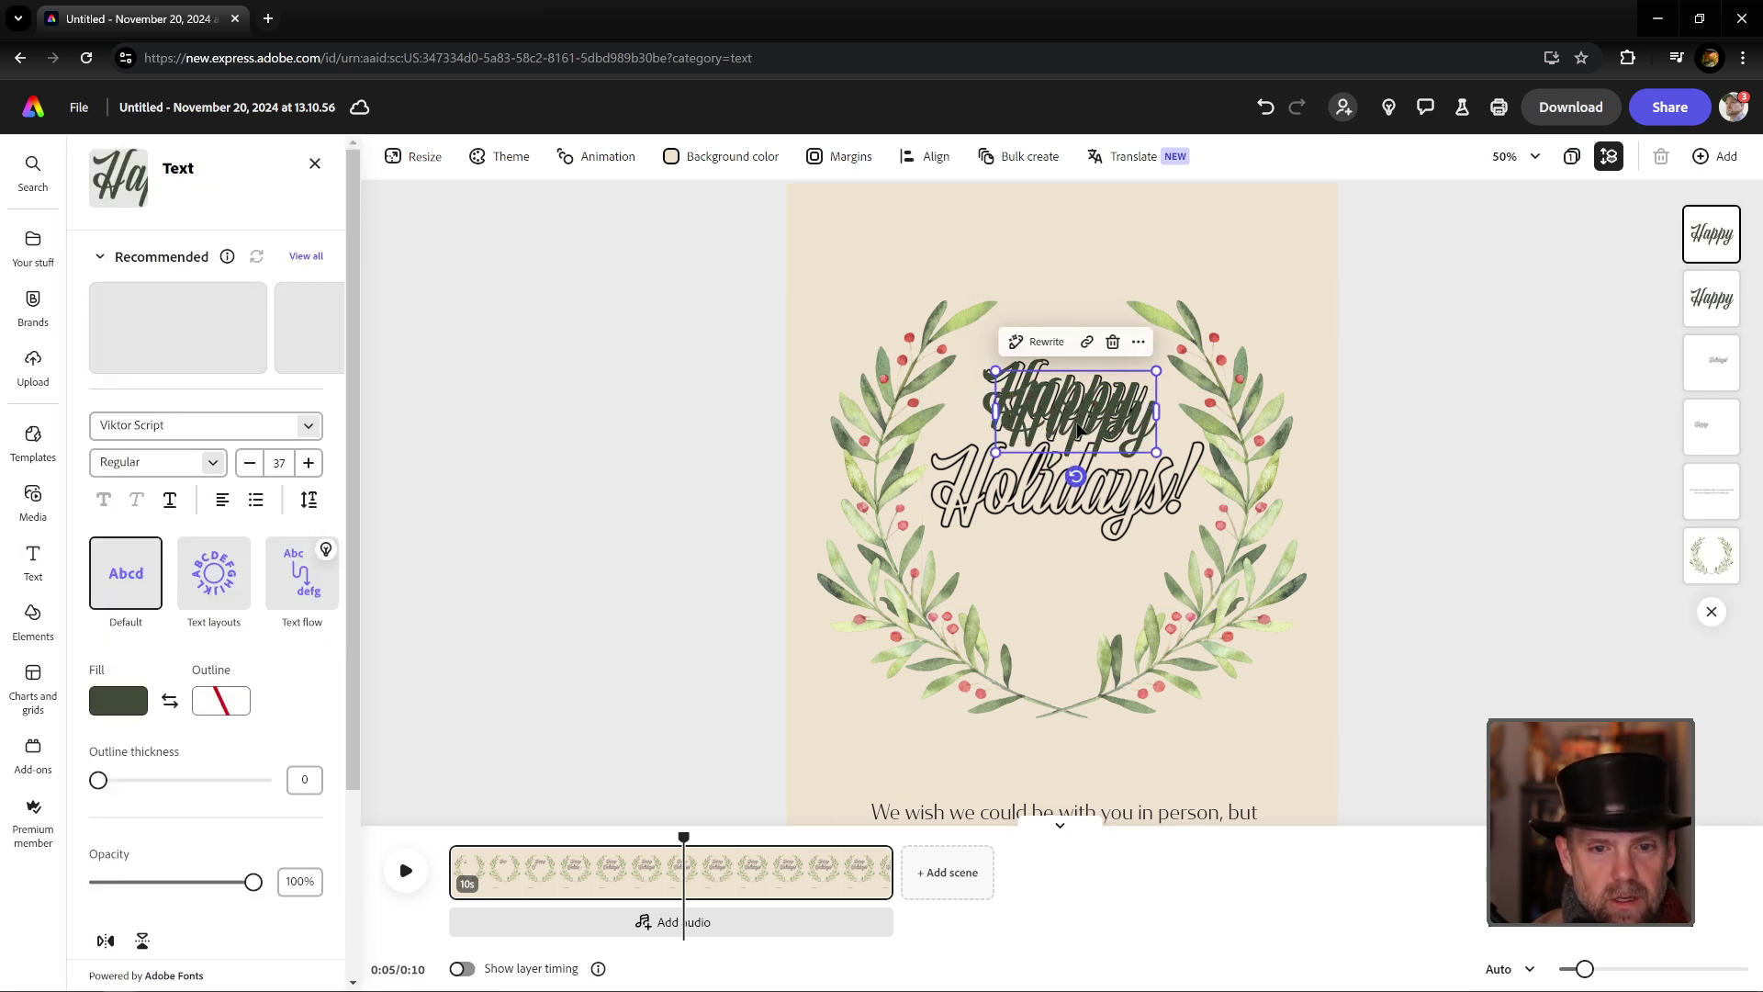
{"action": "left_click_drag", "start_coordinate": [1068, 424], "coordinate": [1017, 493]}
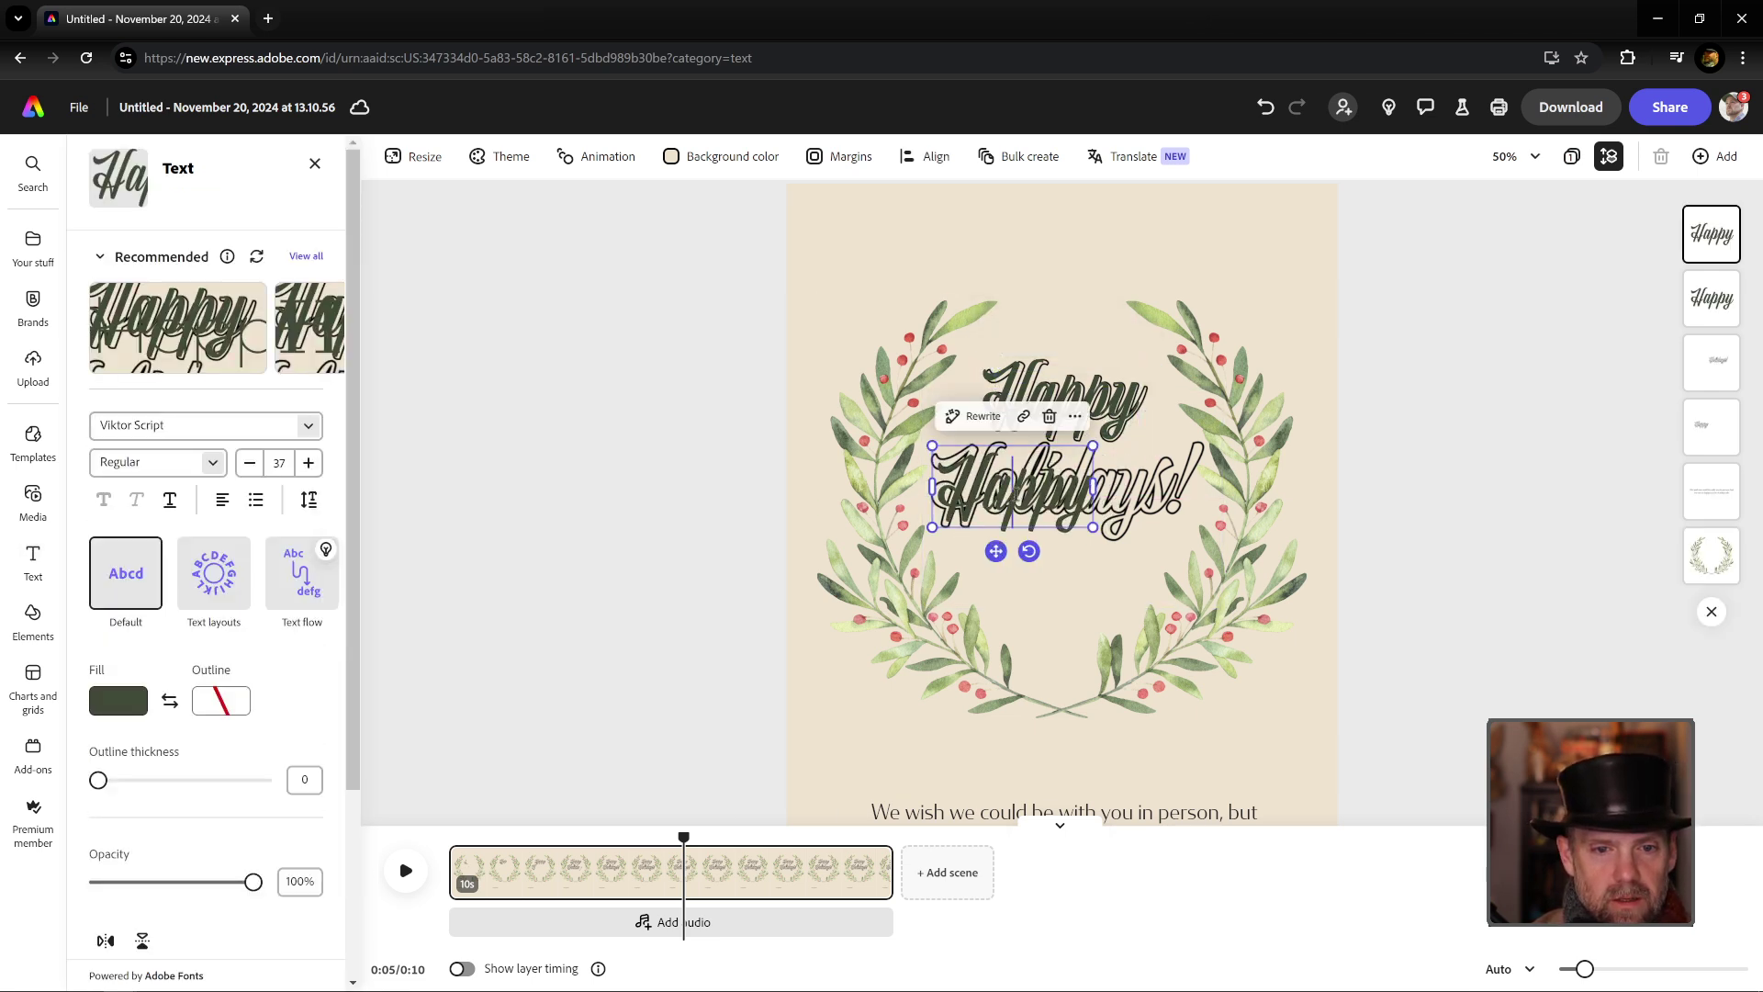
Step: Replace the wording of the copied green text with Holidays!
{"action": "double_click", "coordinate": [1016, 493]}
{"action": "type", "text": "Hol"}
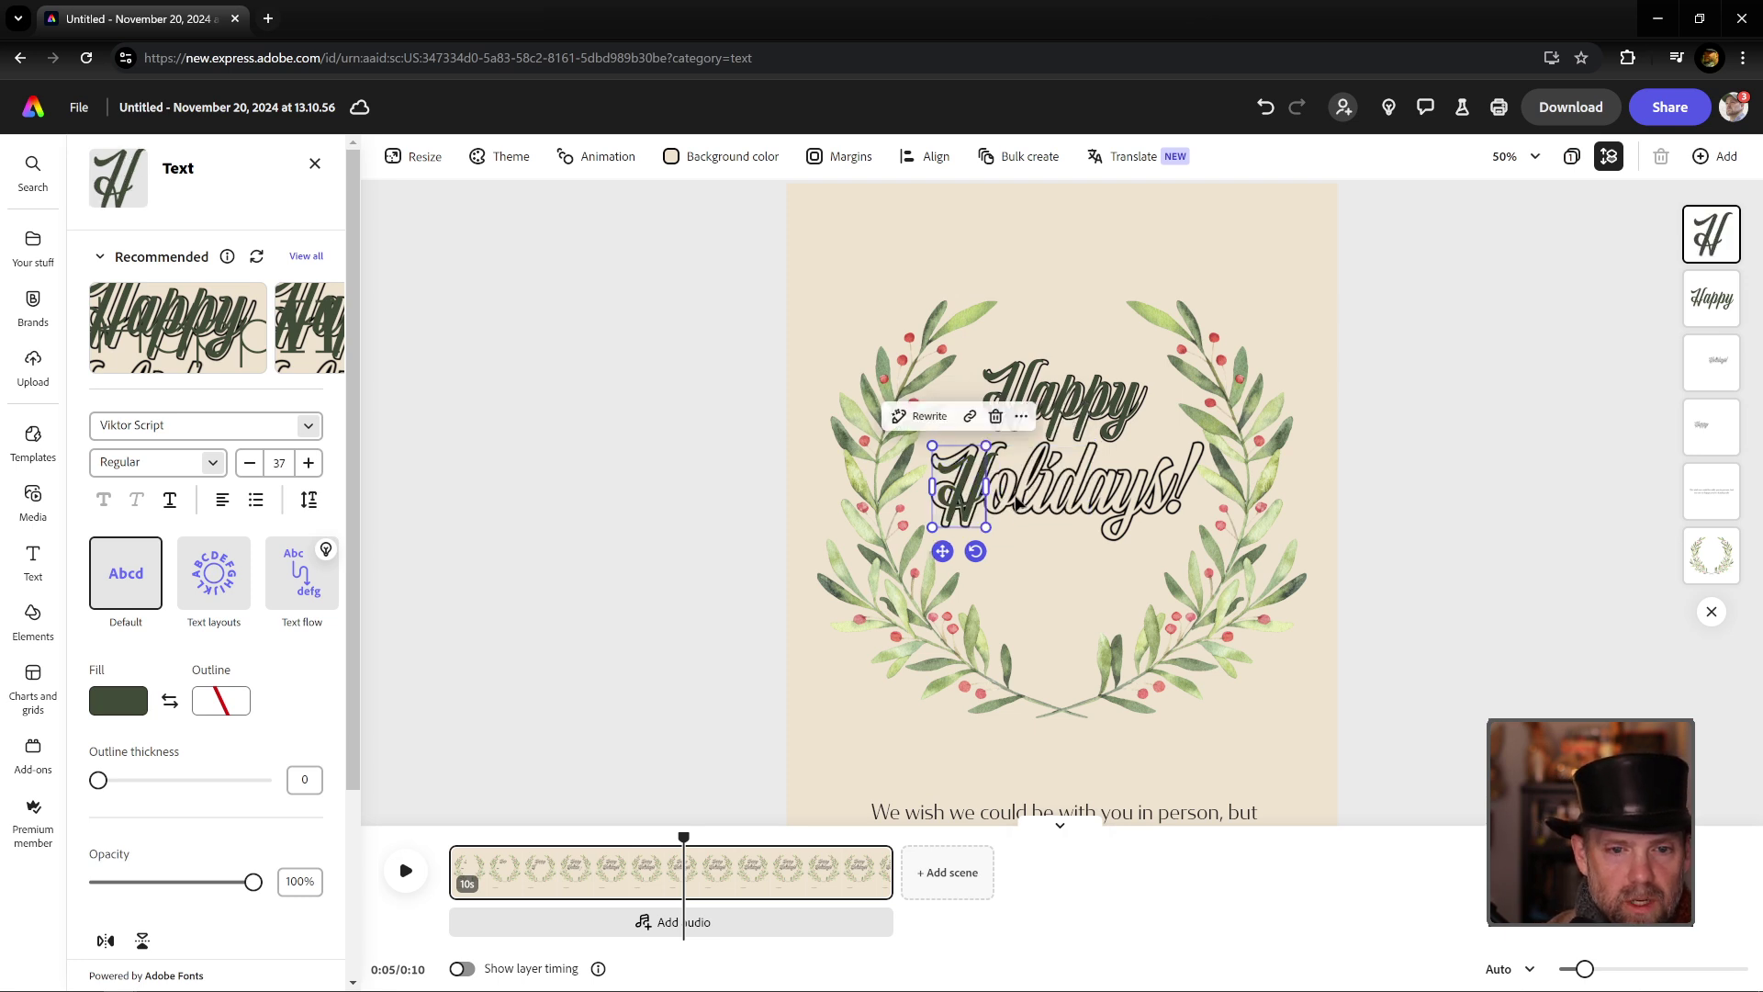
{"action": "type", "text": "days!"}
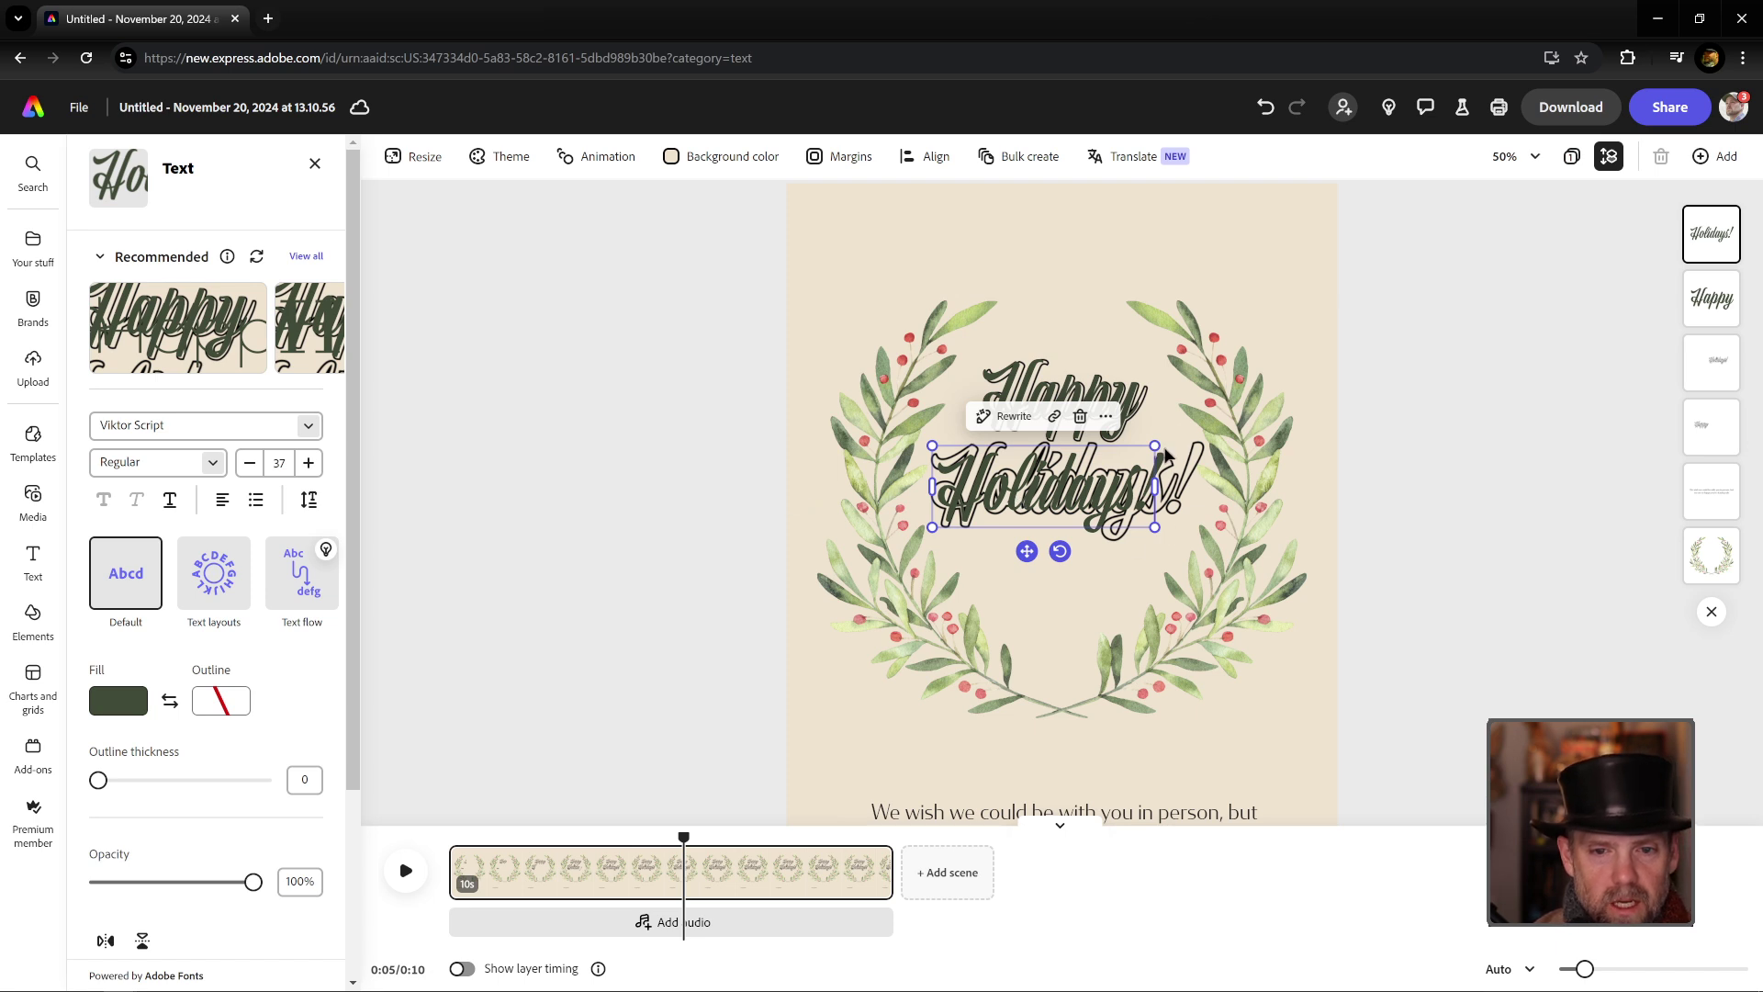
Step: Enlarge the green Holidays! text to font size 43 and align it over the outlined Holidays! lettering
{"action": "left_click_drag", "start_coordinate": [1158, 445], "coordinate": [1207, 432]}
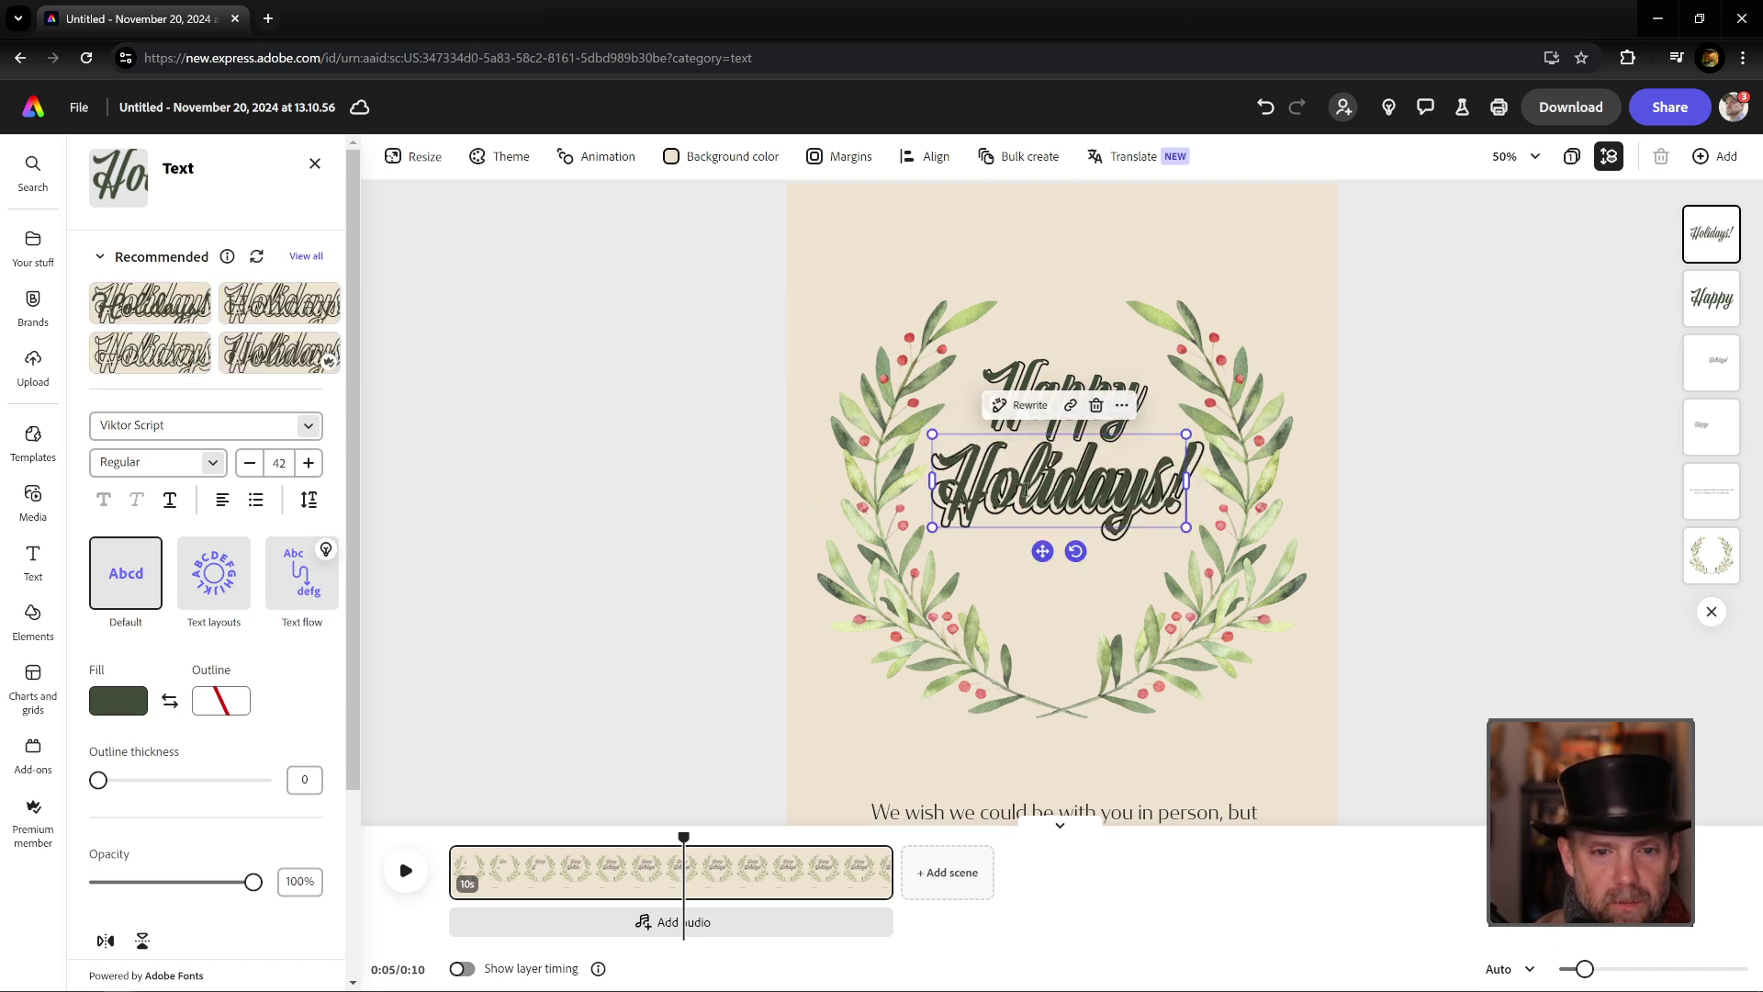
{"action": "left_click", "coordinate": [307, 464]}
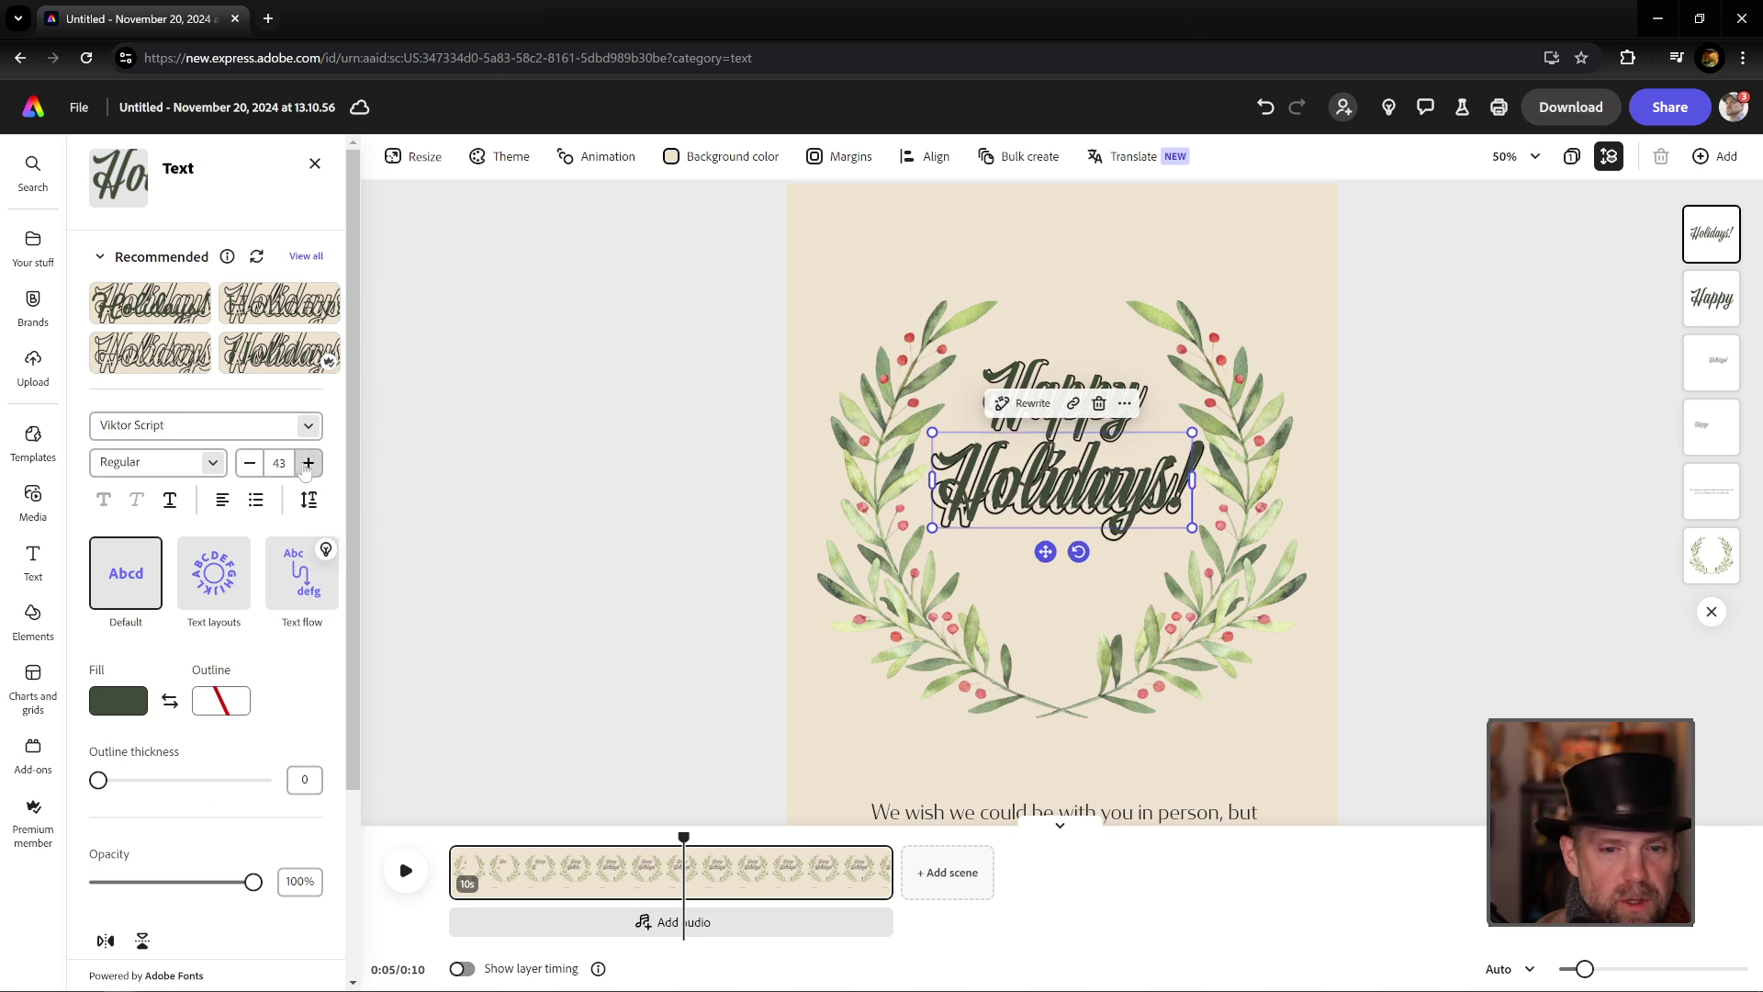
{"action": "left_click", "coordinate": [307, 468]}
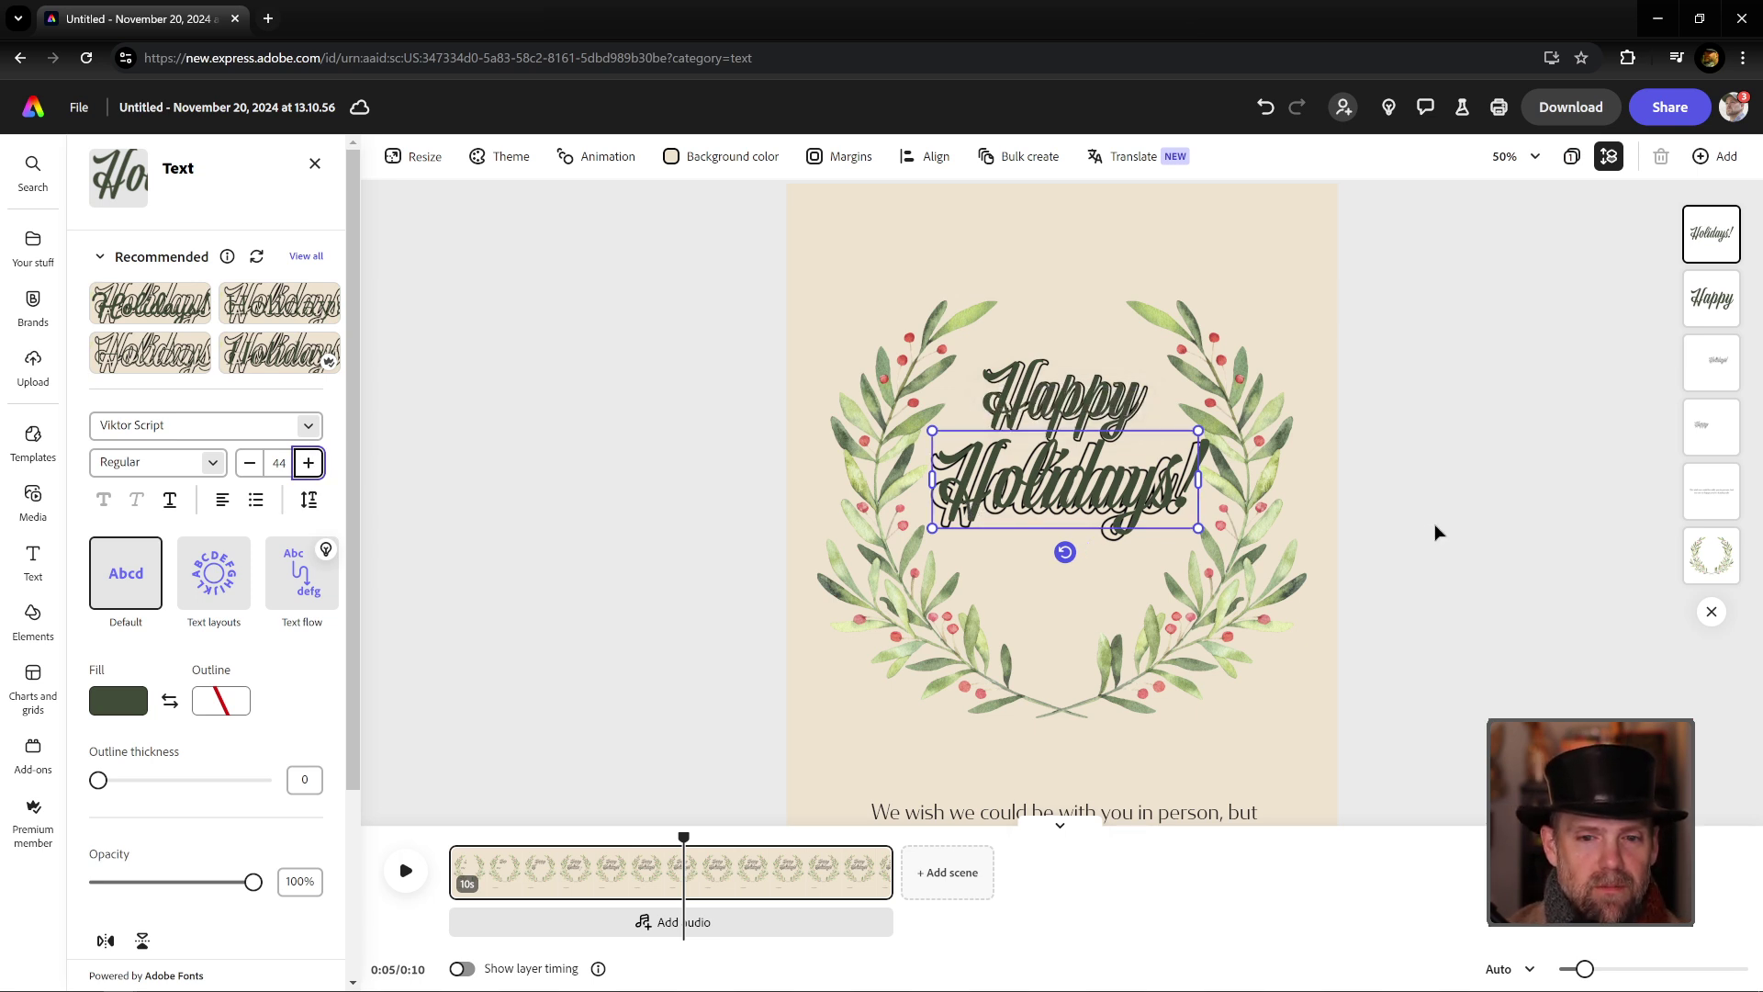
{"action": "left_click", "coordinate": [995, 510]}
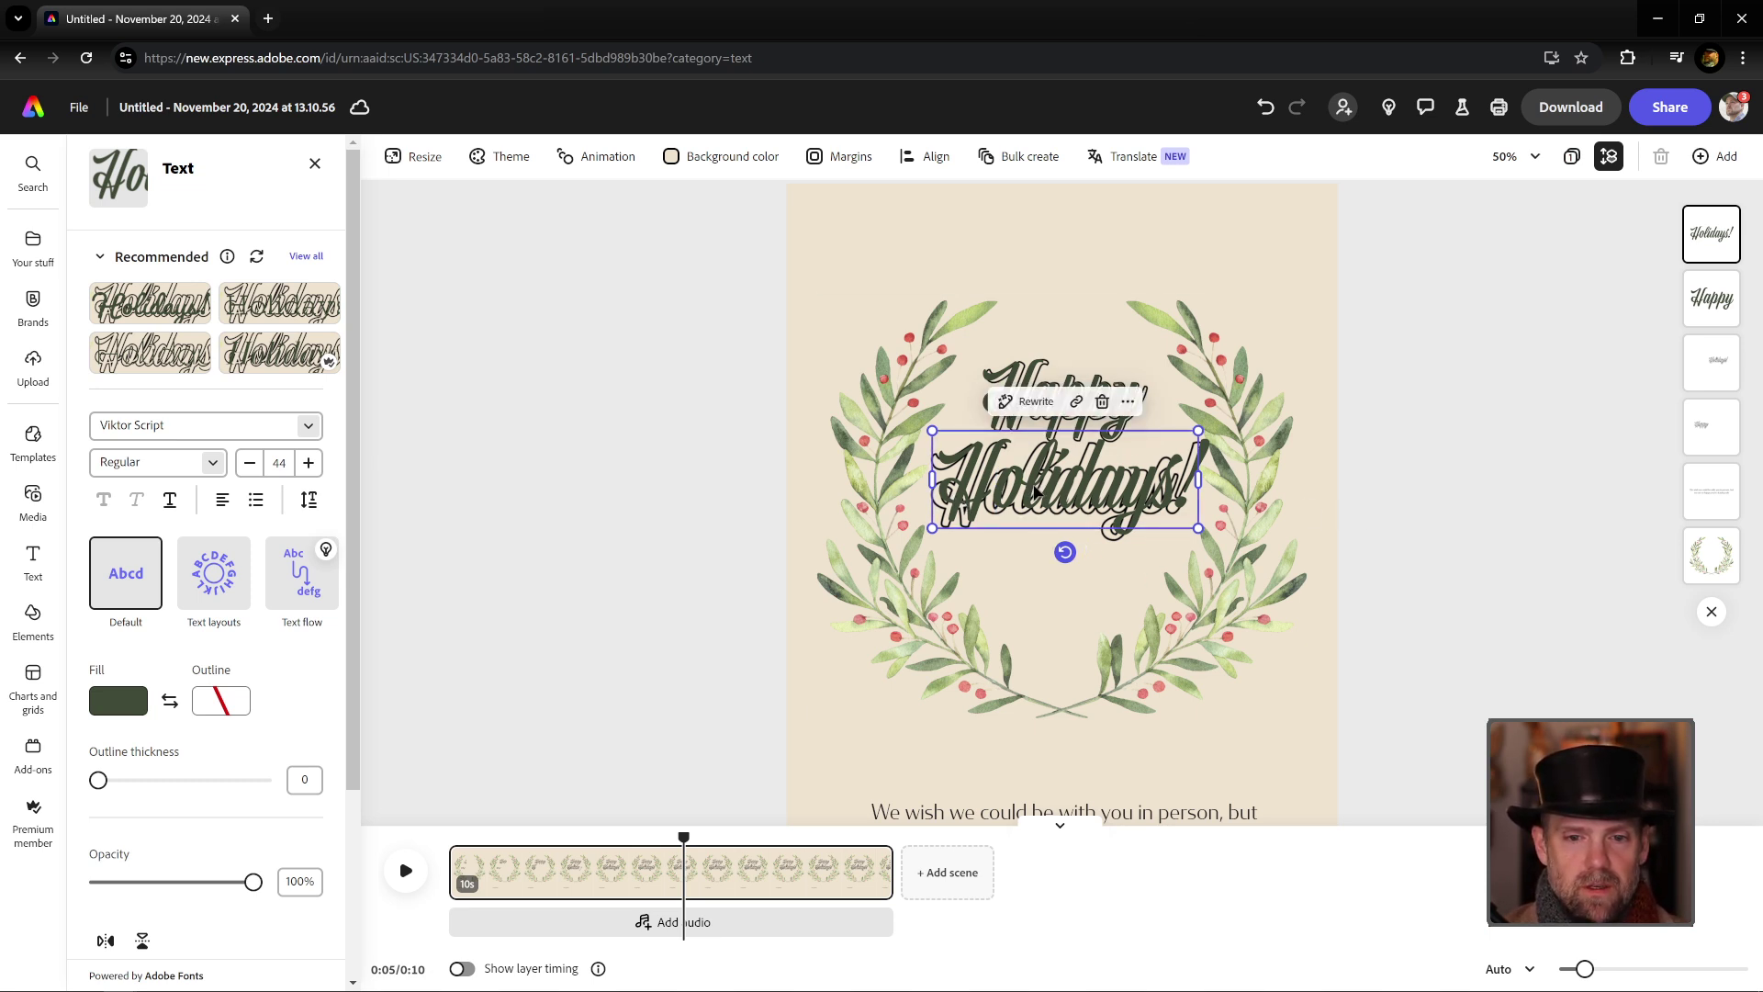
{"action": "left_click_drag", "start_coordinate": [1035, 497], "coordinate": [1022, 501]}
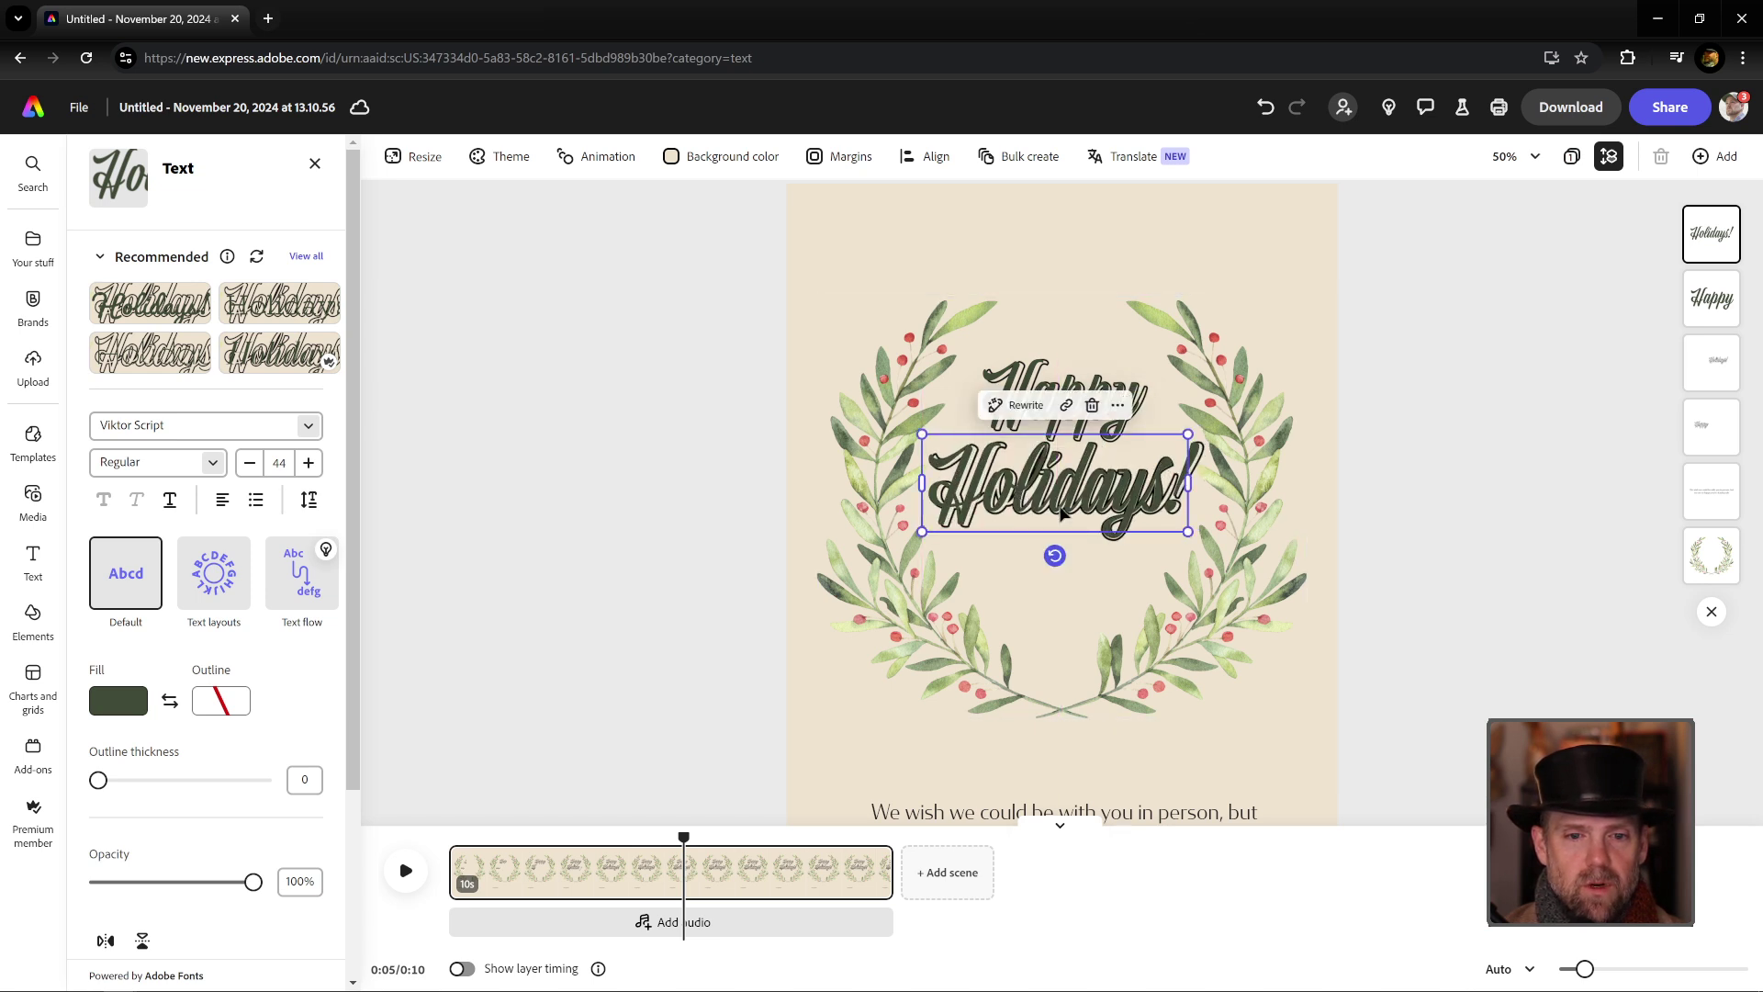
{"action": "left_click", "coordinate": [249, 462]}
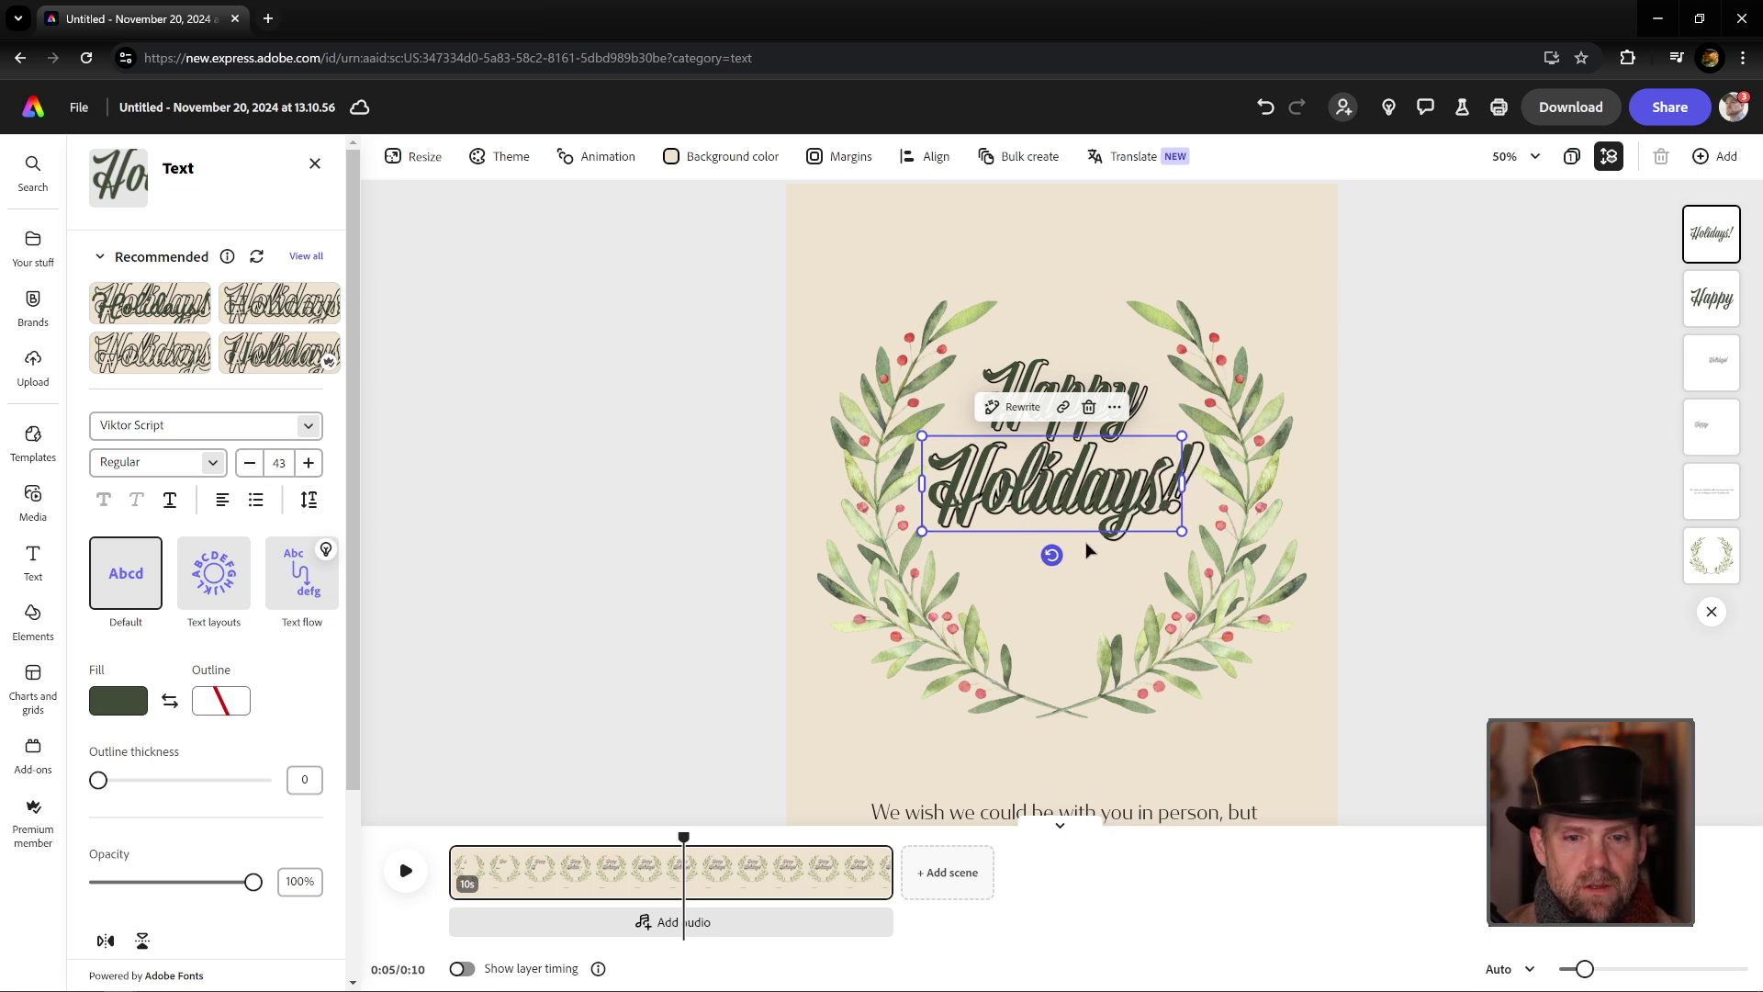
{"action": "left_click", "coordinate": [1506, 499]}
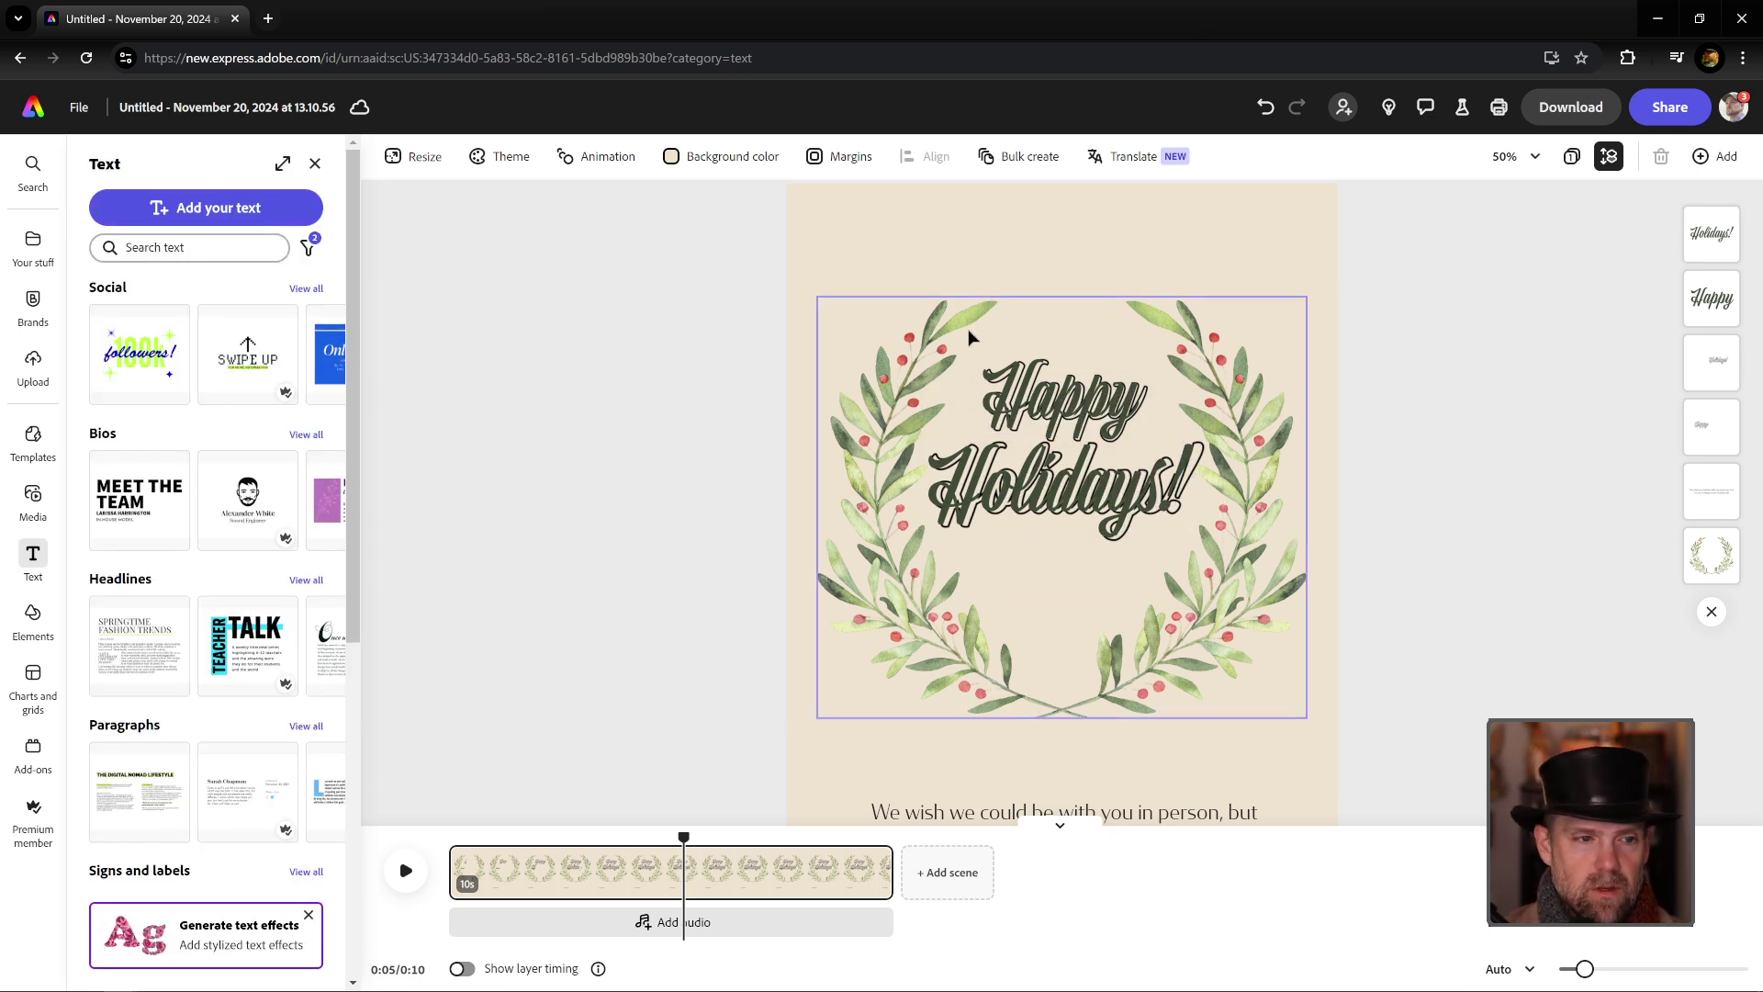
{"action": "left_click", "coordinate": [990, 496]}
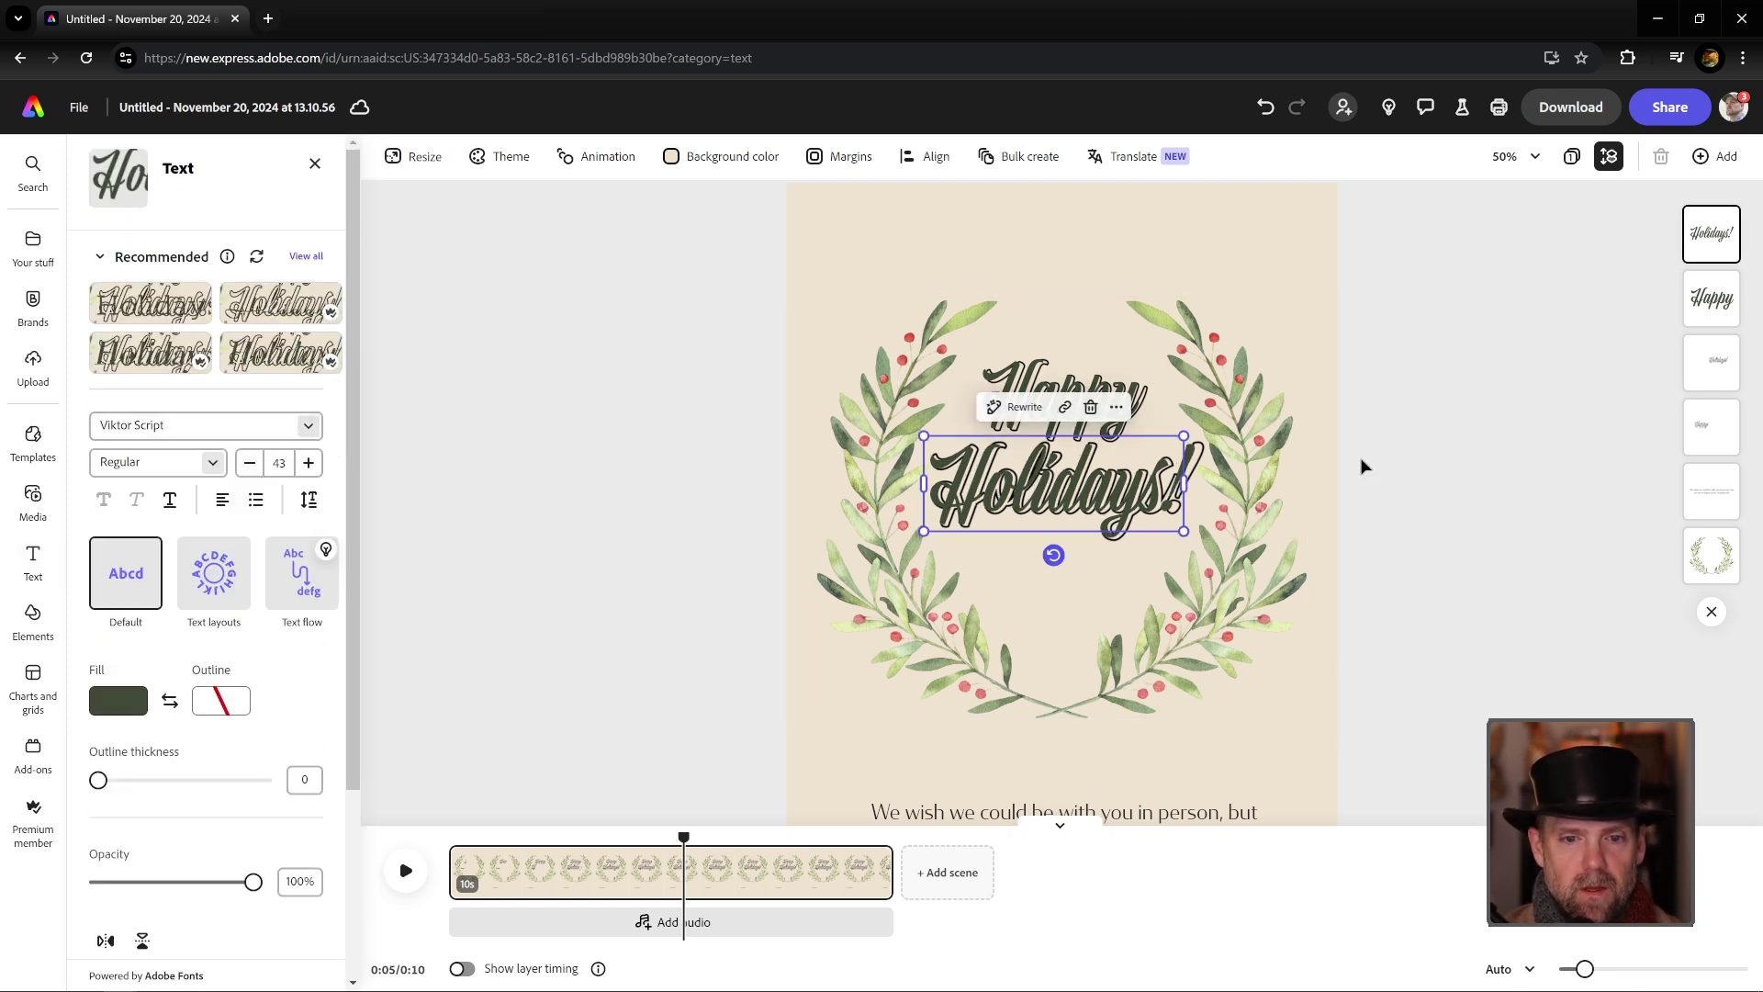
{"action": "left_click", "coordinate": [1348, 484]}
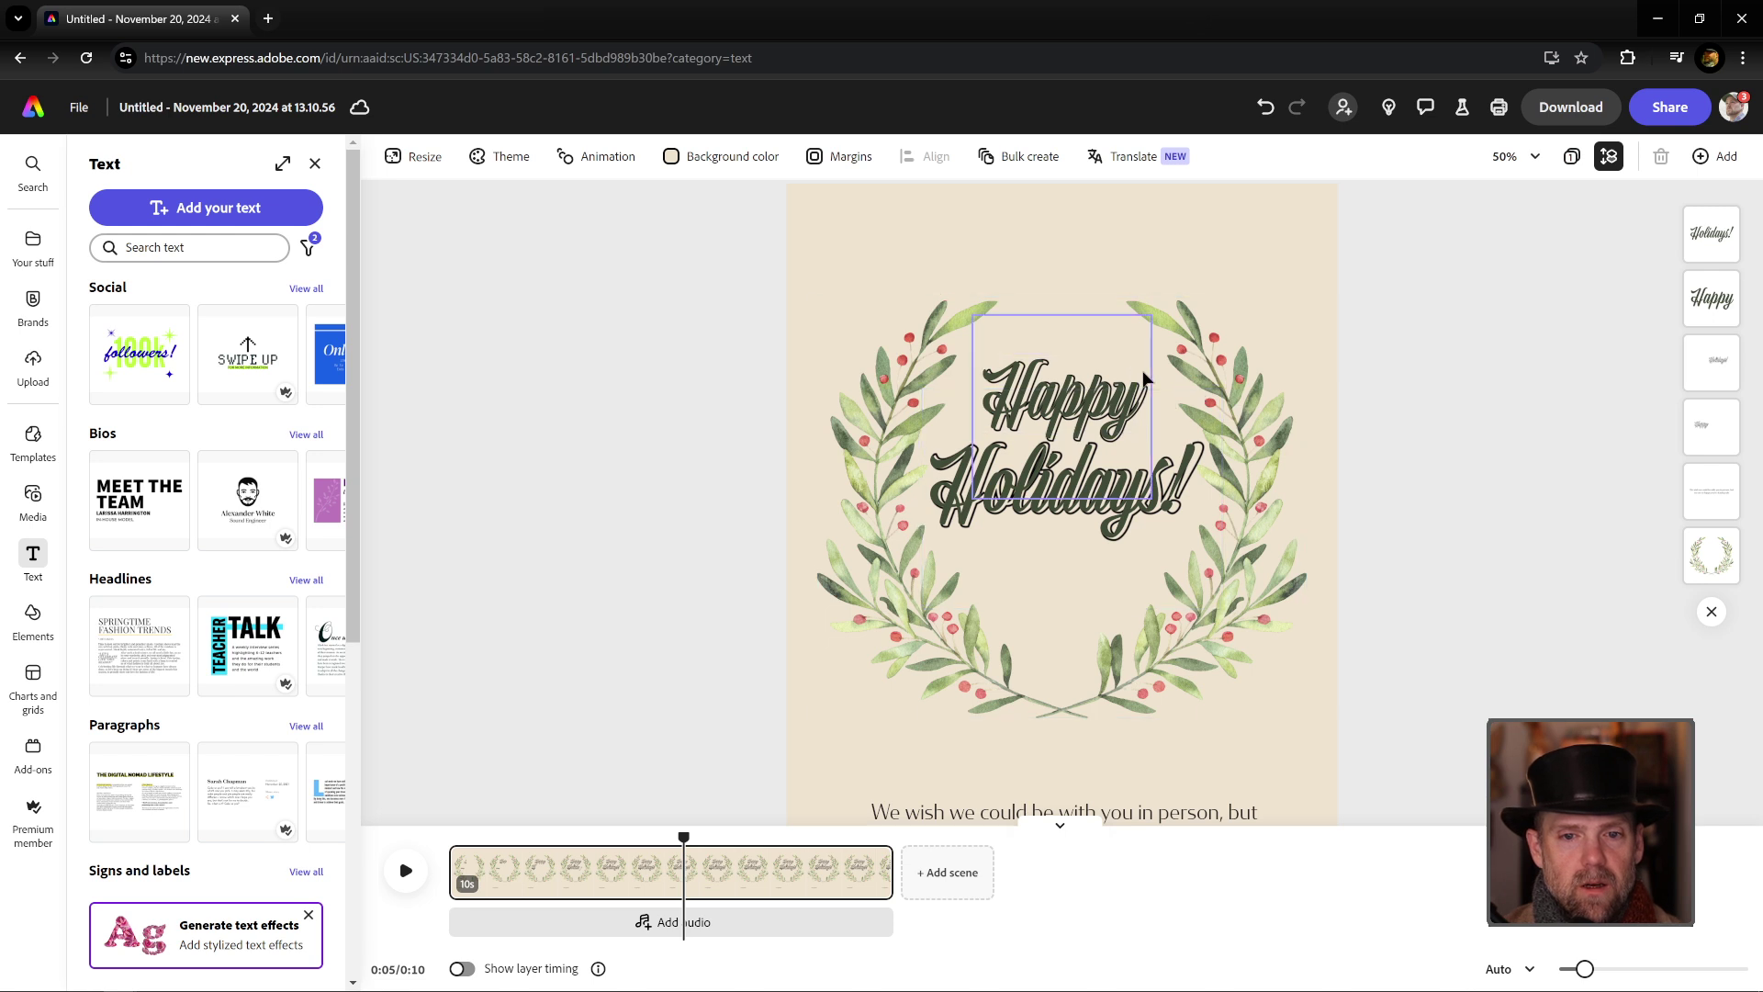
Step: Set the duotone highlights of the outlined Happy animation to a red sampled from a wreath berry (#BF493B)
{"action": "left_click", "coordinate": [1084, 404]}
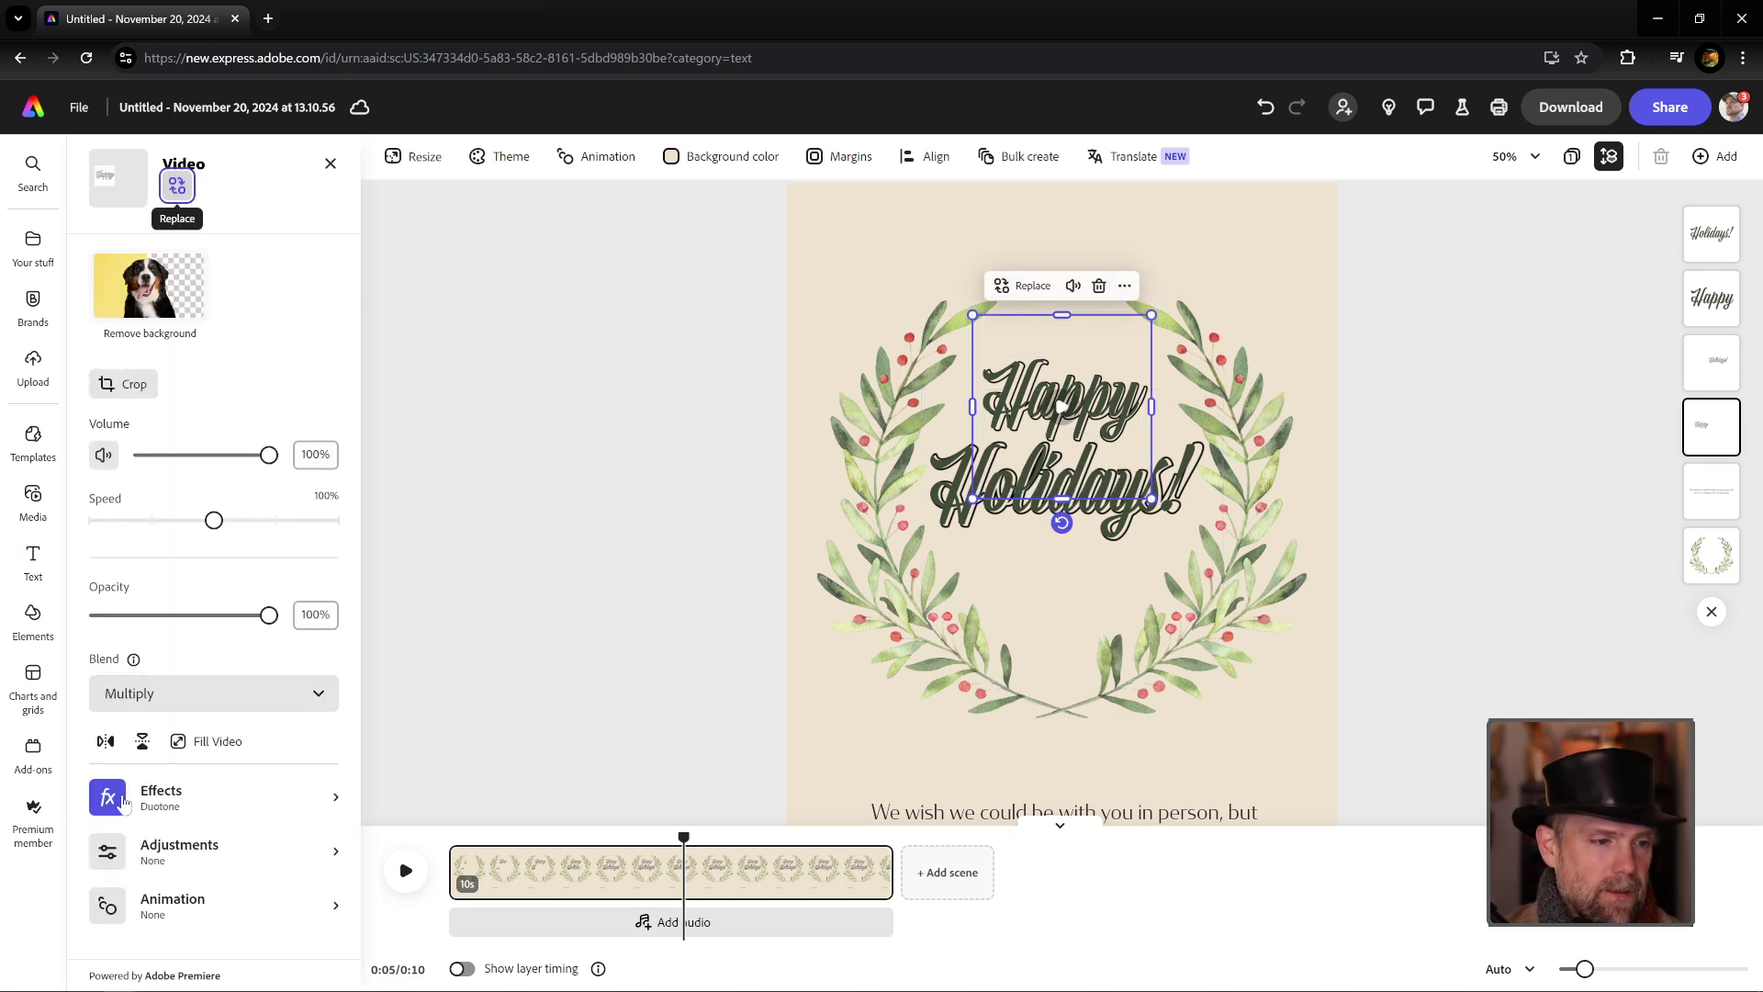
{"action": "left_click", "coordinate": [153, 790]}
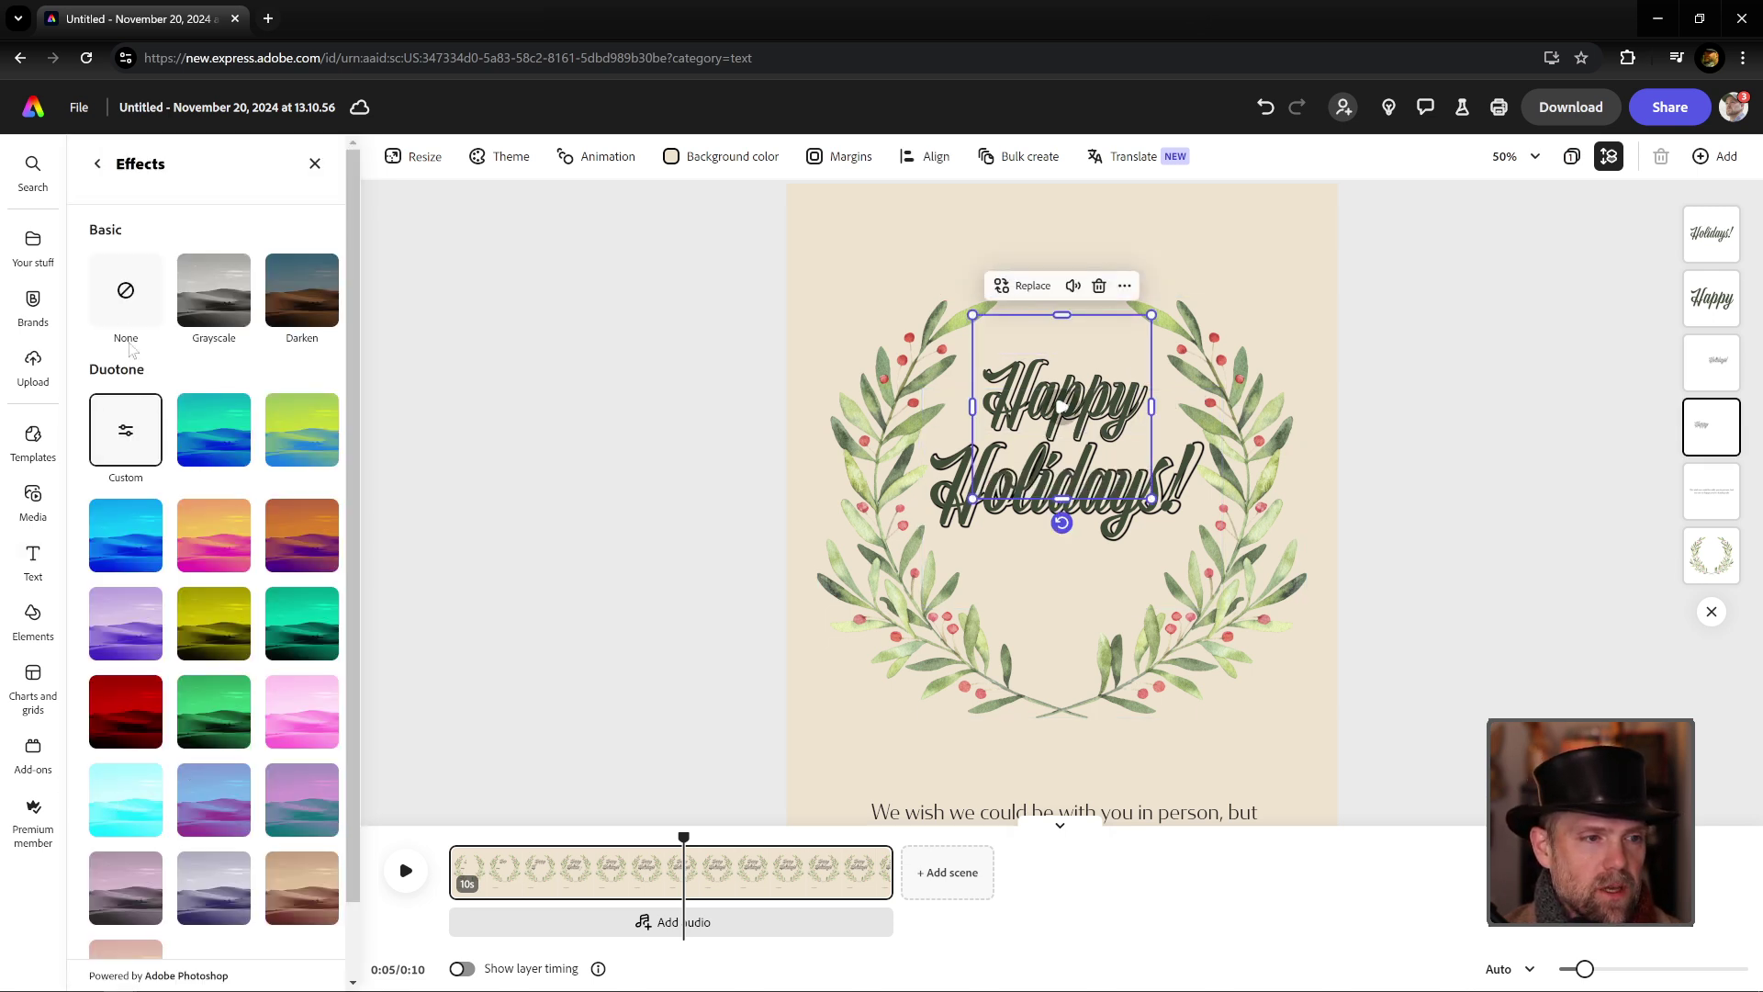
{"action": "left_click", "coordinate": [128, 430]}
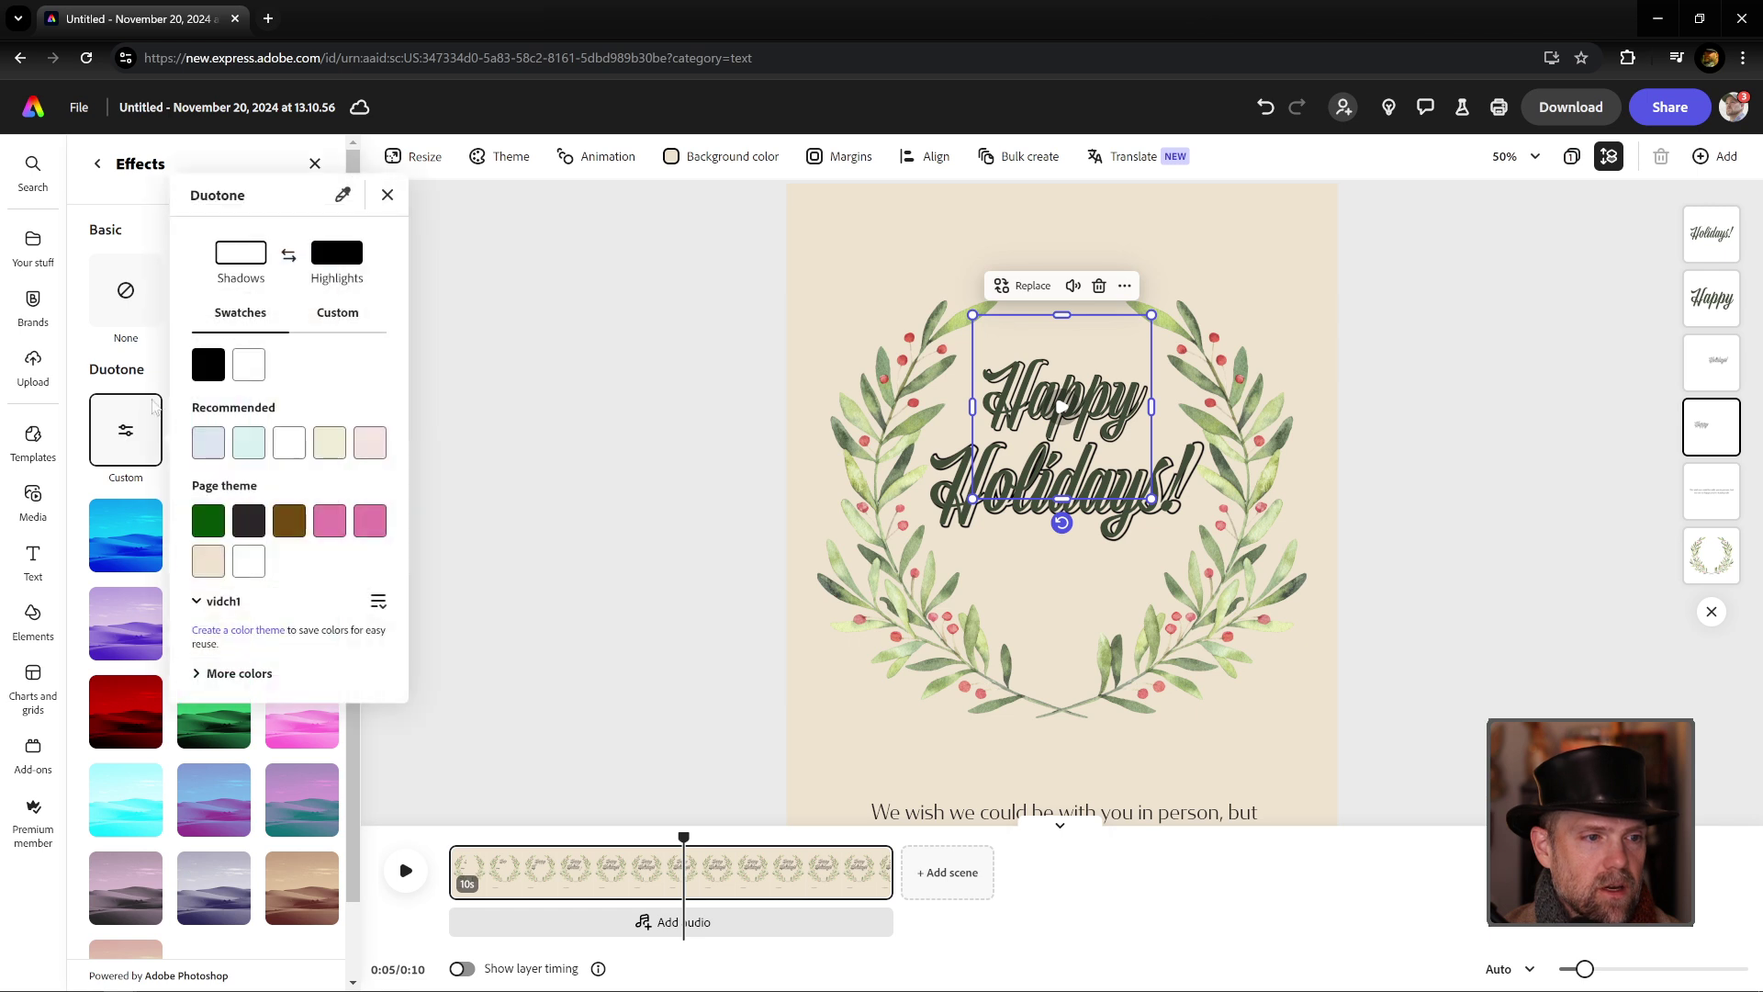
{"action": "left_click", "coordinate": [352, 259]}
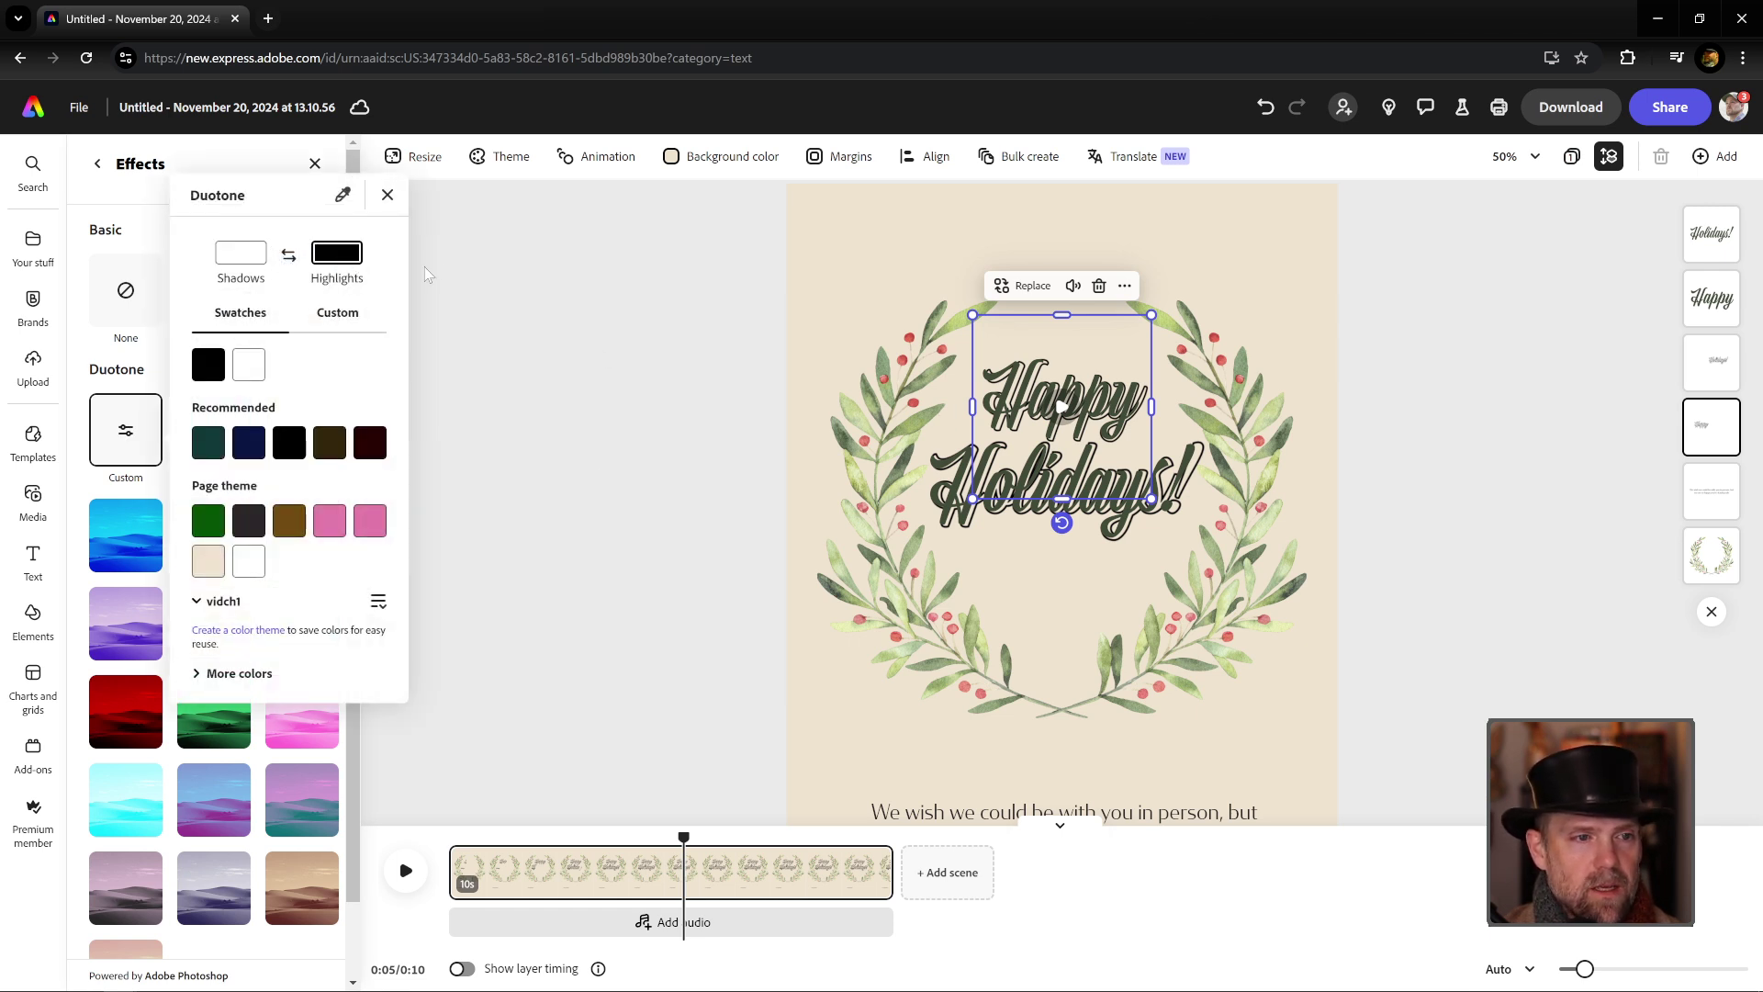
{"action": "left_click", "coordinate": [257, 368]}
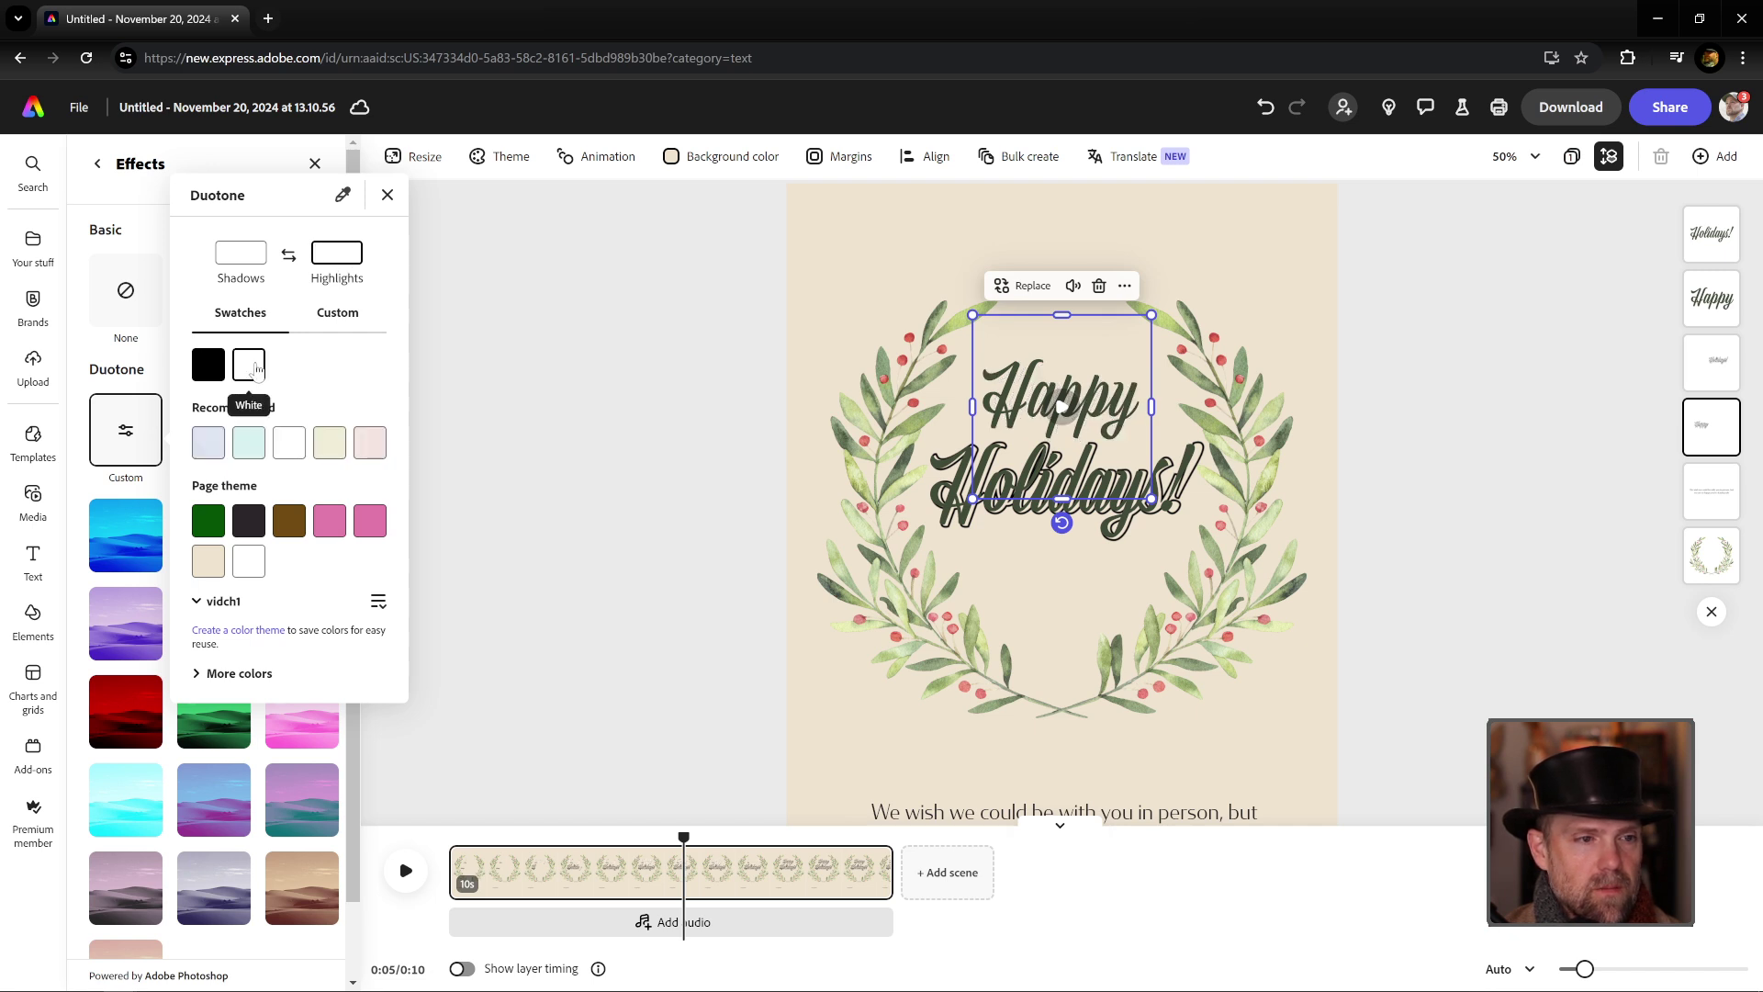
{"action": "left_click", "coordinate": [212, 367]}
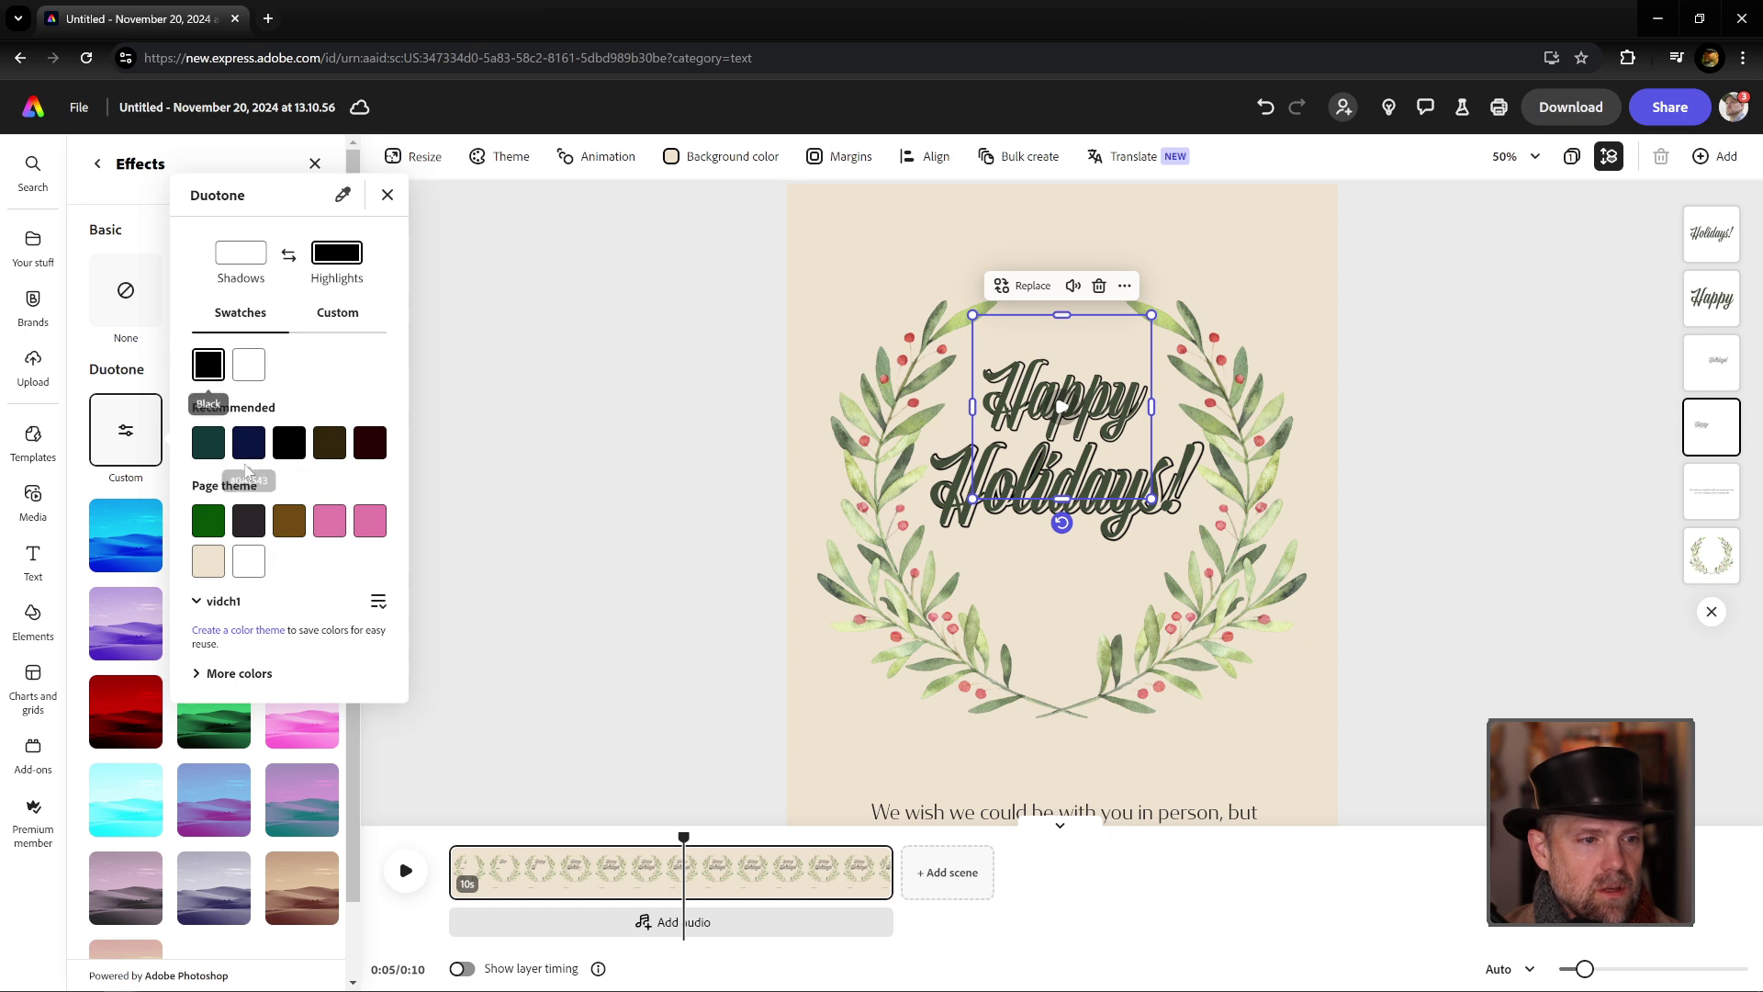
{"action": "left_click", "coordinate": [353, 316]}
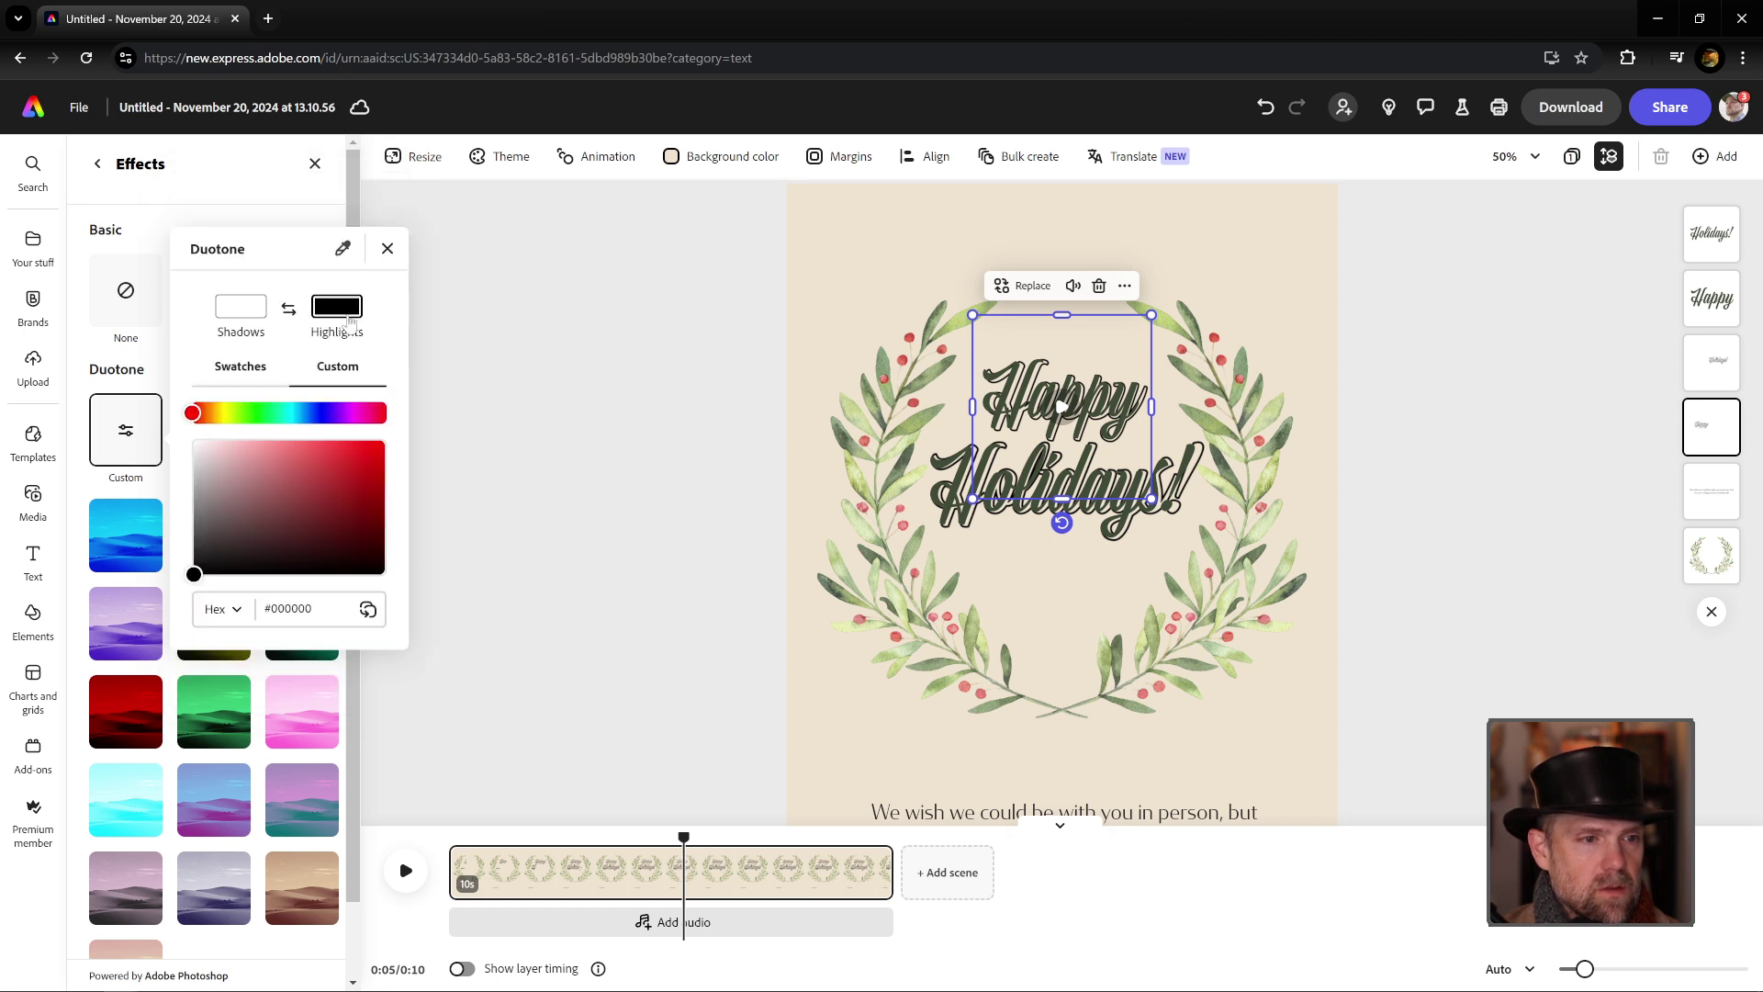
{"action": "left_click", "coordinate": [343, 248]}
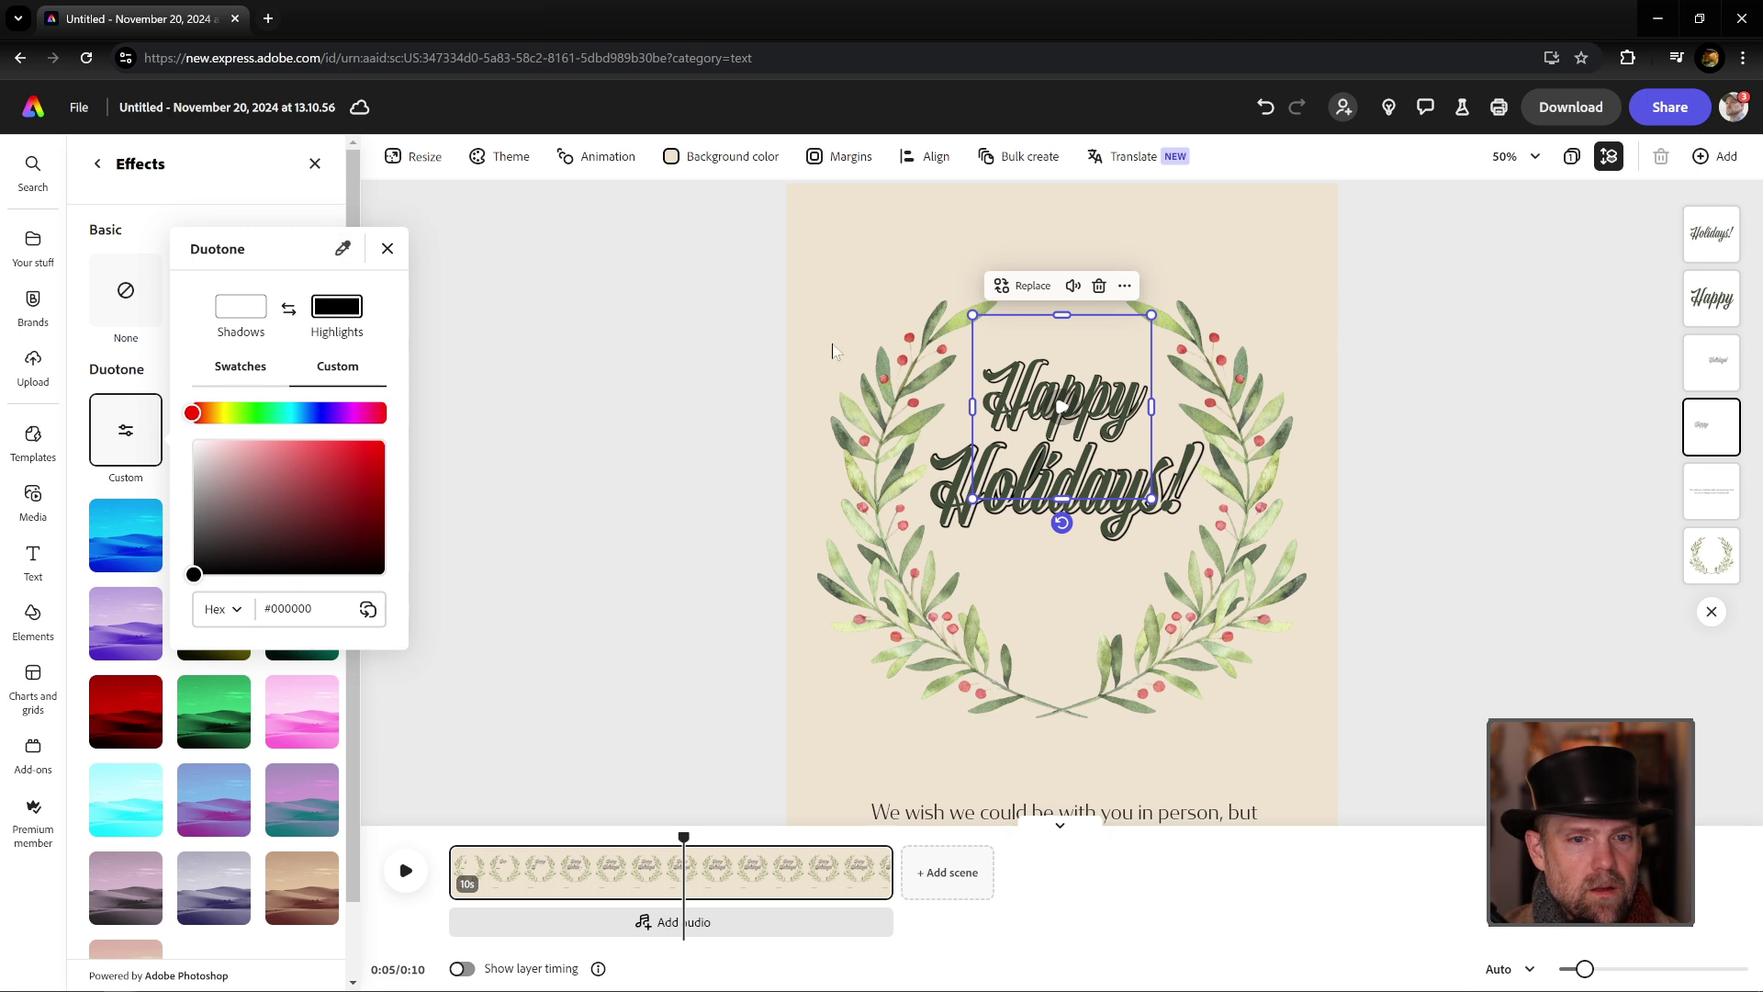
{"action": "left_click", "coordinate": [910, 336]}
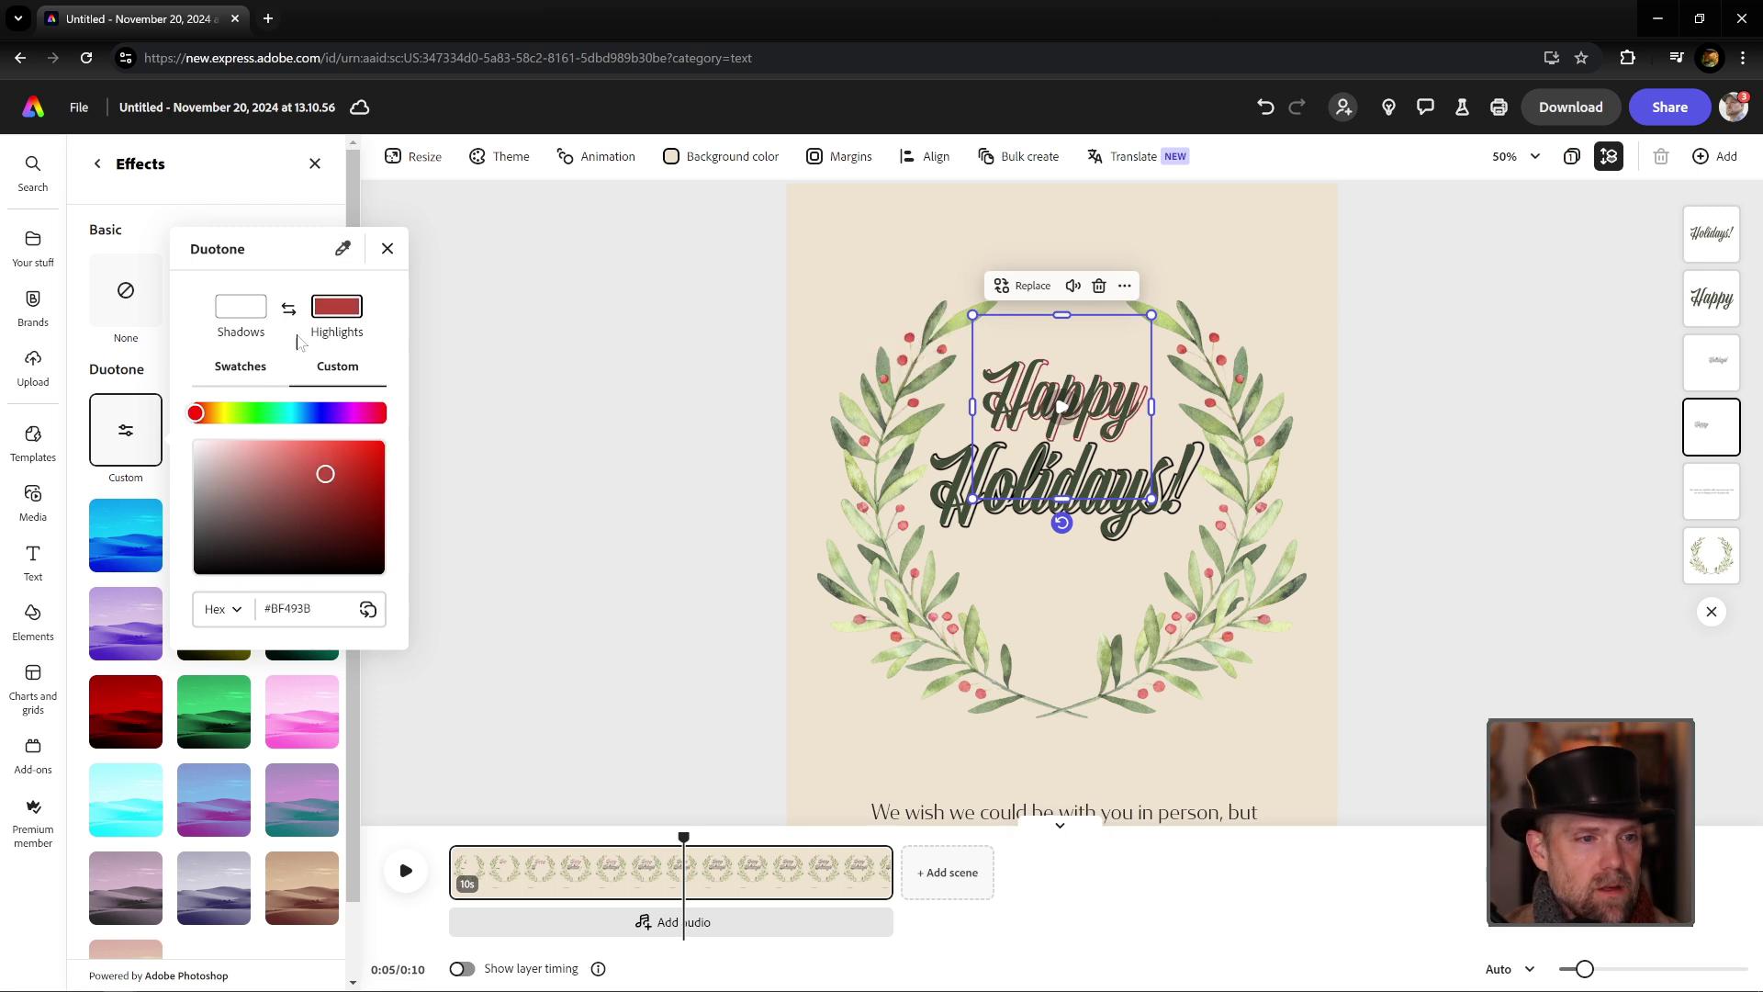
{"action": "left_click", "coordinate": [444, 253]}
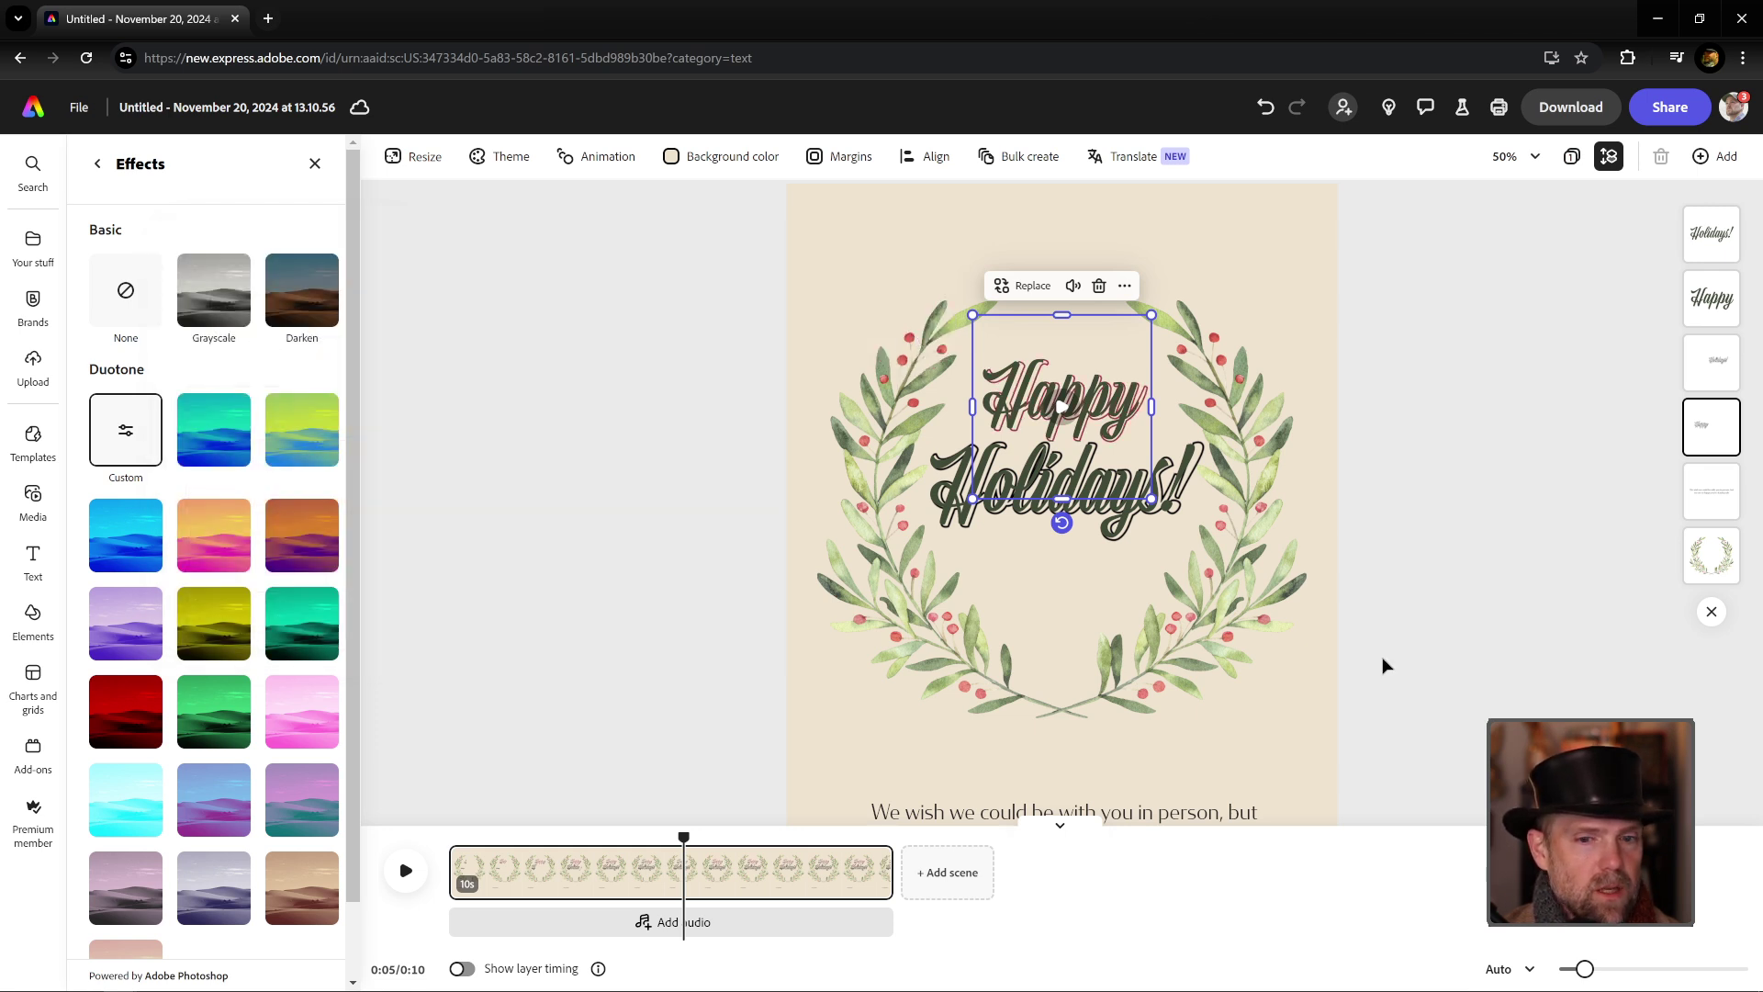
Step: Open the custom duotone colour settings of the outlined Holidays! animation
{"action": "left_click", "coordinate": [1054, 512]}
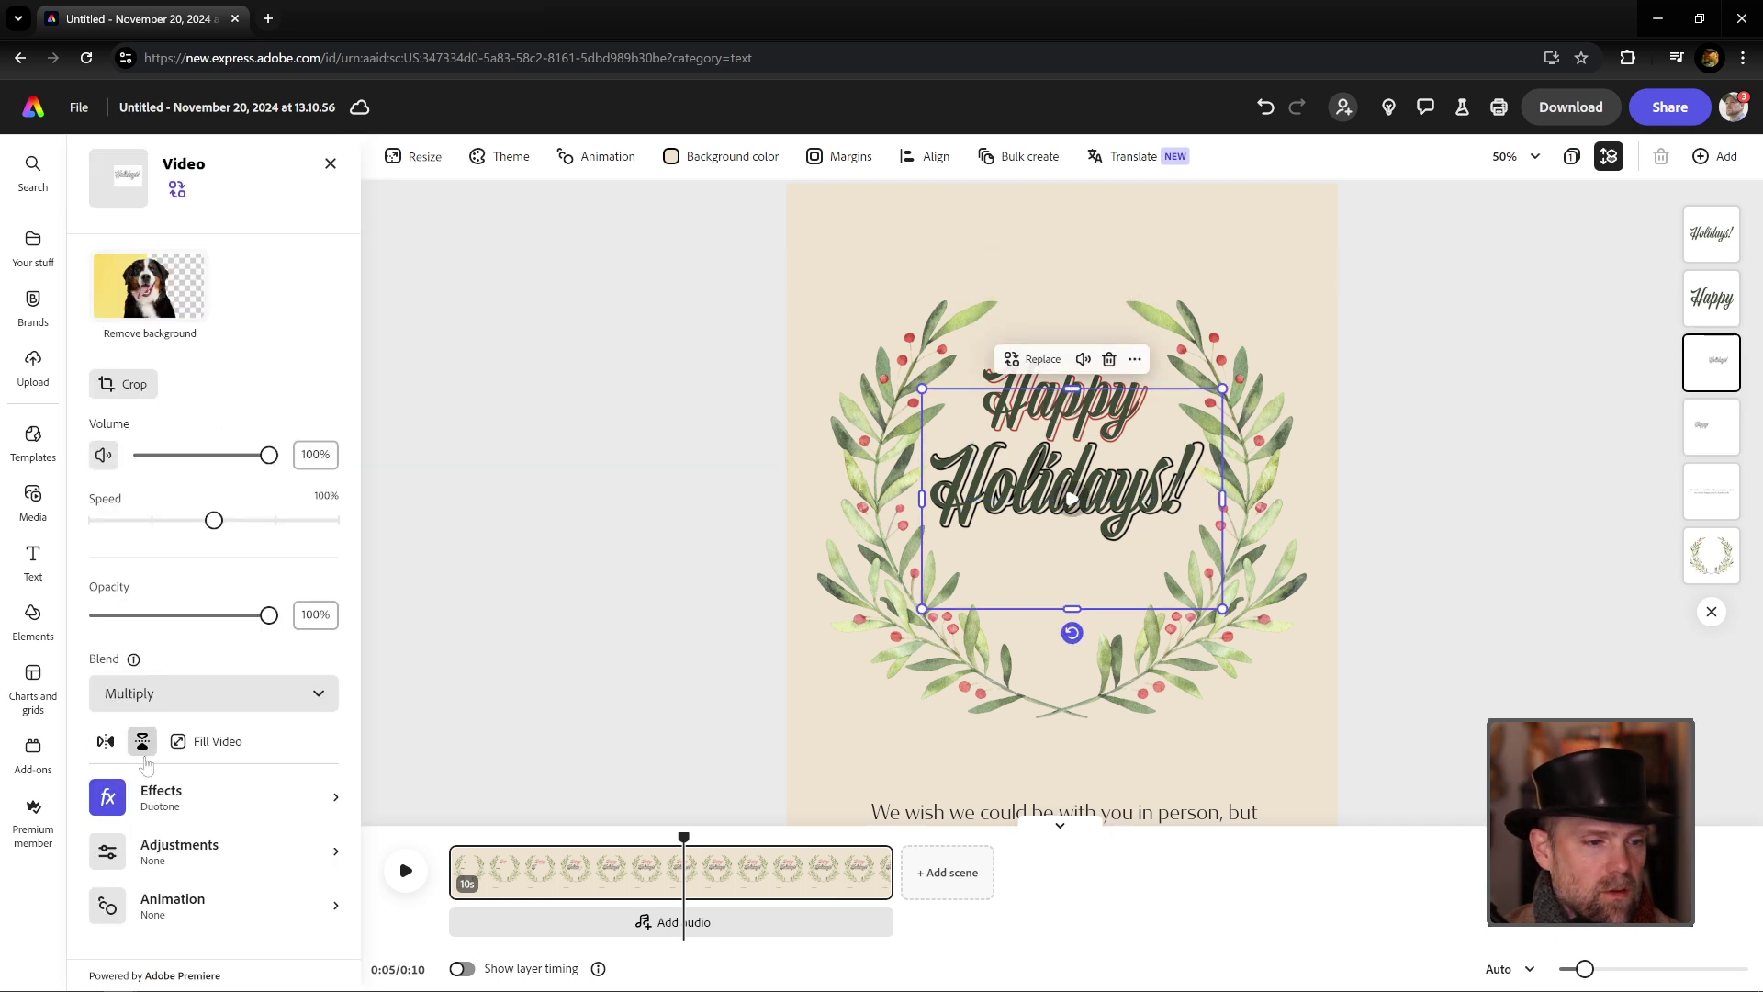
{"action": "left_click", "coordinate": [183, 797]}
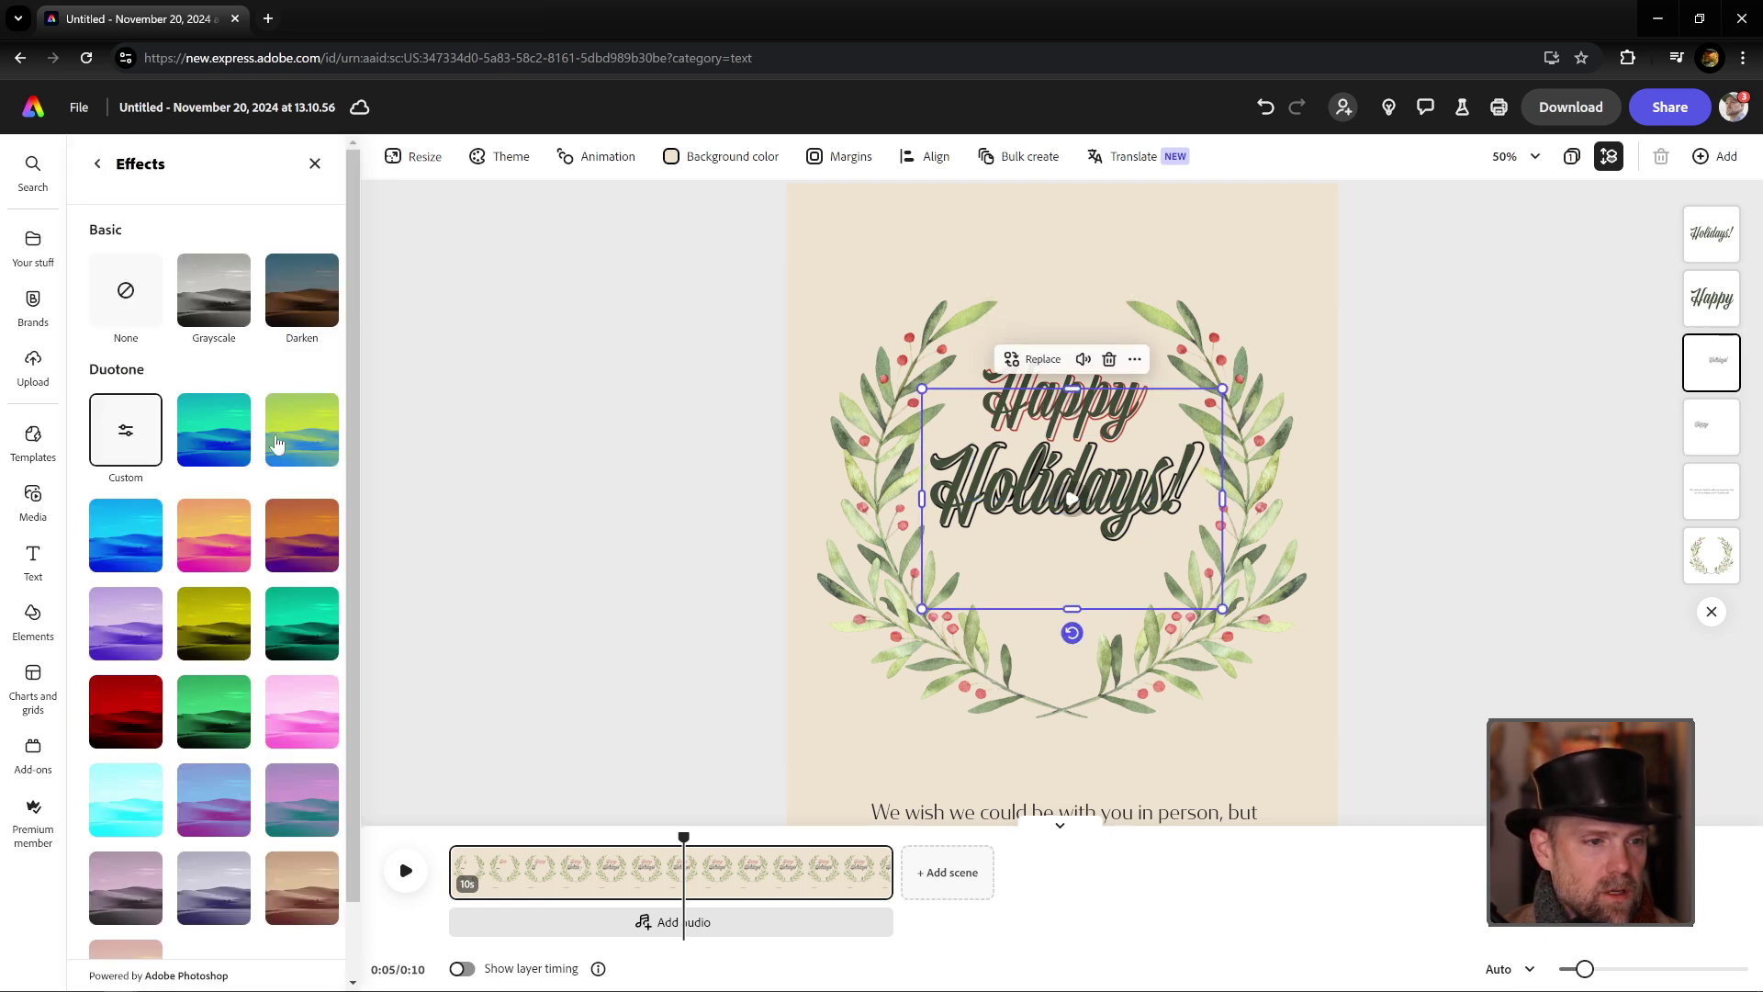
{"action": "left_click", "coordinate": [126, 449]}
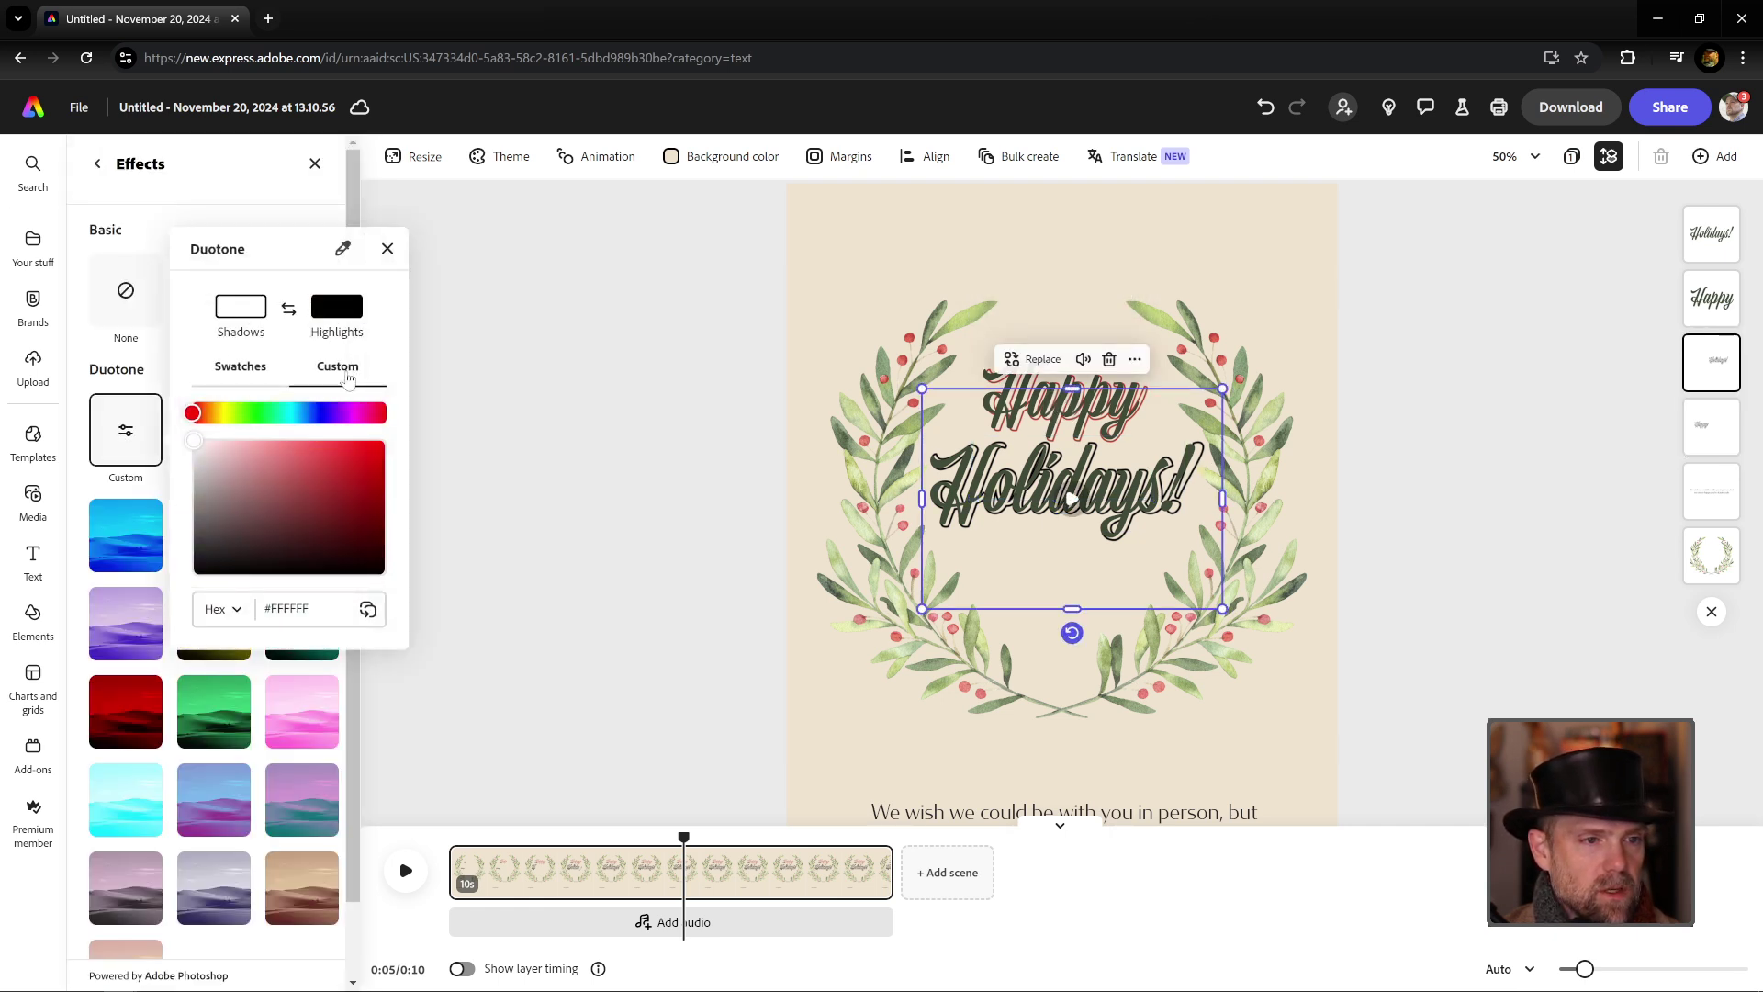
{"action": "left_click", "coordinate": [341, 250]}
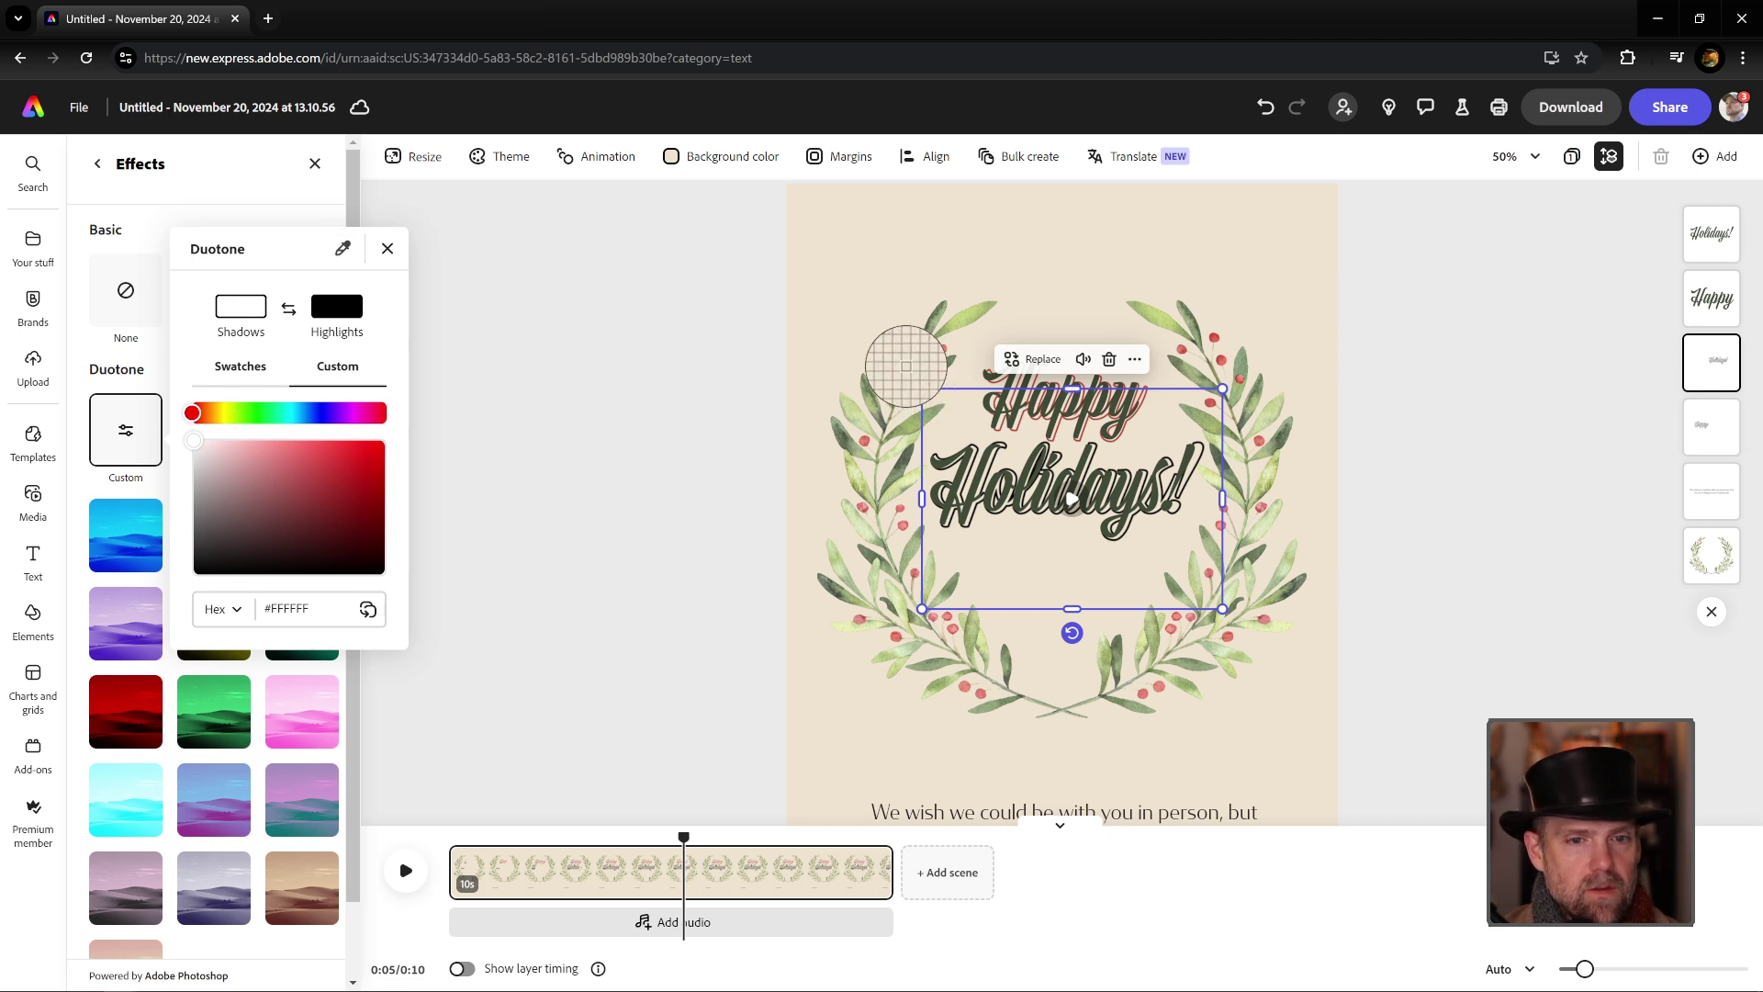
{"action": "left_click", "coordinate": [899, 356]}
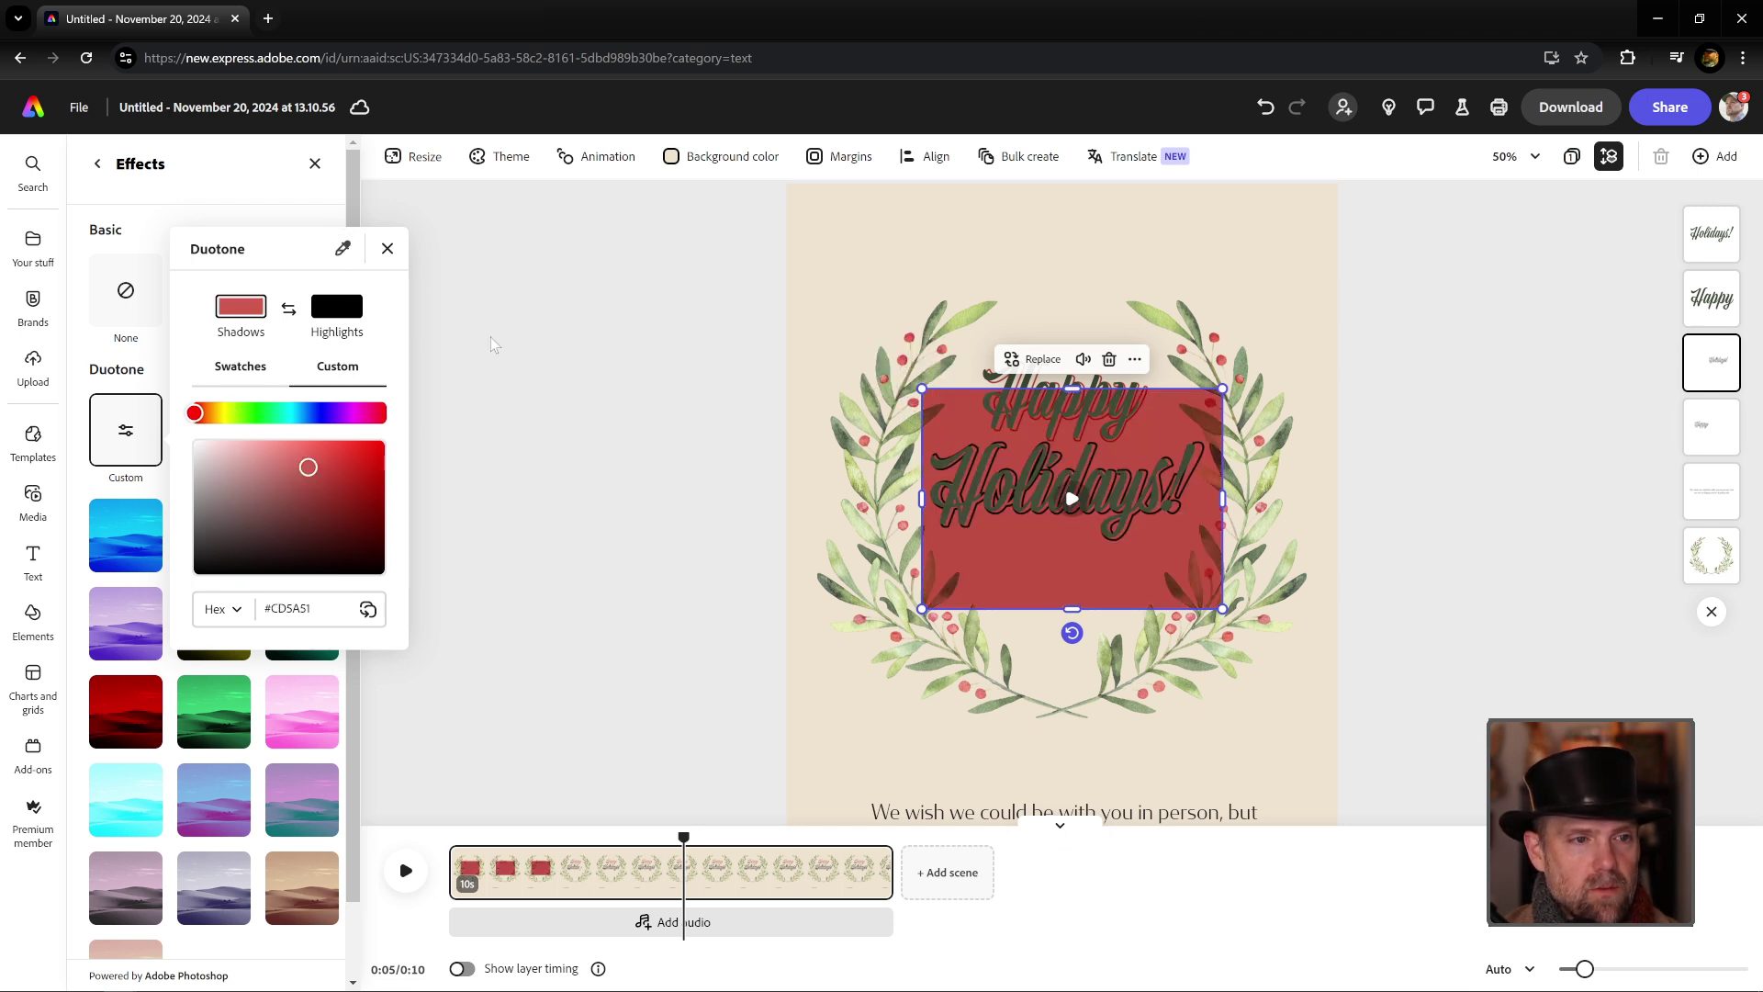
{"action": "key", "text": "ctrl+z"}
Step: Set the duotone highlights of the outlined Holidays! animation to a berry red sampled from the wreath (#CB4F40)
{"action": "left_click", "coordinate": [342, 257]}
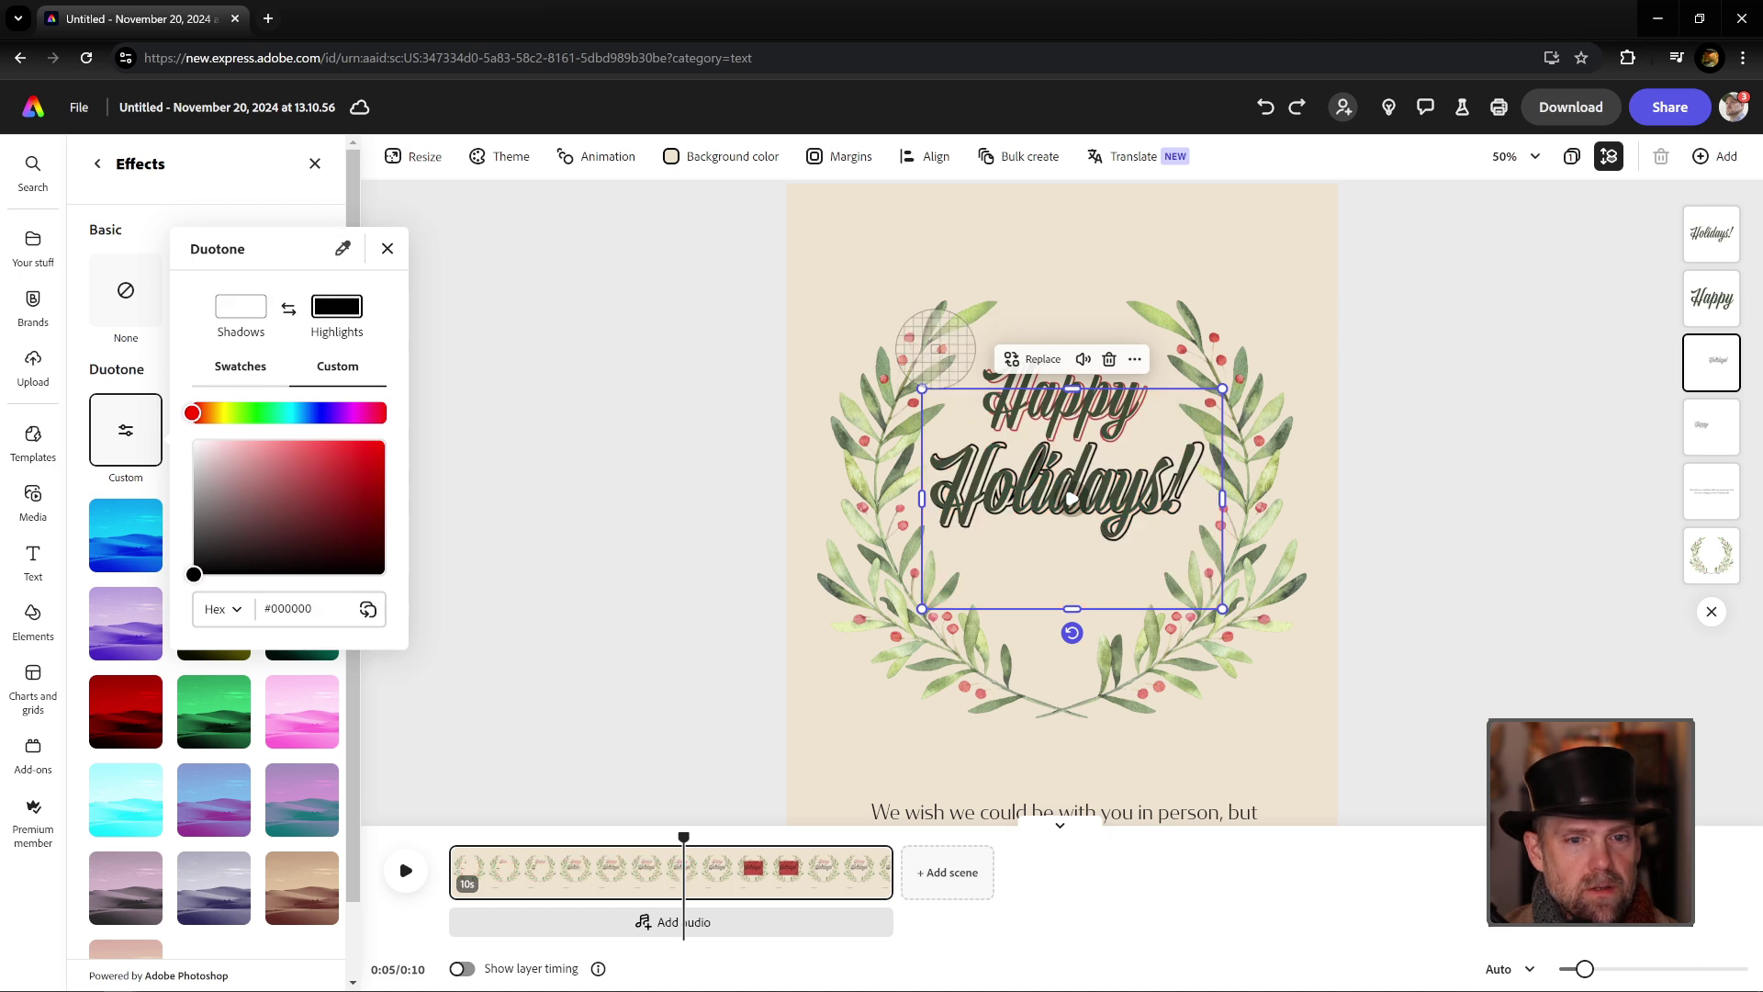
{"action": "left_click", "coordinate": [902, 359]}
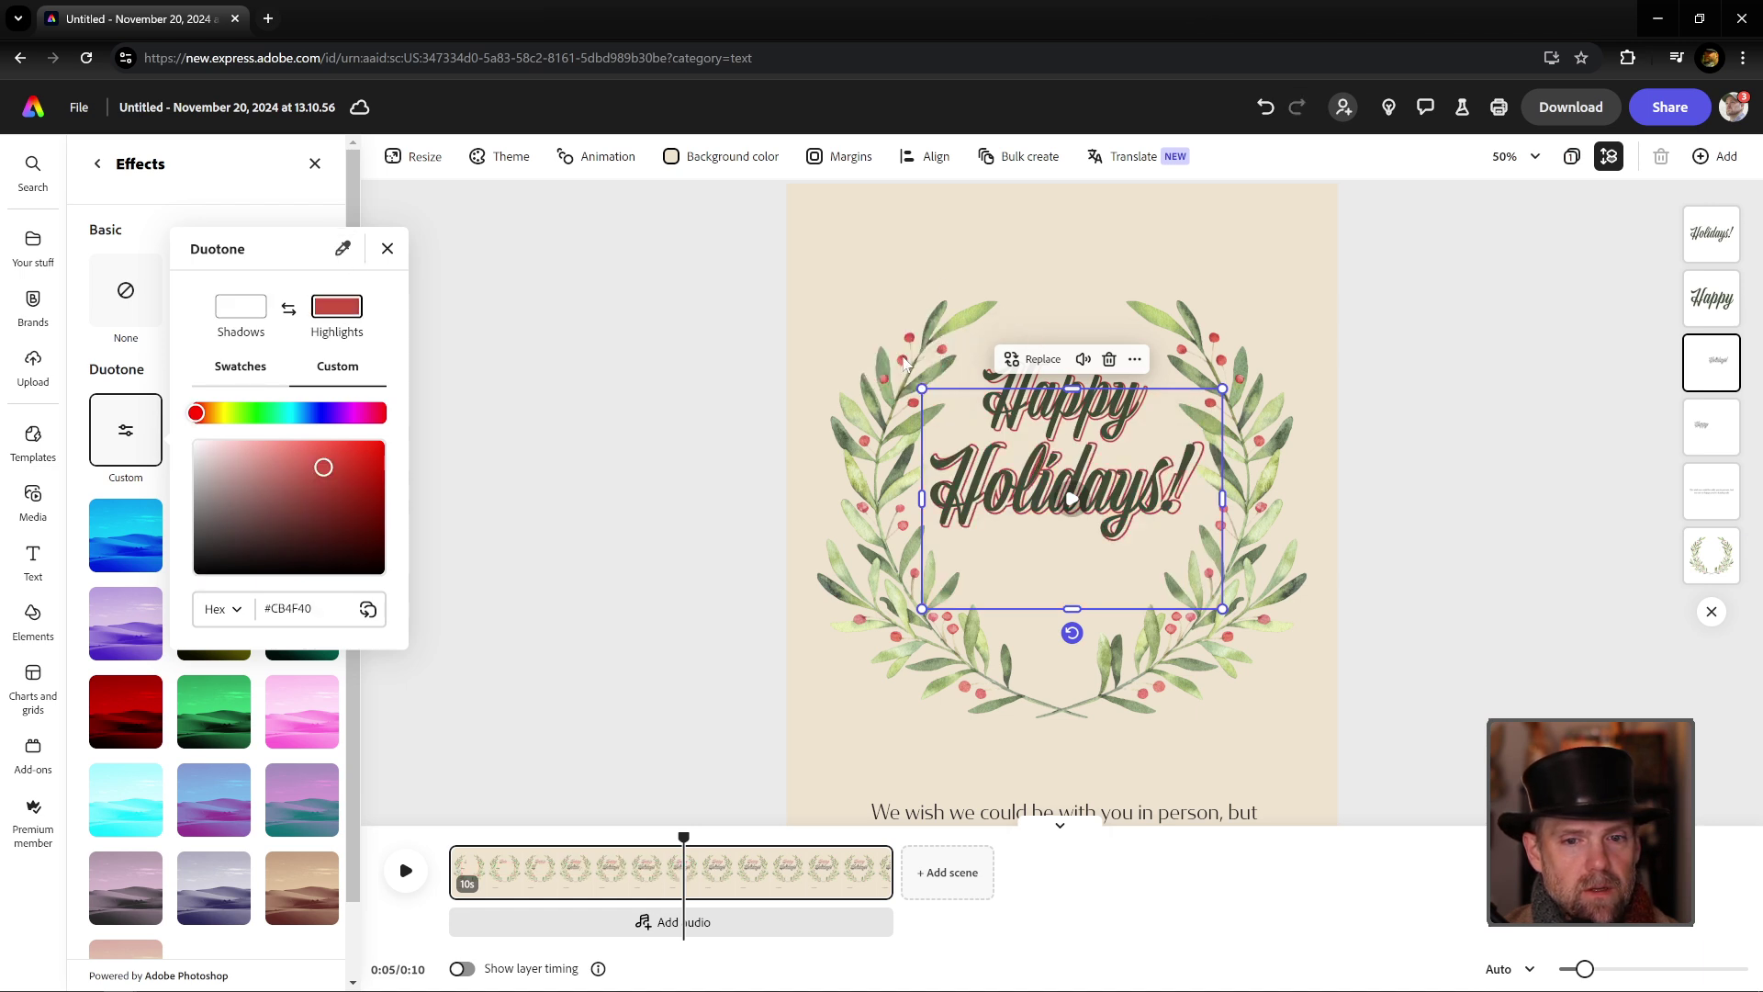
{"action": "left_click", "coordinate": [1253, 421]}
{"action": "left_click", "coordinate": [625, 338]}
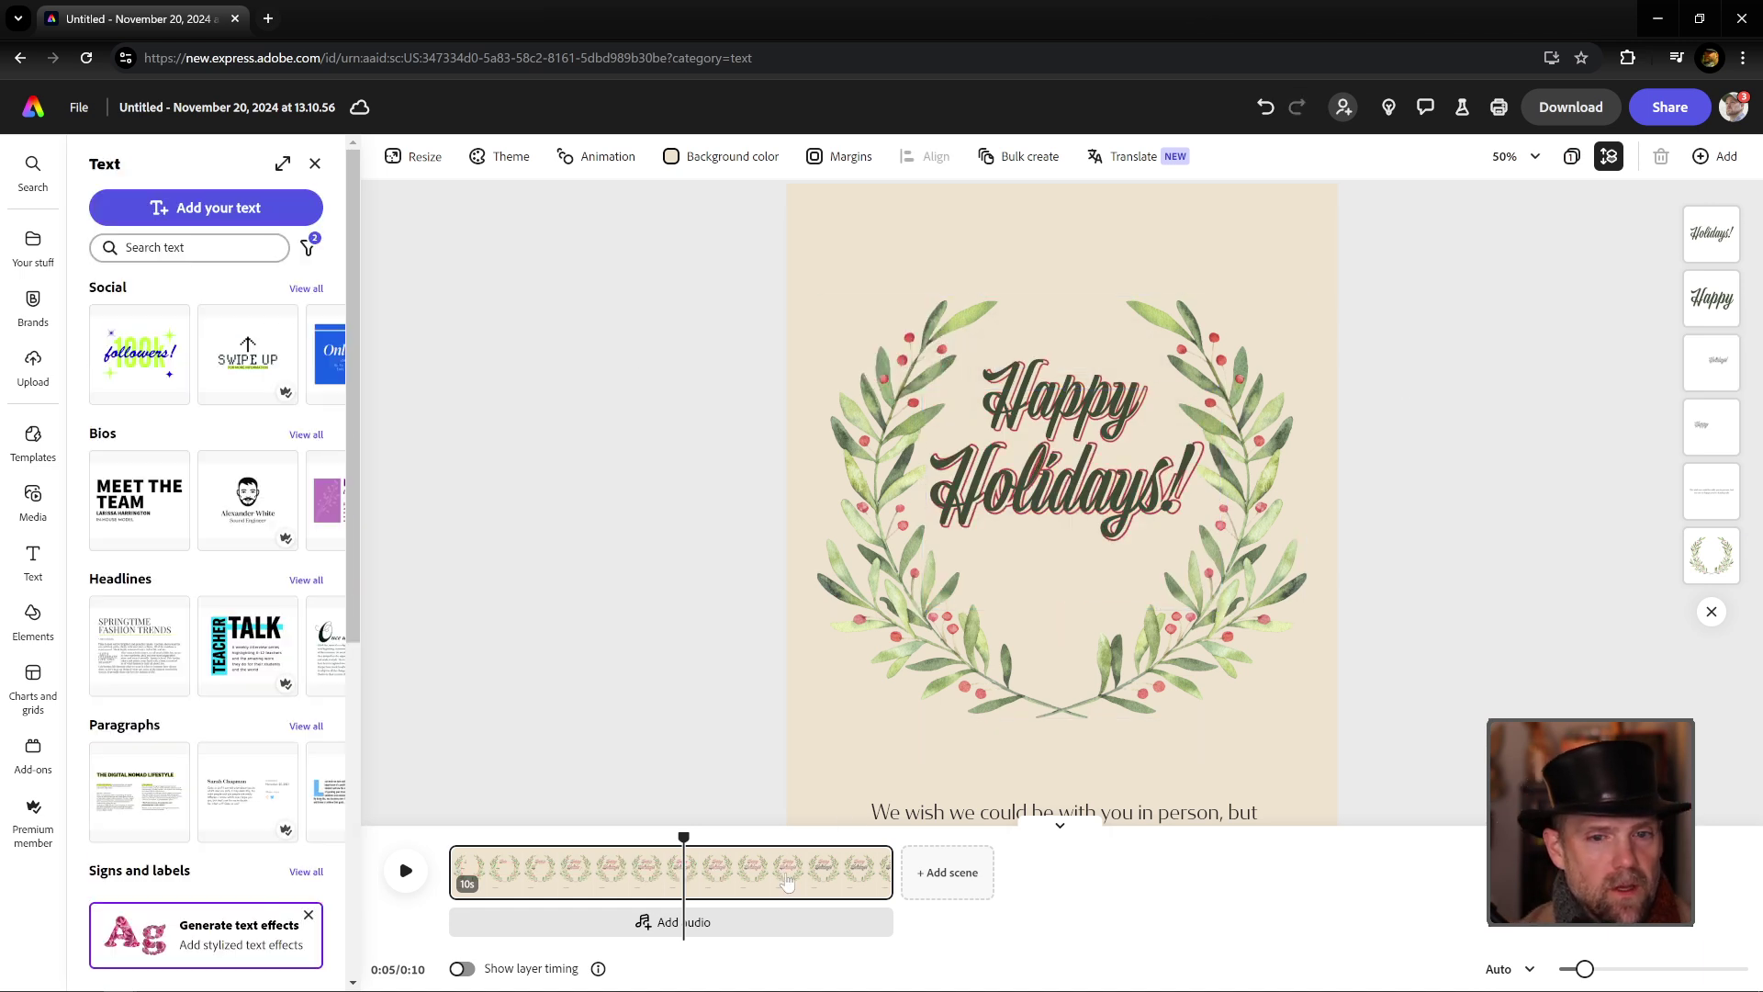
Step: Play the card's animation from the start to preview the lettering, and pause it at about 4 seconds
{"action": "left_click", "coordinate": [448, 838]}
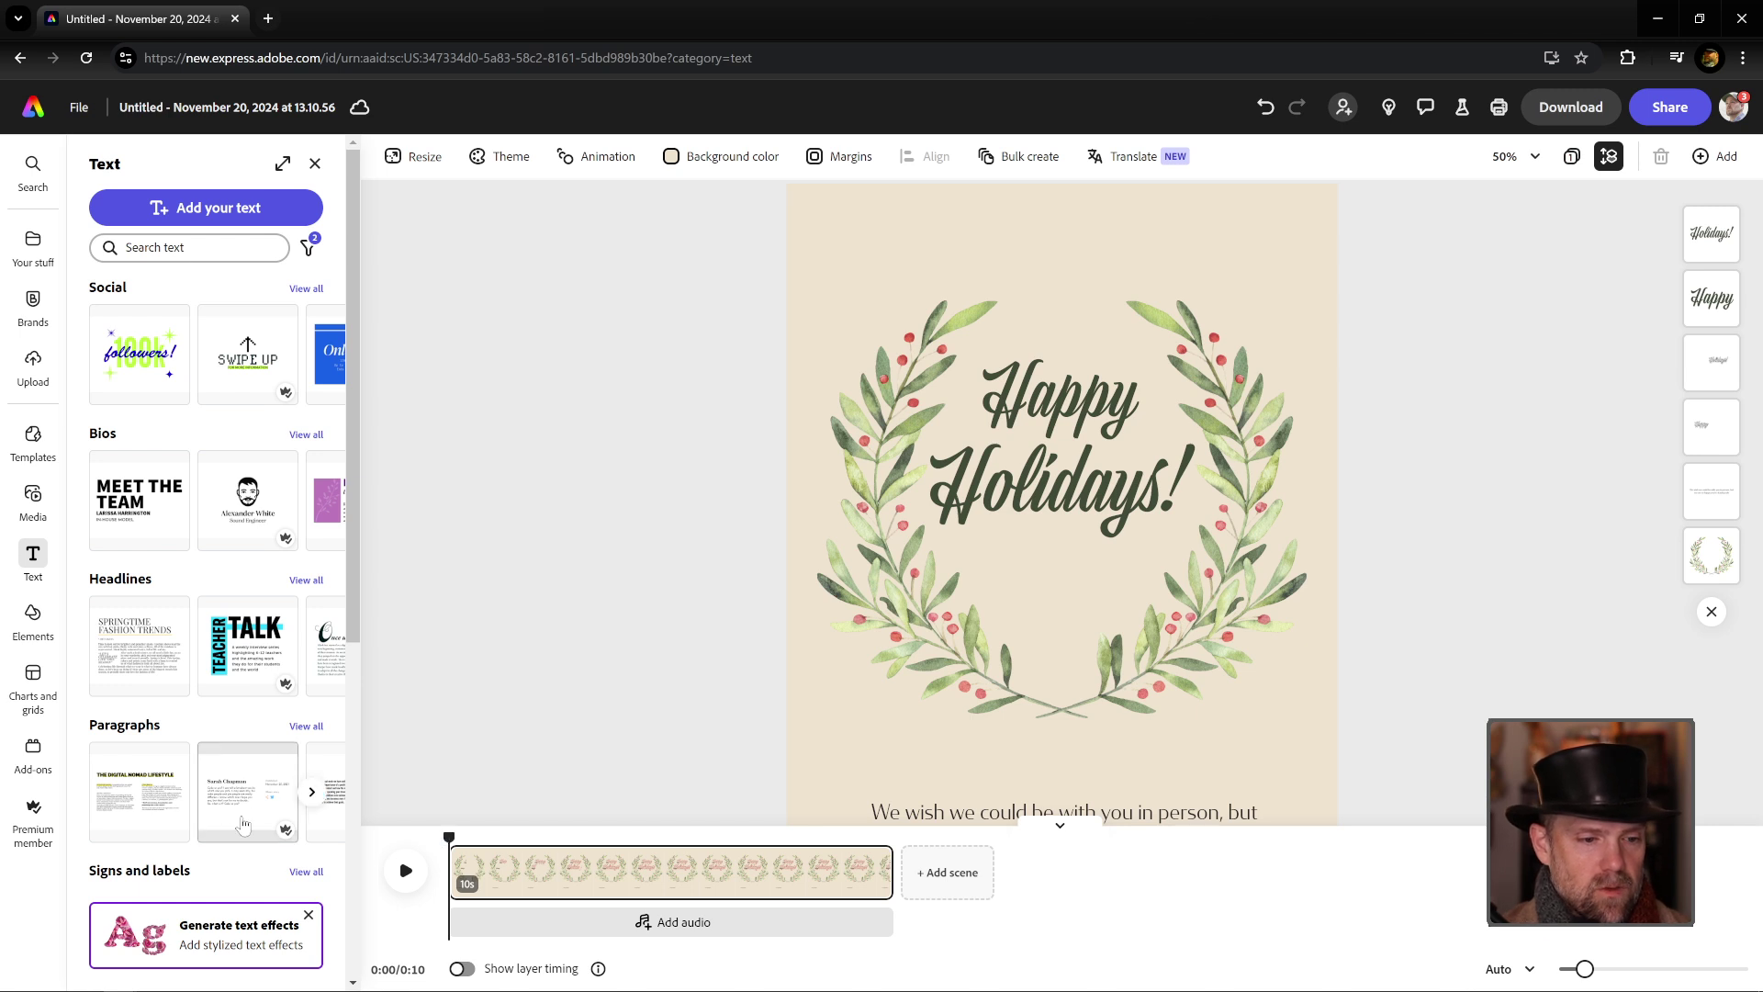
{"action": "left_click", "coordinate": [405, 871]}
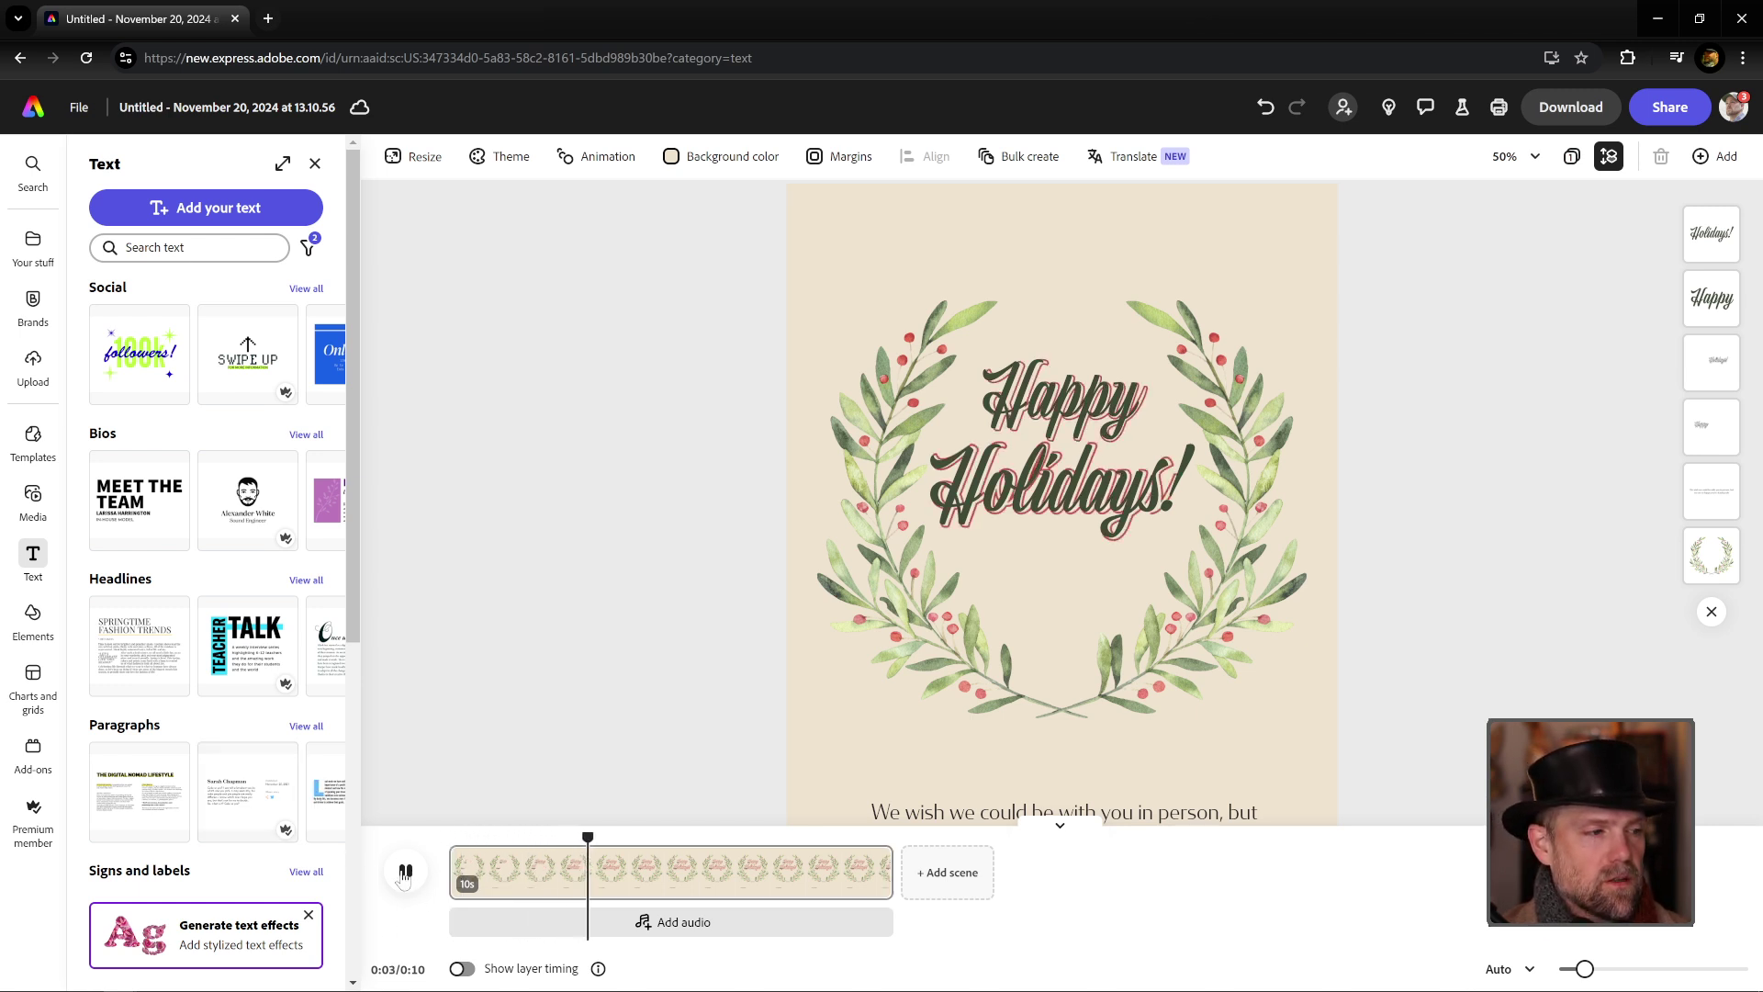
{"action": "left_click", "coordinate": [407, 874]}
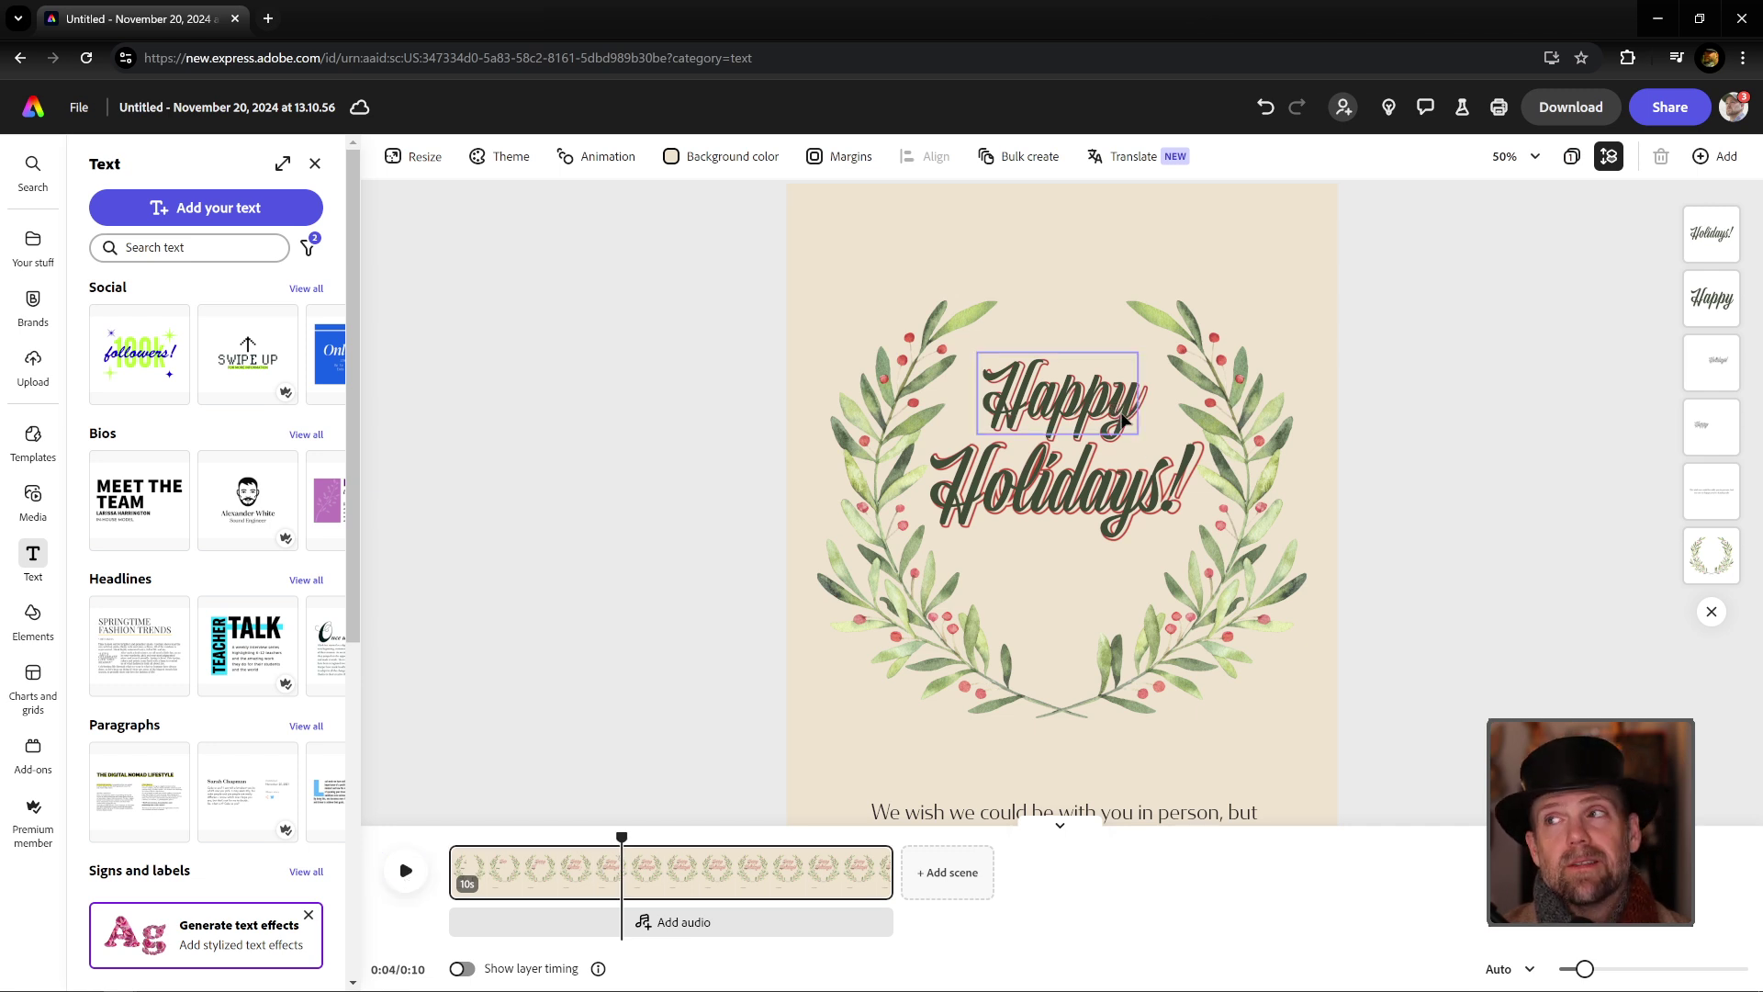
Step: Apply the Fade entrance animation to the green Happy text and preview the card from the start
{"action": "left_click_drag", "start_coordinate": [354, 623], "coordinate": [391, 411]}
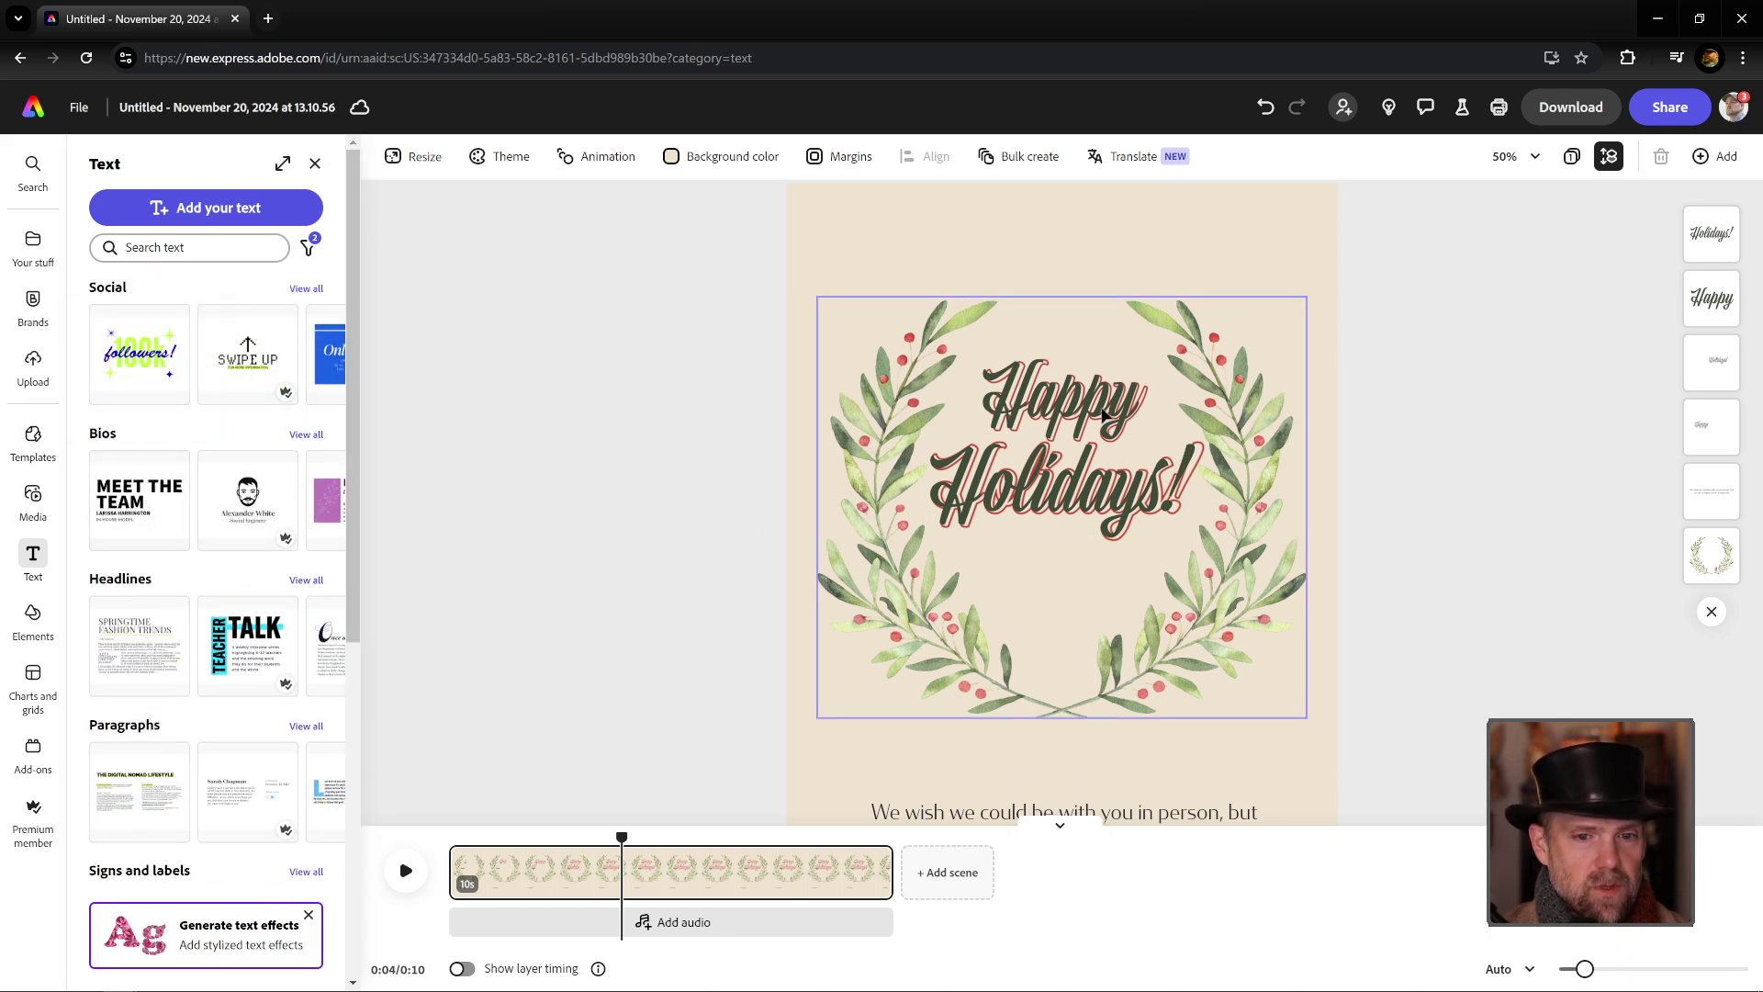
{"action": "left_click", "coordinate": [1054, 421]}
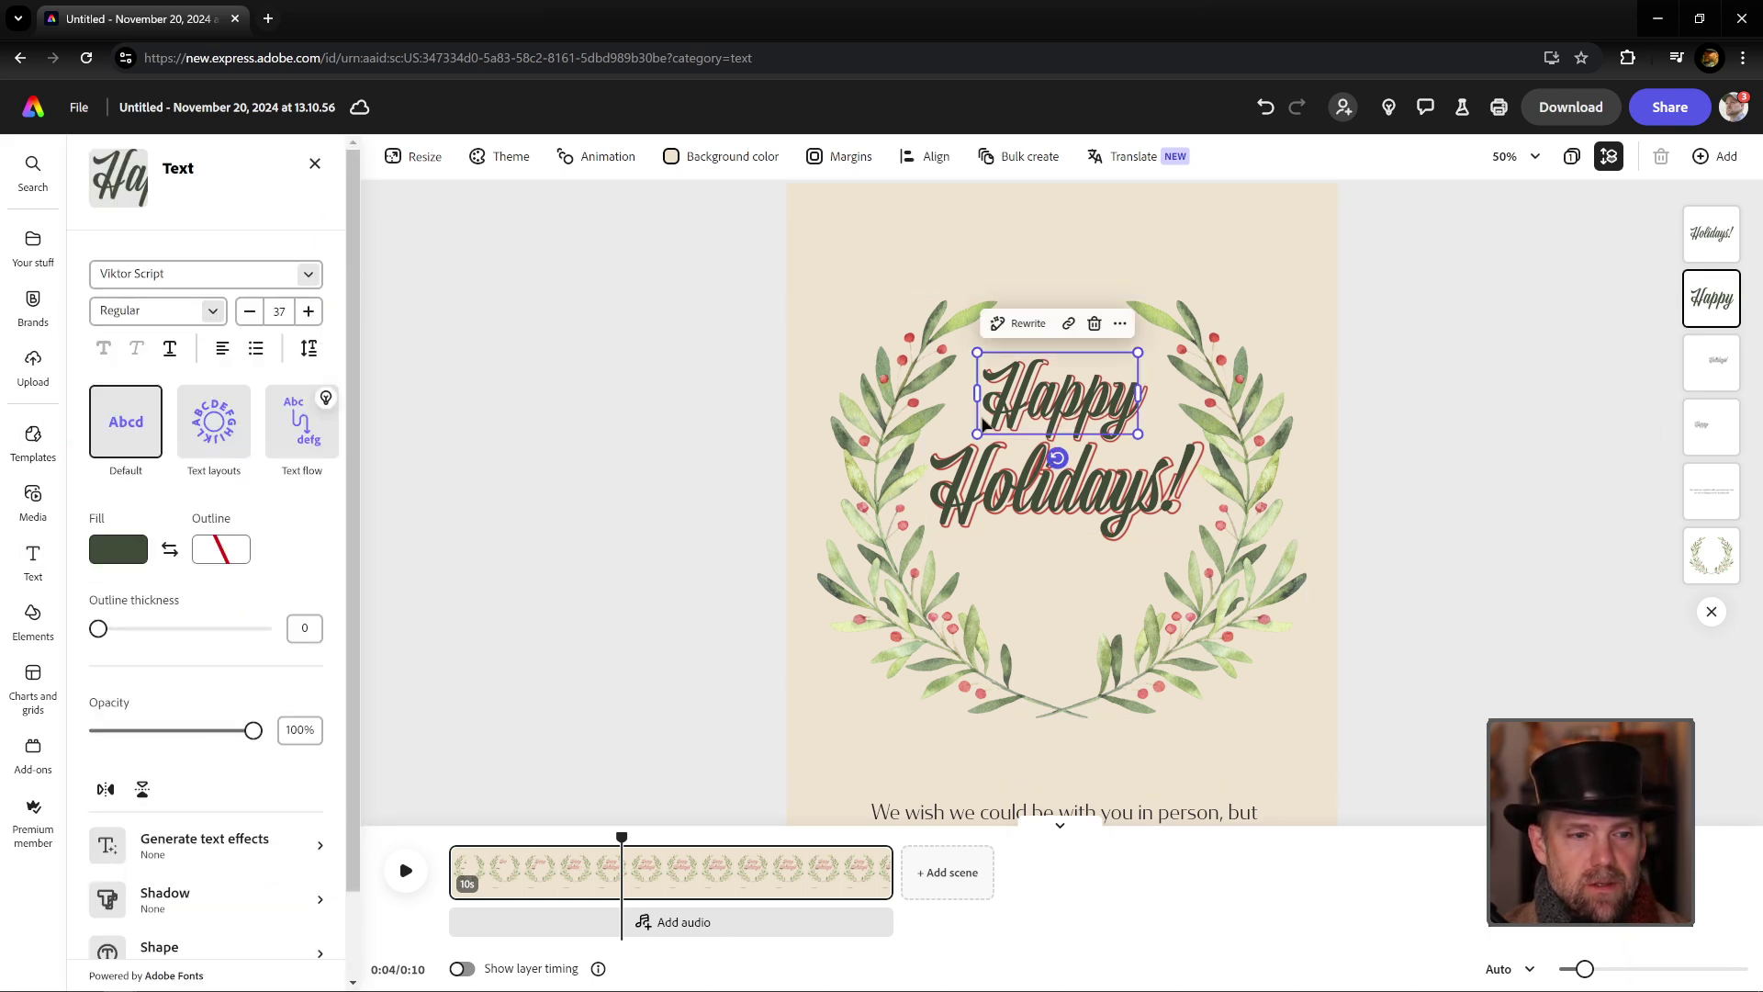
{"action": "scroll", "coordinate": [221, 847], "scroll_direction": "down", "scroll_amount": 3}
{"action": "left_click", "coordinate": [221, 909]}
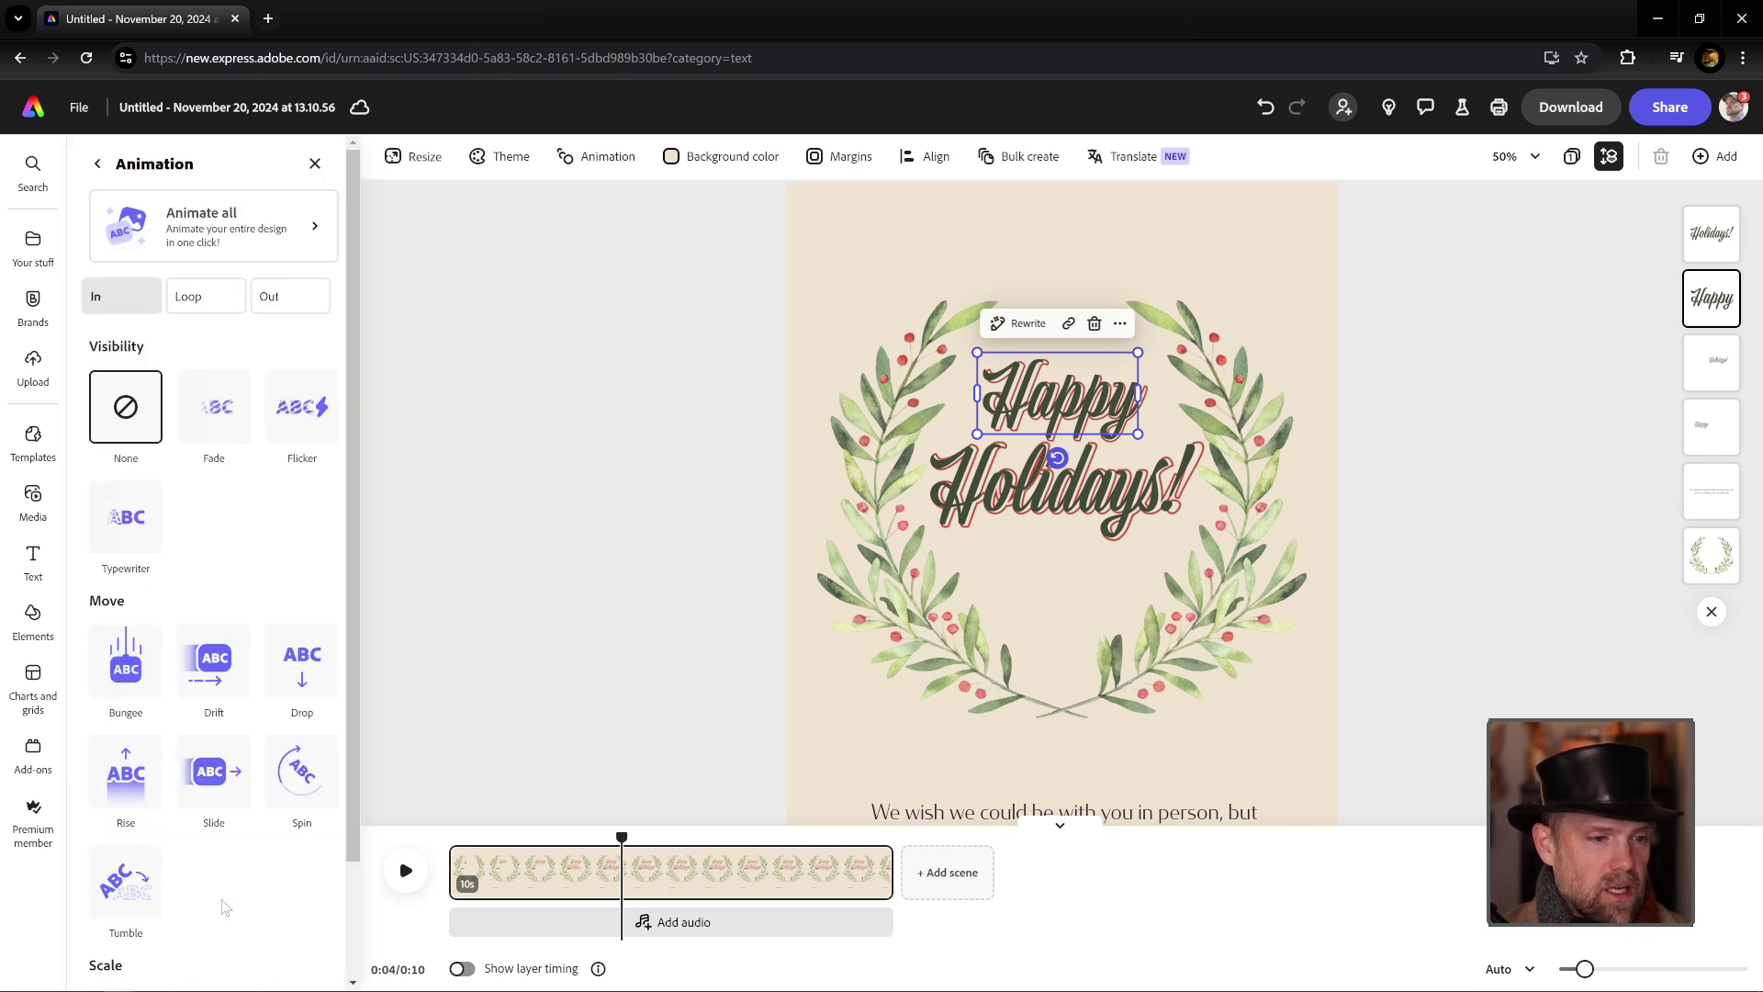
{"action": "left_click", "coordinate": [214, 407]}
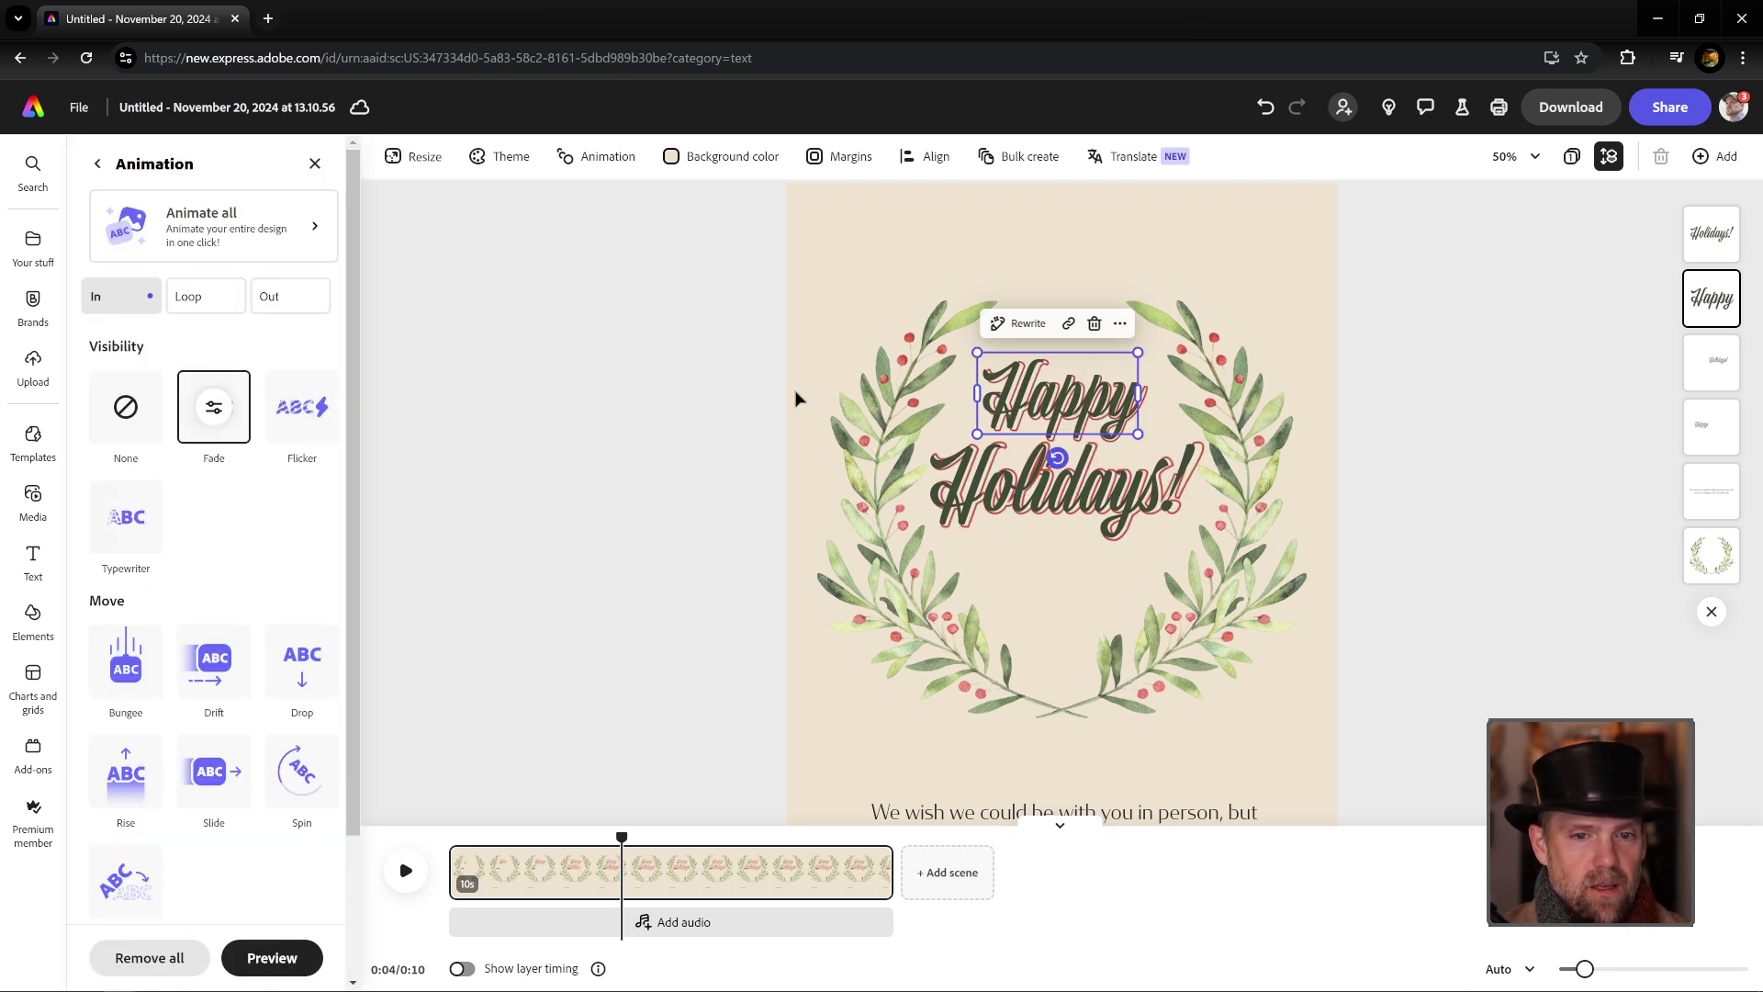
{"action": "left_click_drag", "start_coordinate": [623, 838], "coordinate": [448, 831]}
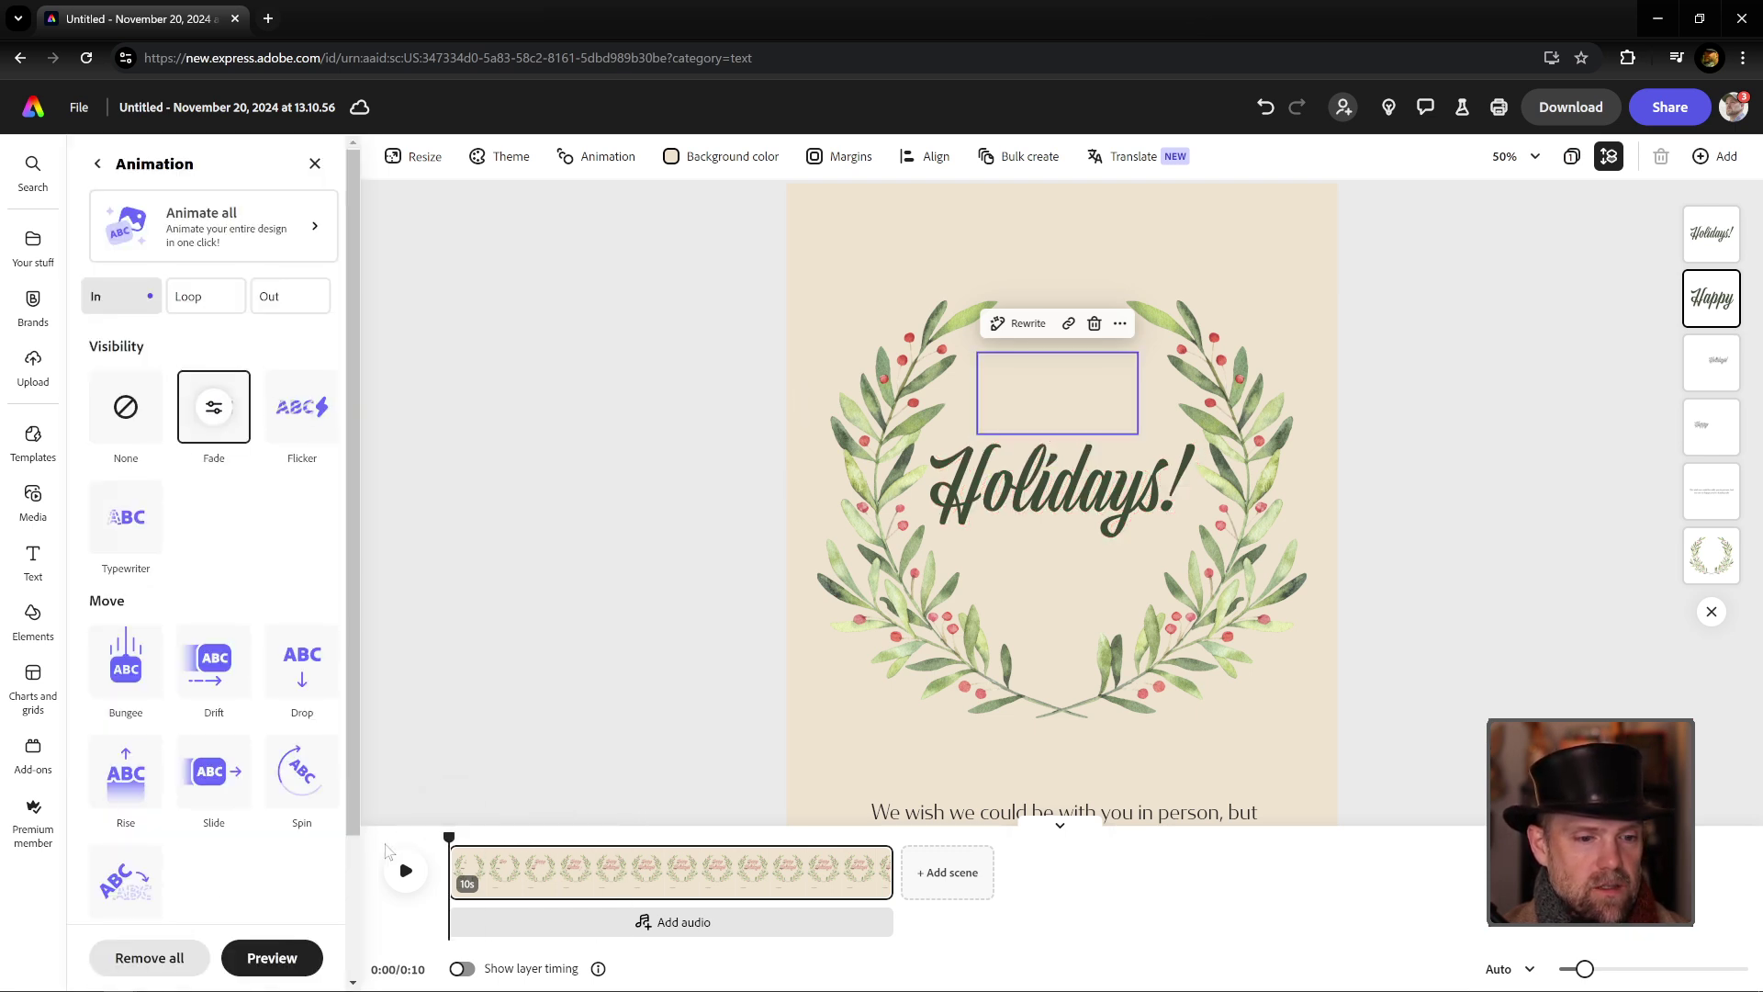
{"action": "key", "text": "space"}
{"action": "left_click", "coordinate": [496, 835]}
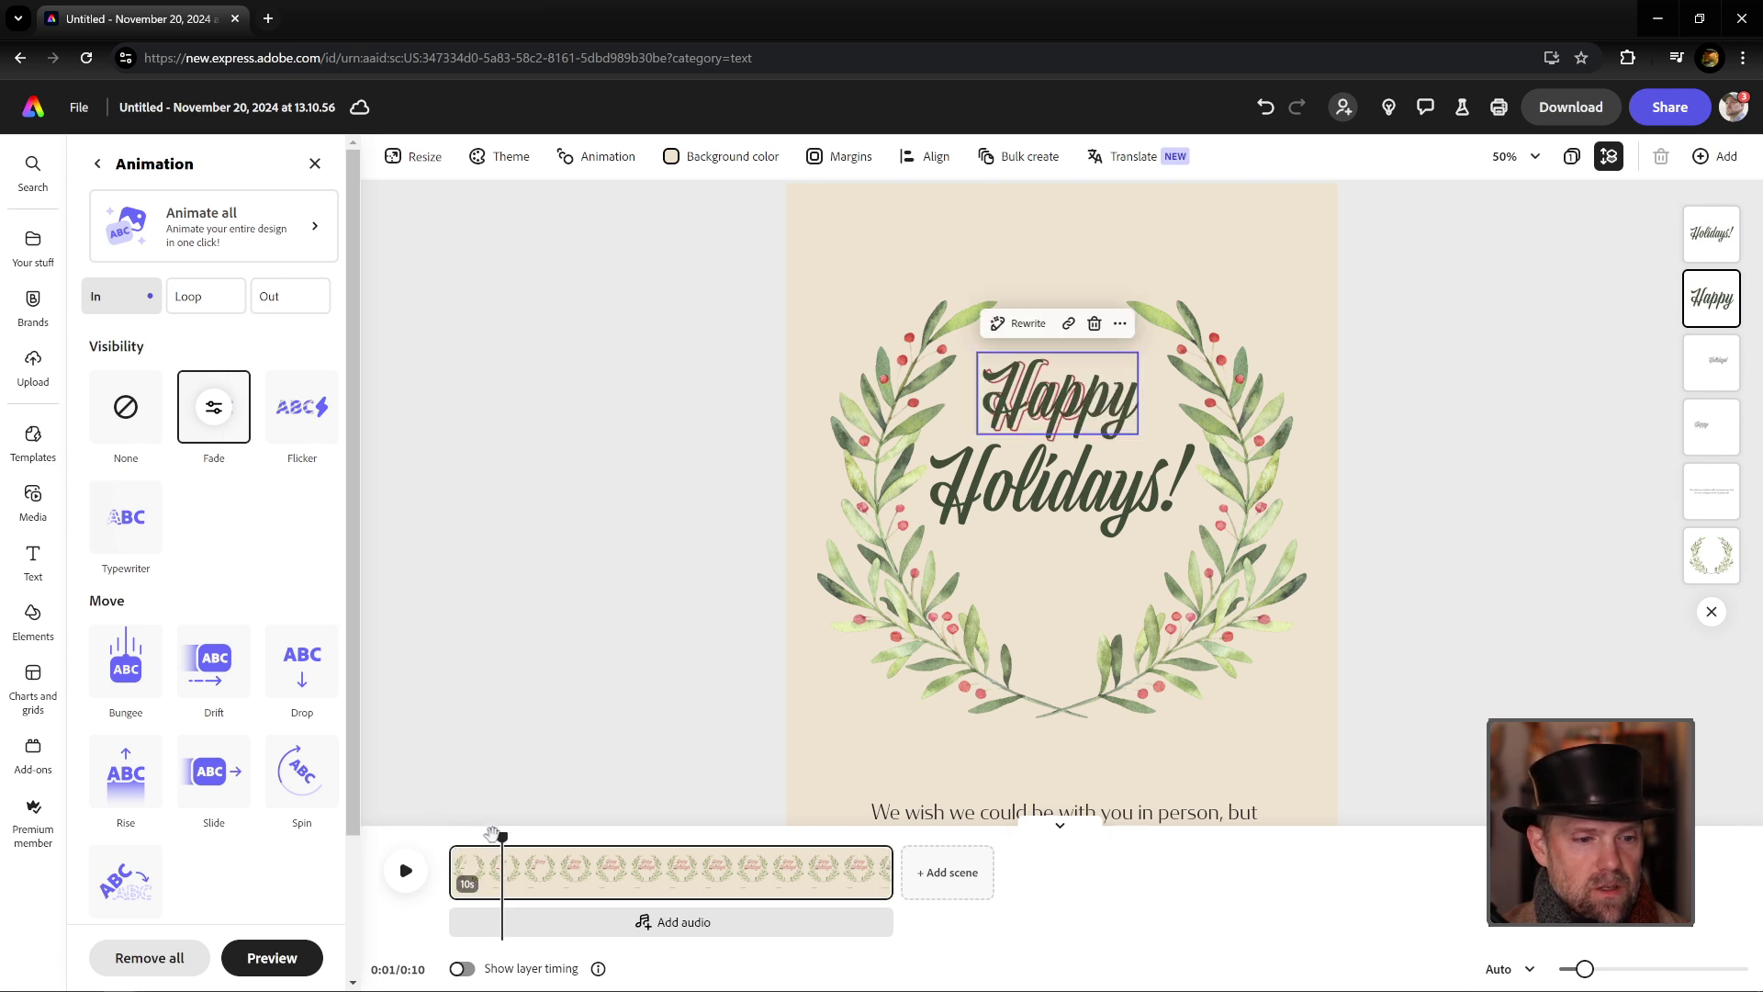
Step: Set the Fade duration of the green Happy text to 2 s
{"action": "left_click", "coordinate": [212, 407]}
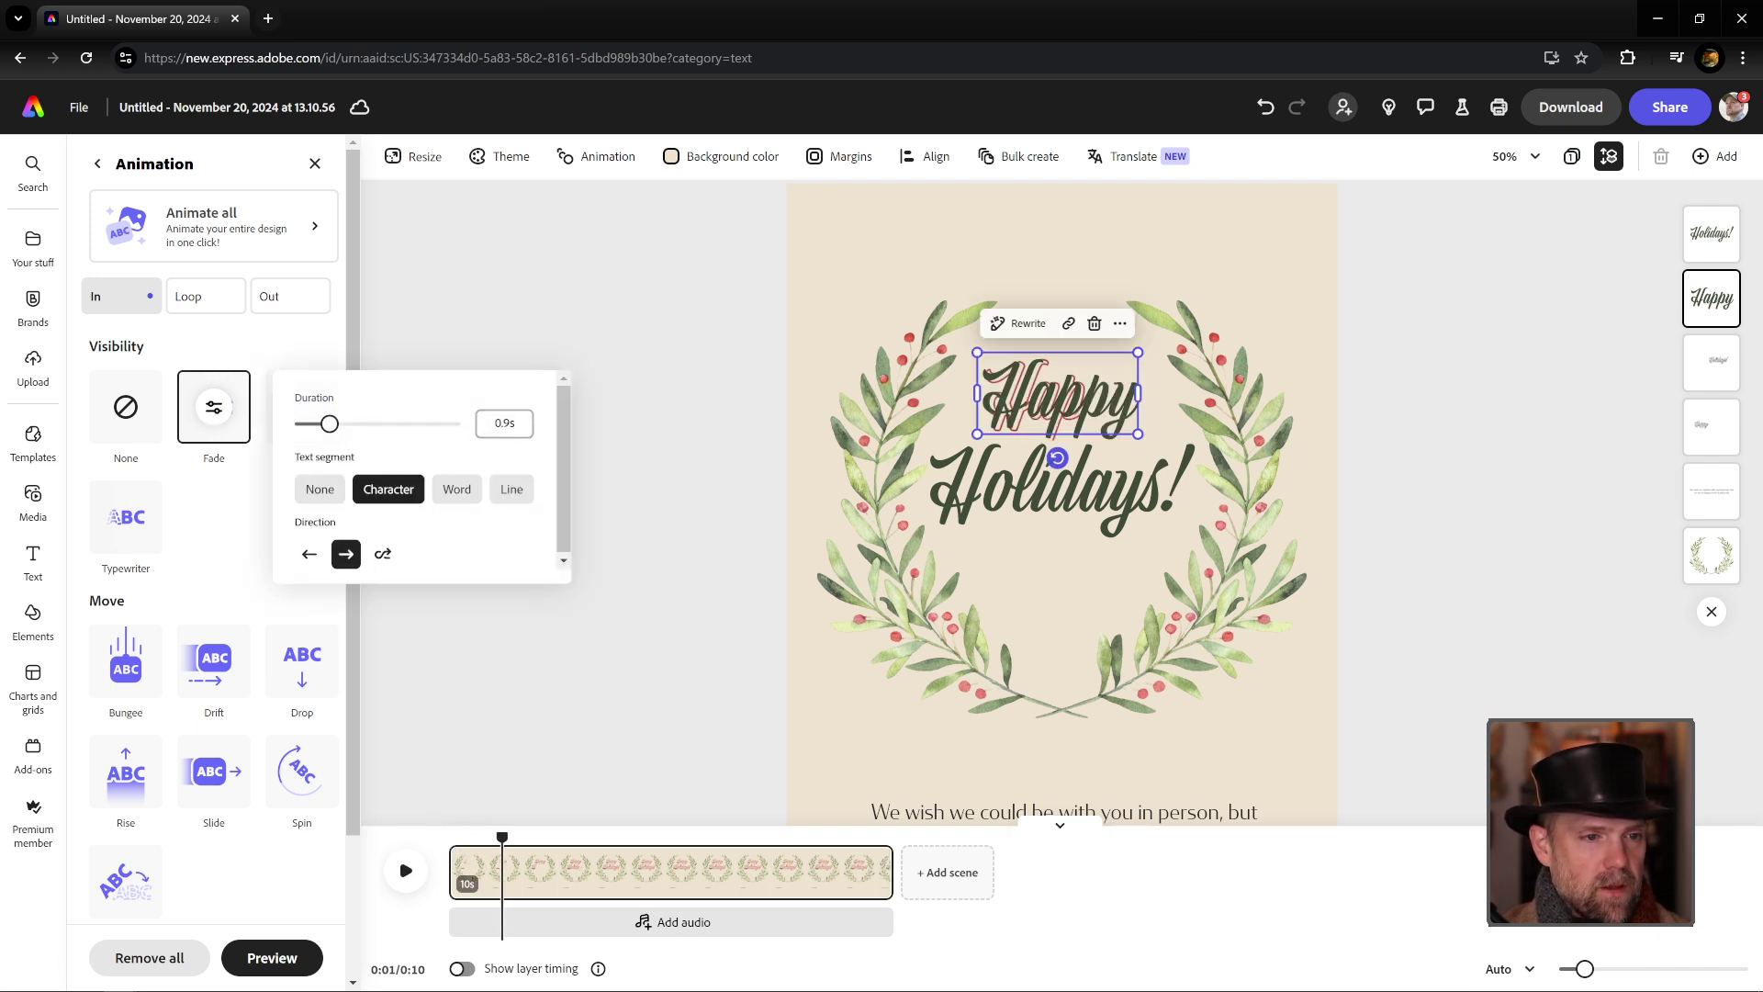
{"action": "left_click", "coordinate": [504, 423]}
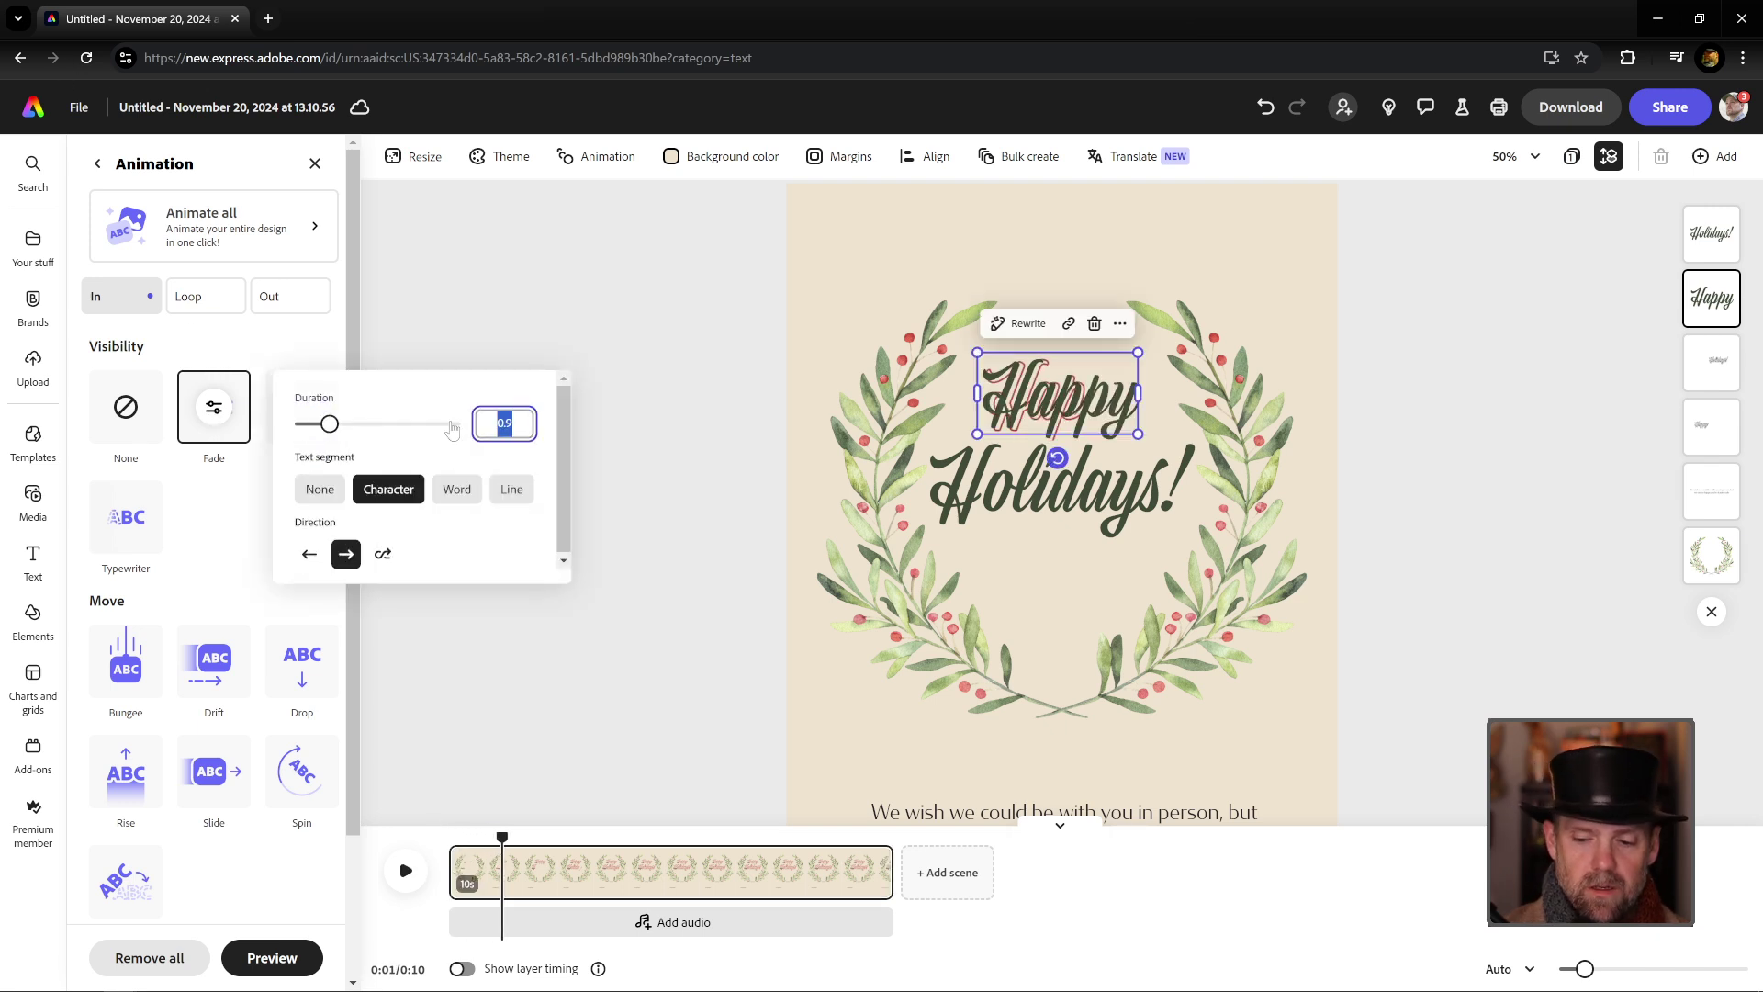
{"action": "type", "text": "2"}
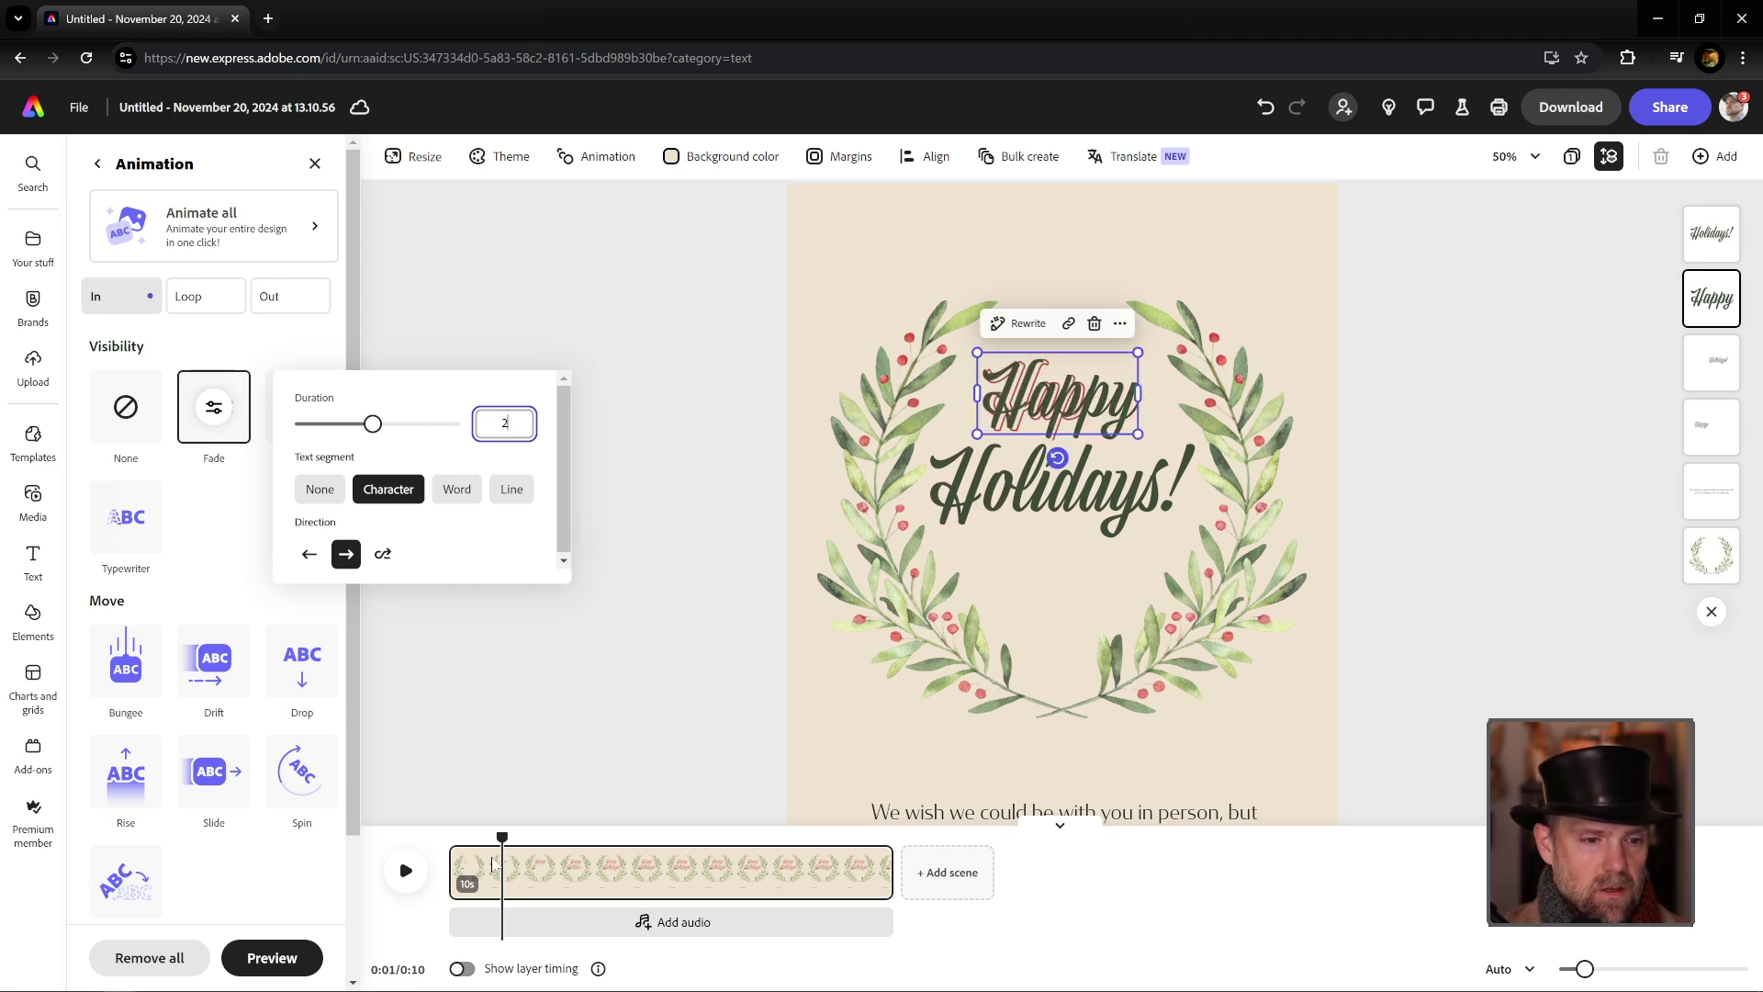
Step: Show layer timing, trim the Happy layer to start just before 1 second, and set its Fade duration to 1.5 s
{"action": "left_click", "coordinate": [460, 968]}
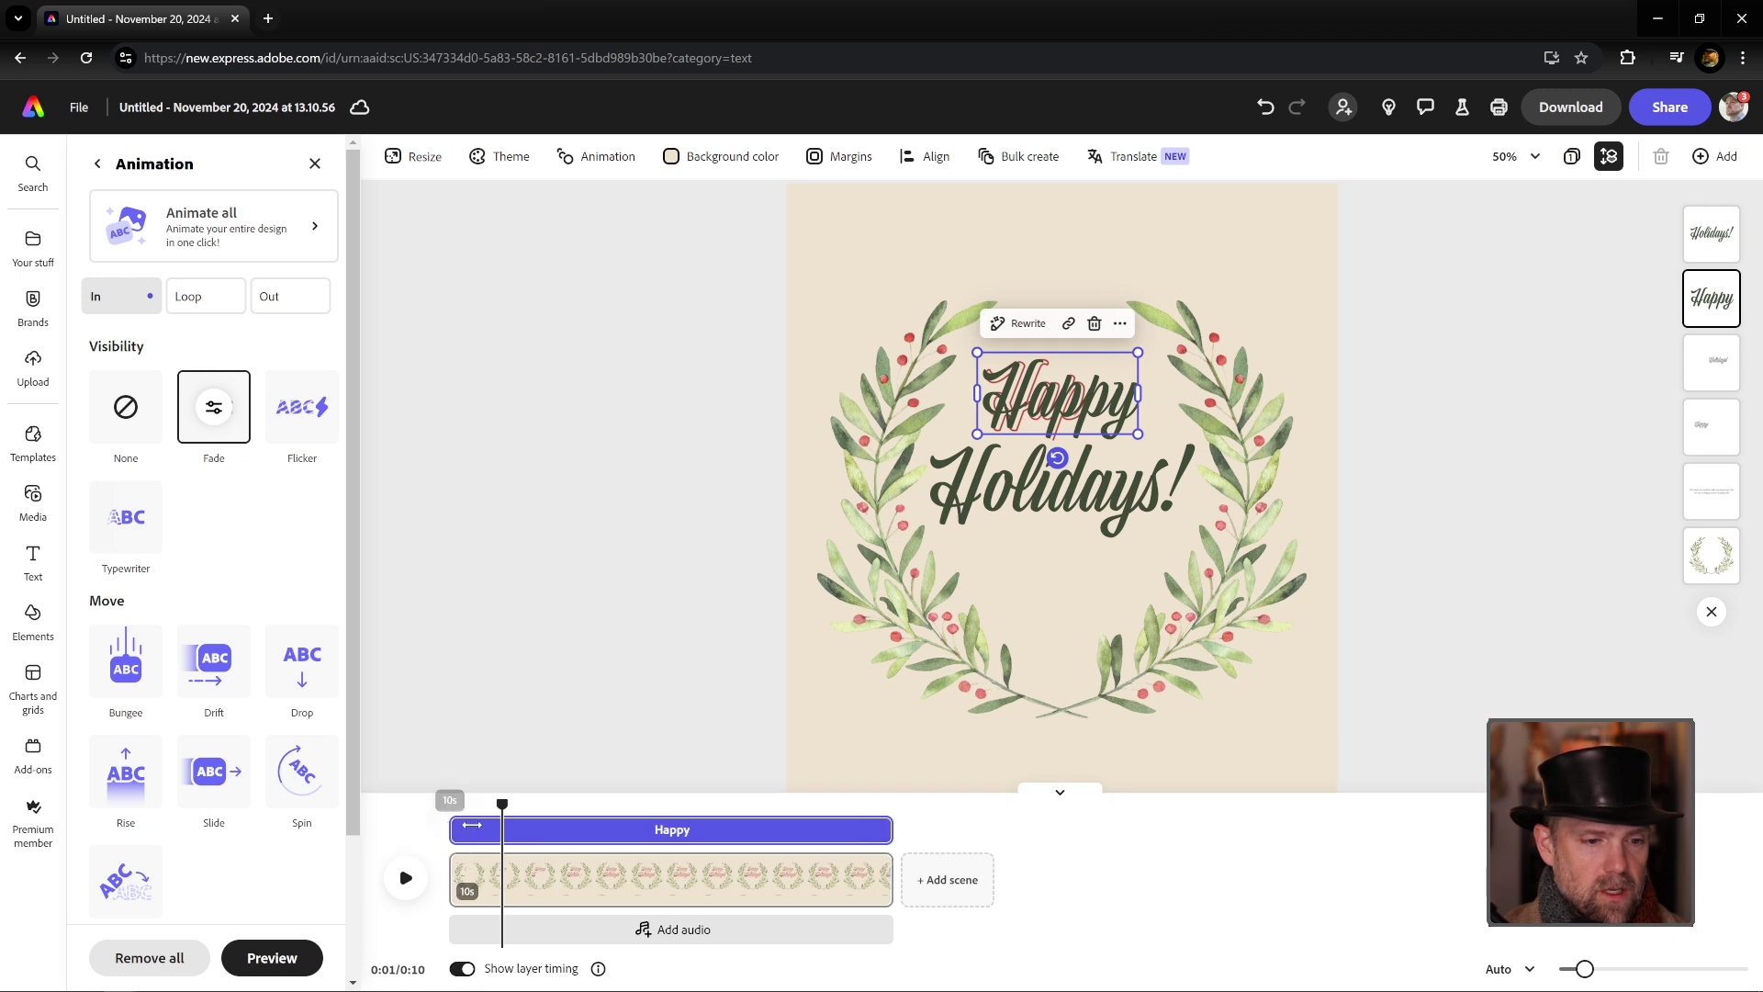
{"action": "left_click_drag", "start_coordinate": [459, 829], "coordinate": [540, 806]}
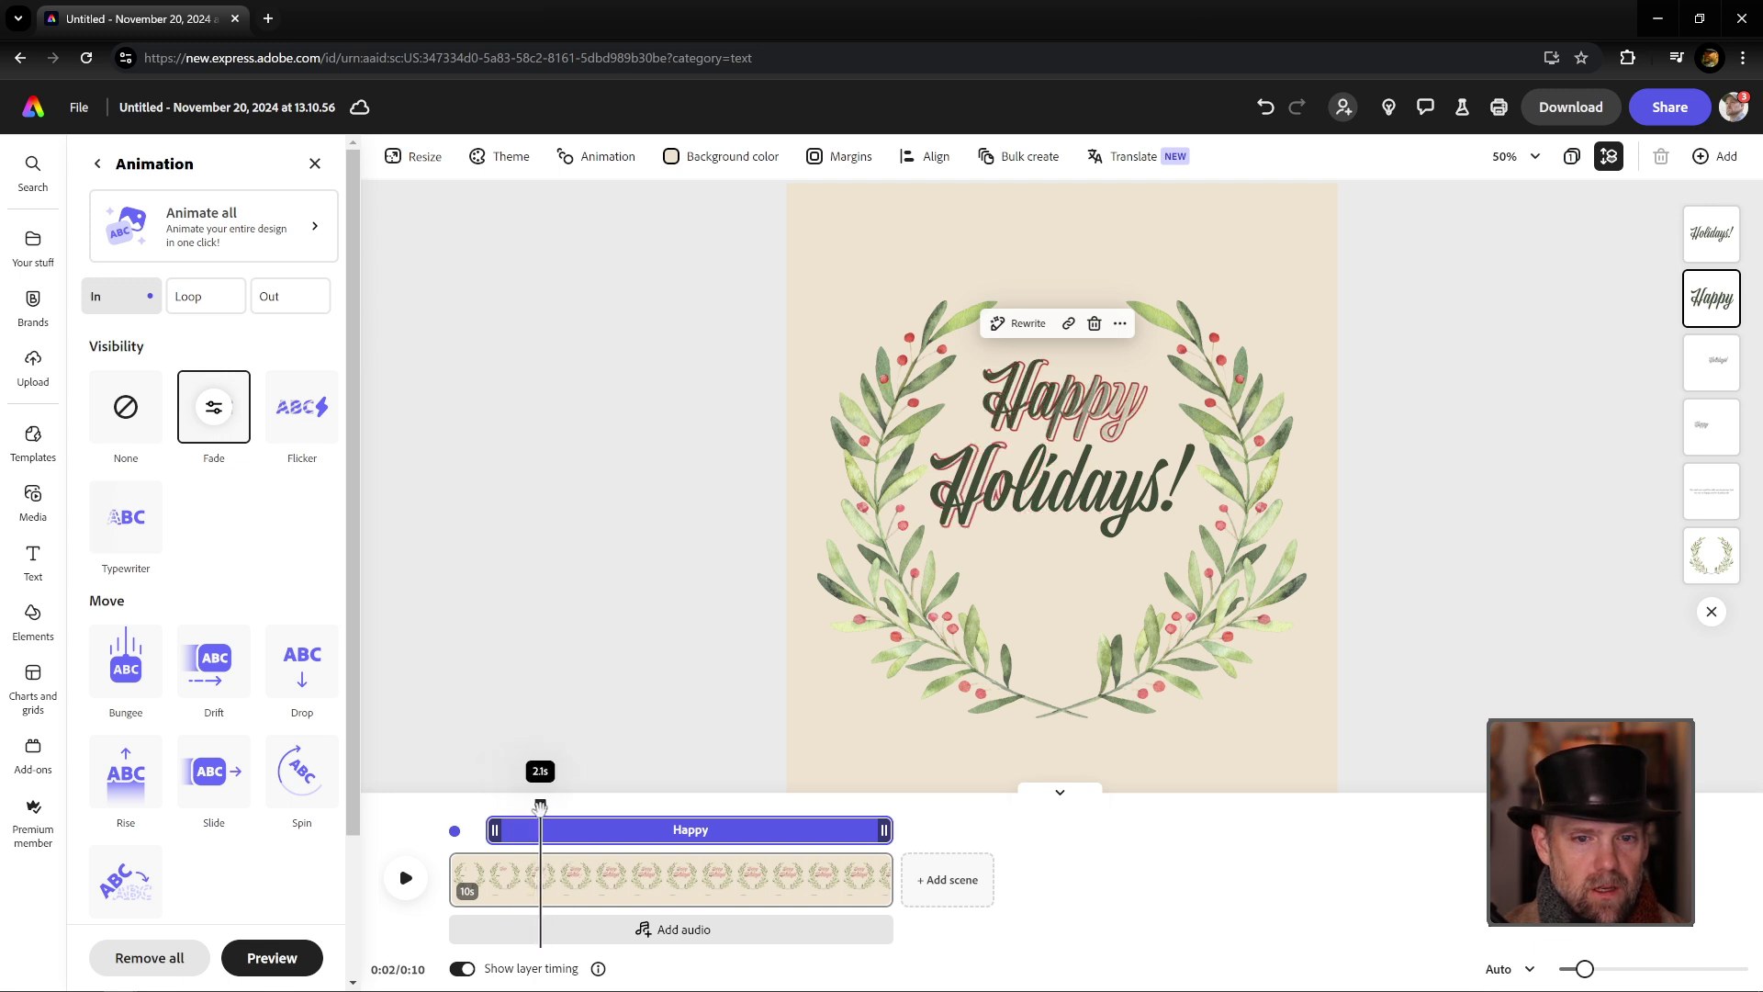
{"action": "left_click", "coordinate": [214, 407]}
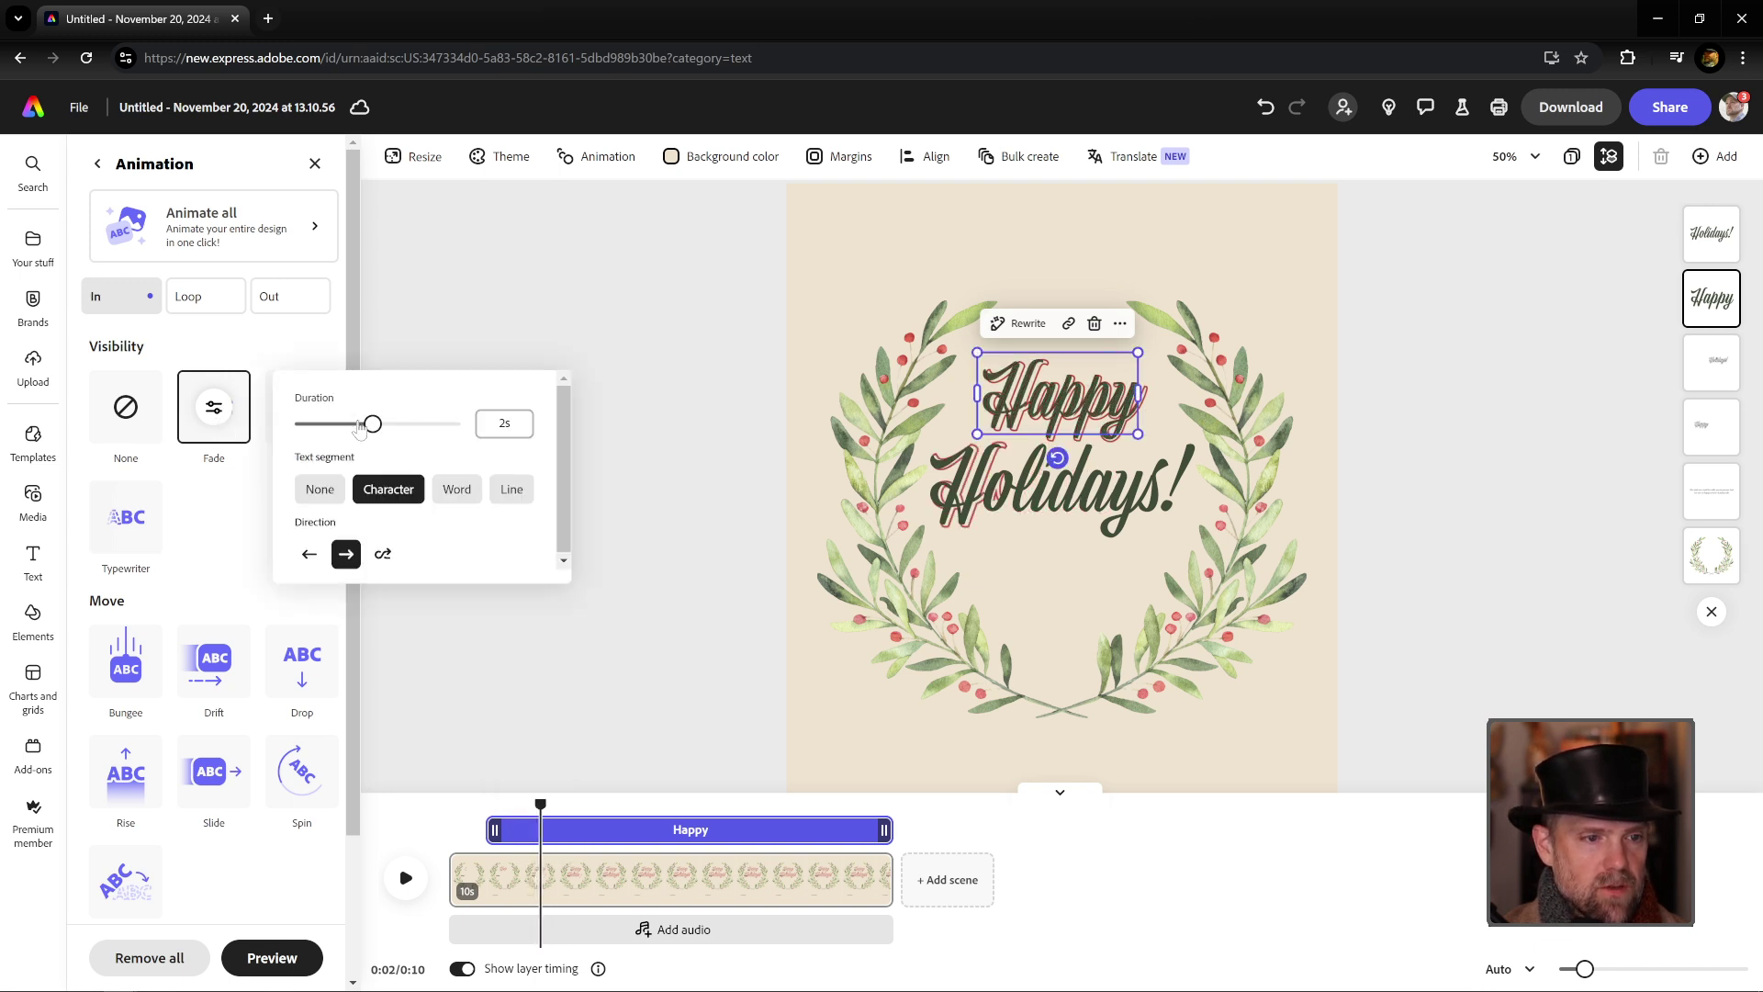
{"action": "left_click", "coordinate": [504, 423]}
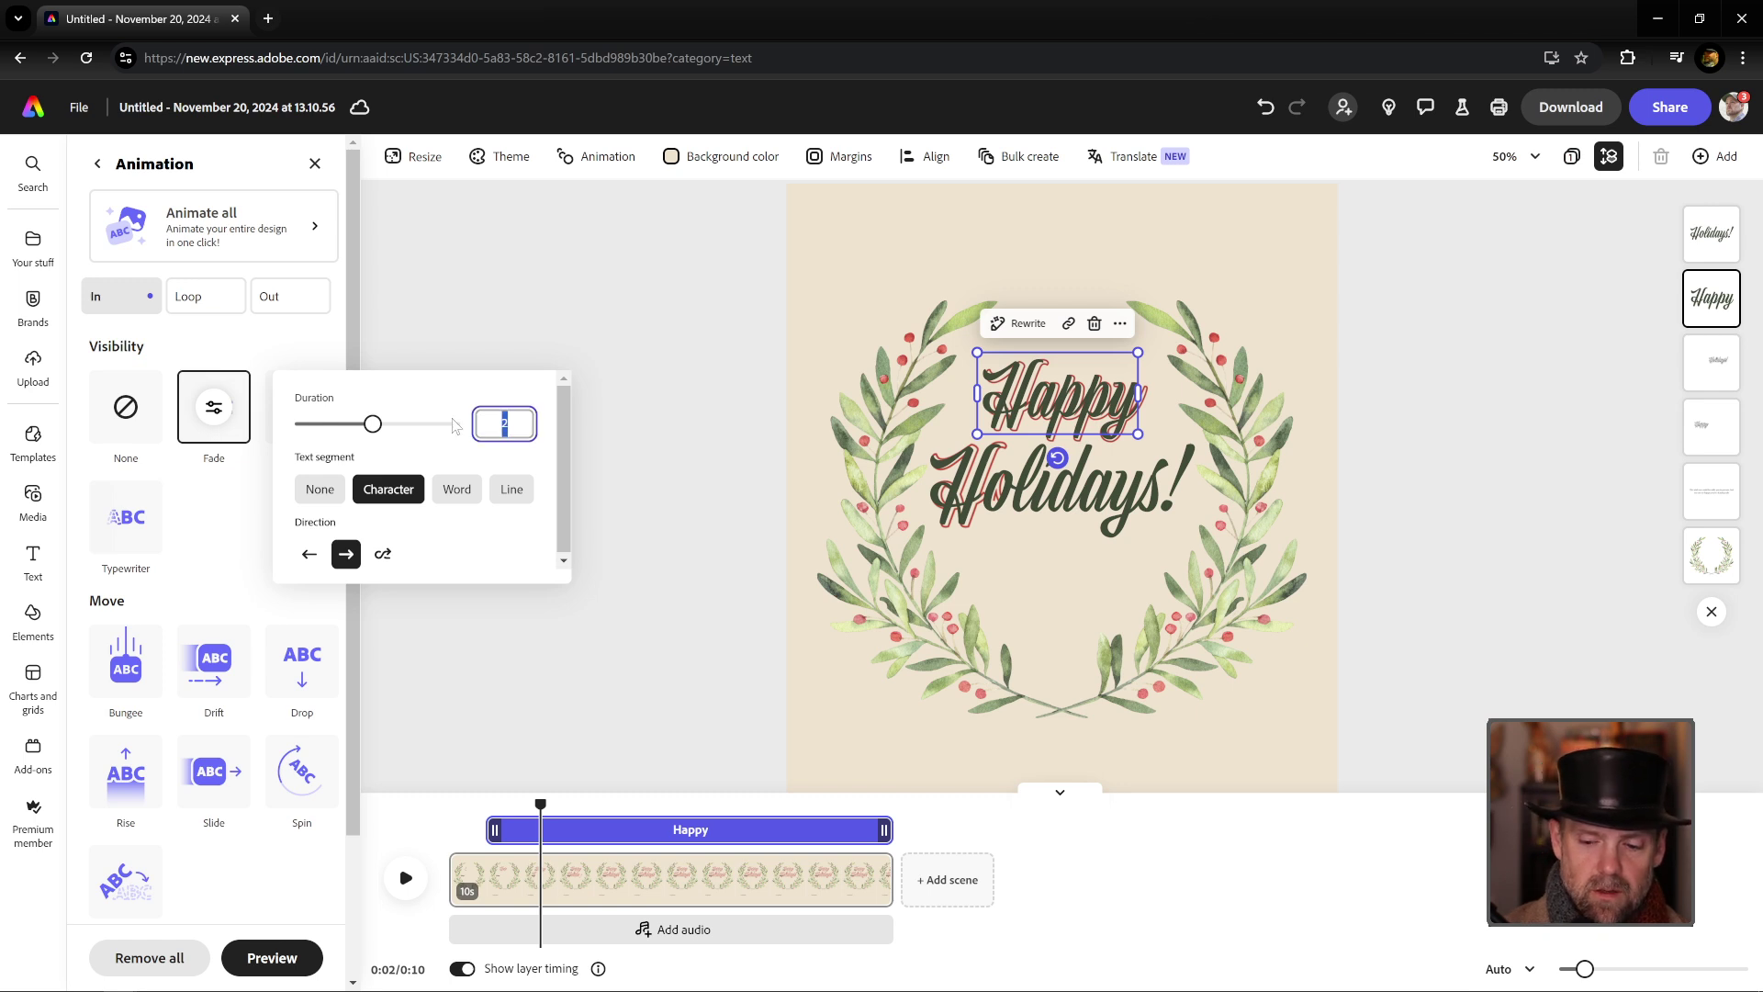
{"action": "key", "text": "Return"}
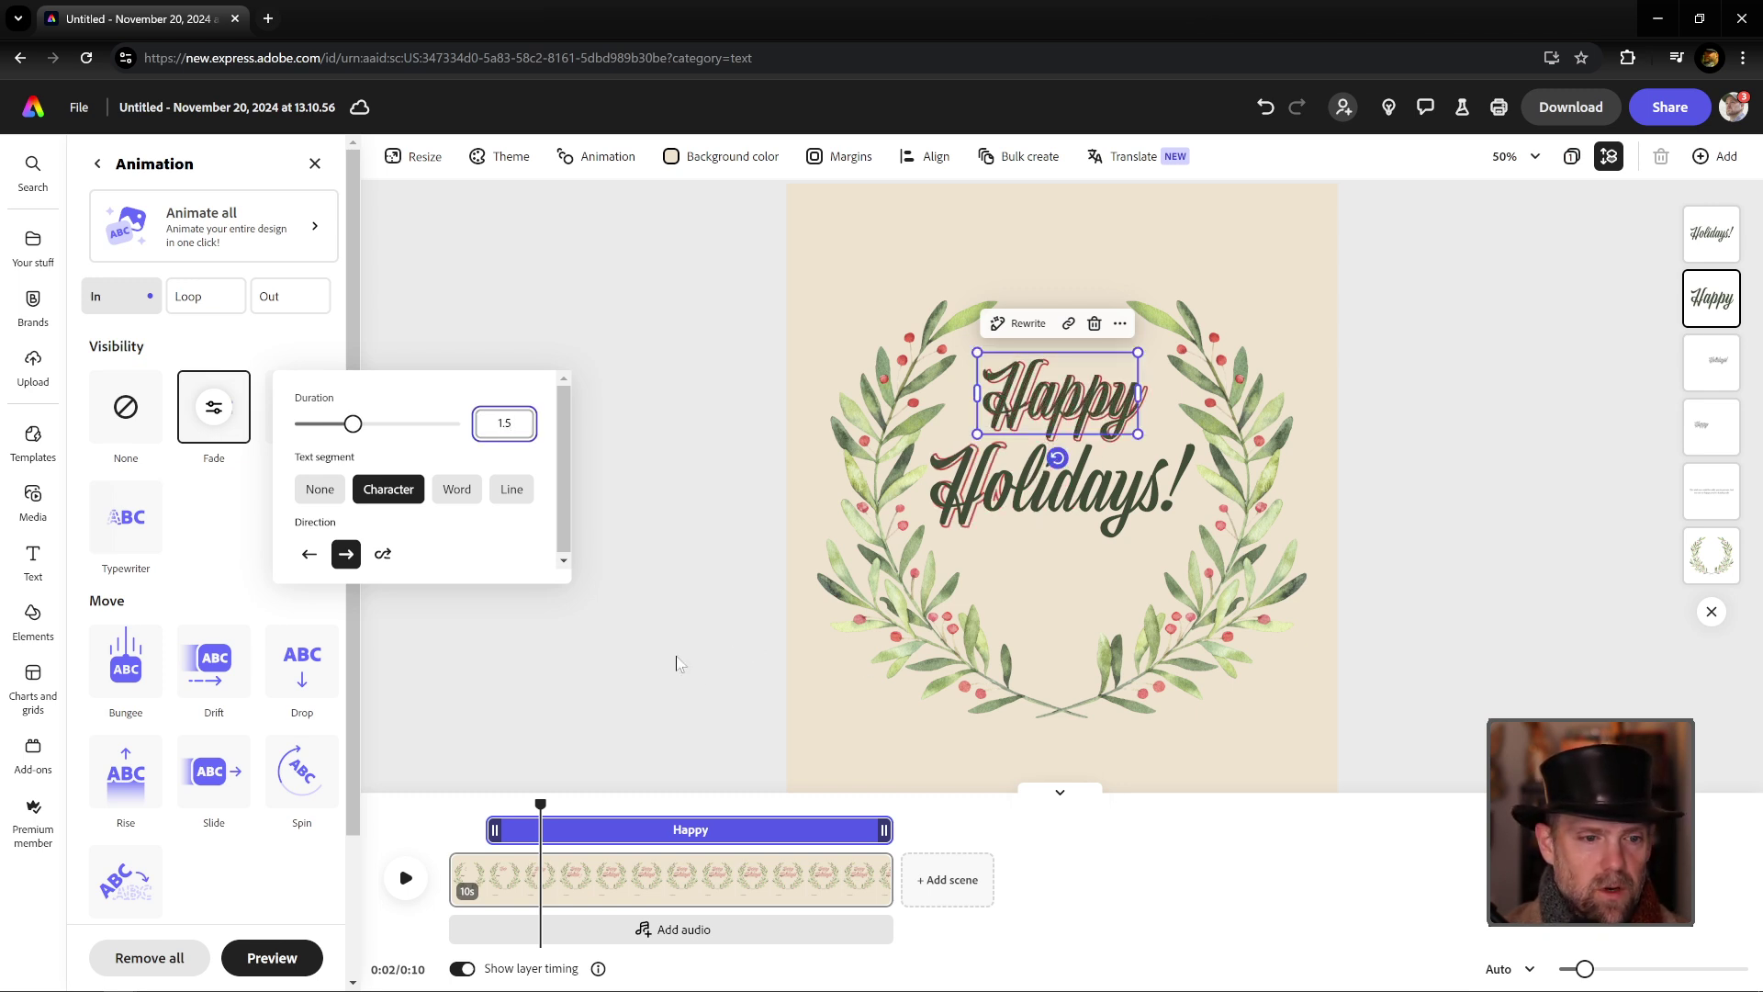
{"action": "left_click", "coordinate": [606, 823]}
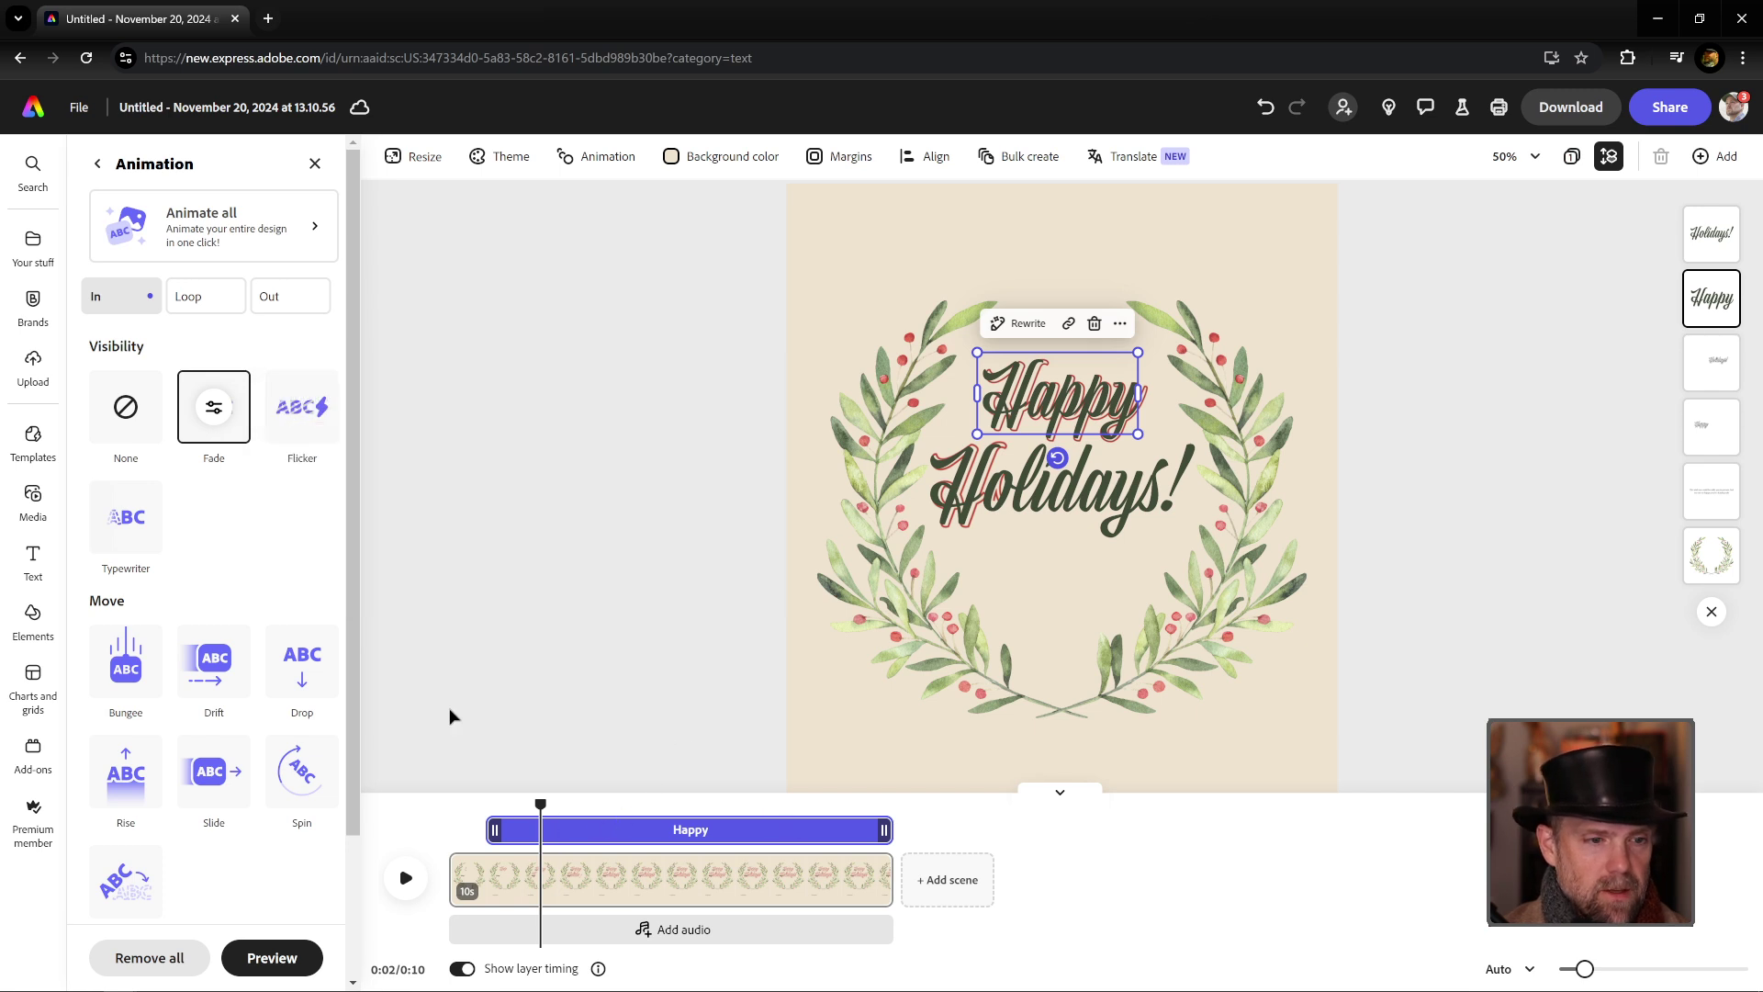
Step: Apply the Fade entrance animation to the green Holidays! text with a duration of 1.6 s
{"action": "left_click", "coordinate": [986, 498]}
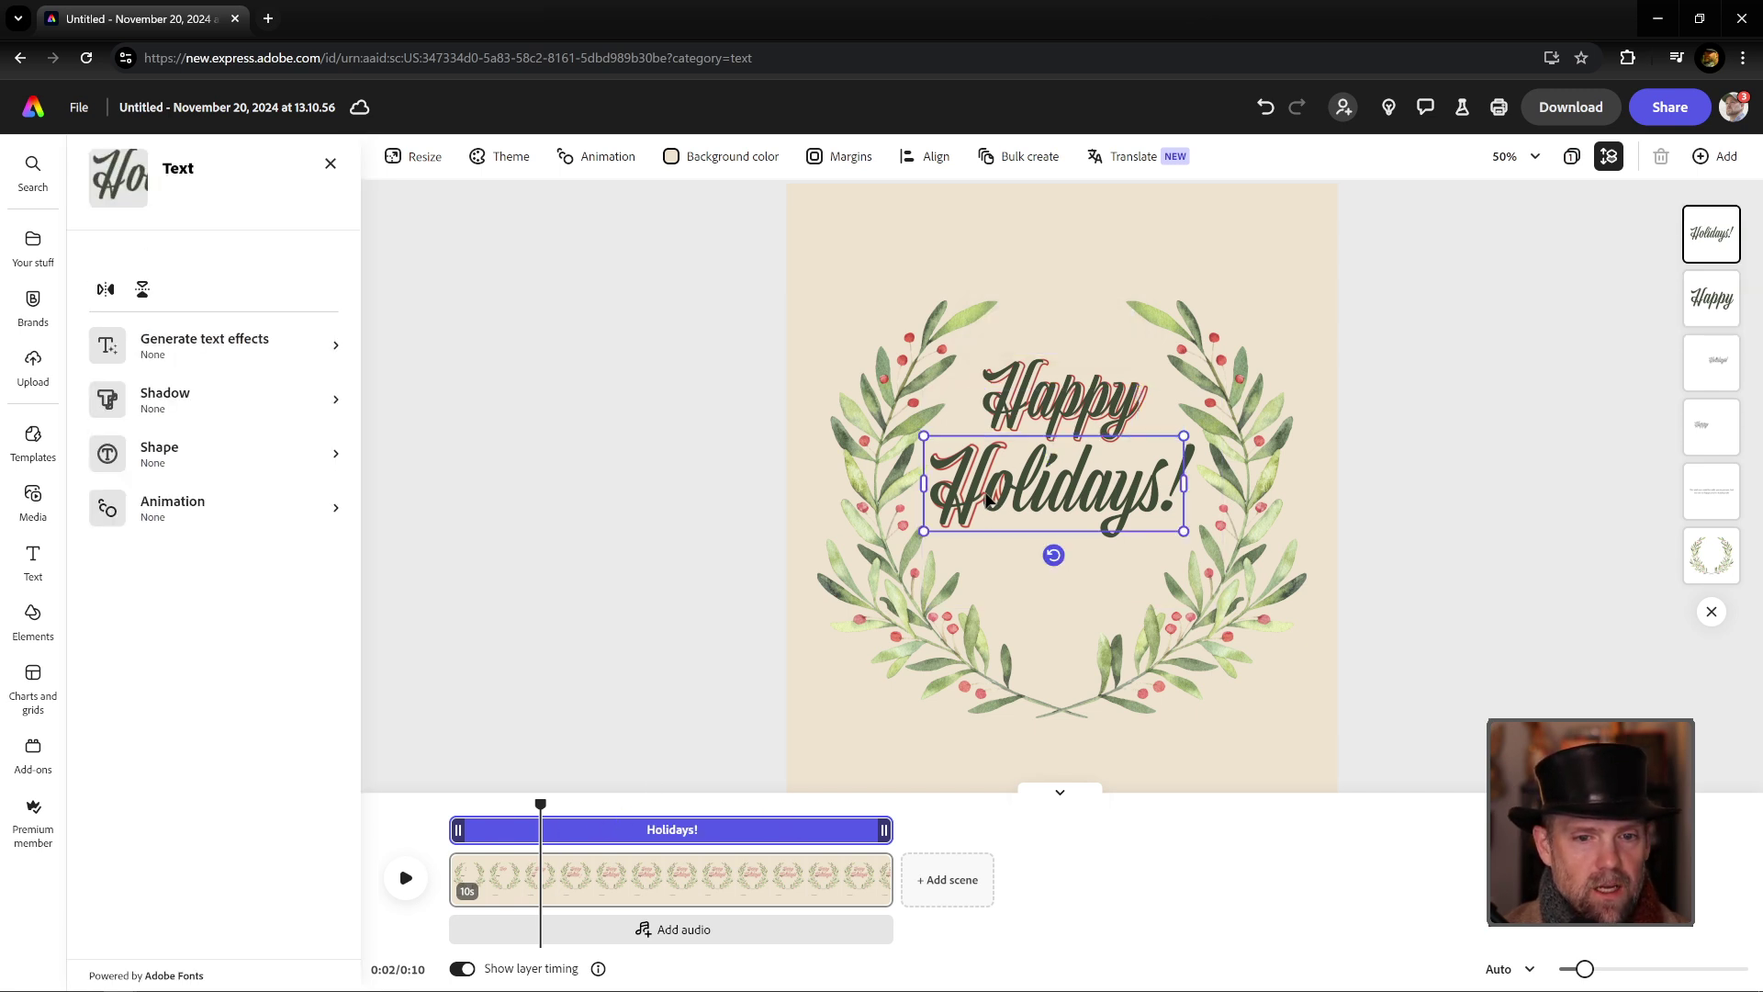
{"action": "scroll", "coordinate": [221, 918], "scroll_direction": "down", "scroll_amount": 5}
{"action": "left_click", "coordinate": [220, 923]}
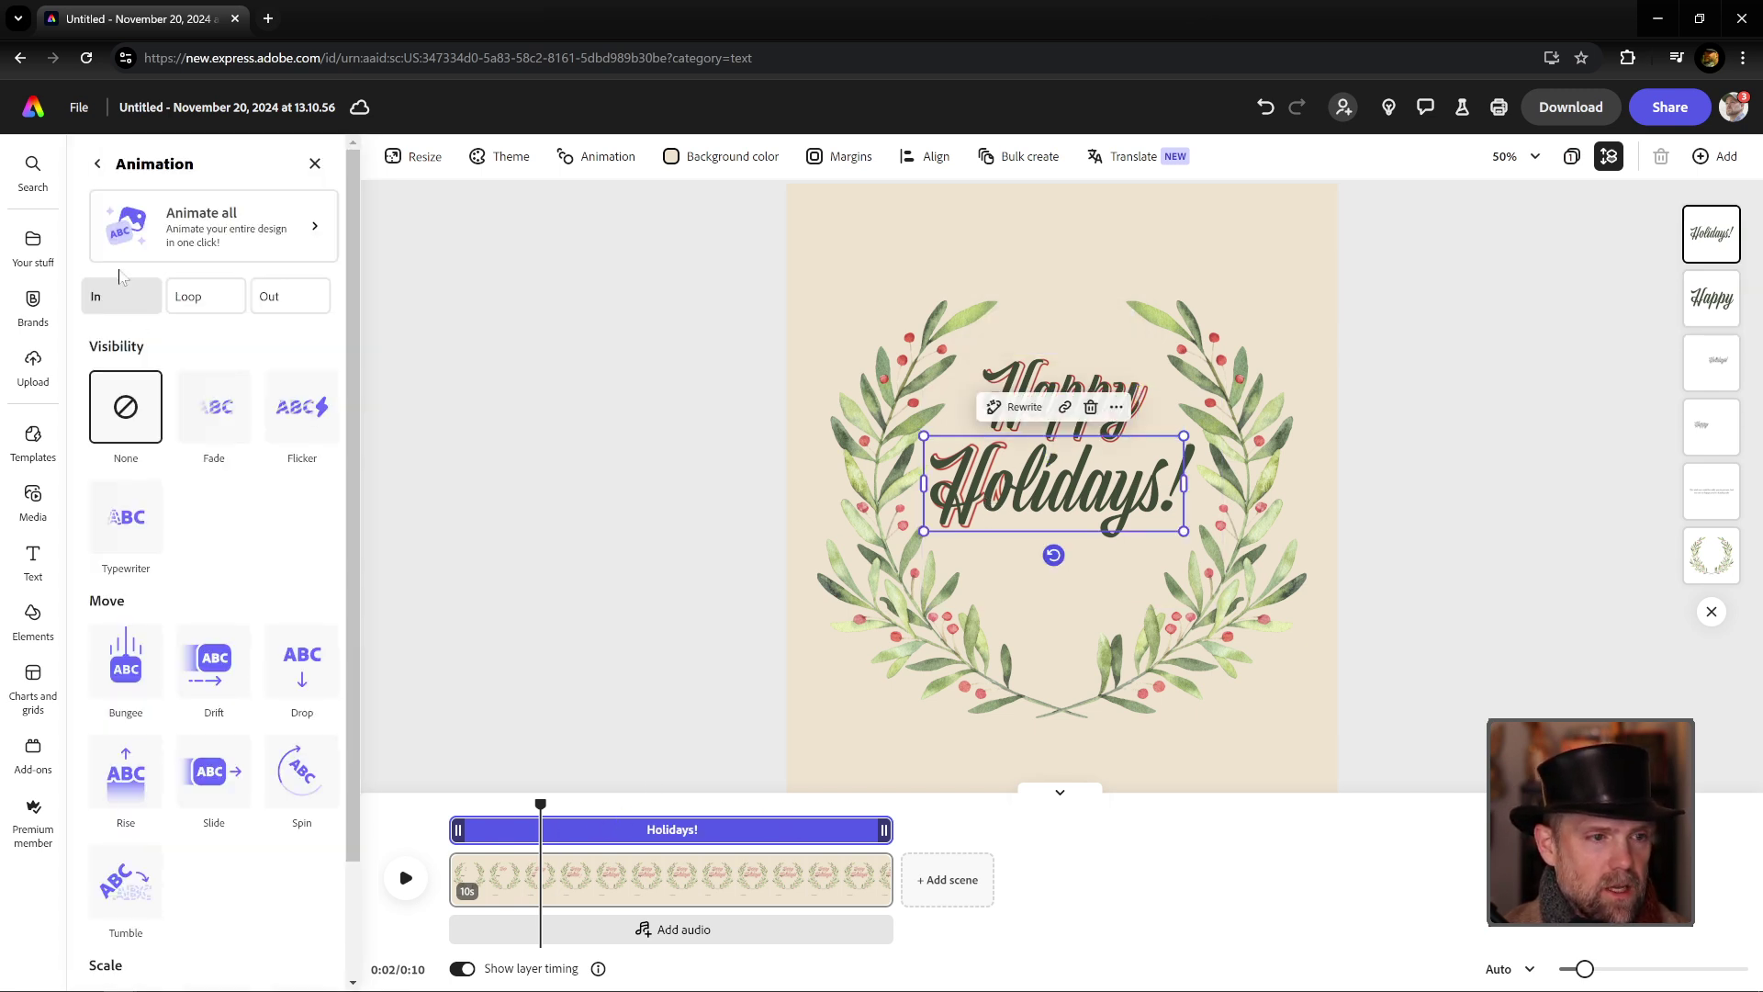
{"action": "left_click", "coordinate": [214, 407]}
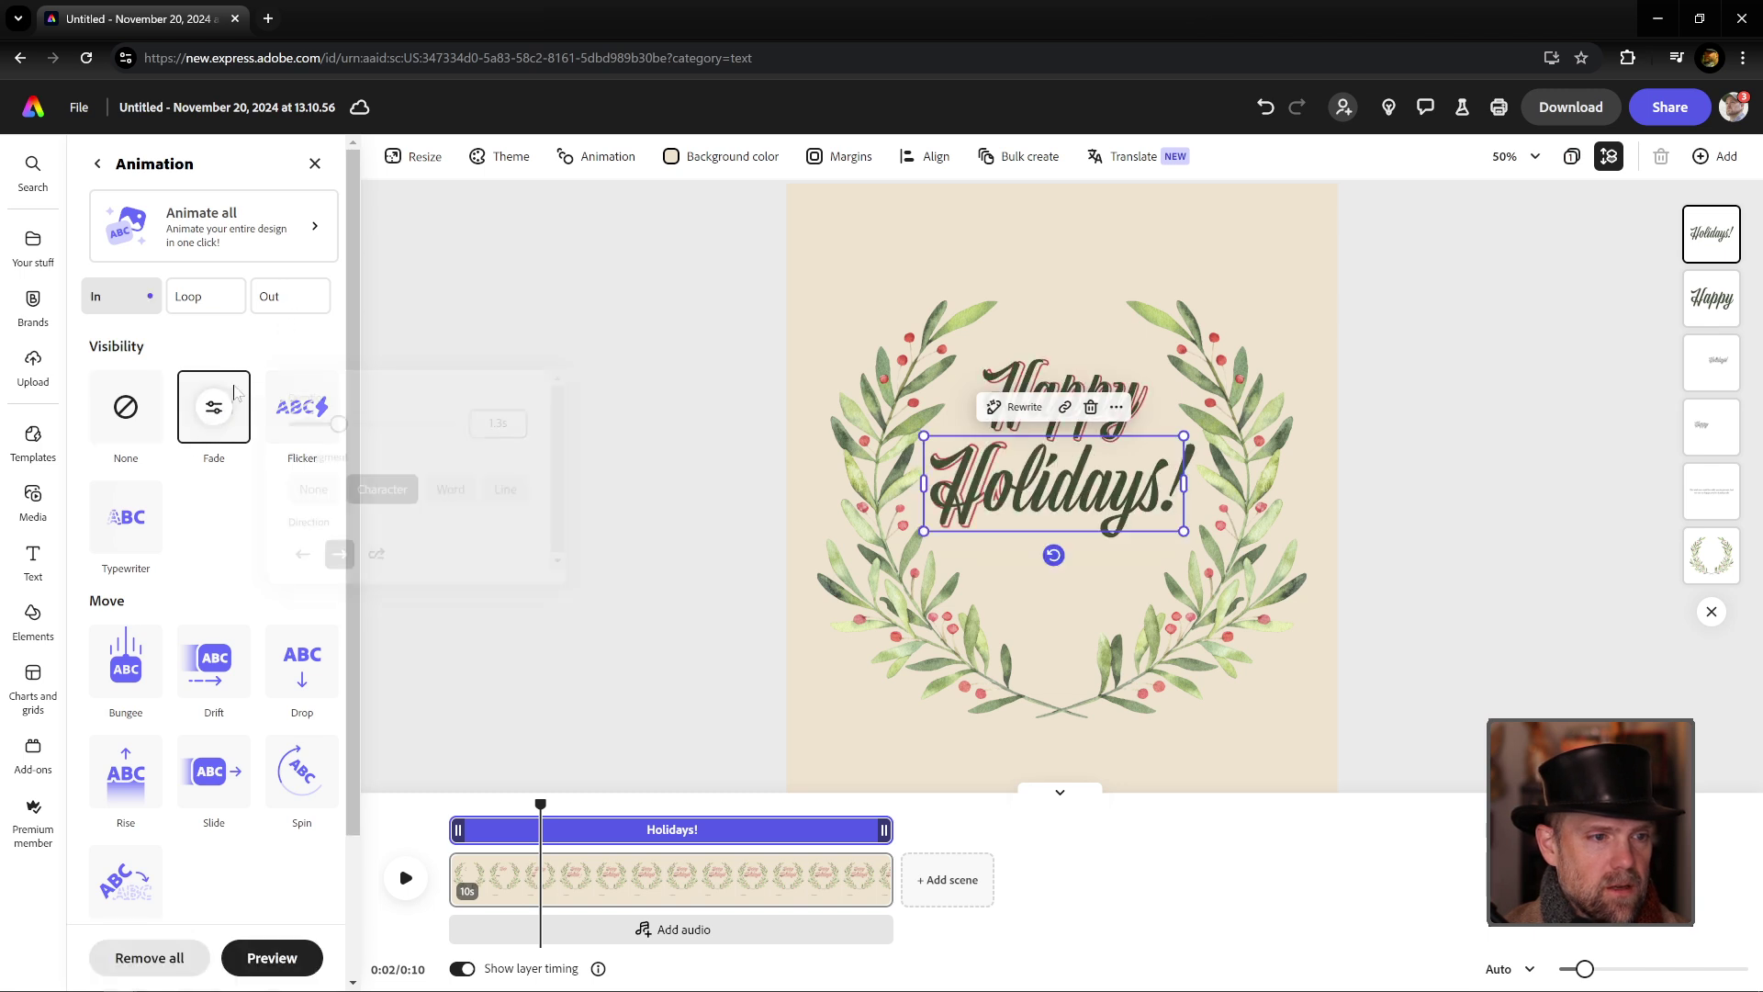
{"action": "left_click", "coordinate": [215, 408]}
{"action": "left_click", "coordinate": [505, 424]}
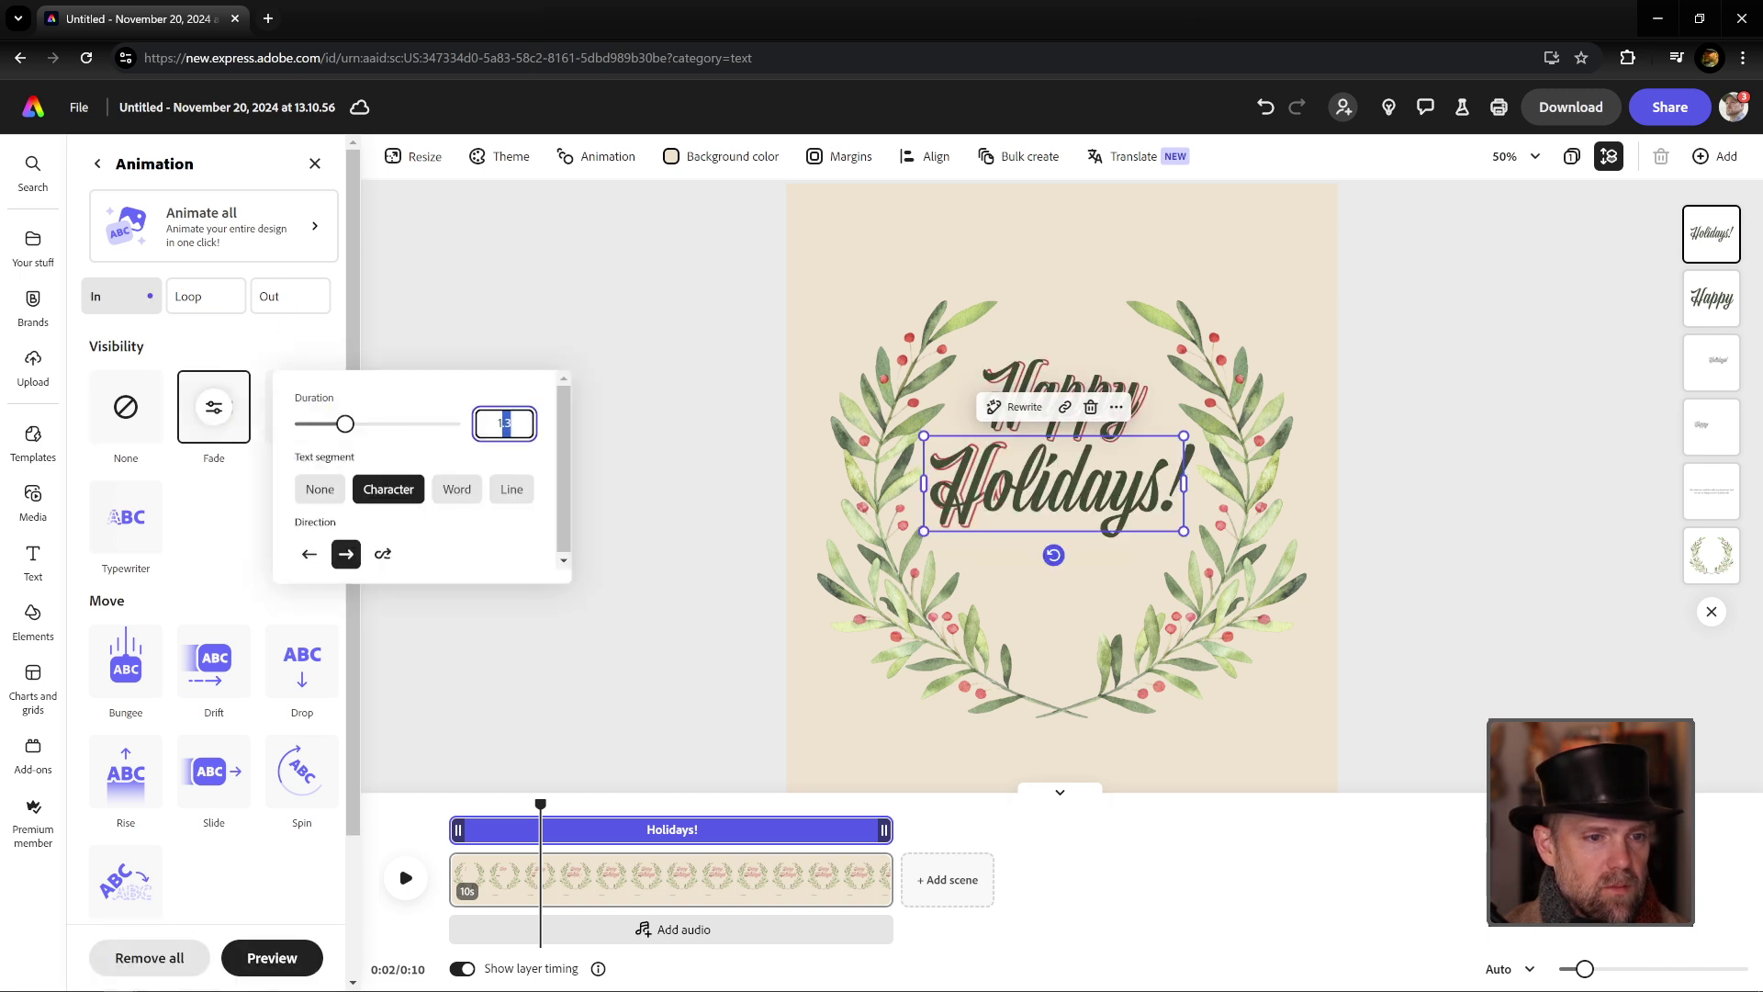
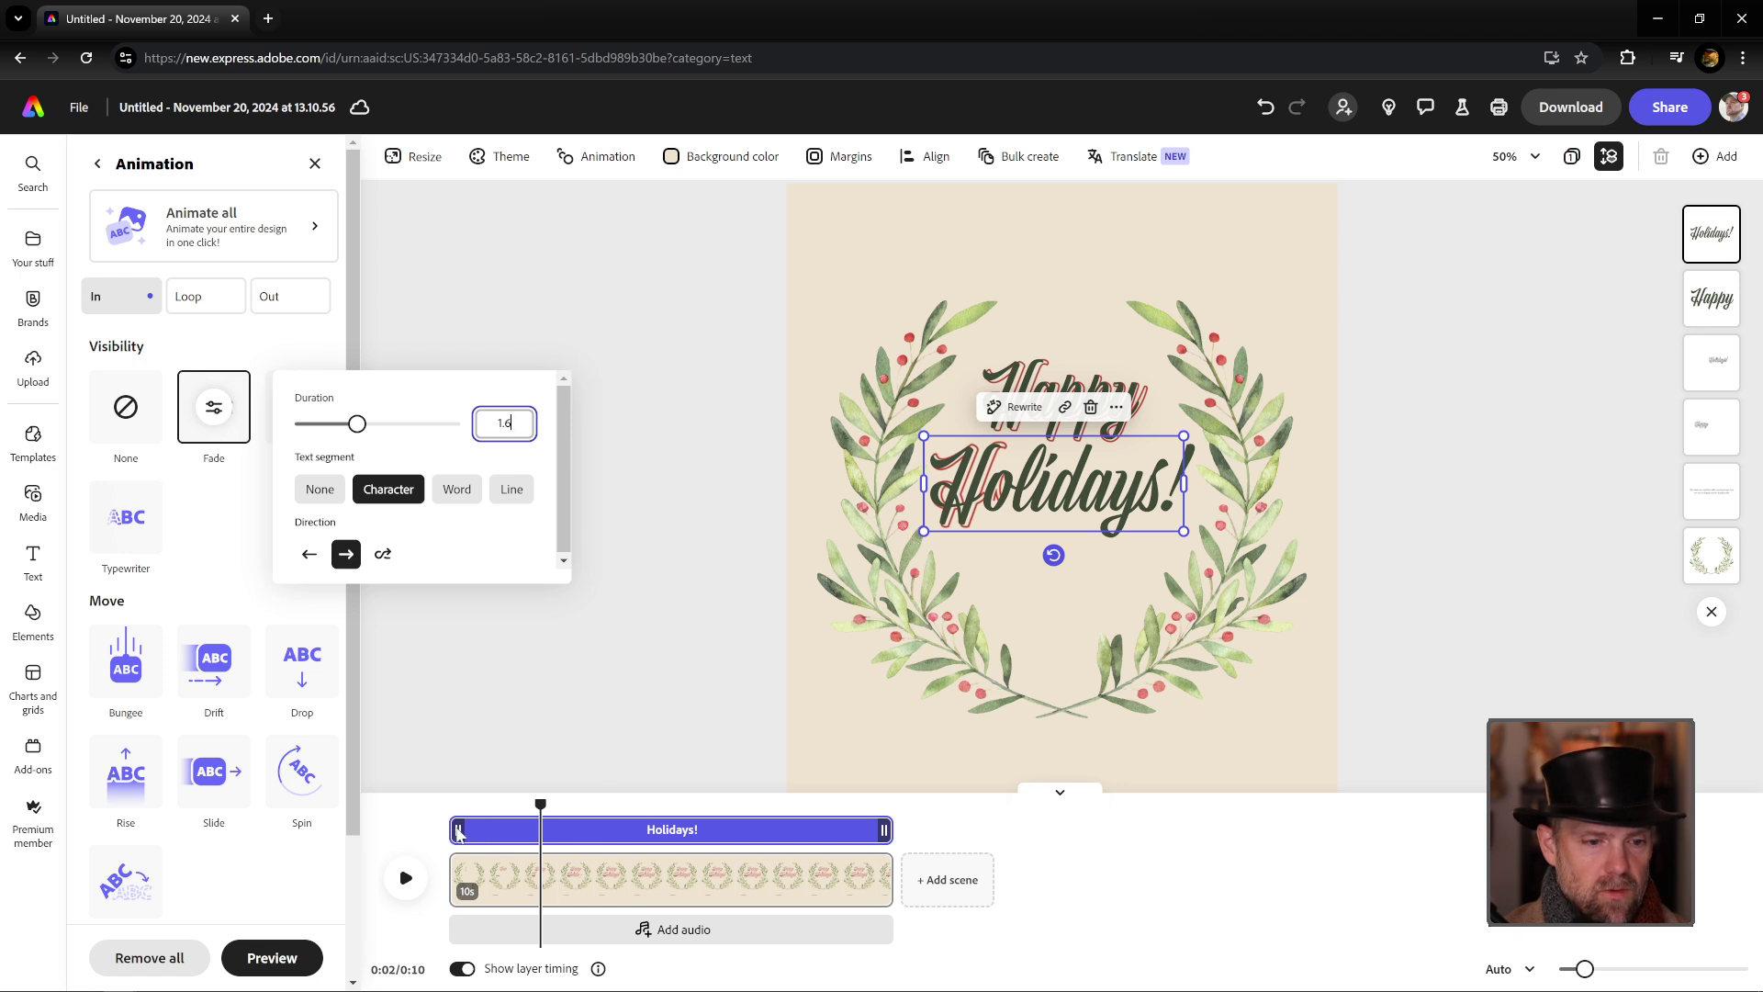
Step: Trim the Holidays! layer to start at about 2 seconds, and play the card to check the lettering
{"action": "left_click", "coordinate": [451, 833]}
{"action": "left_click_drag", "start_coordinate": [450, 830], "coordinate": [590, 805]}
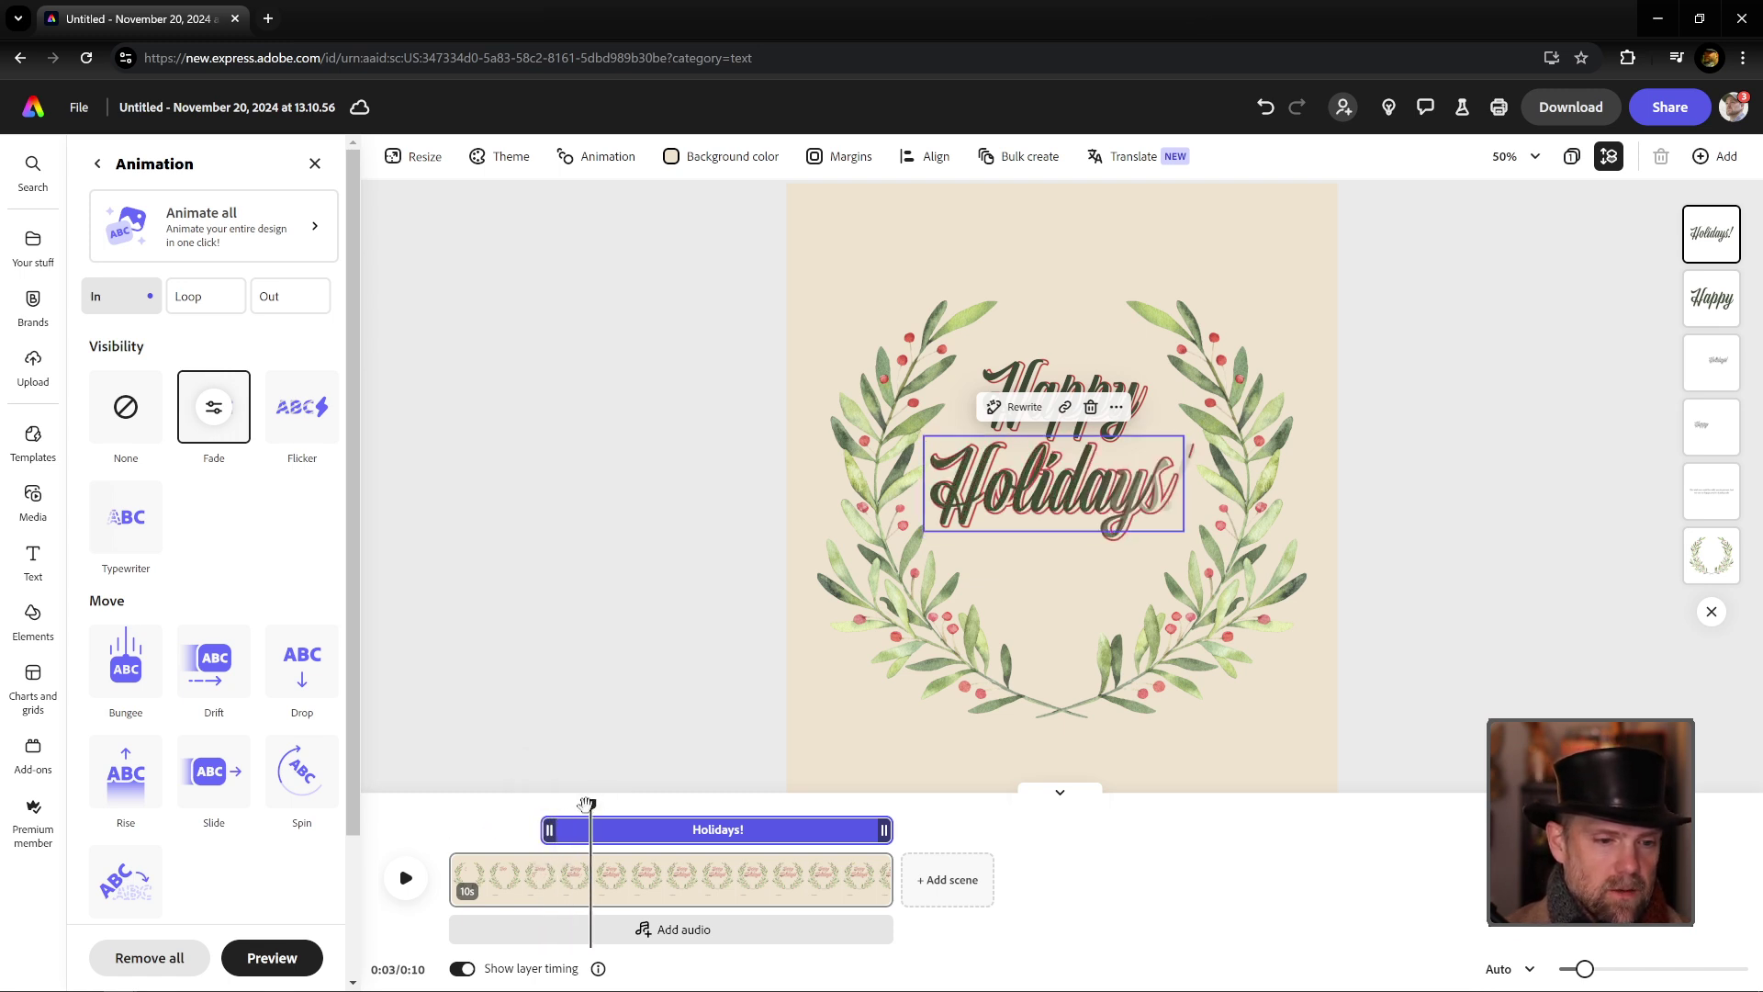
{"action": "left_click", "coordinate": [404, 880]}
{"action": "left_click", "coordinate": [404, 880]}
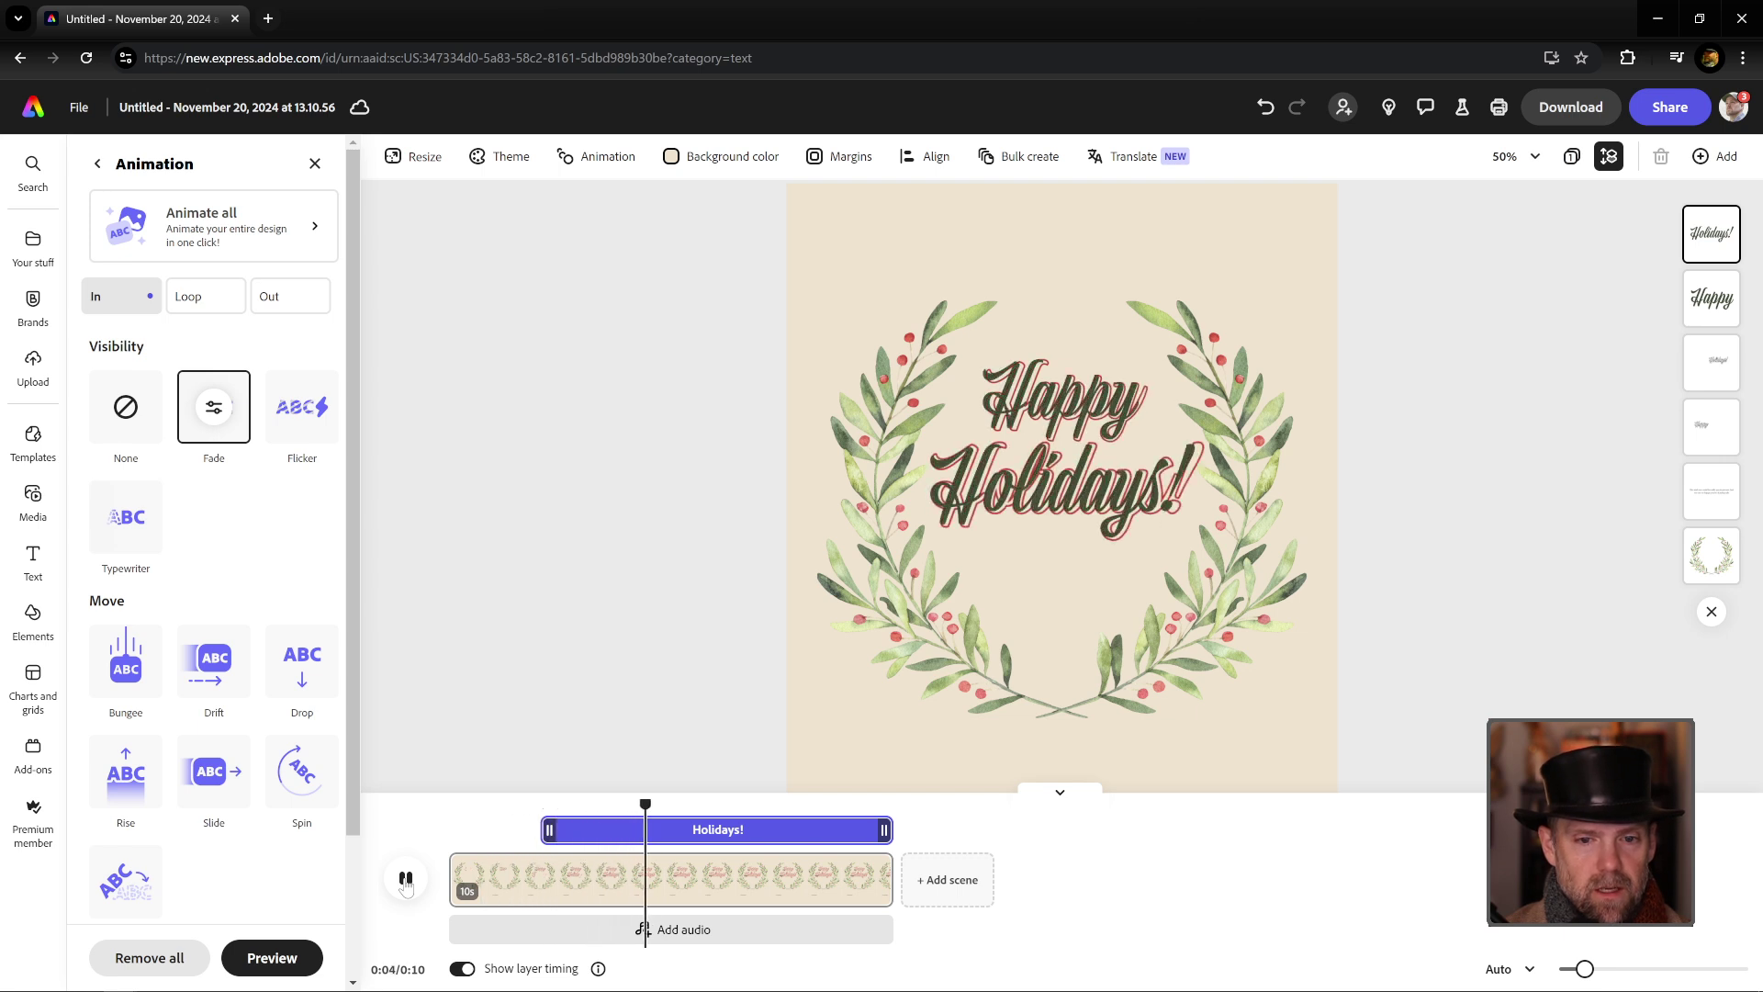
{"action": "key", "text": "space"}
{"action": "left_click", "coordinate": [1245, 531]}
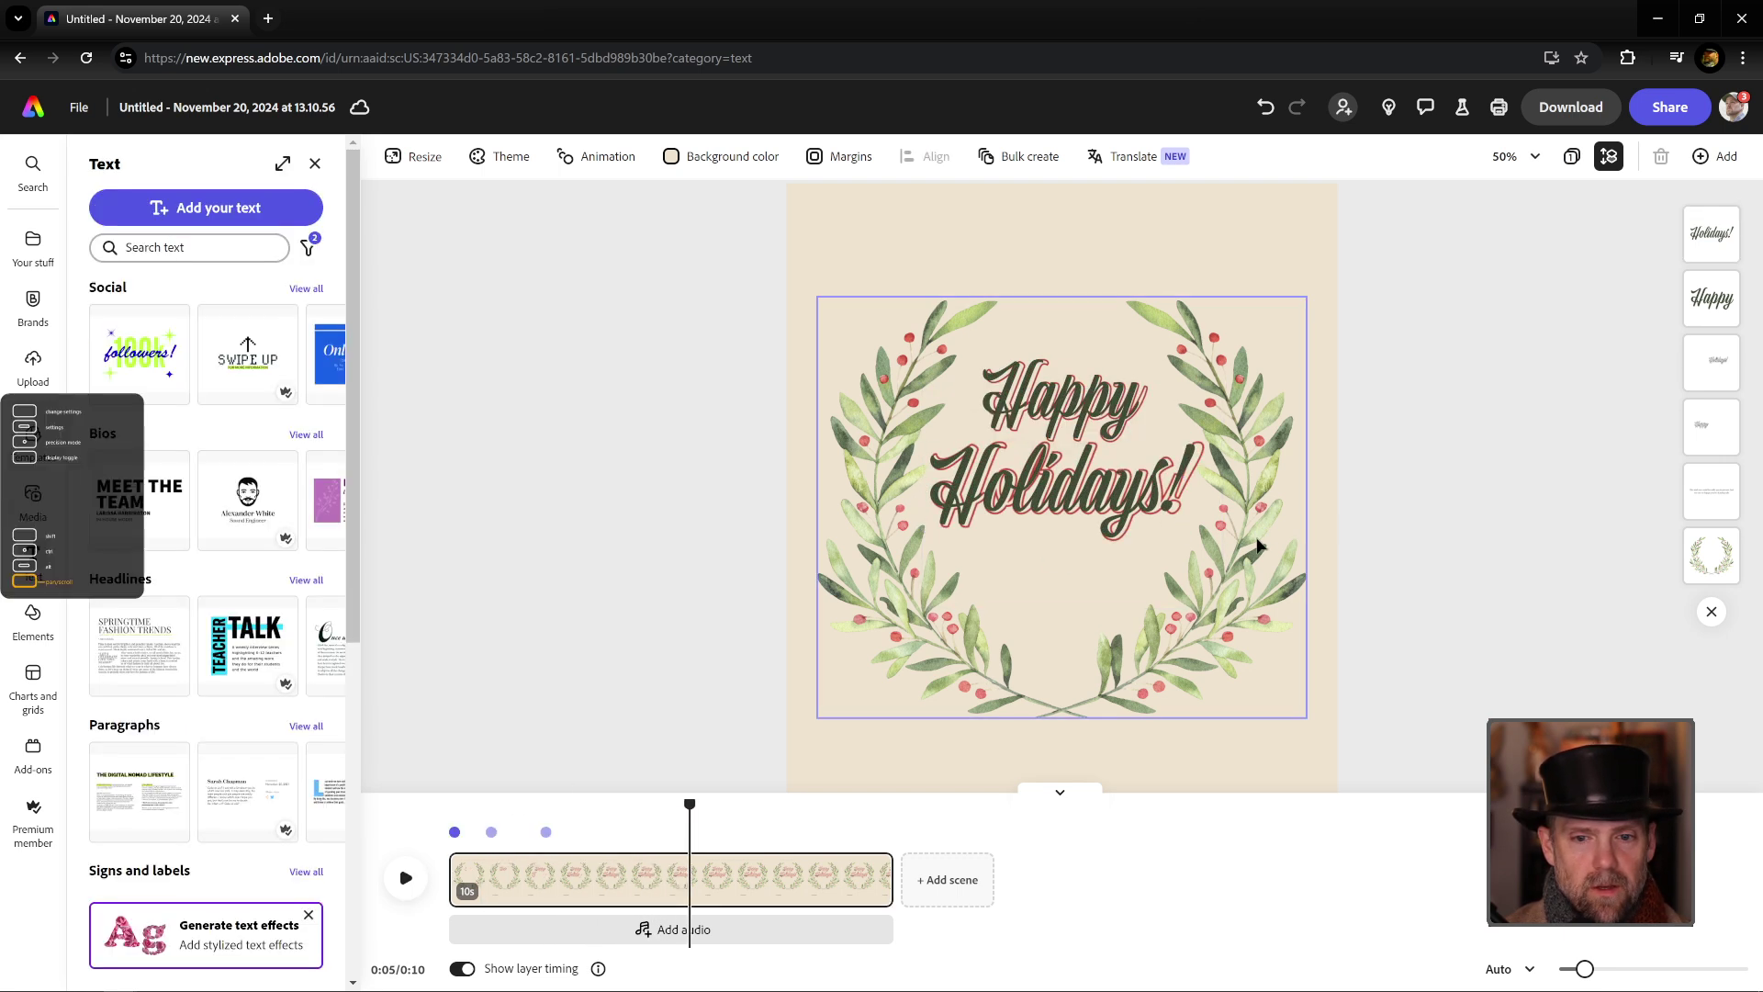
Step: Change the font of the message below the wreath to Lulo
{"action": "scroll", "coordinate": [1267, 546], "scroll_direction": "down", "scroll_amount": 2}
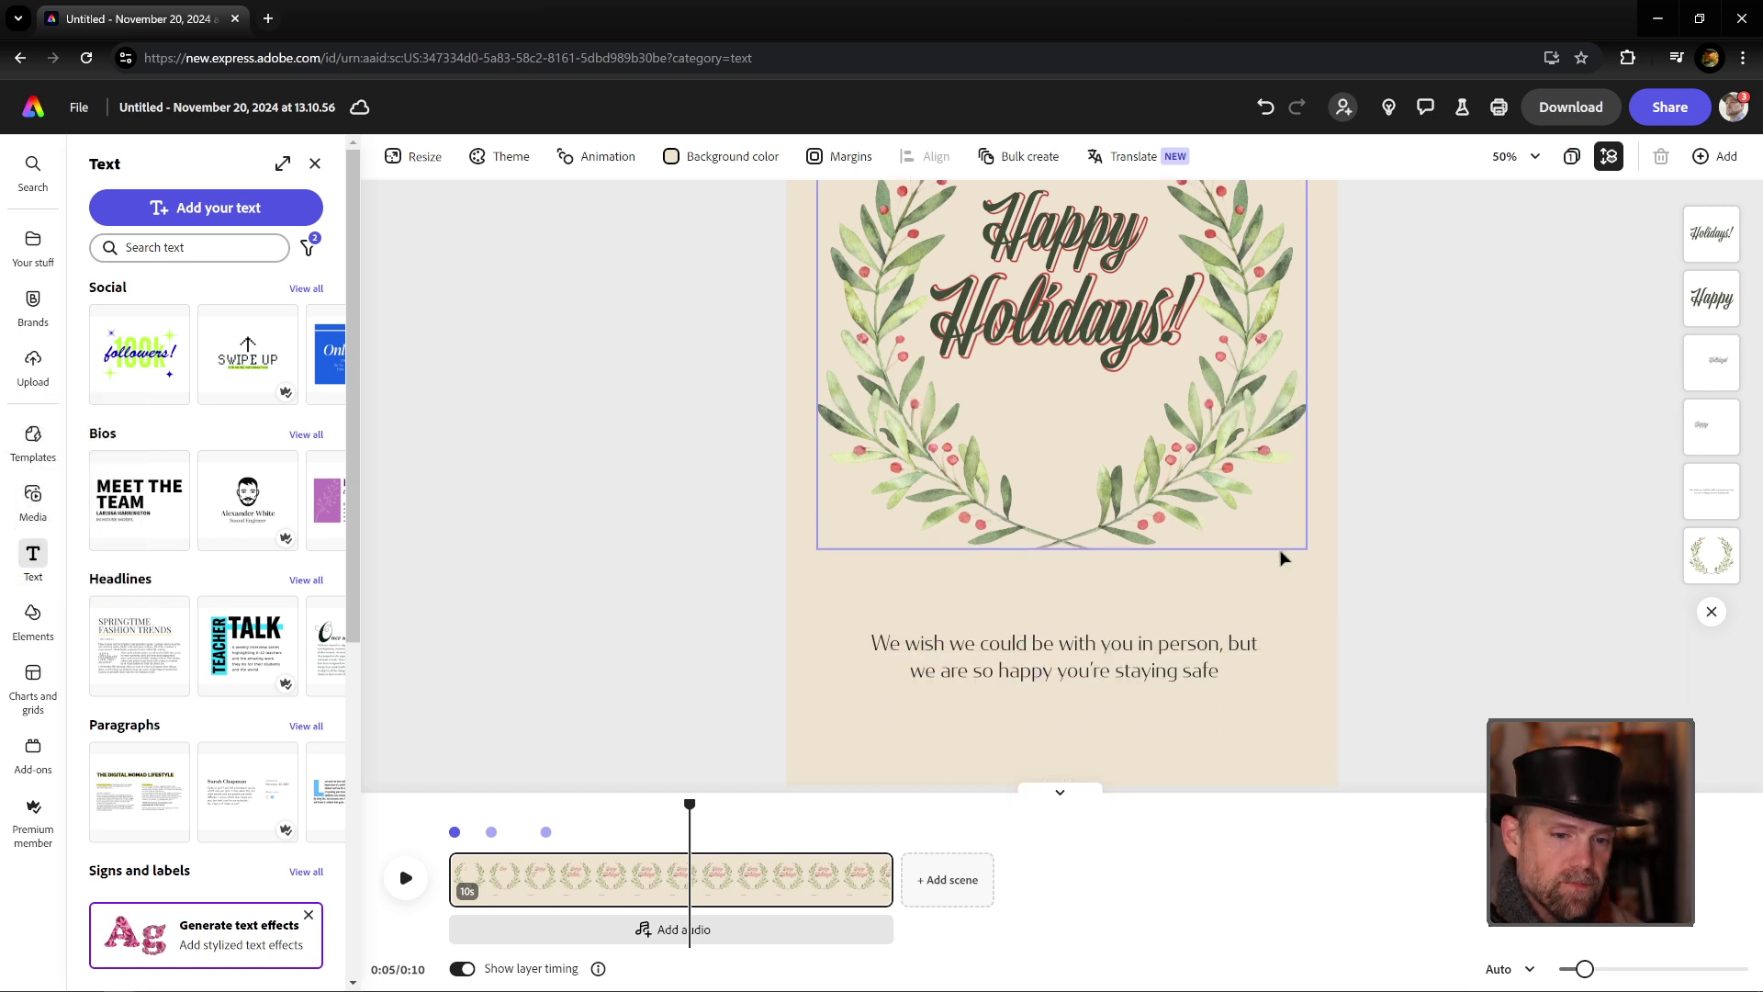
{"action": "left_click", "coordinate": [1159, 673]}
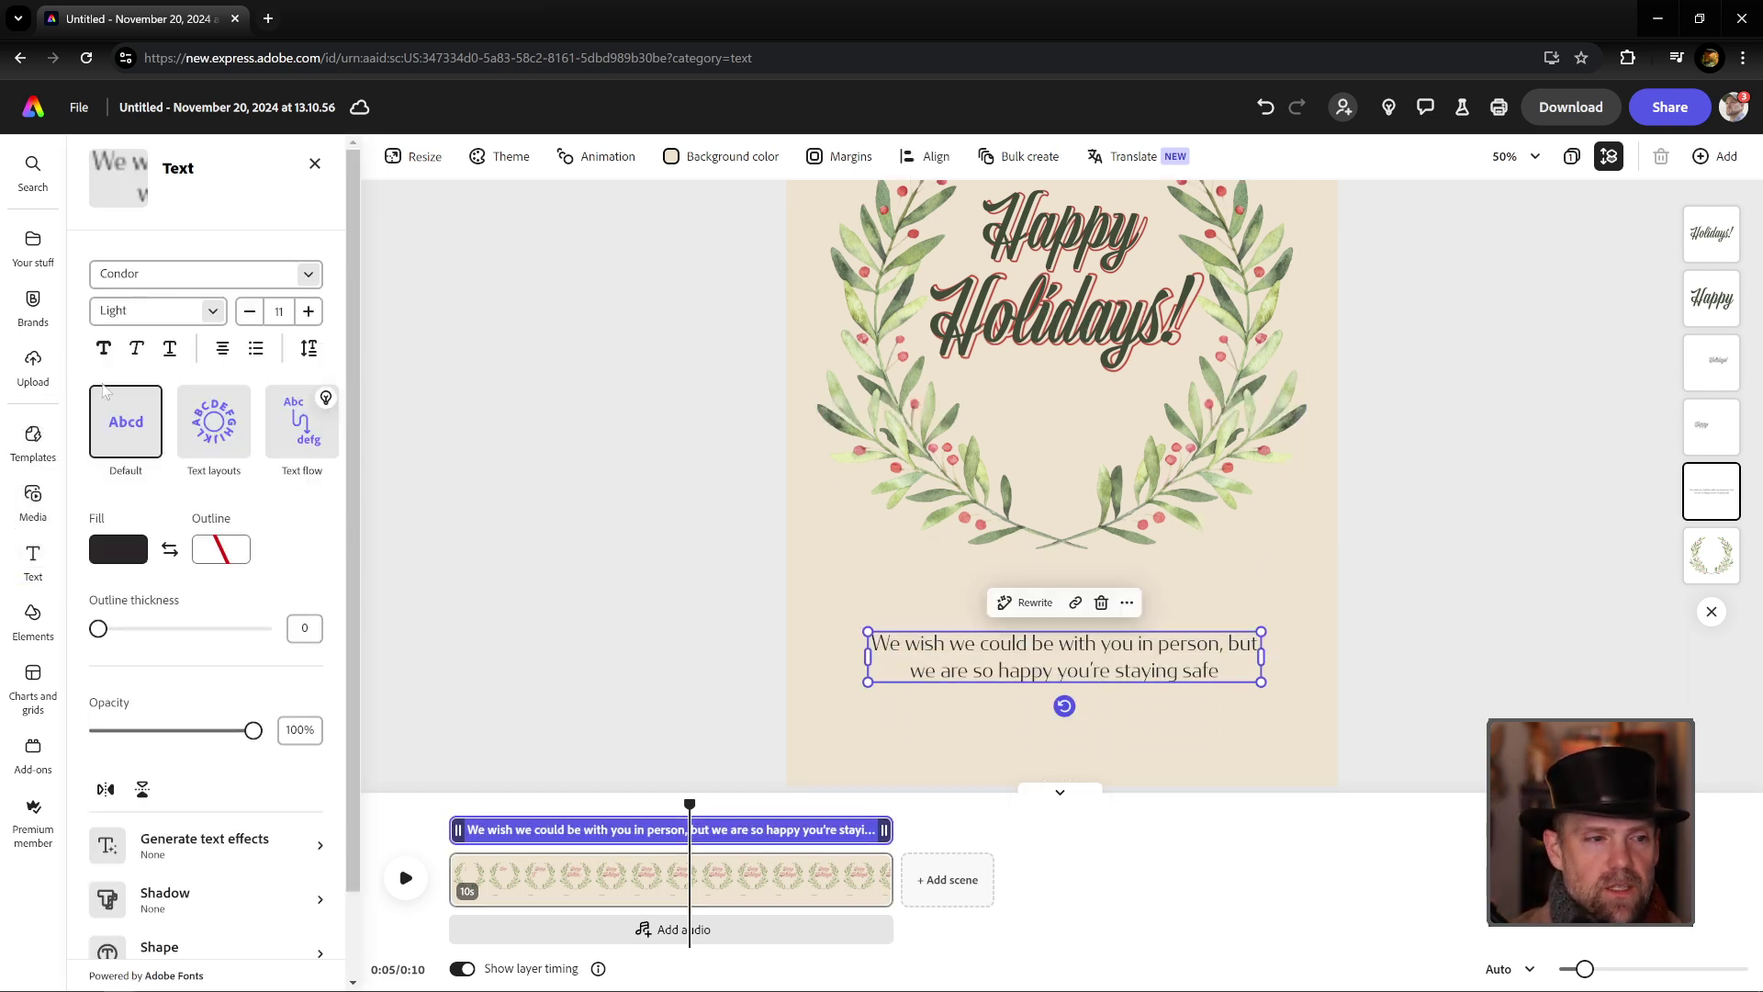
{"action": "left_click", "coordinate": [197, 424]}
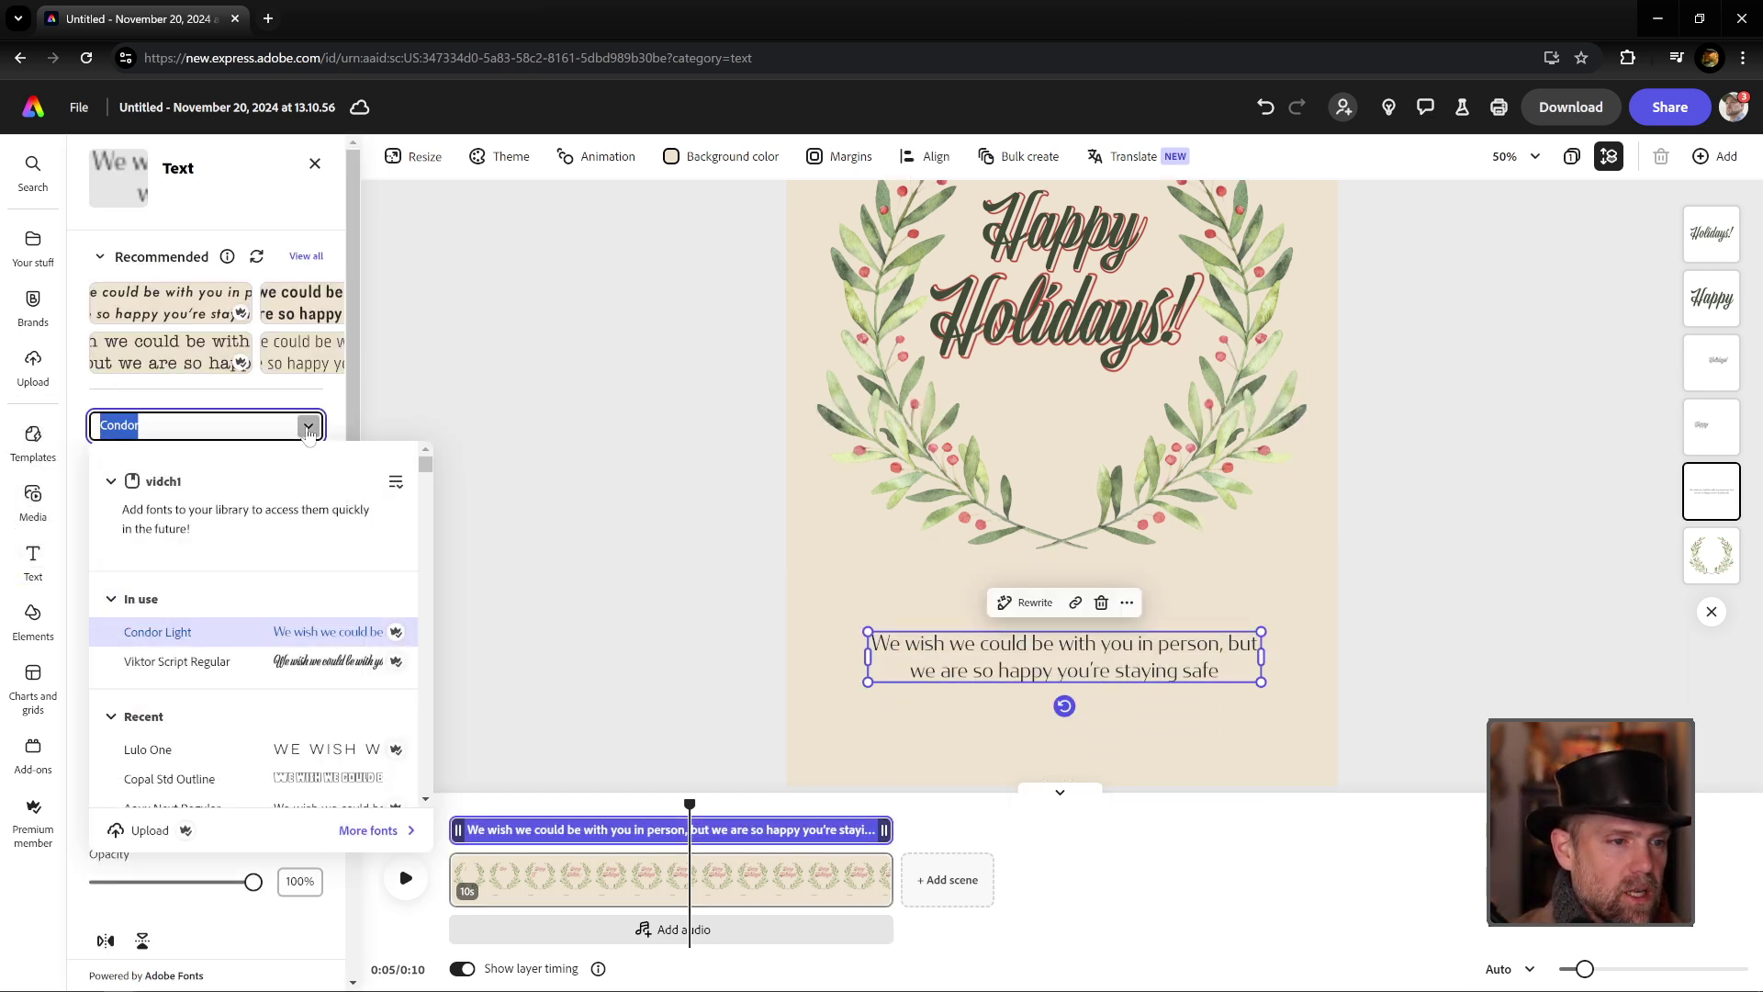
{"action": "type", "text": "l"}
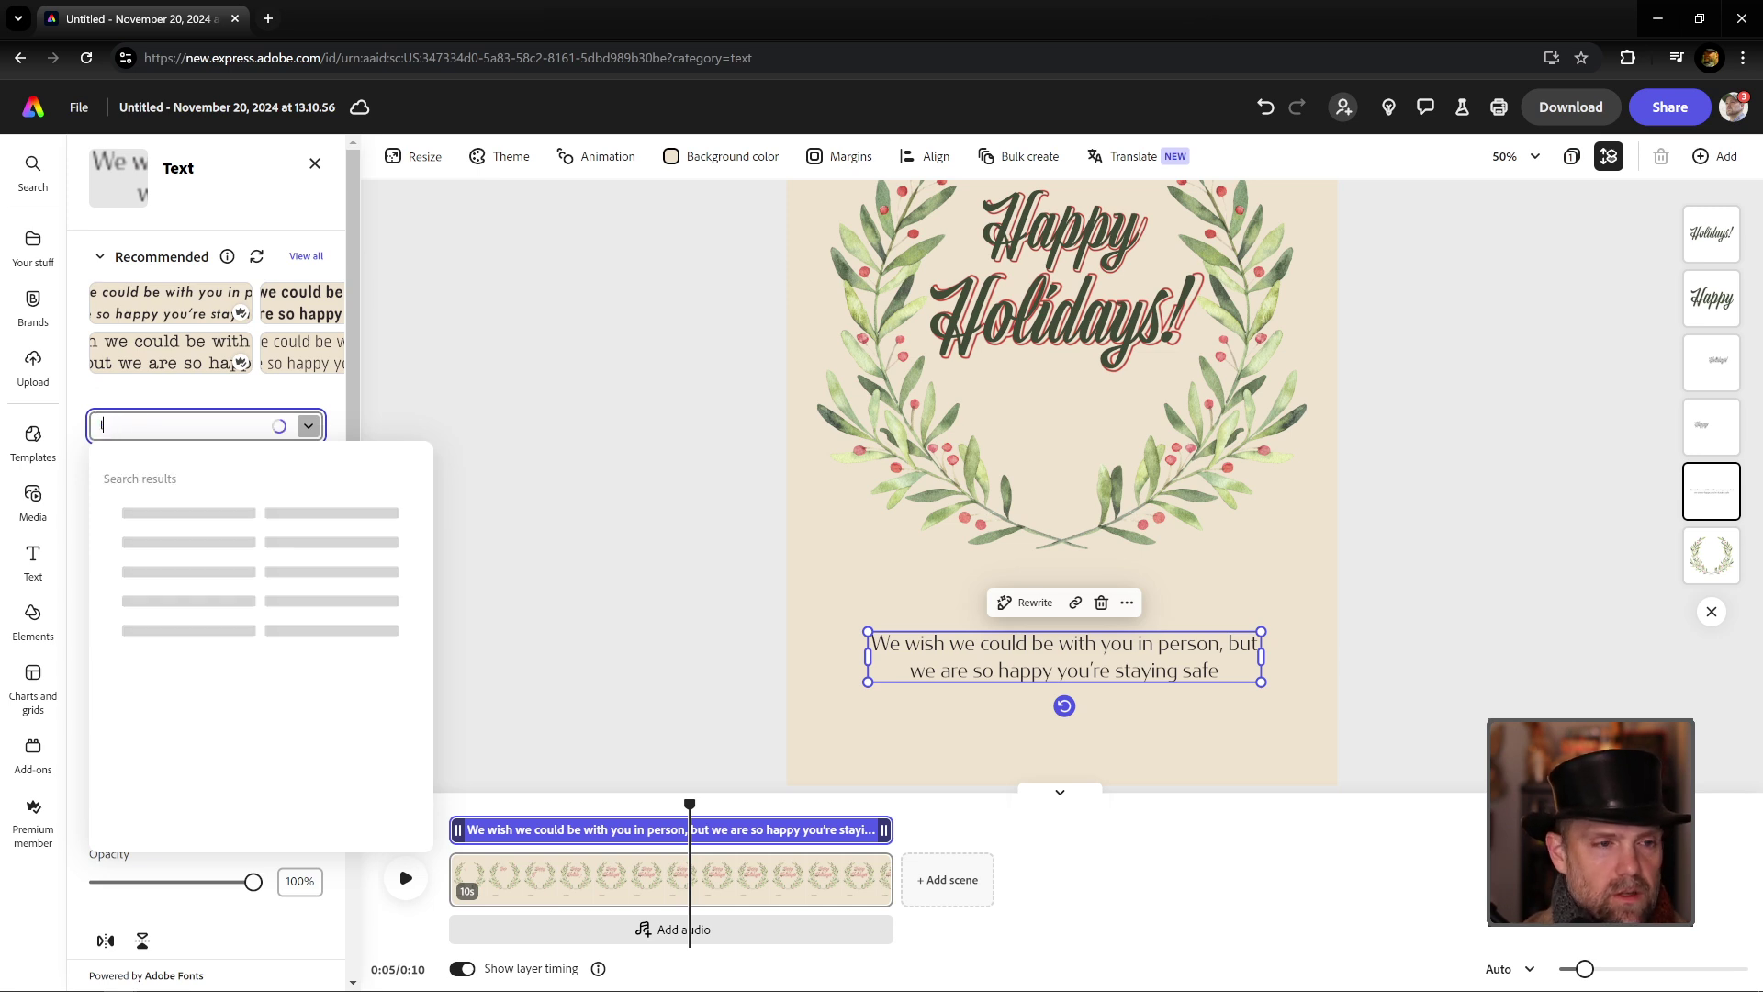
{"action": "type", "text": "ulo"}
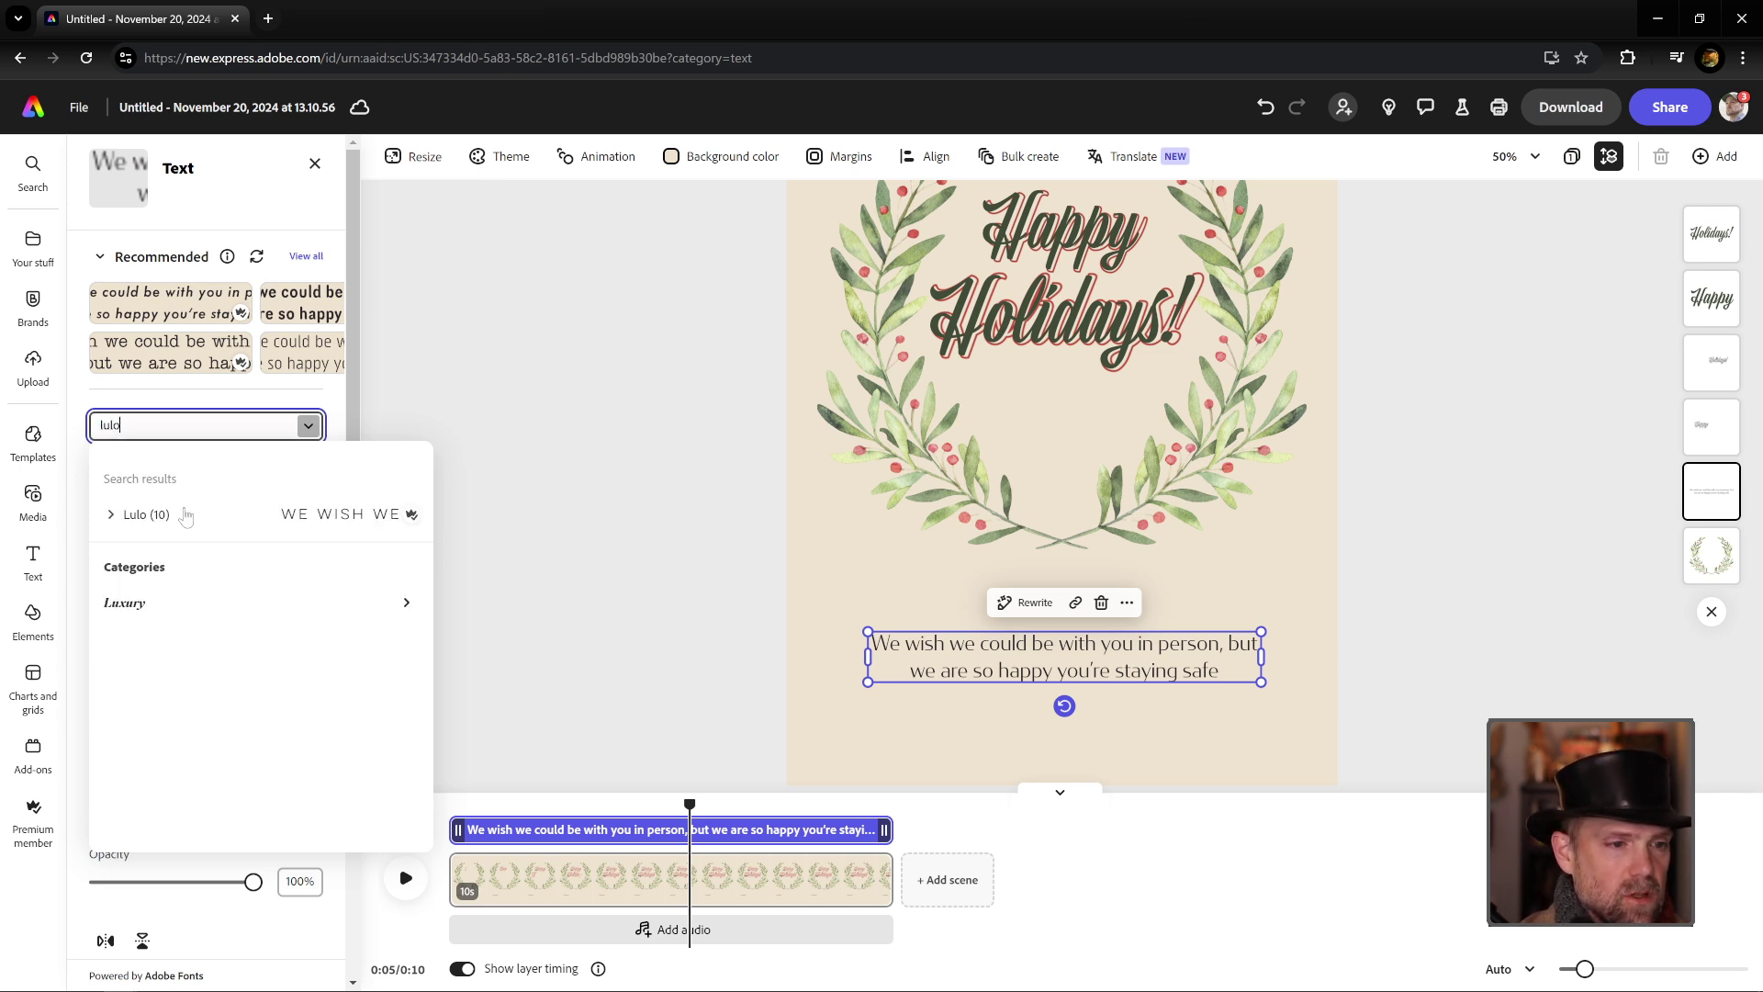
{"action": "left_click", "coordinate": [151, 520]}
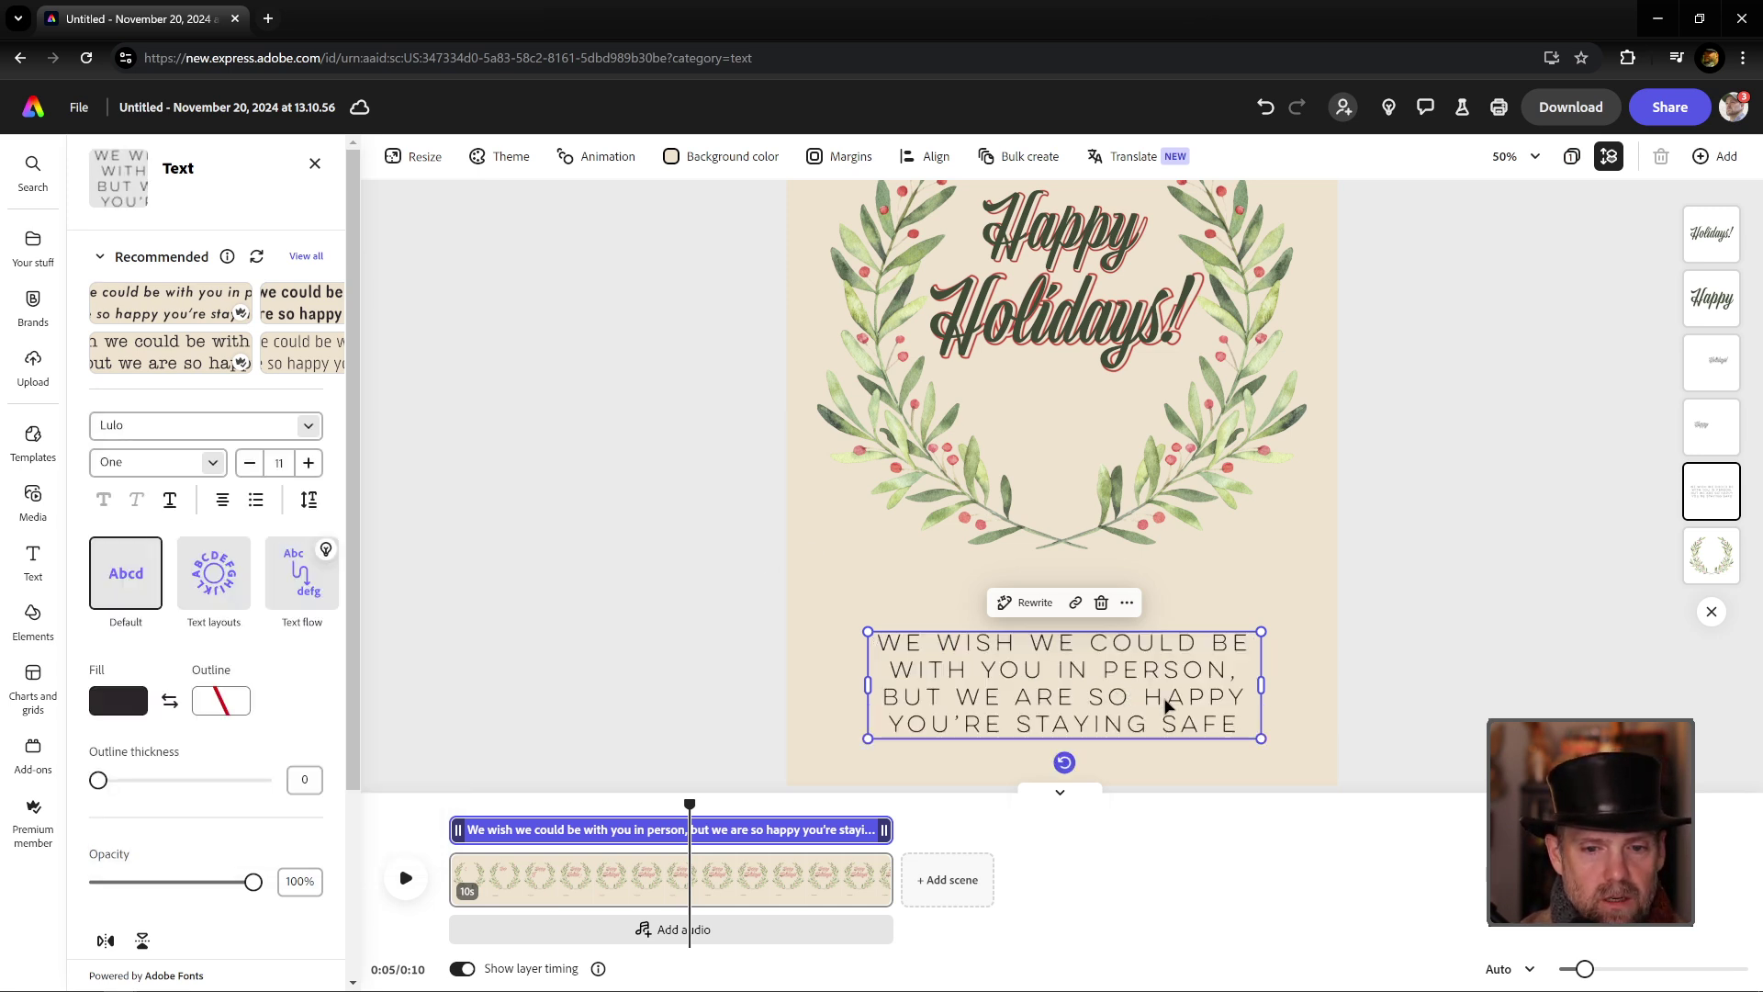
Step: Replace the message below the wreath with "tis the season for comfort & joy" and move it up slightly
{"action": "double_click", "coordinate": [1234, 727]}
{"action": "left_click", "coordinate": [1239, 726]}
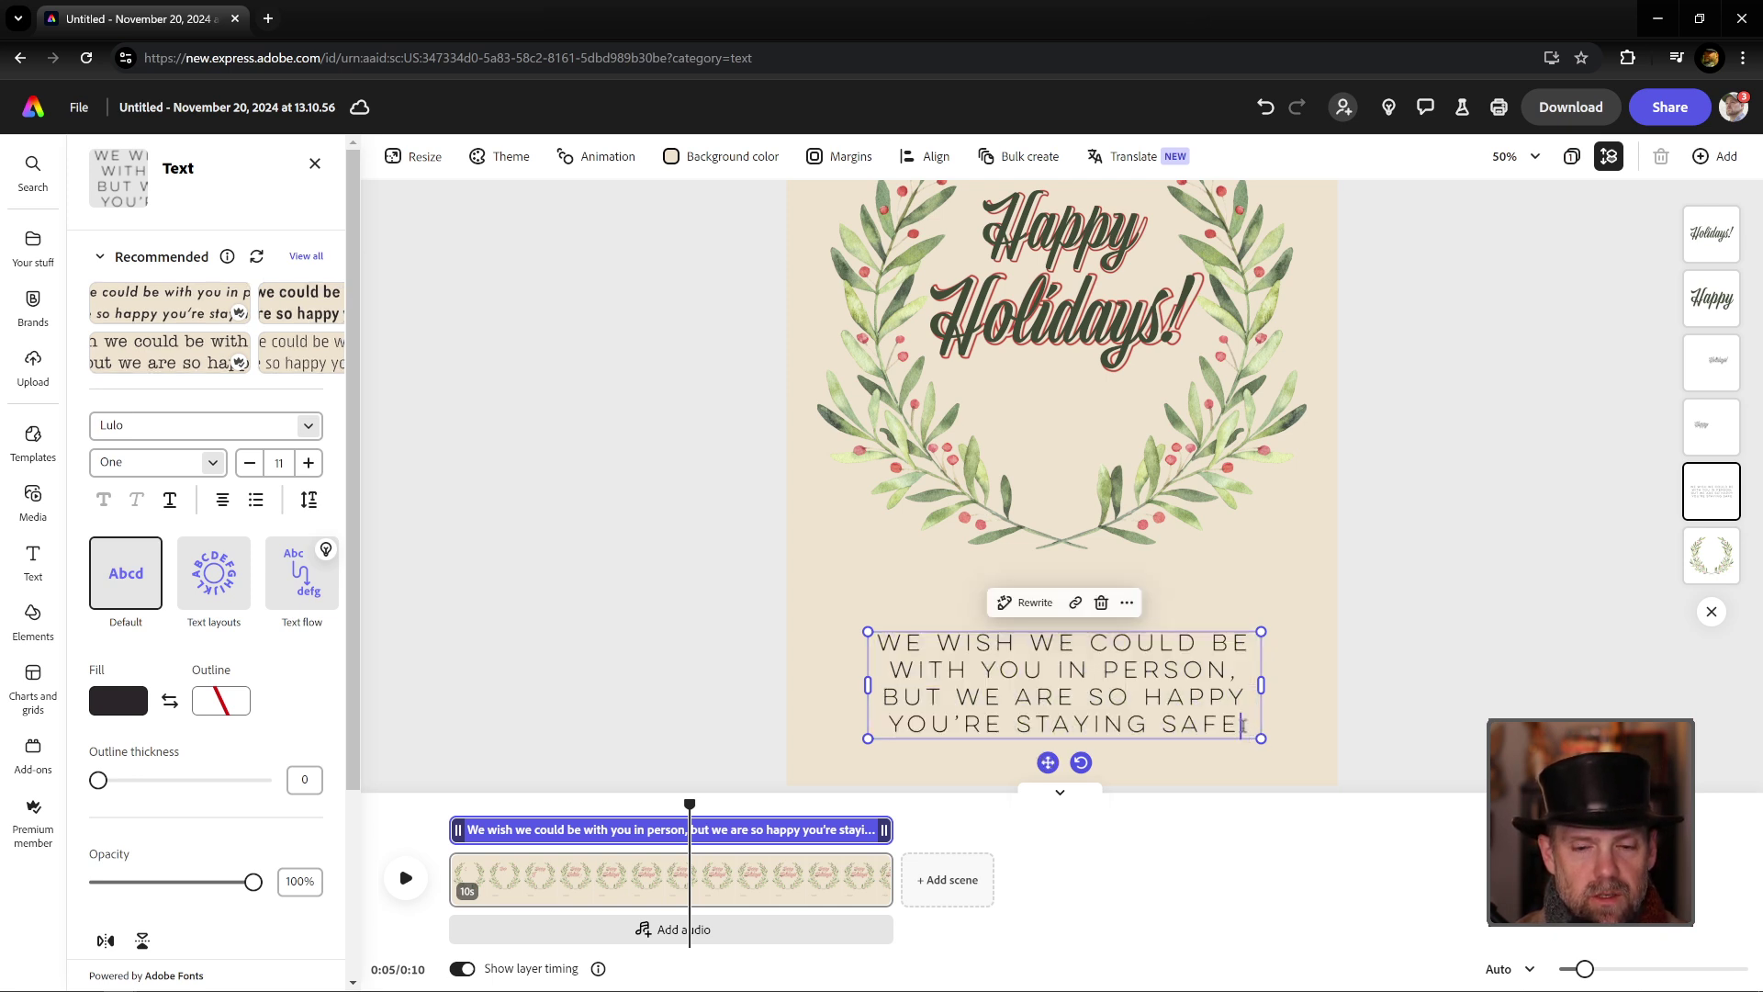
{"action": "left_click_drag", "start_coordinate": [1239, 726], "coordinate": [803, 652]}
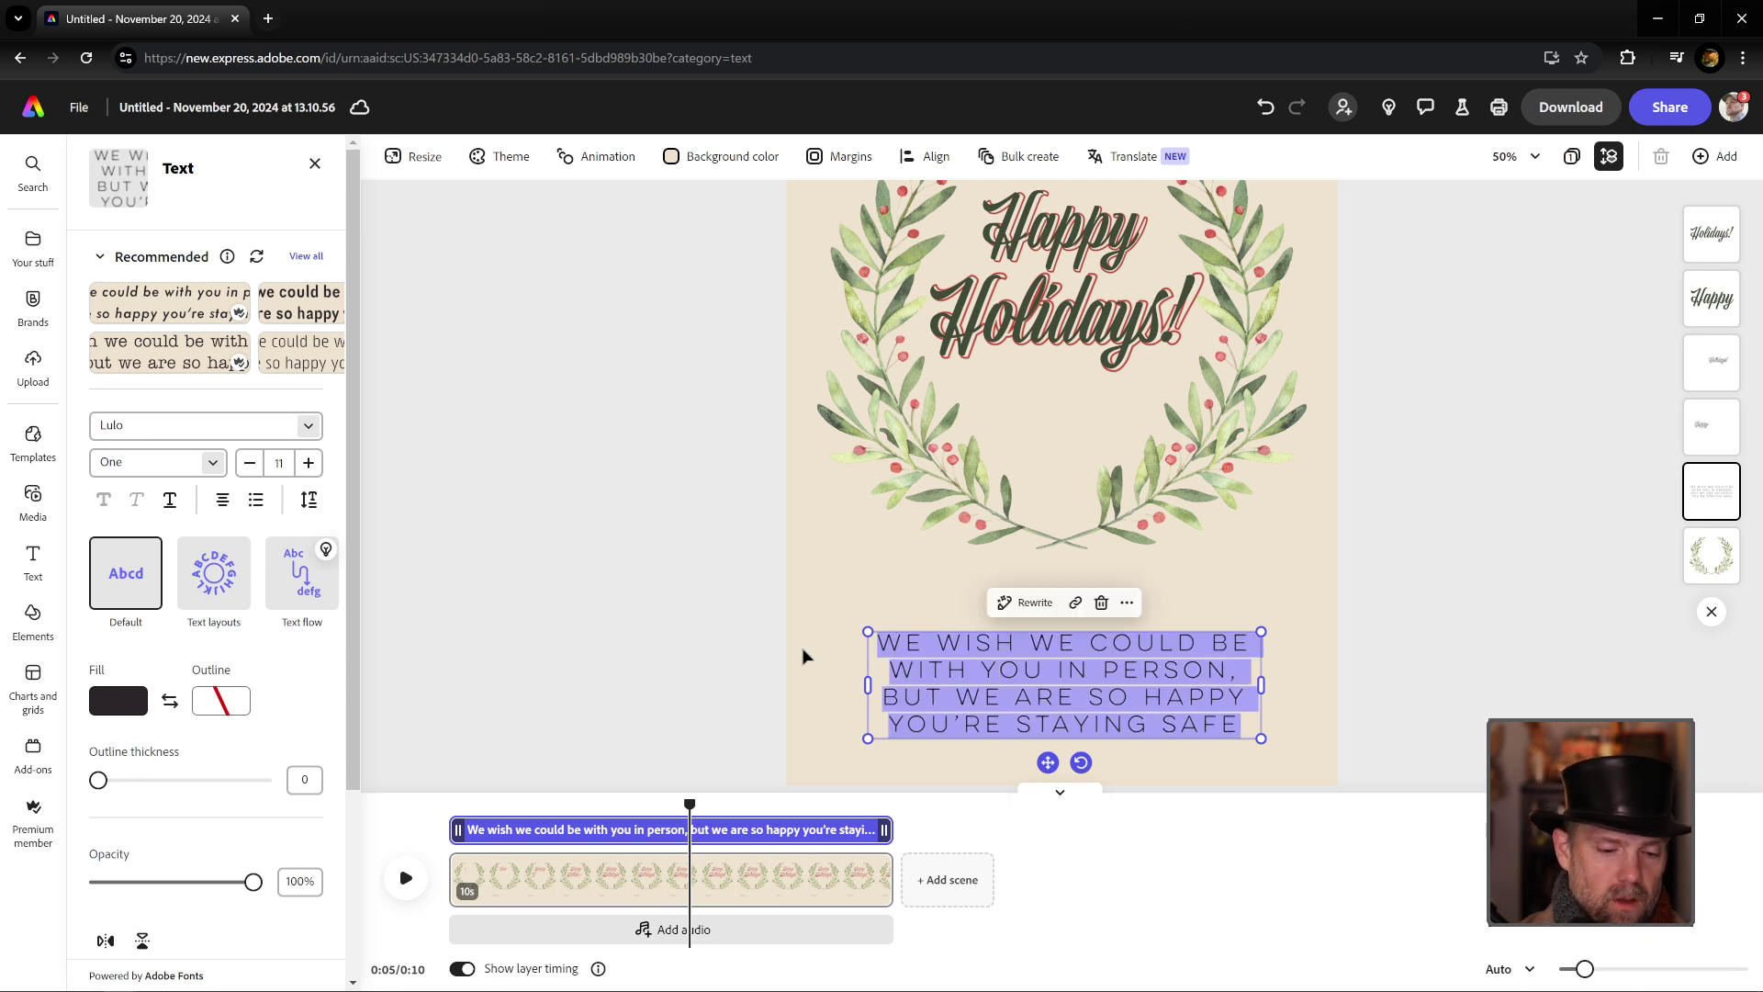
{"action": "type", "text": "ti"}
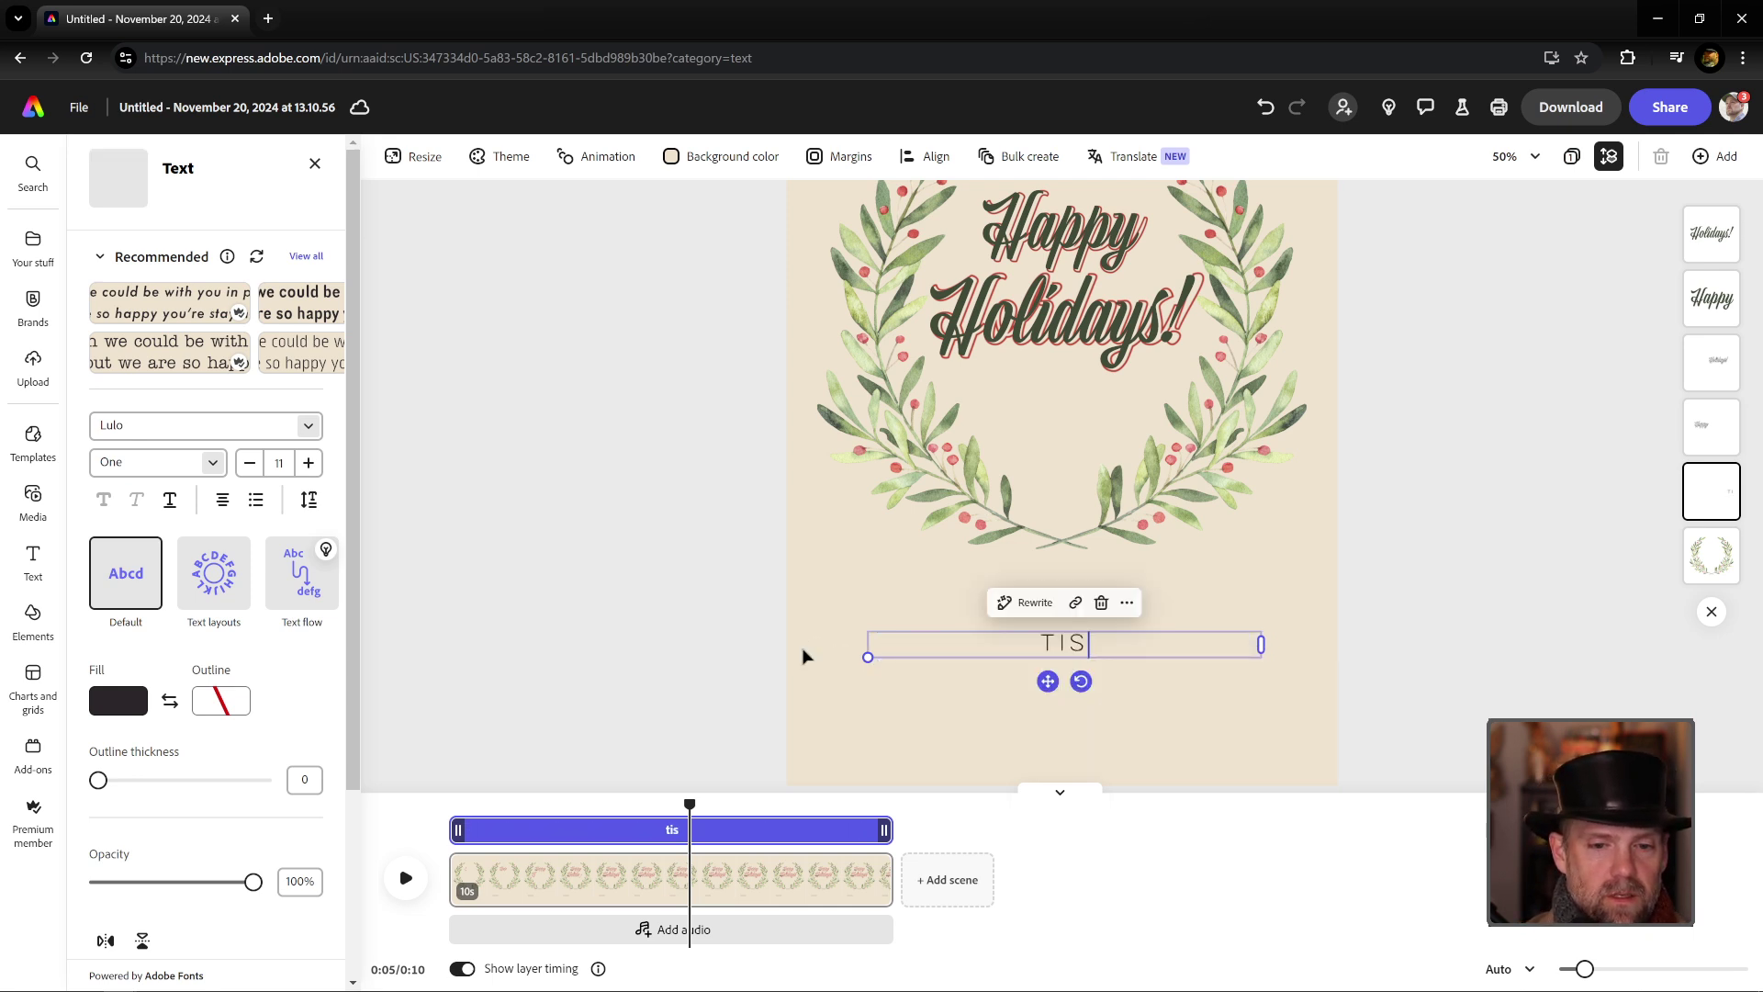
{"action": "type", "text": "s the season"}
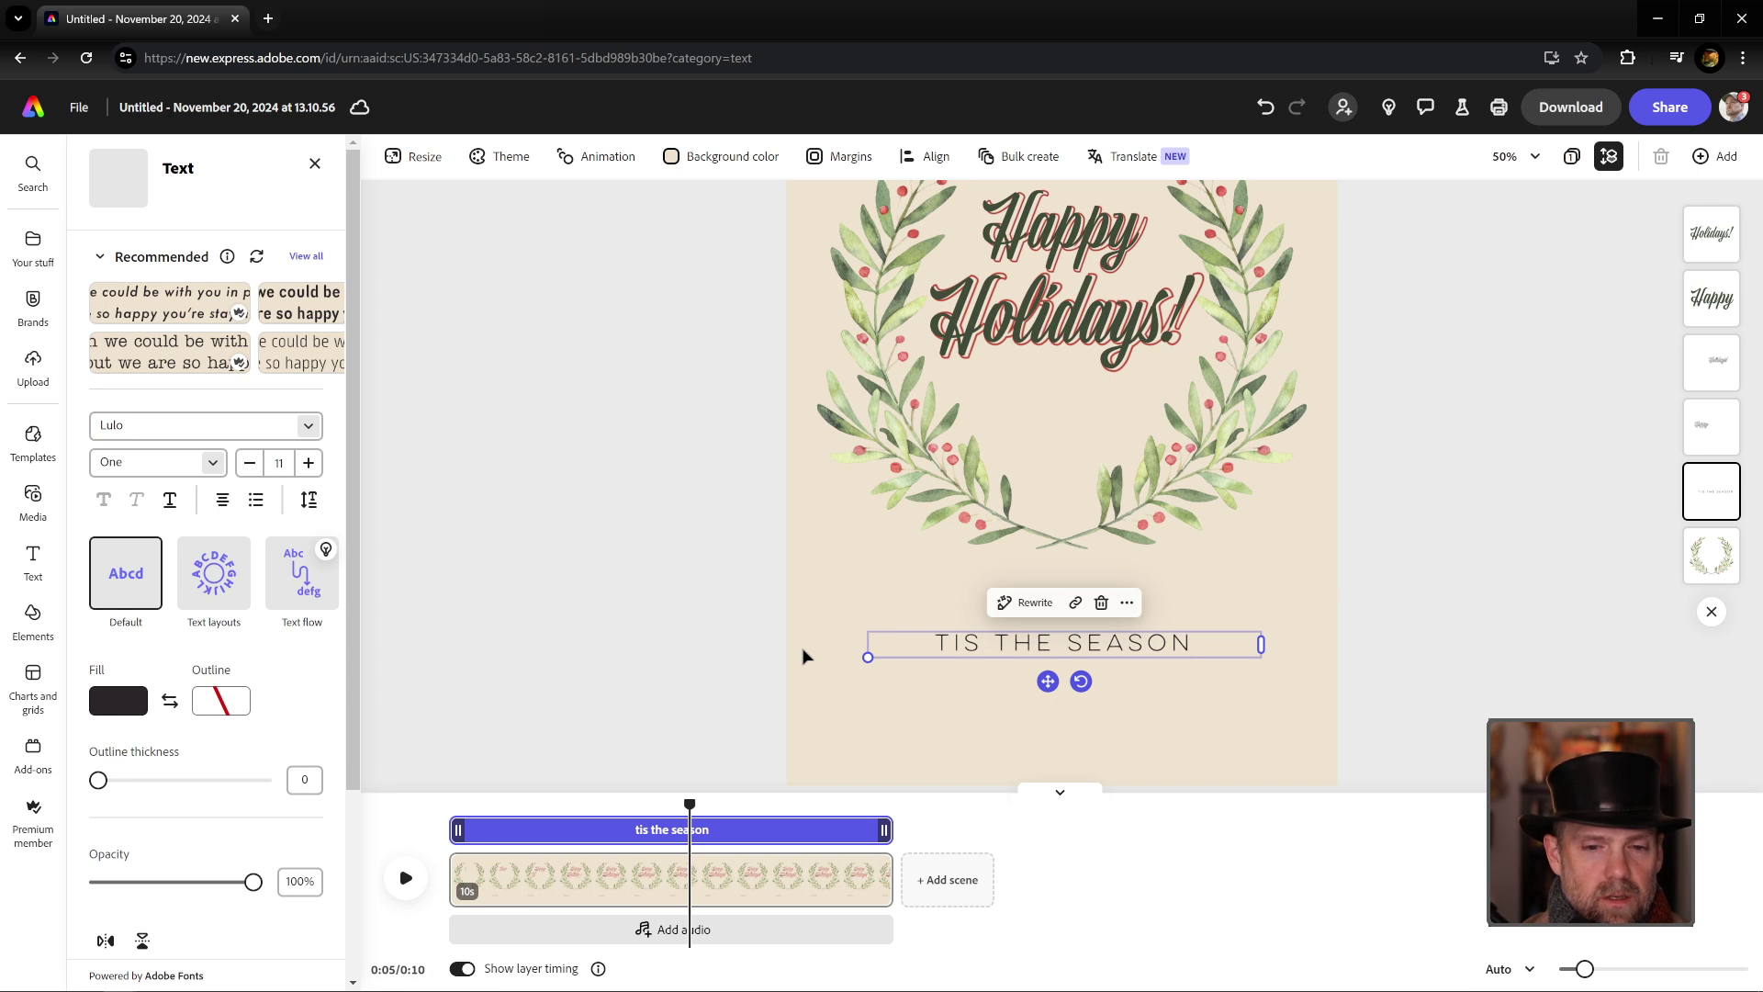
{"action": "type", "text": " for c"}
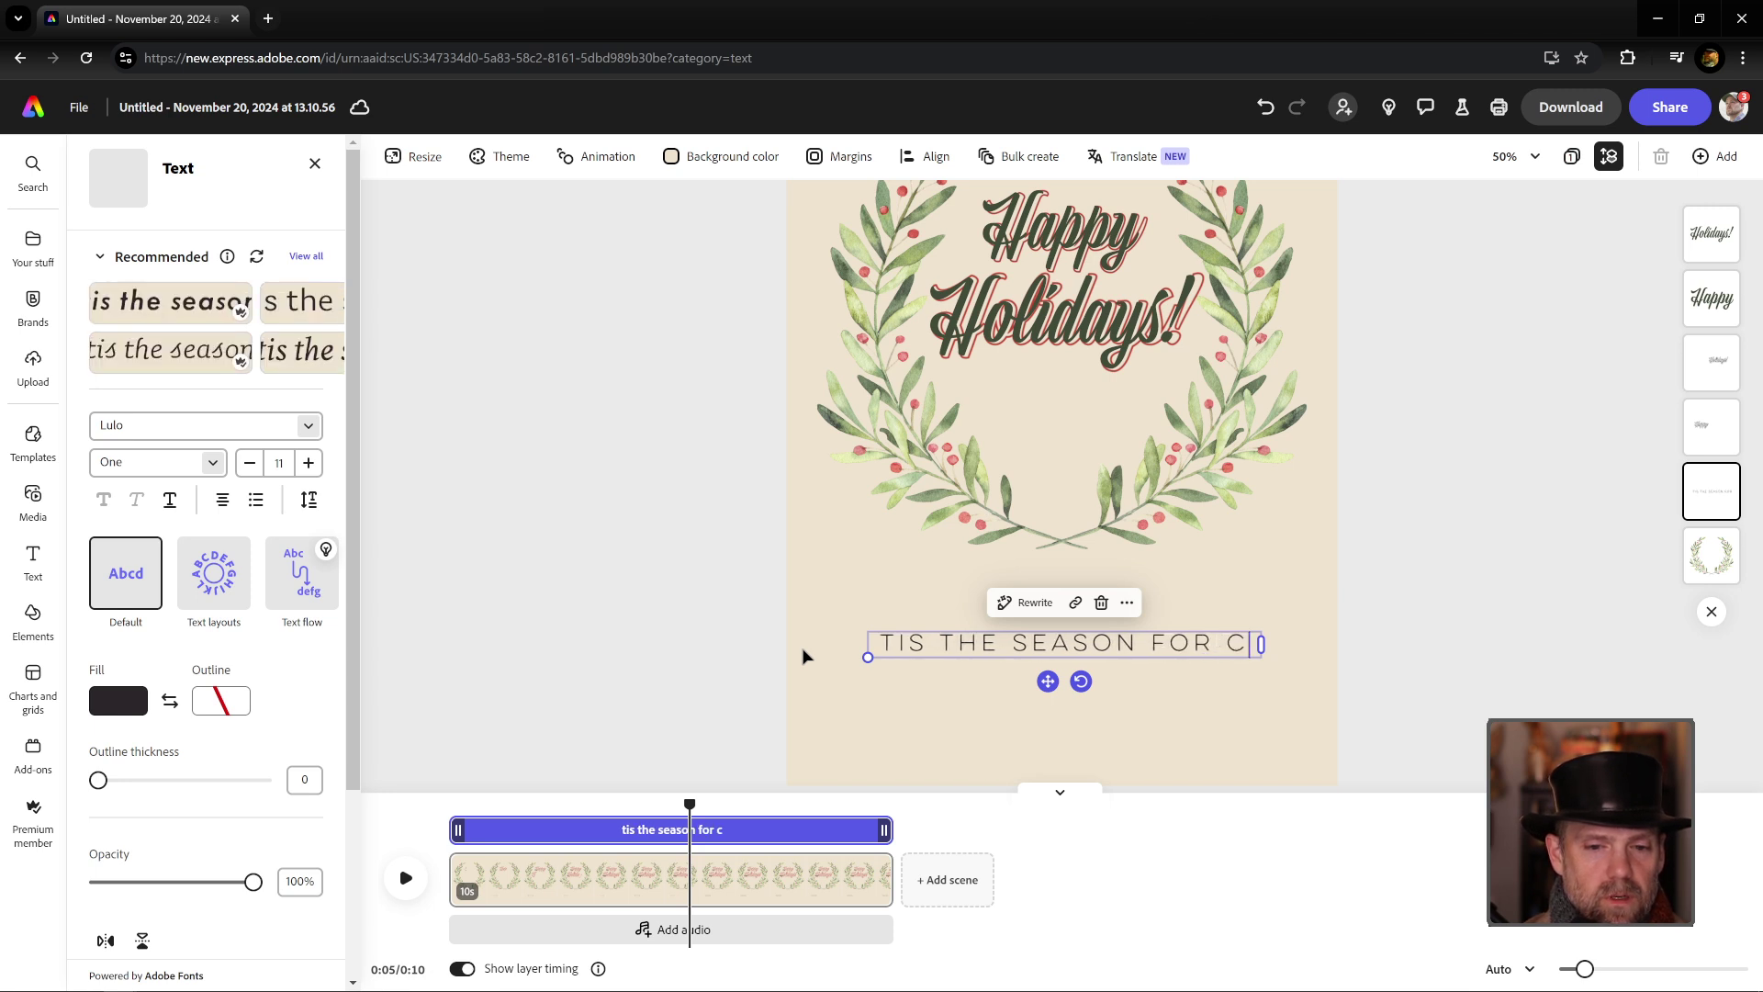
{"action": "type", "text": "omfort"}
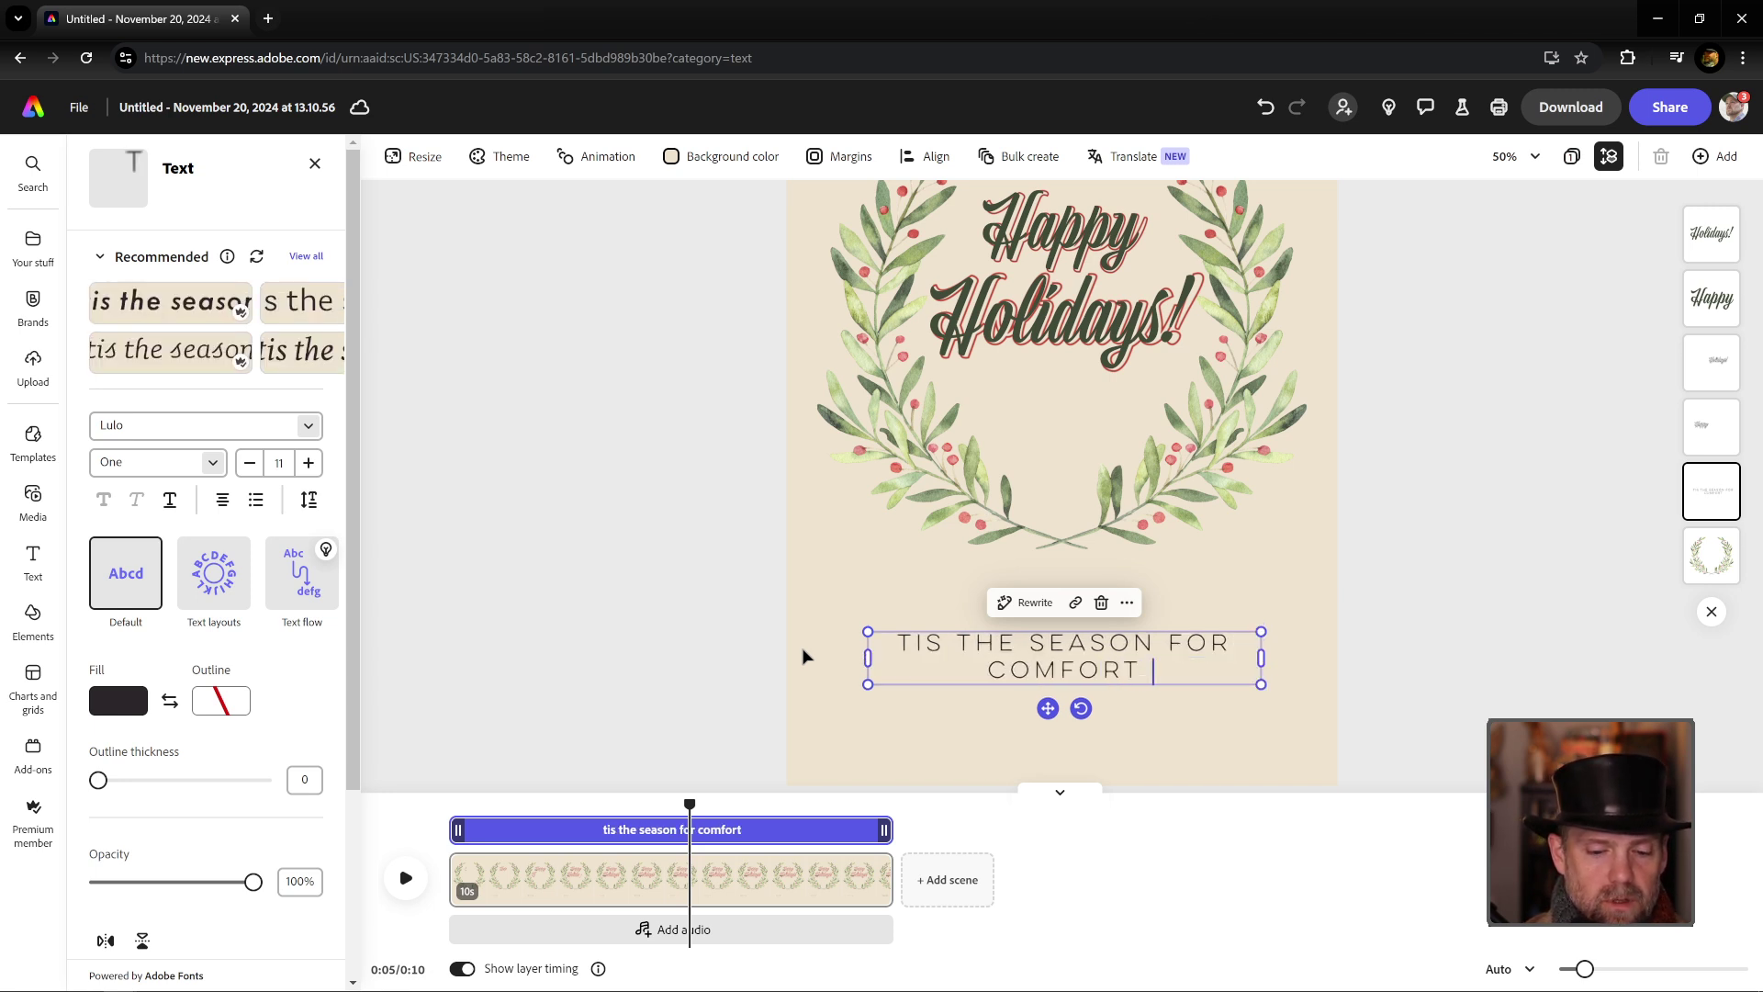
{"action": "type", "text": " & jo"}
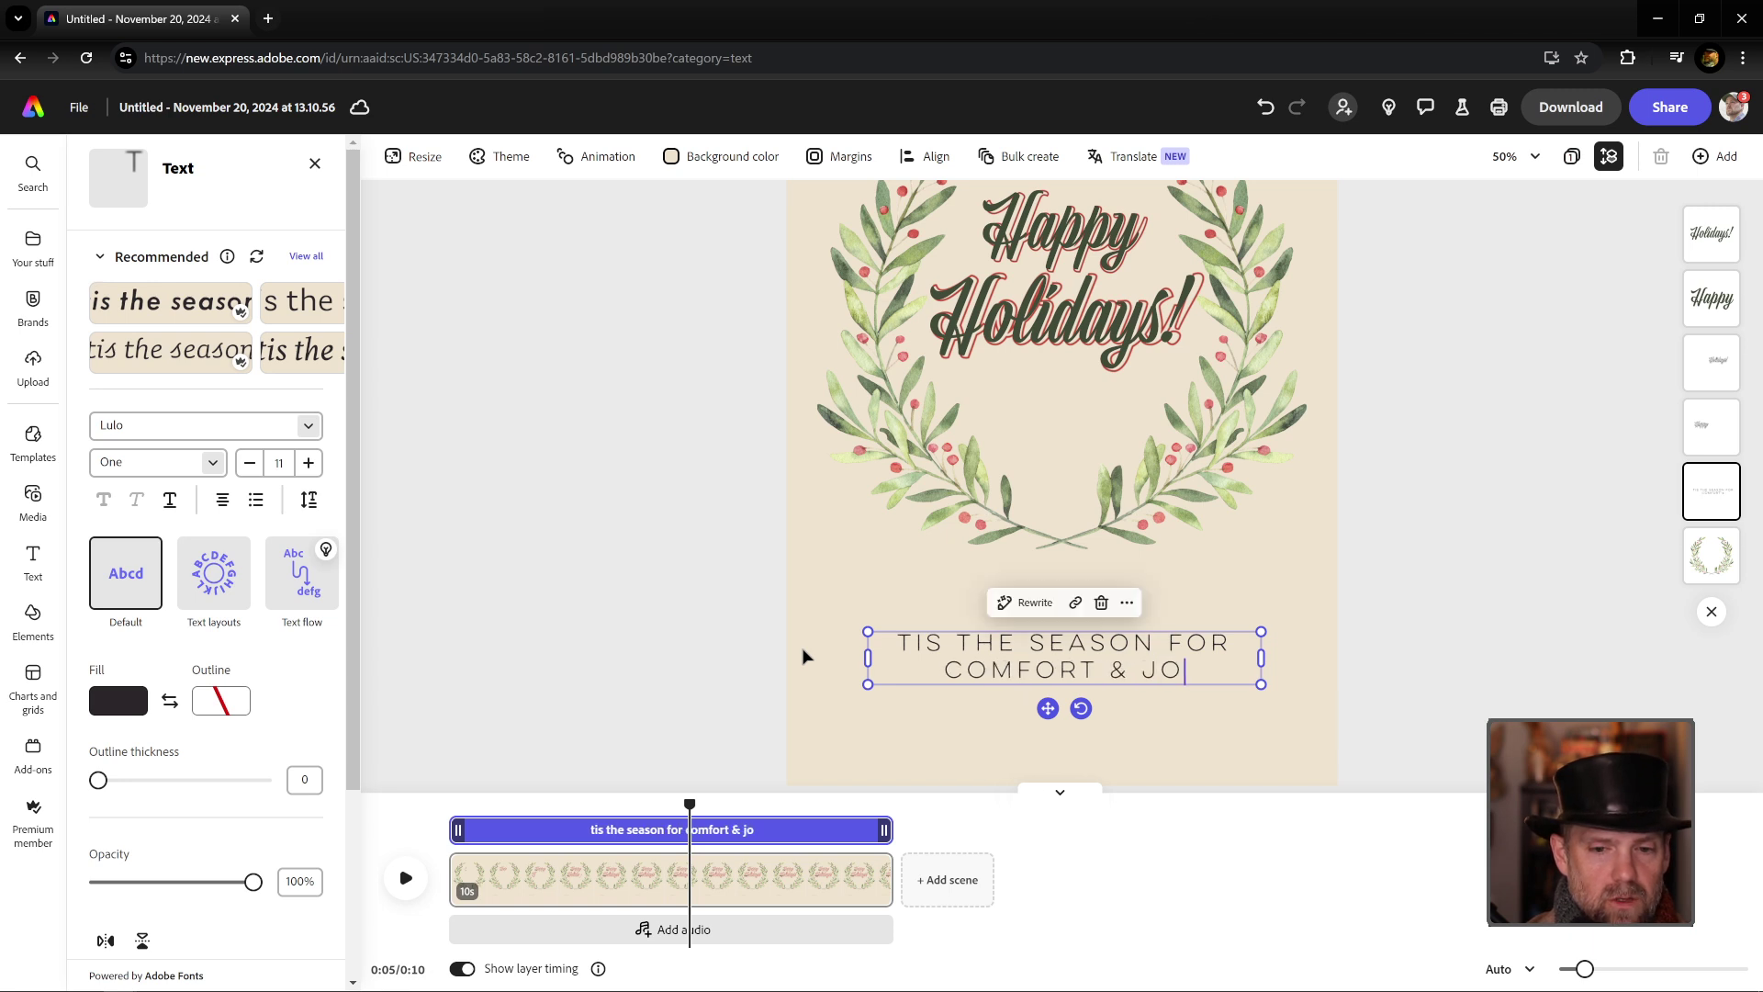
{"action": "type", "text": "y"}
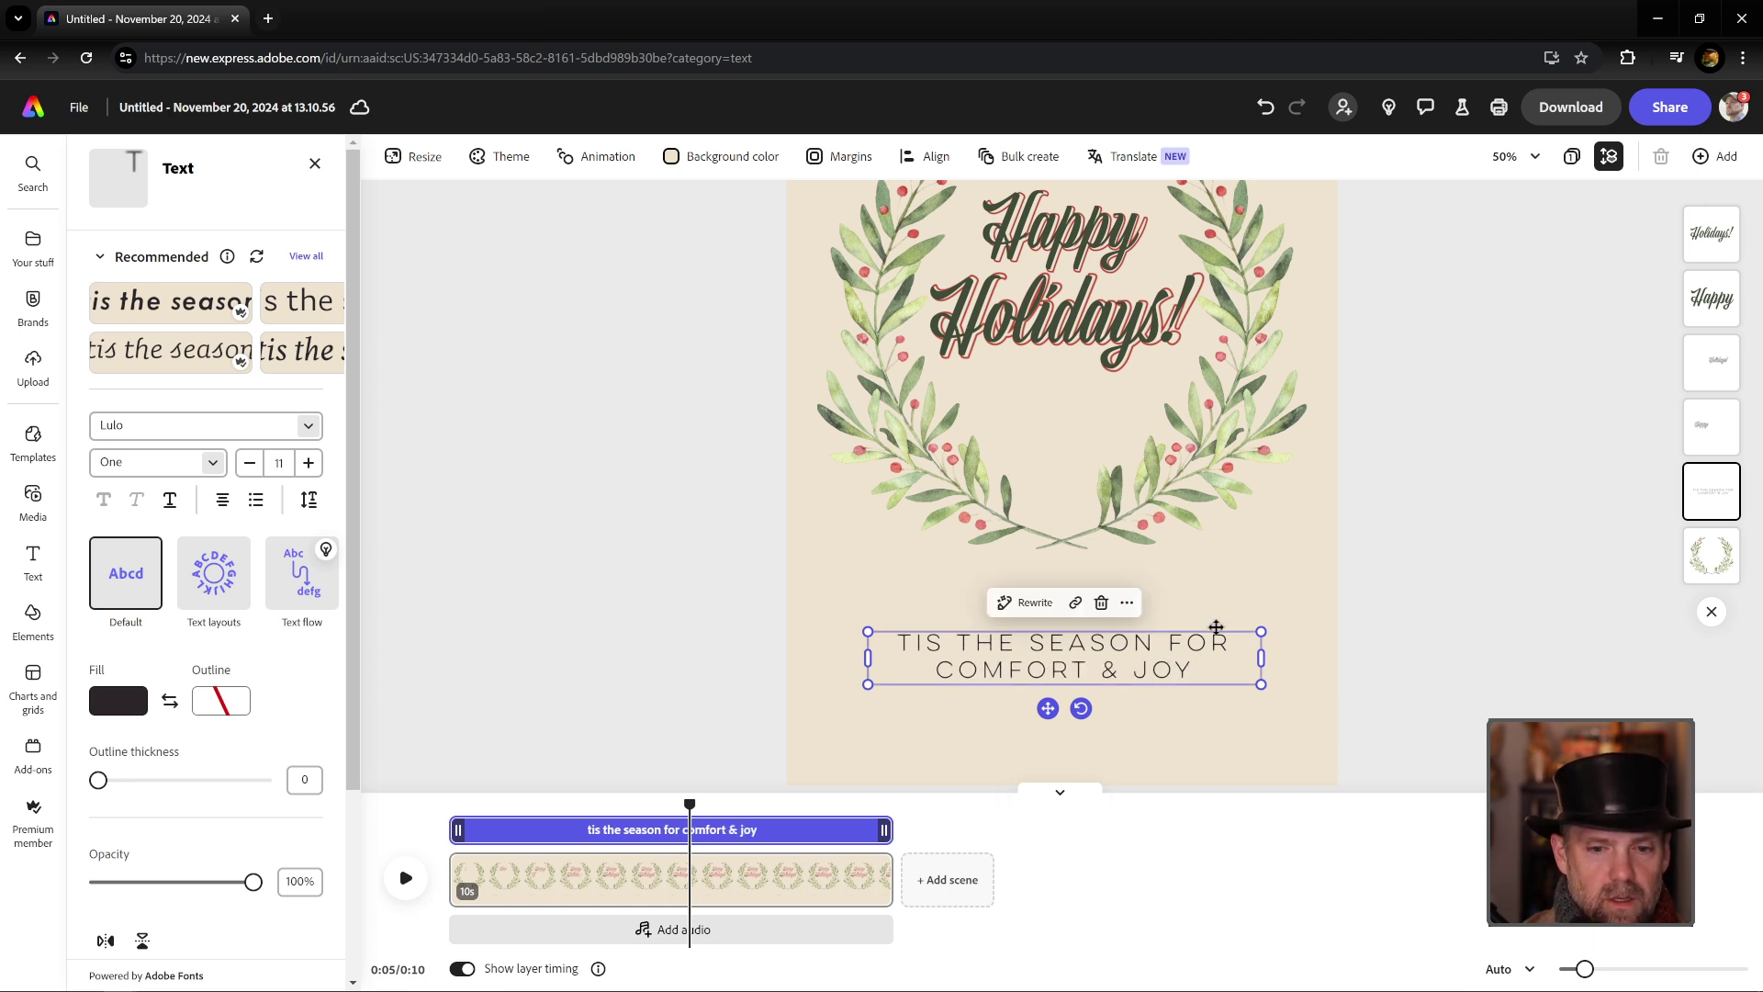
{"action": "key", "text": "Escape"}
{"action": "left_click", "coordinate": [1424, 630]}
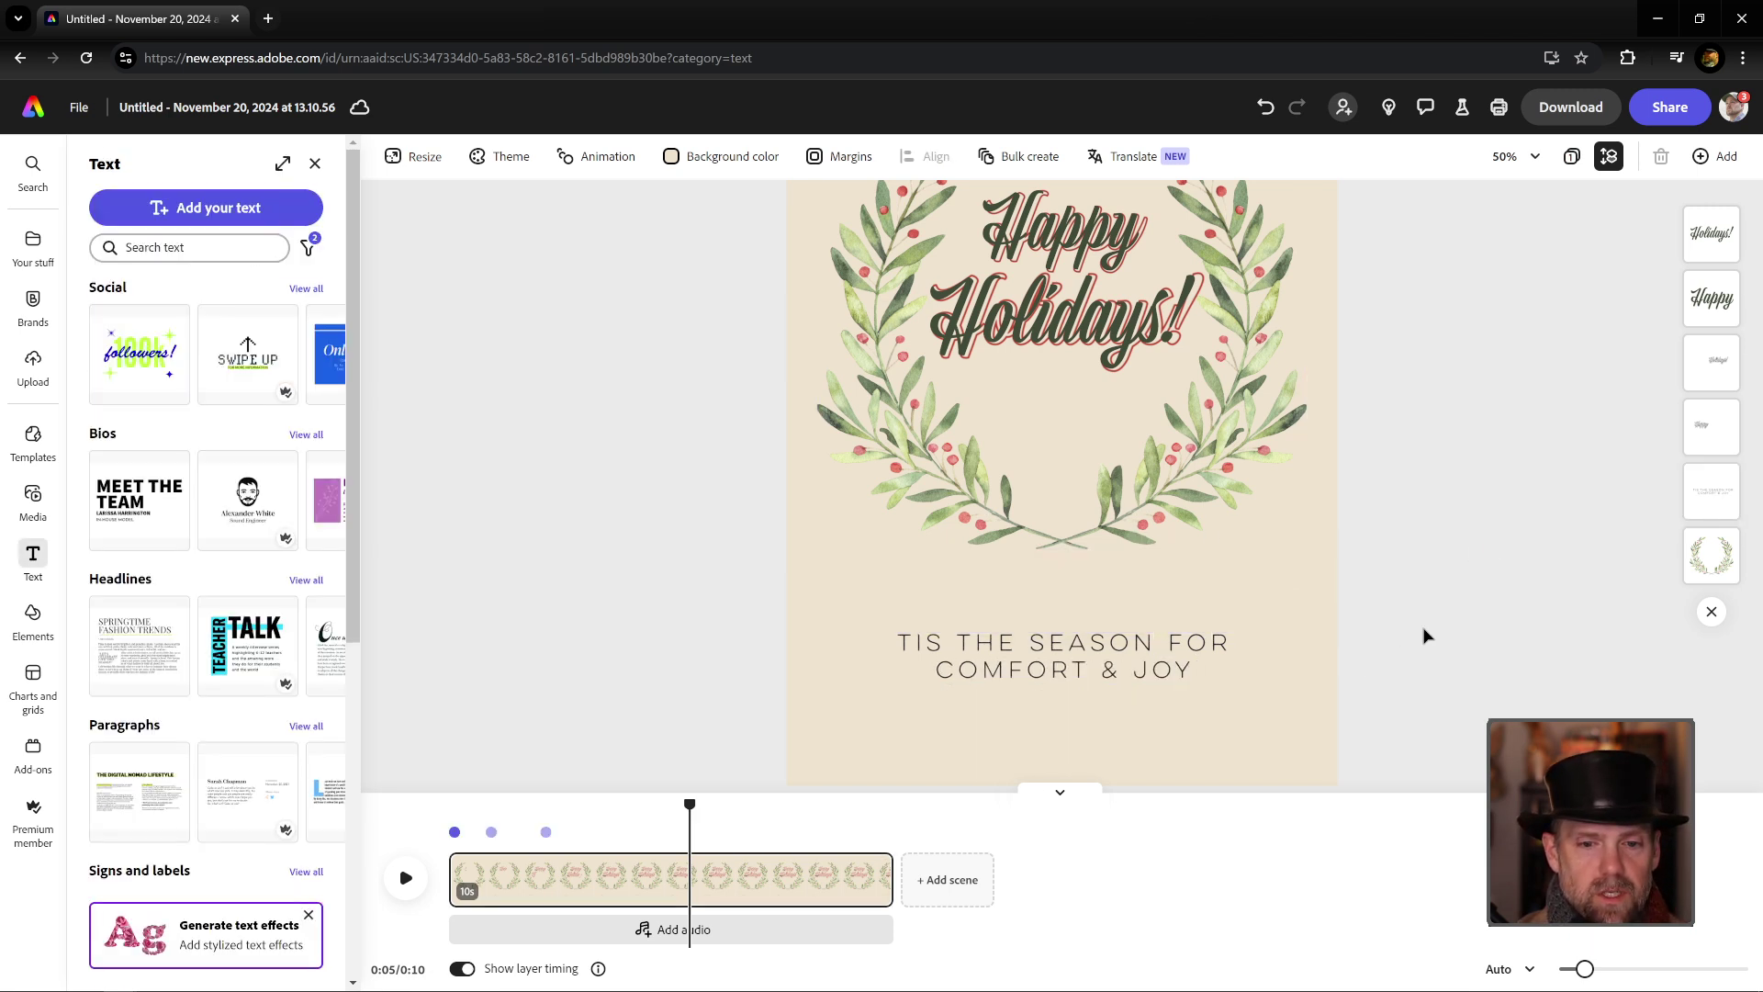
{"action": "left_click_drag", "start_coordinate": [1136, 652], "coordinate": [1131, 627]}
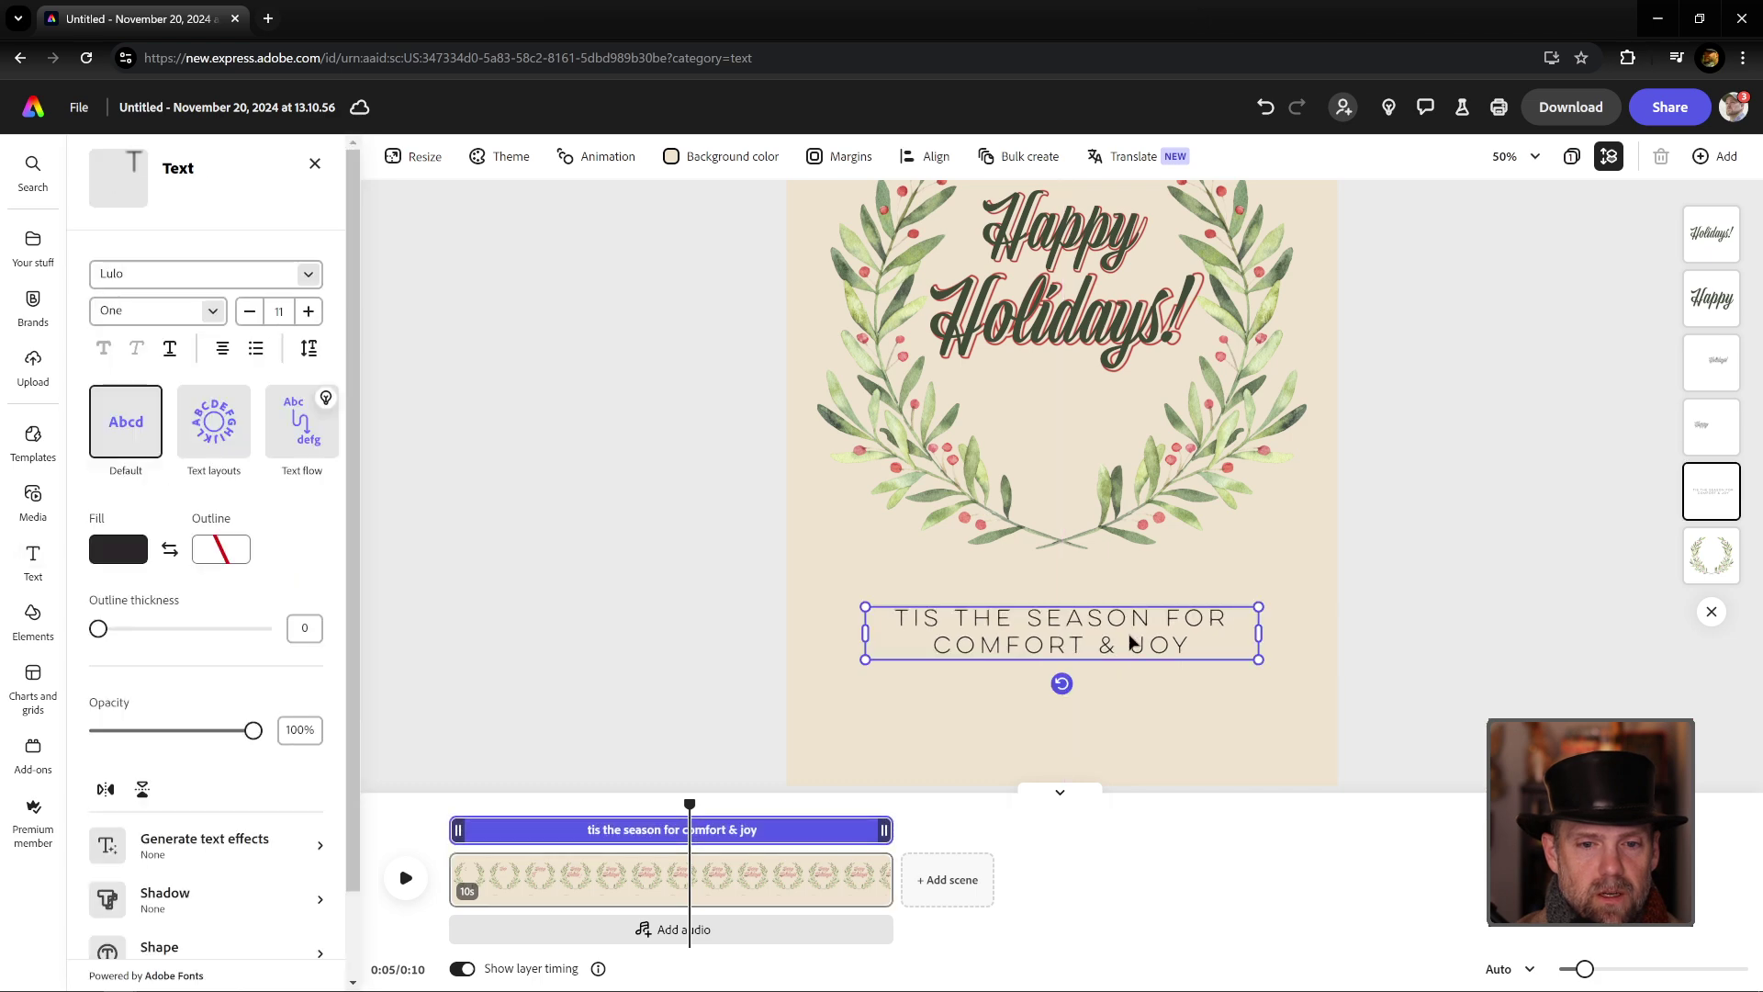
Step: Duplicate the green Holidays! text below the message, change the copy to 2024, and shrink it to size 32 near the card's horizontal centre
{"action": "left_click", "coordinate": [1085, 325]}
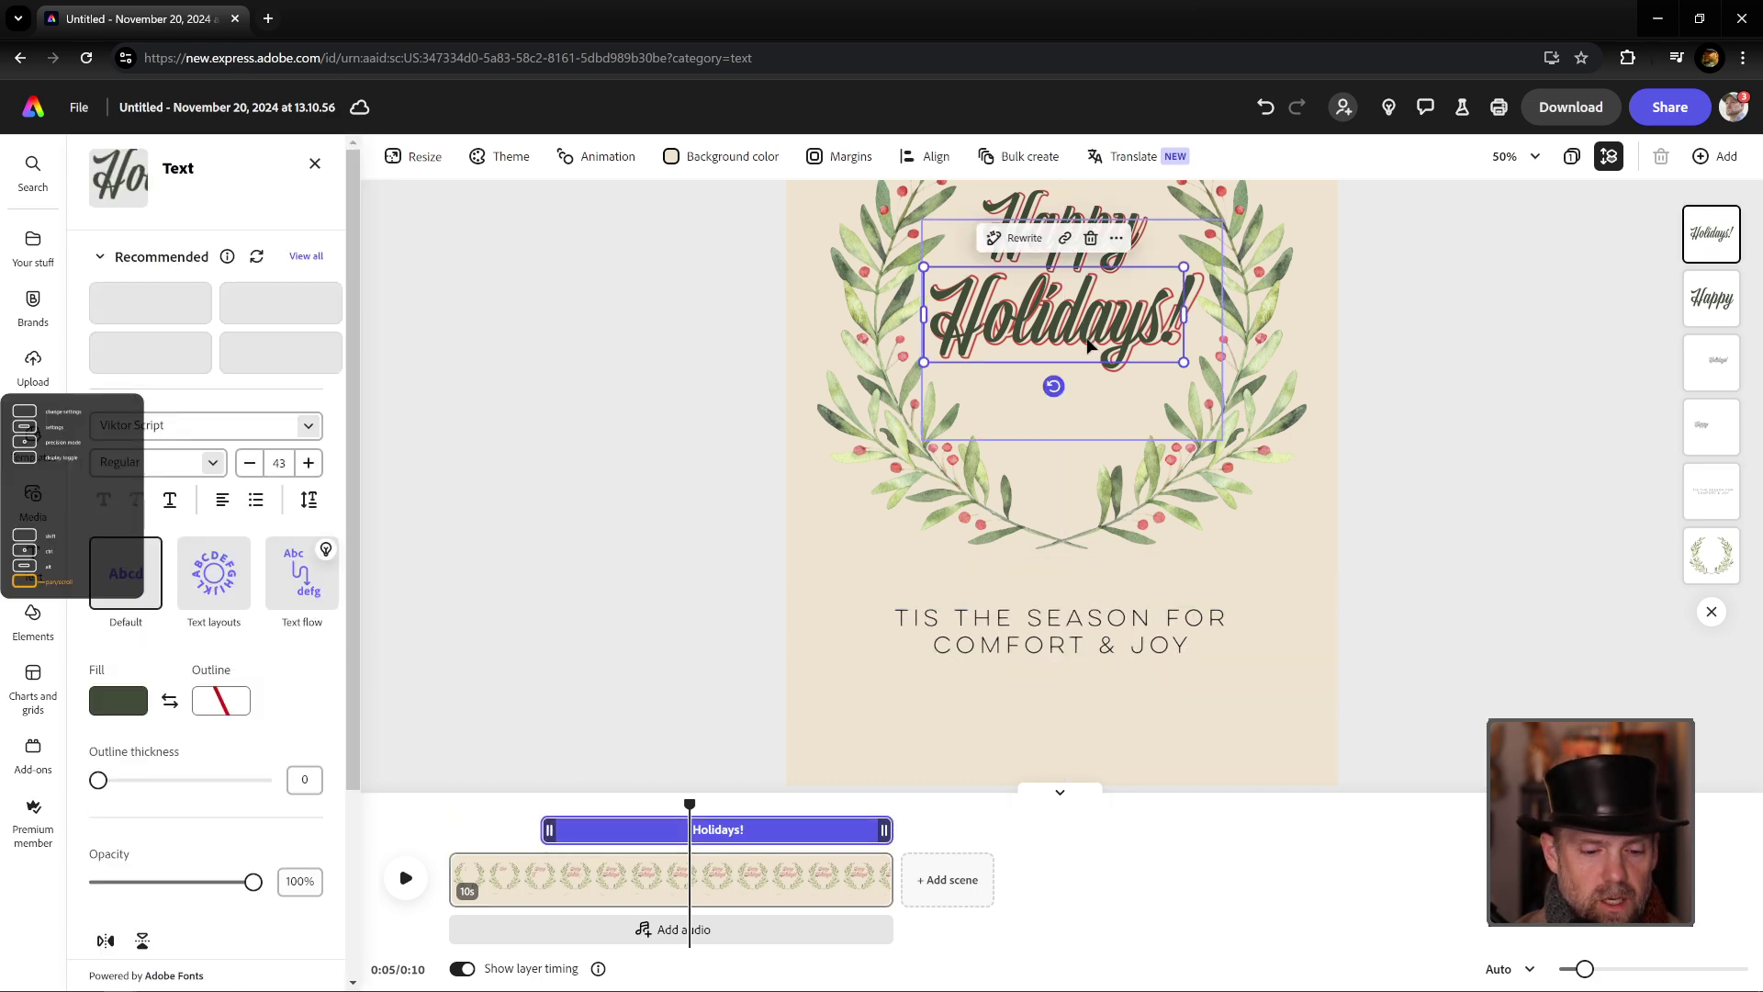
{"action": "key", "text": "ctrl+d"}
{"action": "left_click_drag", "start_coordinate": [1090, 332], "coordinate": [1084, 733]}
{"action": "double_click", "coordinate": [1085, 732]}
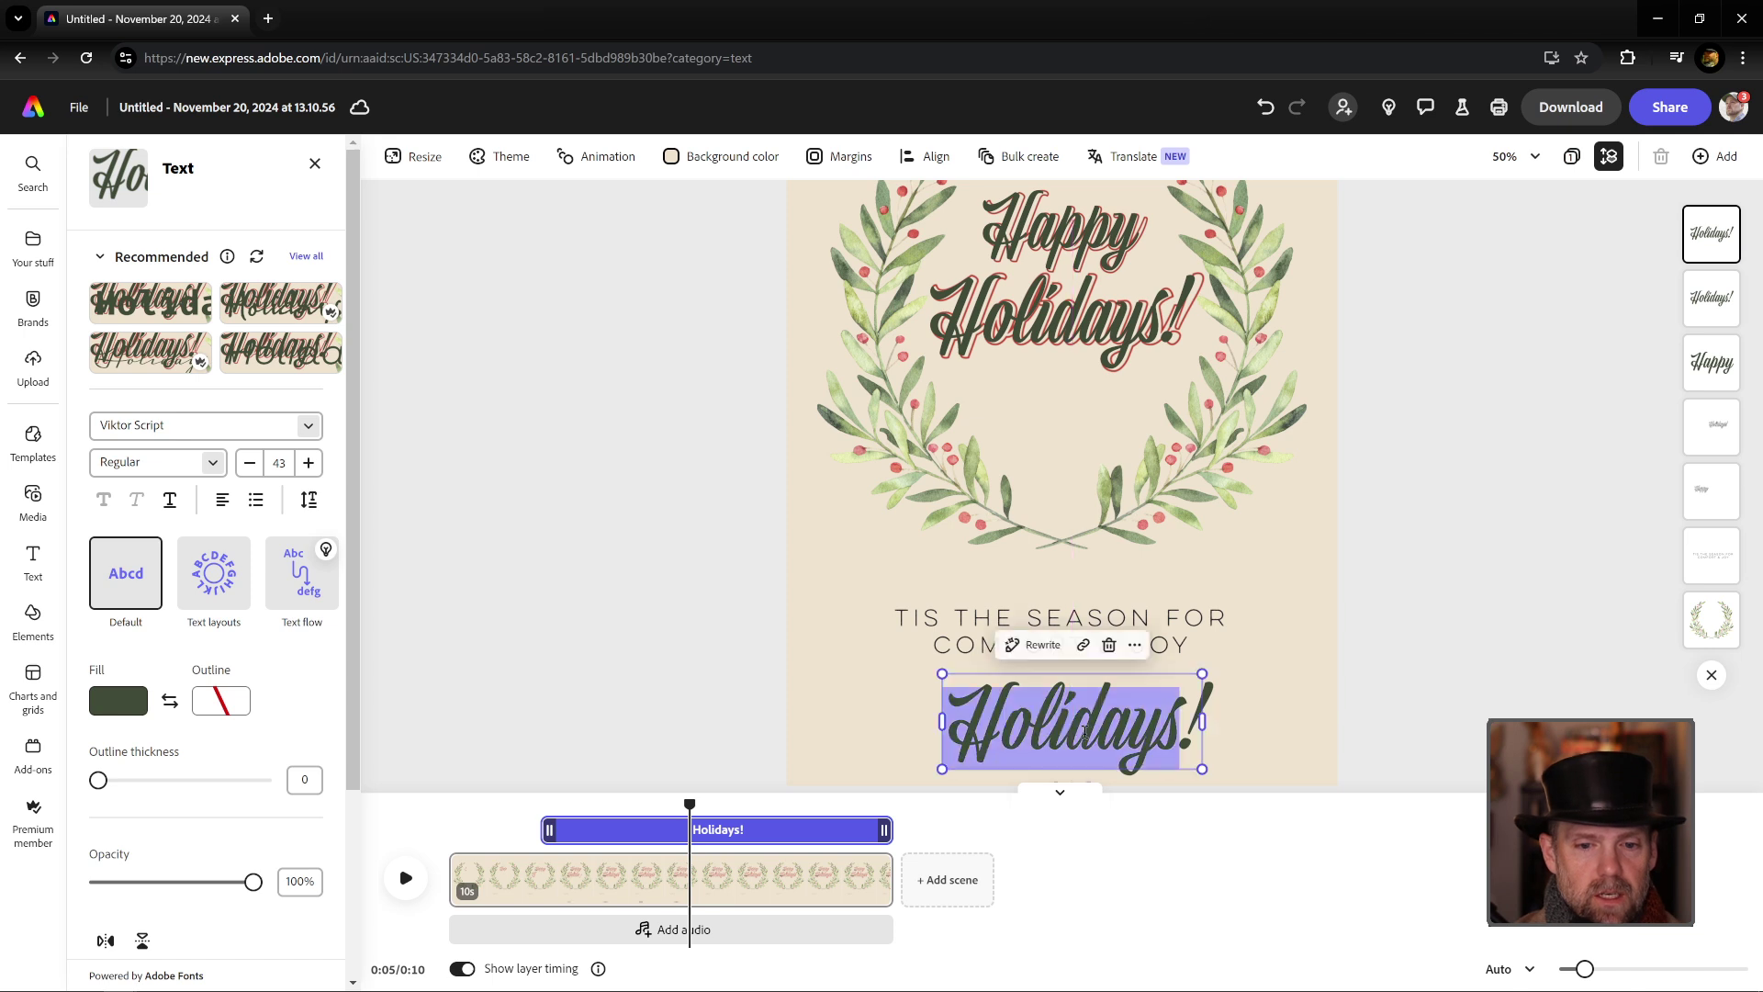
{"action": "type", "text": "2024!"}
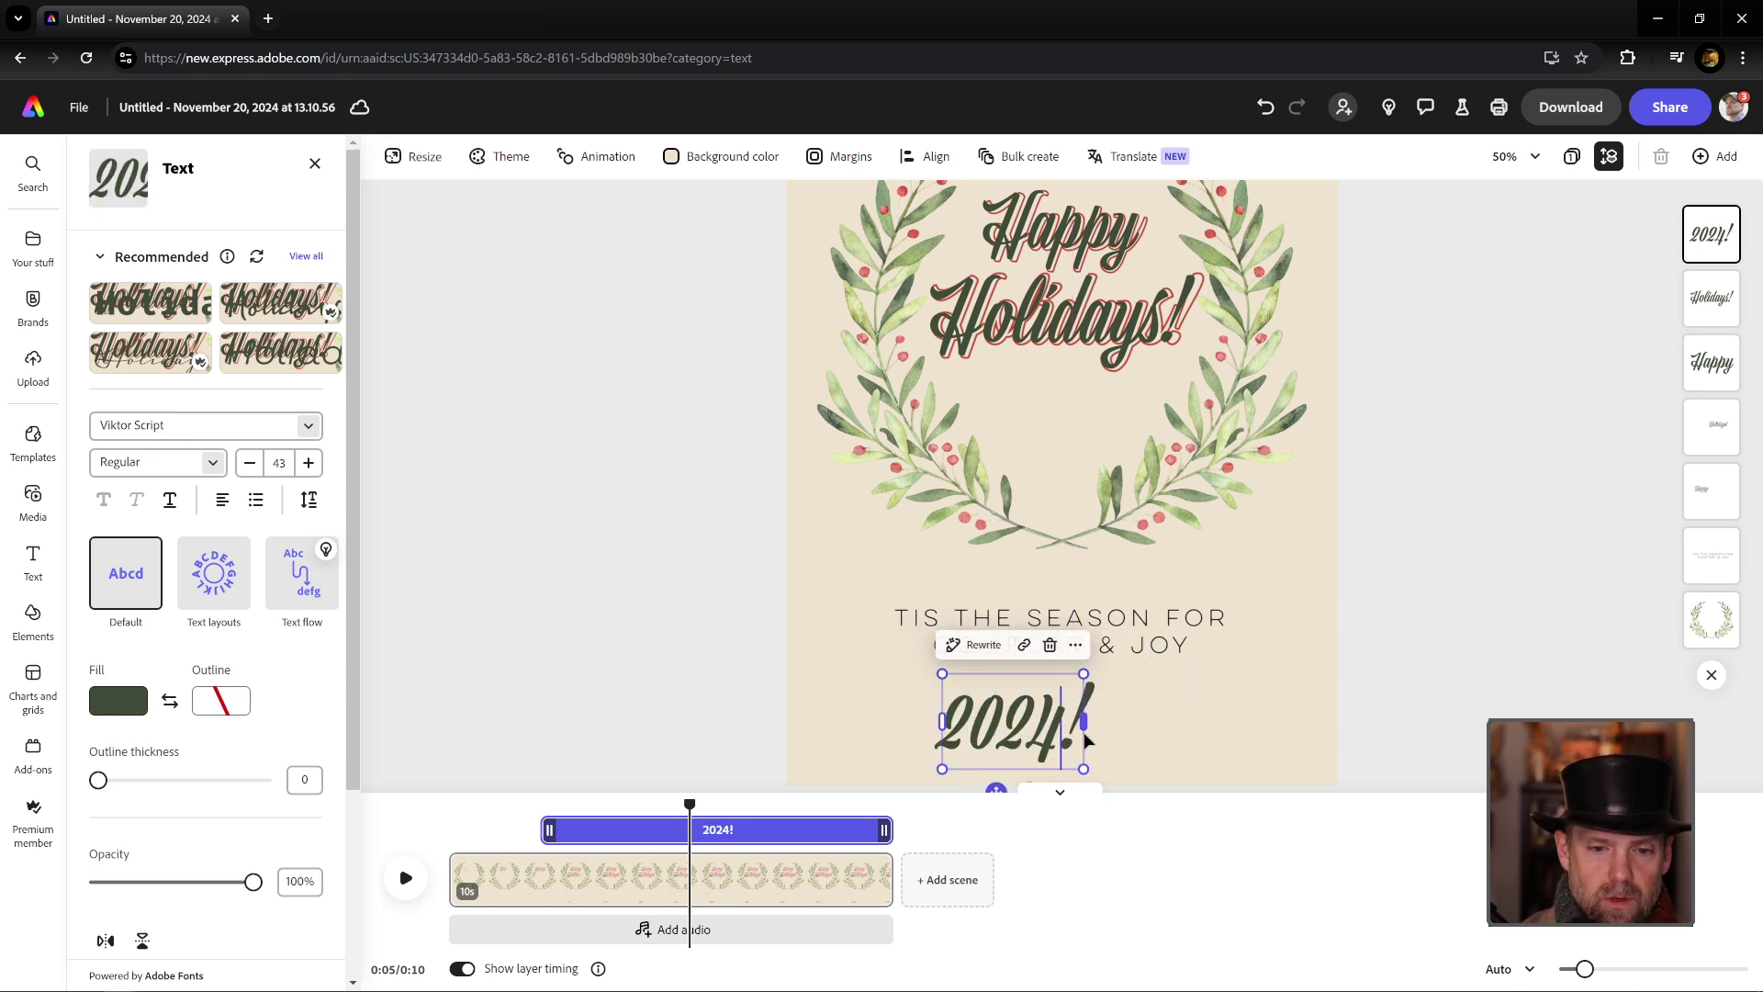
{"action": "key", "text": "Delete"}
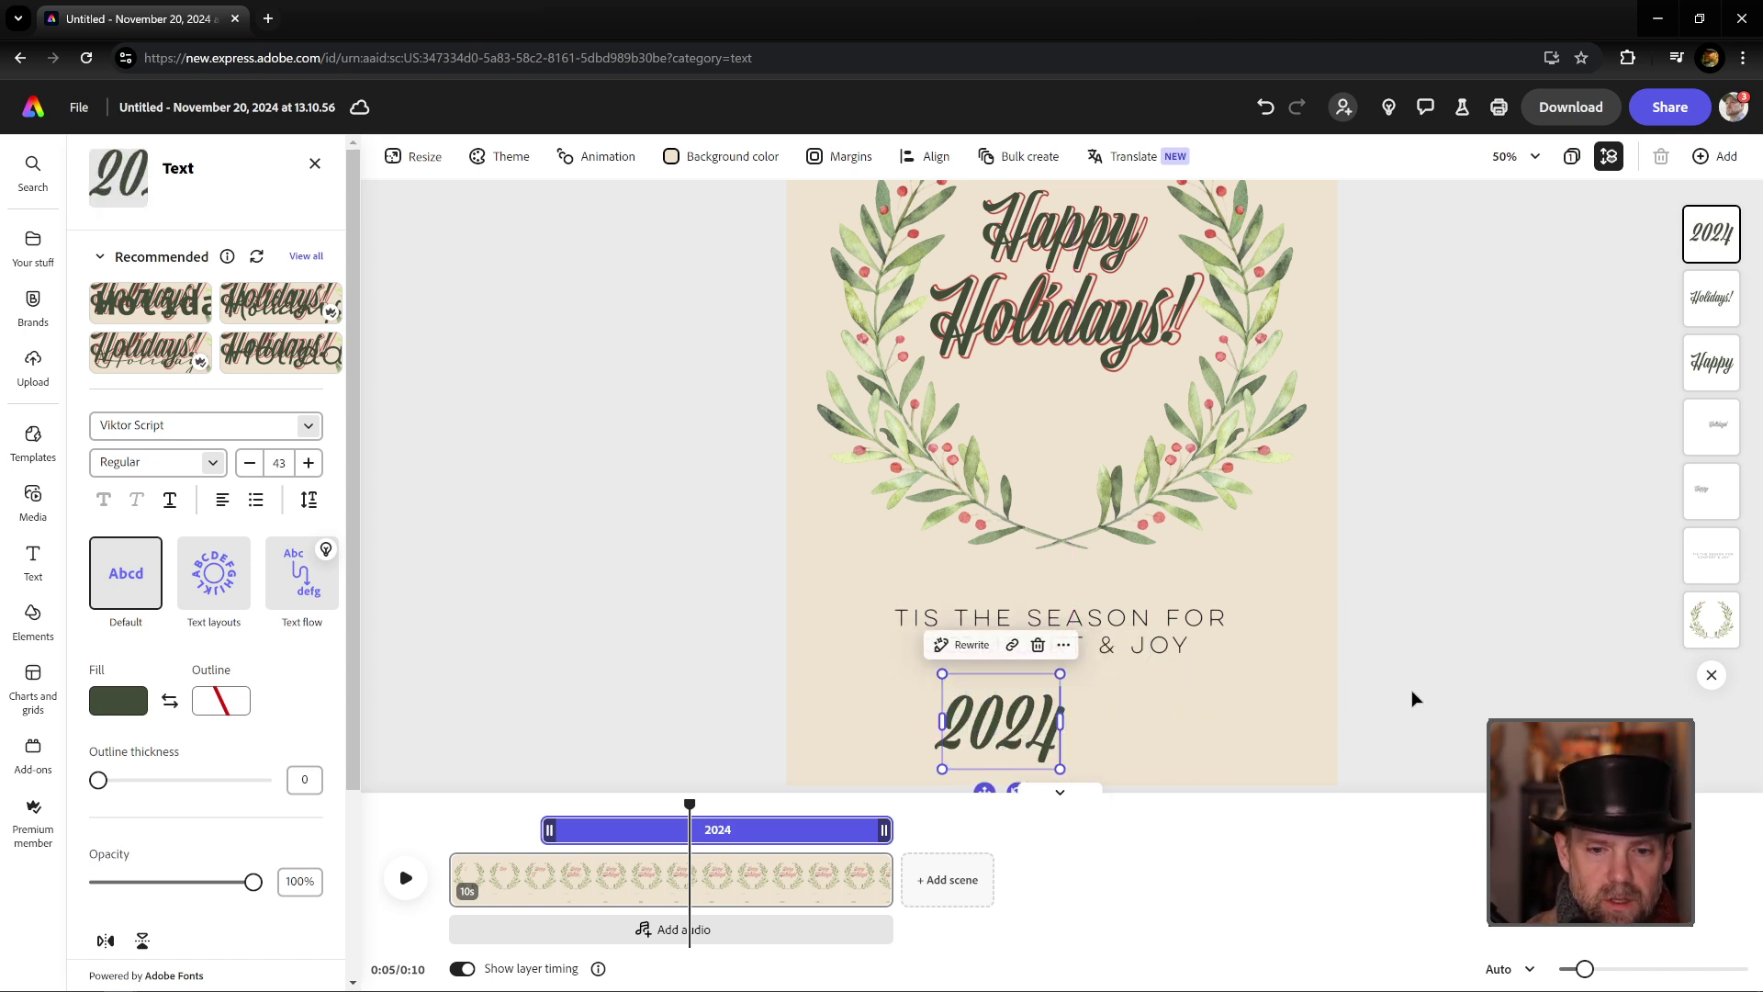
{"action": "left_click_drag", "start_coordinate": [1047, 732], "coordinate": [1101, 687]}
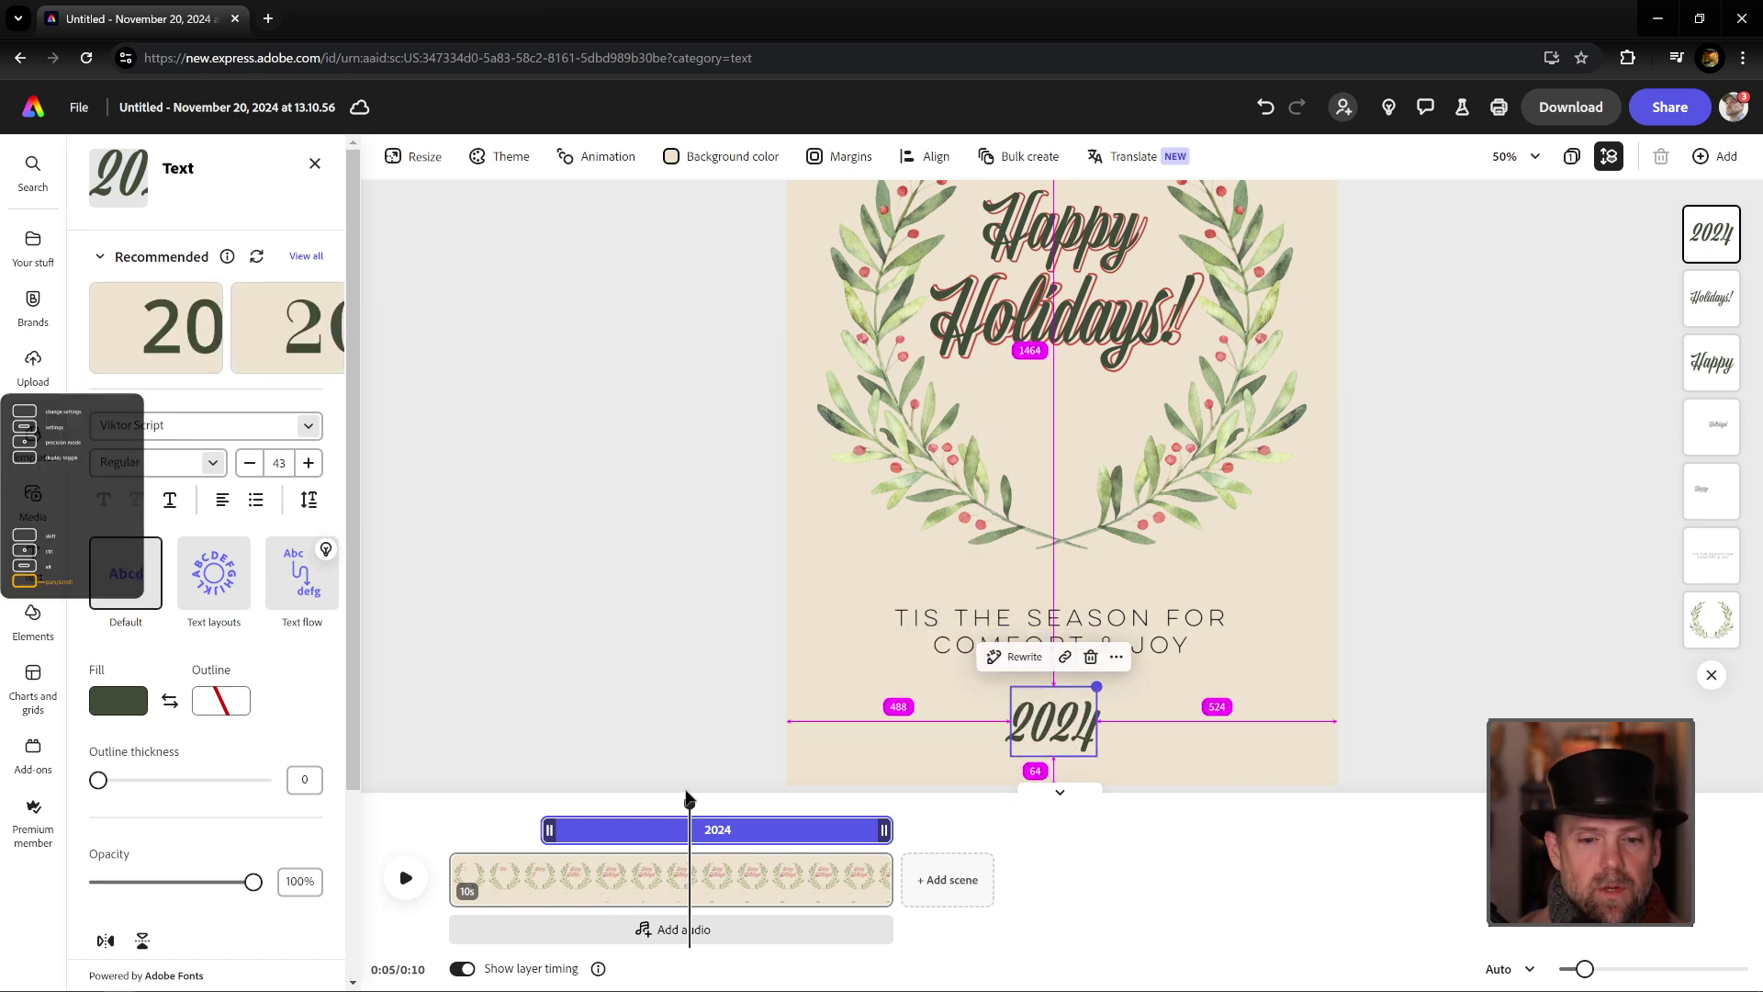
{"action": "left_click", "coordinate": [33, 558]}
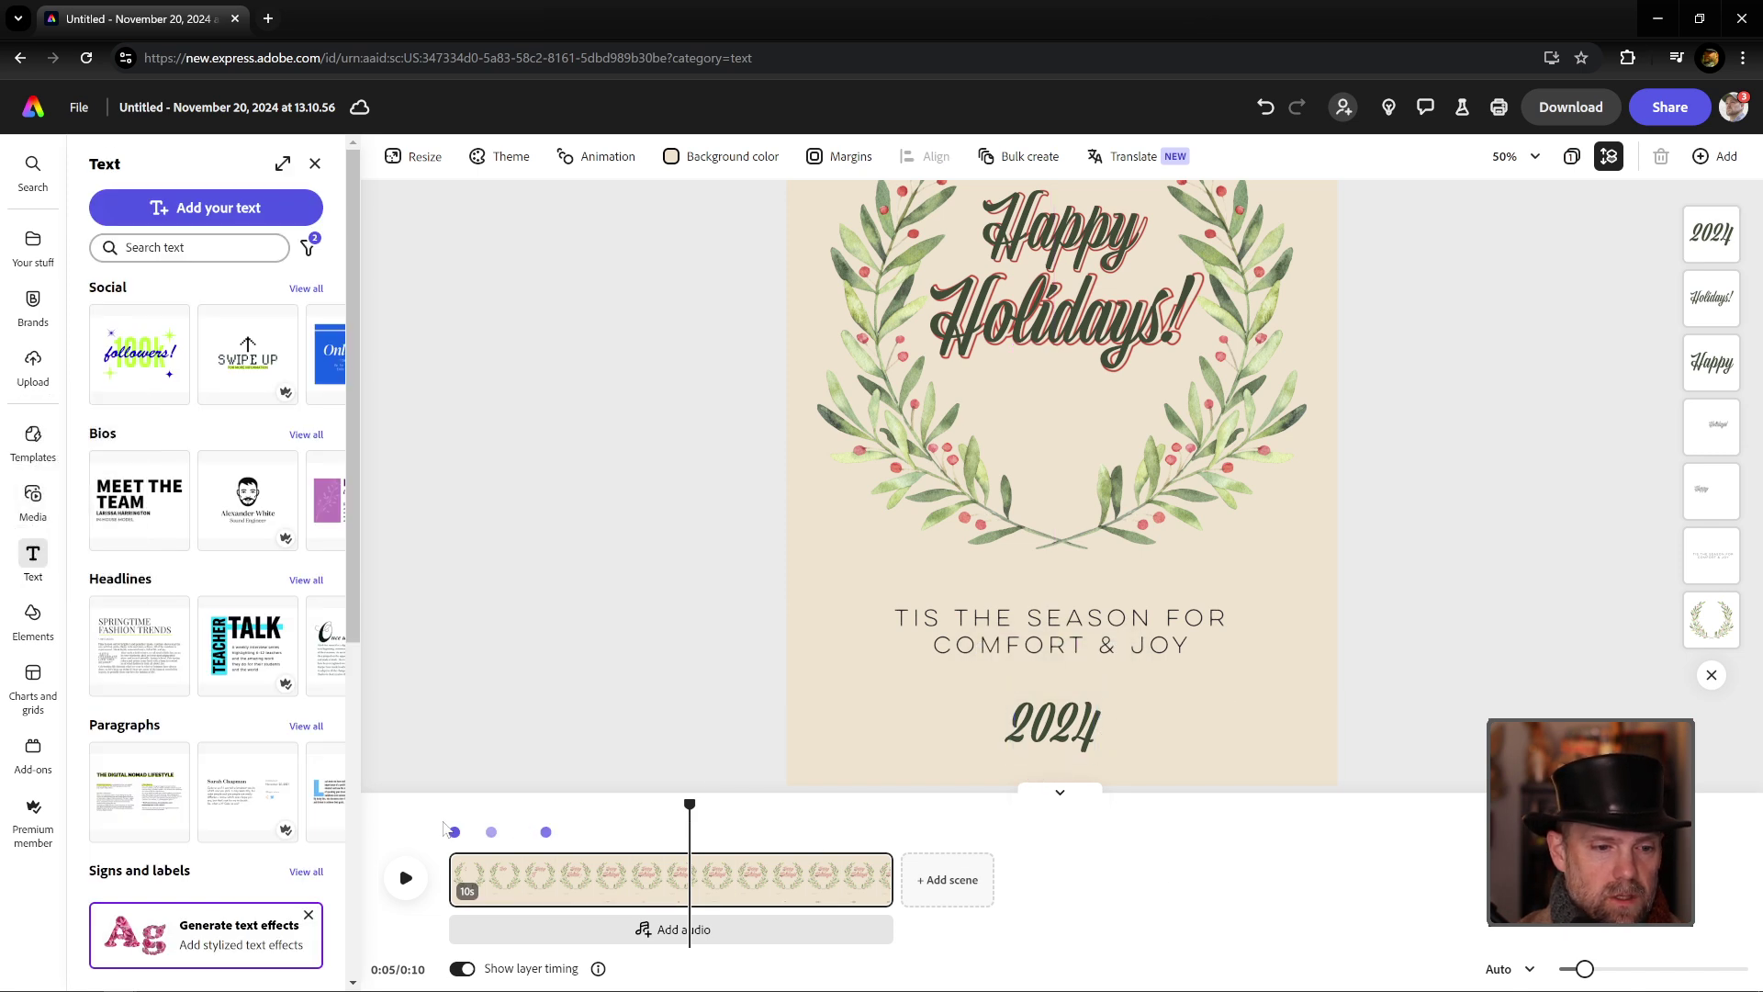
Step: Play the card from the beginning to check the lettering with the new message, pausing at about 8 seconds
{"action": "left_click_drag", "start_coordinate": [693, 805], "coordinate": [456, 804]}
{"action": "left_click", "coordinate": [405, 884]}
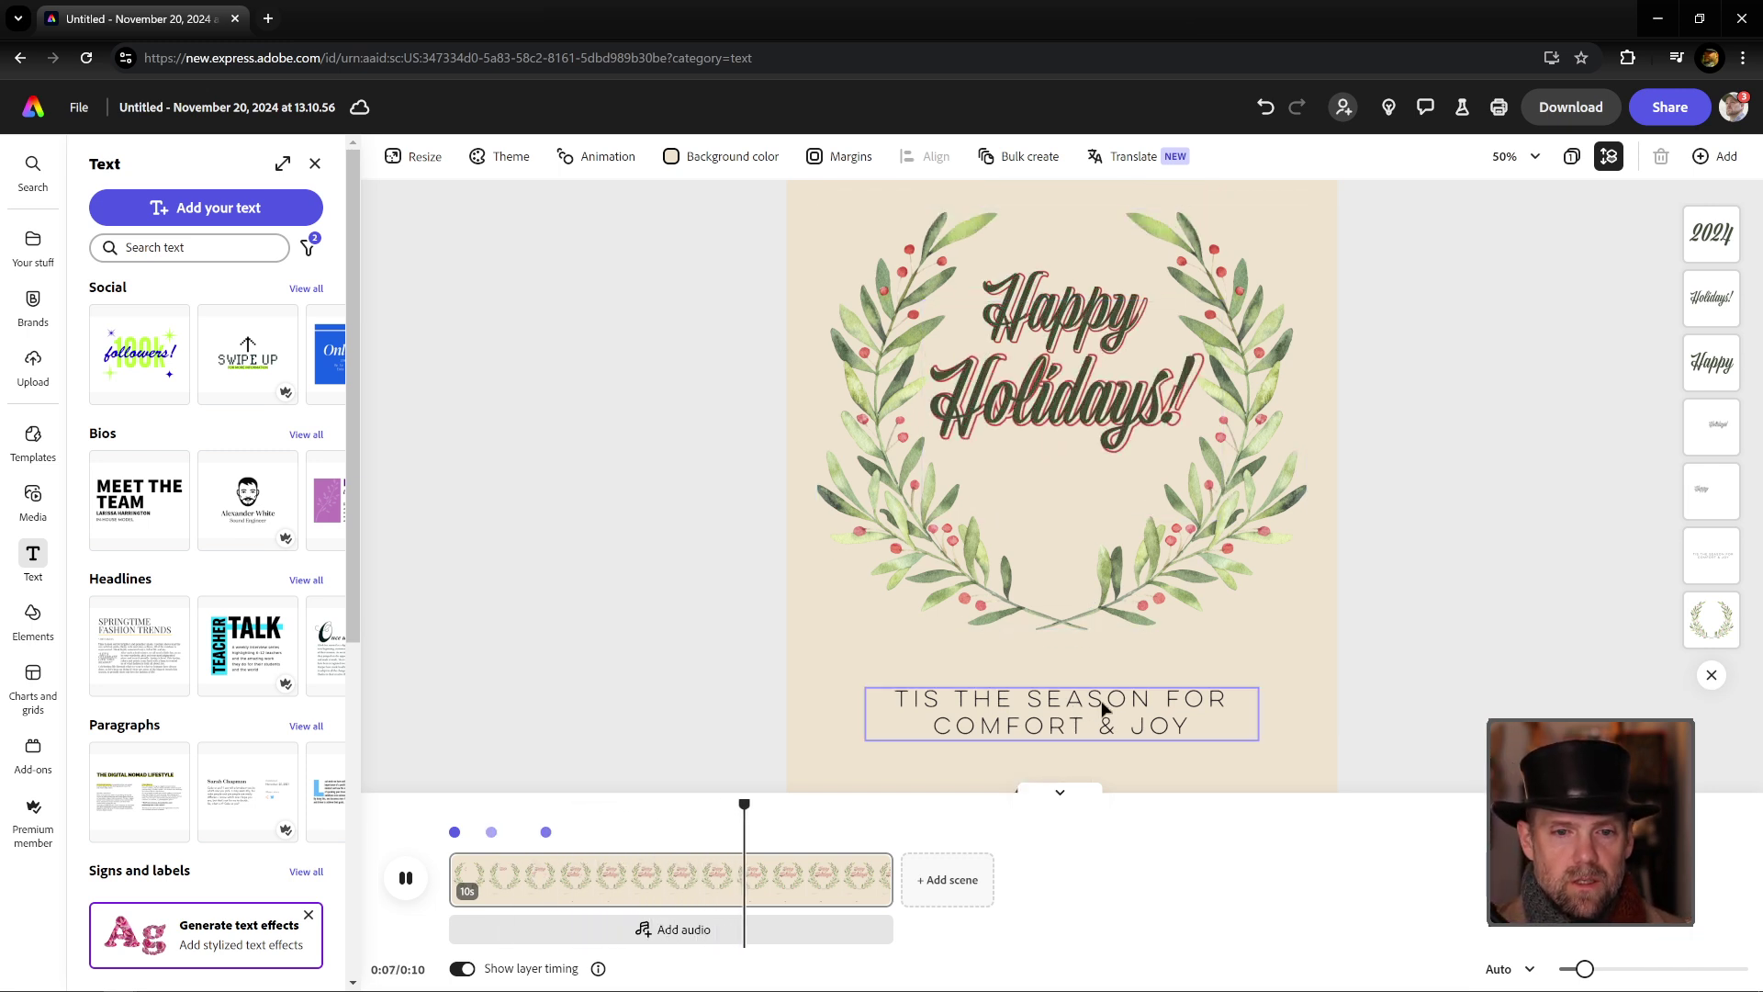
{"action": "left_click", "coordinate": [401, 884]}
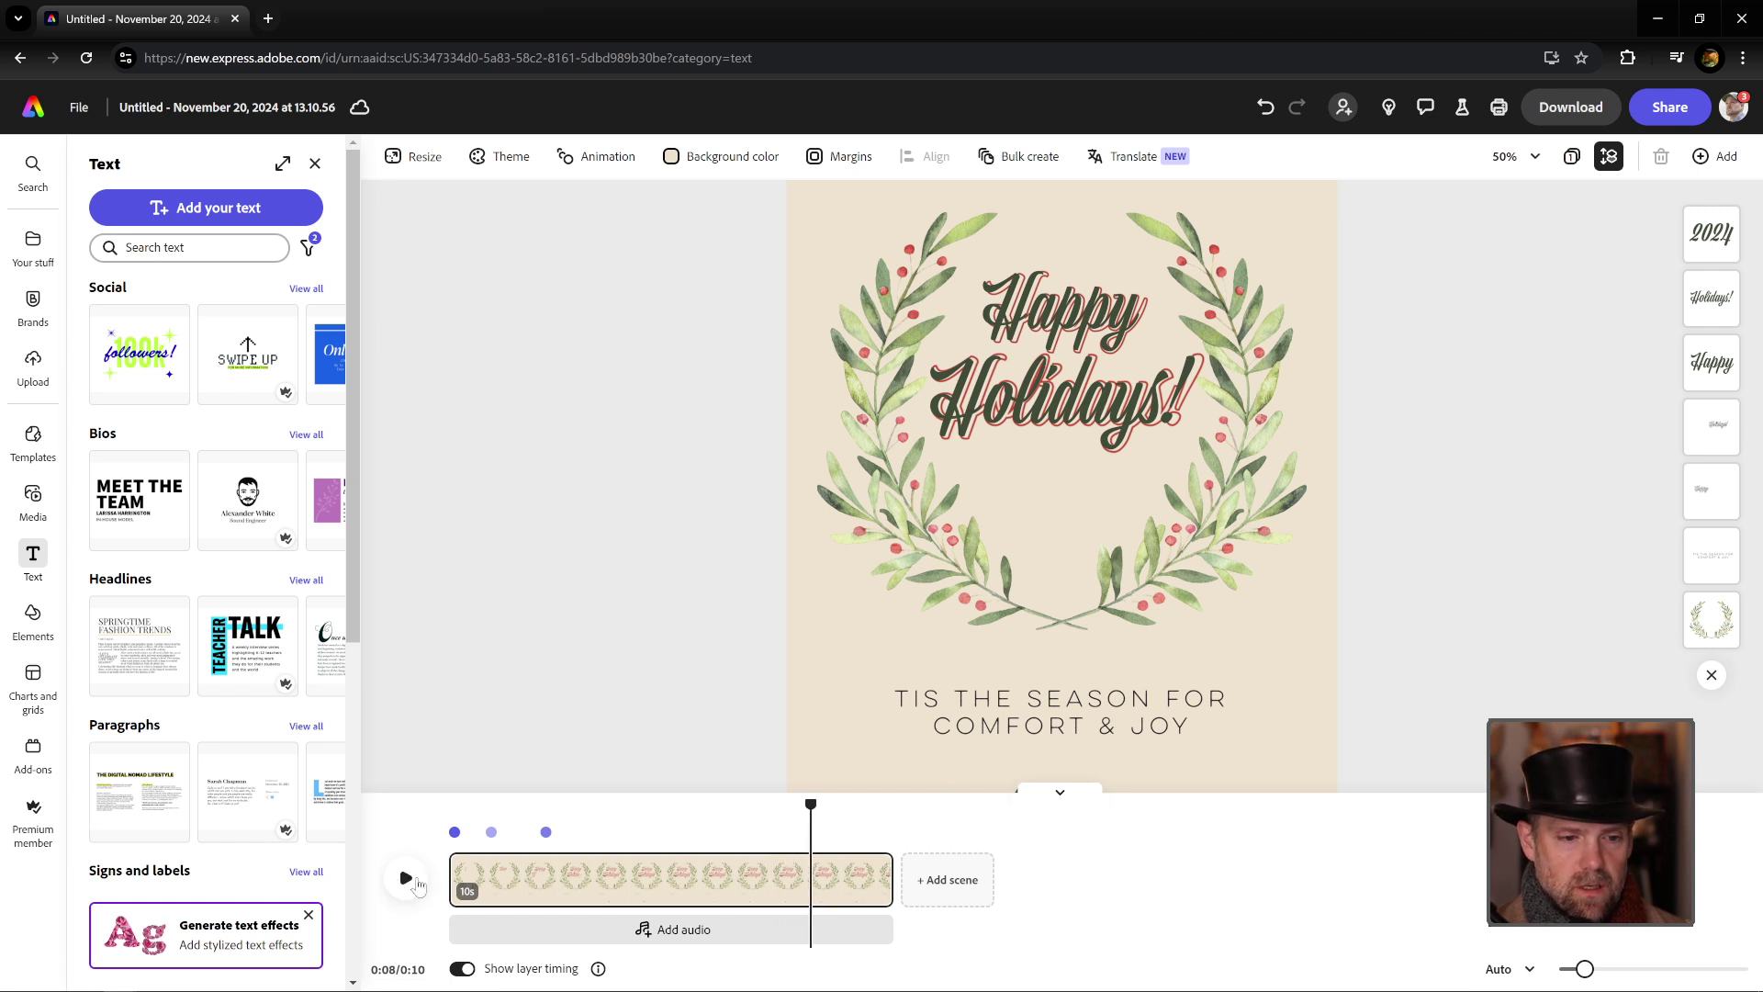
Step: Apply the Typewriter entrance animation to the "tis the season for comfort & joy" message
{"action": "left_click", "coordinate": [1047, 700]}
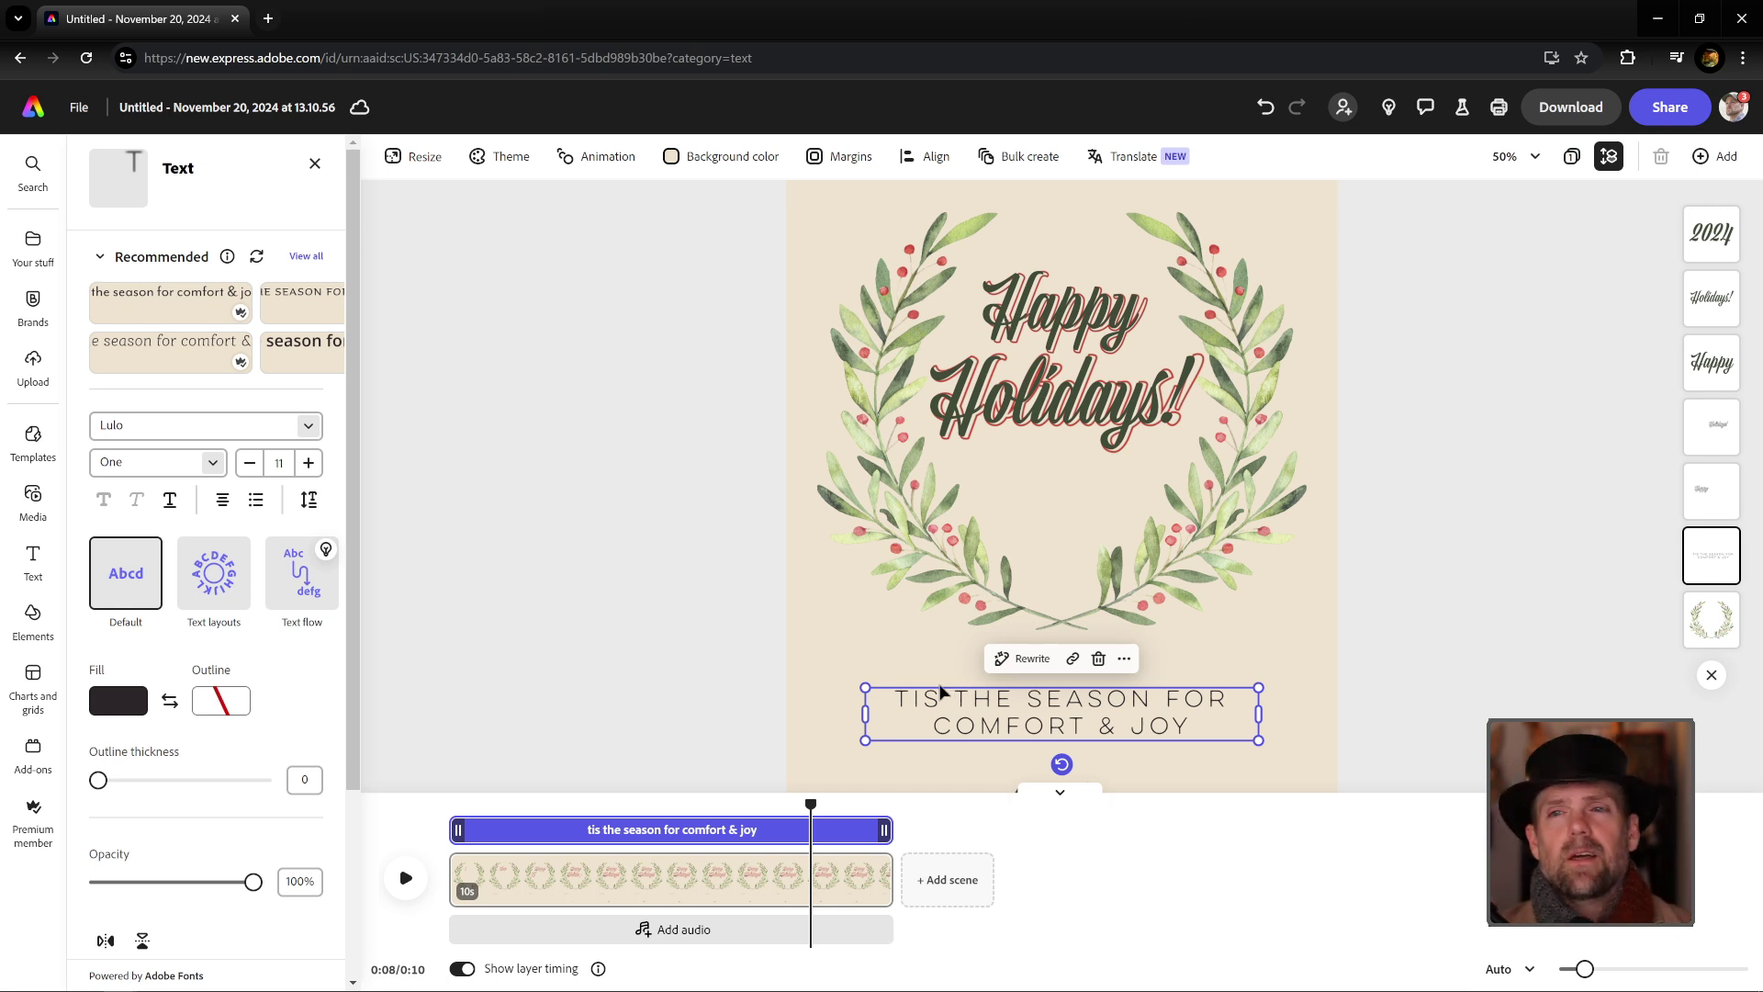
{"action": "scroll", "coordinate": [234, 806], "scroll_direction": "down", "scroll_amount": 3}
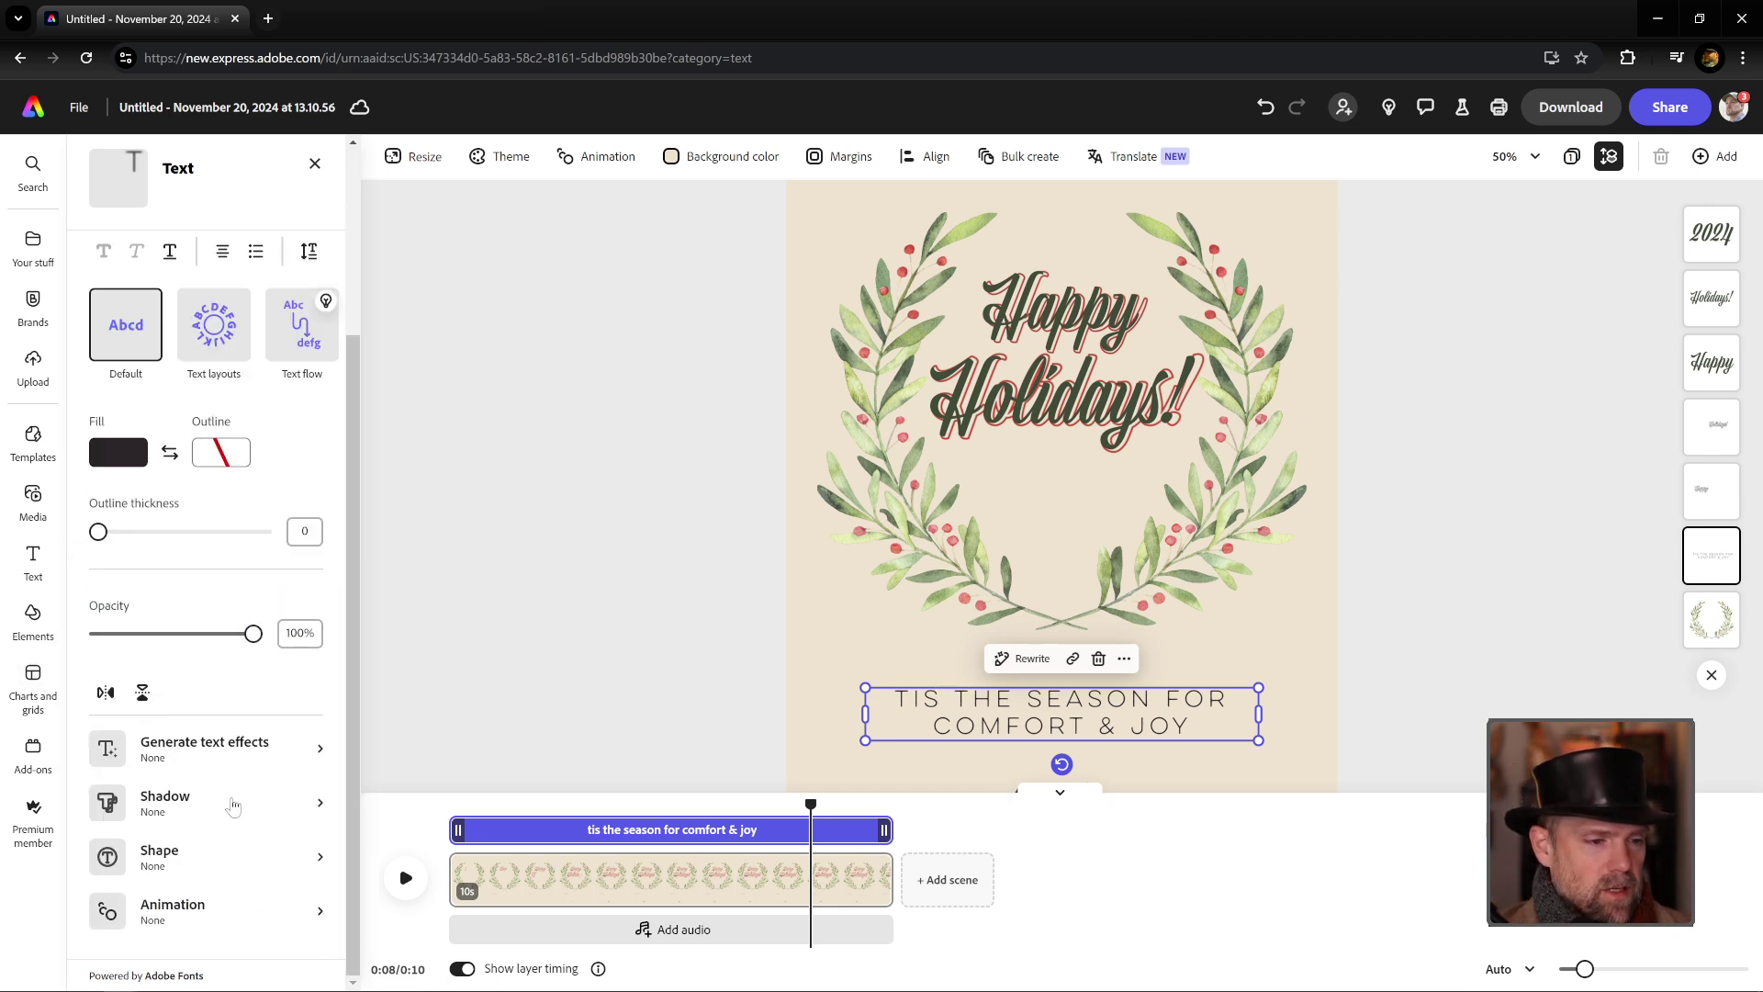
{"action": "left_click", "coordinate": [187, 914]}
{"action": "left_click", "coordinate": [129, 514]}
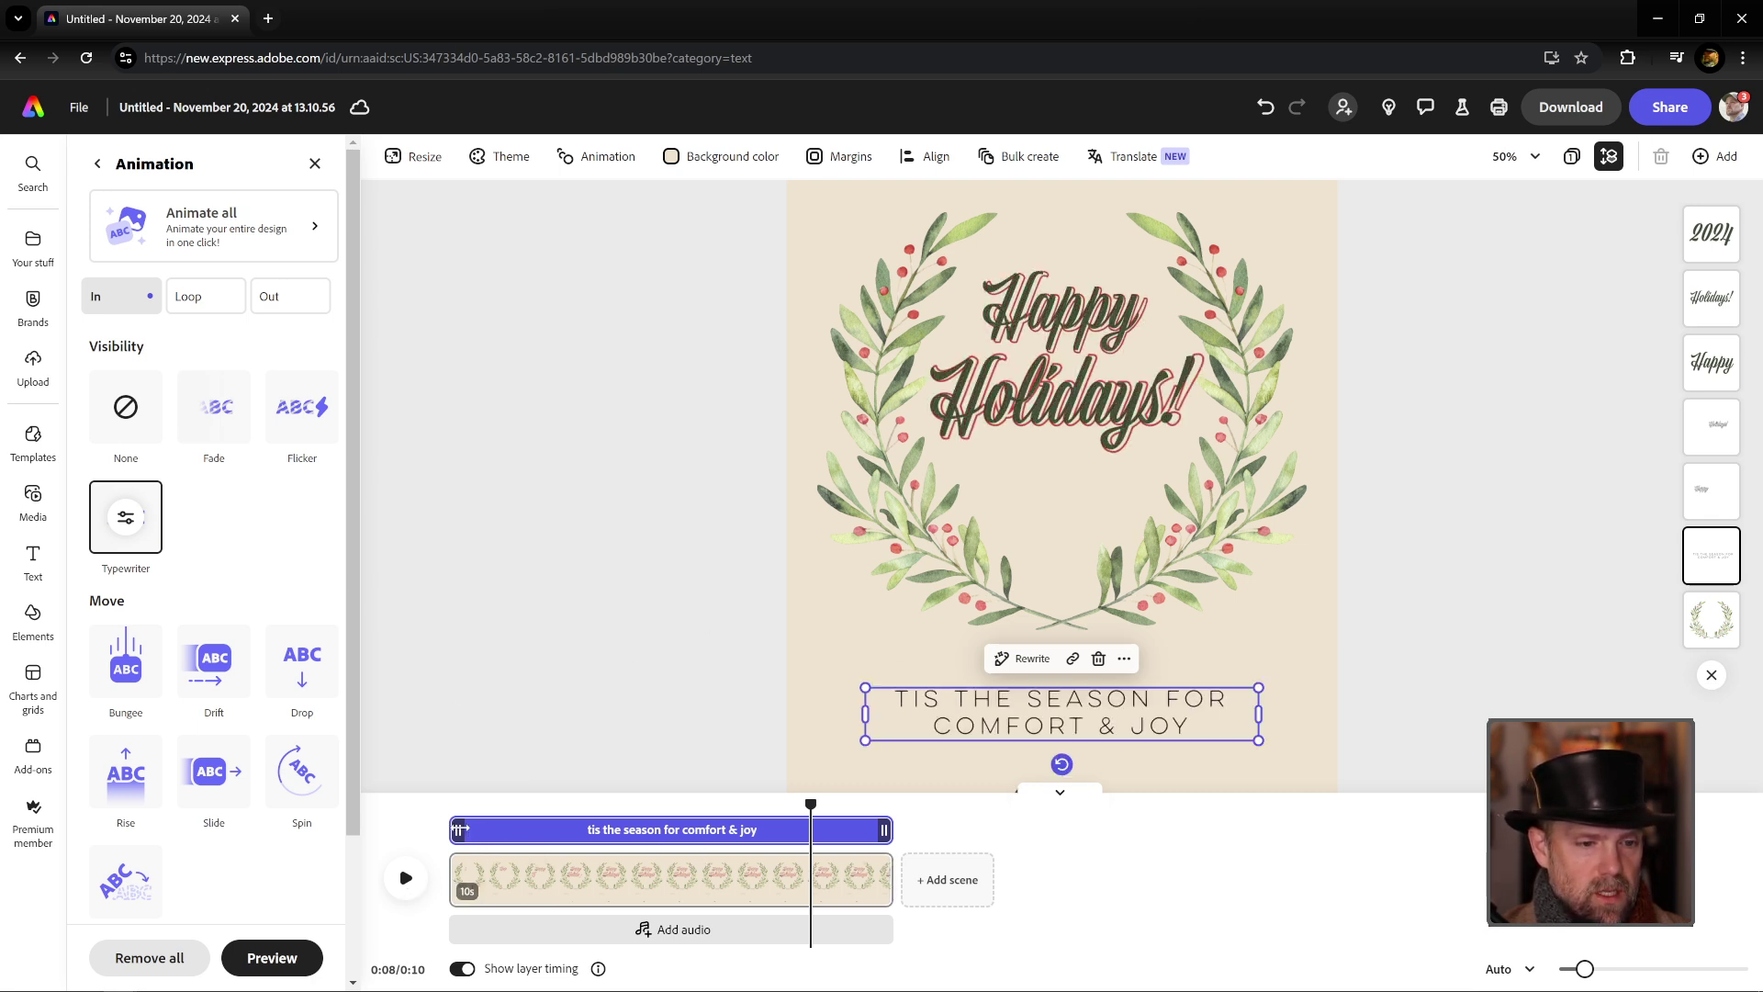
Step: Trim the message layer to start at about 4 seconds and scrub to about 7 seconds to check its typing animation
{"action": "left_click_drag", "start_coordinate": [807, 802], "coordinate": [621, 798]}
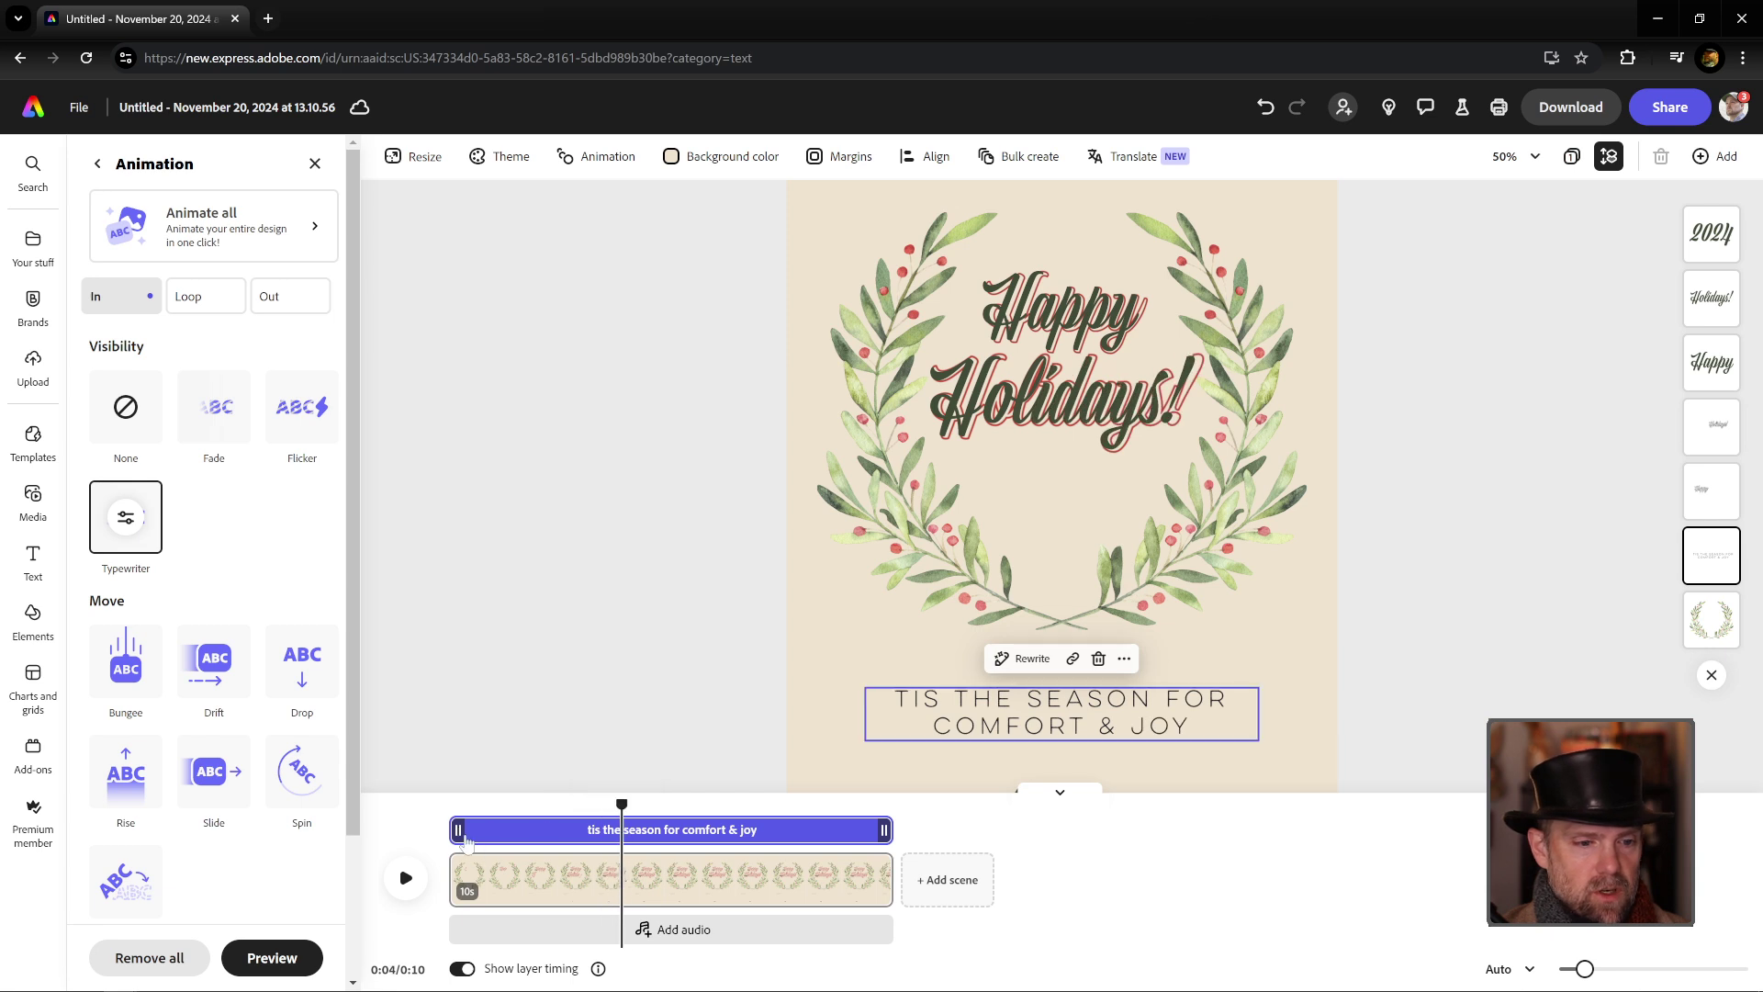
{"action": "left_click_drag", "start_coordinate": [455, 829], "coordinate": [651, 802]}
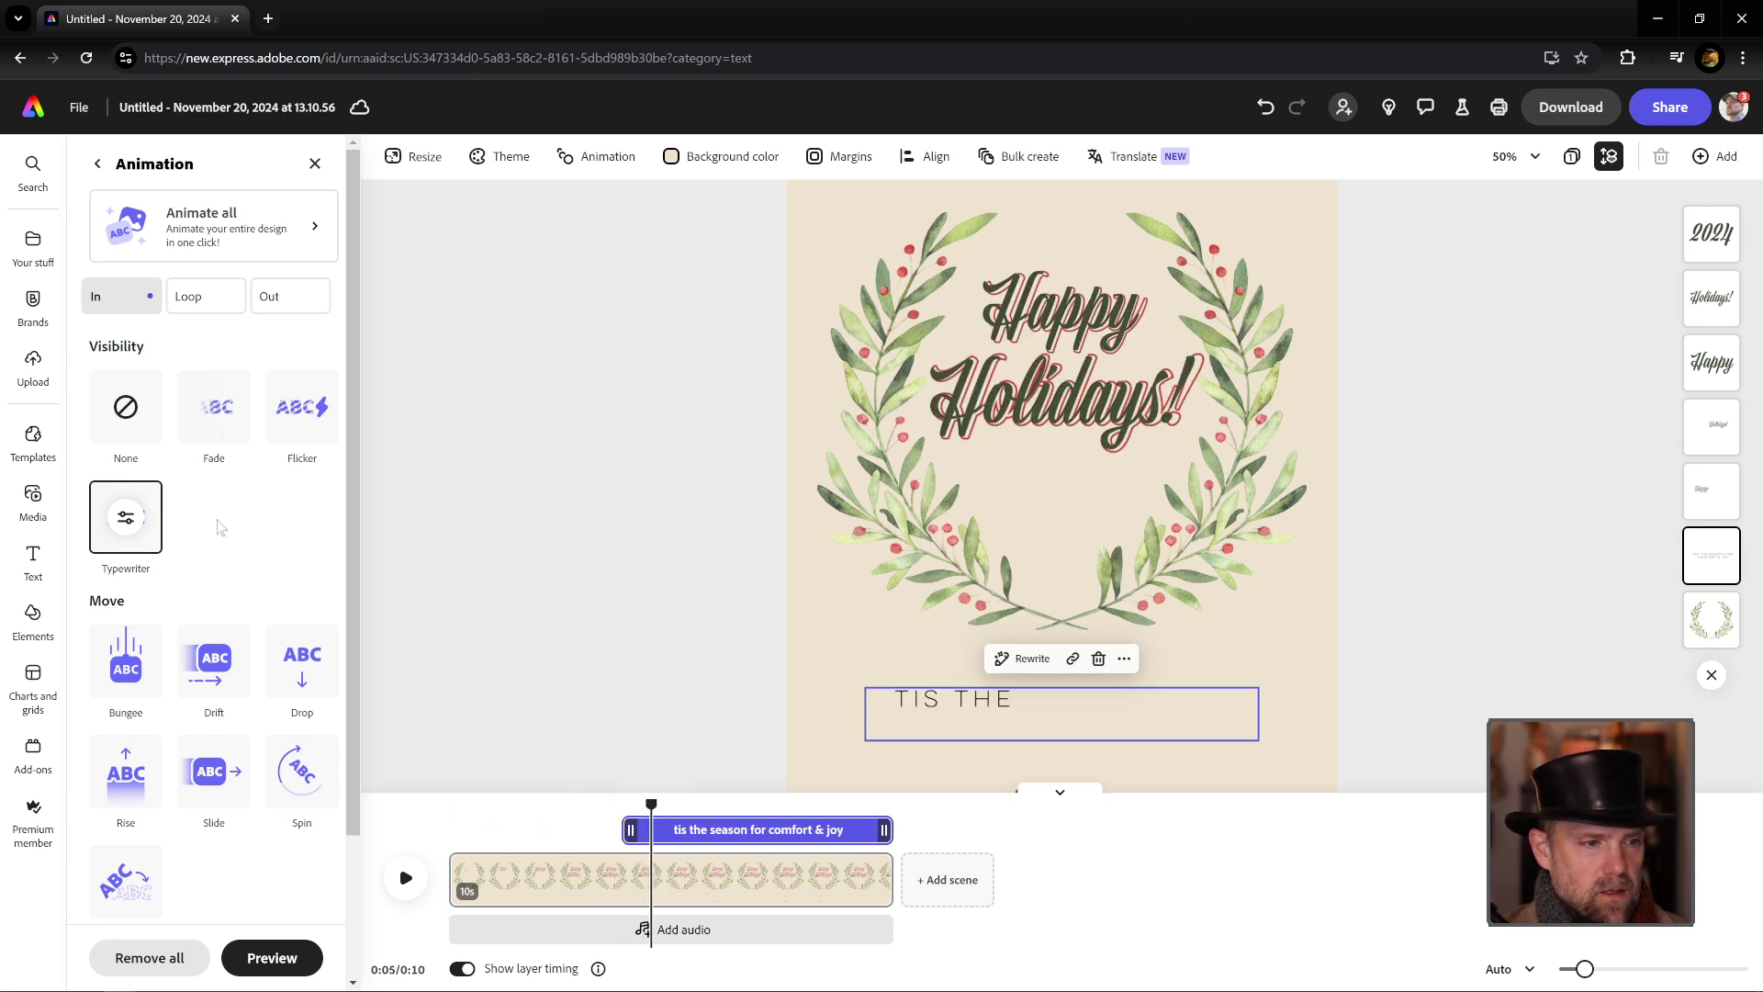
{"action": "left_click", "coordinate": [135, 522]}
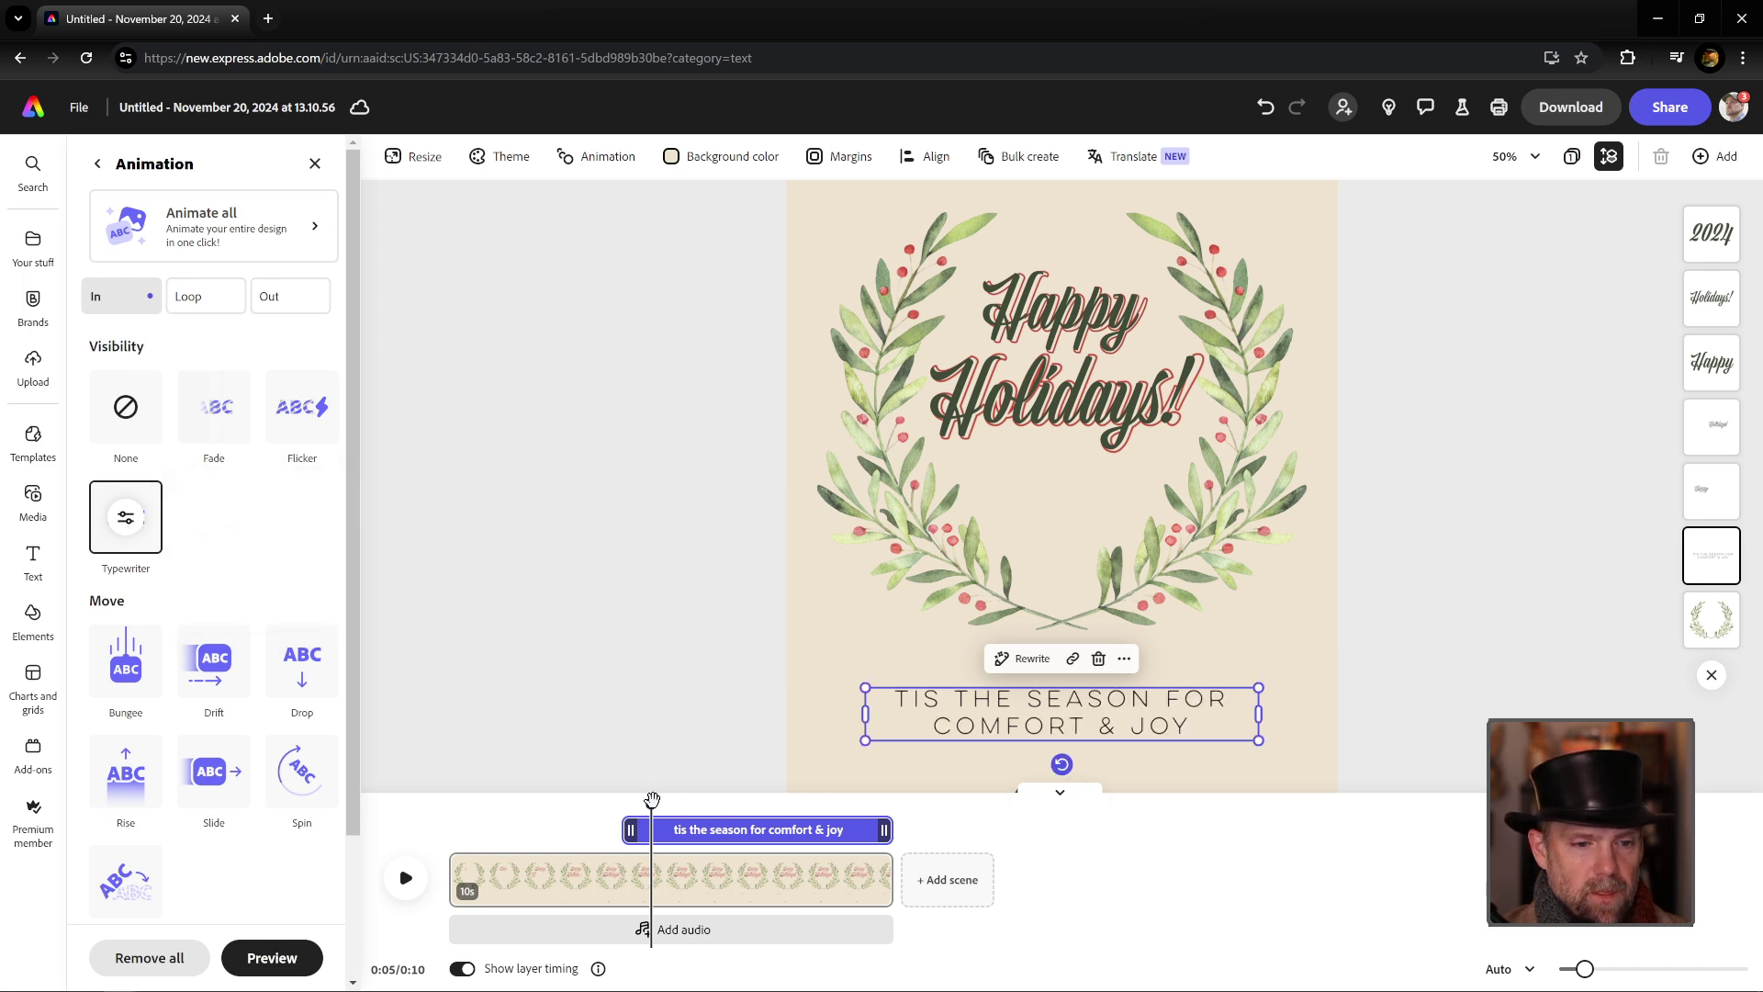
{"action": "left_click_drag", "start_coordinate": [651, 804], "coordinate": [774, 802]}
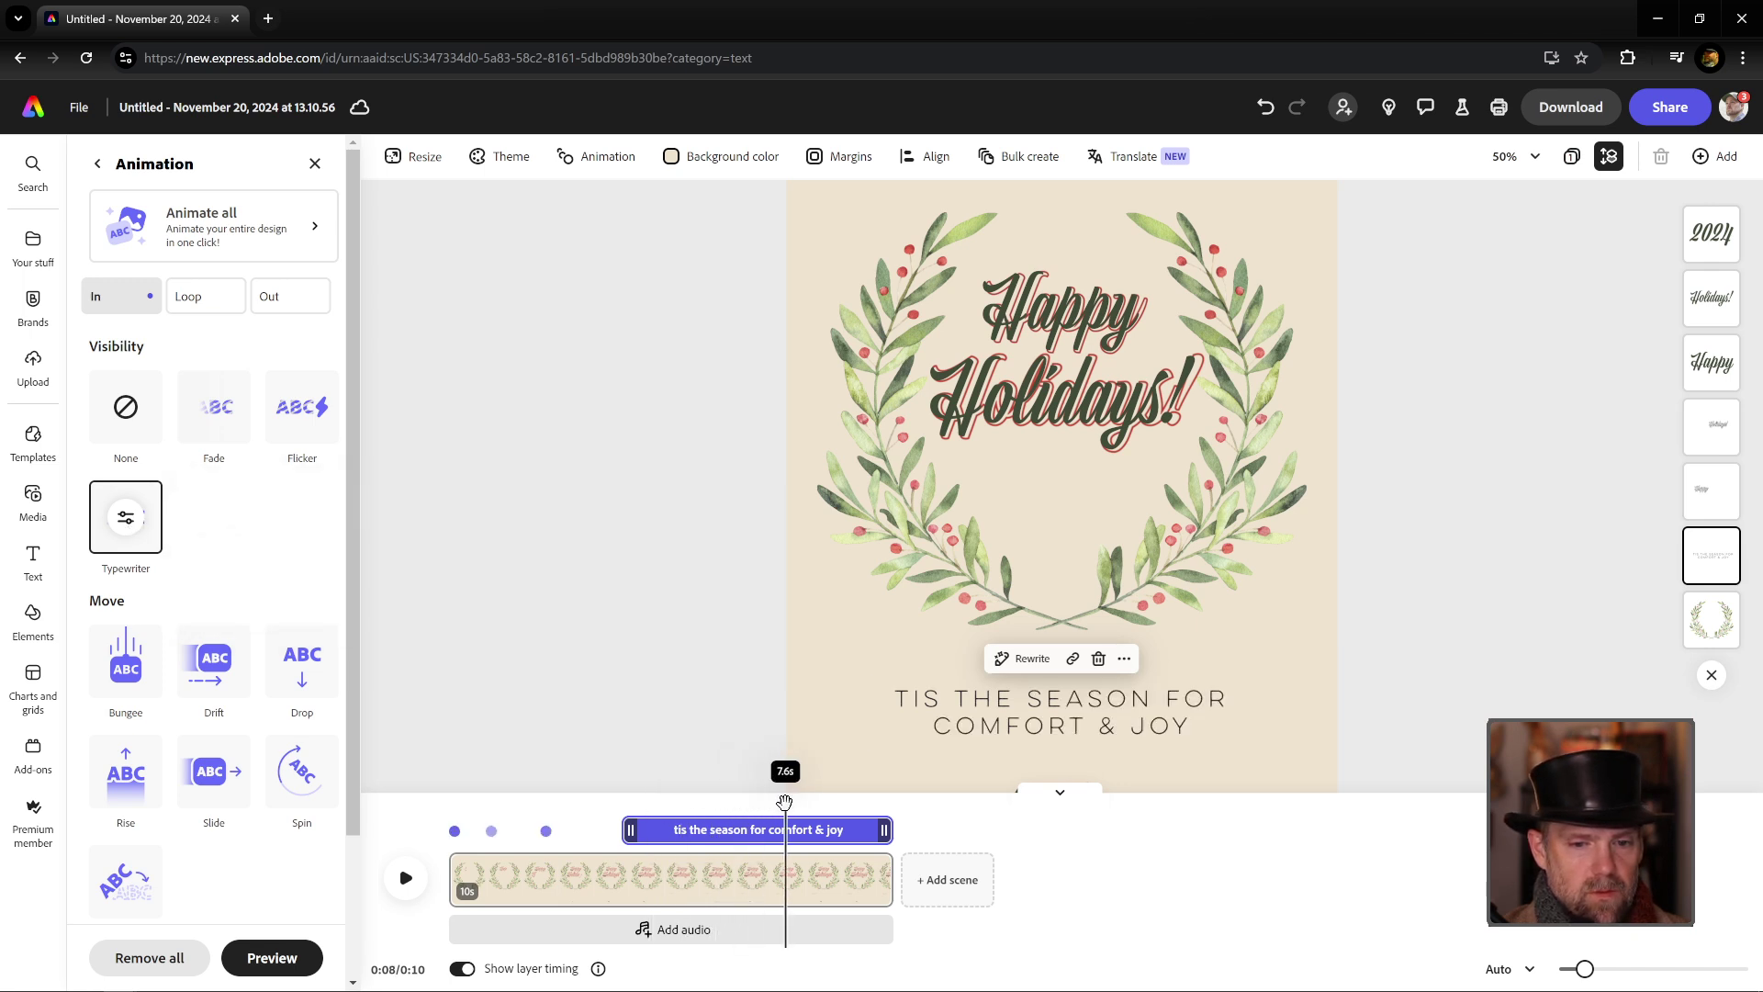
Step: Show the whole card at 33% zoom and nudge the 2024 text slightly upward beneath the message
{"action": "scroll", "coordinate": [1369, 582], "scroll_direction": "down", "scroll_amount": 1}
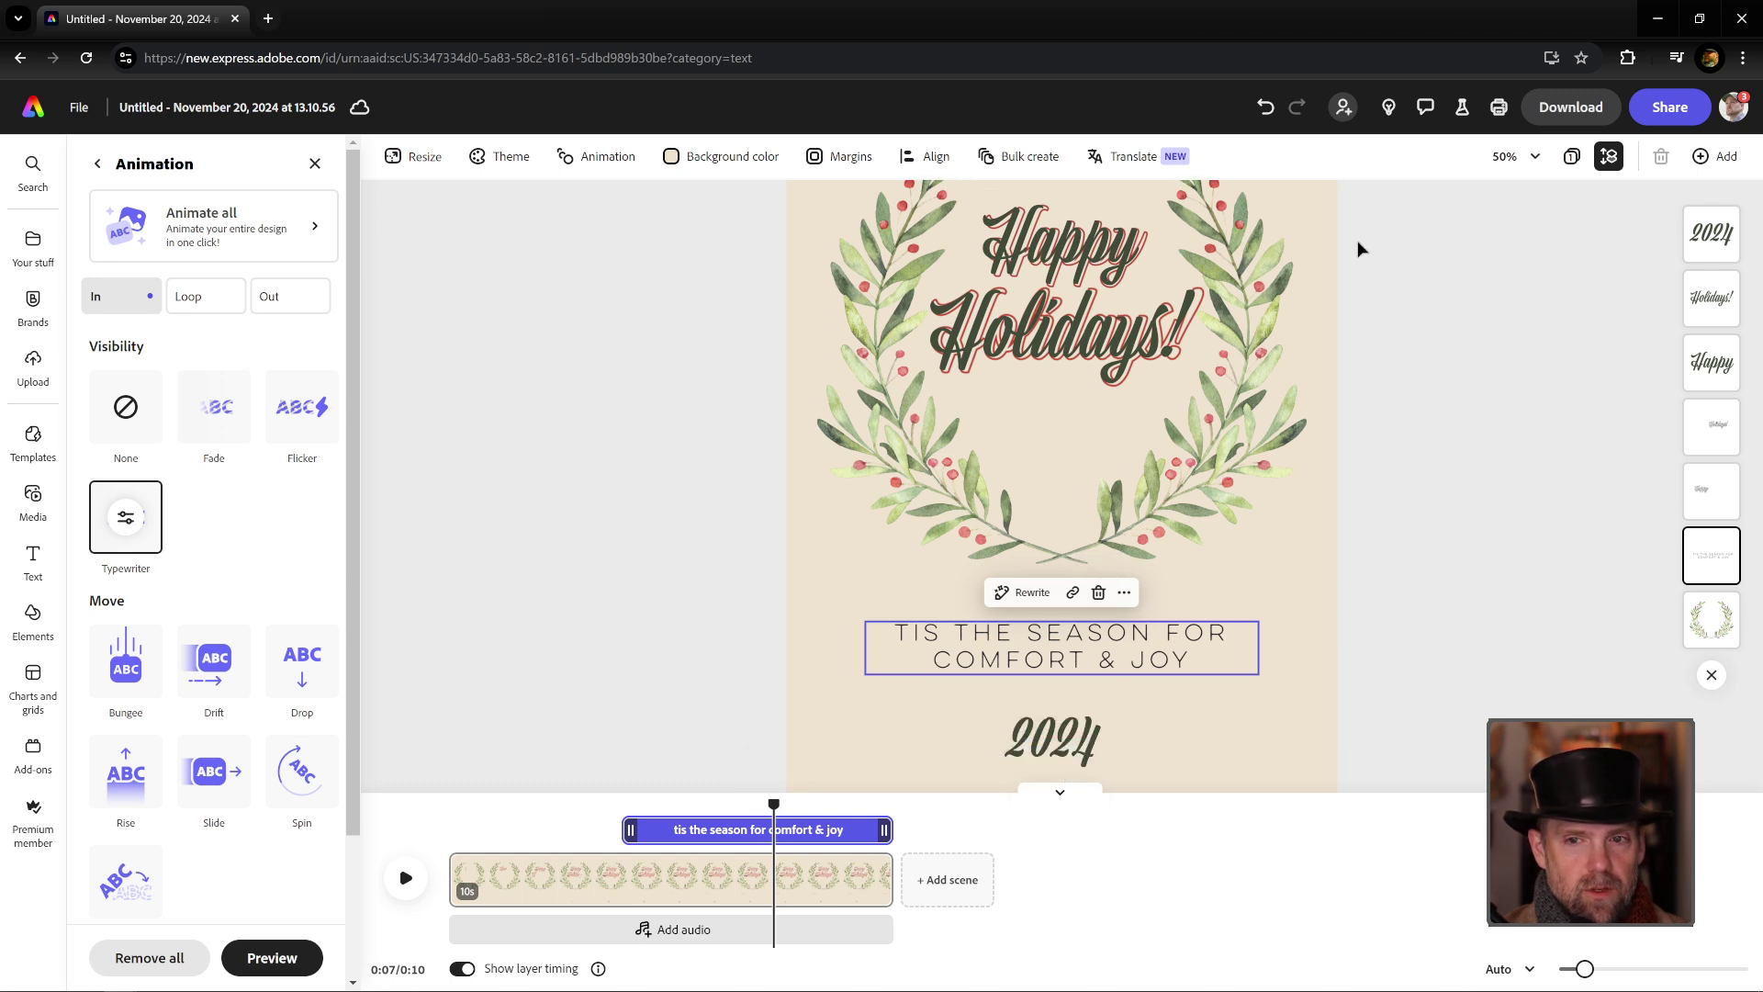
{"action": "left_click", "coordinate": [1517, 156]}
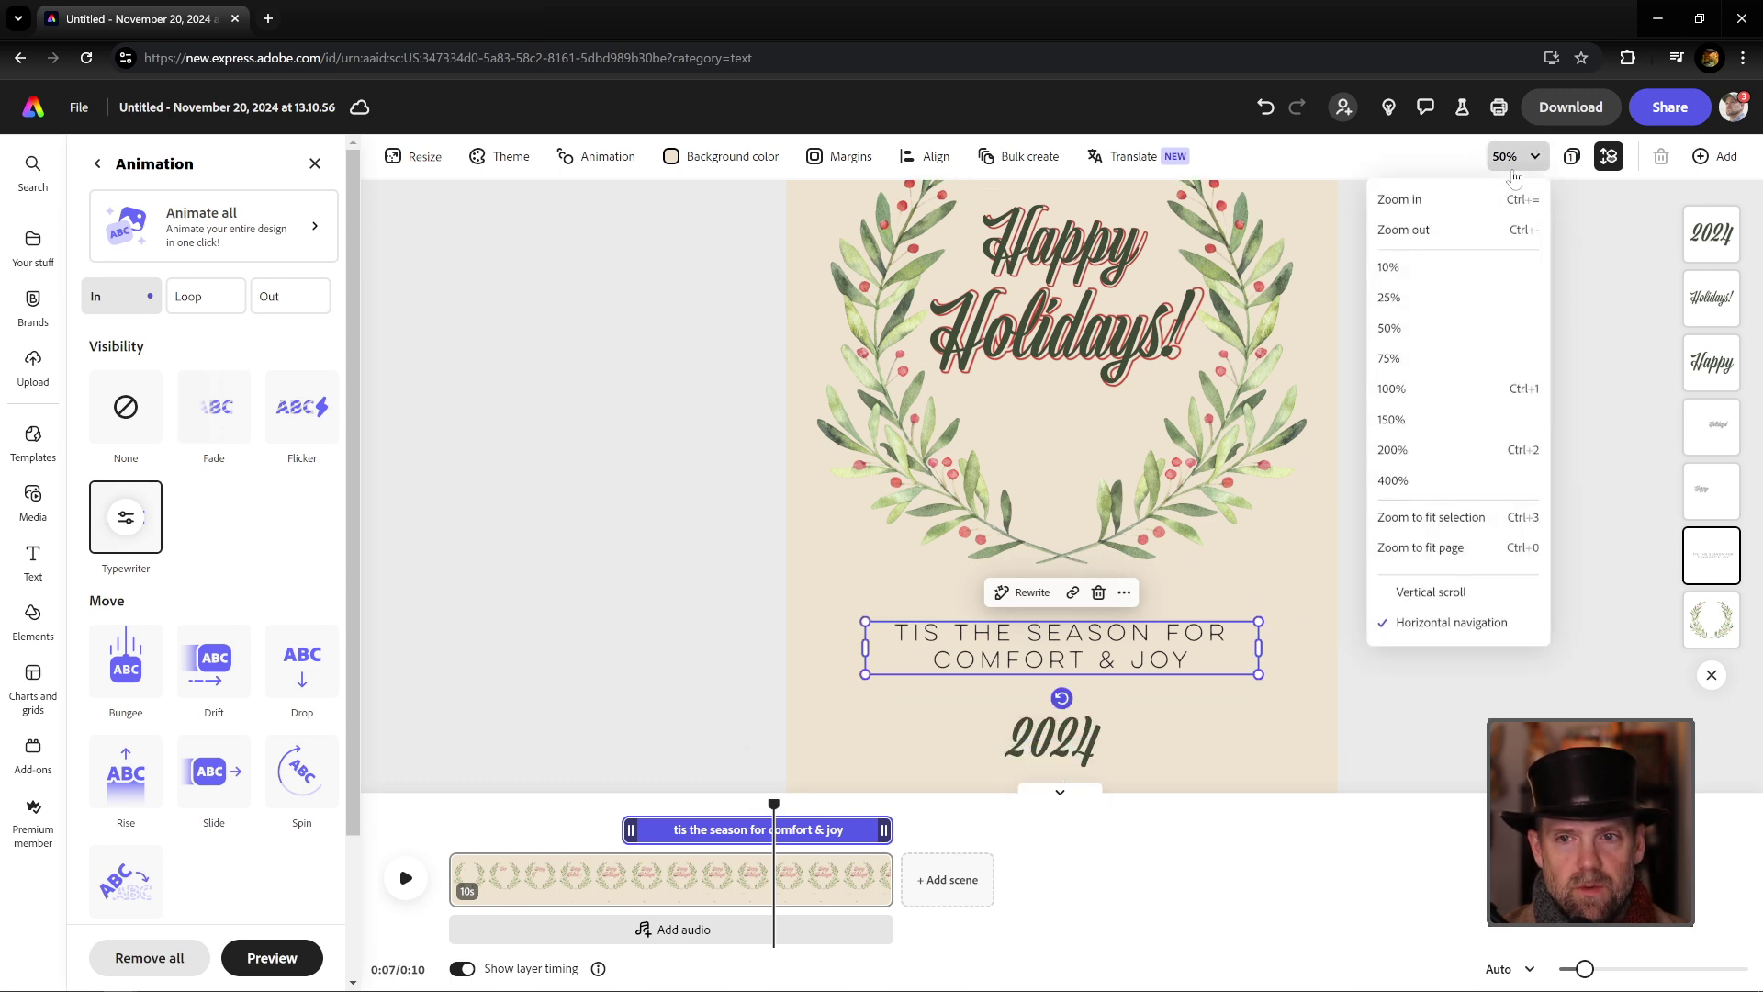
{"action": "left_click", "coordinate": [1434, 241]}
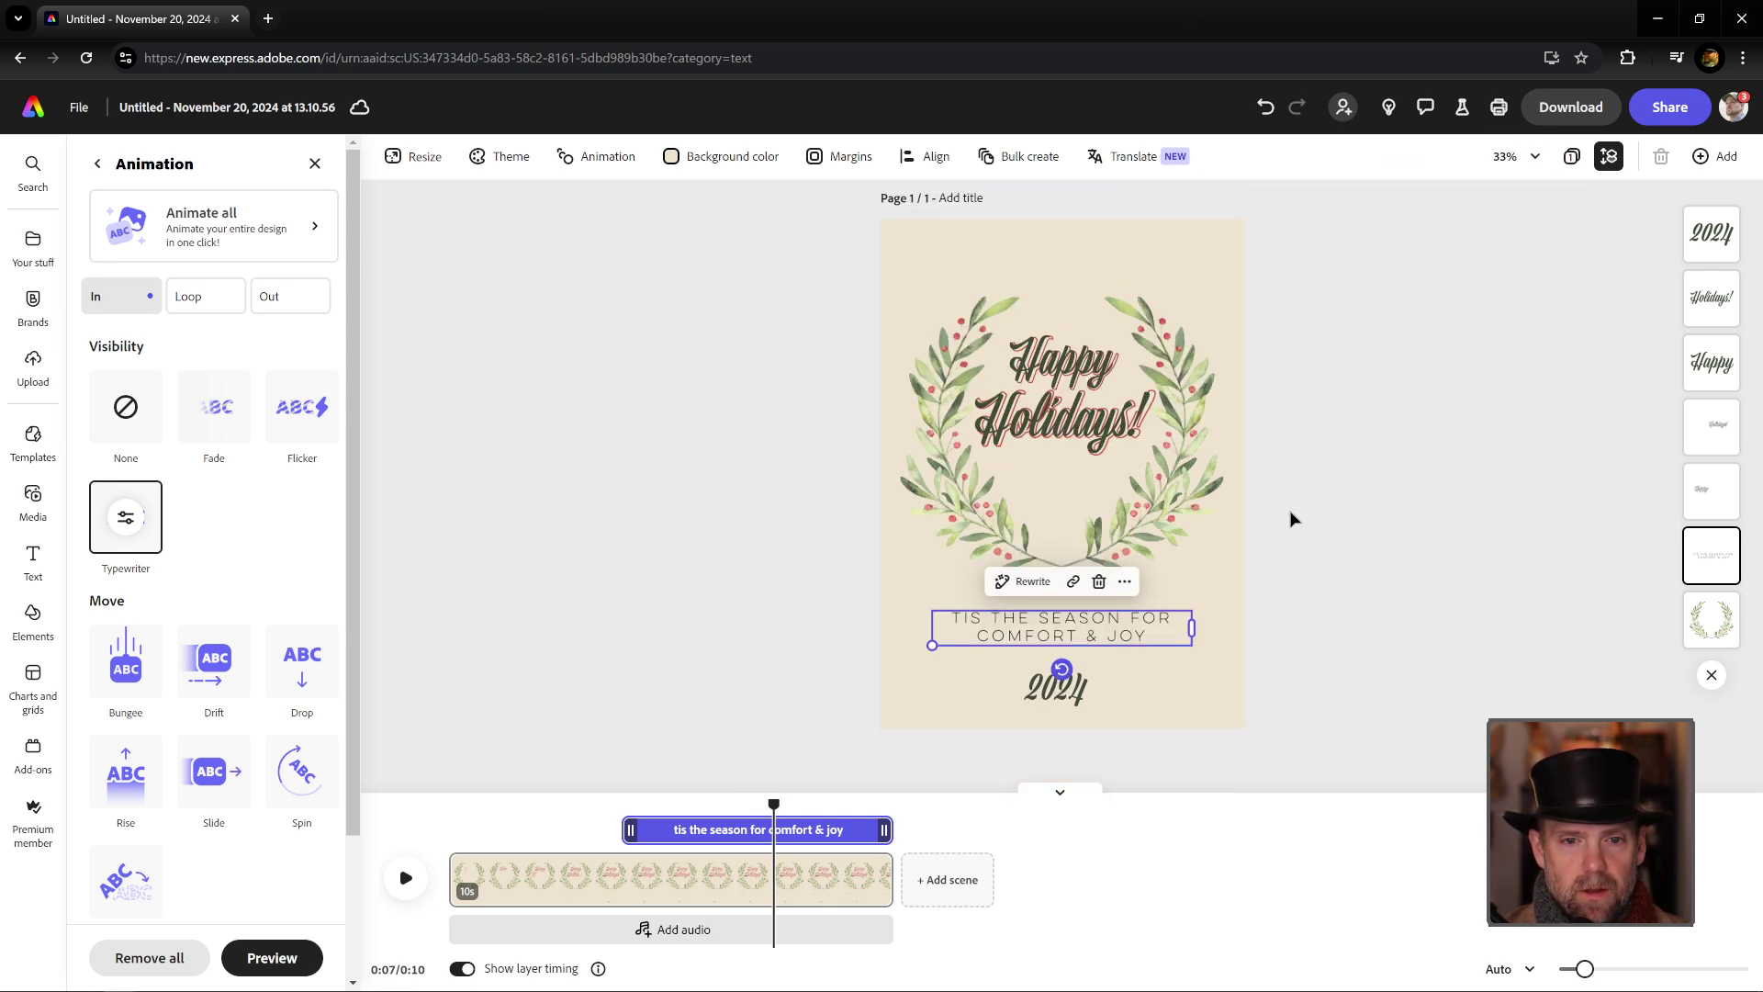
{"action": "left_click", "coordinate": [1360, 508]}
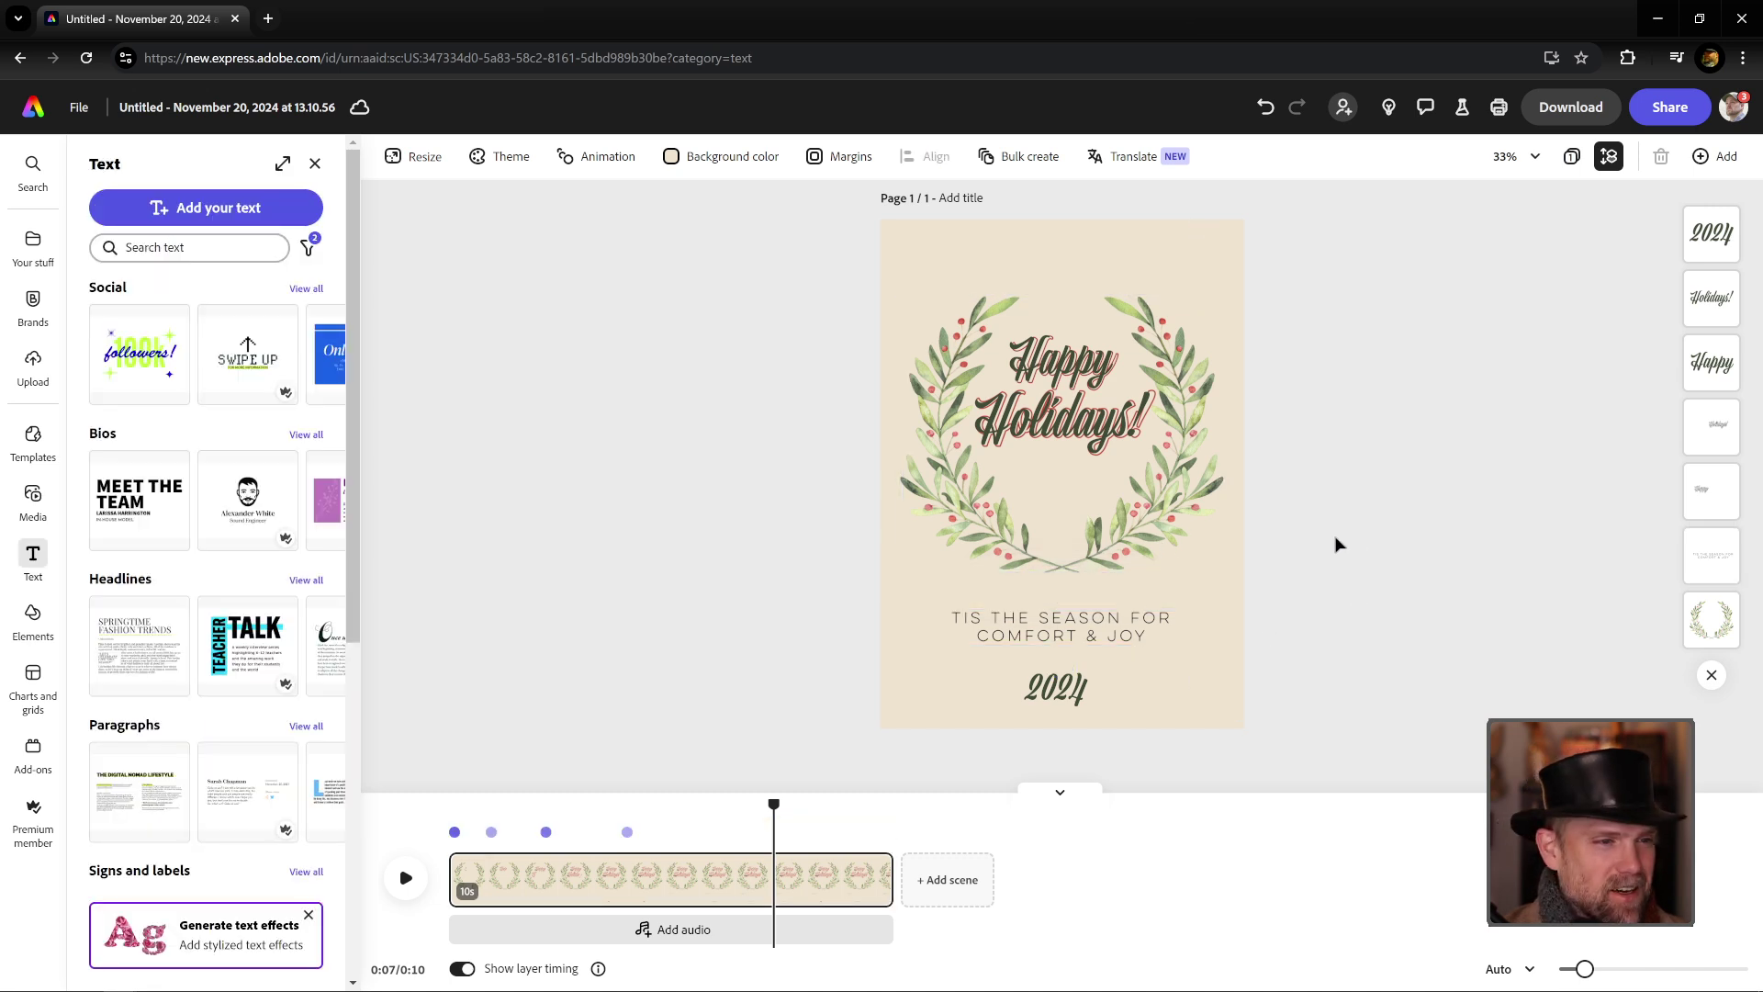
{"action": "left_click", "coordinate": [1047, 696]}
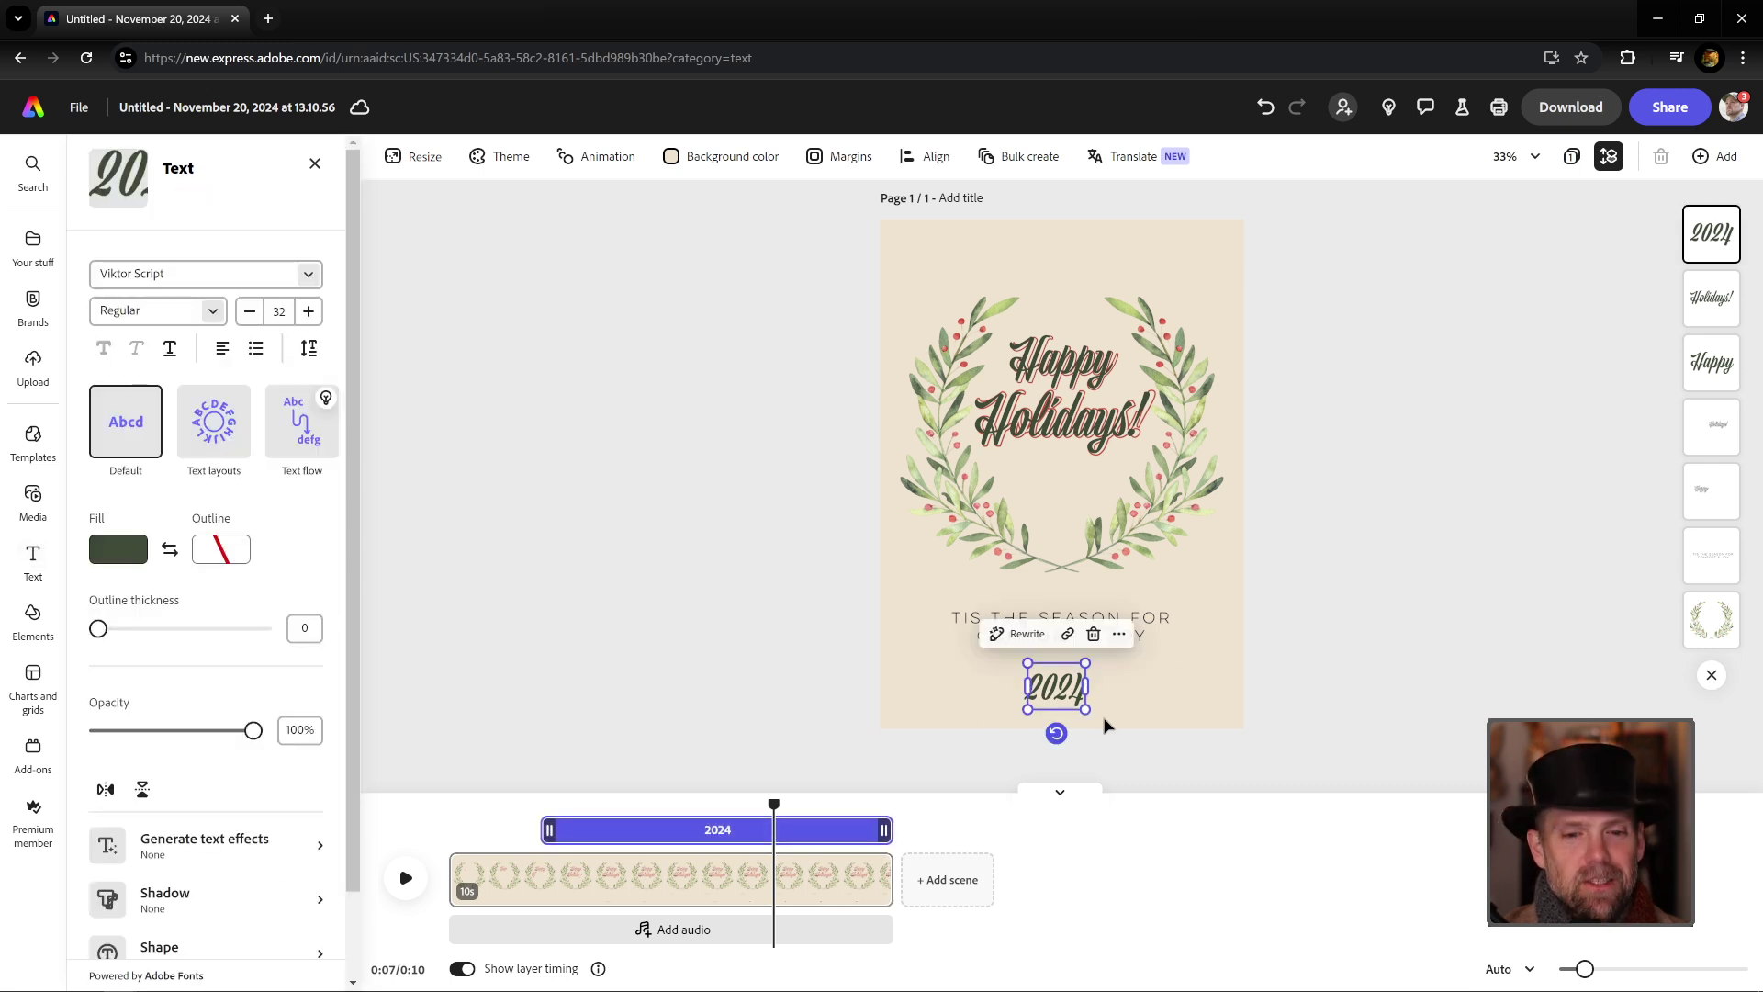
{"action": "left_click_drag", "start_coordinate": [1074, 691], "coordinate": [1069, 677]}
{"action": "key", "text": "ctrl+z"}
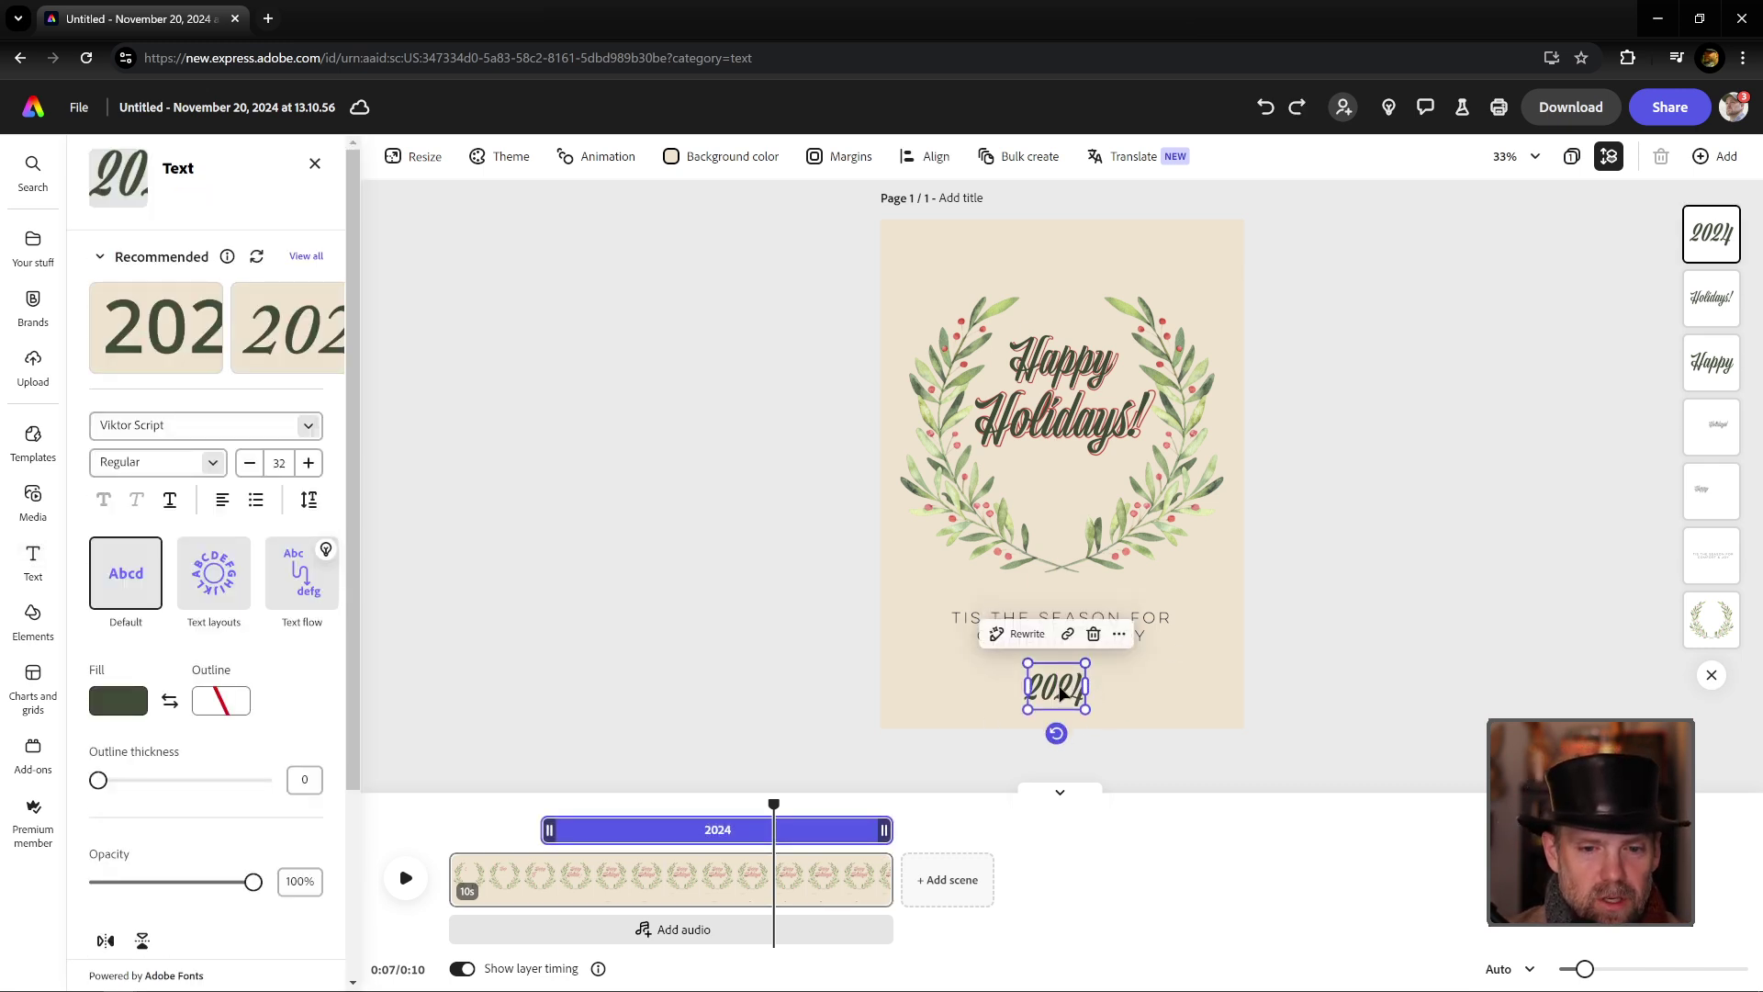
{"action": "key", "text": "ctrl+shift+z"}
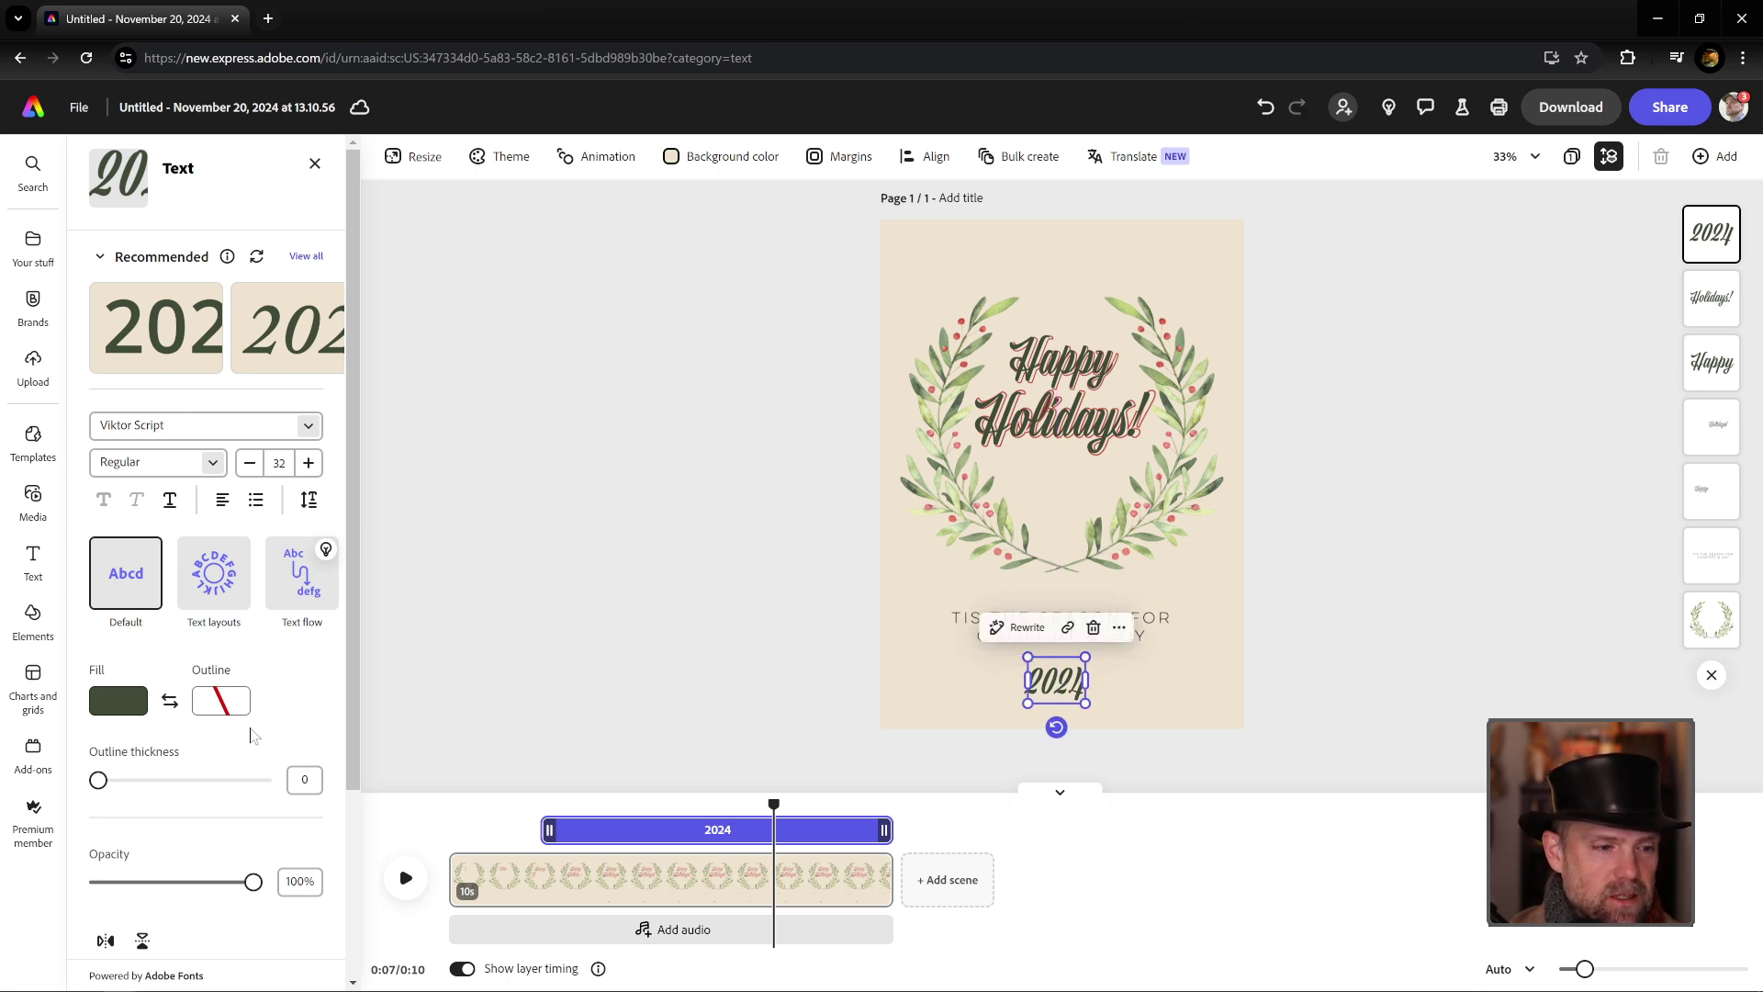
Step: Trim the 2024 layer to start at about 7 seconds, and play the card from the beginning
{"action": "left_click", "coordinate": [1262, 663]}
{"action": "left_click", "coordinate": [1062, 681]}
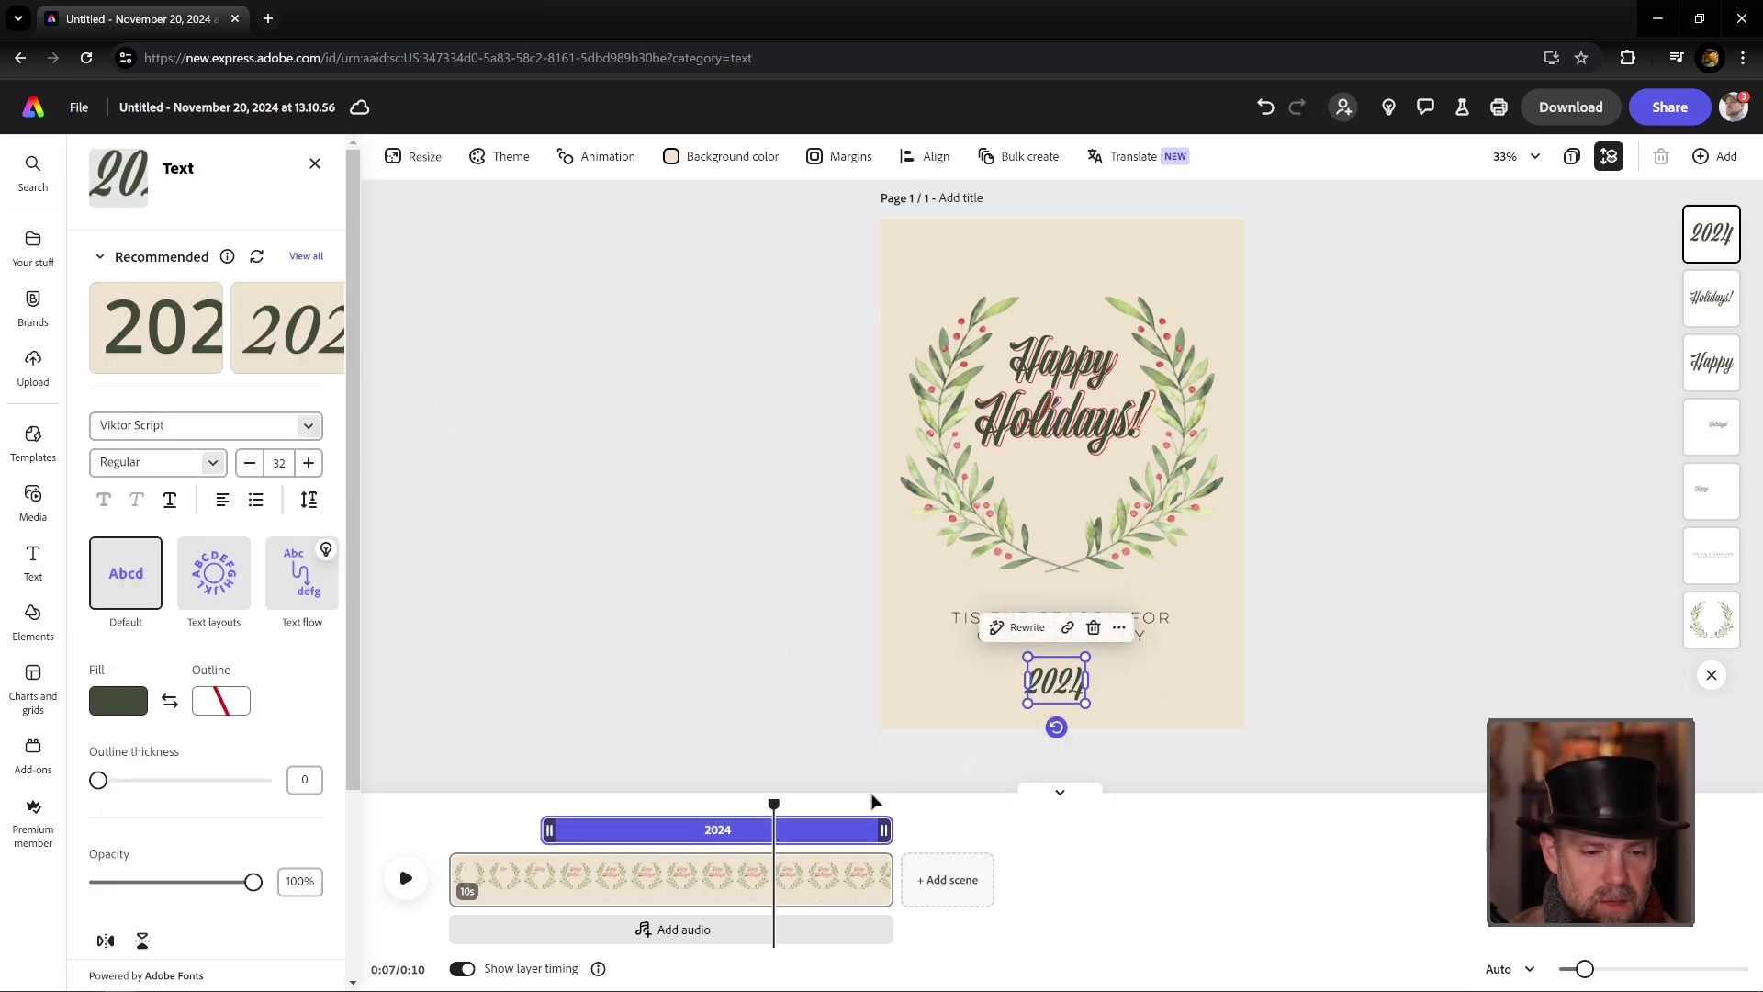
{"action": "left_click_drag", "start_coordinate": [538, 836], "coordinate": [449, 805]}
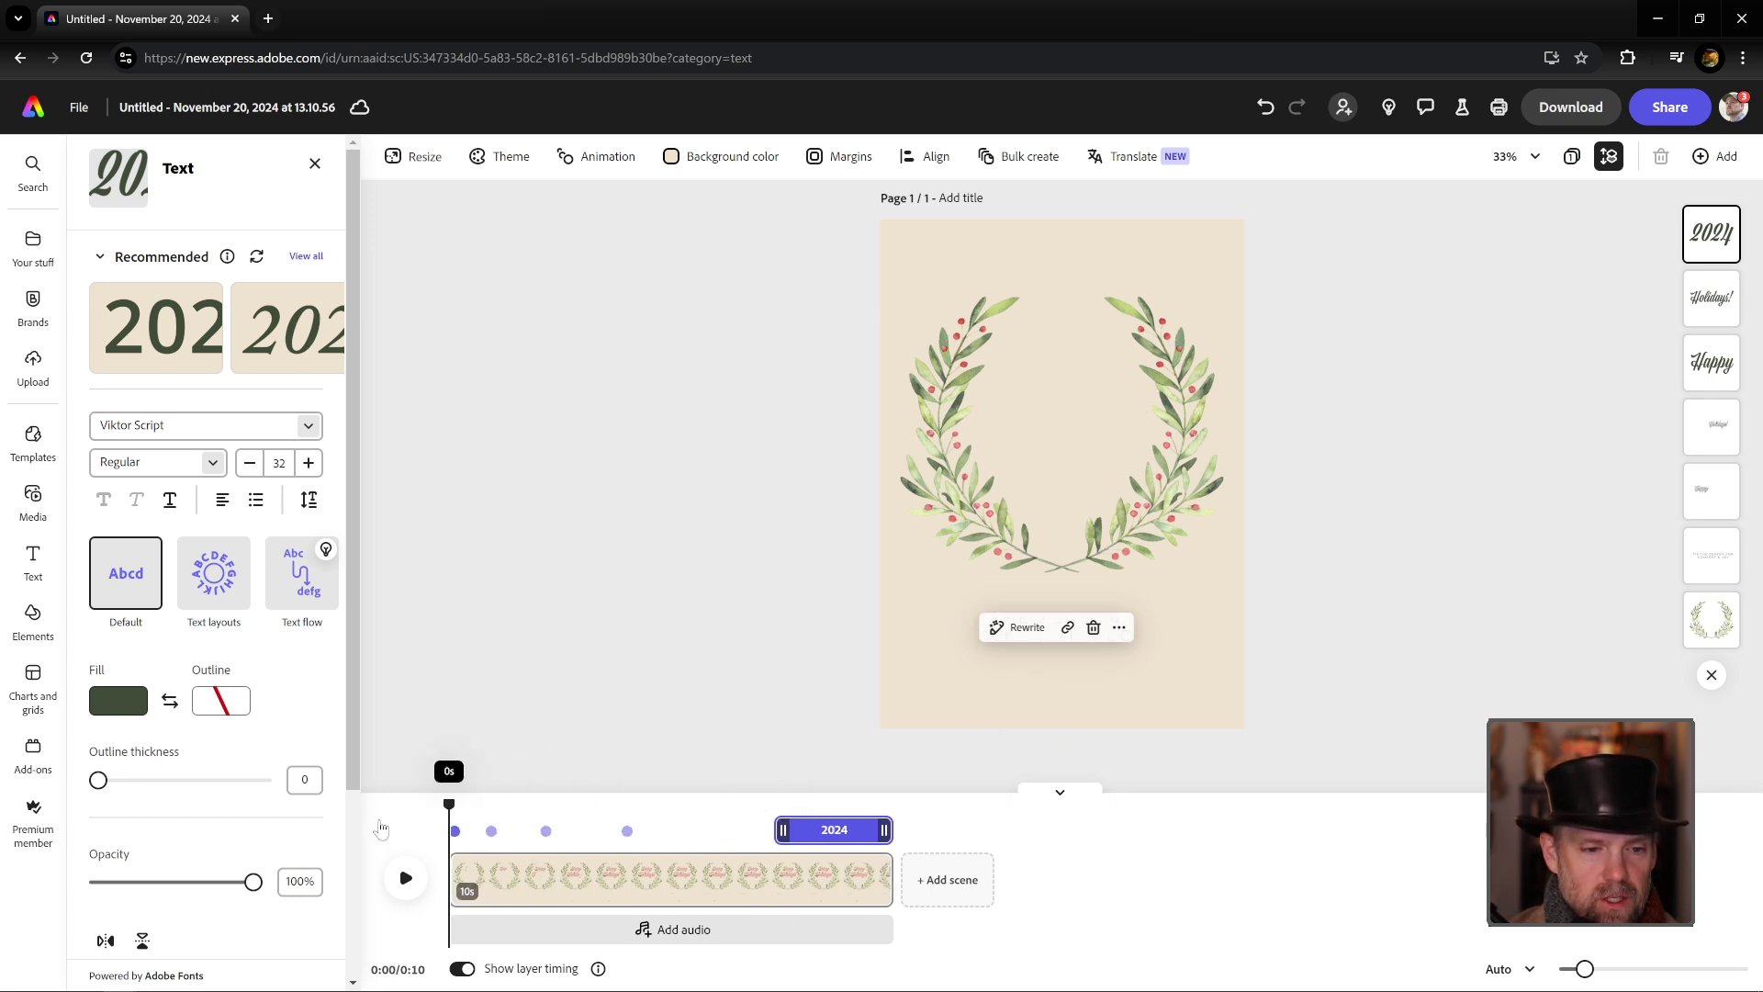
{"action": "left_click", "coordinate": [406, 880]}
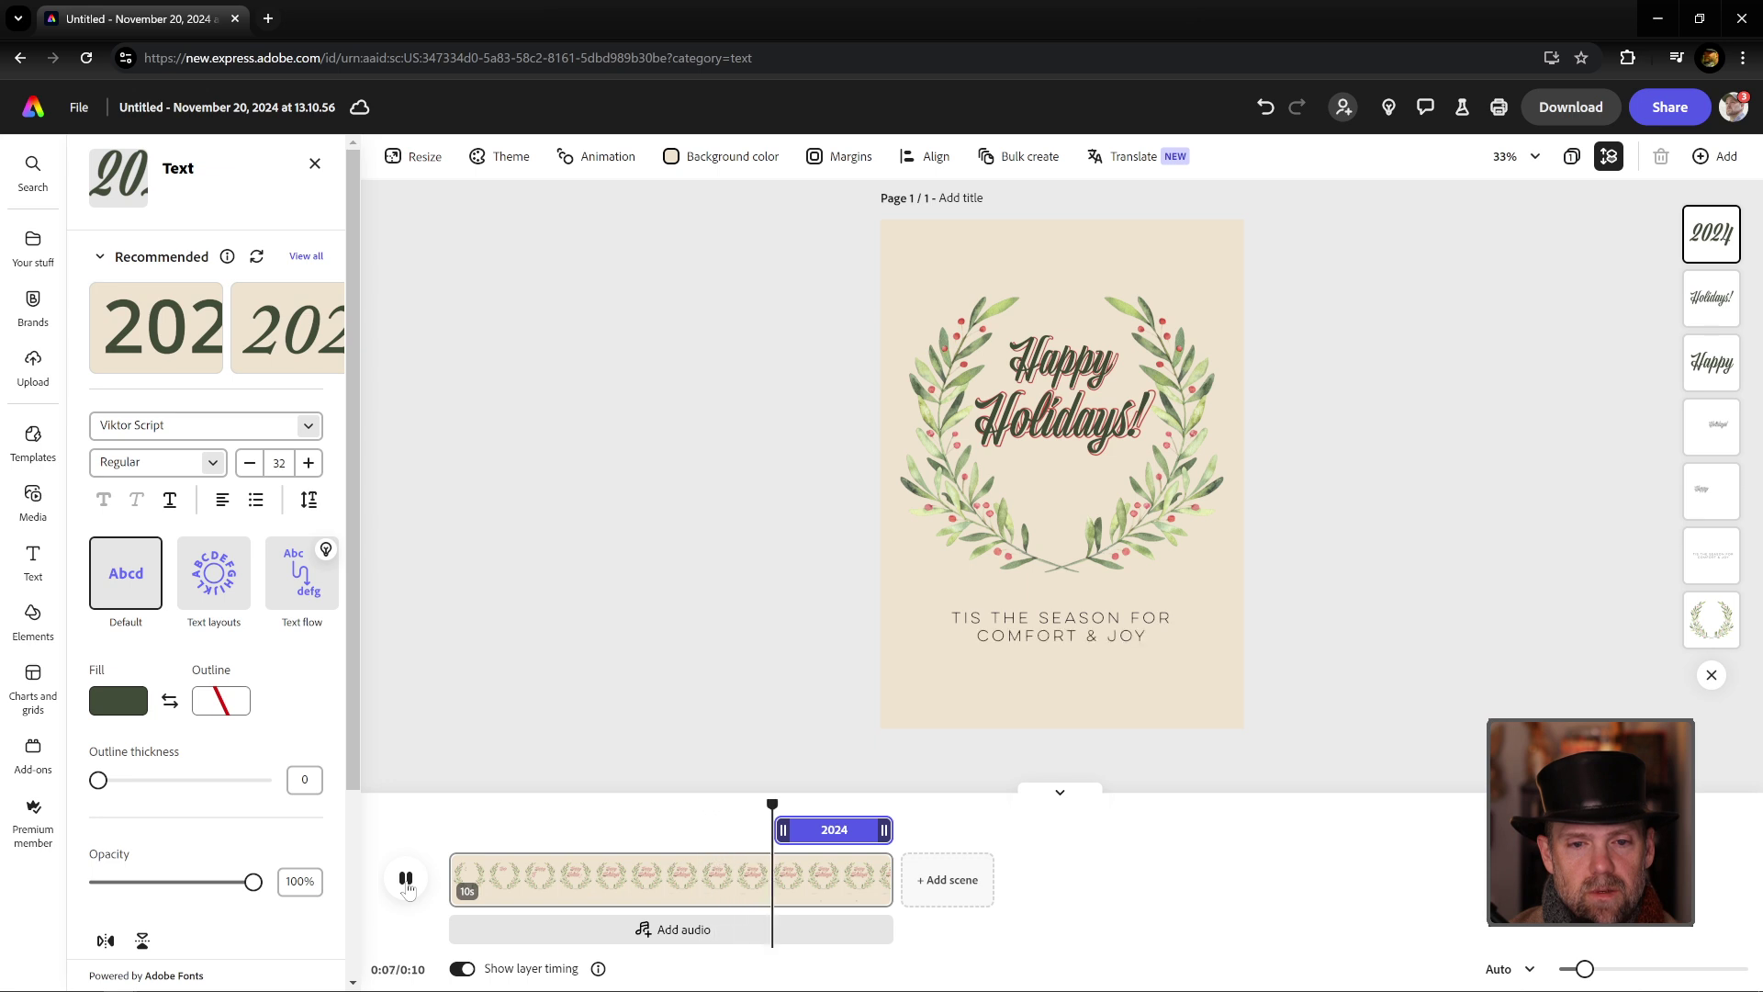
Step: Move the 2024 text up inside the wreath beneath "Holidays!" and shrink it to size 24
{"action": "left_click", "coordinate": [1318, 590]}
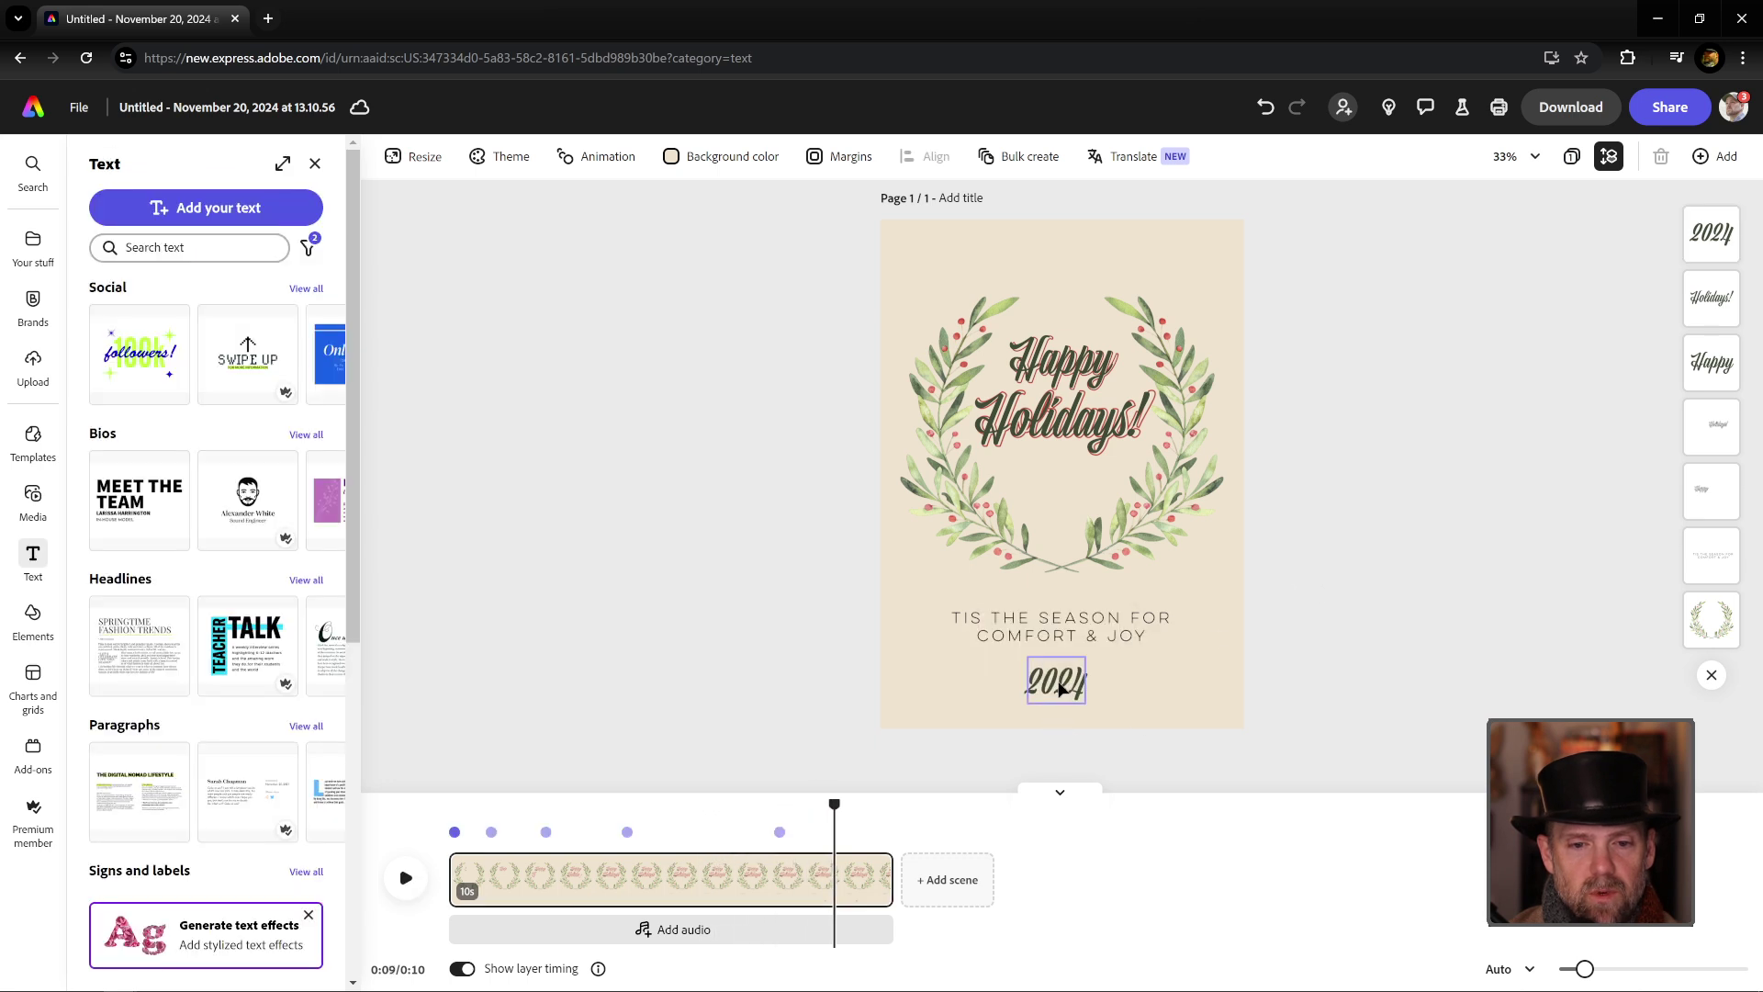
{"action": "left_click_drag", "start_coordinate": [1046, 680], "coordinate": [1058, 434]}
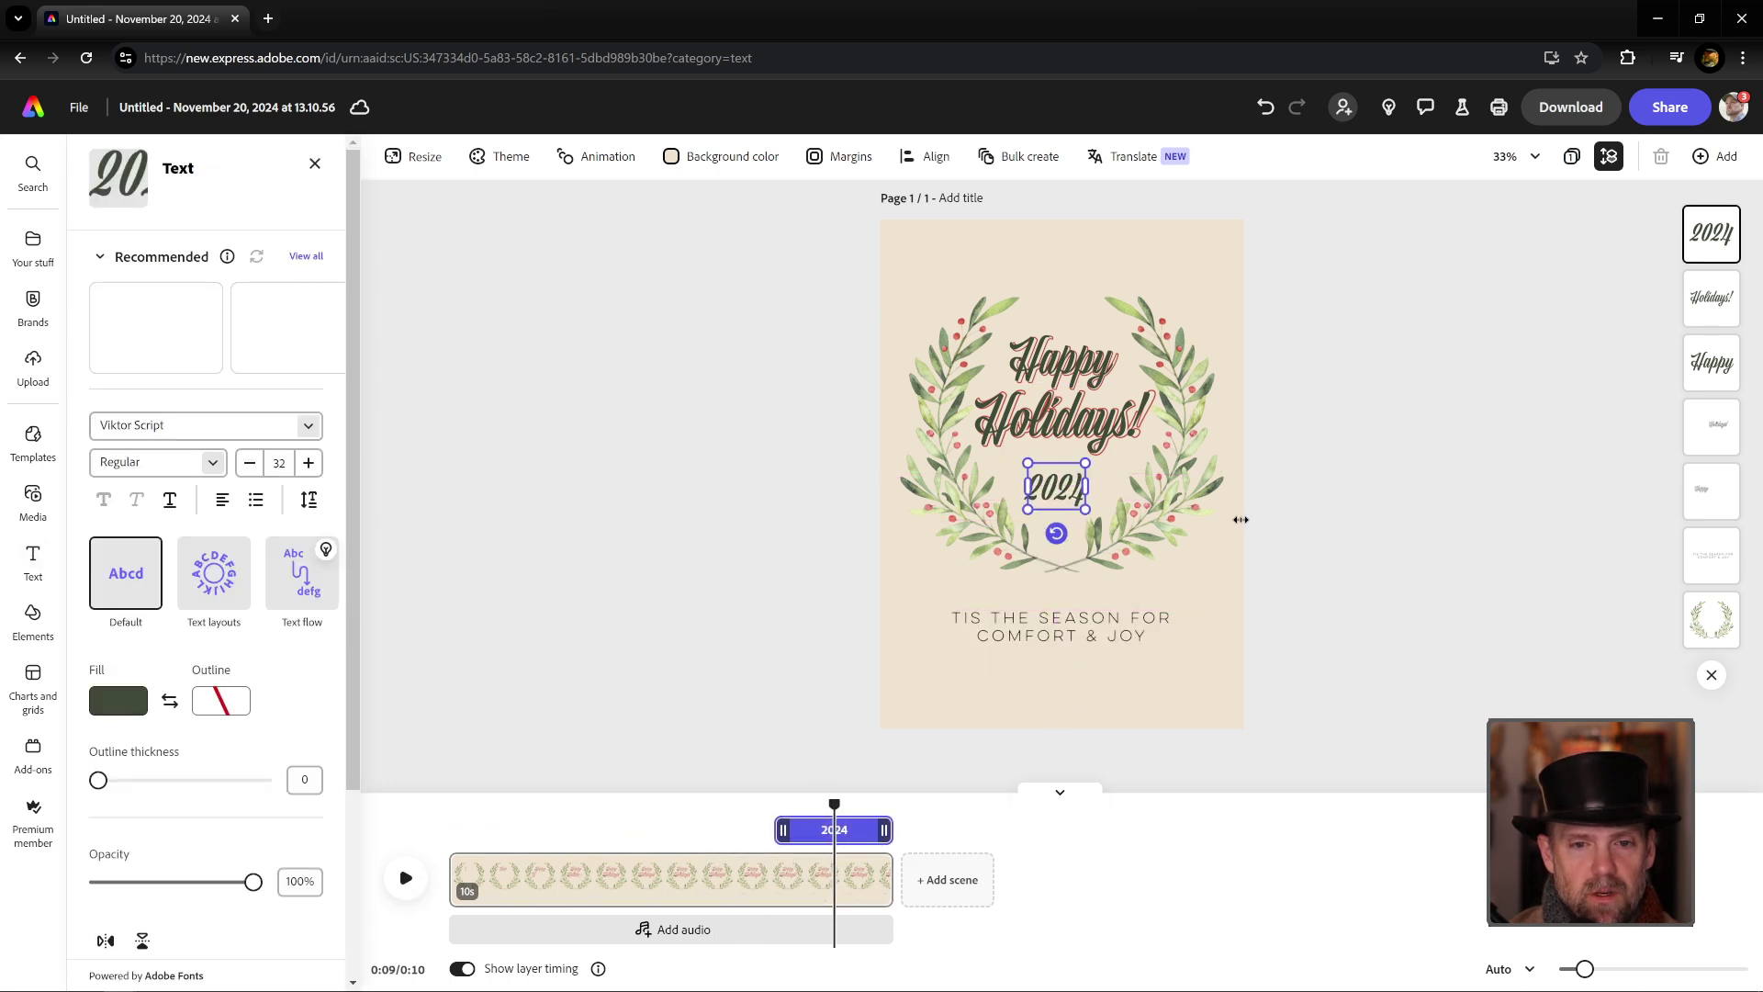
{"action": "left_click", "coordinate": [1403, 538]}
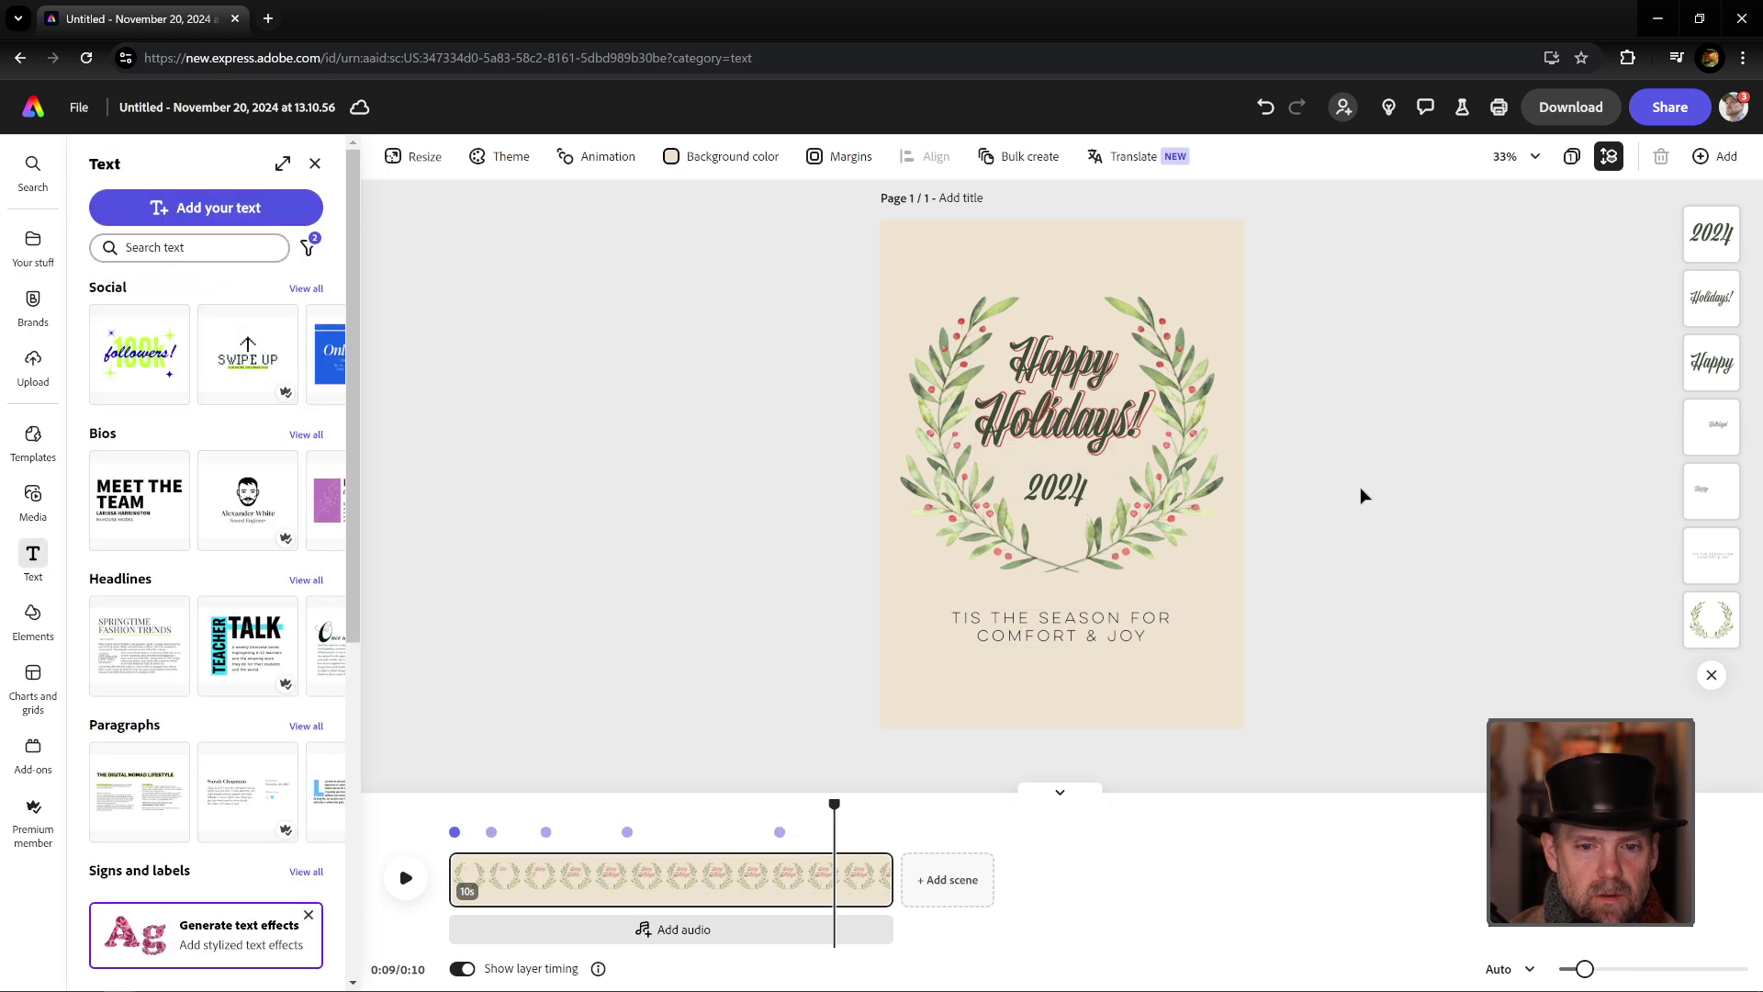
{"action": "left_click", "coordinate": [1057, 489]}
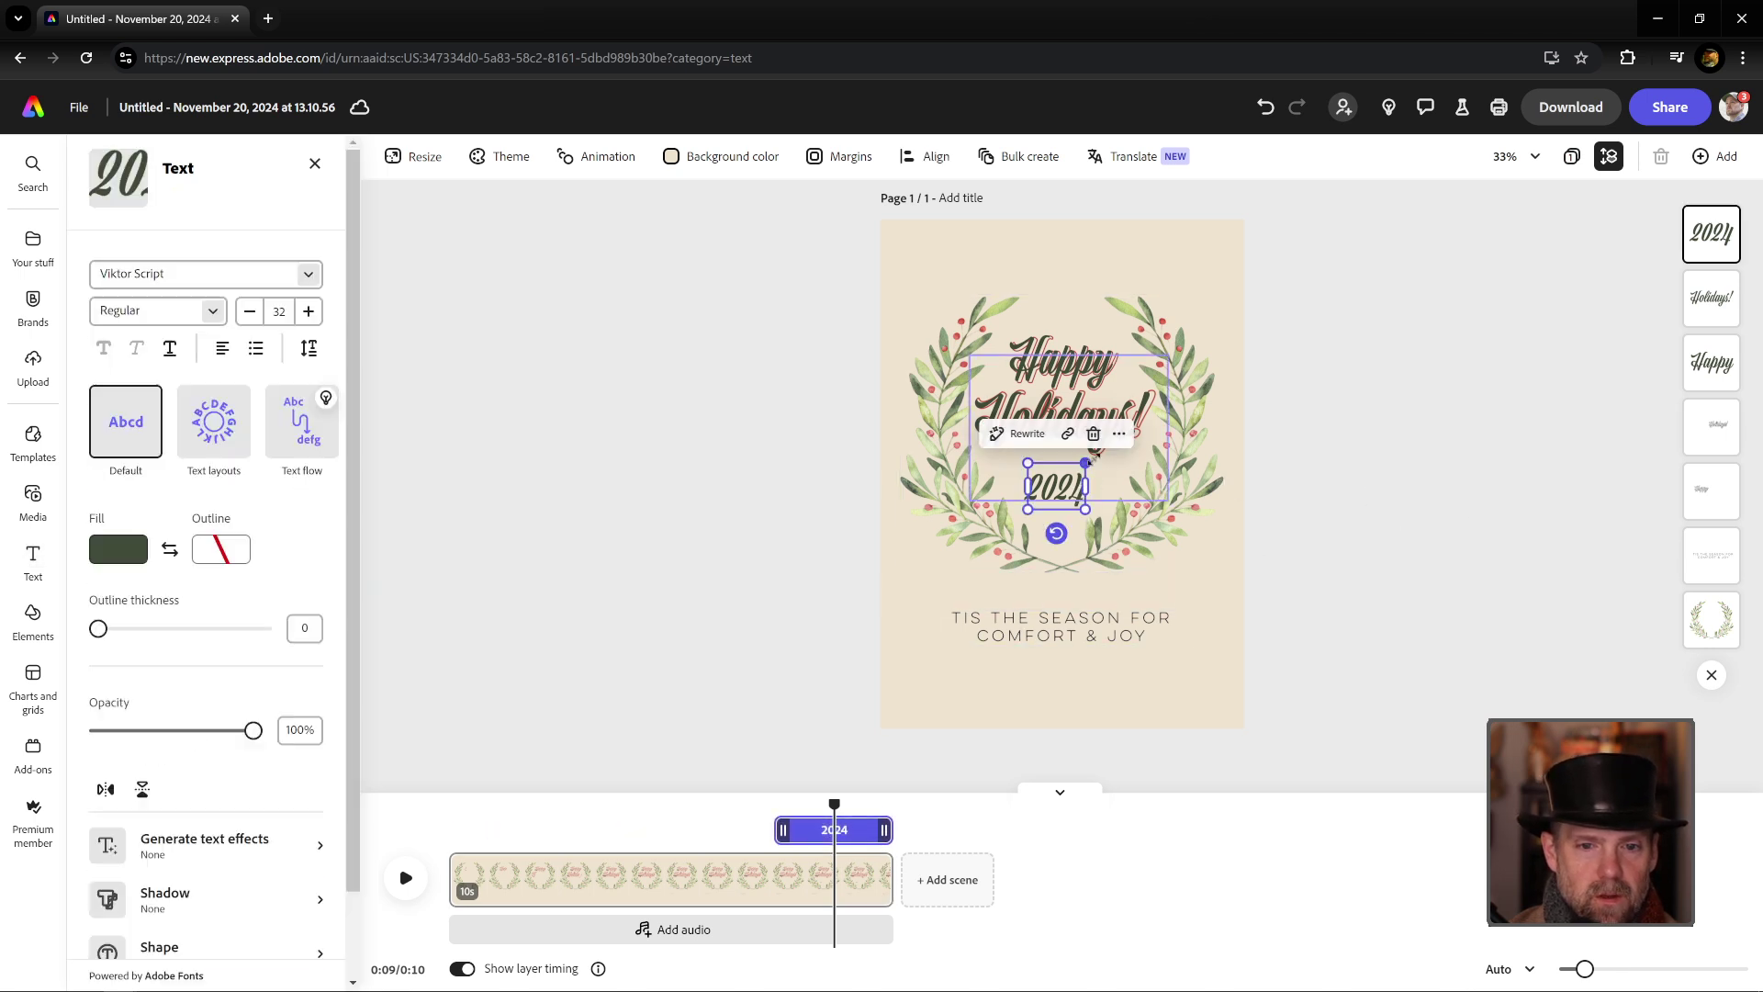
{"action": "left_click_drag", "start_coordinate": [1085, 462], "coordinate": [1063, 476]}
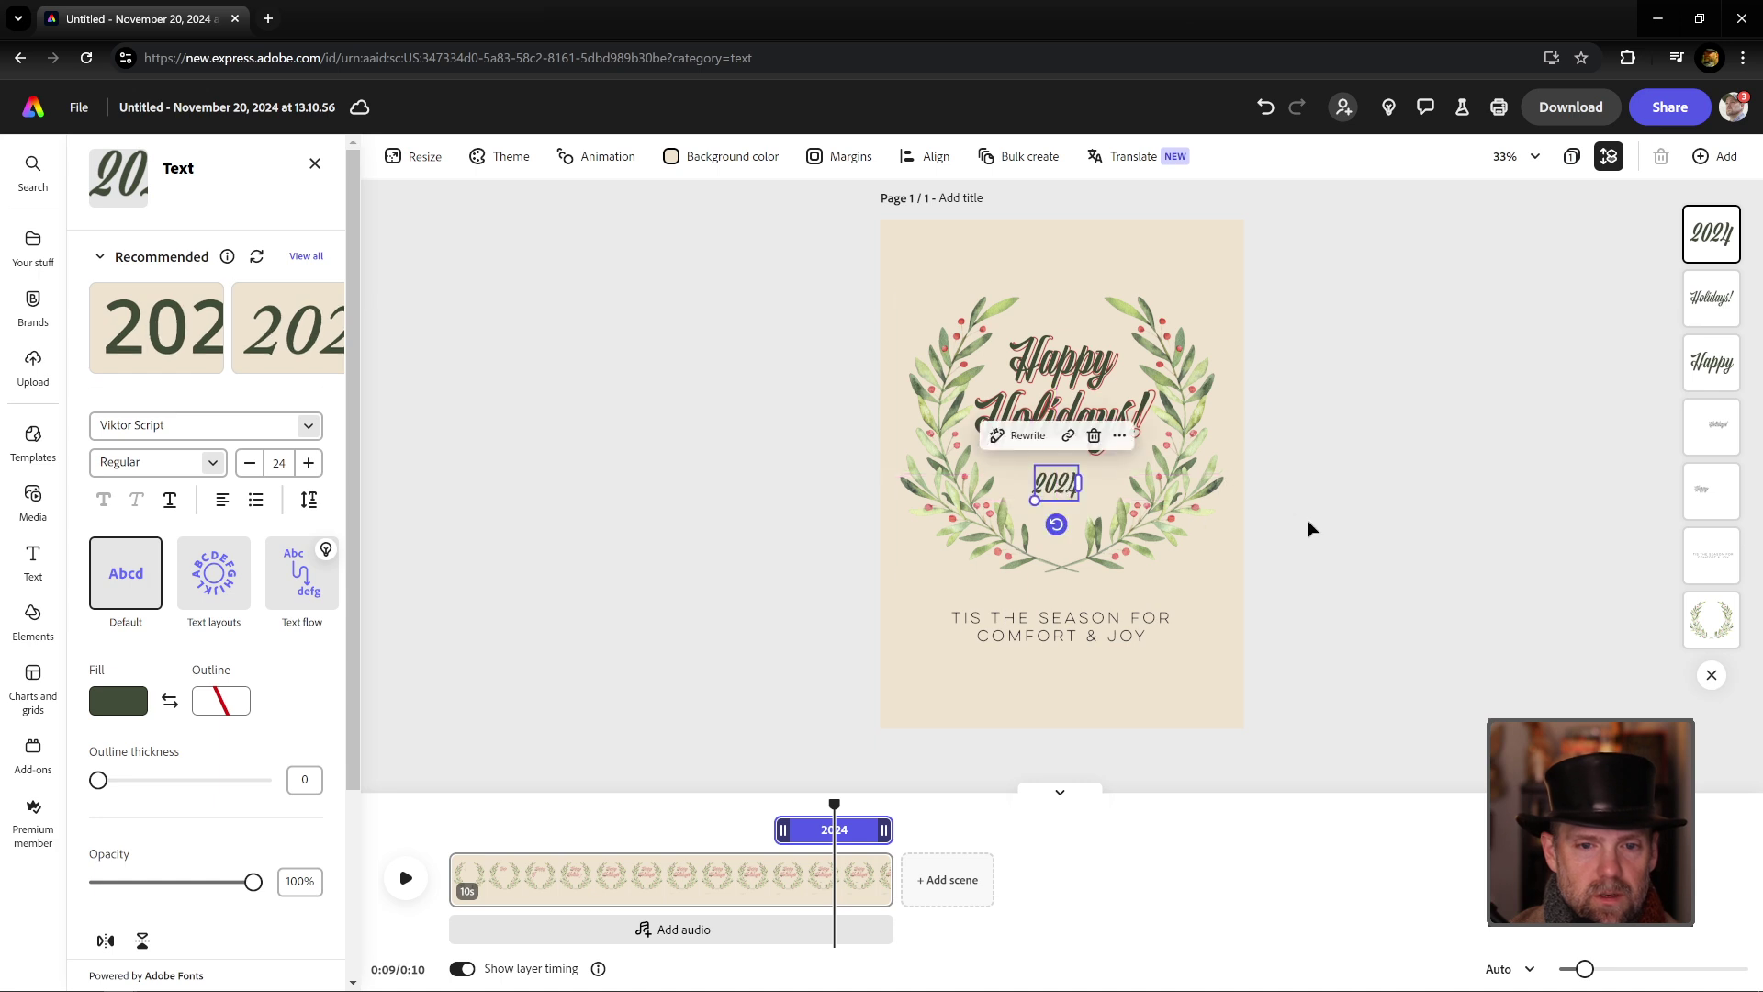
{"action": "left_click", "coordinate": [1074, 748]}
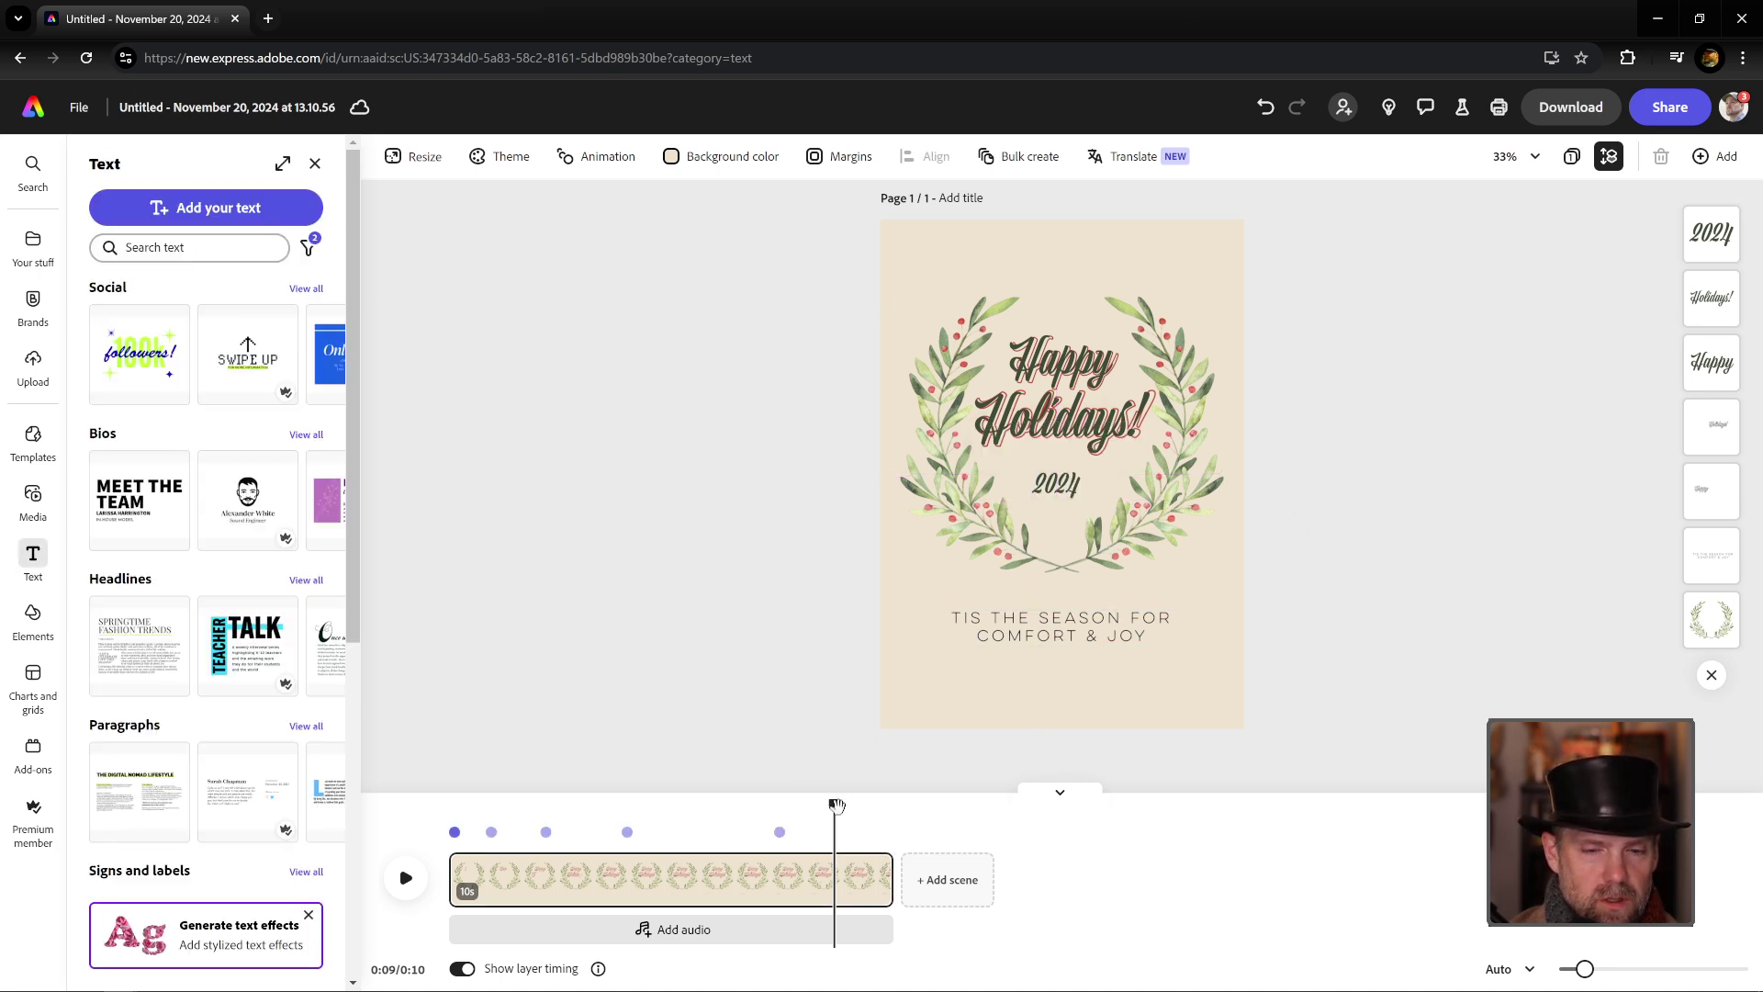
Step: Extend the 2024 layer's timing so it starts at about 3 seconds
{"action": "left_click_drag", "start_coordinate": [836, 804], "coordinate": [757, 805]}
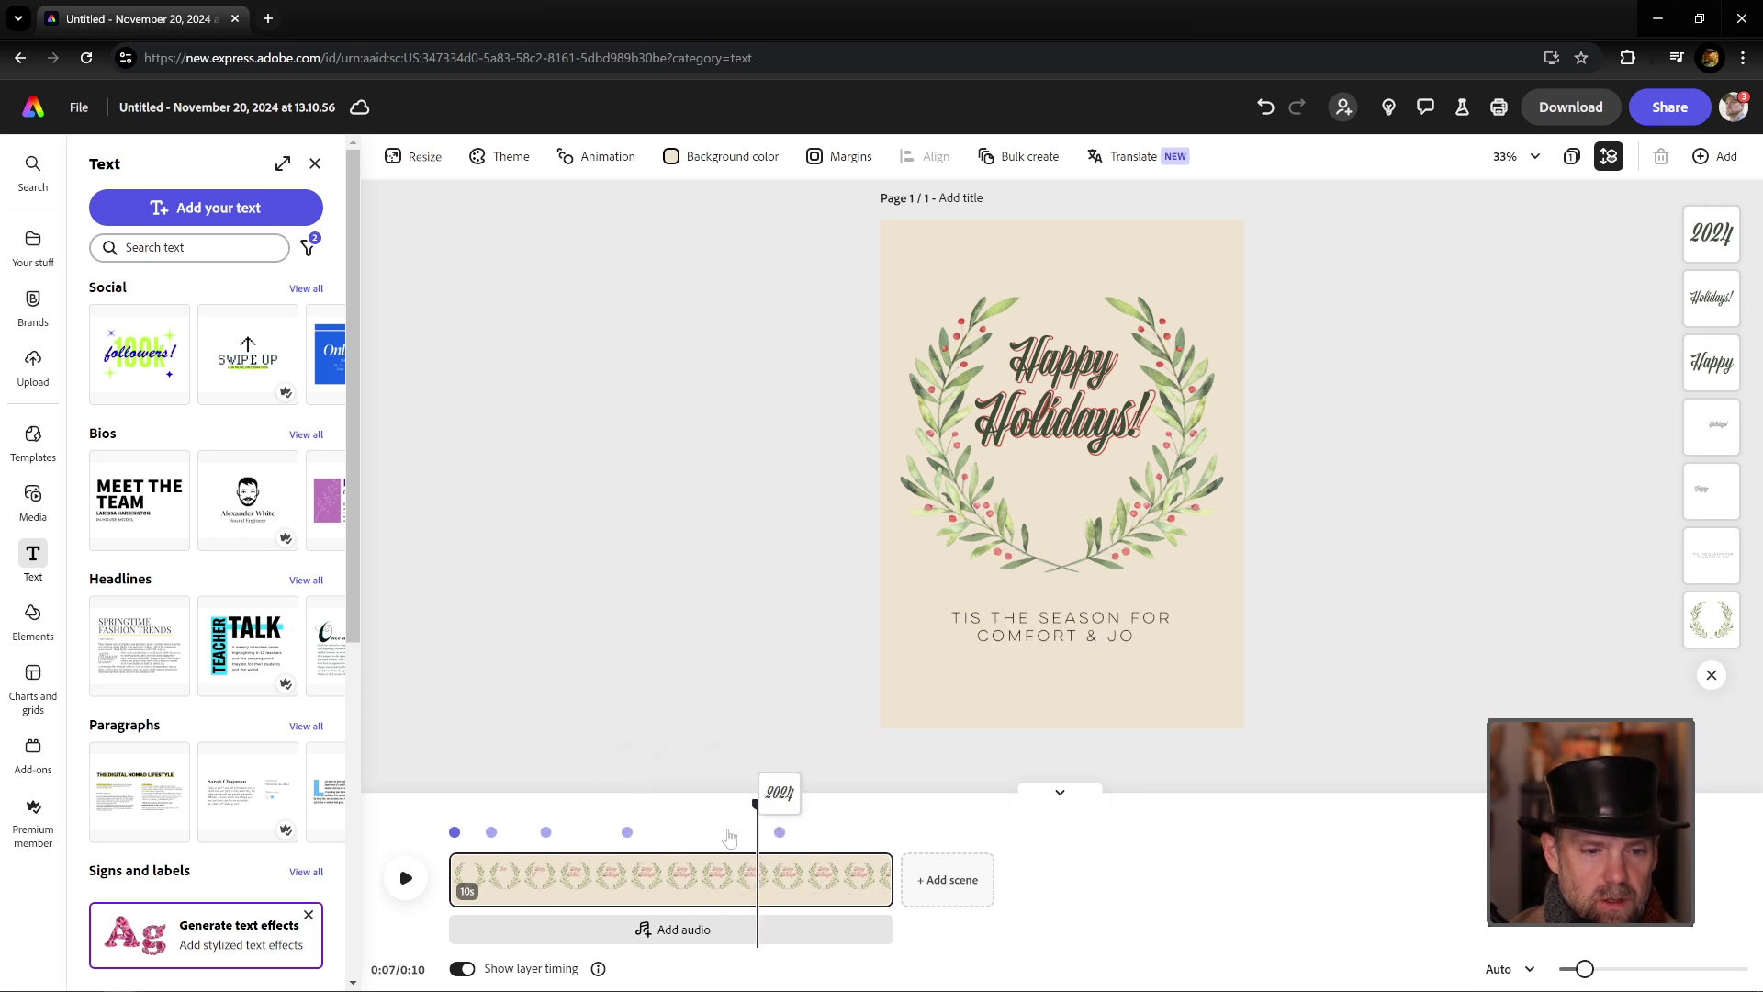
{"action": "left_click", "coordinate": [779, 831]}
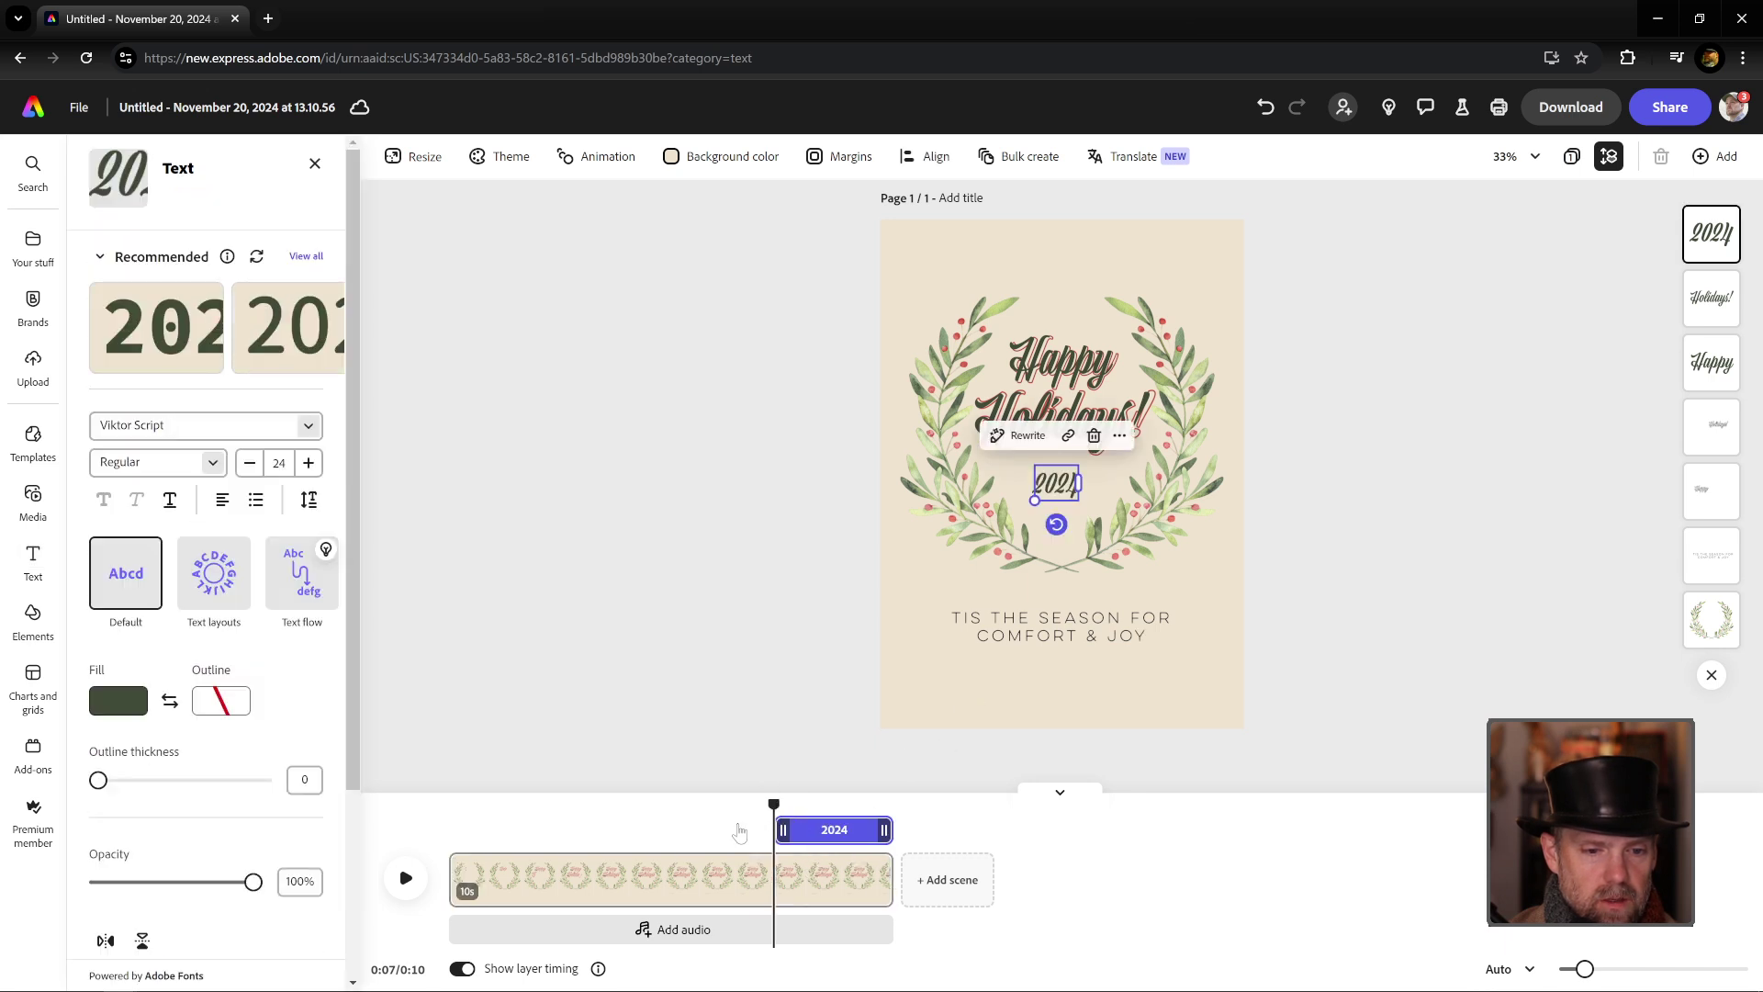
{"action": "left_click_drag", "start_coordinate": [783, 829], "coordinate": [589, 828]}
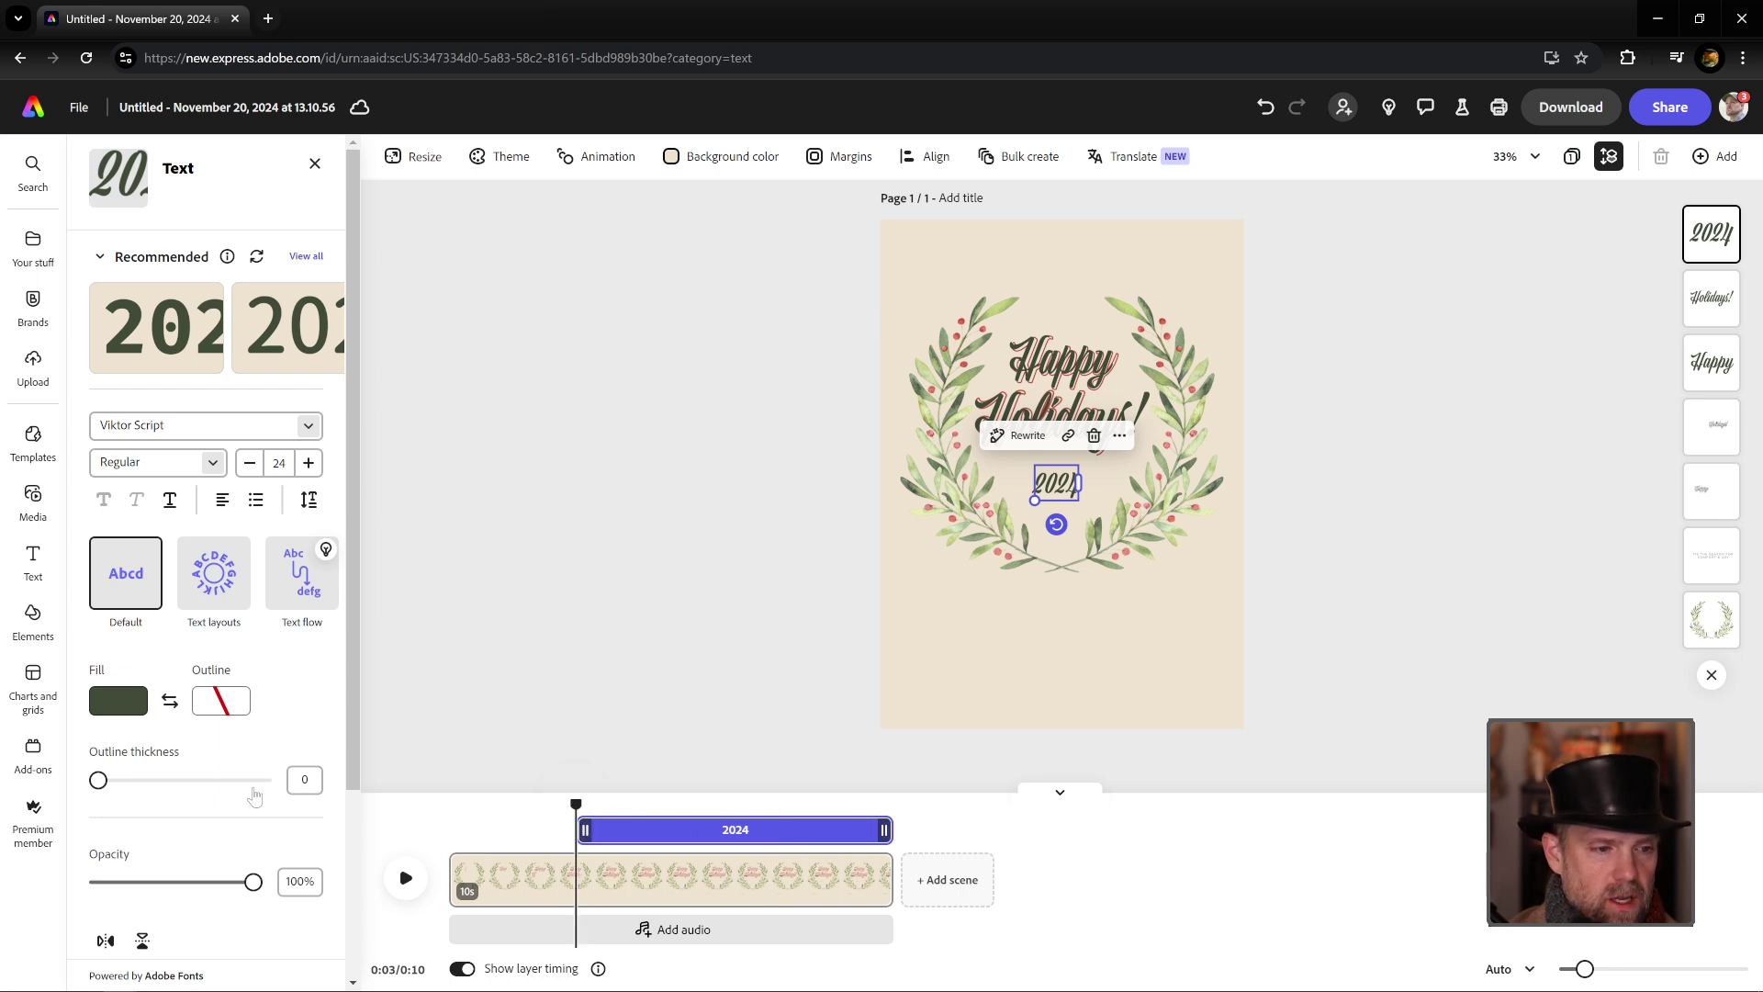
Step: Check the 2024 text's Fade entrance settings and play the card from the beginning to about 8 seconds
{"action": "scroll", "coordinate": [217, 863], "scroll_direction": "down", "scroll_amount": 3}
{"action": "left_click", "coordinate": [185, 907]}
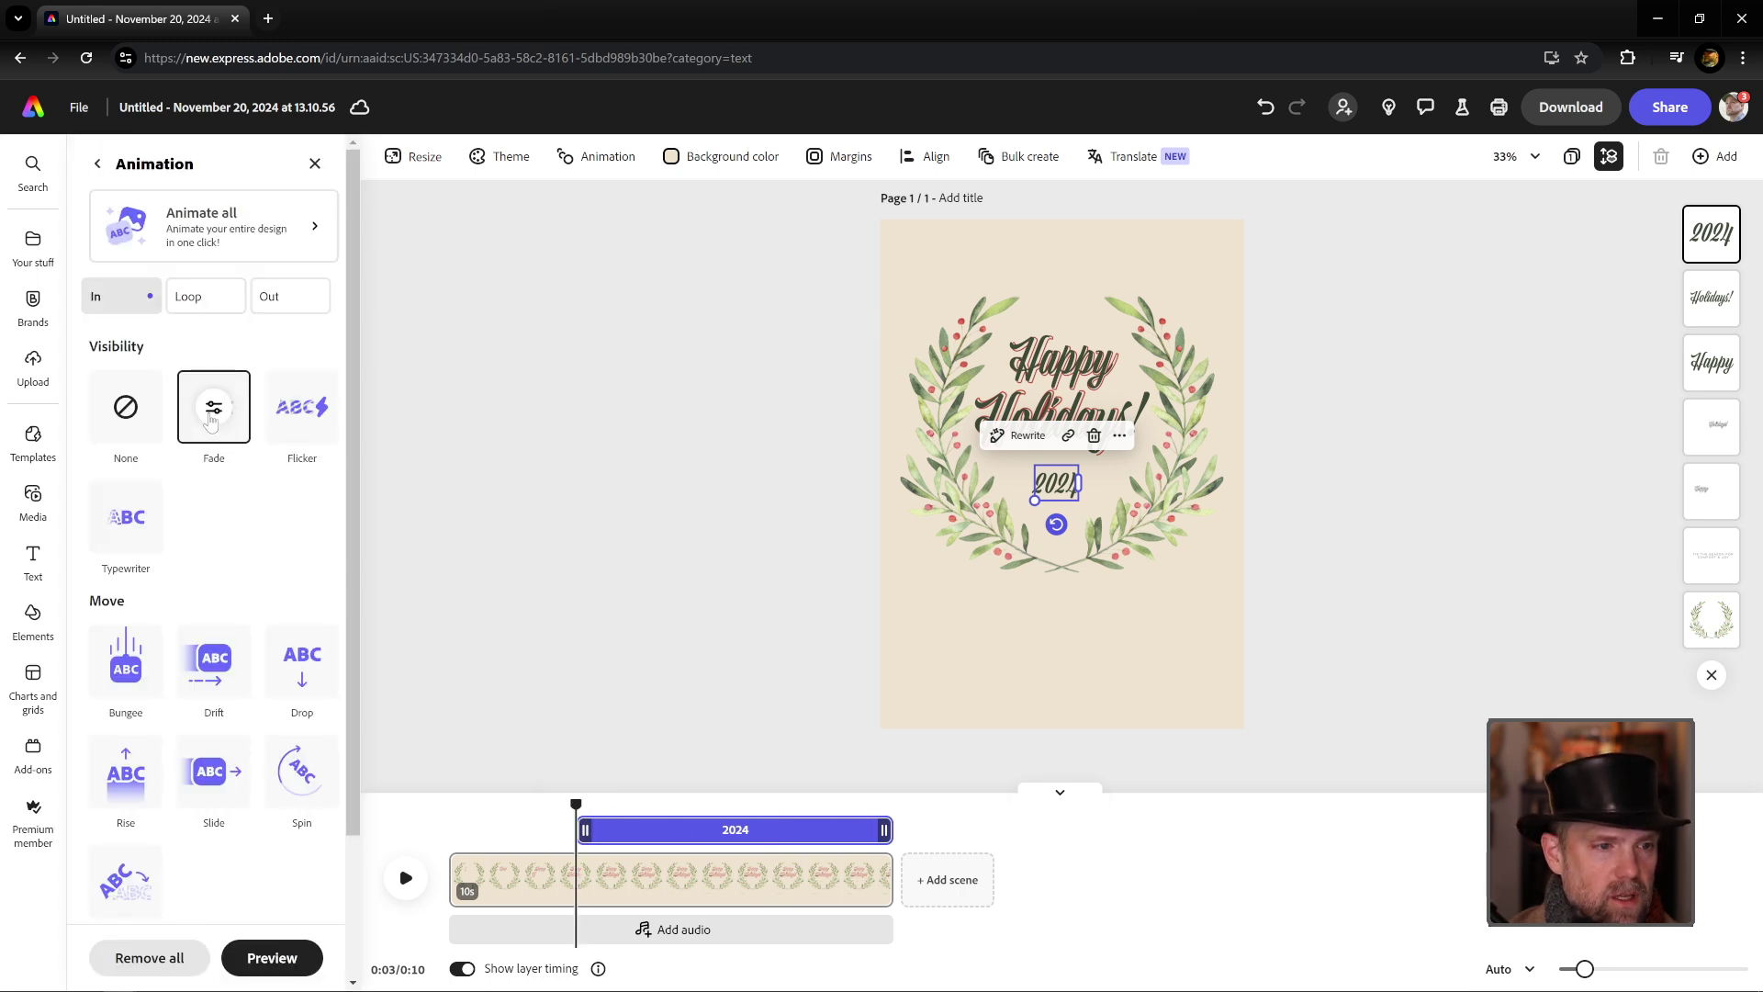
{"action": "left_click", "coordinate": [210, 421]}
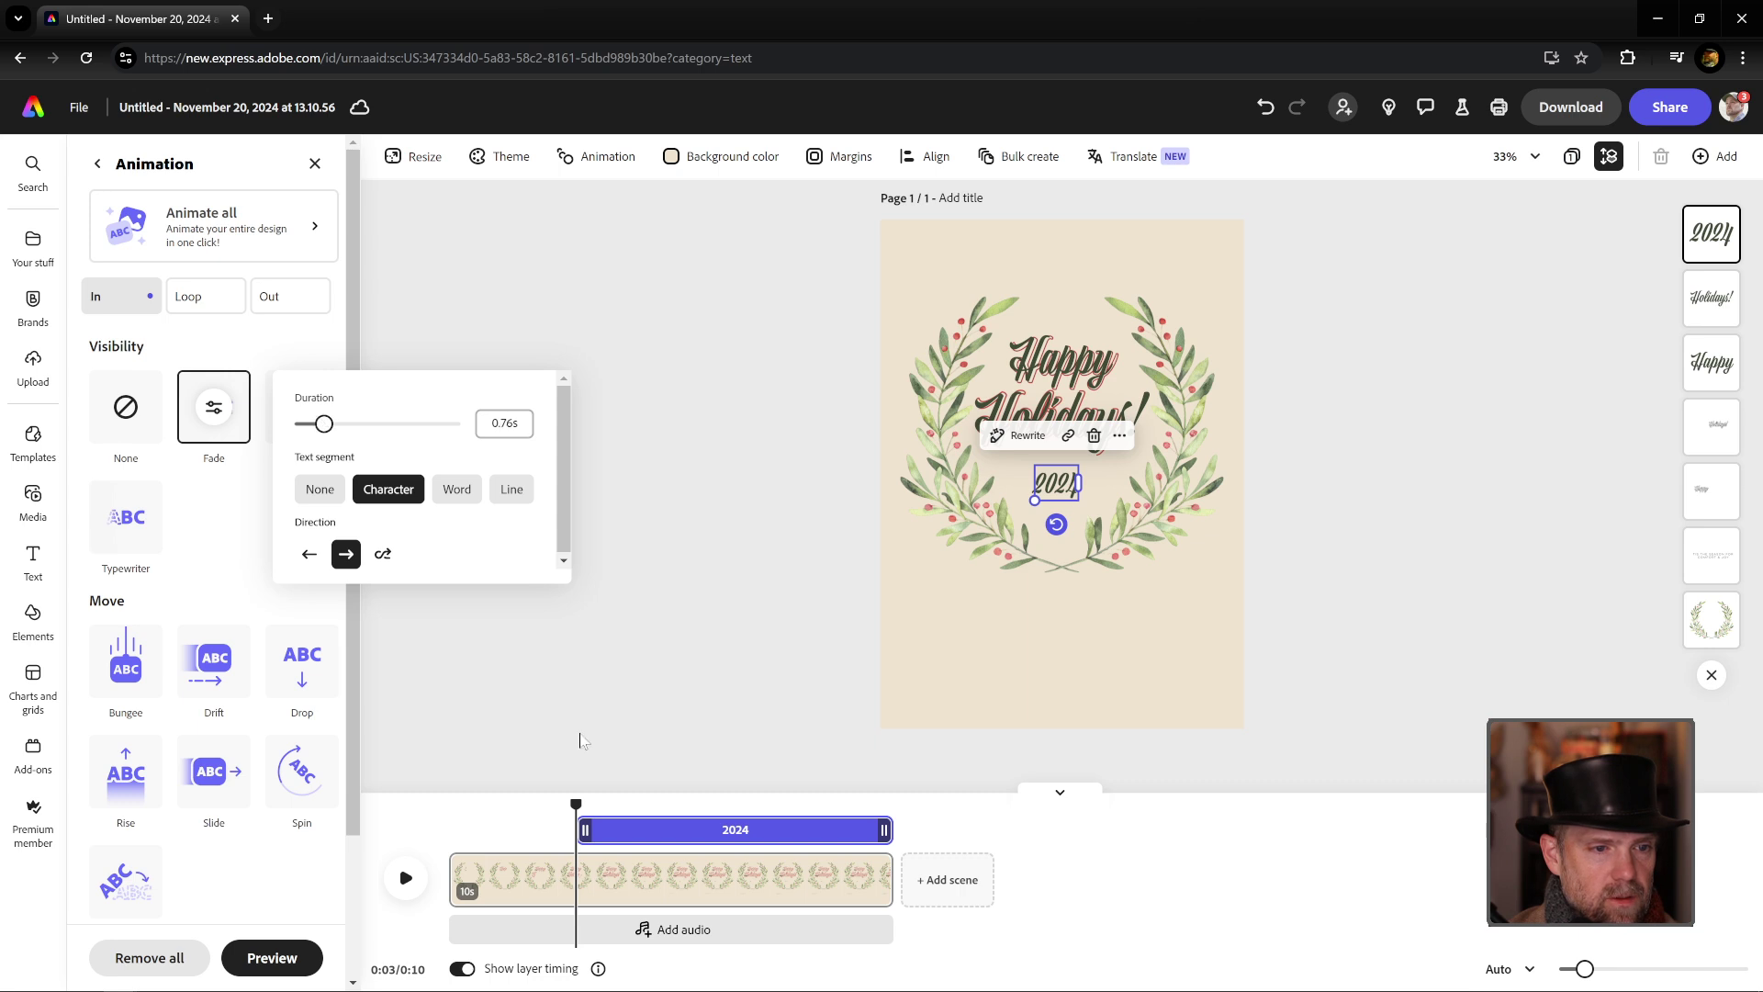
{"action": "left_click", "coordinate": [407, 879]}
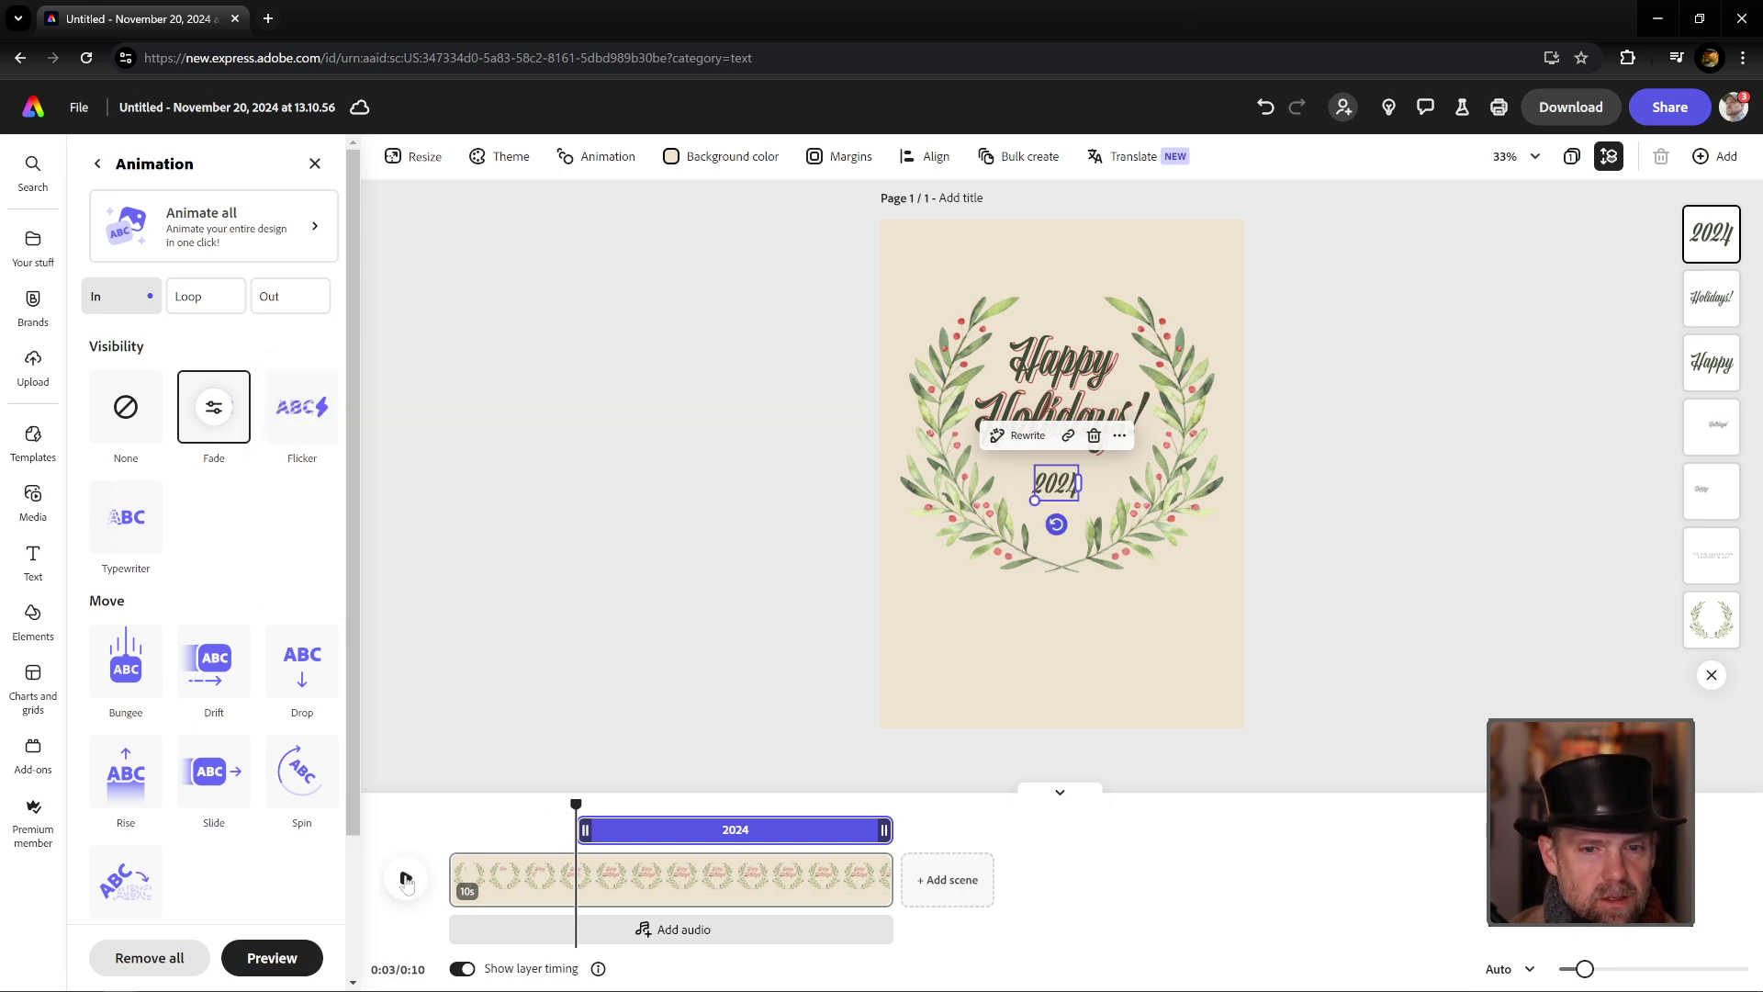
{"action": "left_click_drag", "start_coordinate": [575, 806], "coordinate": [446, 805]}
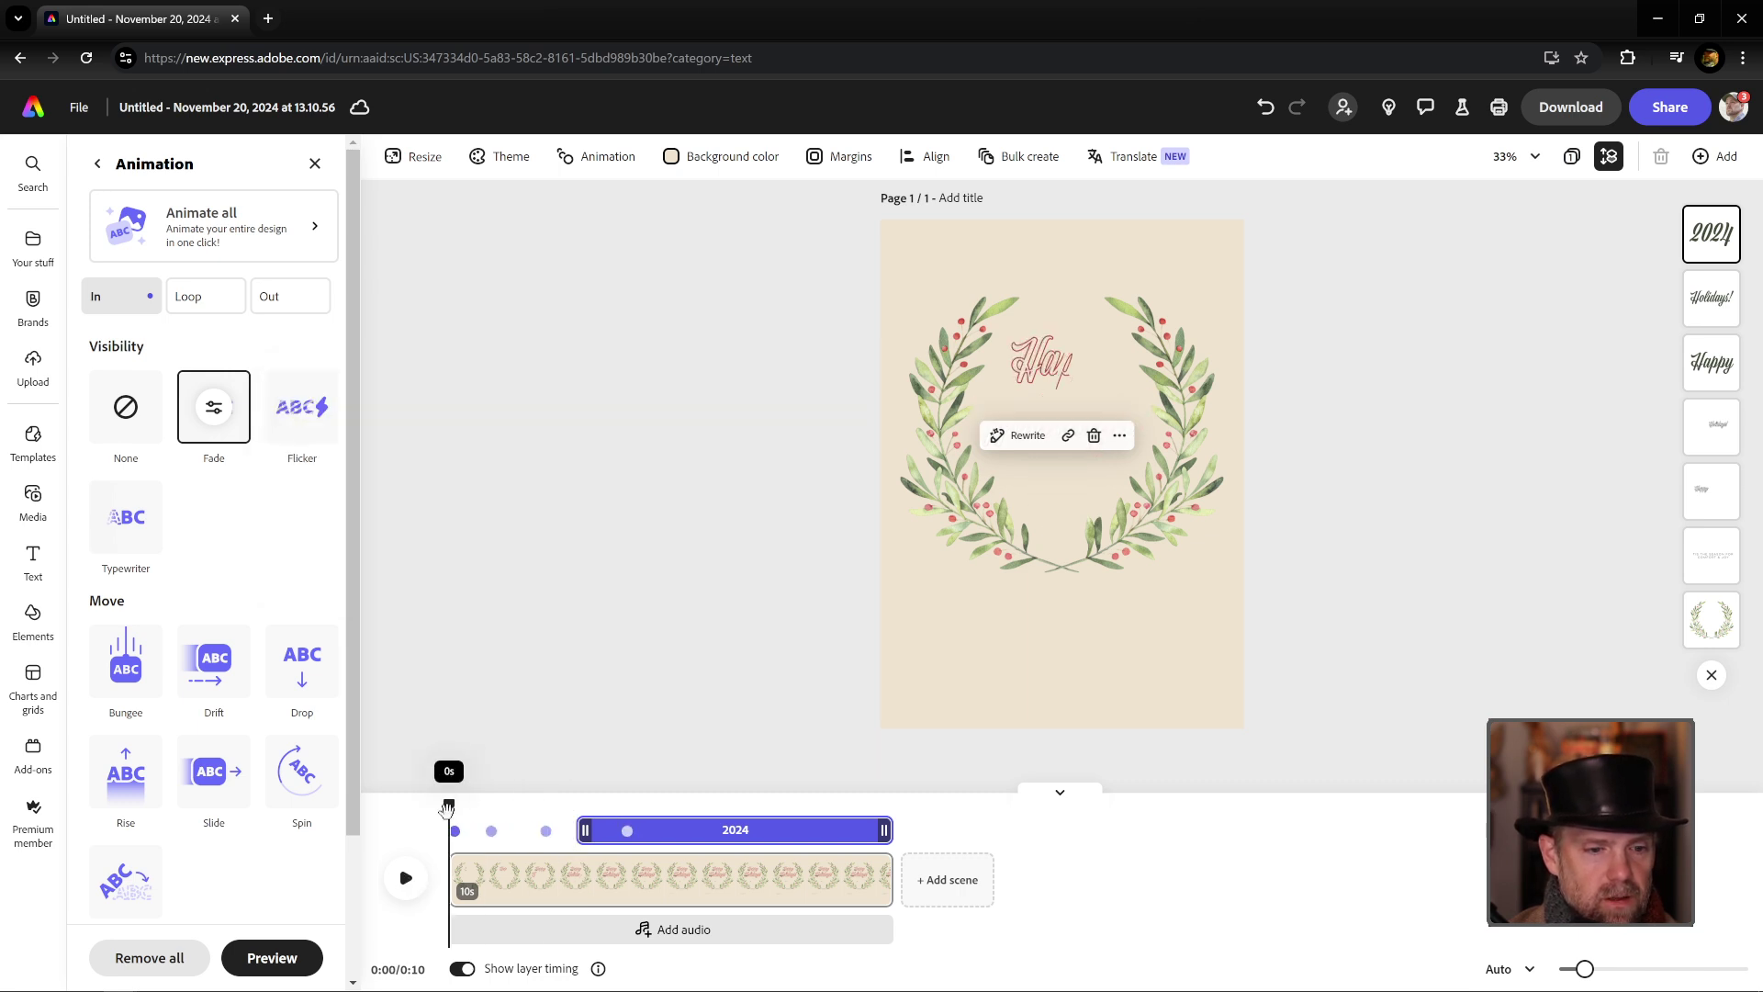
{"action": "left_click", "coordinate": [405, 879]}
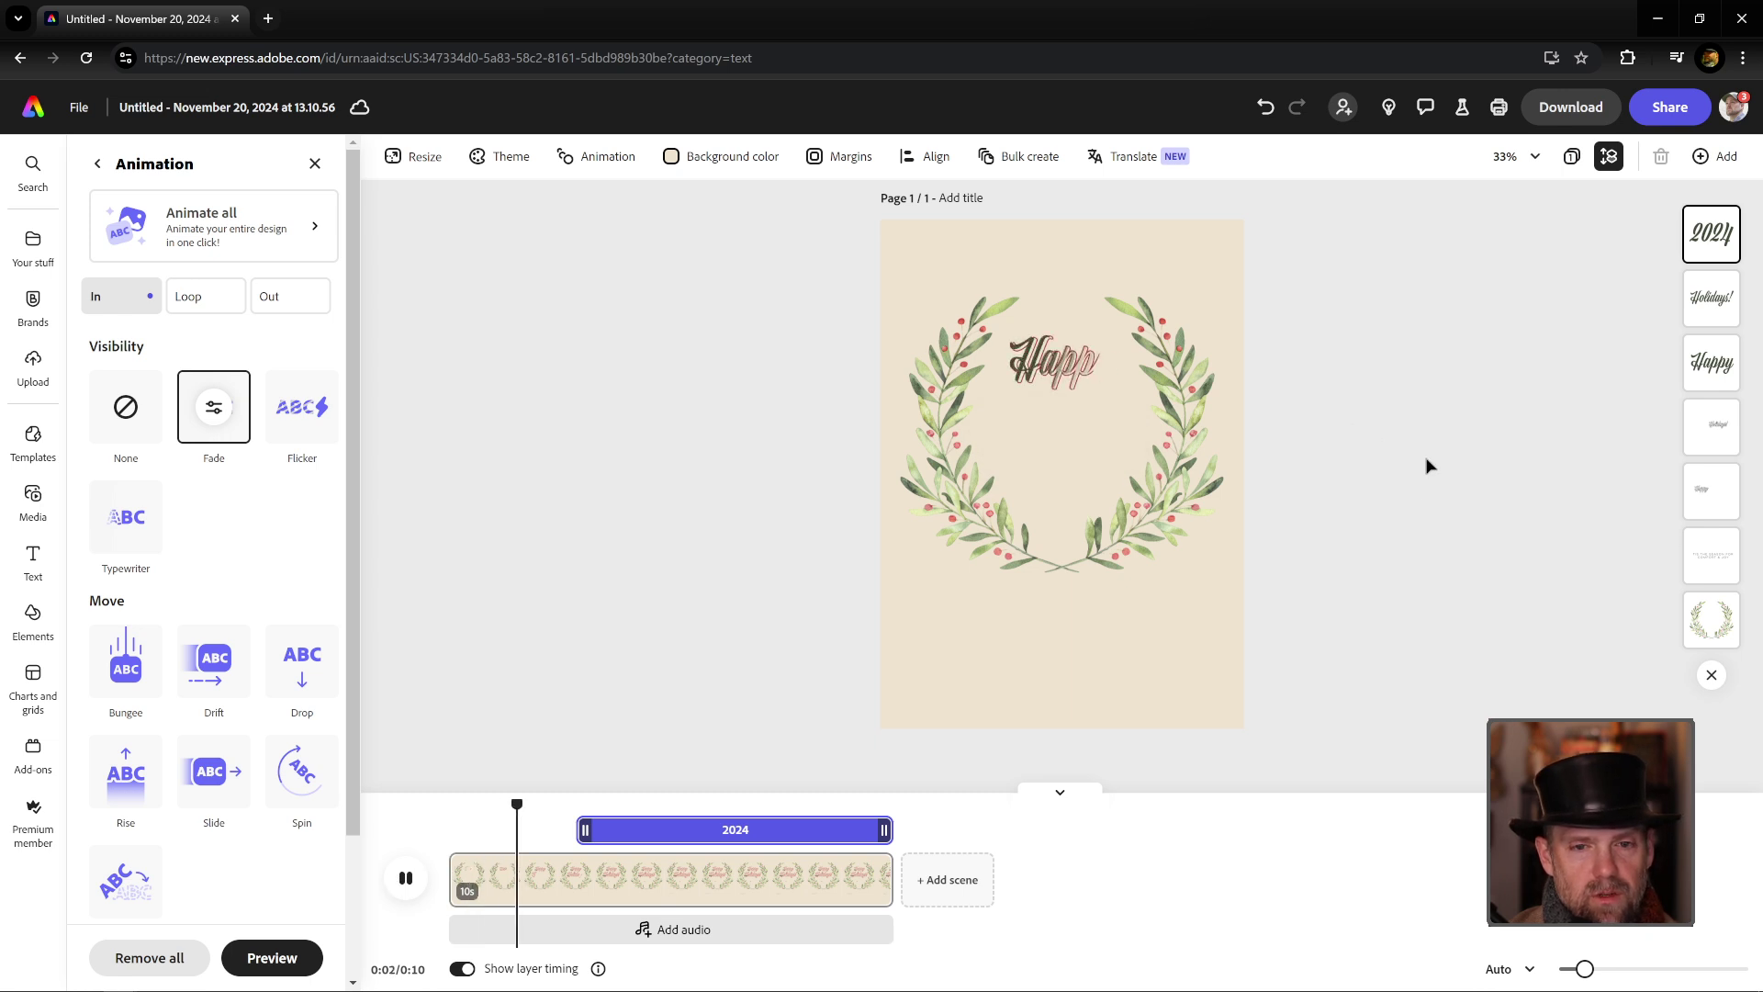
{"action": "left_click", "coordinate": [1401, 522]}
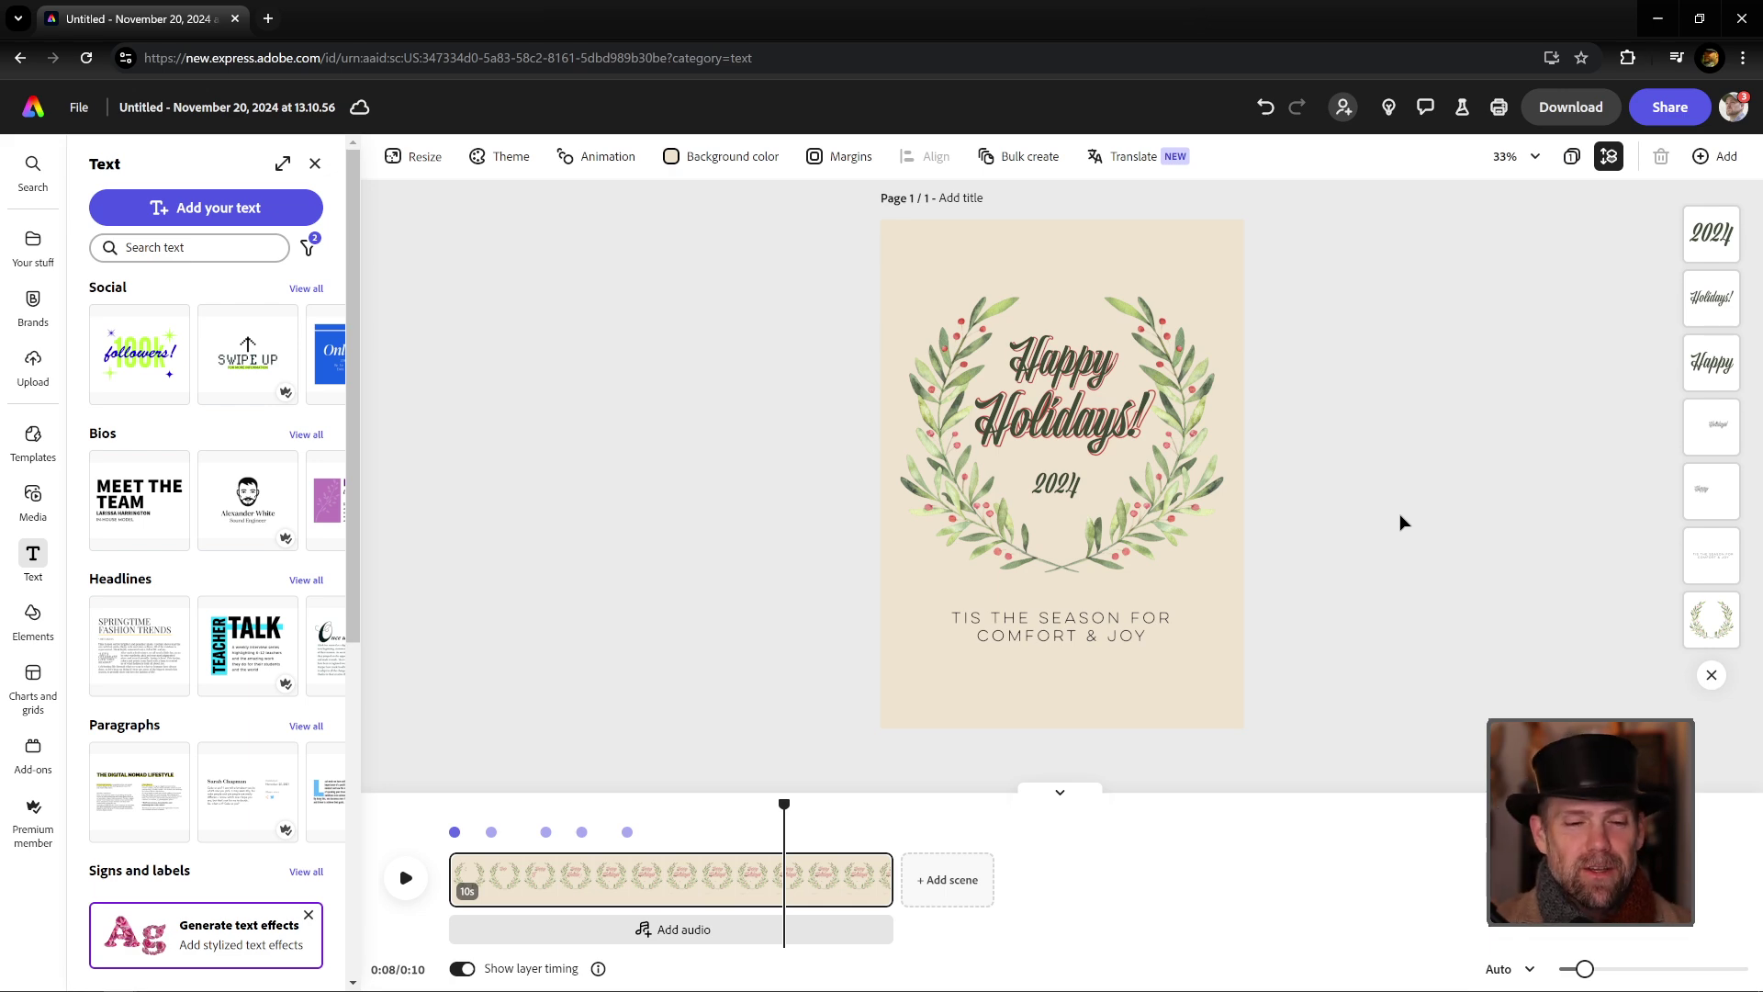
Step: Show the audio library, return to the home page, and open the recent November 19, 2024 holiday card
{"action": "left_click", "coordinate": [684, 929]}
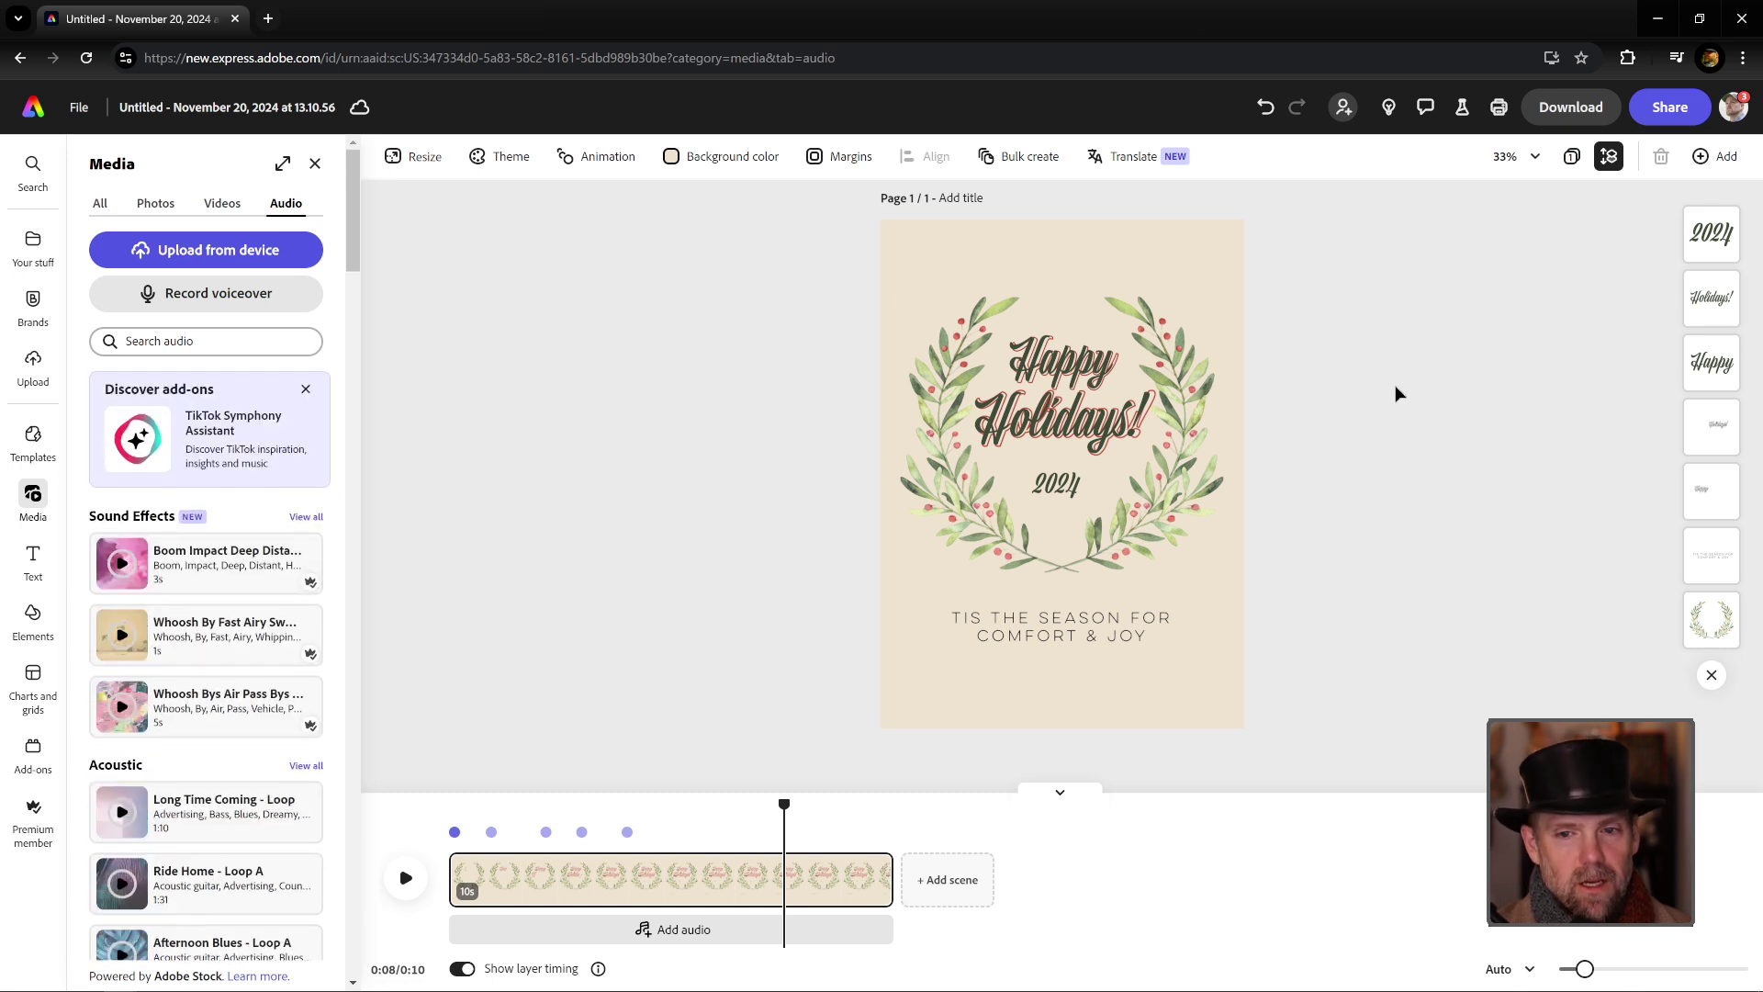
{"action": "left_click", "coordinate": [33, 110]}
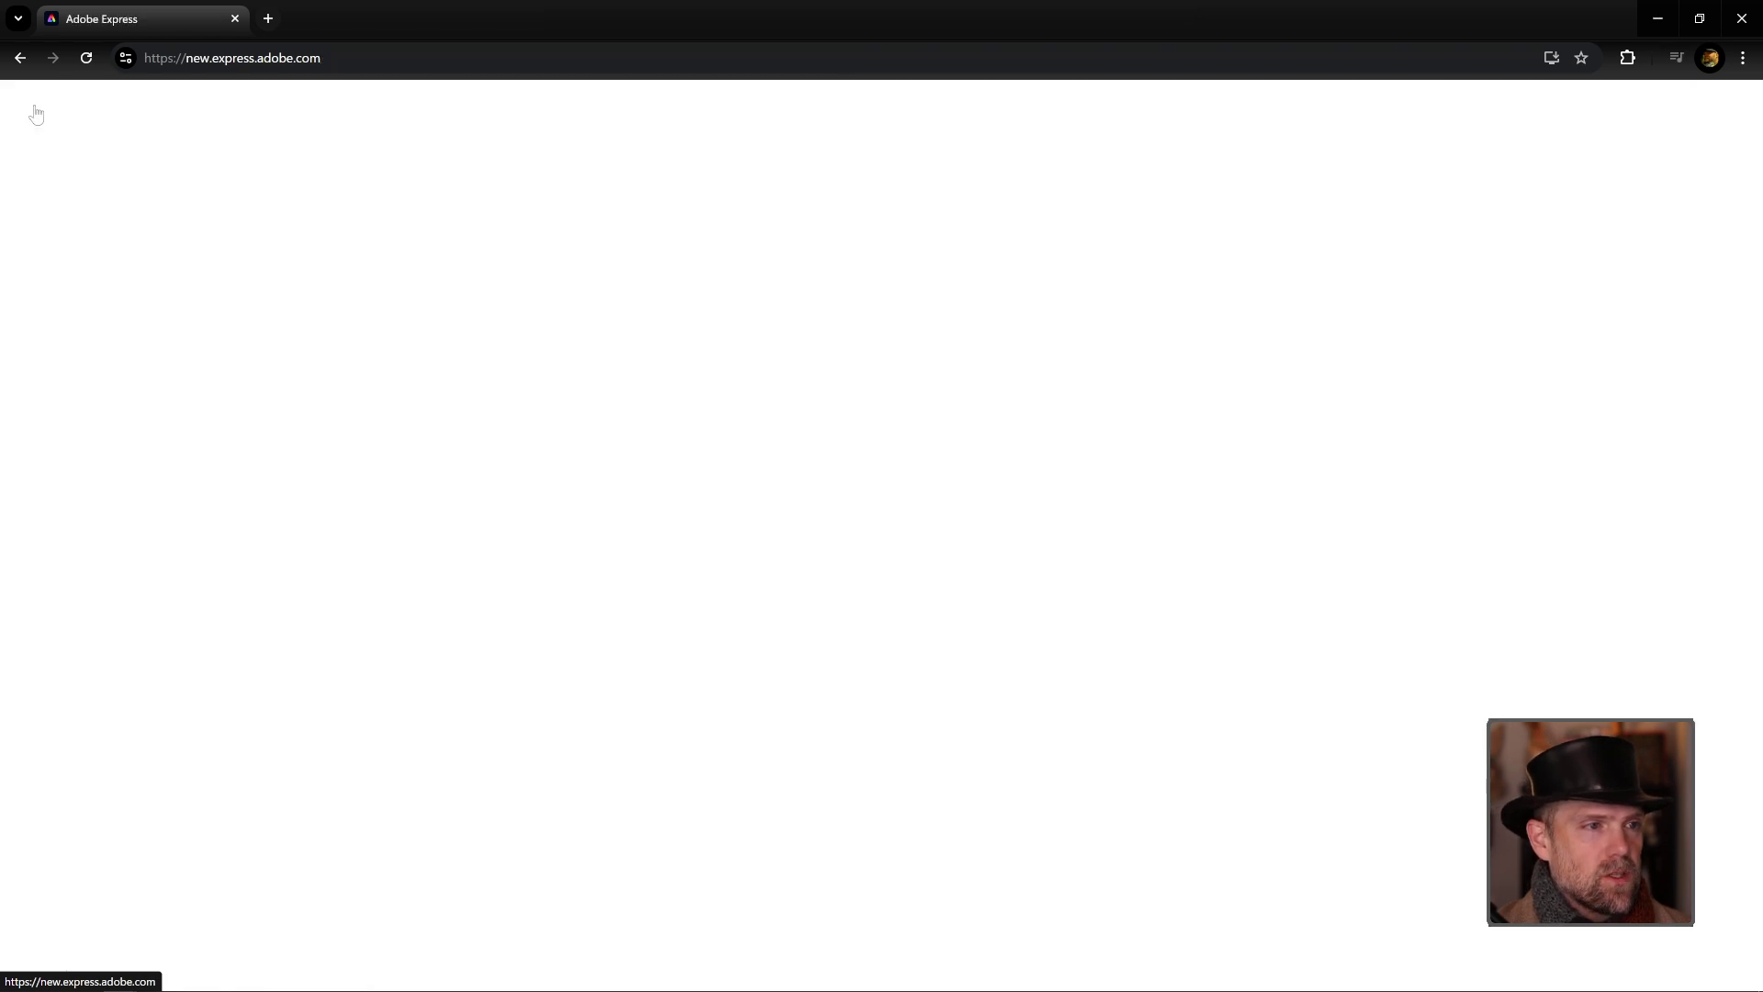
{"action": "scroll", "coordinate": [275, 882], "scroll_direction": "down", "scroll_amount": 2}
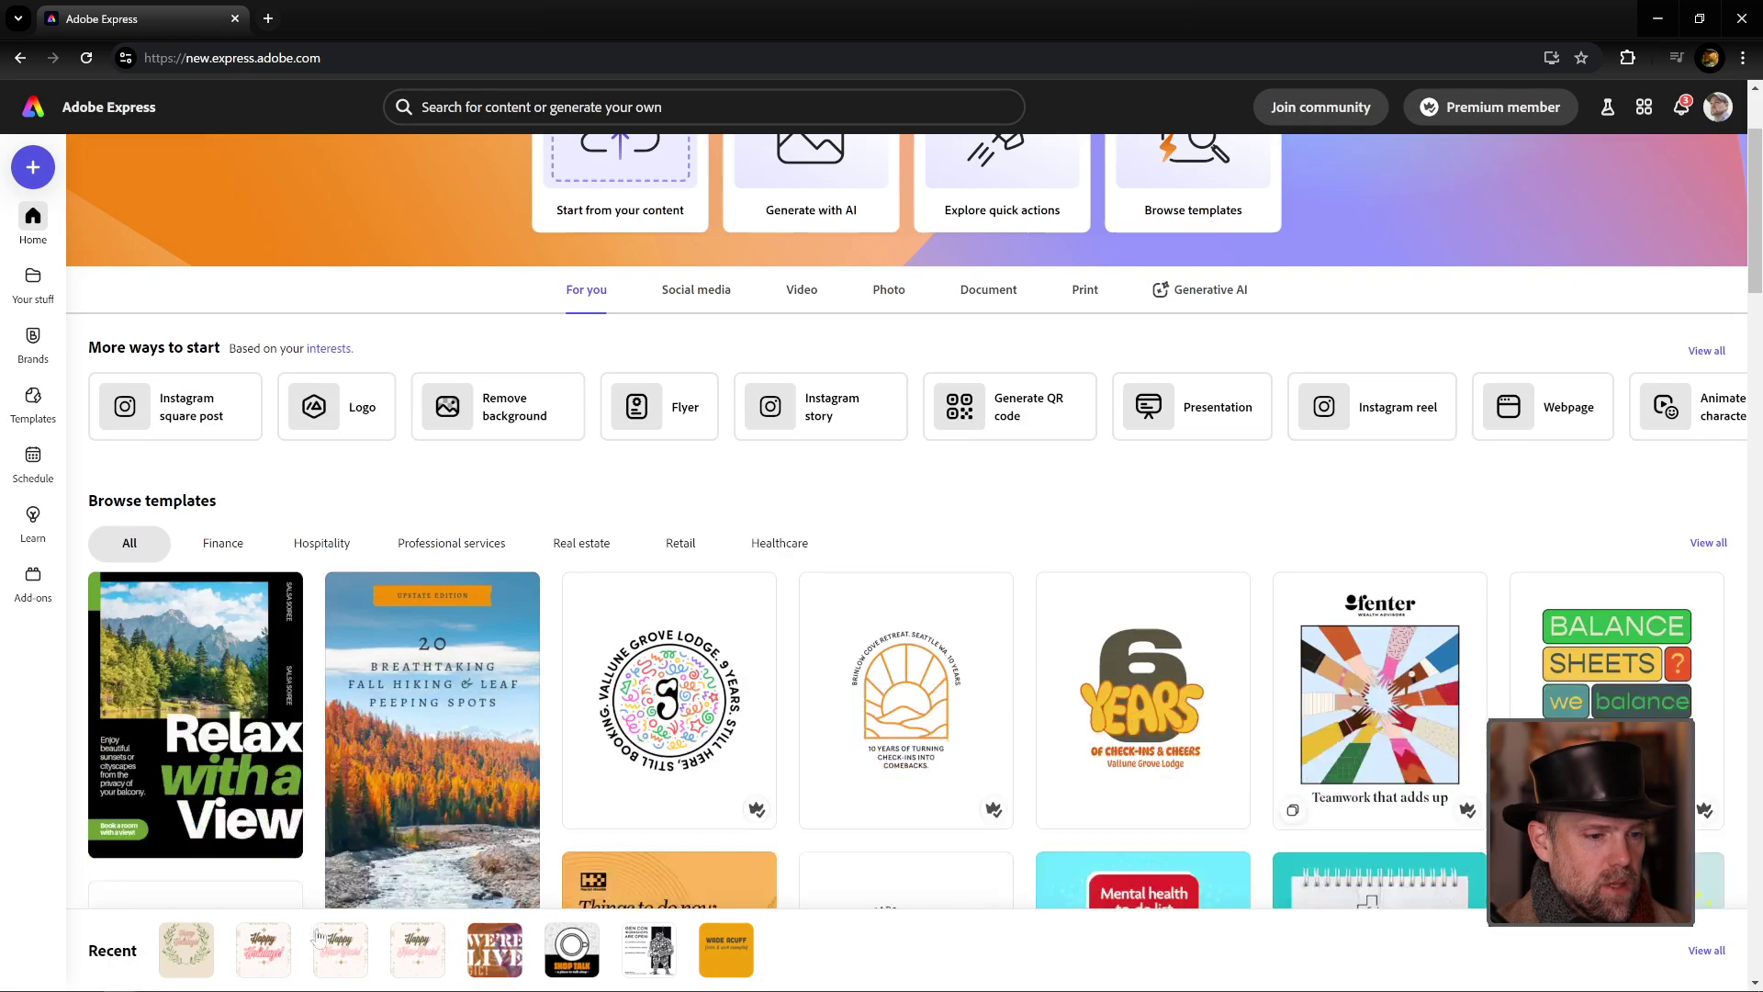
{"action": "left_click", "coordinate": [258, 951]}
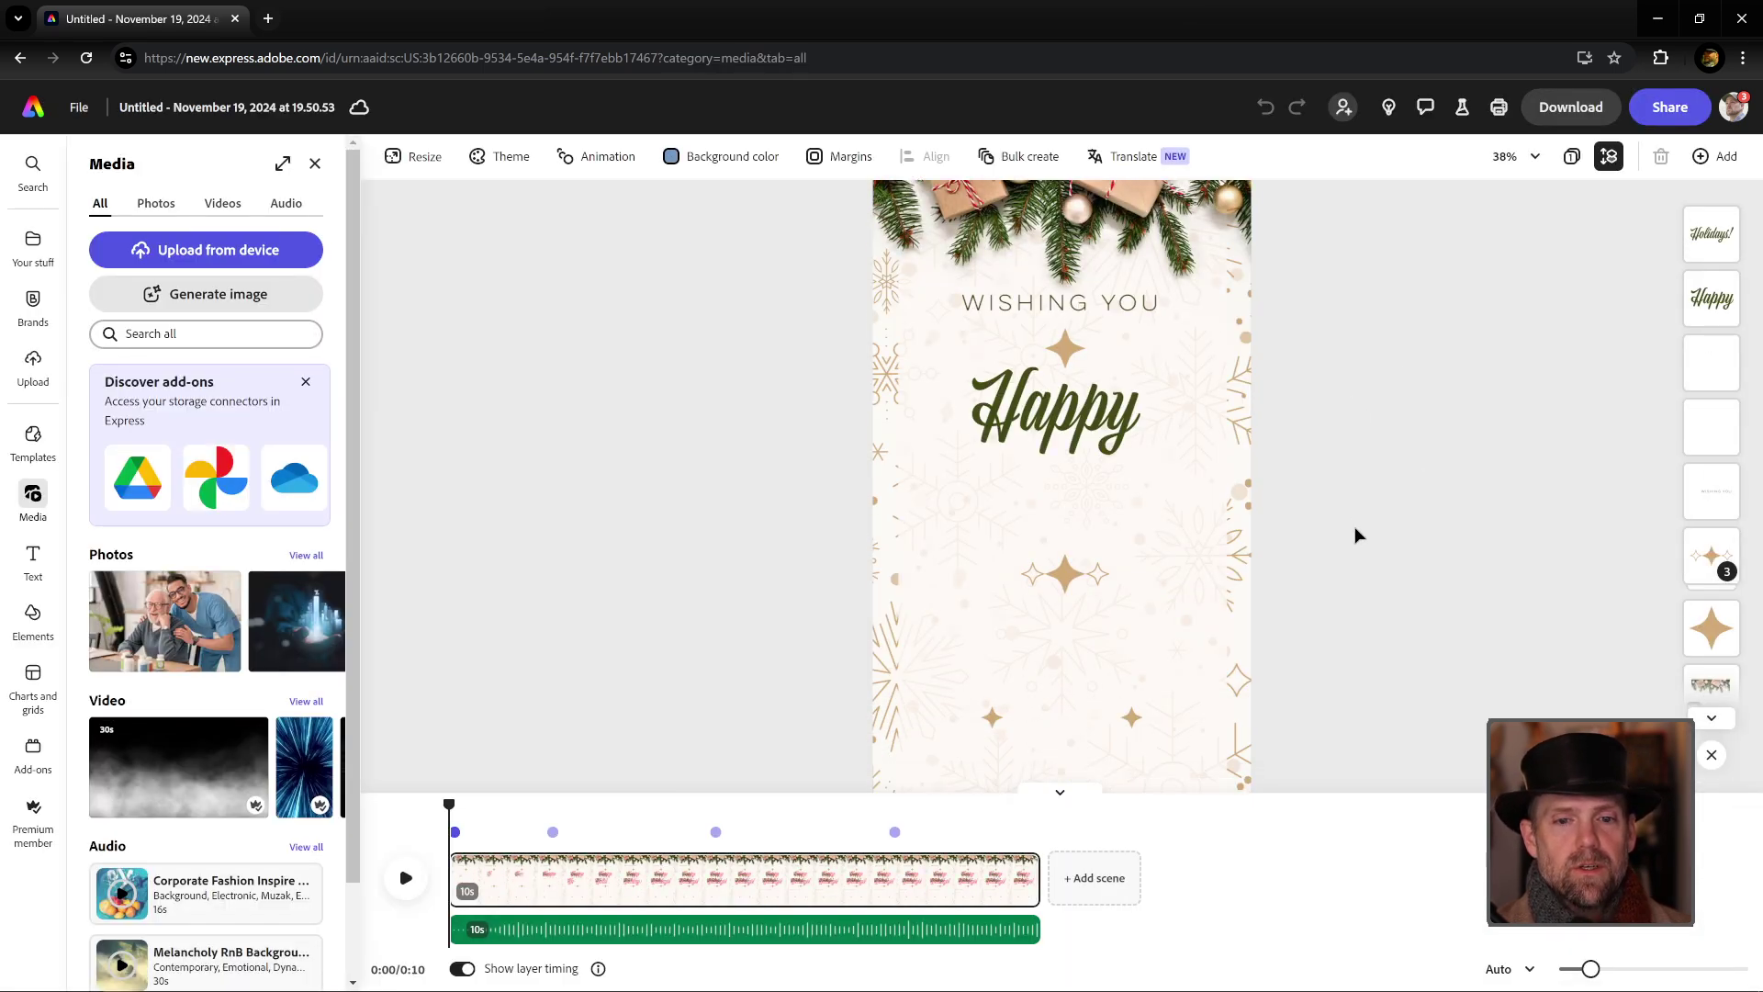
Step: Play the "Wishing you Happy Holidays!" card from the start and look over its finished layout
{"action": "mouse_move", "coordinate": [447, 807]}
{"action": "left_mouse_down"}
{"action": "mouse_move", "coordinate": [540, 806]}
{"action": "mouse_move", "coordinate": [449, 806]}
{"action": "left_mouse_up"}
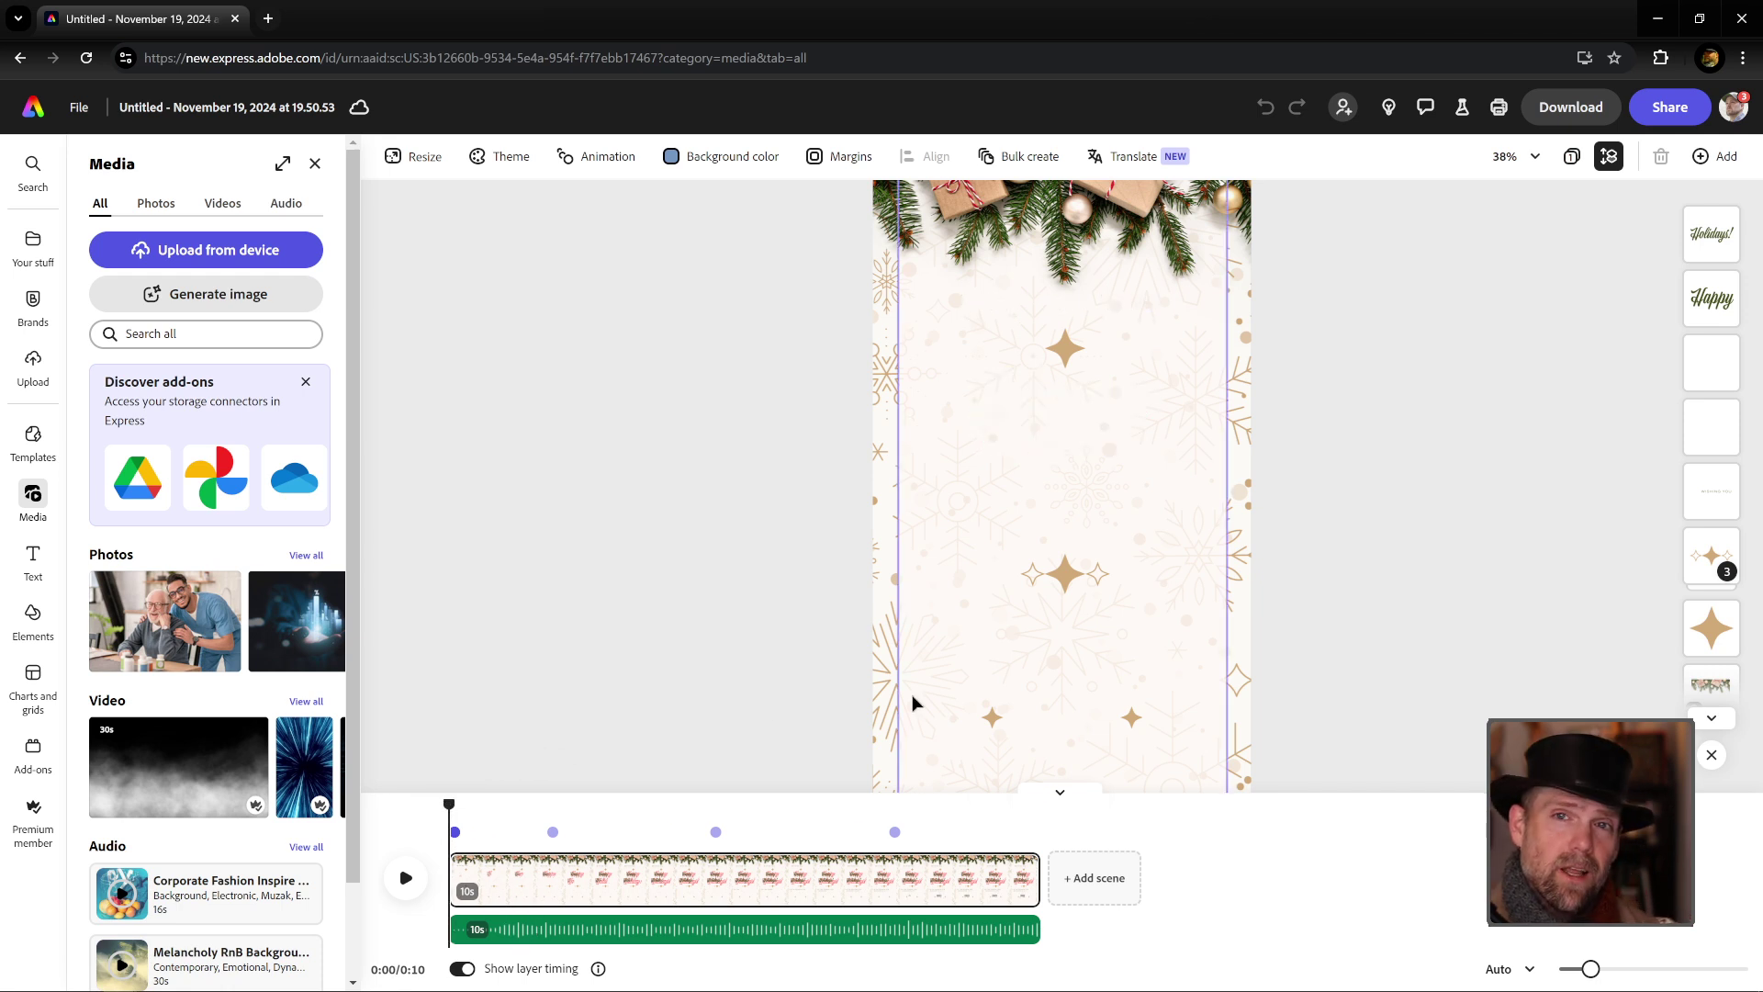
{"action": "scroll", "coordinate": [1093, 633], "scroll_direction": "down", "scroll_amount": 1}
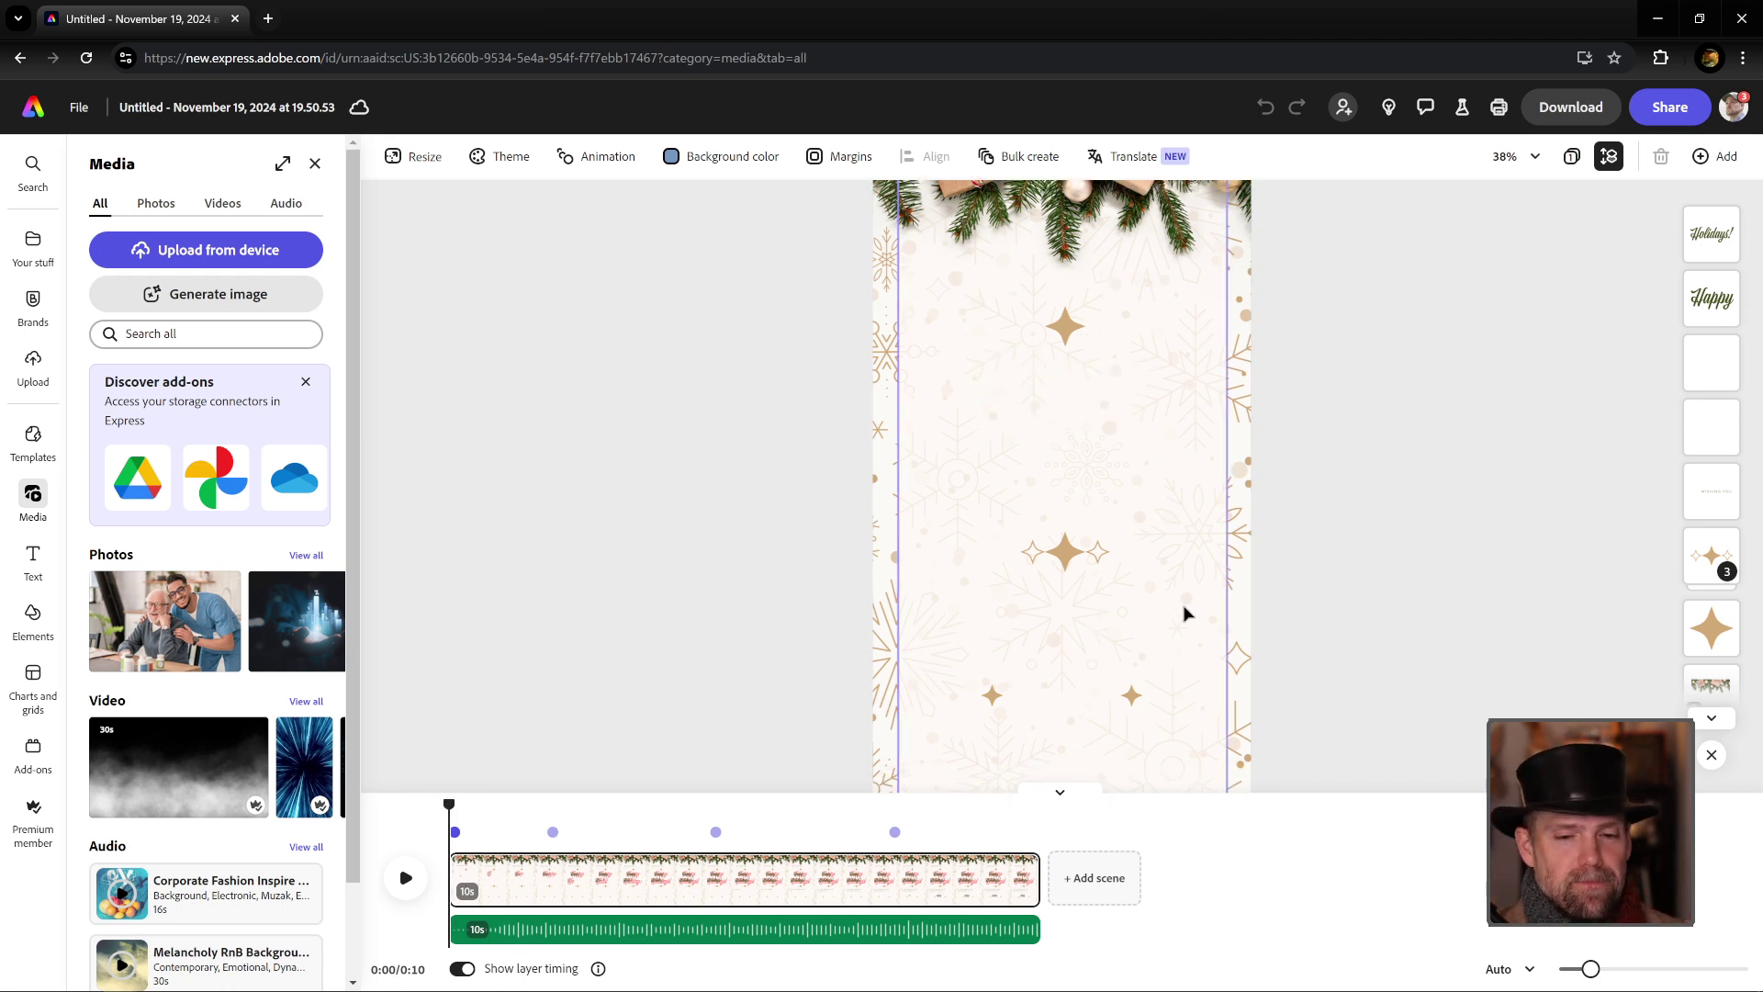
{"action": "left_click", "coordinate": [405, 880]}
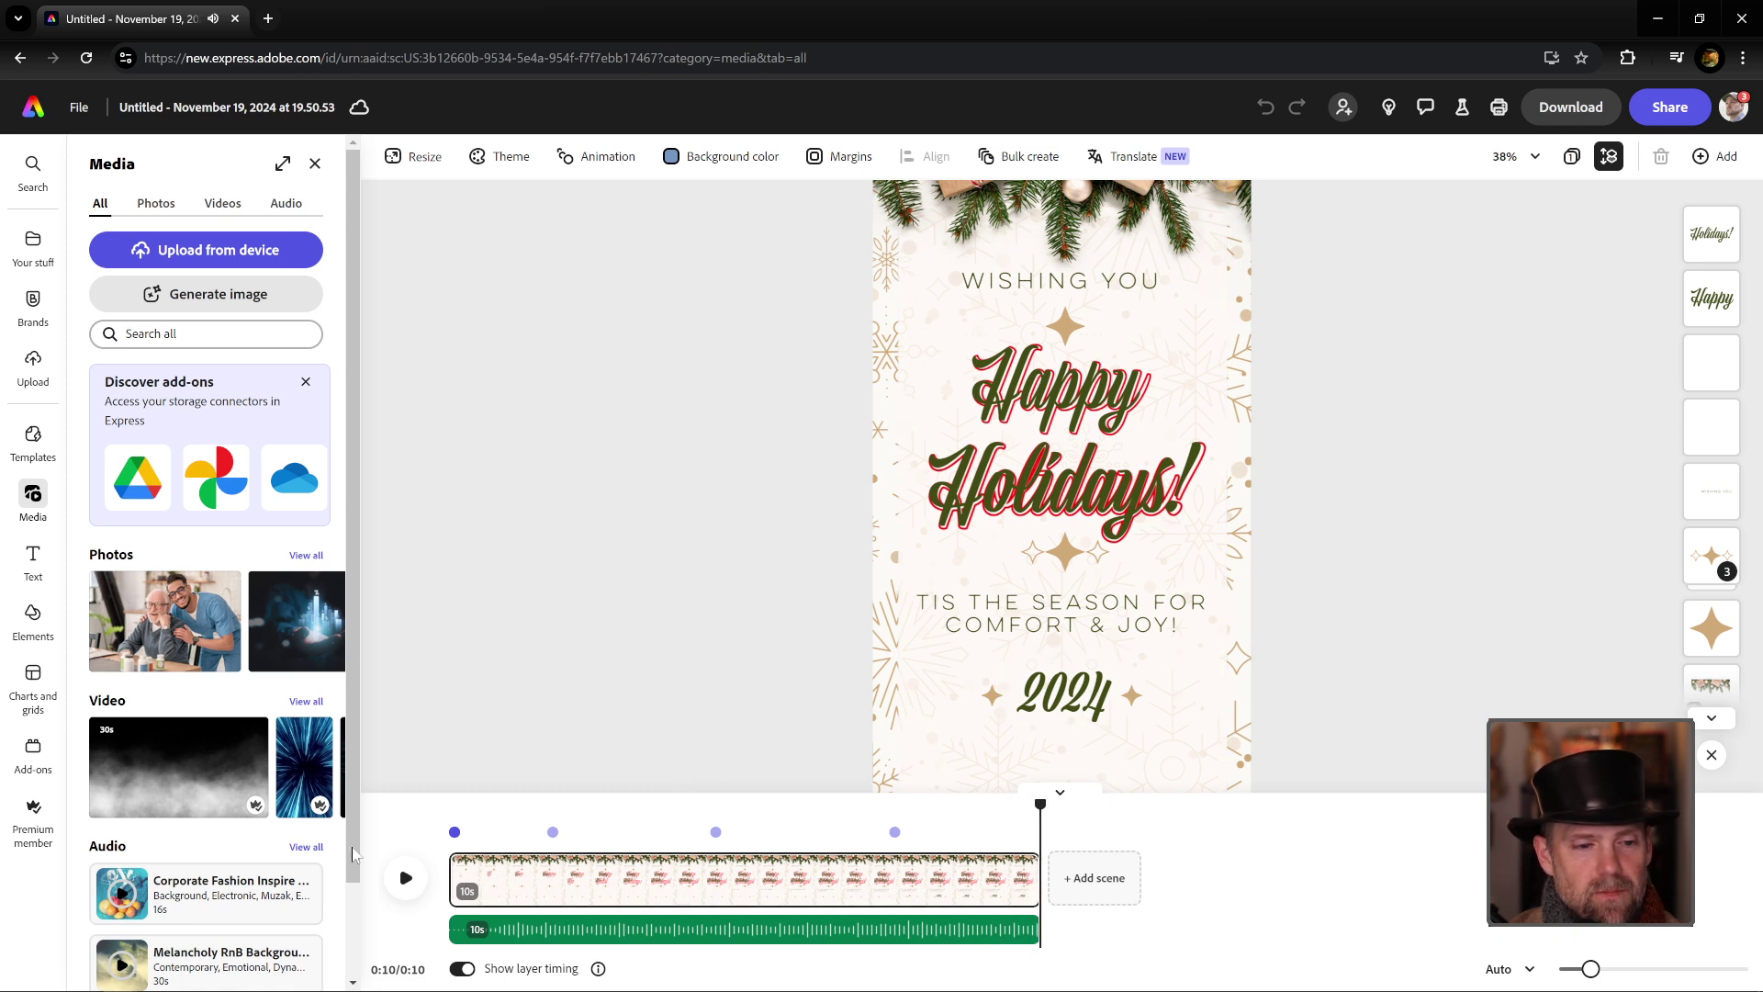
{"action": "left_click", "coordinate": [405, 878]}
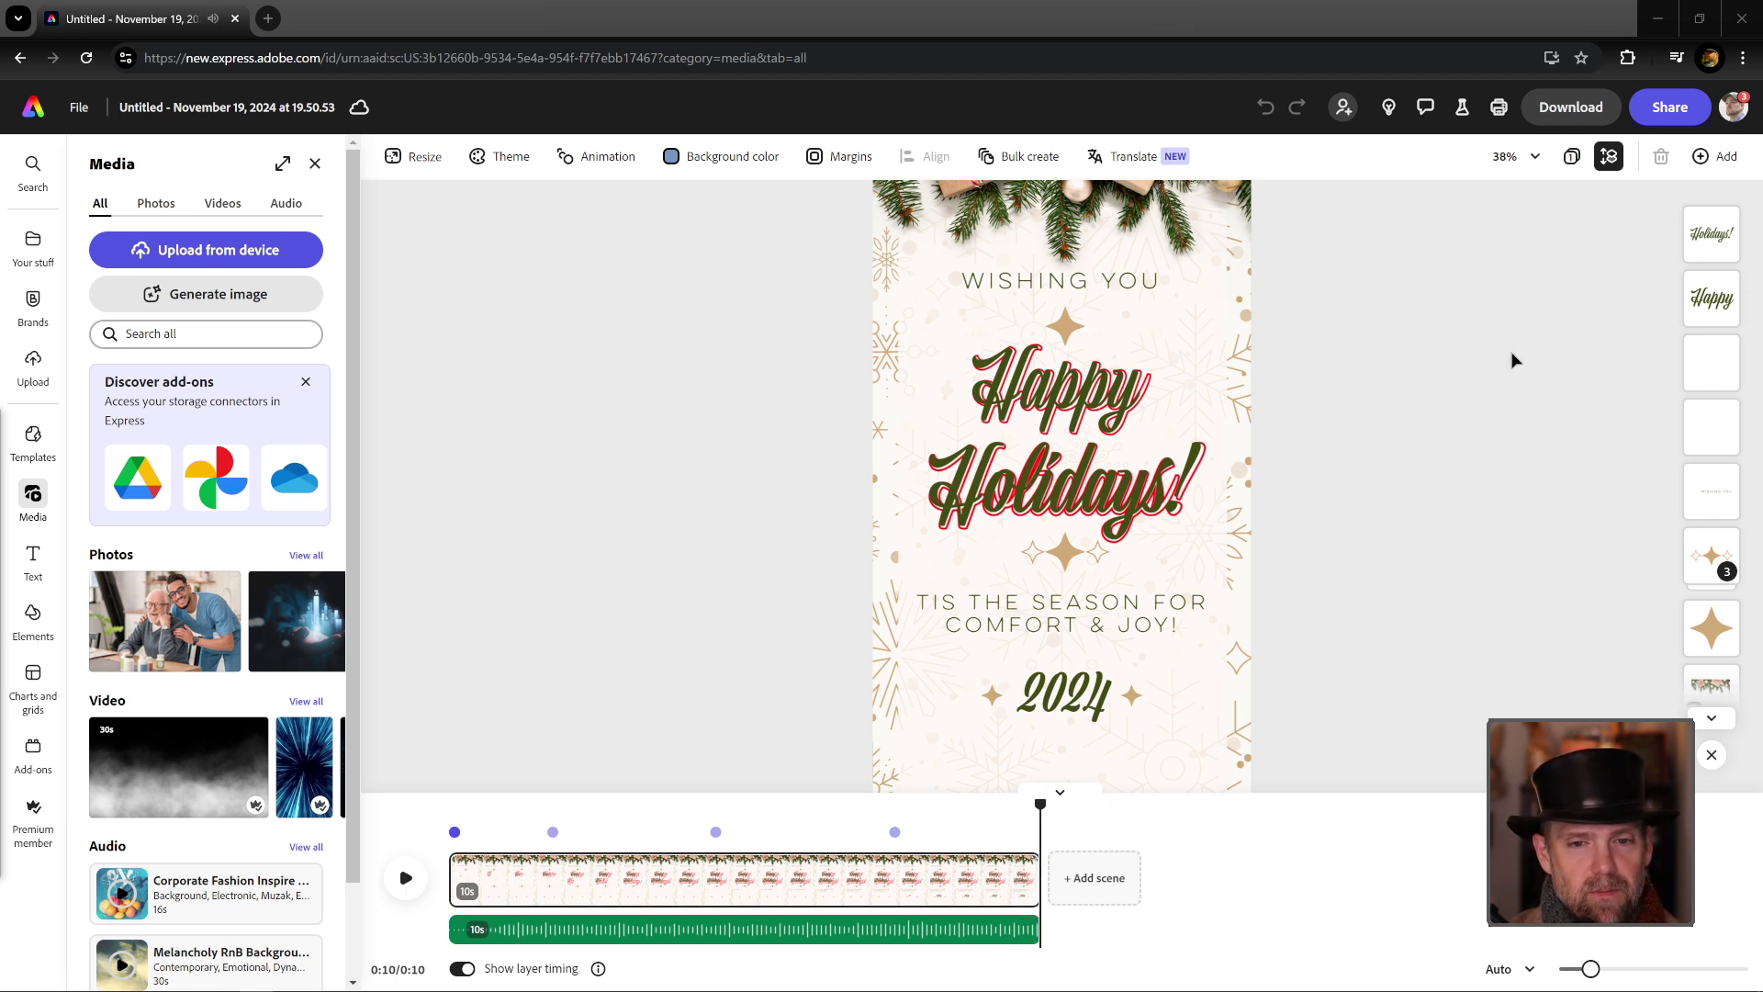
{"action": "scroll", "coordinate": [1306, 428], "scroll_direction": "up", "scroll_amount": 1}
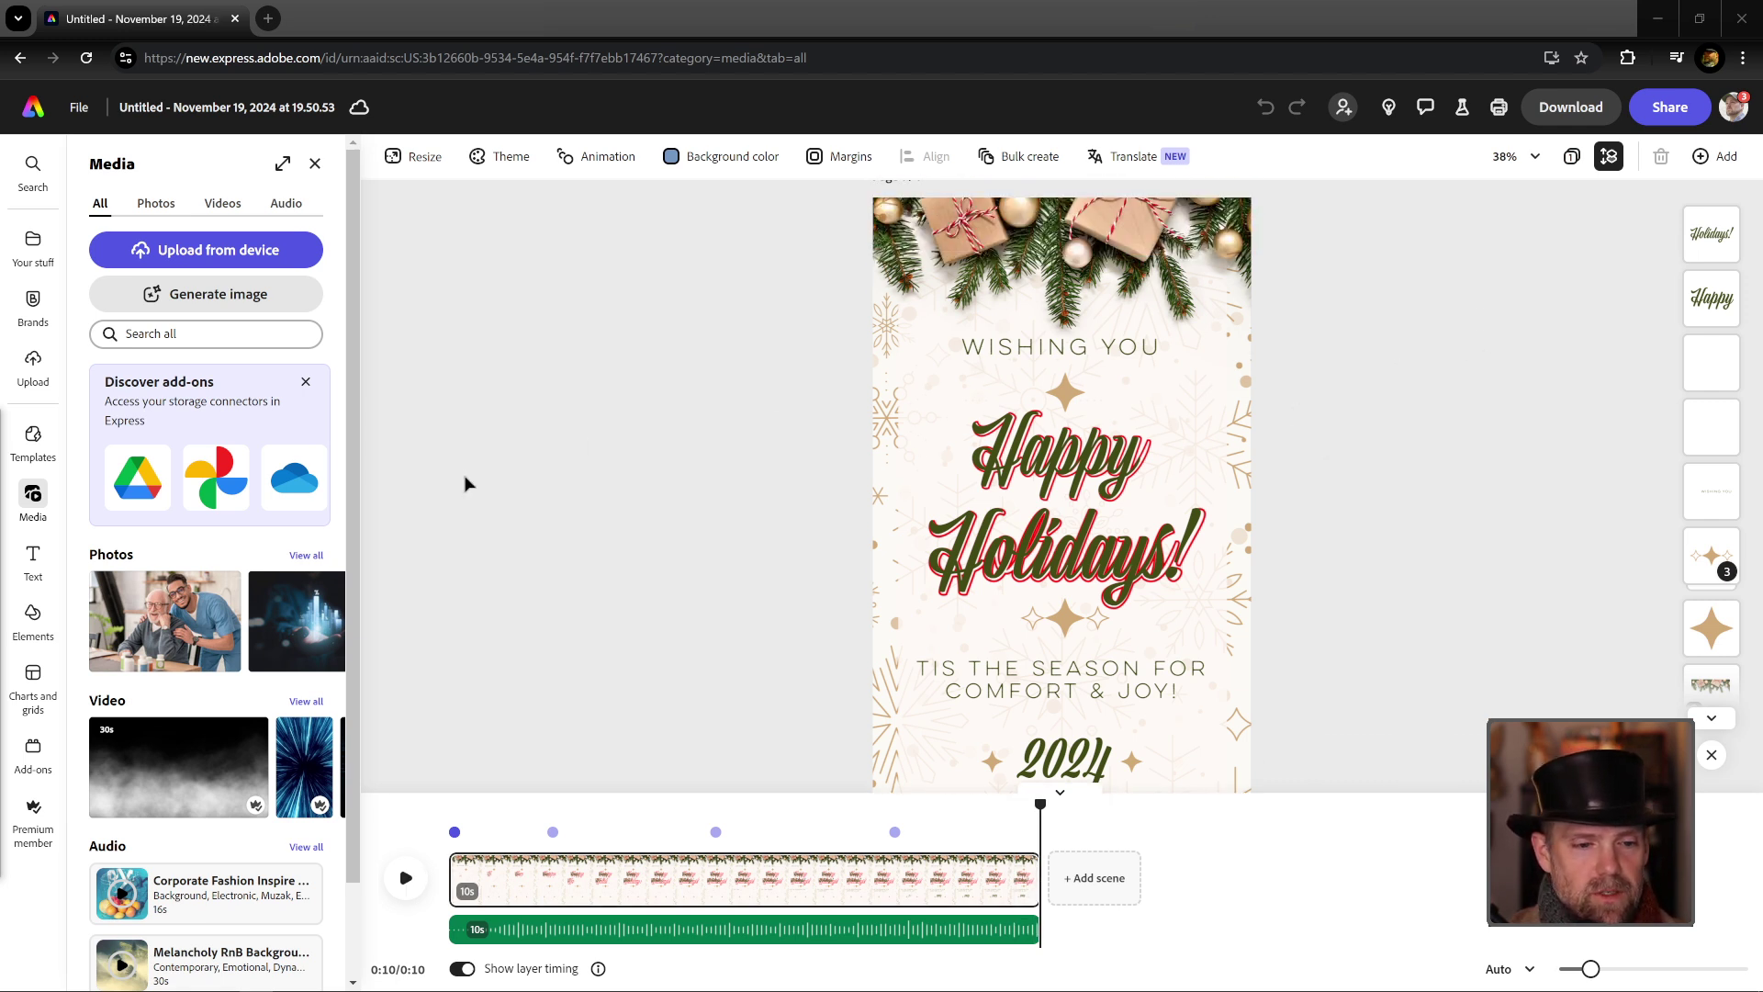
Step: Open the recent new year design, return to the home page, and open the new year greeting design instead
{"action": "left_click", "coordinate": [33, 108]}
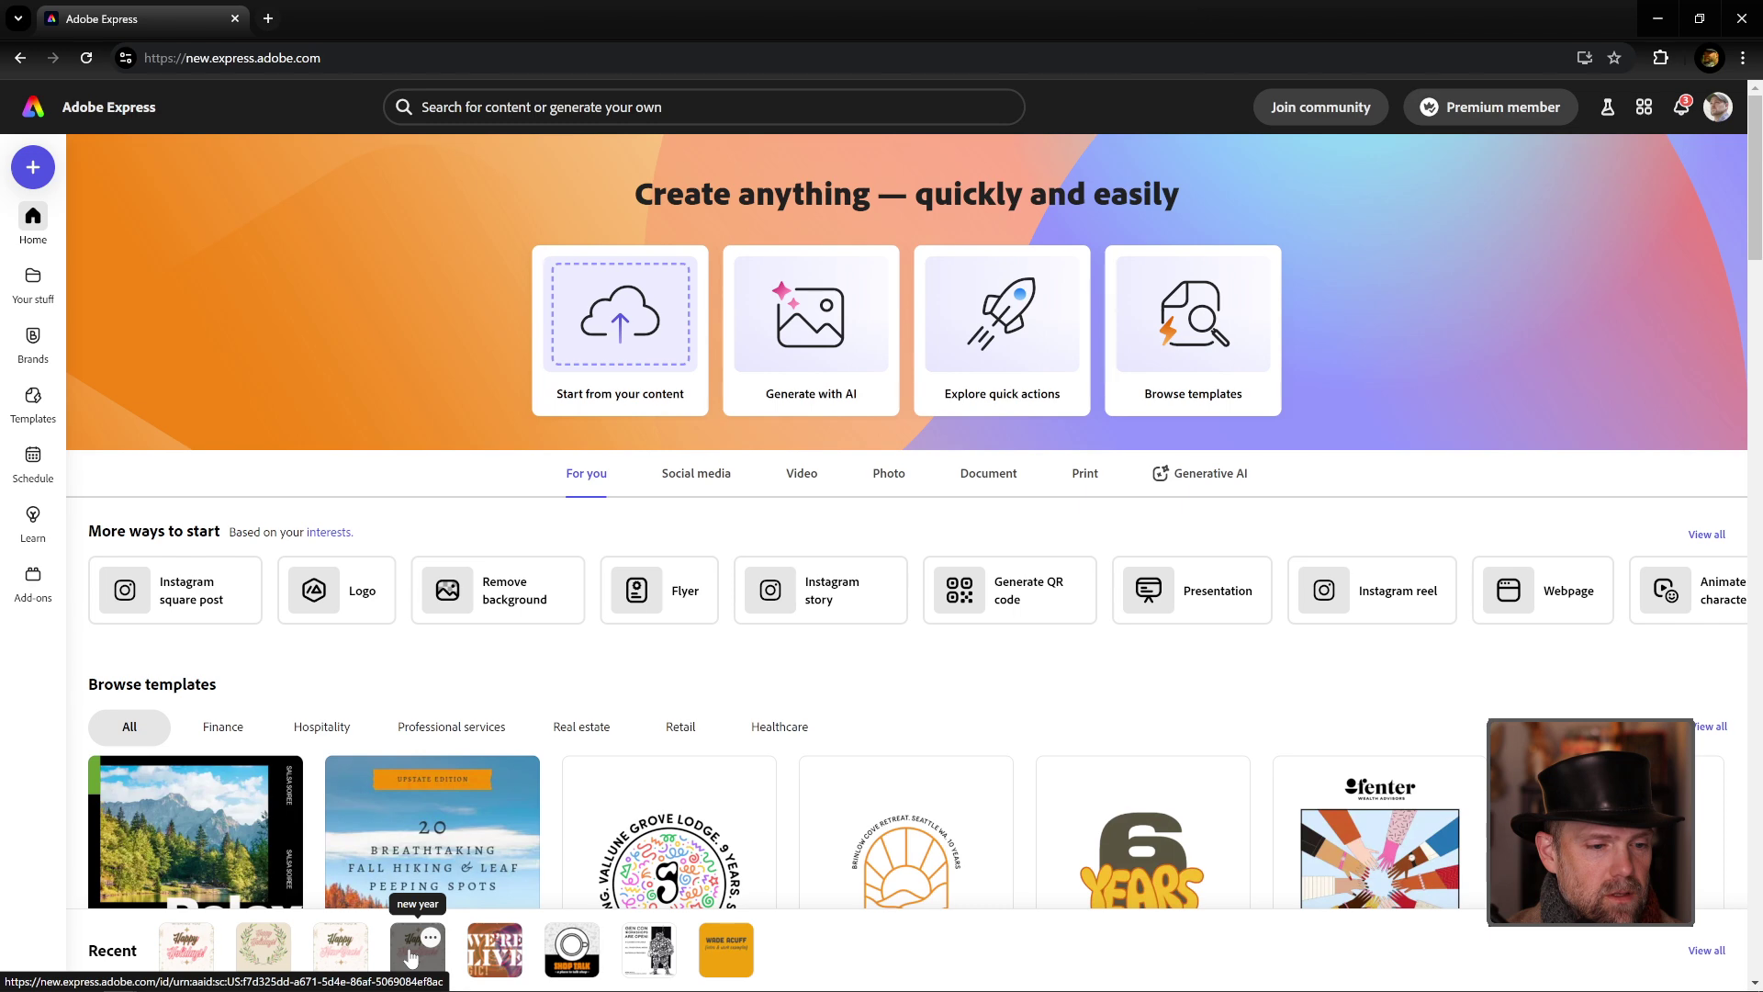
{"action": "left_click", "coordinate": [409, 948]}
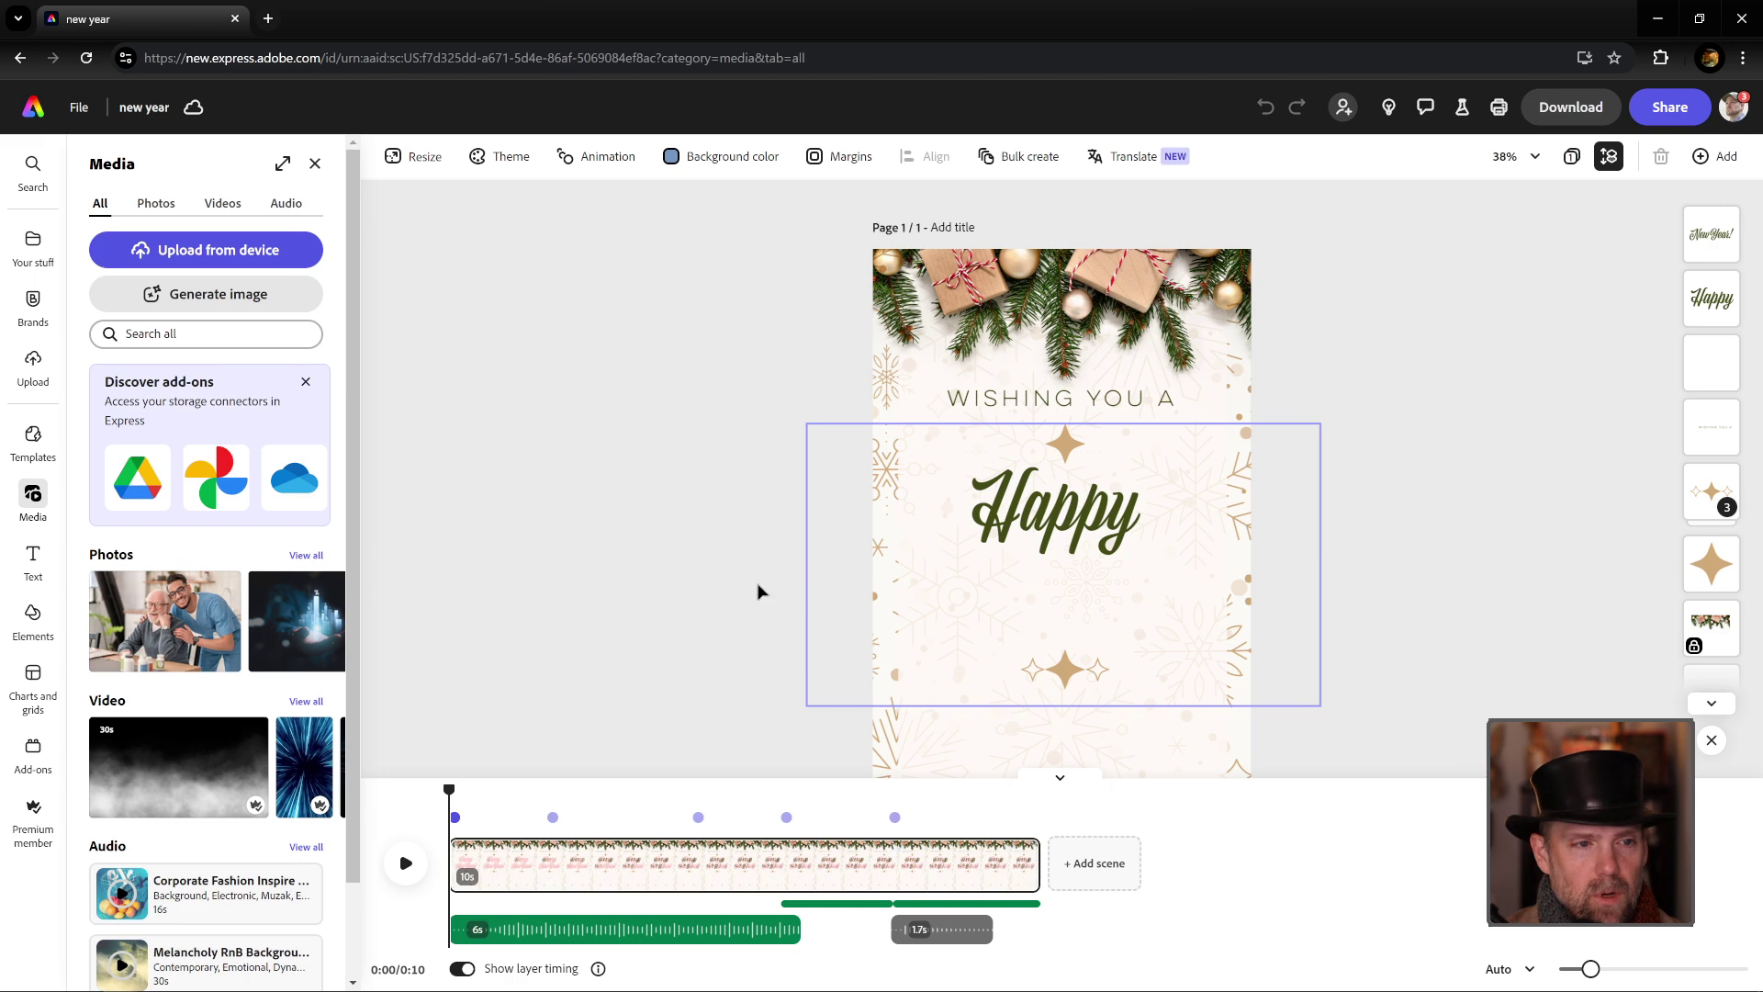
{"action": "left_click", "coordinate": [25, 114]}
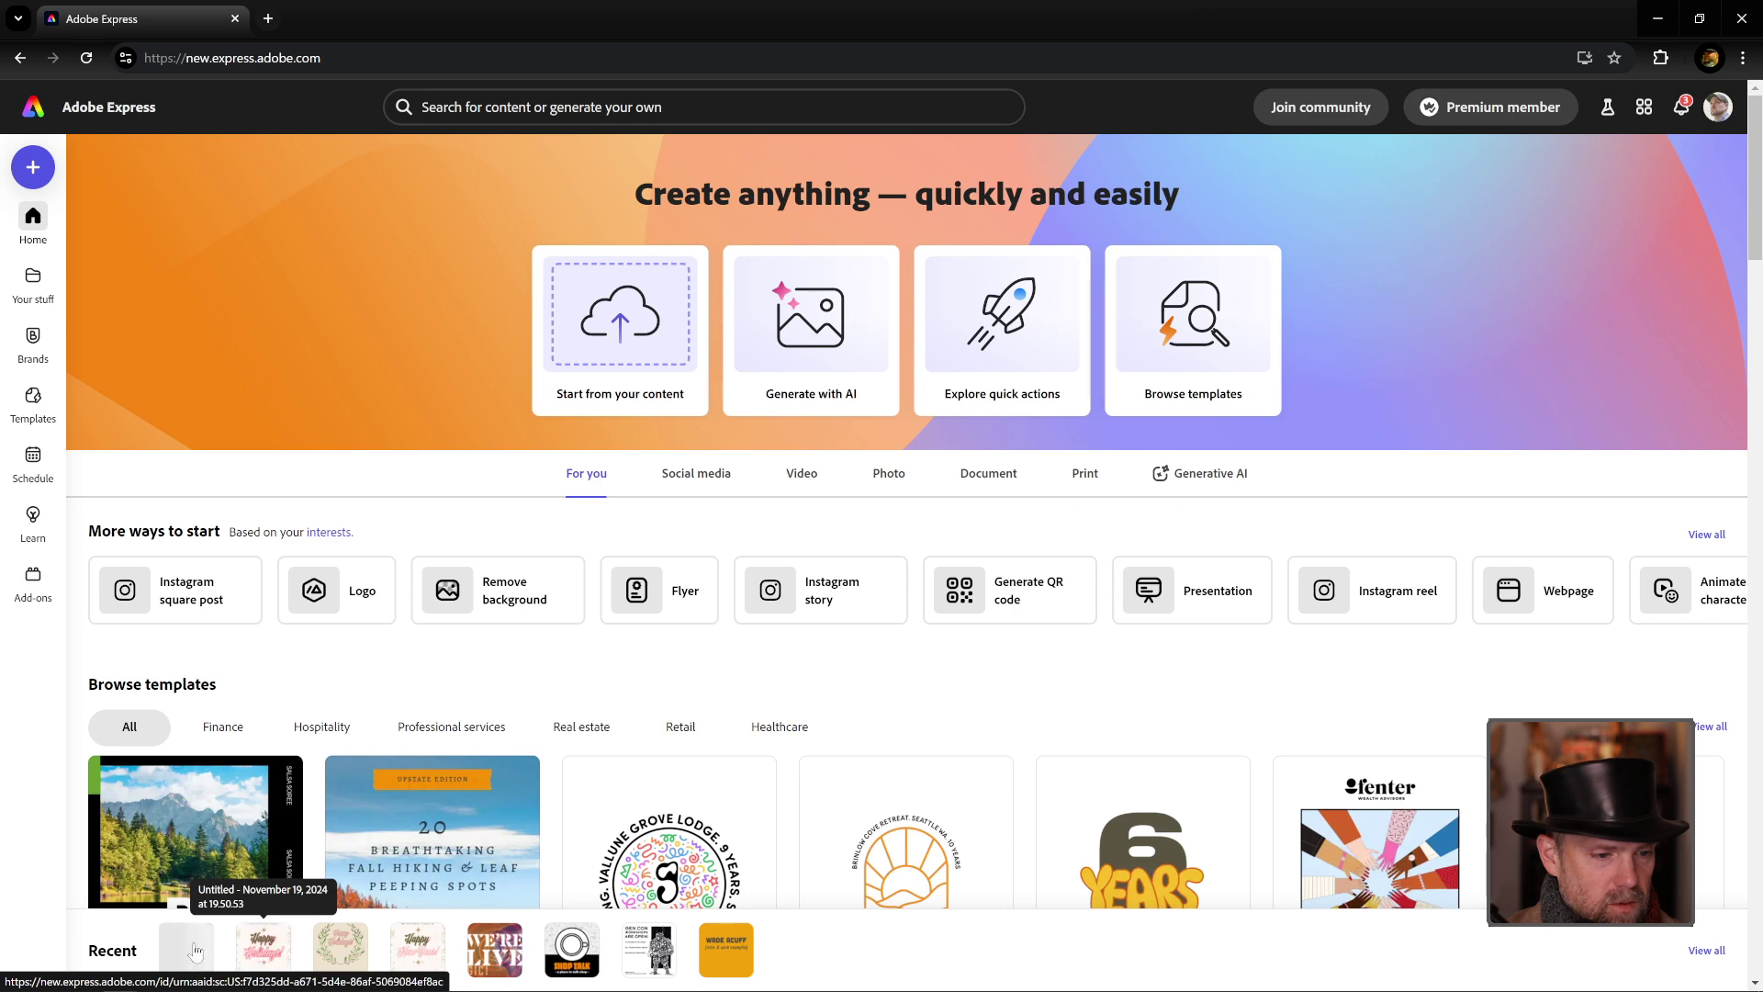
{"action": "left_click", "coordinate": [409, 954]}
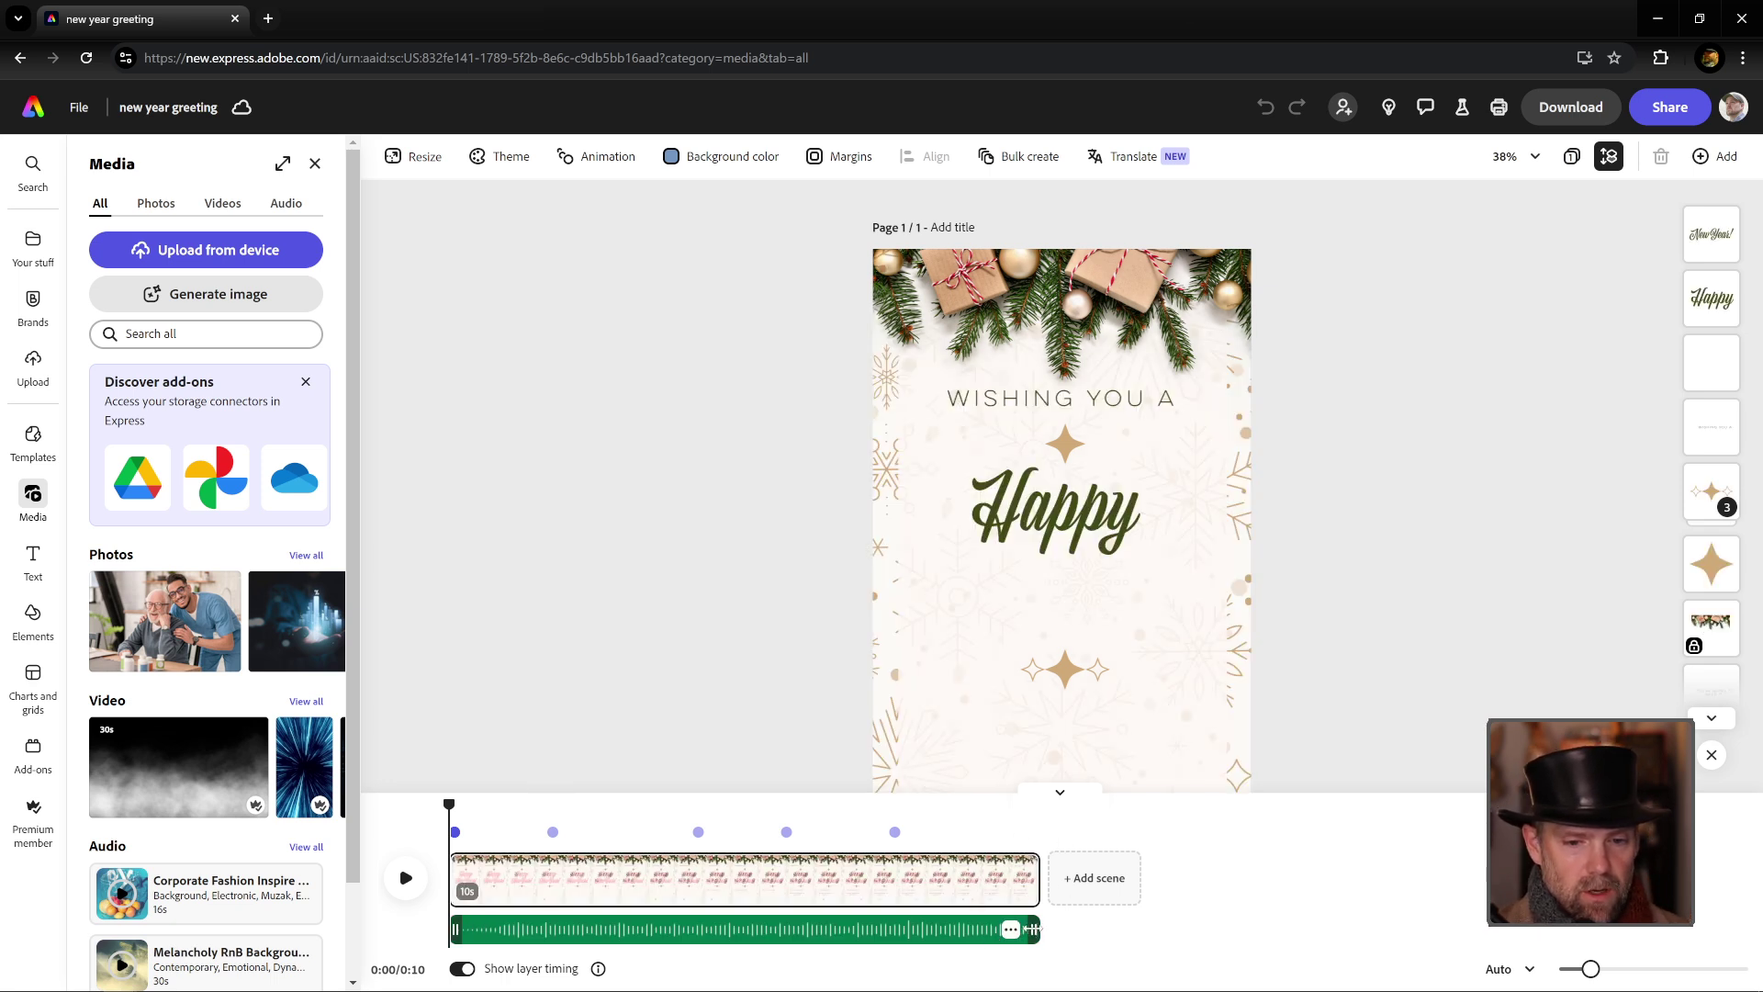
Step: Trim the end of the Christmas Carol audio clip to a length of about 5.7 seconds
{"action": "left_click_drag", "start_coordinate": [1033, 929], "coordinate": [783, 927]}
{"action": "scroll", "coordinate": [1346, 594], "scroll_direction": "down", "scroll_amount": 2}
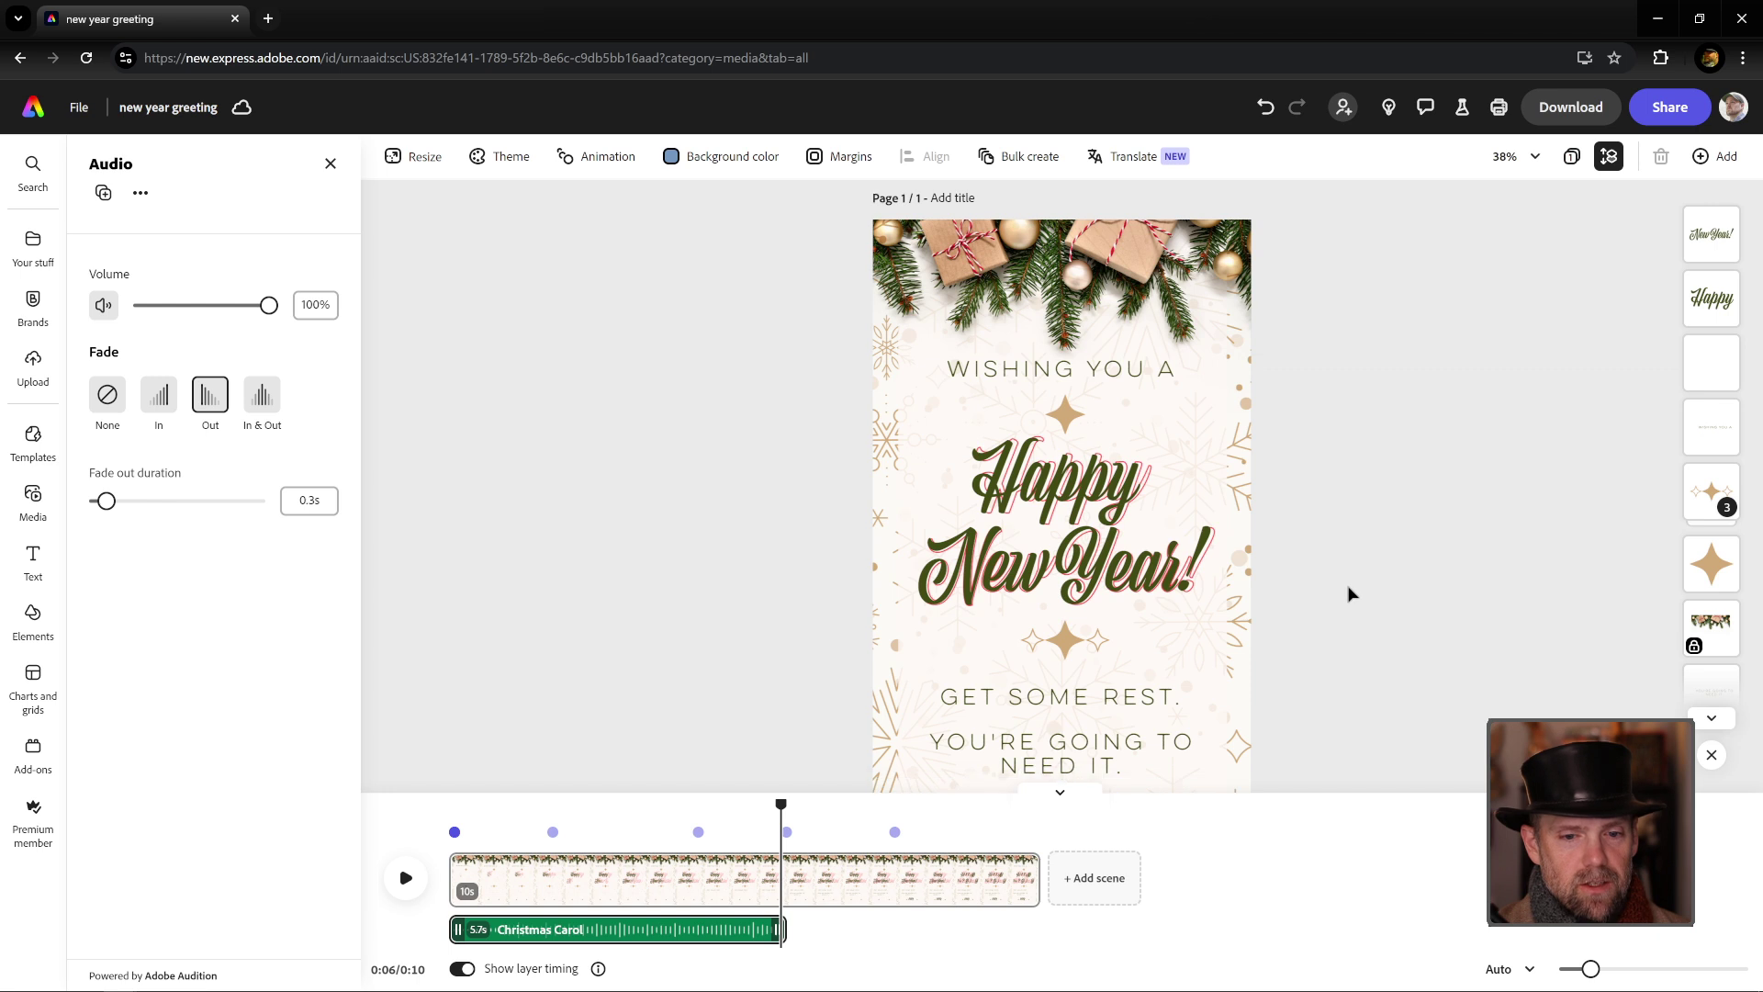
{"action": "scroll", "coordinate": [1347, 594], "scroll_direction": "down", "scroll_amount": 3}
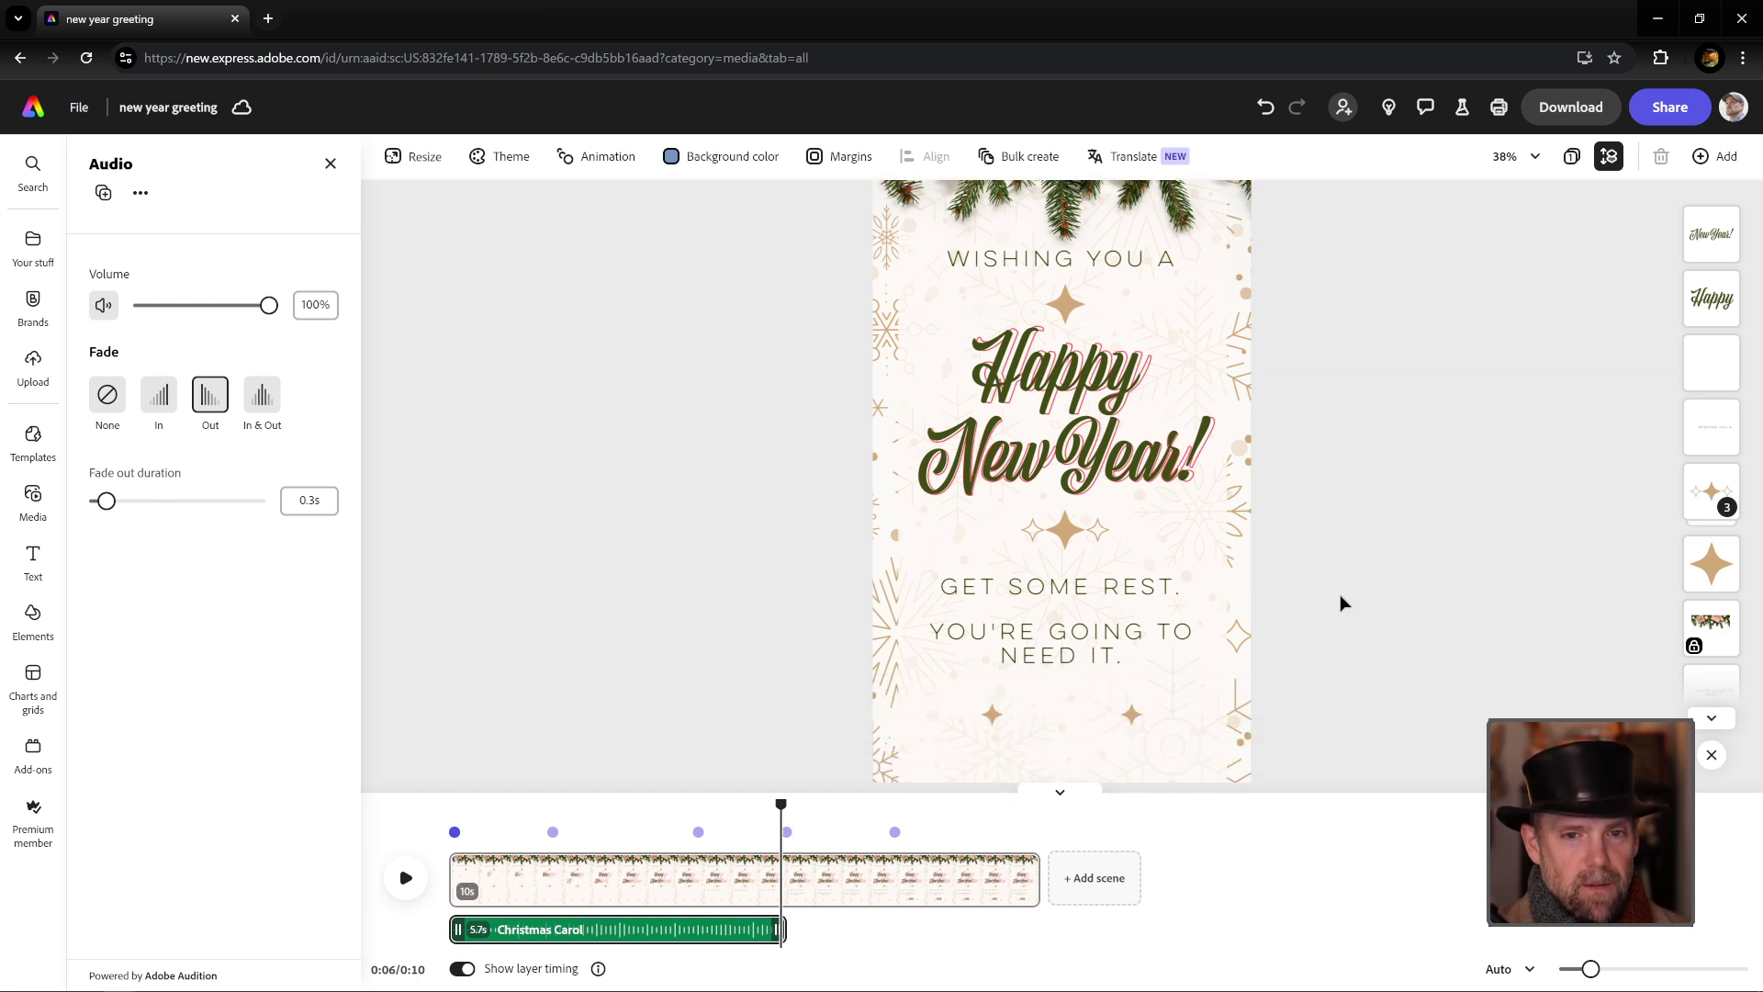
{"action": "scroll", "coordinate": [1332, 559], "scroll_direction": "down", "scroll_amount": 1}
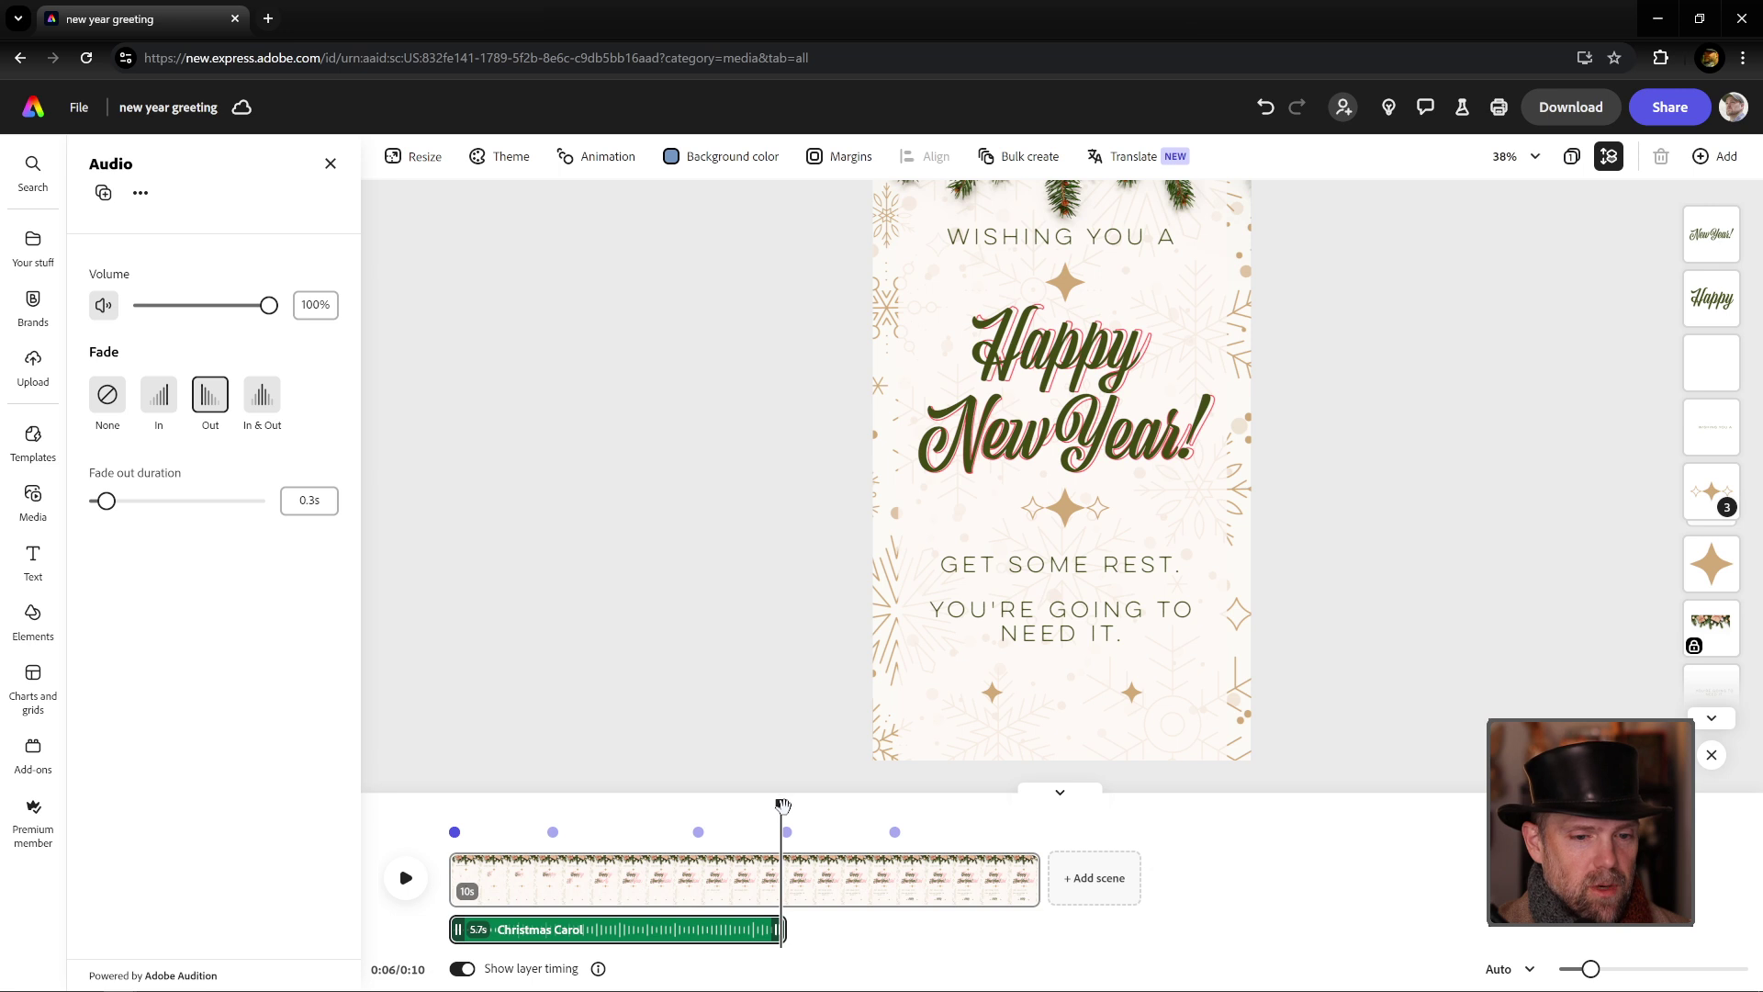
Step: Play the new year greeting with its audio from the beginning and pause at about 3 seconds
{"action": "left_click_drag", "start_coordinate": [799, 805], "coordinate": [450, 805]}
{"action": "right_click", "coordinate": [450, 806]}
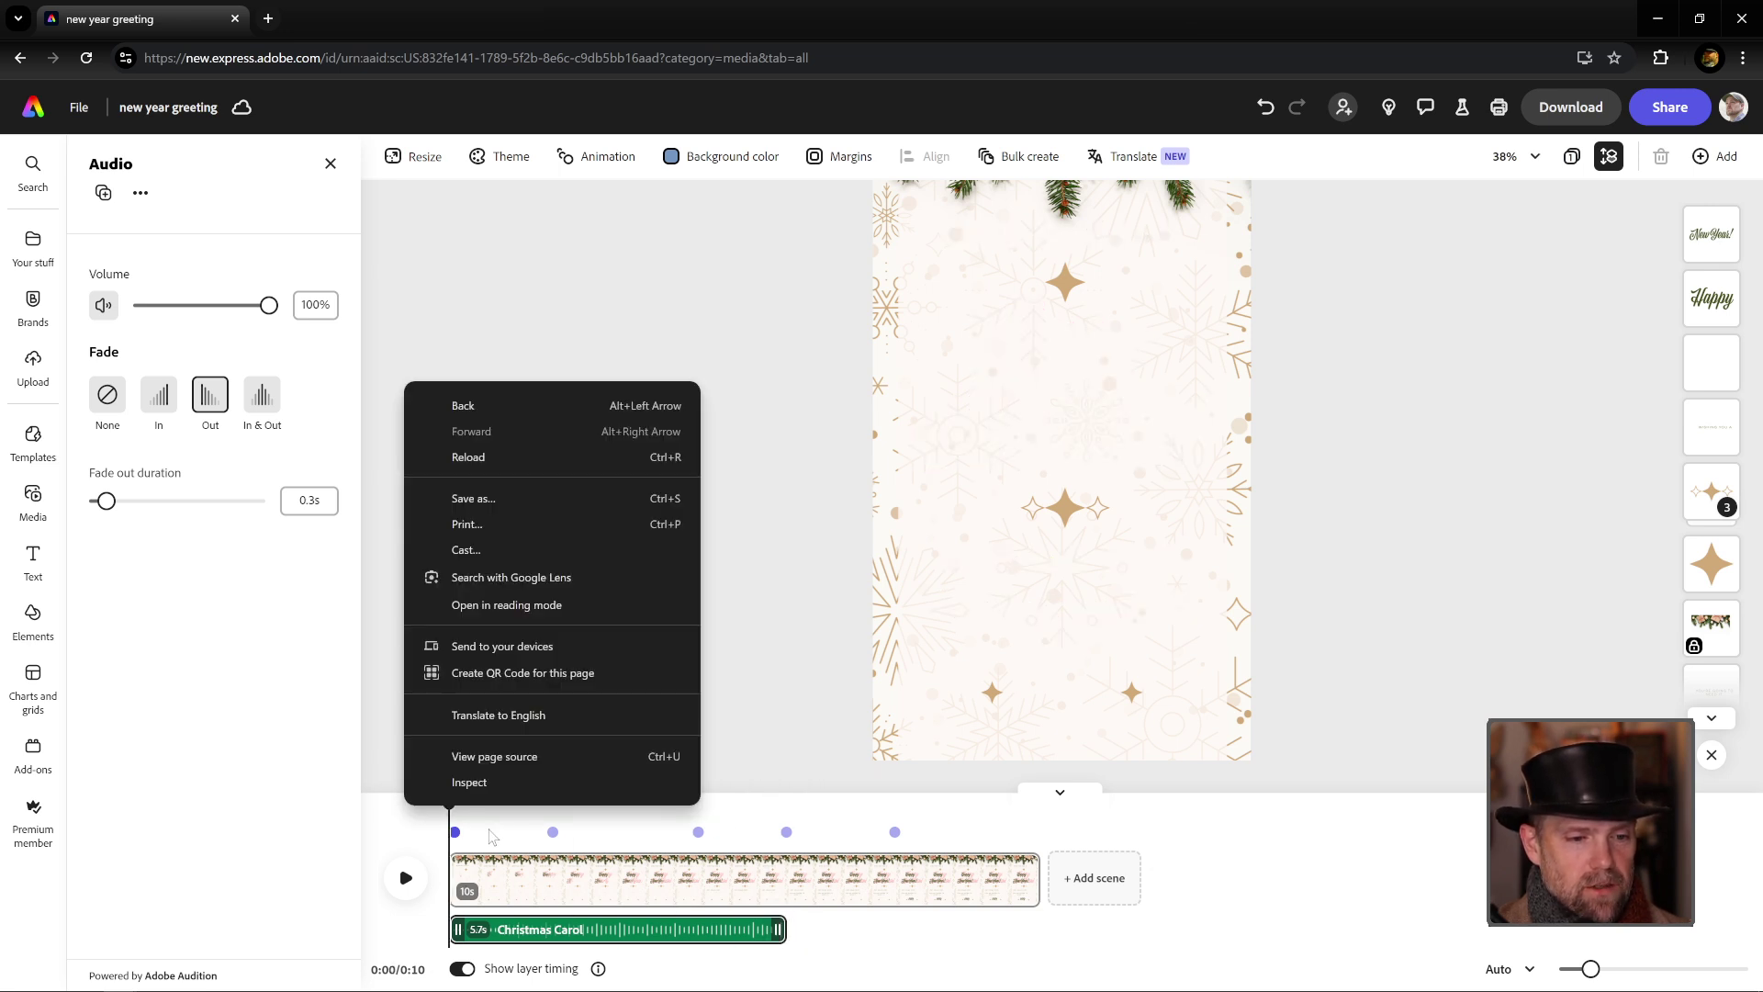
{"action": "left_click", "coordinate": [843, 806]}
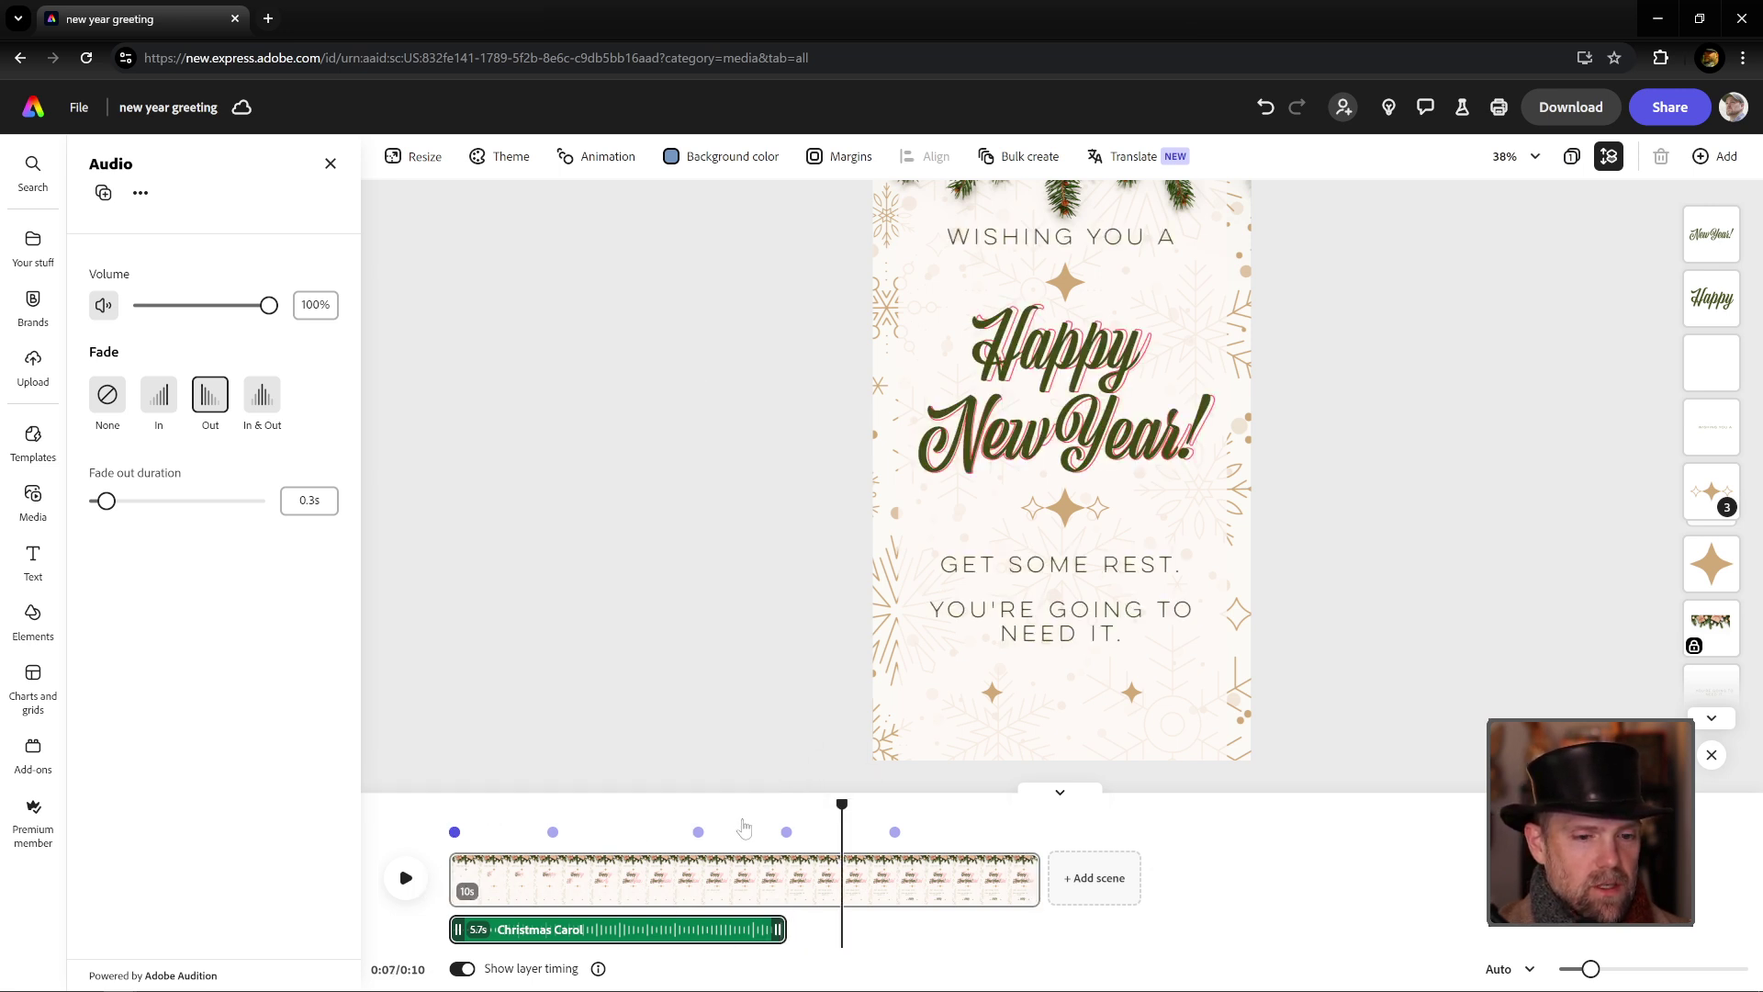
{"action": "left_click_drag", "start_coordinate": [840, 805], "coordinate": [450, 805]}
{"action": "left_click", "coordinate": [406, 879]}
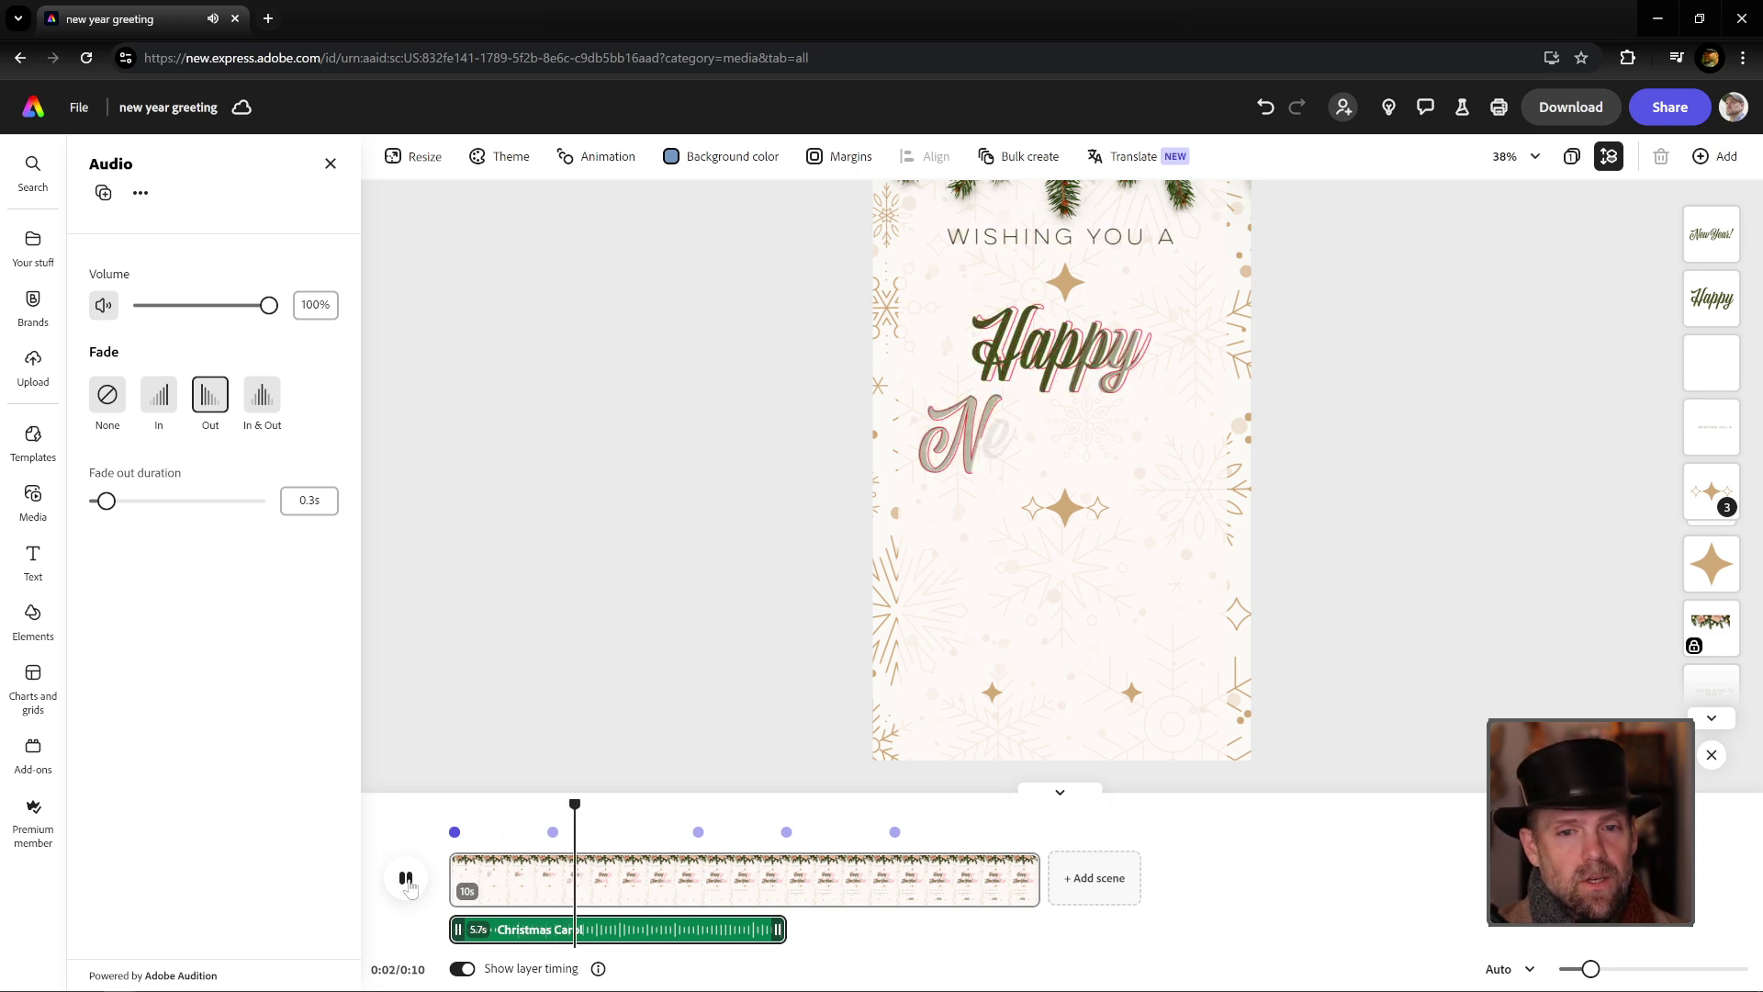
{"action": "left_click", "coordinate": [411, 882]}
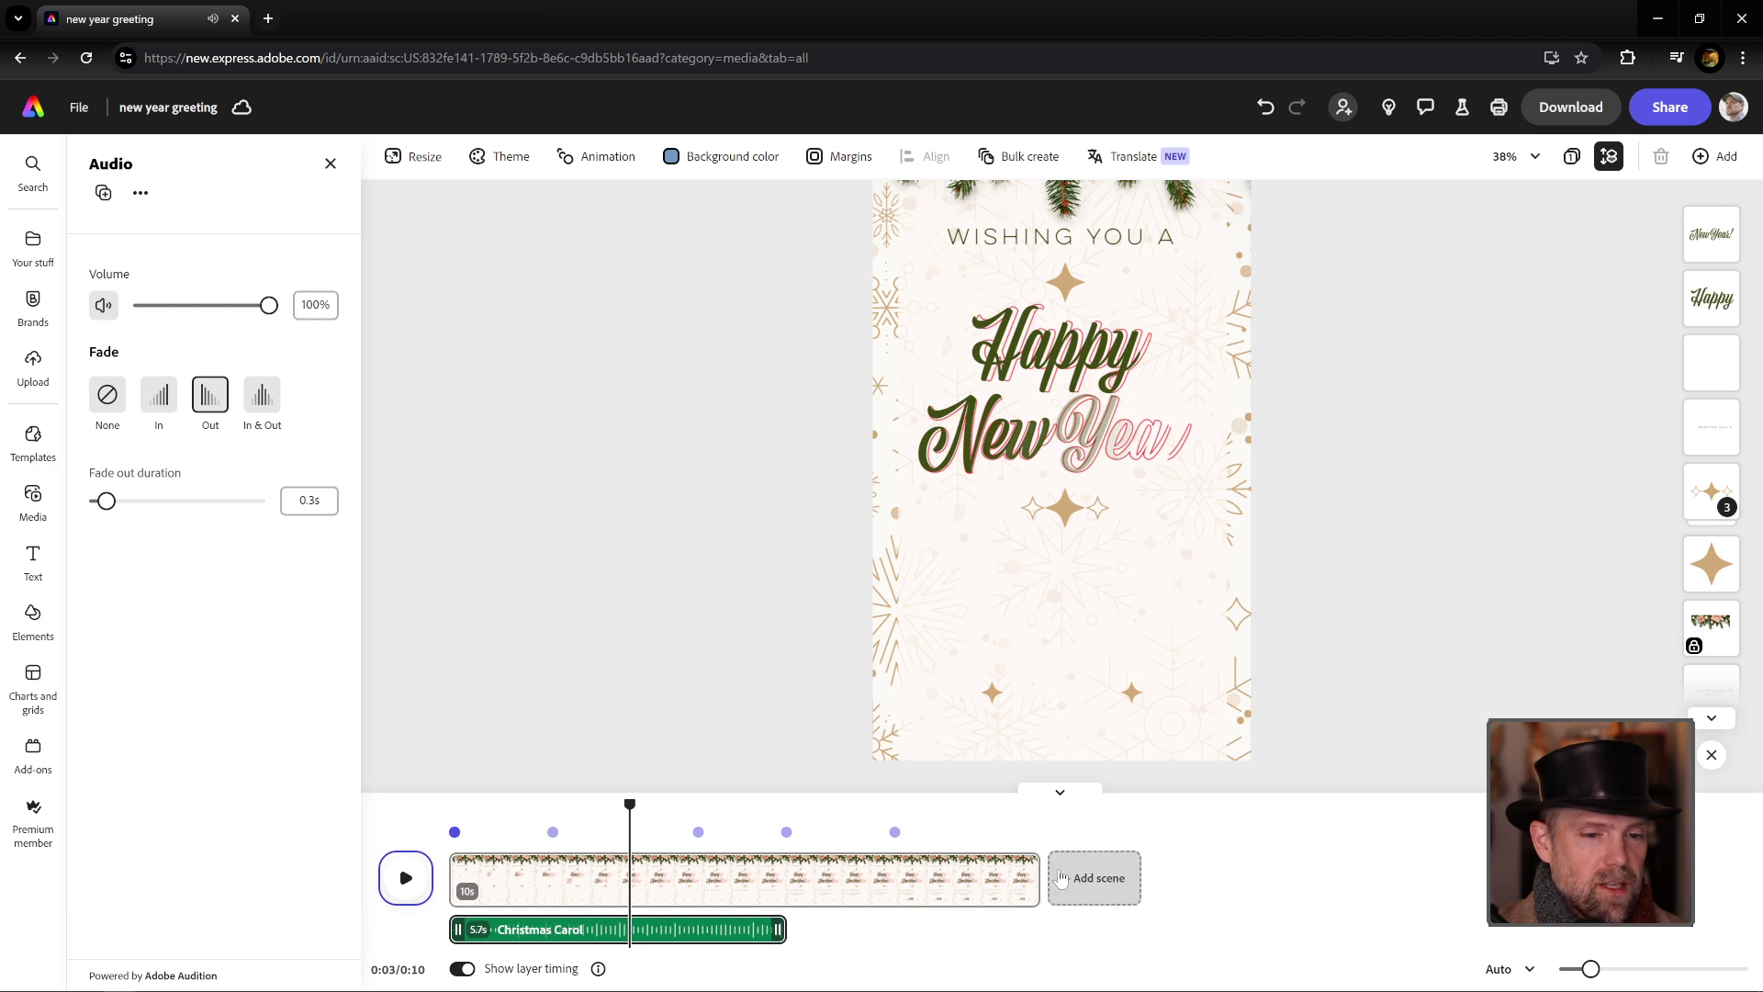
Step: Search the audio library for "cymbal crash", preview Crash Cymbal Metal Hit 02, and add it to the new year greeting
{"action": "left_click", "coordinate": [33, 501]}
{"action": "left_click", "coordinate": [225, 334]}
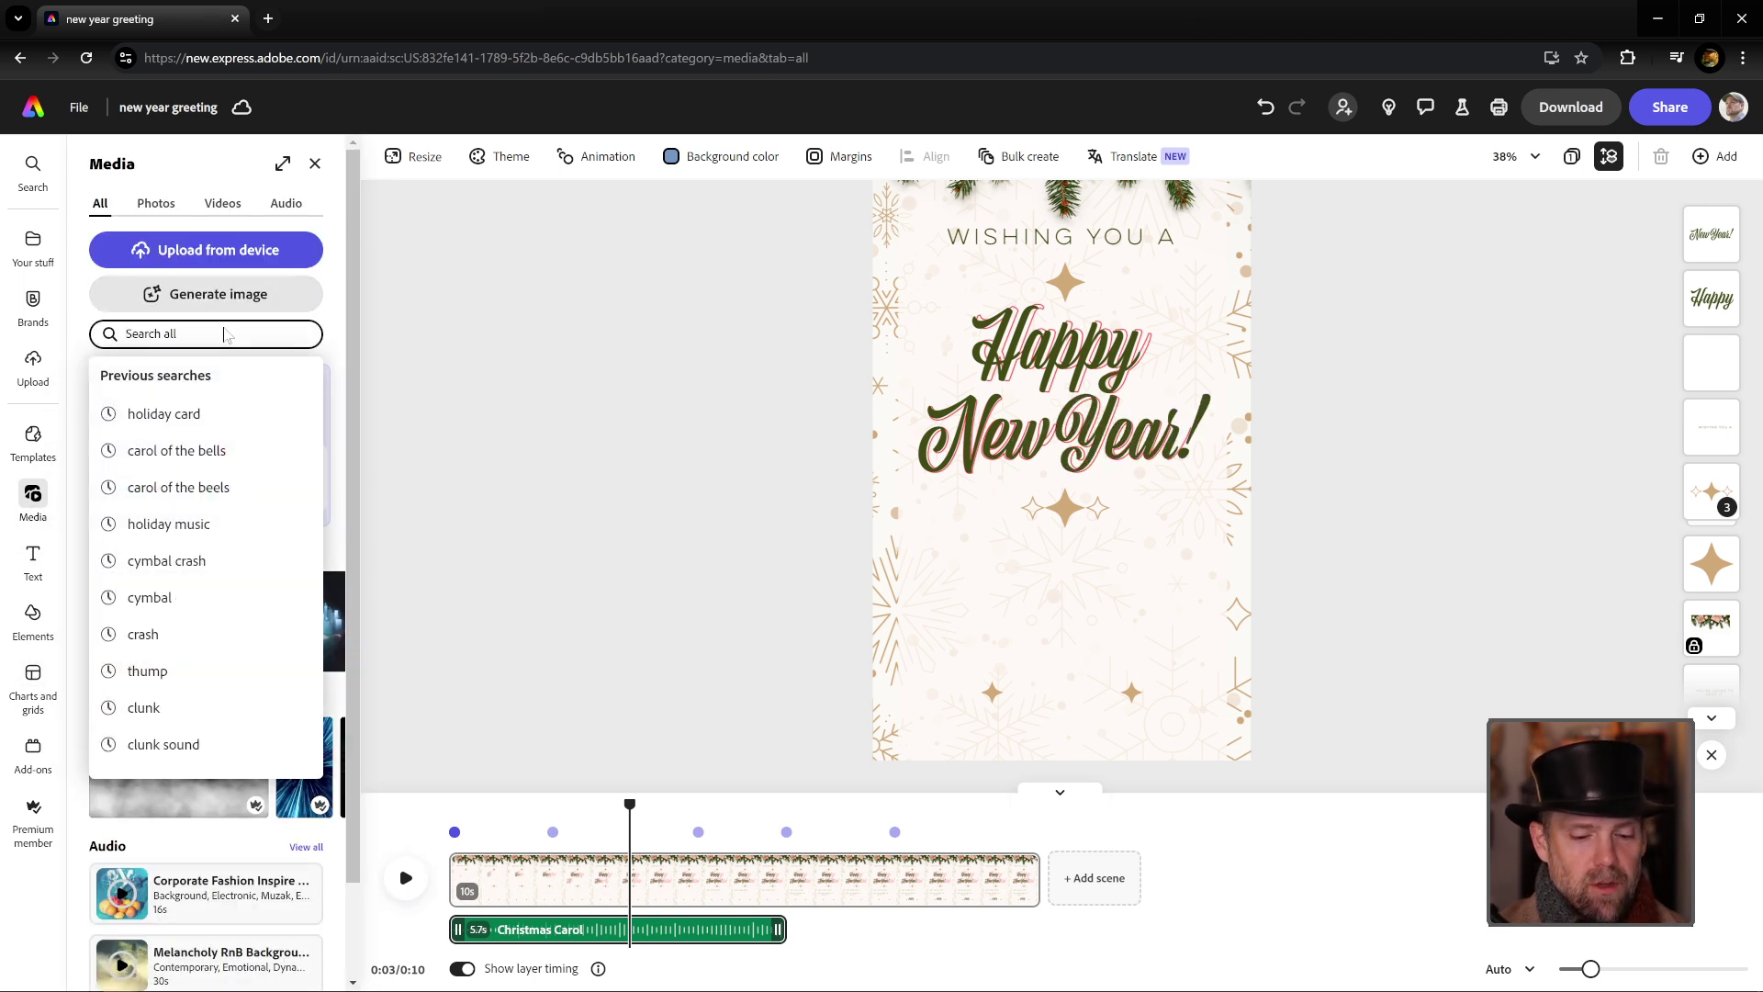
{"action": "type", "text": "cymb"}
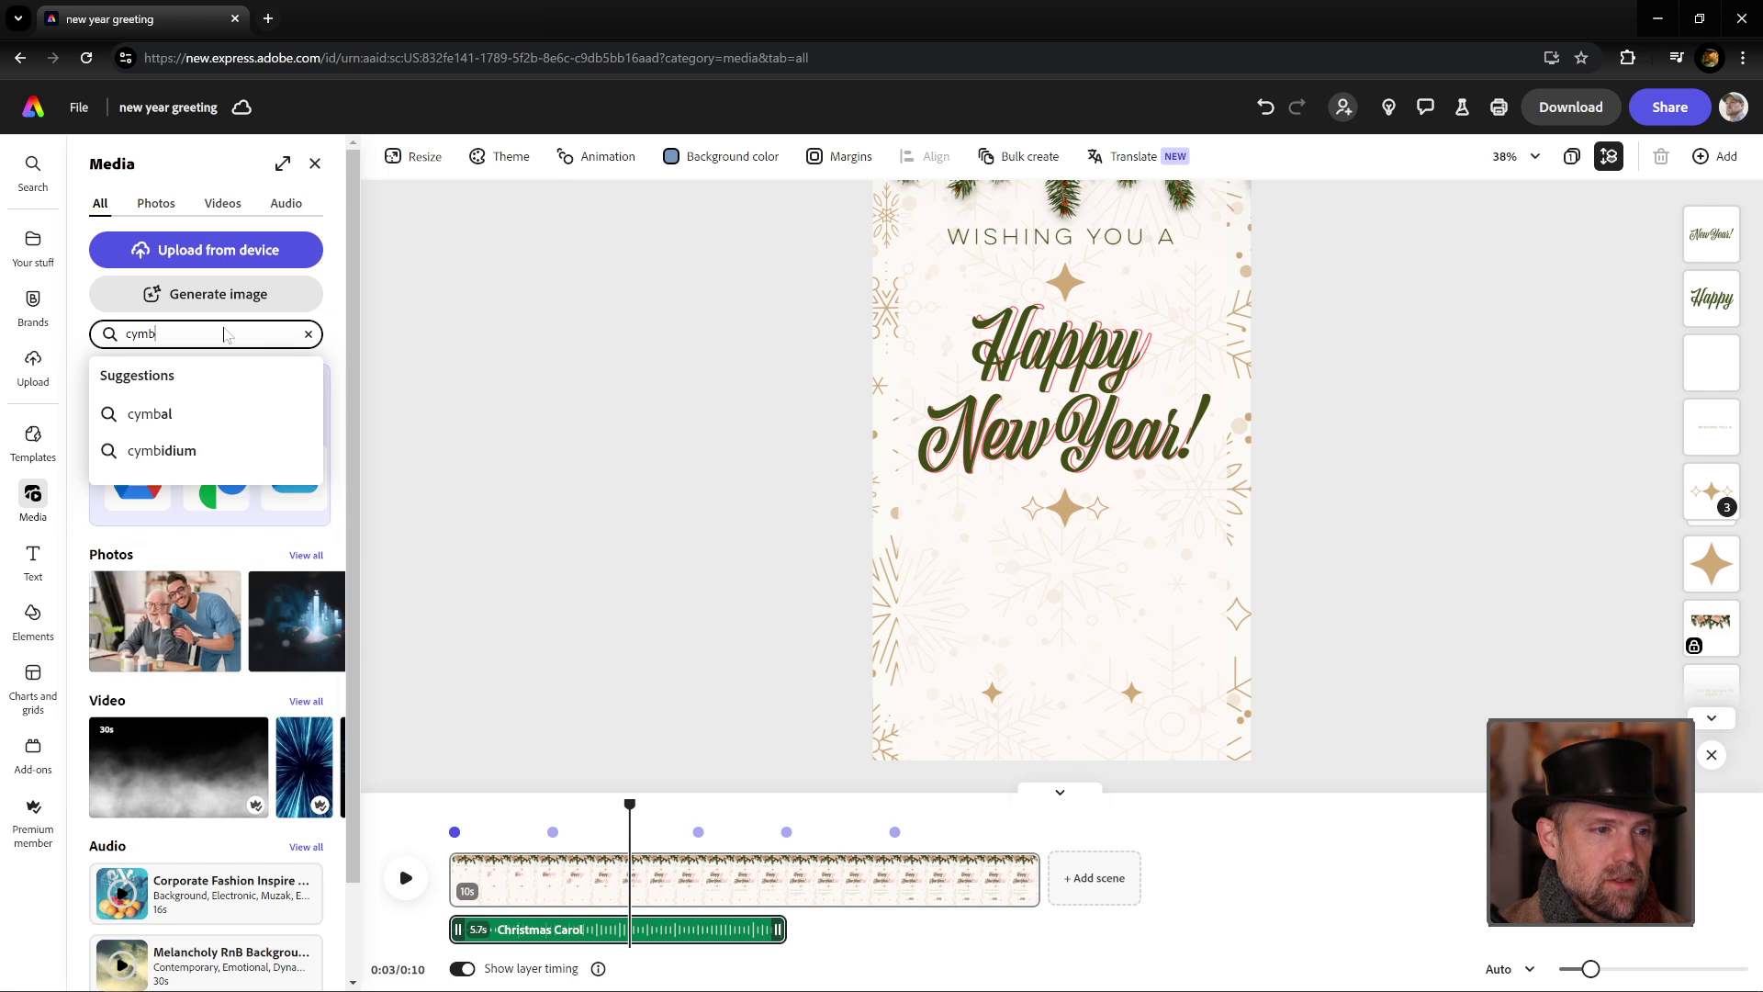
{"action": "type", "text": "al crash"}
{"action": "key", "text": "Return"}
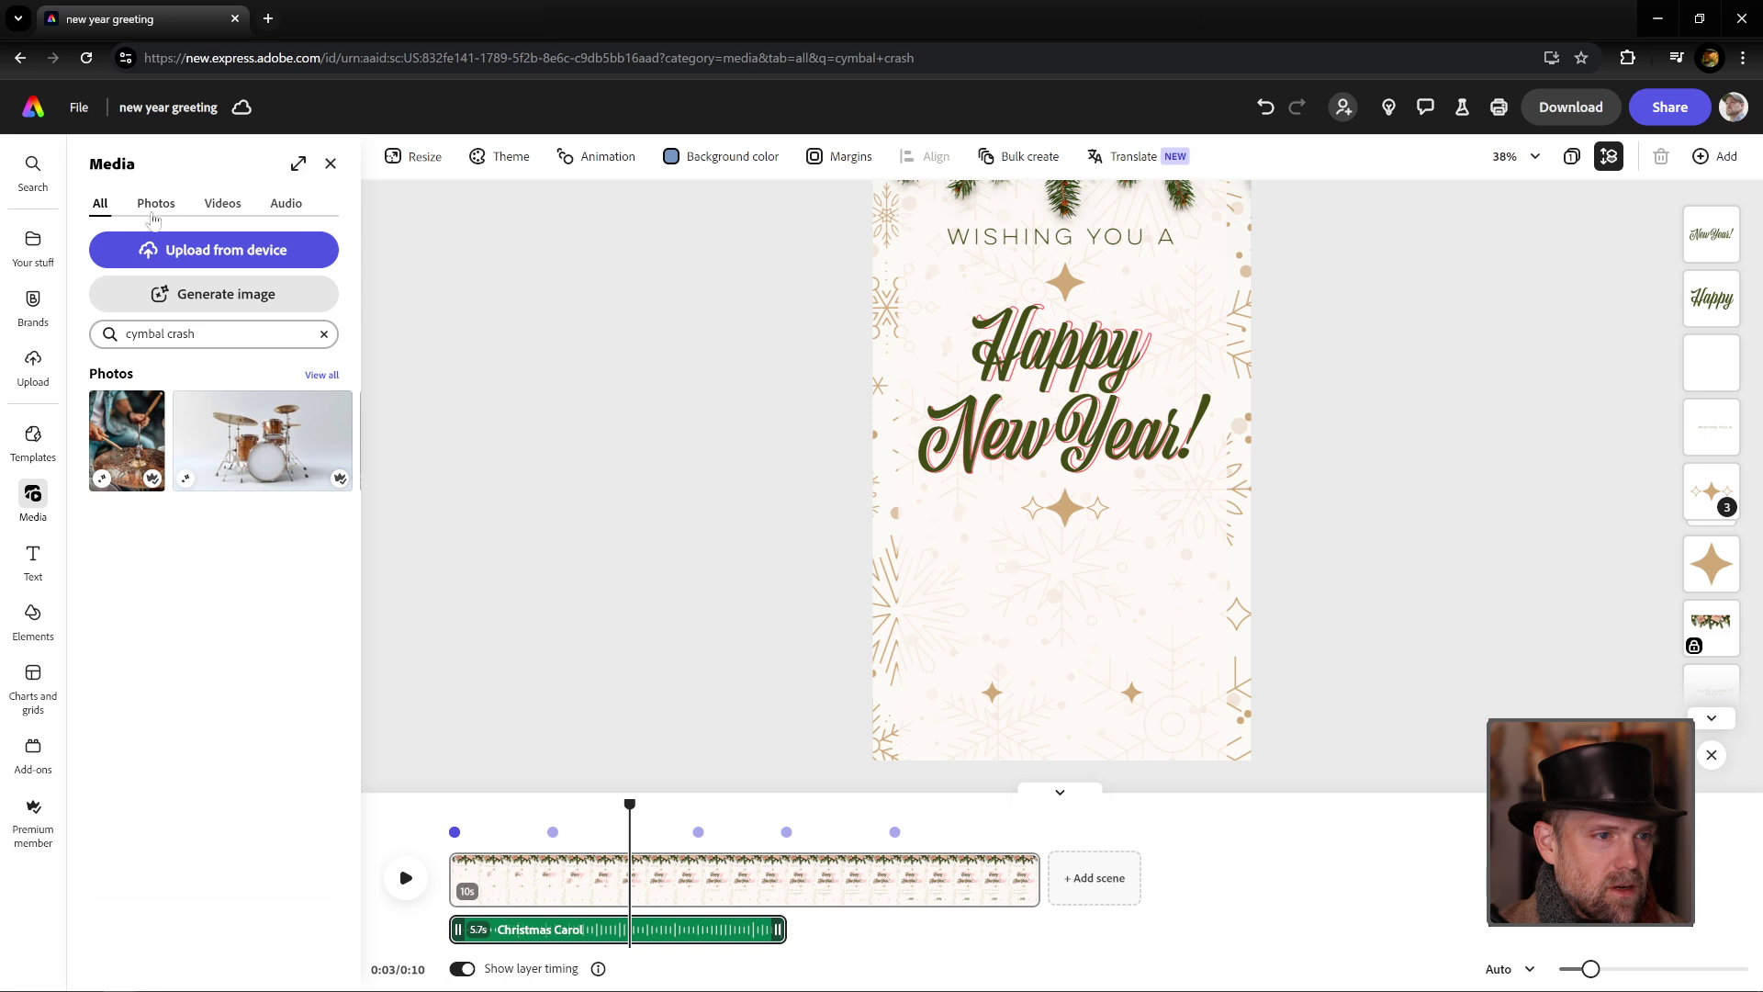
{"action": "left_click", "coordinate": [280, 204]}
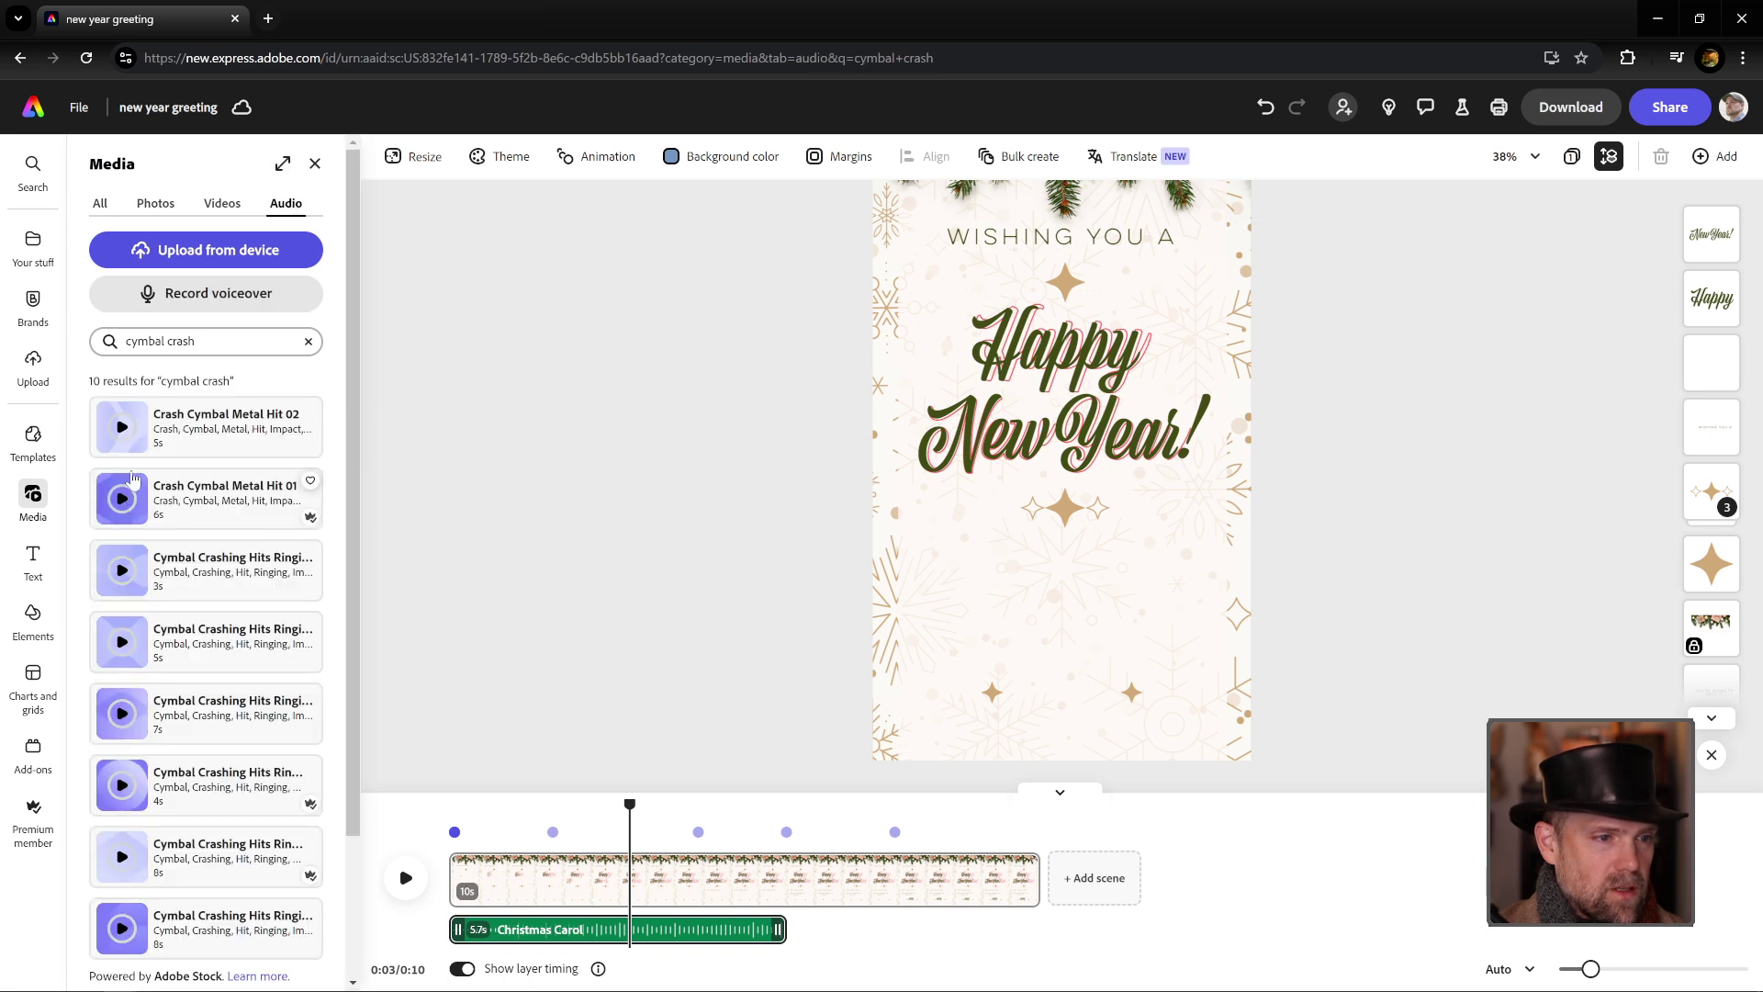
{"action": "left_click", "coordinate": [122, 429]}
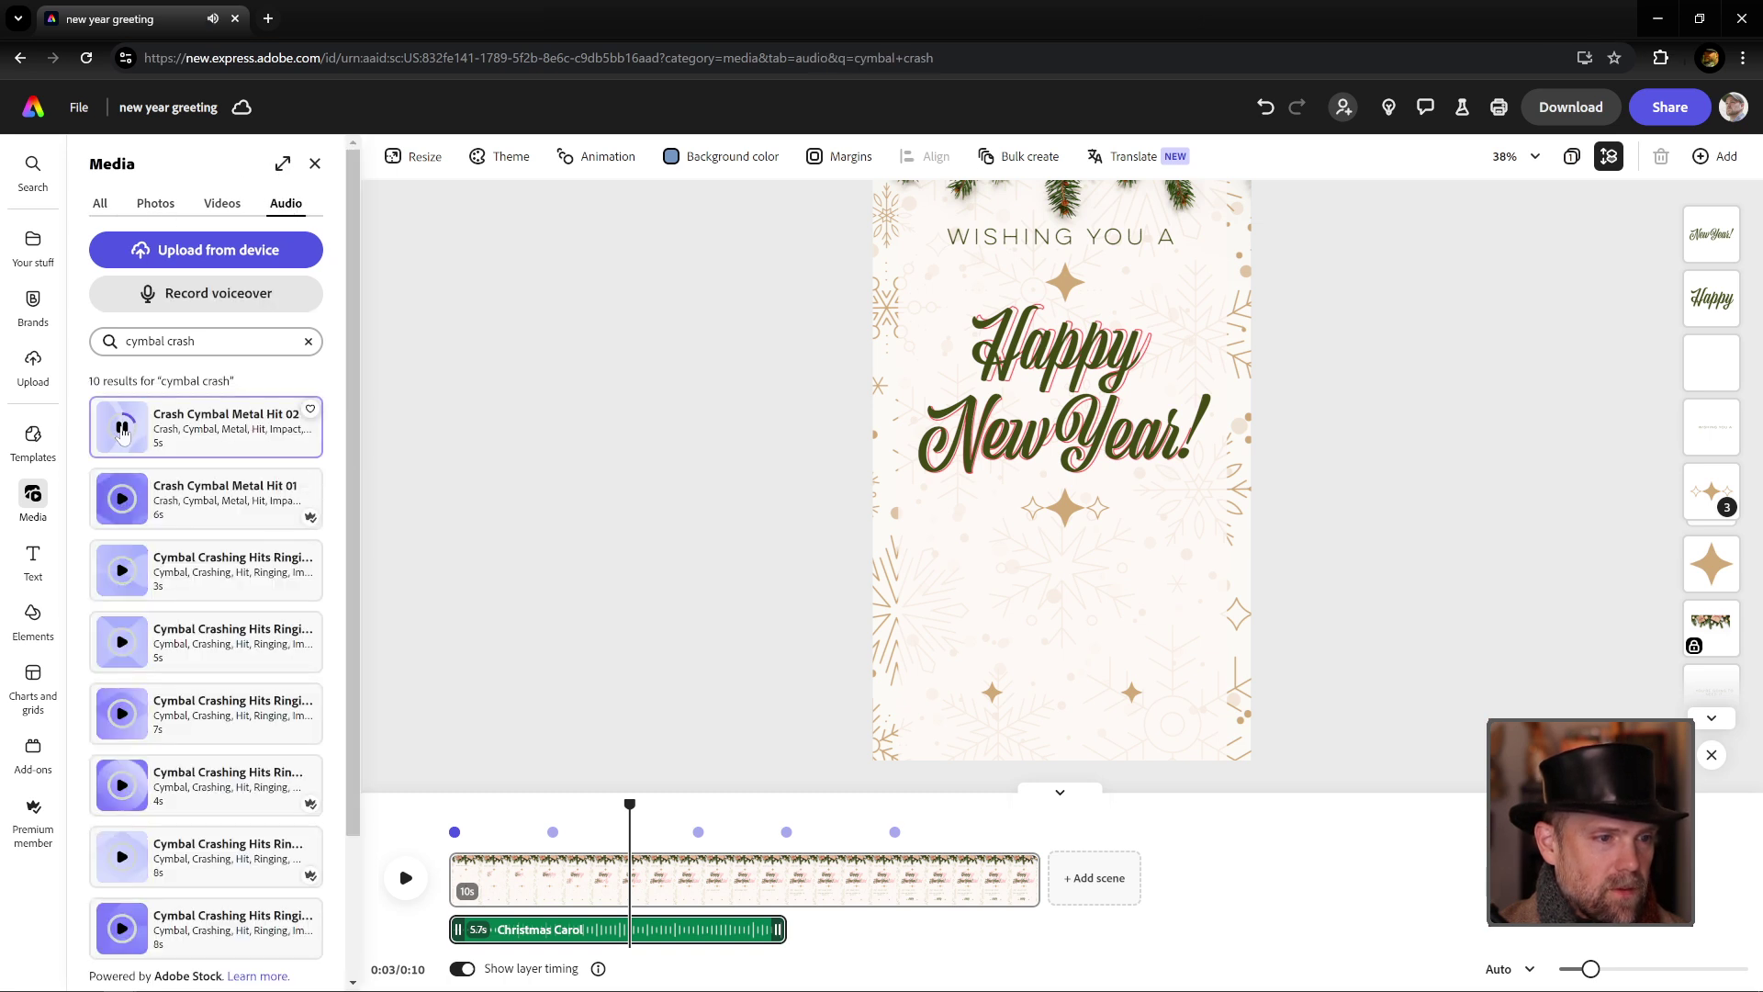
{"action": "left_click", "coordinate": [187, 428]}
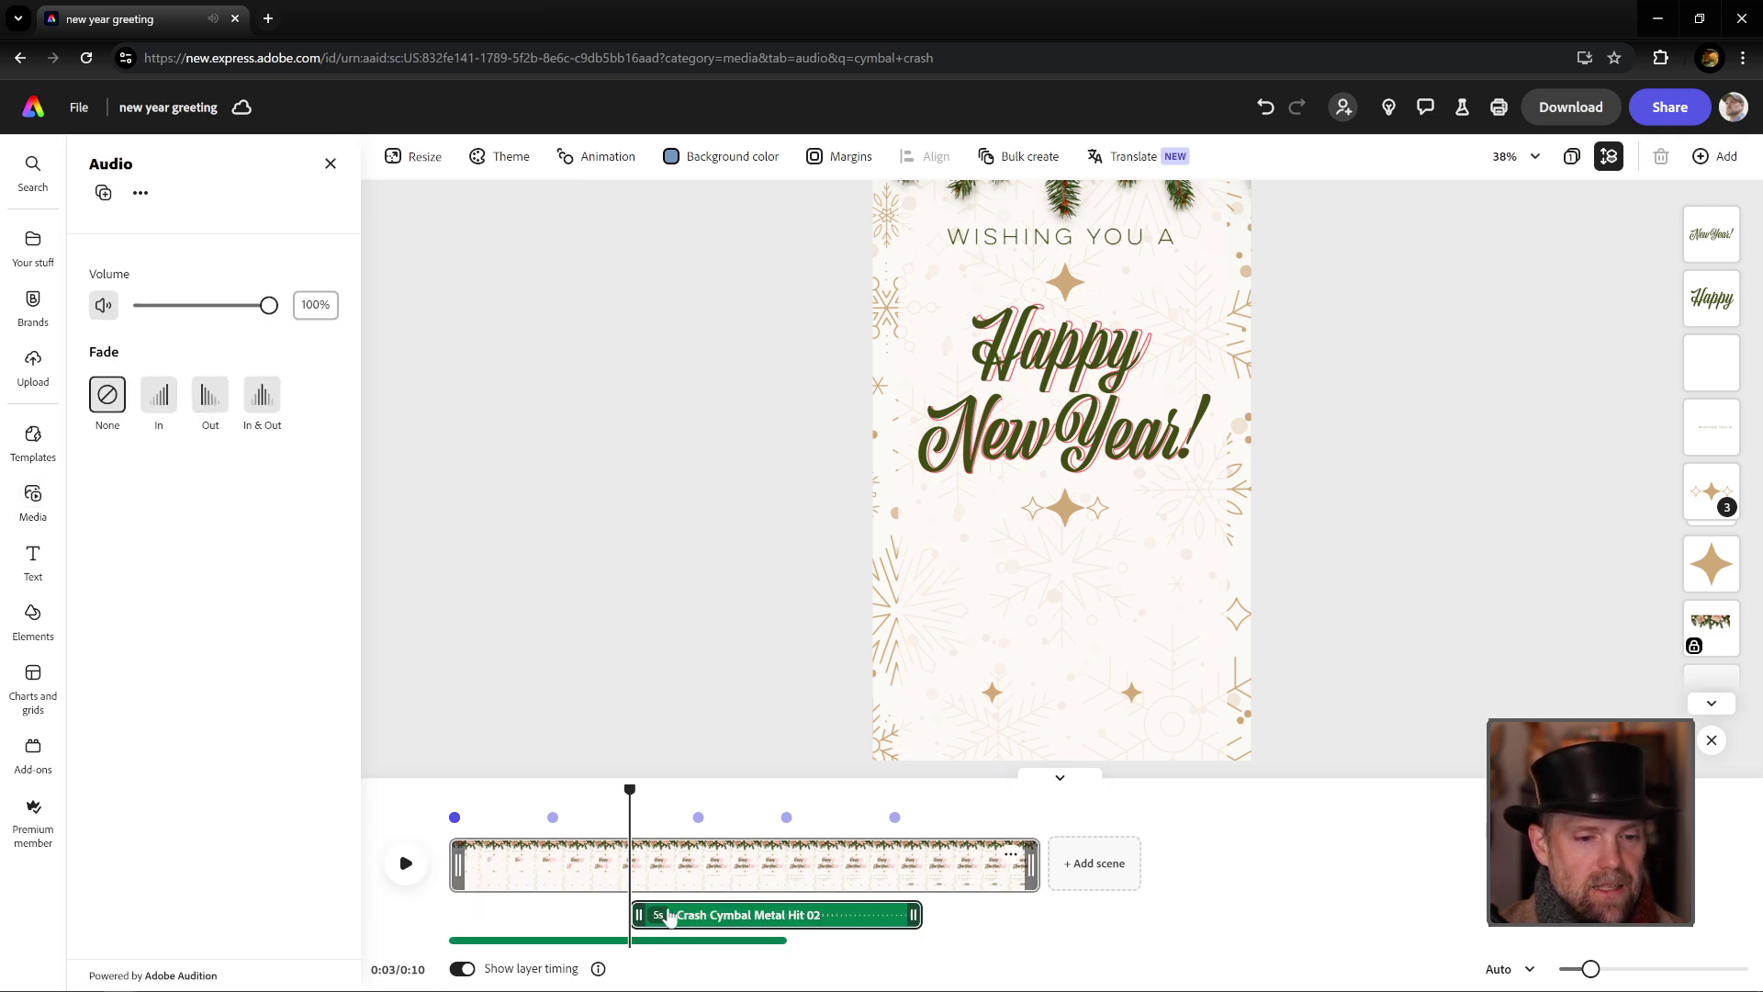
Step: Shift the cymbal crash clip to start just before the Christmas Carol clip ends, and trim it to about 1.9 seconds
{"action": "left_click_drag", "start_coordinate": [707, 916], "coordinate": [825, 916]}
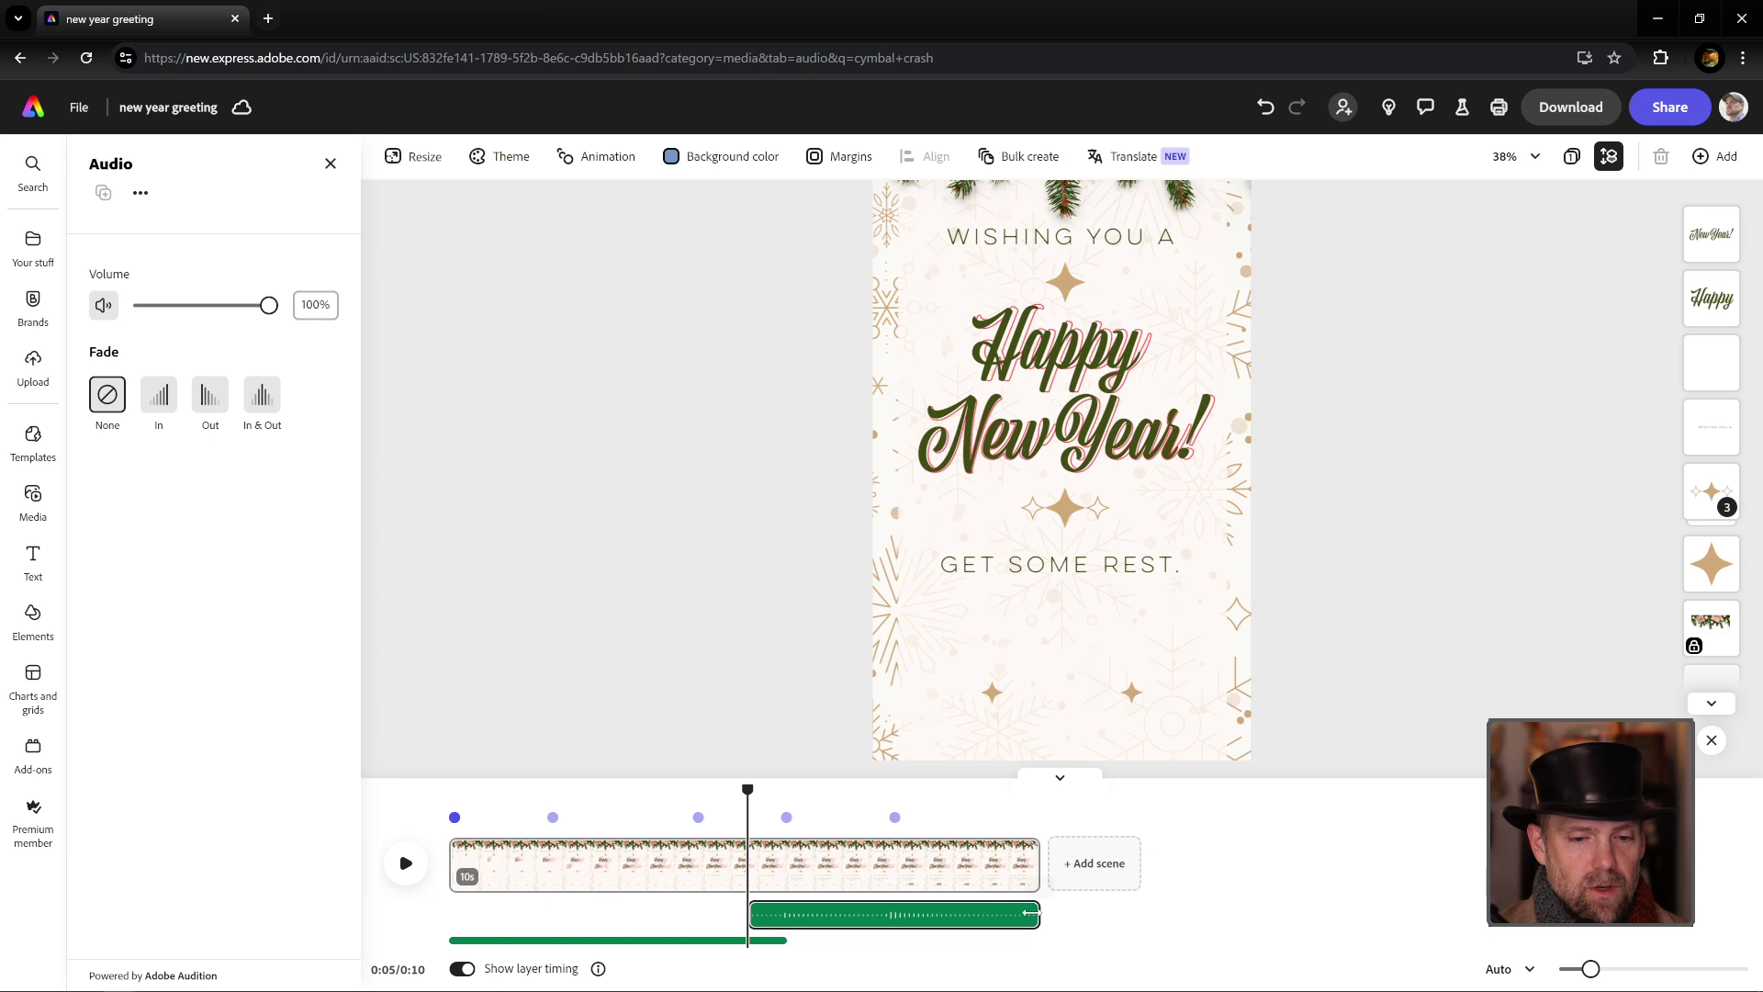
{"action": "left_click_drag", "start_coordinate": [1029, 914], "coordinate": [879, 910]}
{"action": "left_click_drag", "start_coordinate": [758, 914], "coordinate": [787, 917]}
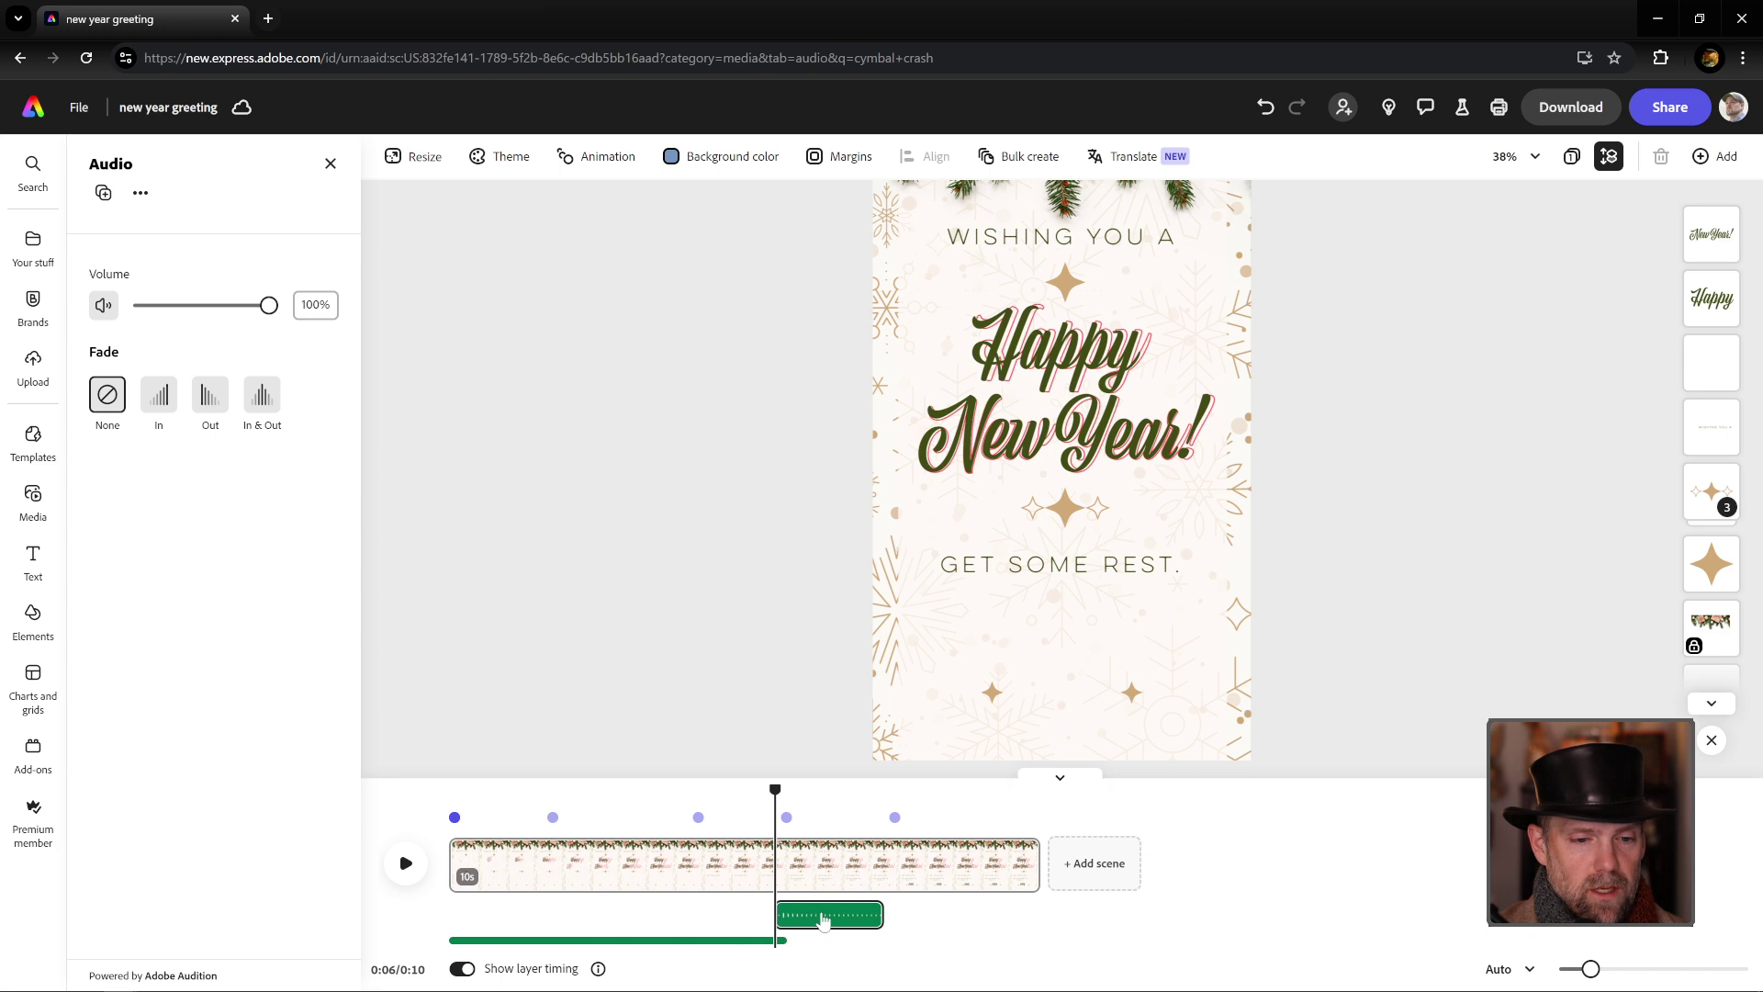
{"action": "left_click", "coordinate": [823, 919]}
Step: Play the section around the cymbal crash, from about 3 to 7 seconds, to check its timing against the music
{"action": "left_click_drag", "start_coordinate": [773, 791], "coordinate": [635, 798]}
{"action": "key", "text": "space"}
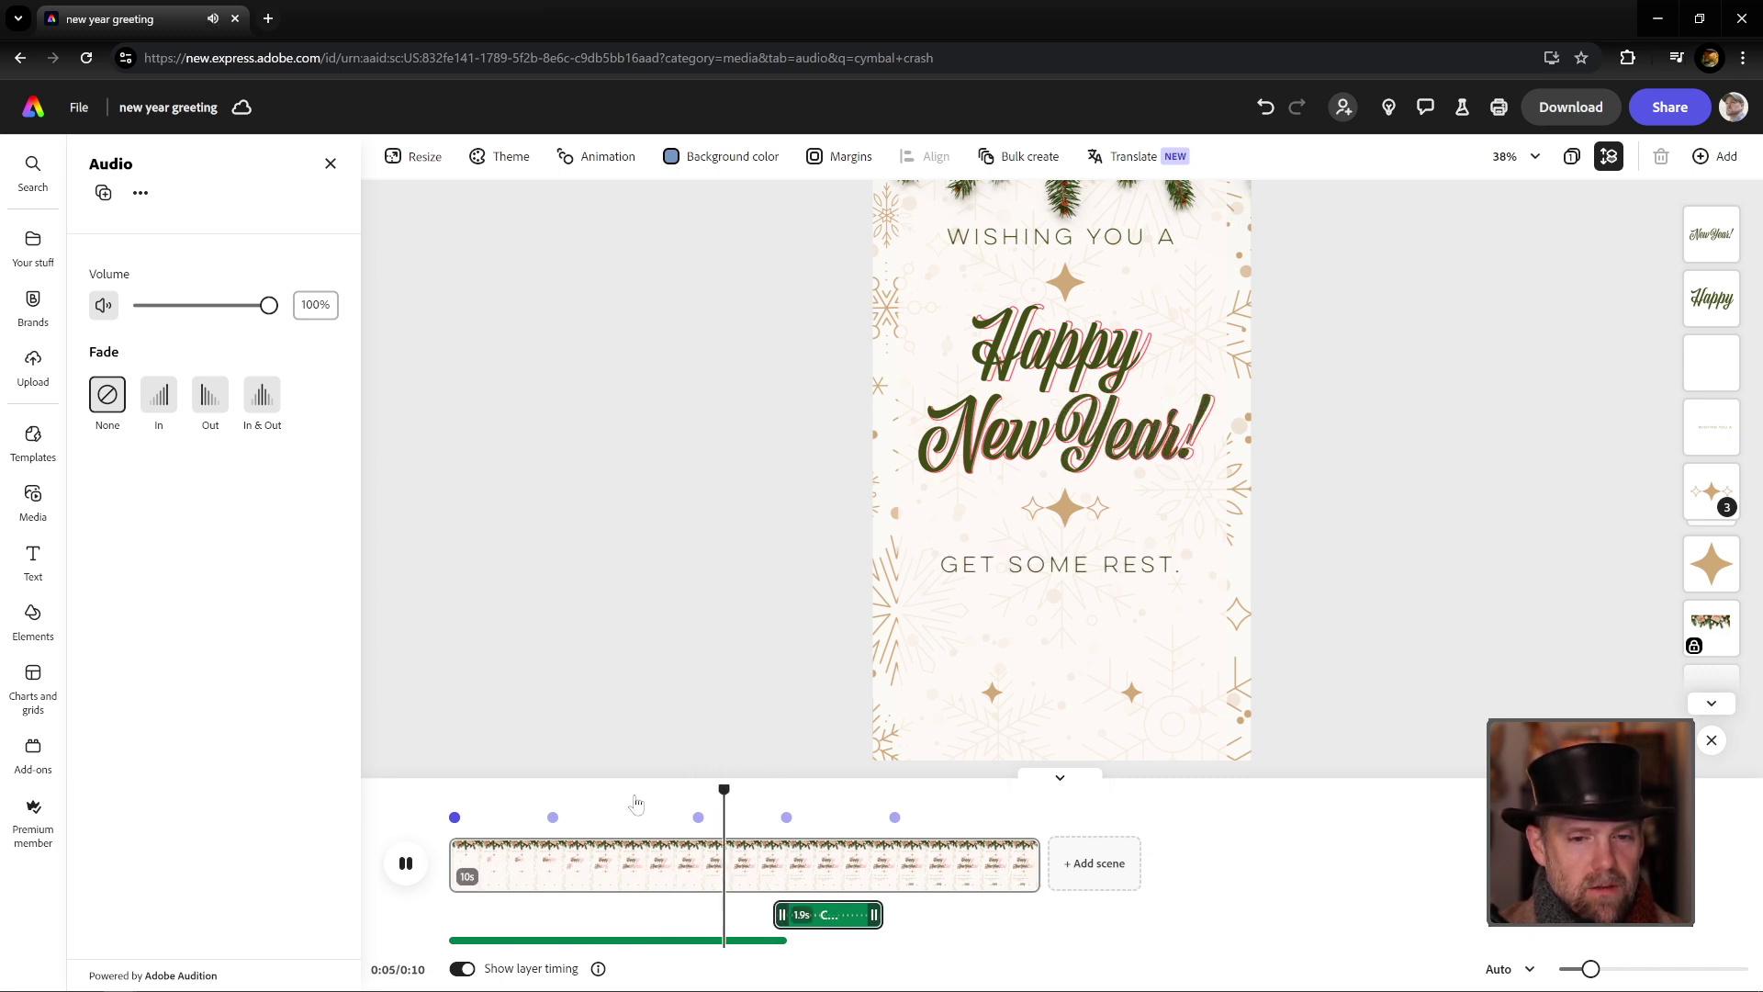
{"action": "key", "text": "space"}
{"action": "mouse_move", "coordinate": [753, 795]}
{"action": "left_mouse_down"}
{"action": "mouse_move", "coordinate": [669, 795]}
{"action": "mouse_move", "coordinate": [777, 796]}
{"action": "mouse_move", "coordinate": [748, 795]}
{"action": "left_mouse_up"}
{"action": "key", "text": "space"}
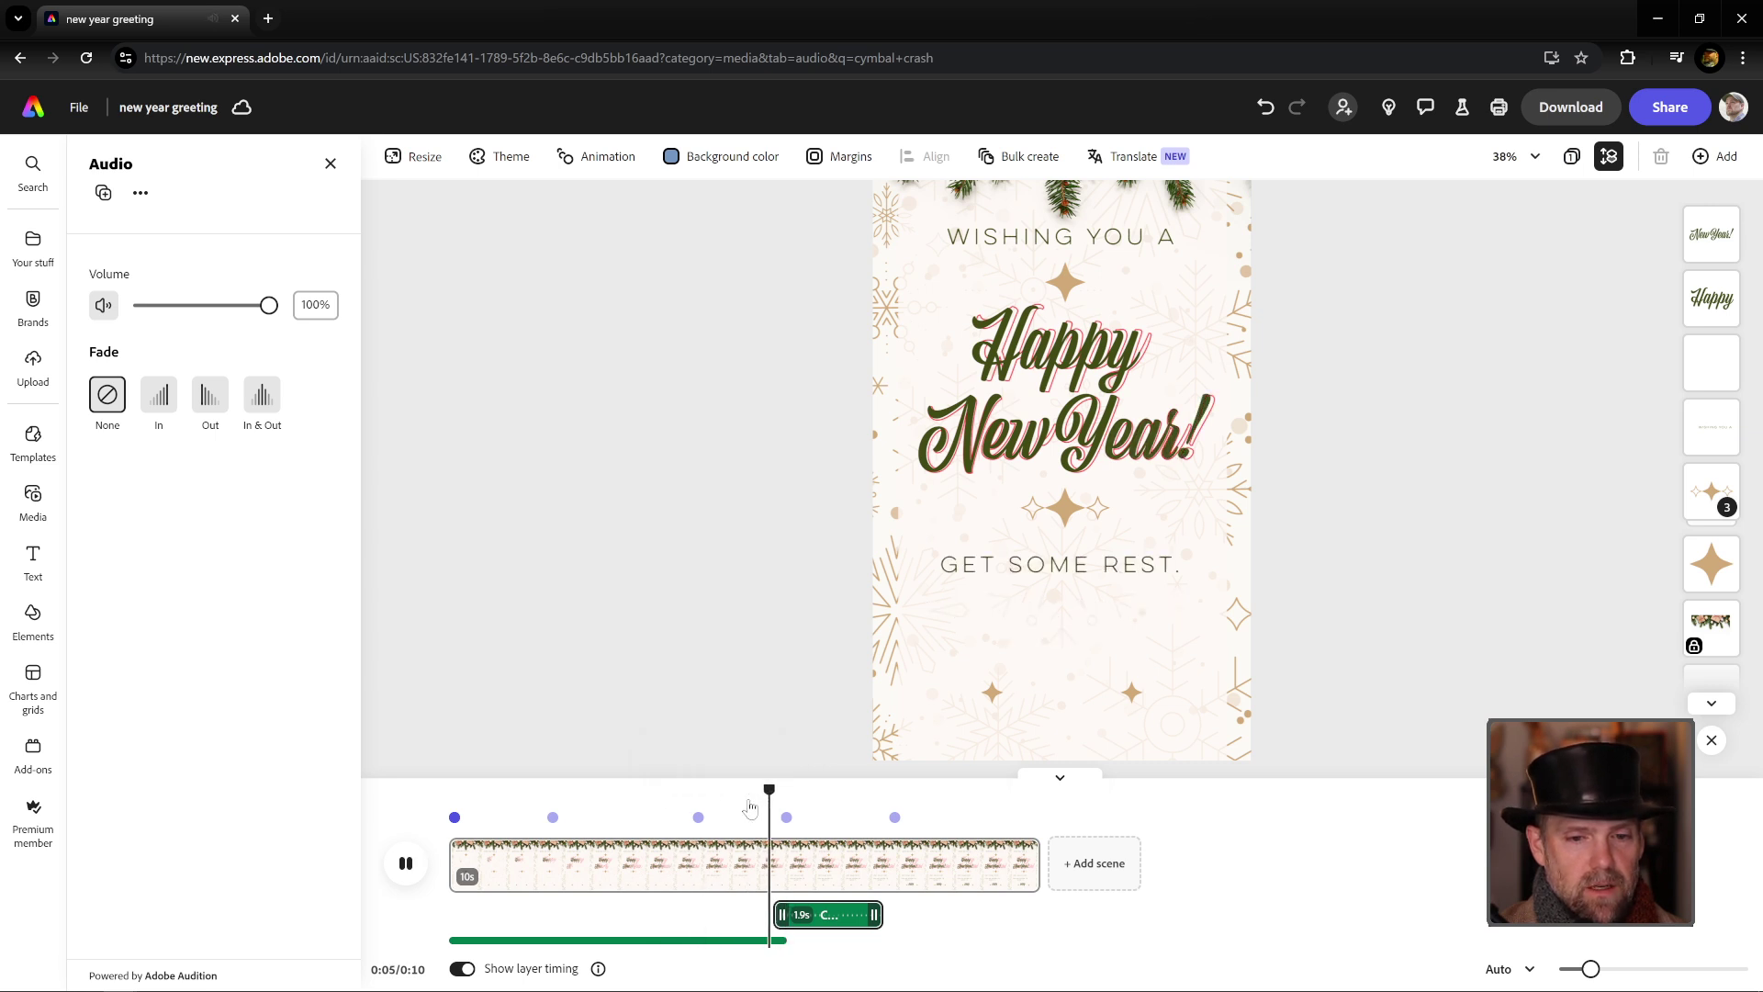
{"action": "key", "text": "space"}
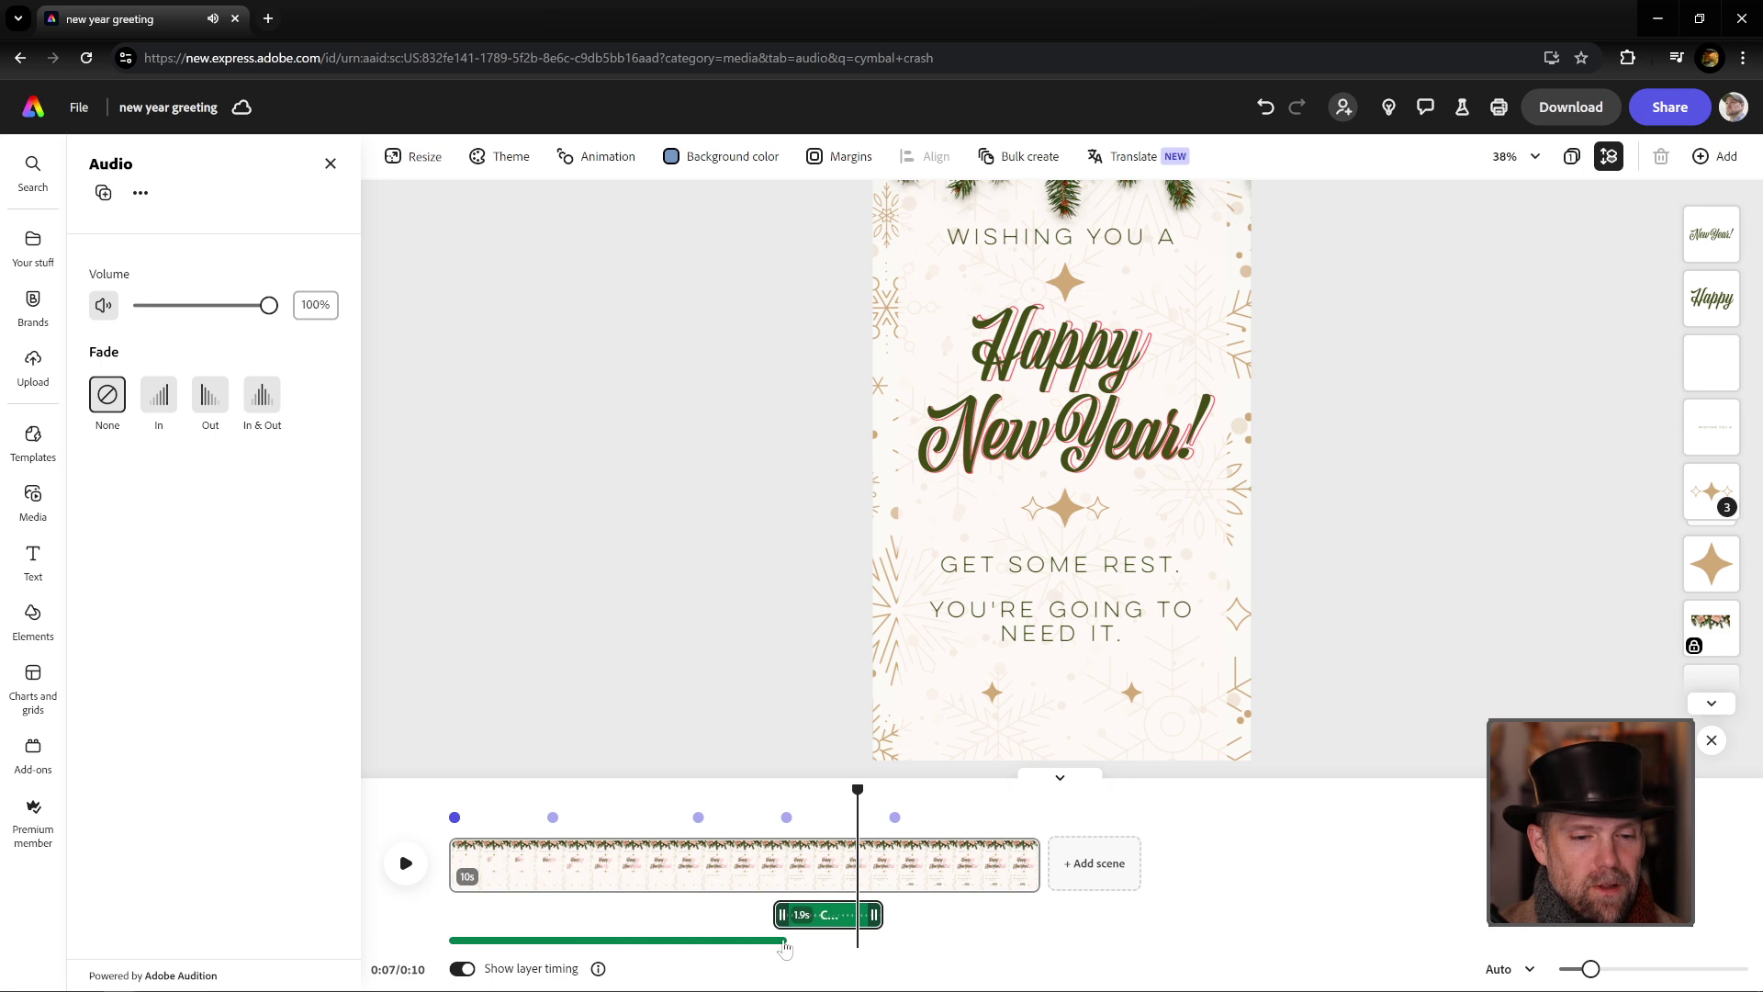
Step: Extend the end of the Christmas Carol clip to about 5.9 seconds and reselect the cymbal crash clip
{"action": "left_click", "coordinate": [782, 949]}
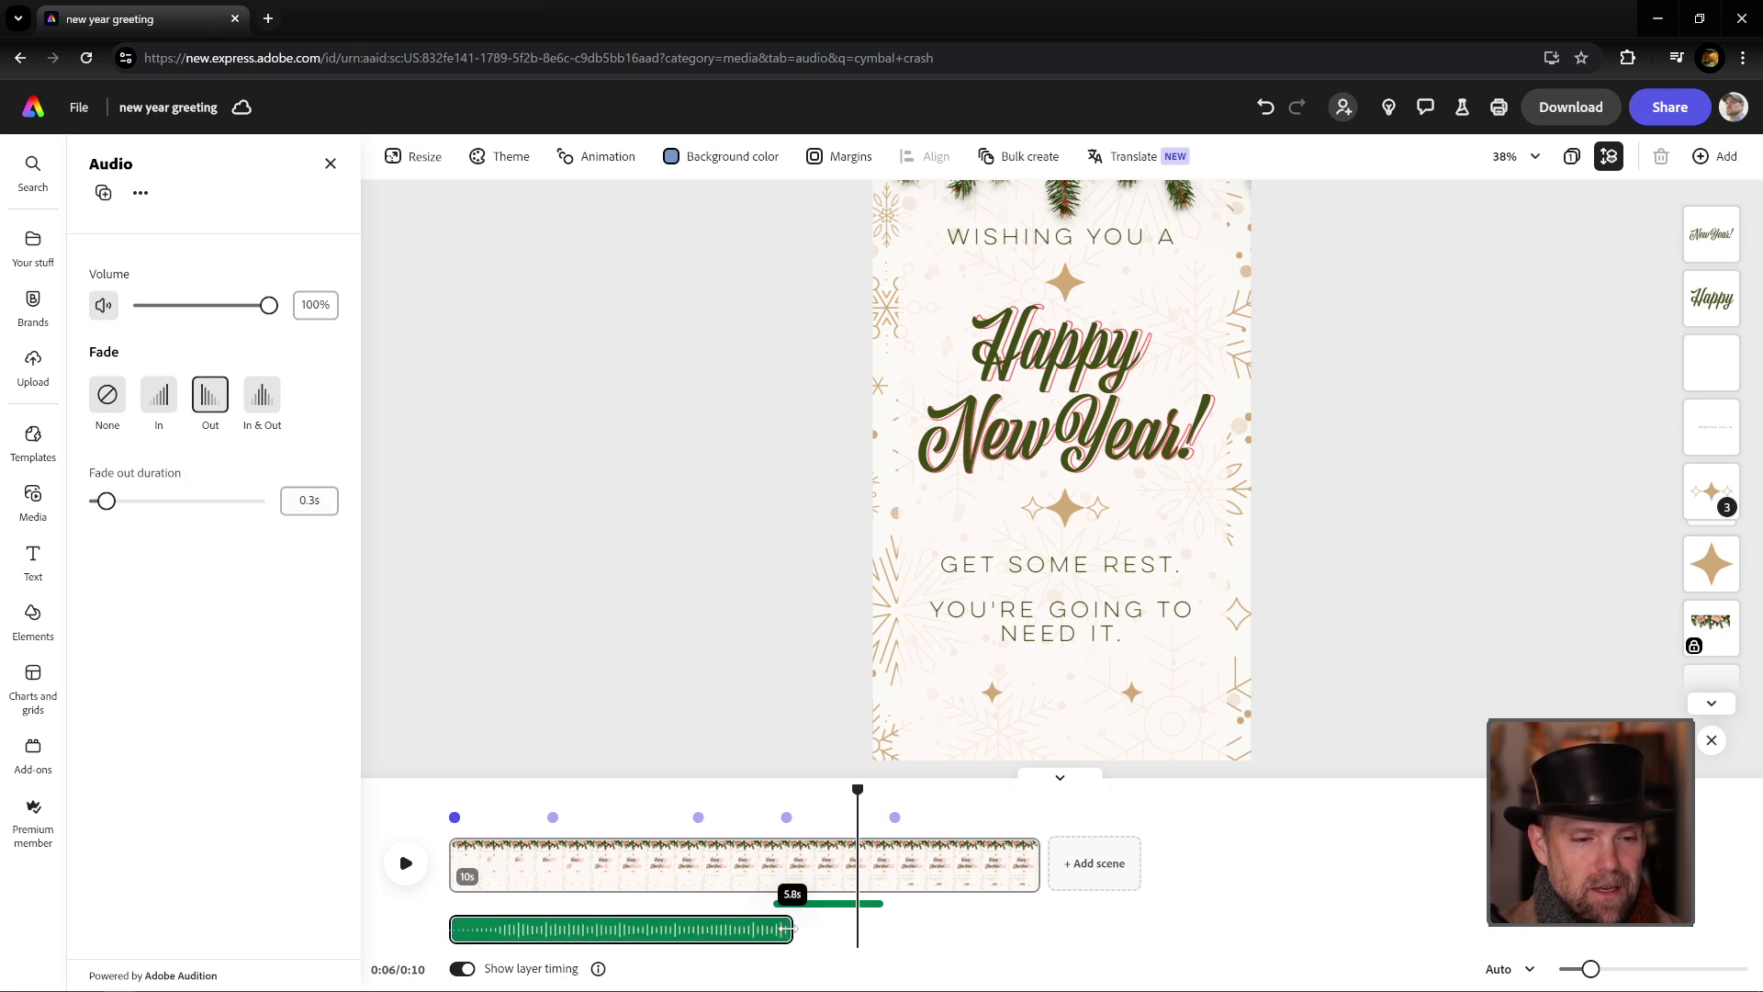
{"action": "left_click", "coordinate": [725, 934]}
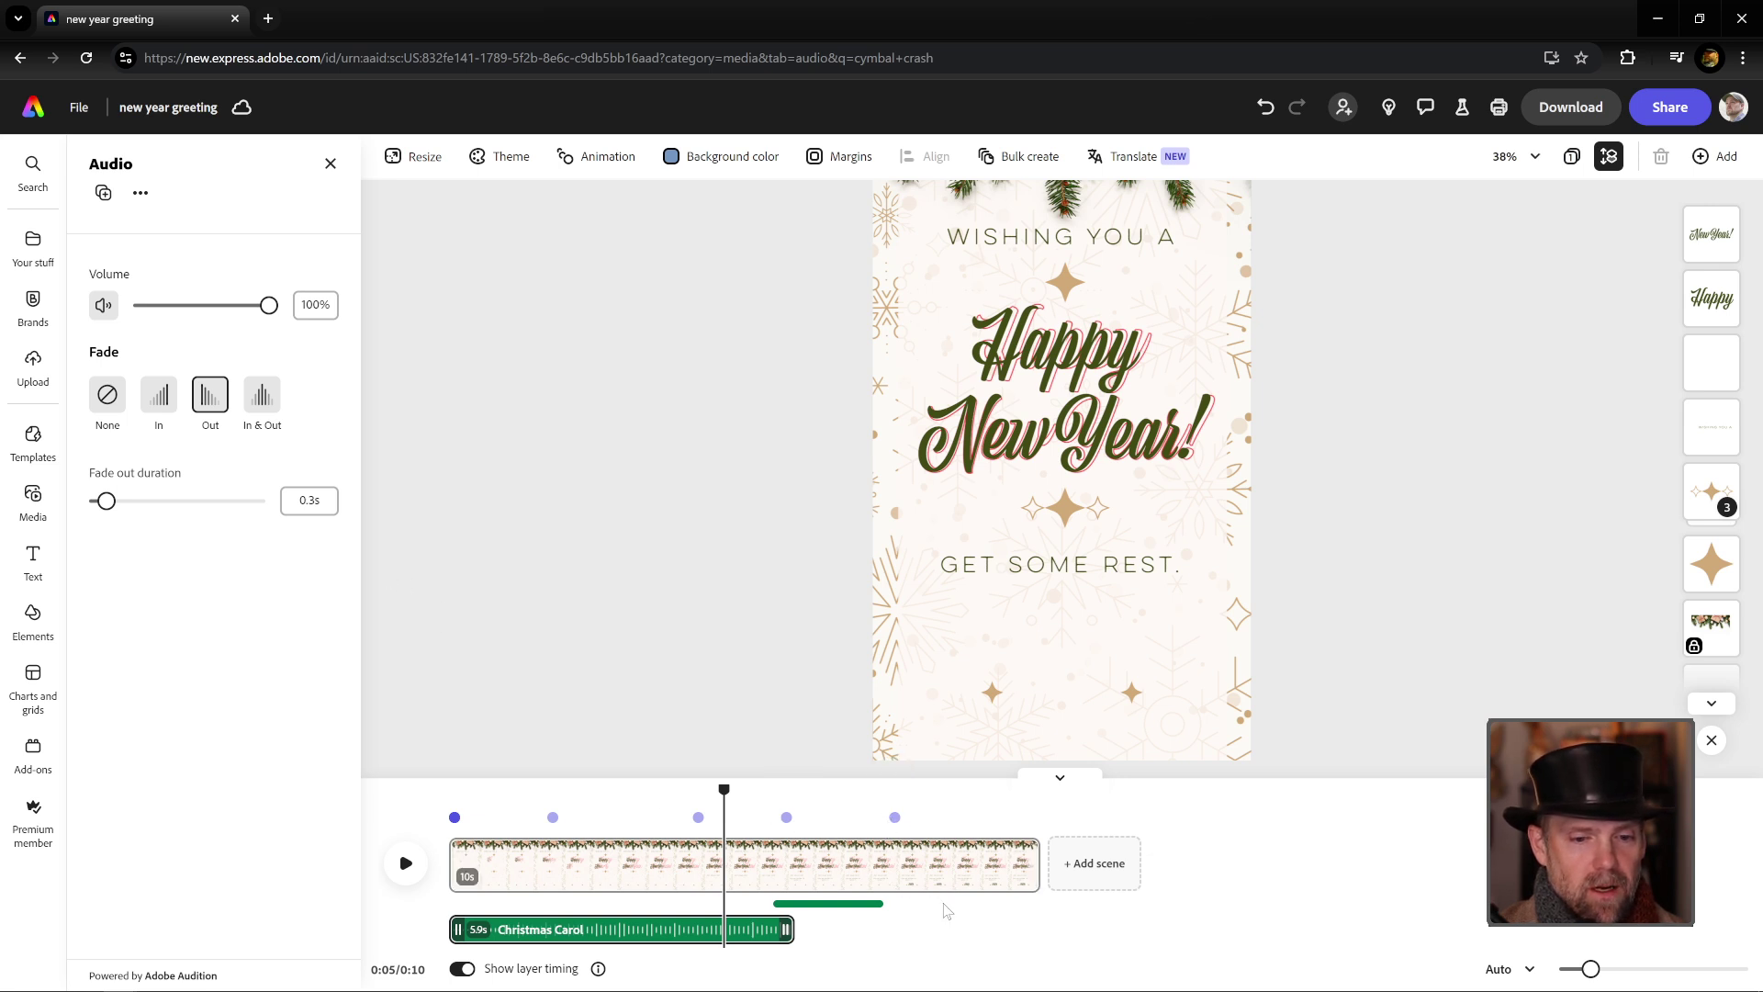
{"action": "left_click", "coordinate": [33, 501]}
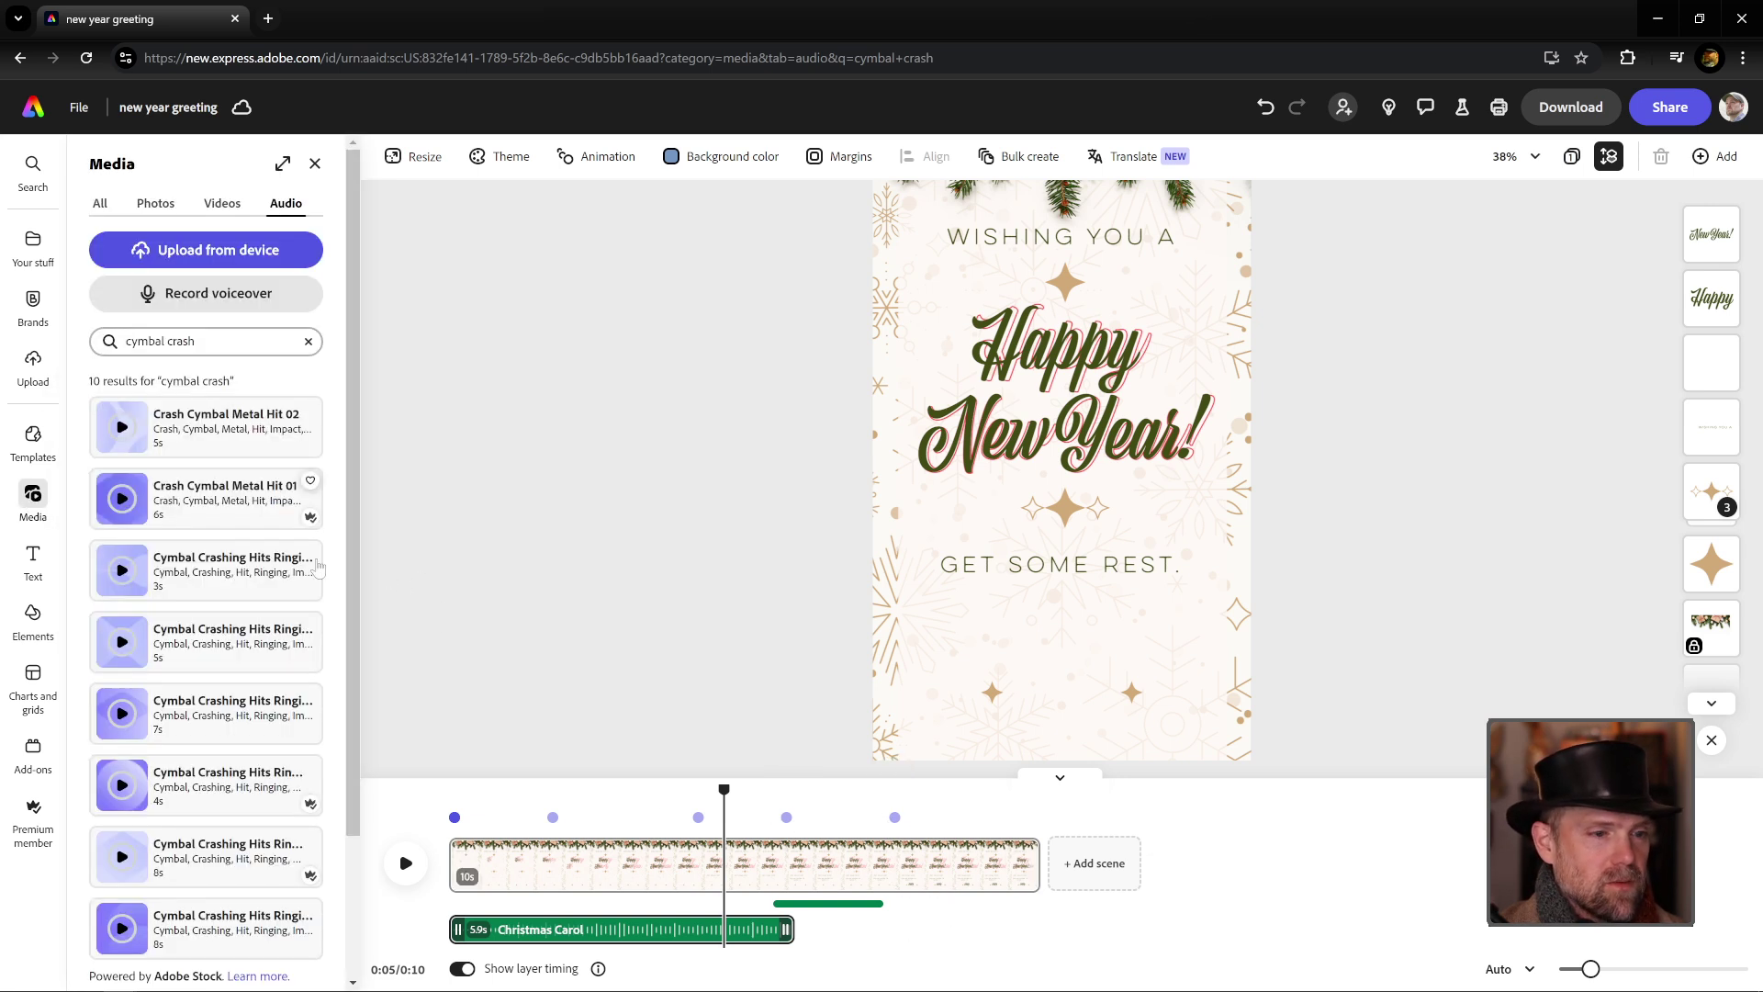
{"action": "left_click_drag", "start_coordinate": [836, 909], "coordinate": [832, 913]}
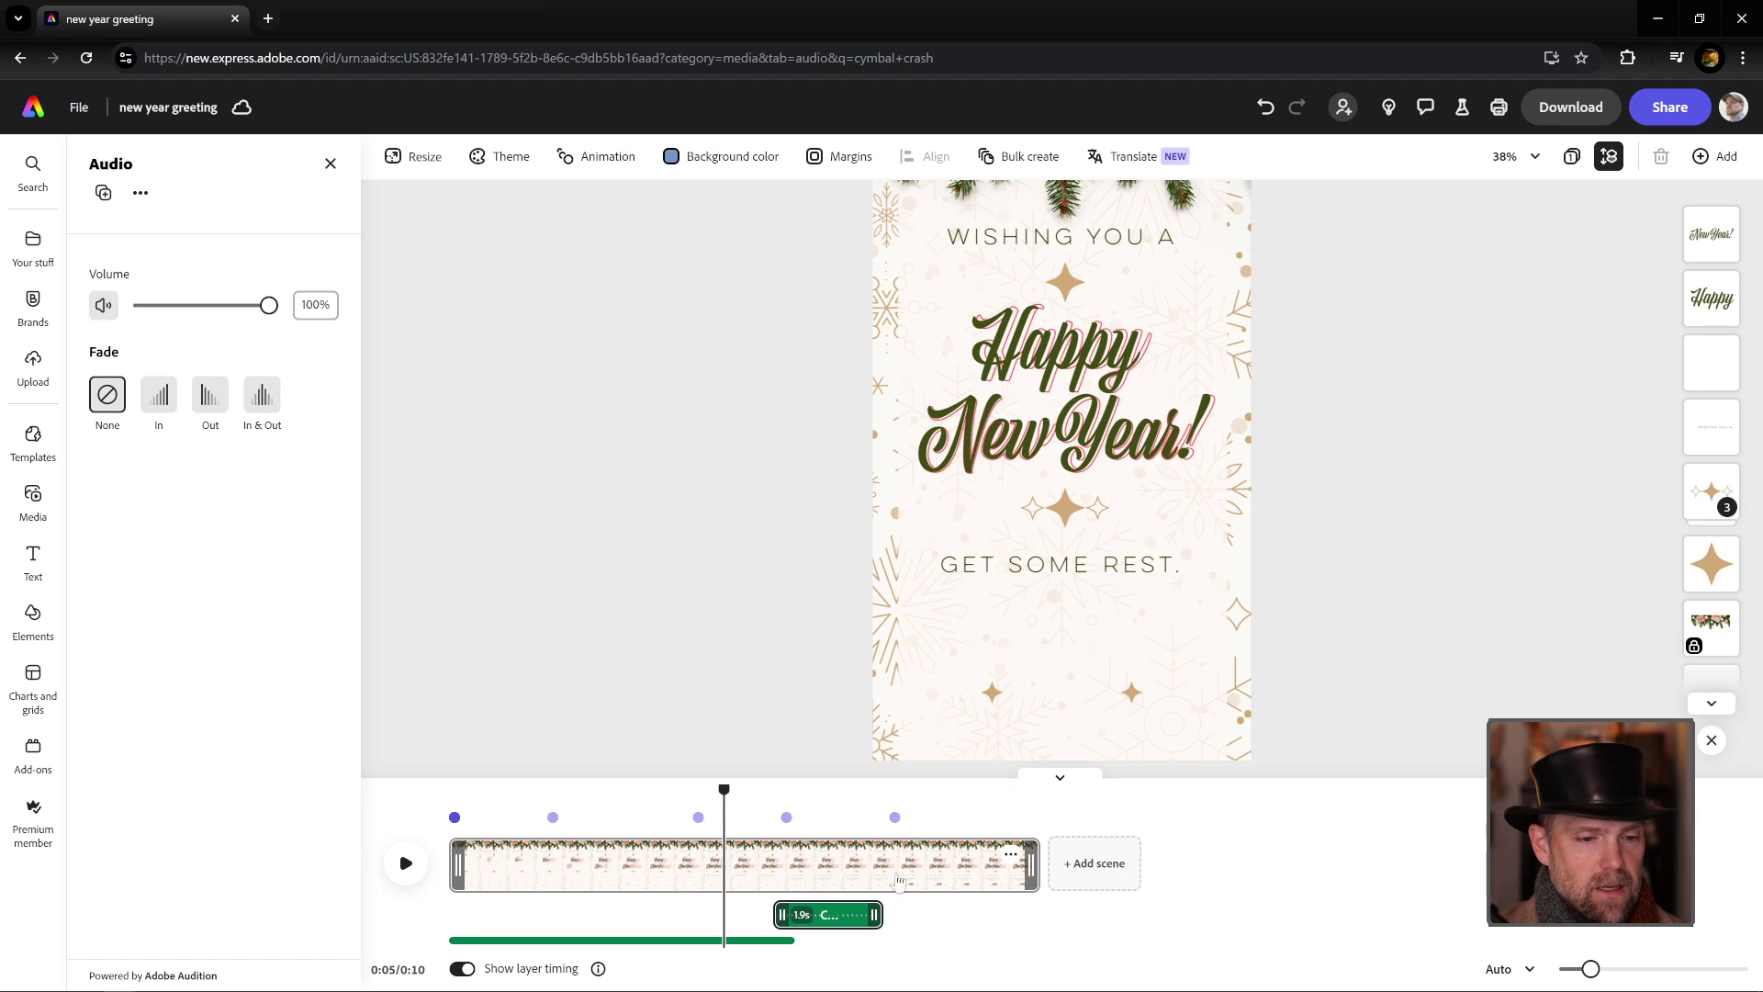
Step: Search the audio library for "boom", preview the first Boom Impact Deep Distant sound, and add it at about 8 seconds
{"action": "left_click", "coordinate": [894, 796]}
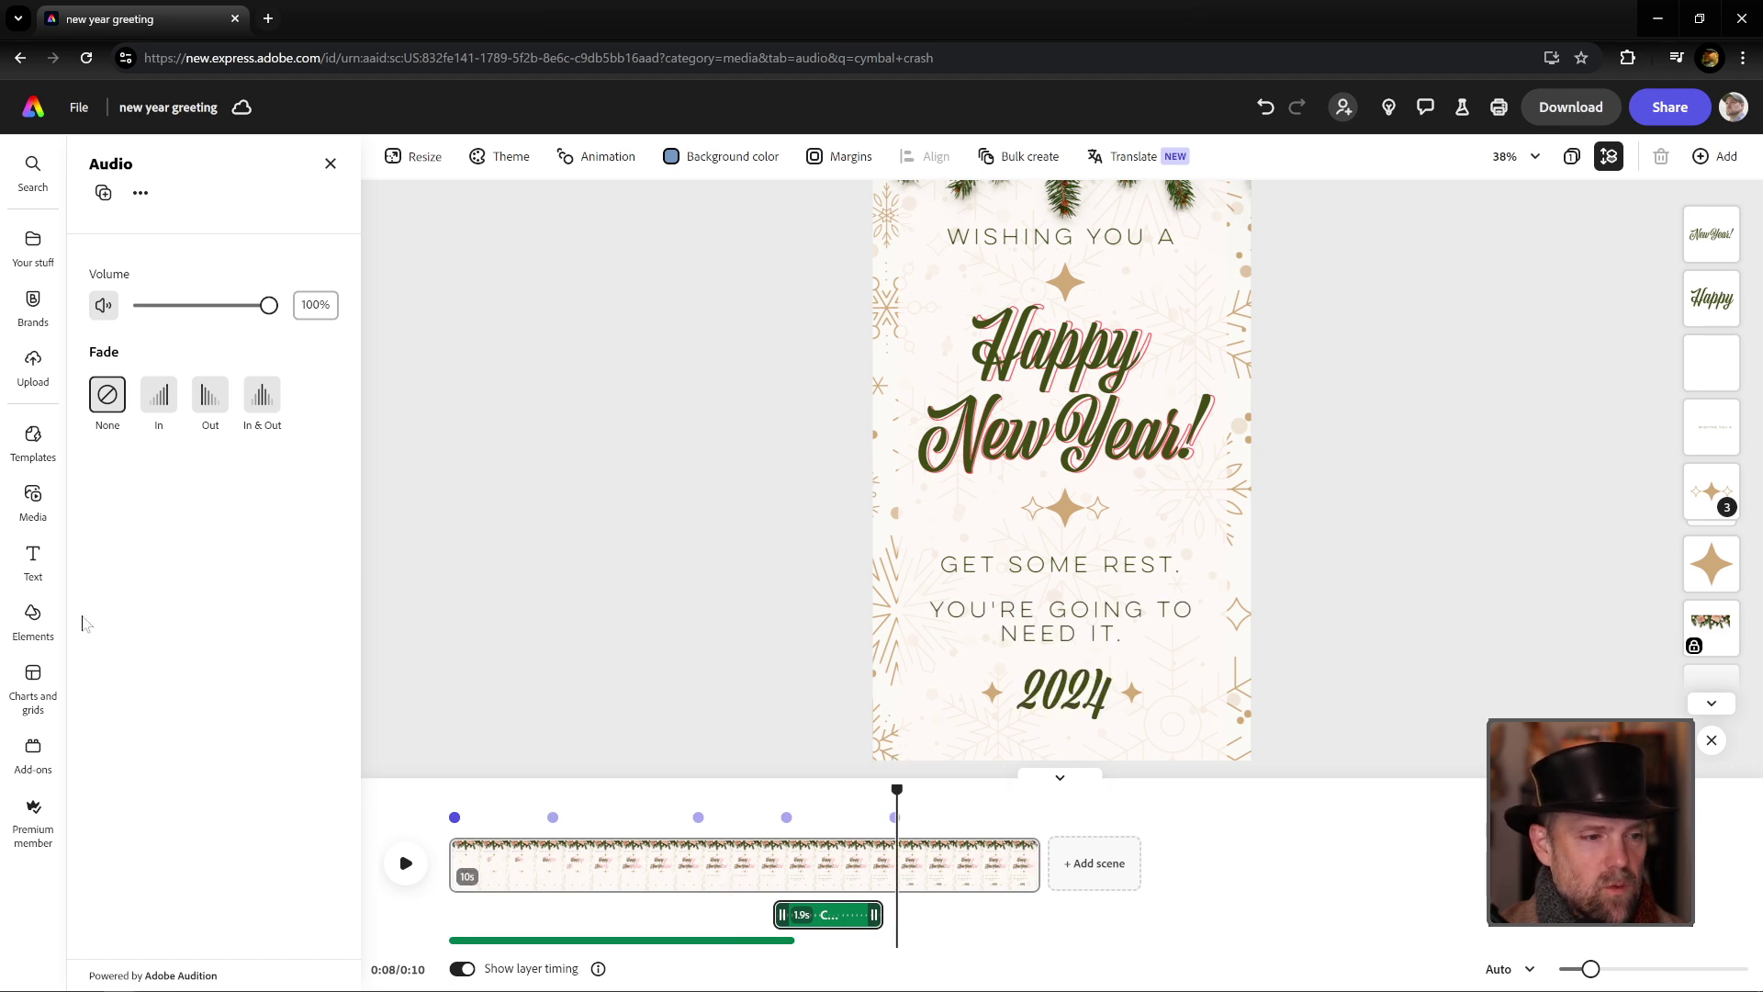
{"action": "left_click", "coordinate": [33, 495]}
{"action": "left_click_drag", "start_coordinate": [221, 335], "coordinate": [75, 342]}
{"action": "type", "text": "boomp"}
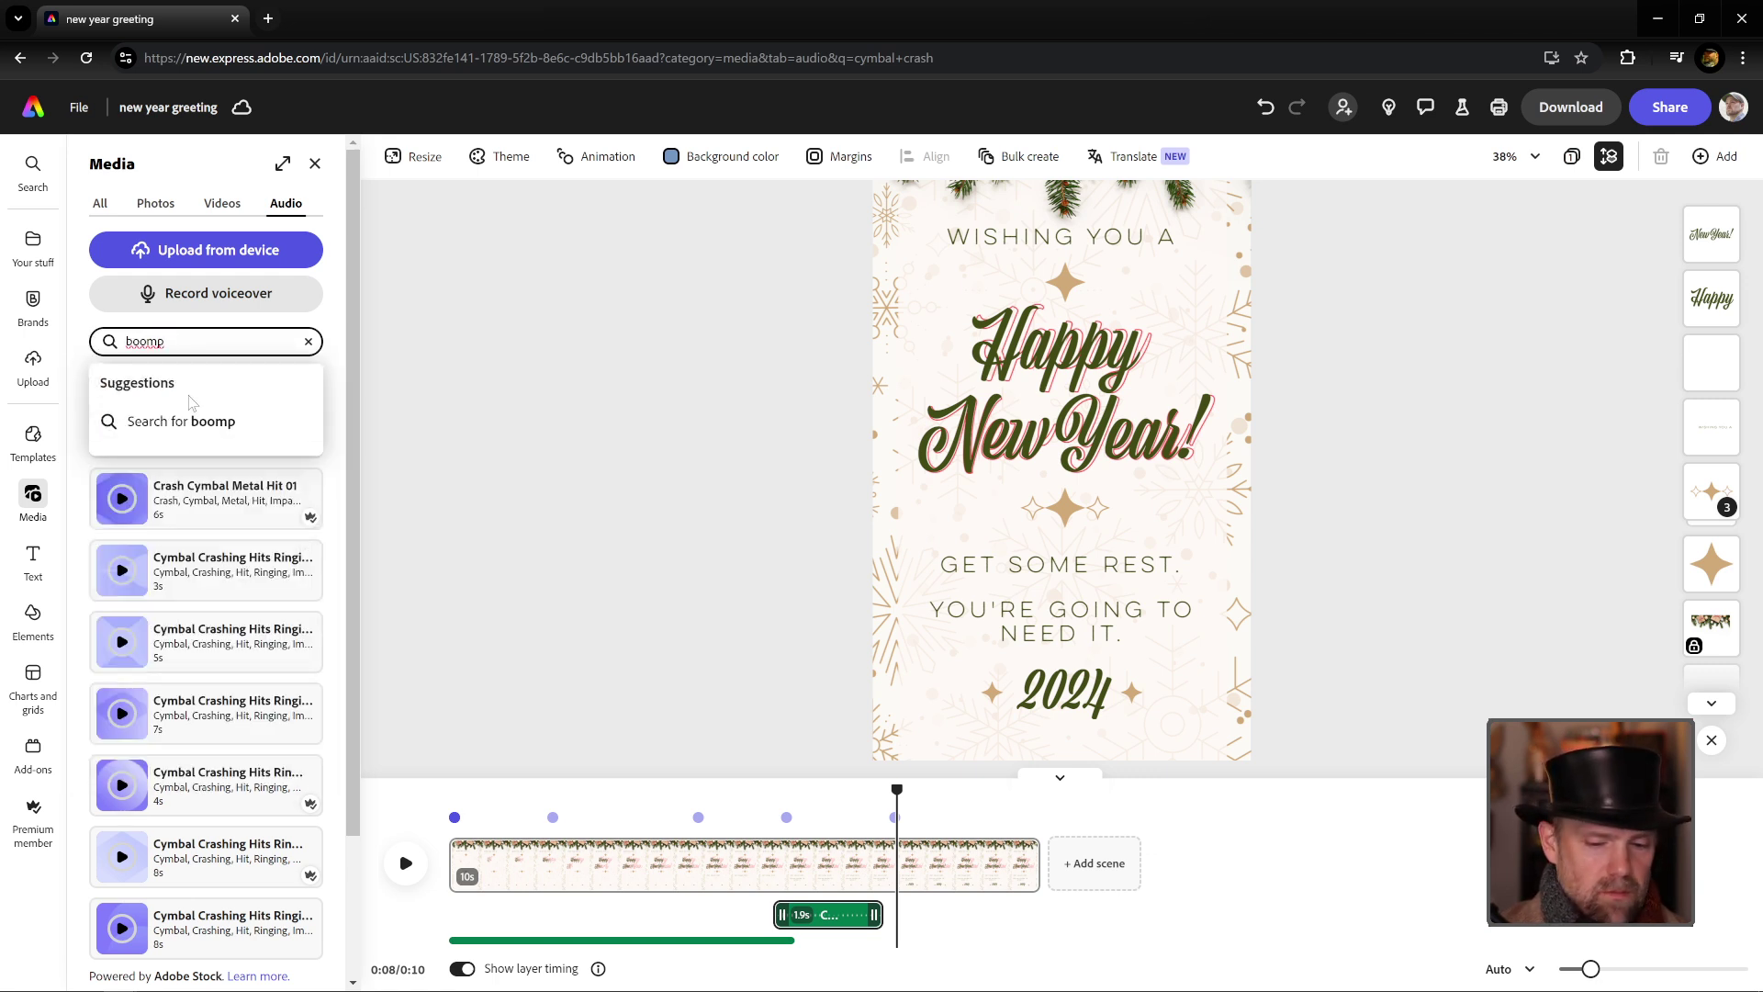
{"action": "type", "text": "m"}
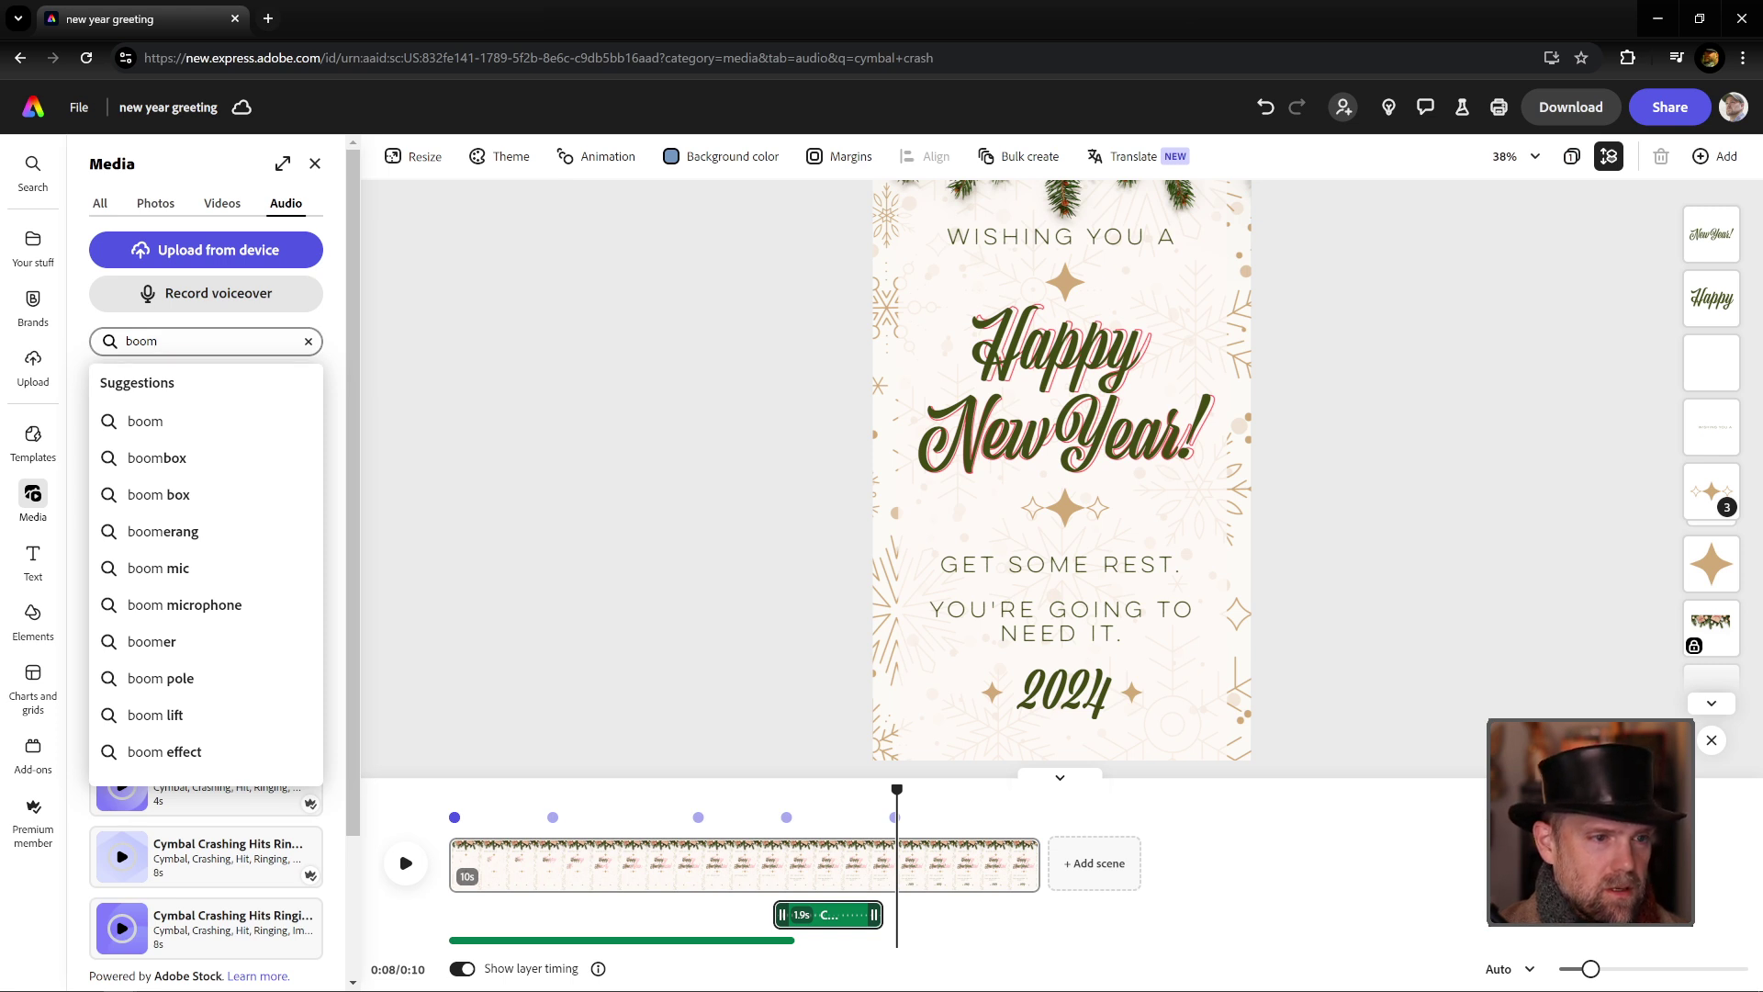
{"action": "left_click", "coordinate": [187, 406]}
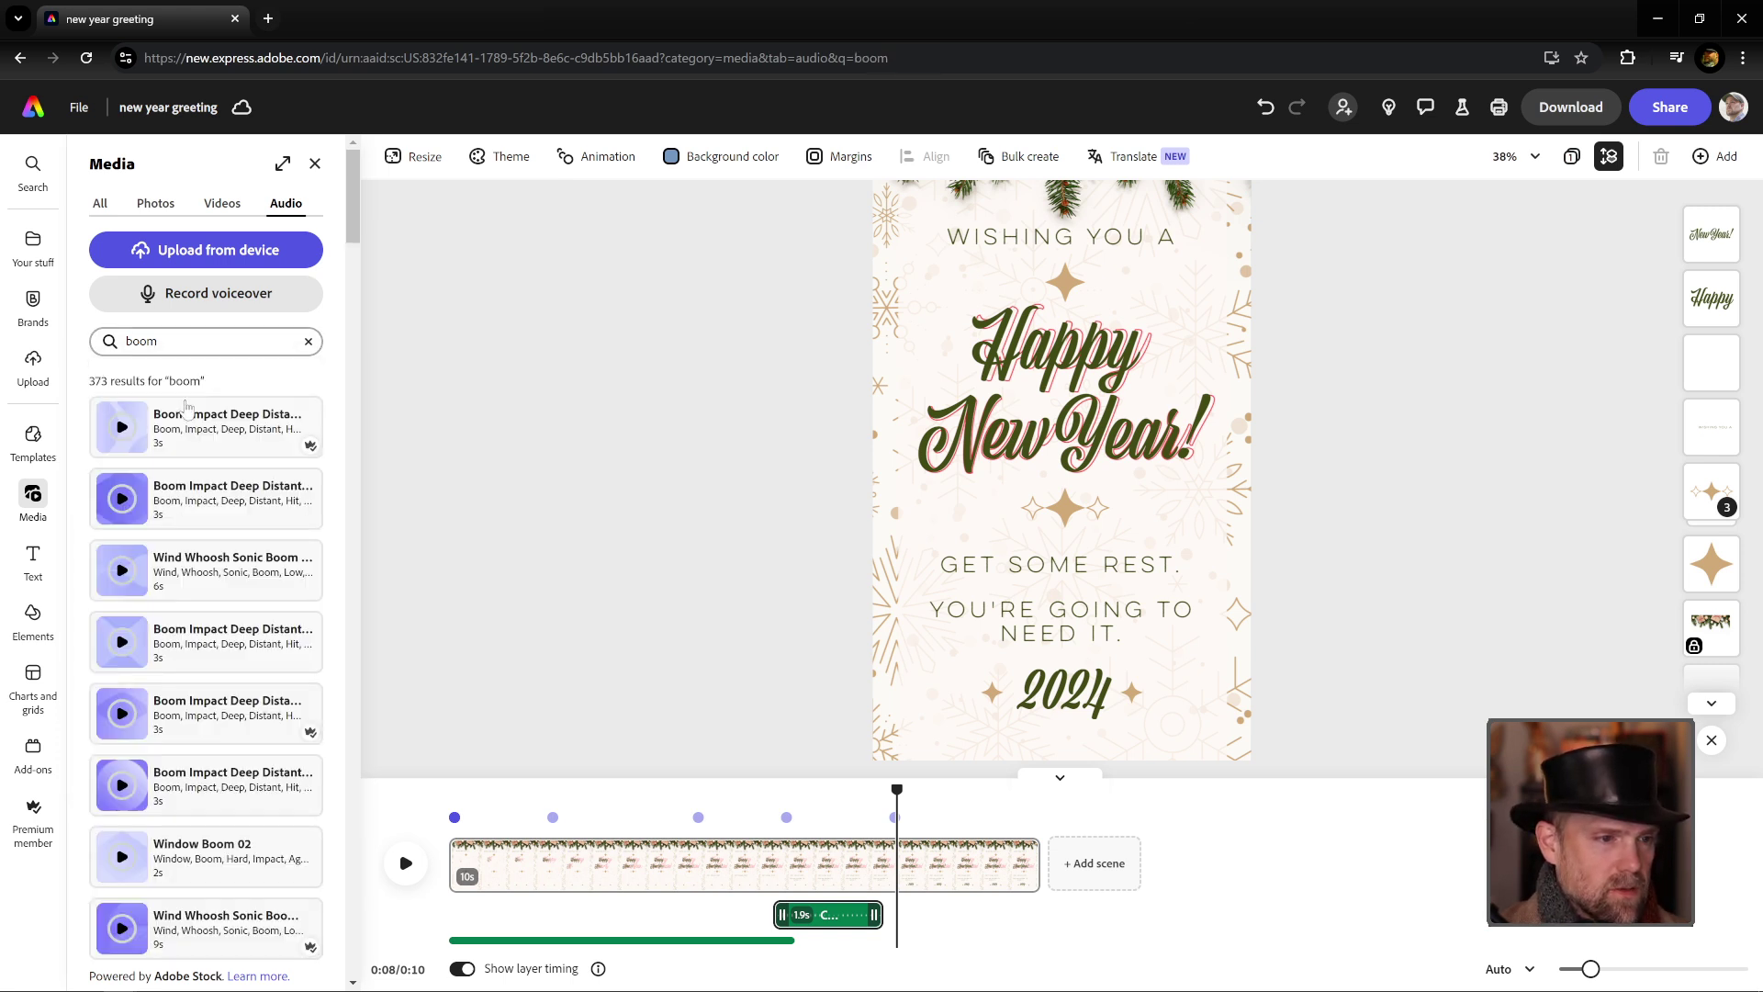
{"action": "left_click", "coordinate": [122, 428]}
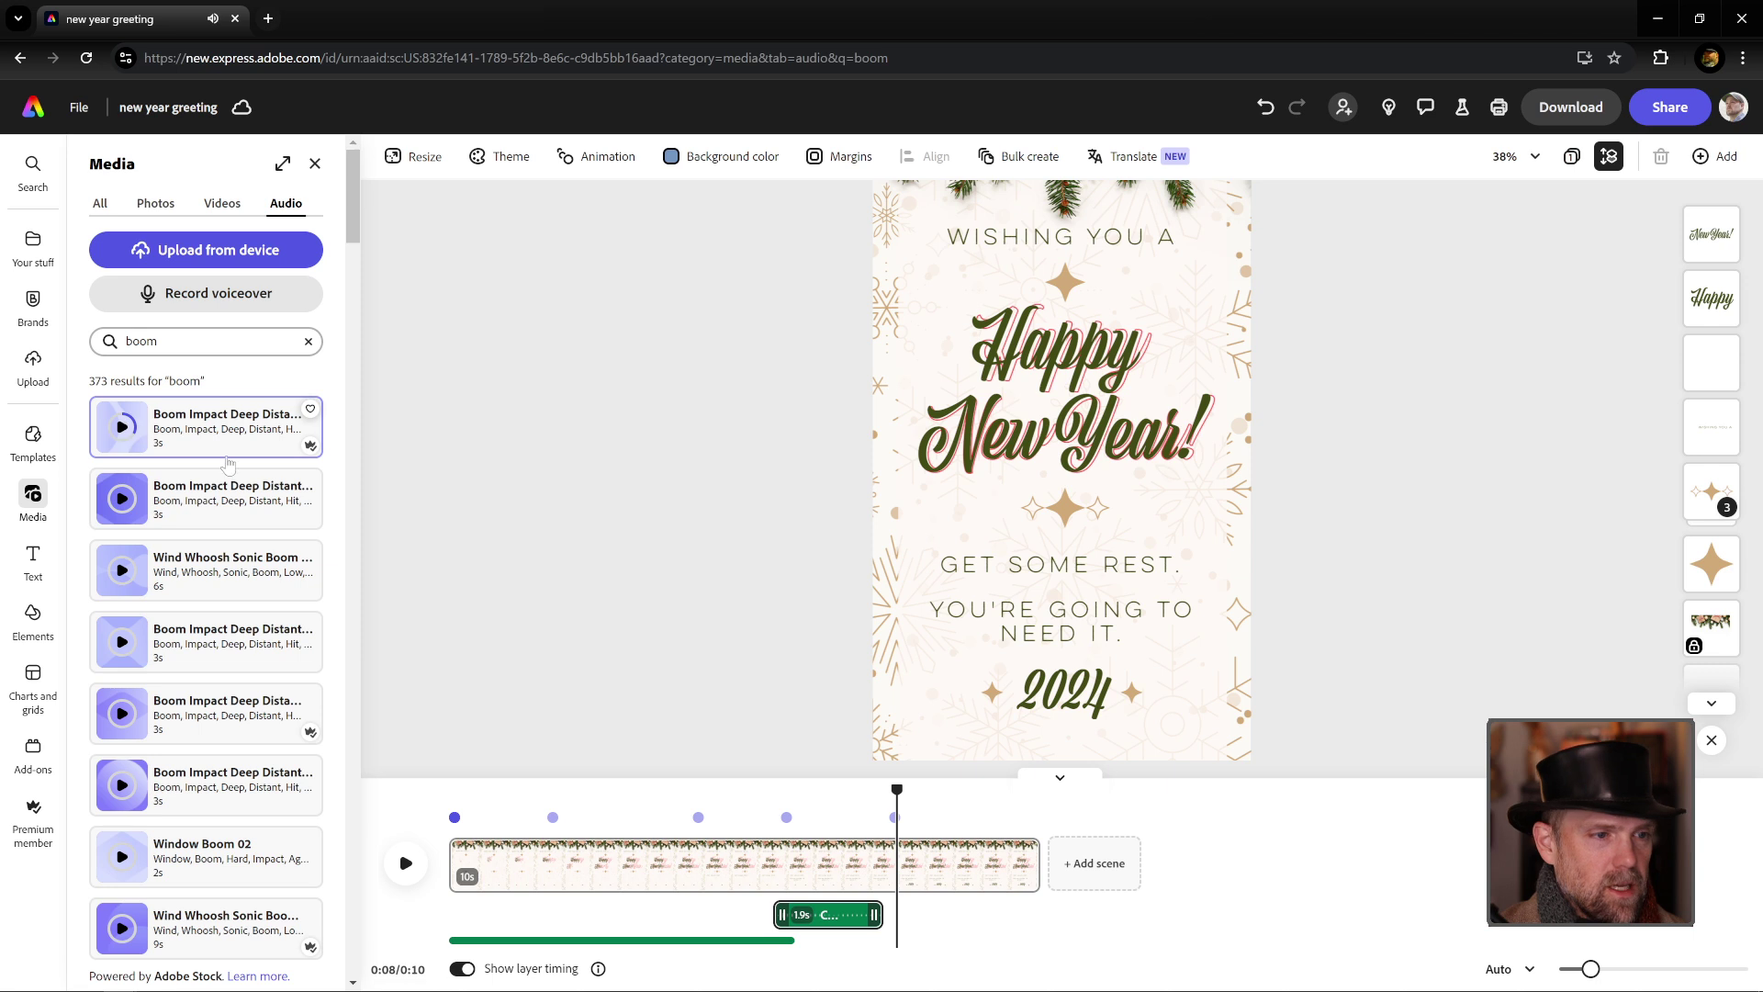
{"action": "left_click", "coordinate": [218, 424]}
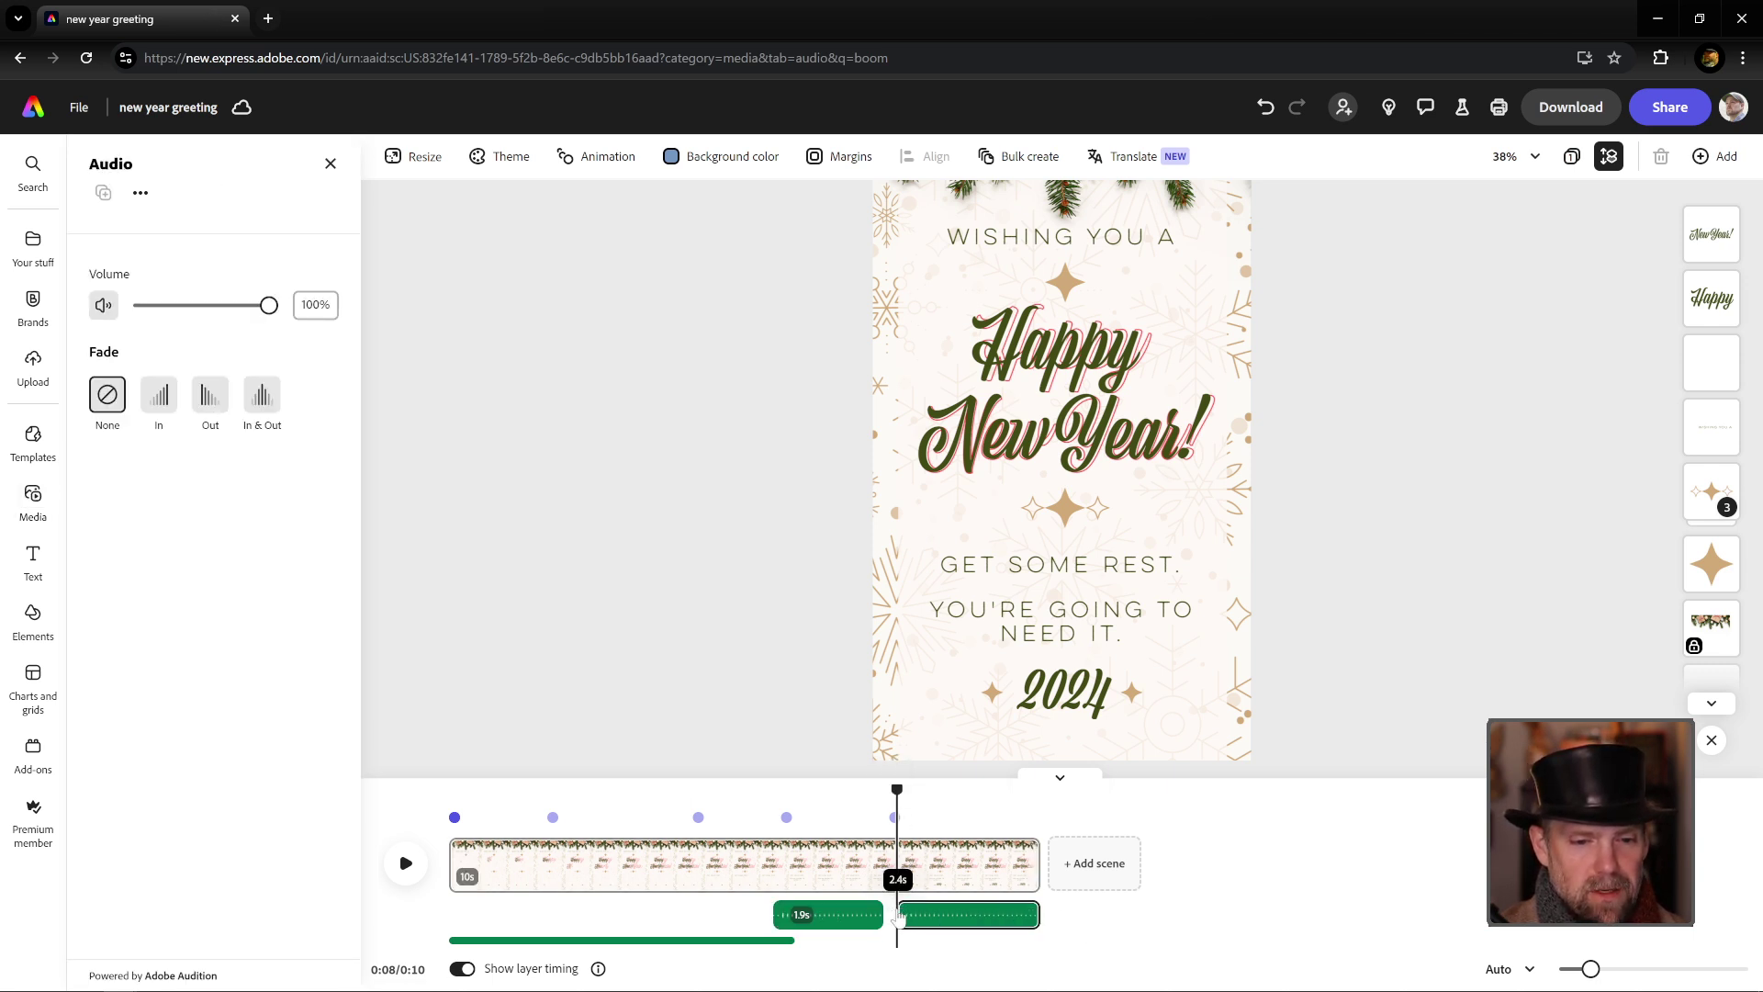
Step: Start the boom clip slightly earlier, just before 2024 appears, giving it a length of 2.6 seconds
{"action": "left_click_drag", "start_coordinate": [896, 788], "coordinate": [893, 787]}
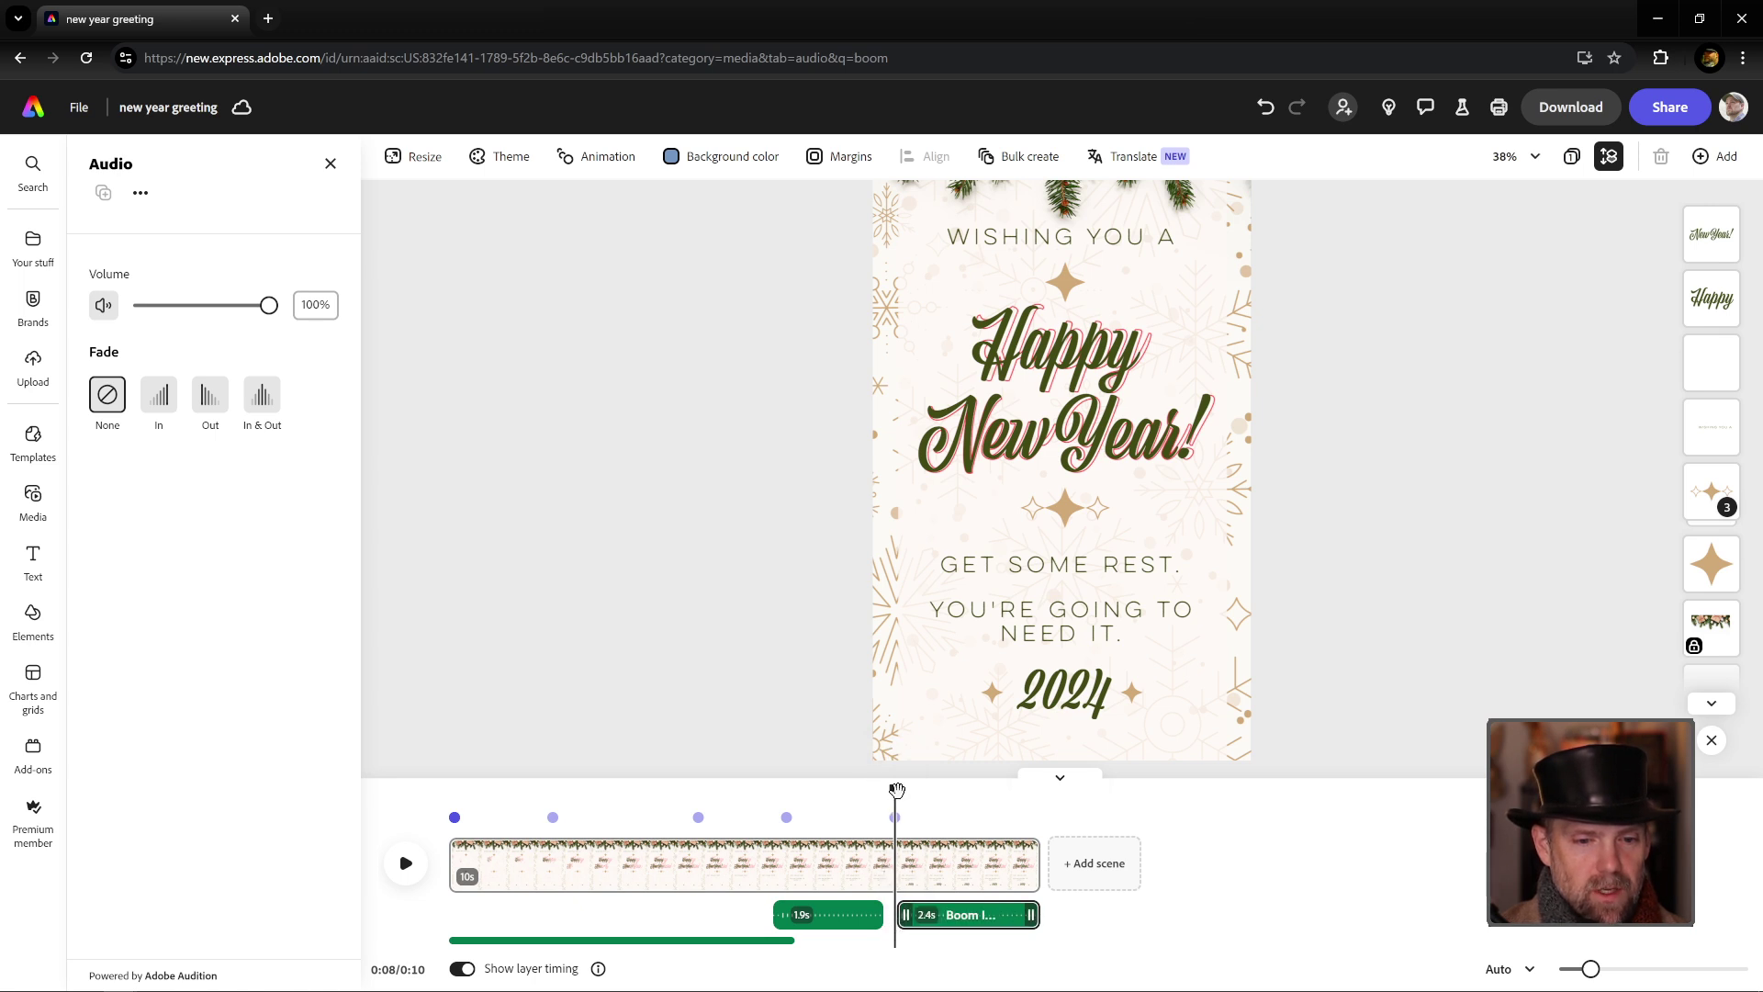
{"action": "left_click_drag", "start_coordinate": [896, 790], "coordinate": [886, 790]}
{"action": "mouse_move", "coordinate": [928, 923]}
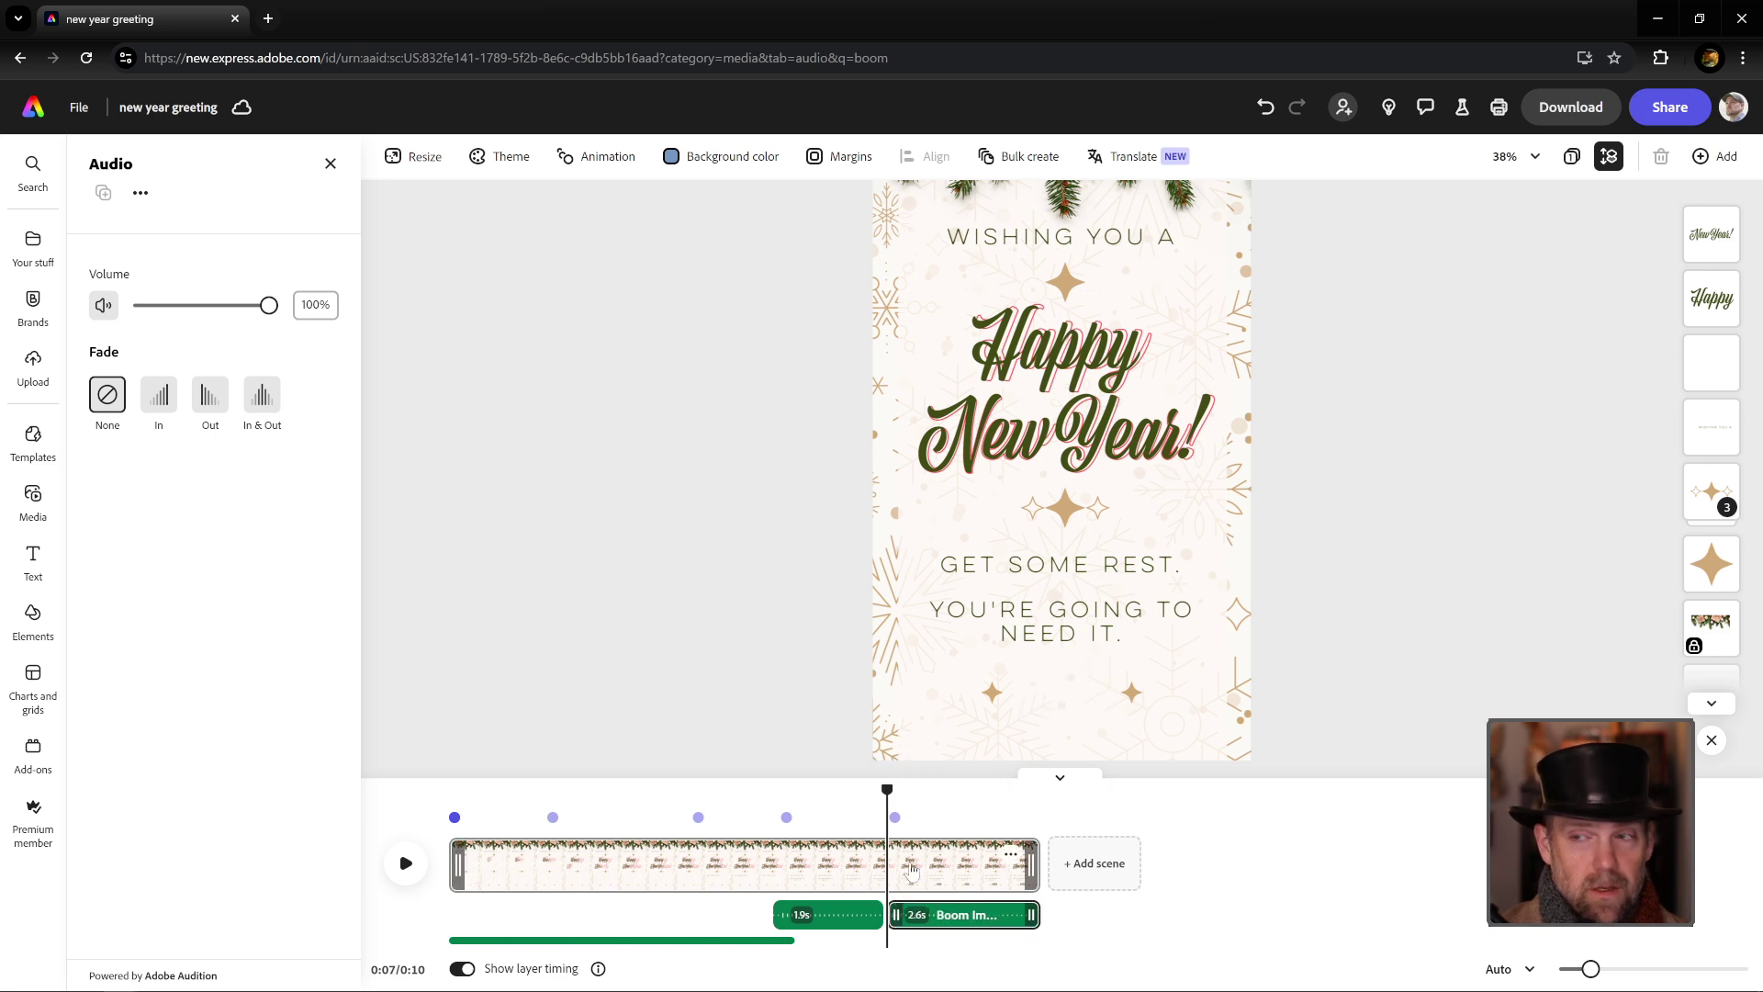
Step: Play the new year greeting from the beginning to check the music together with both sound effects
{"action": "left_click_drag", "start_coordinate": [884, 795], "coordinate": [296, 791]}
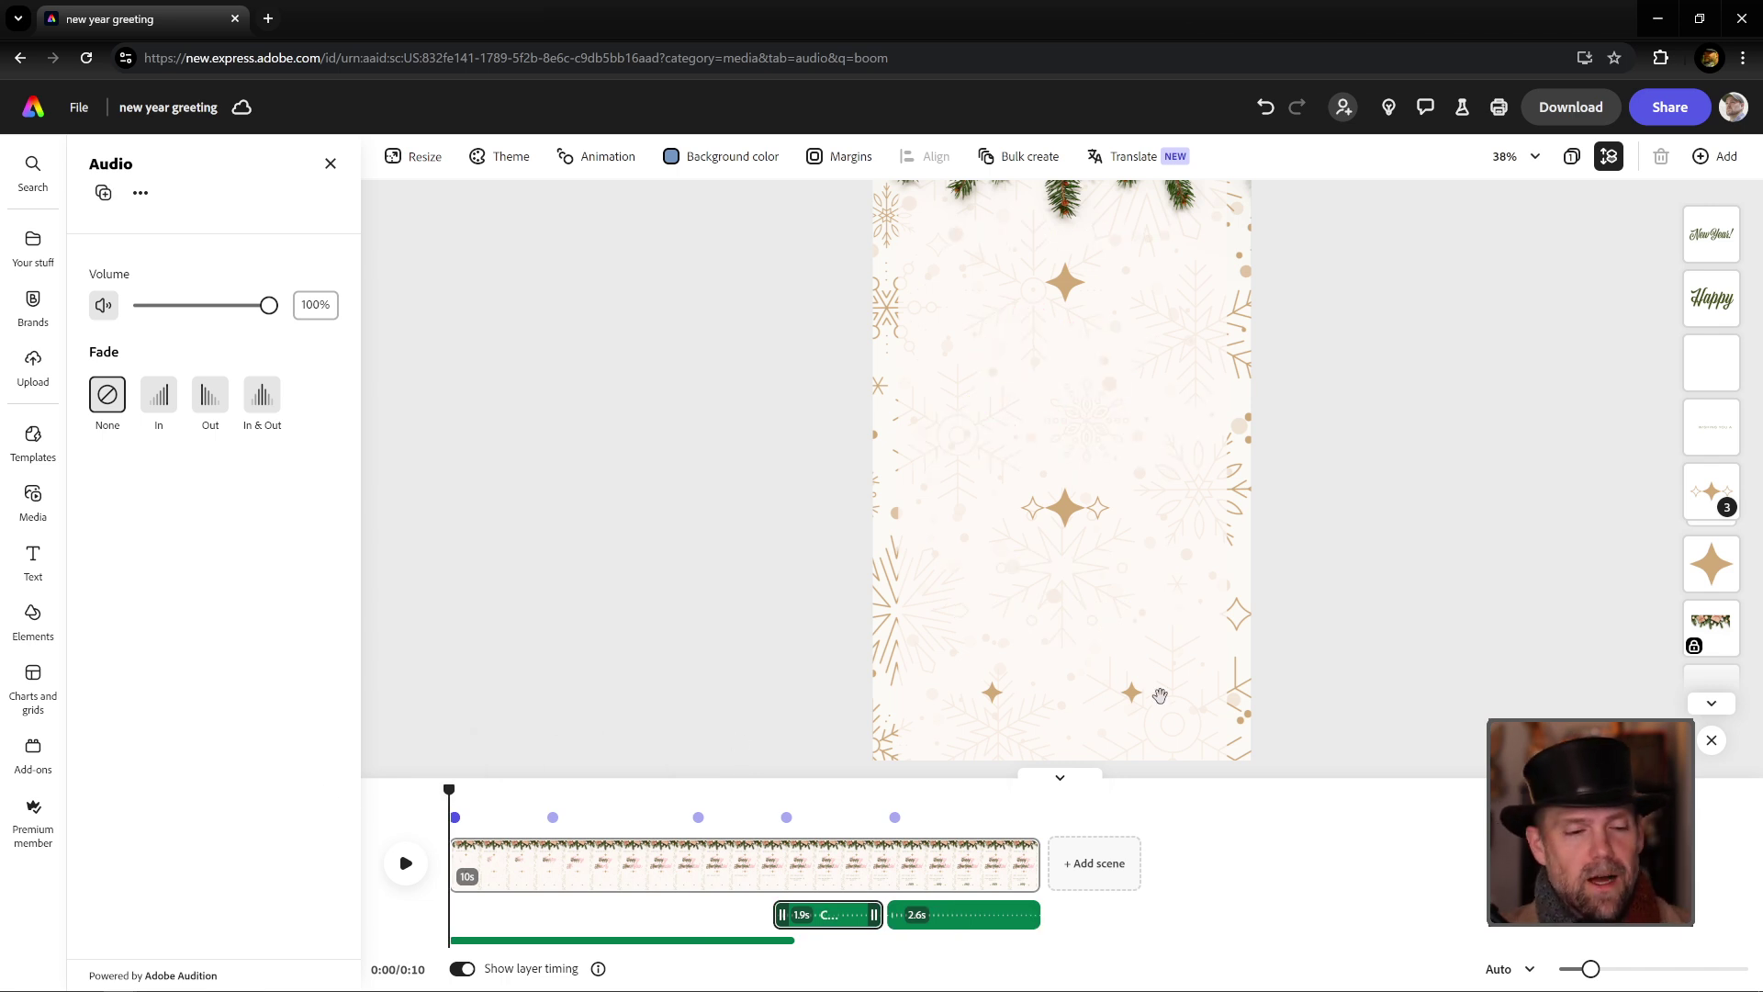
{"action": "key", "text": "space"}
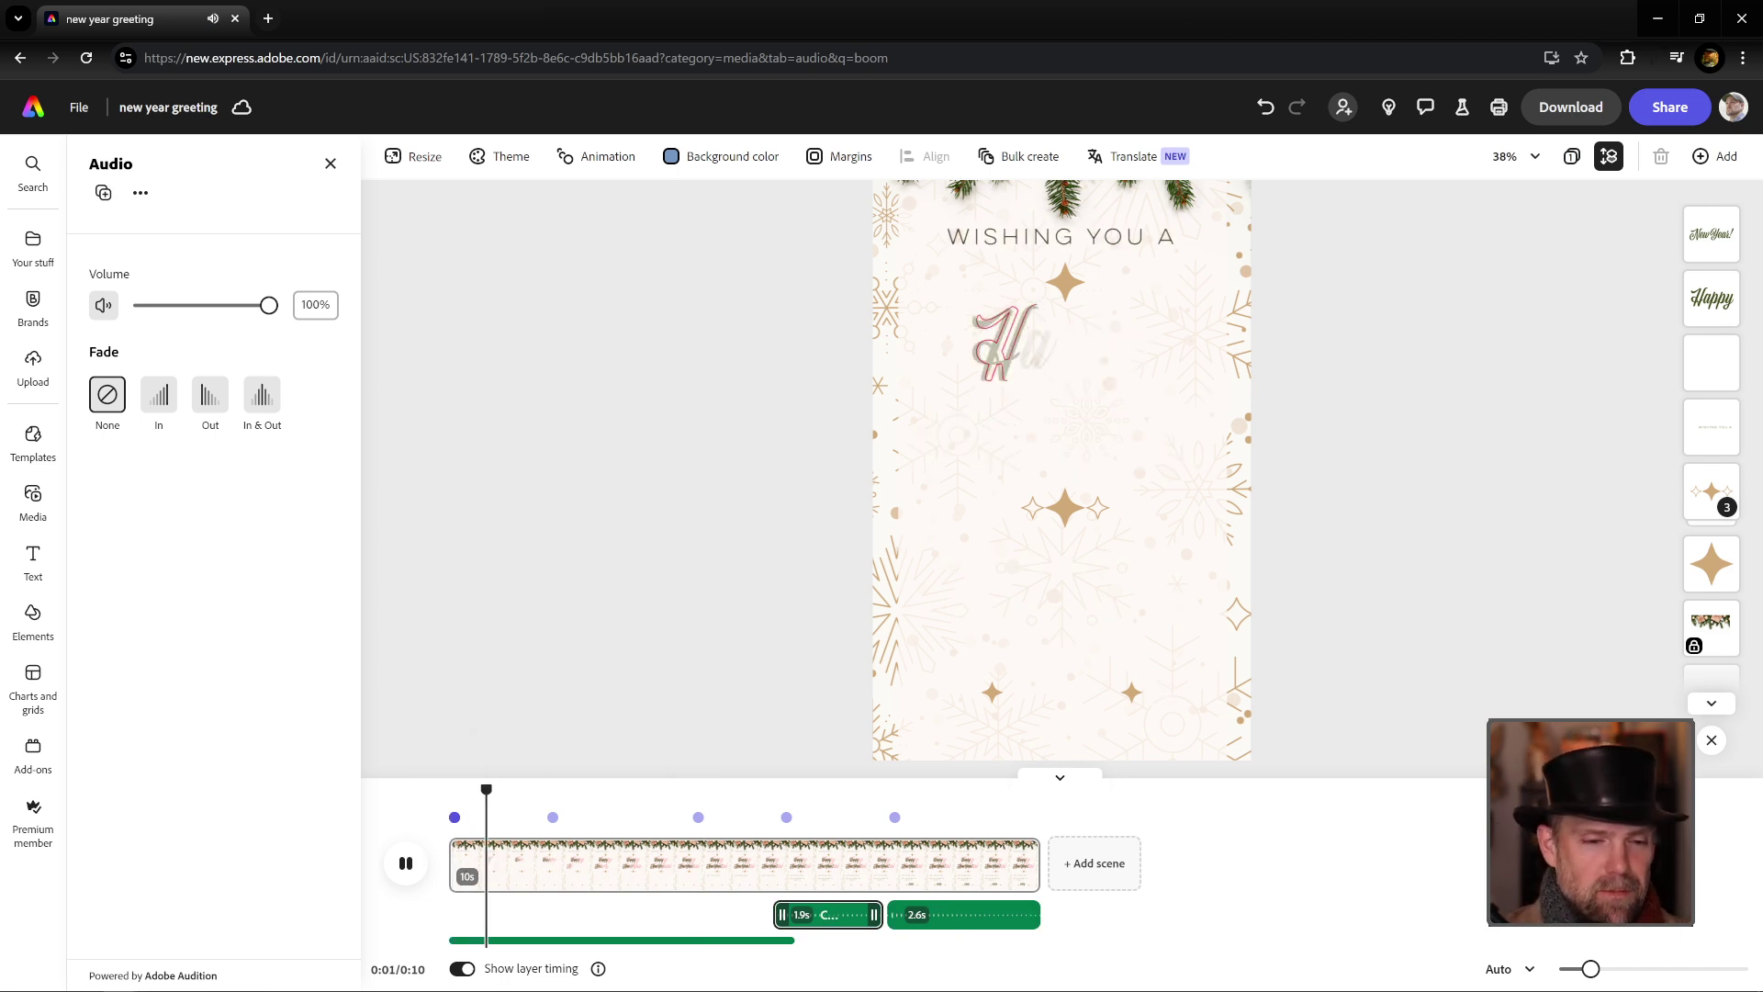